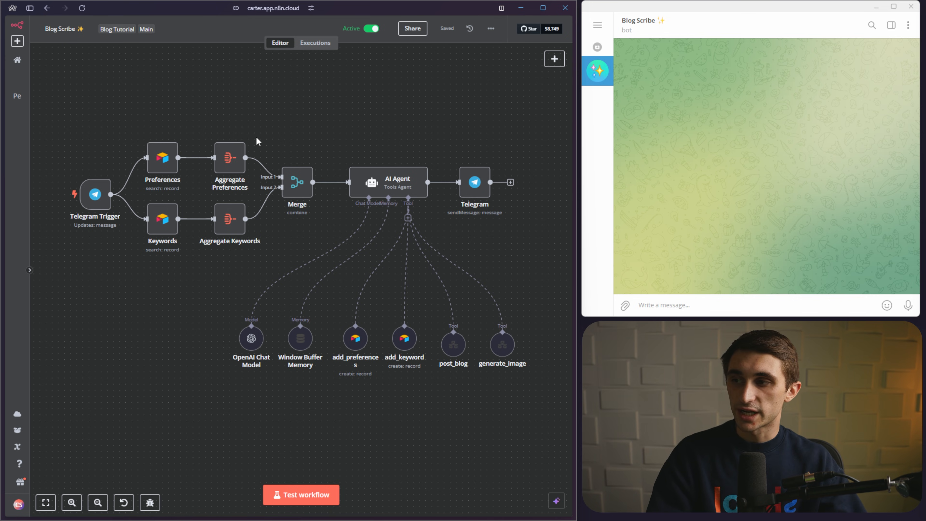
mouse_move(137, 139)
left_mouse_down()
mouse_move(171, 288)
mouse_move(280, 178)
mouse_move(252, 126)
left_mouse_up()
left_click_drag(150, 183, 187, 184)
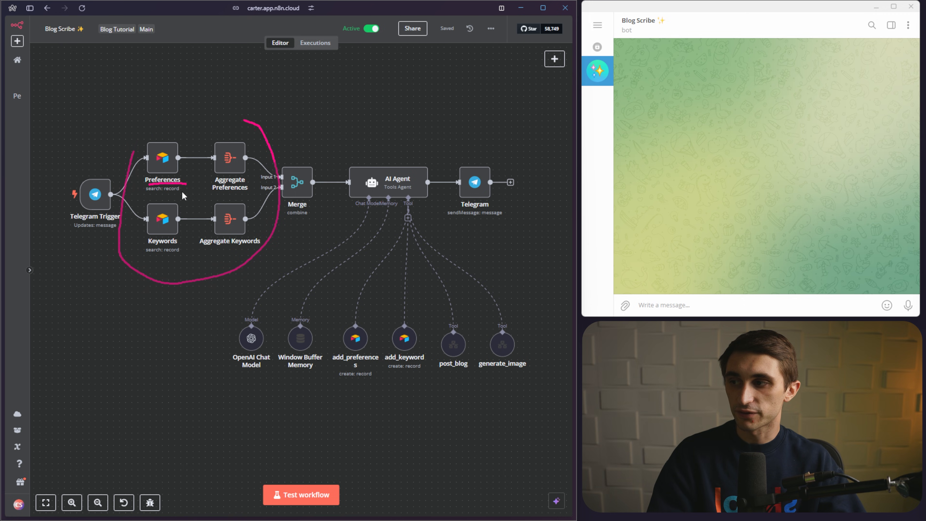
left_click_drag(146, 246, 198, 244)
mouse_move(192, 142)
left_mouse_down()
mouse_move(221, 130)
mouse_move(342, 173)
left_mouse_up()
left_click_drag(326, 170, 341, 175)
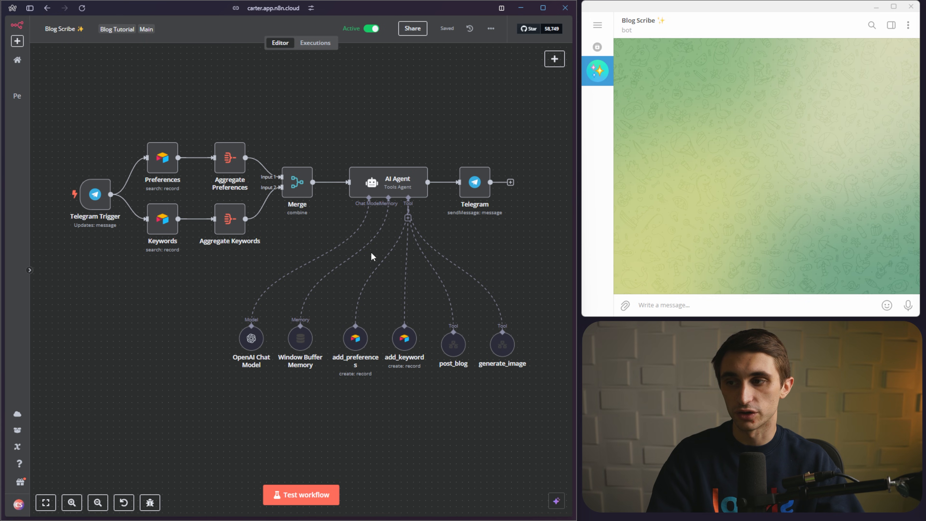
mouse_move(355, 383)
left_mouse_down()
mouse_move(137, 323)
mouse_move(151, 197)
left_mouse_up()
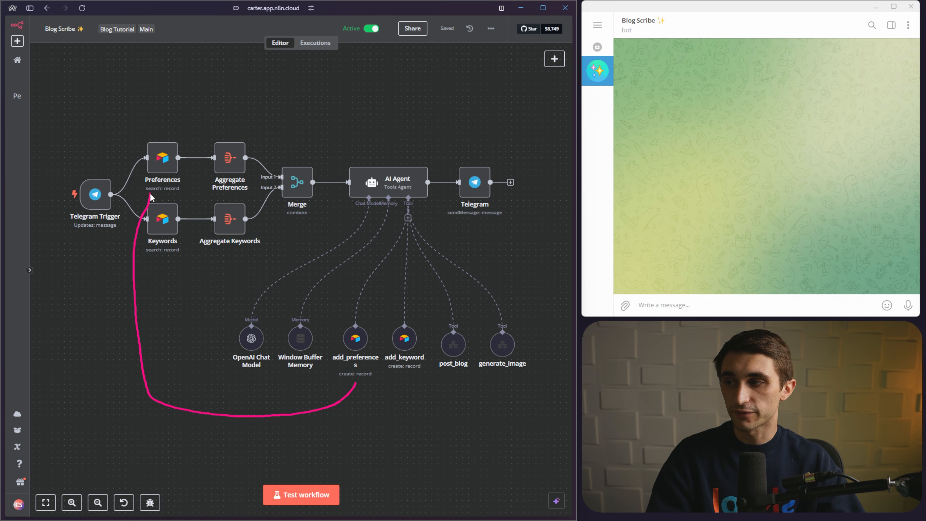
mouse_move(396, 376)
left_mouse_down()
mouse_move(132, 395)
mouse_move(138, 260)
left_mouse_up()
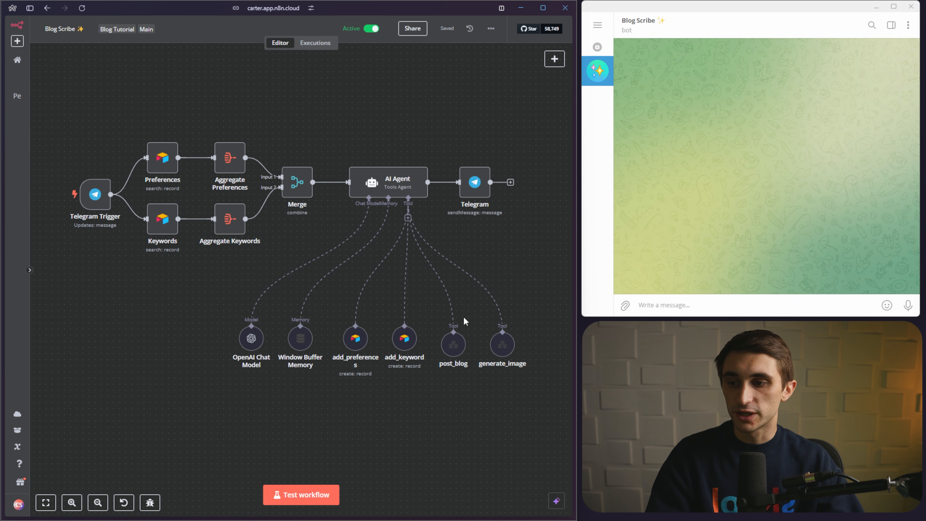
mouse_move(467, 328)
left_mouse_down()
mouse_move(442, 322)
mouse_move(444, 382)
mouse_move(470, 332)
mouse_move(462, 320)
left_mouse_up()
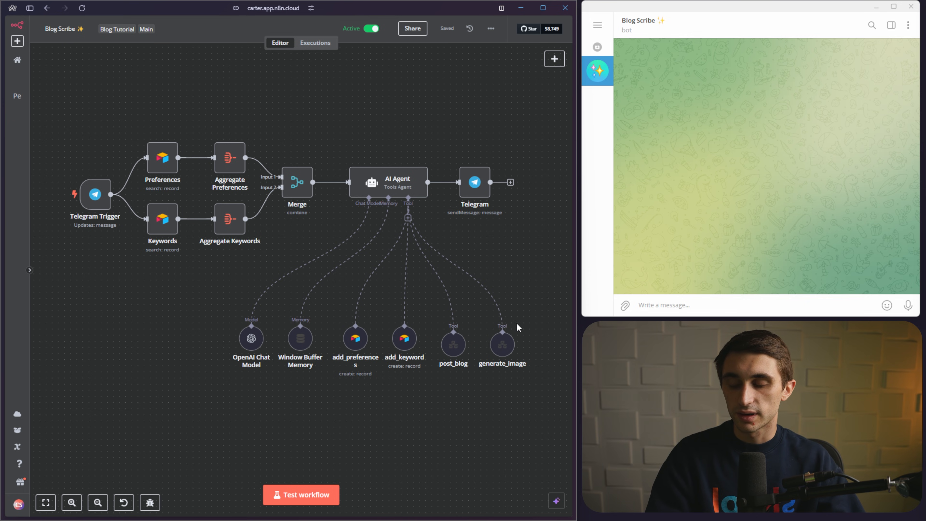
mouse_move(518, 324)
left_mouse_down()
mouse_move(490, 315)
mouse_move(474, 356)
left_mouse_up()
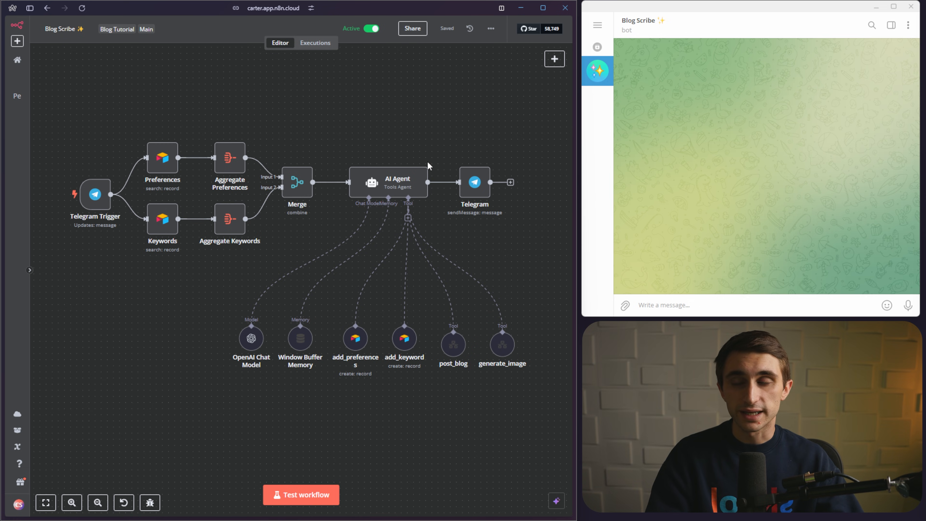
mouse_move(427, 161)
left_mouse_down()
mouse_move(341, 164)
mouse_move(430, 158)
left_mouse_up()
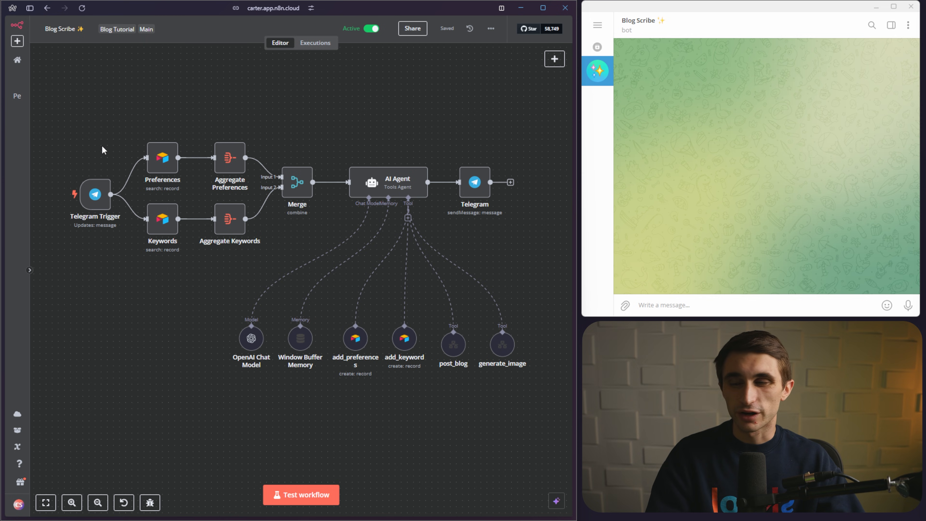
mouse_move(103, 119)
left_mouse_down()
mouse_move(491, 125)
mouse_move(478, 133)
mouse_move(489, 122)
left_mouse_up()
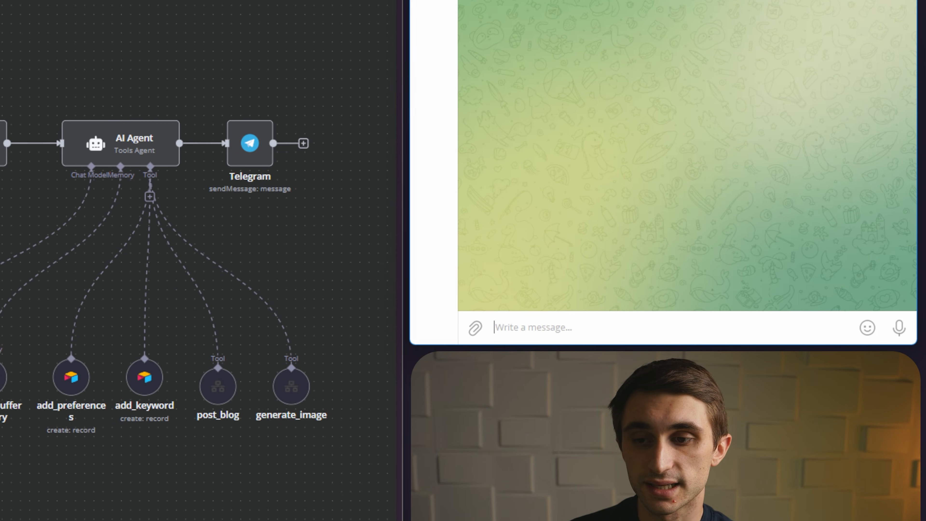
Step: Ask Blog Scribe for a blog post idea and highlight its audience, pondscaping and installation suggestions
type("Help me come up")
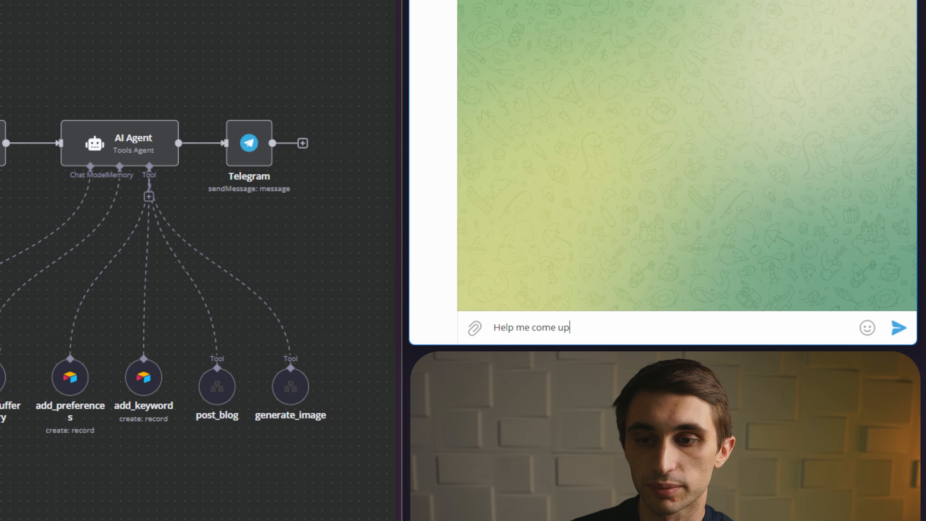
type(" with a blog post idea")
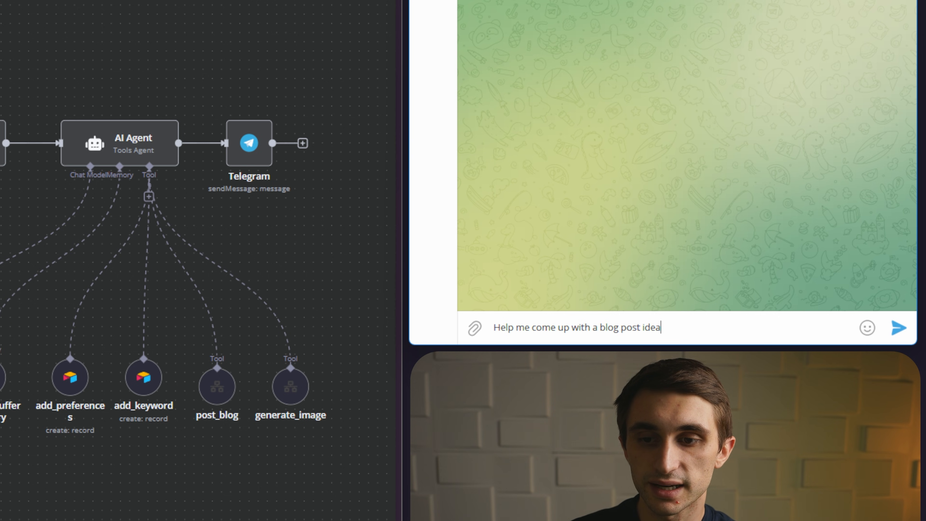
key("Return")
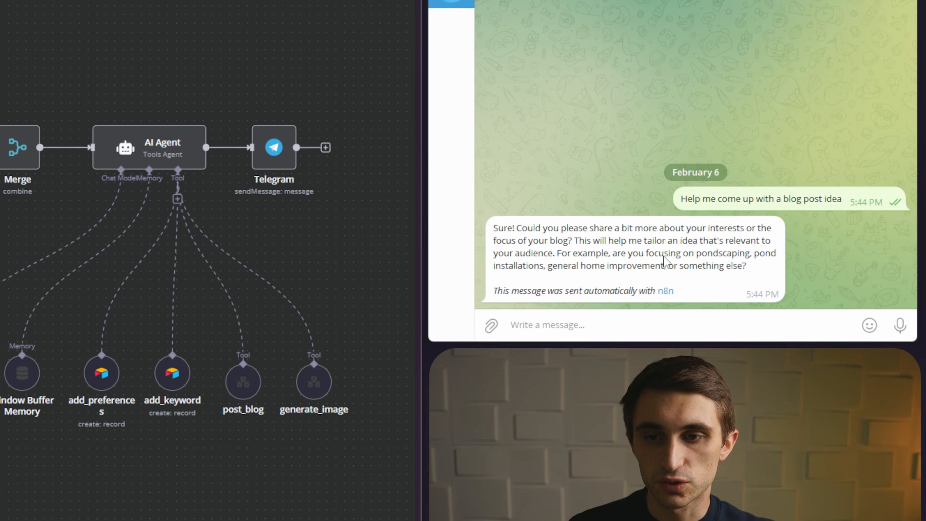
left_click_drag(710, 250, 773, 250)
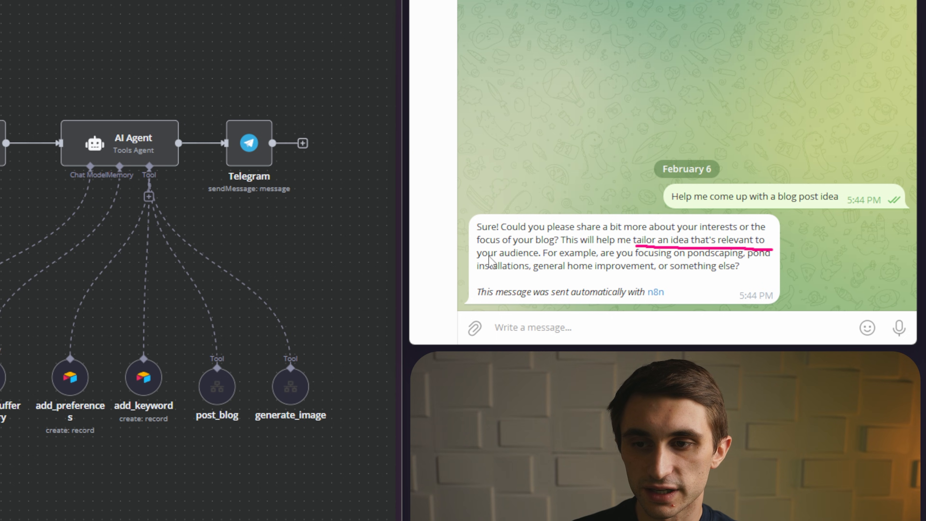
left_click_drag(473, 255, 530, 254)
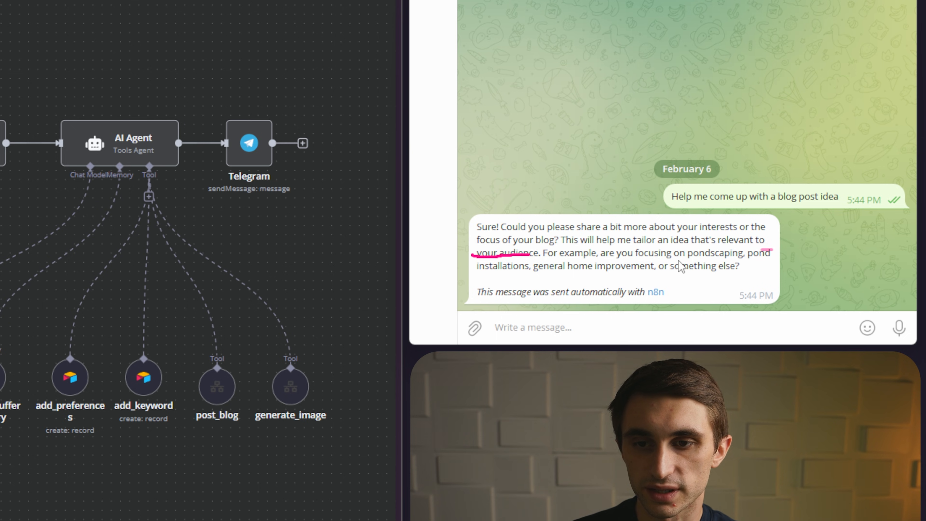
left_click_drag(688, 256, 772, 259)
left_click_drag(486, 271, 738, 274)
Step: Request a blog on how waterfalls and ponds raise home value and attract commercial customers
key("Escape")
type("Le")
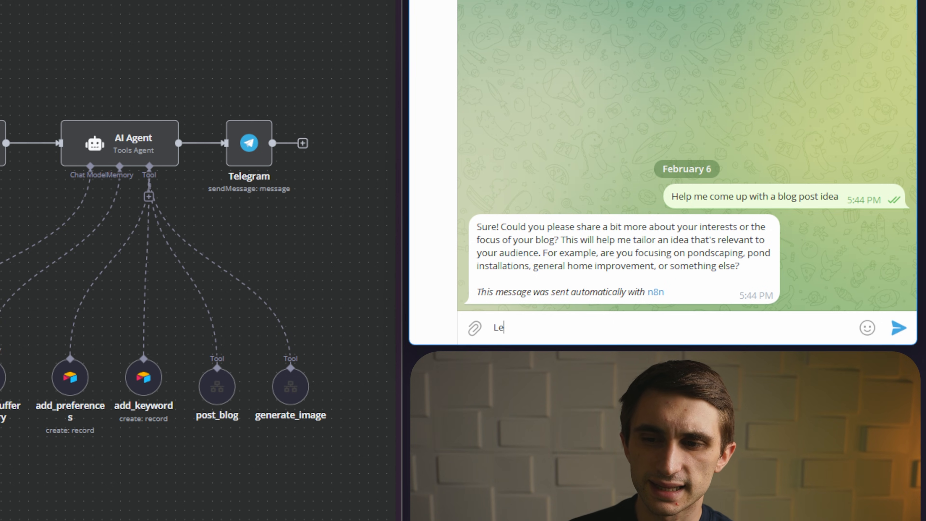
type("ts write a b")
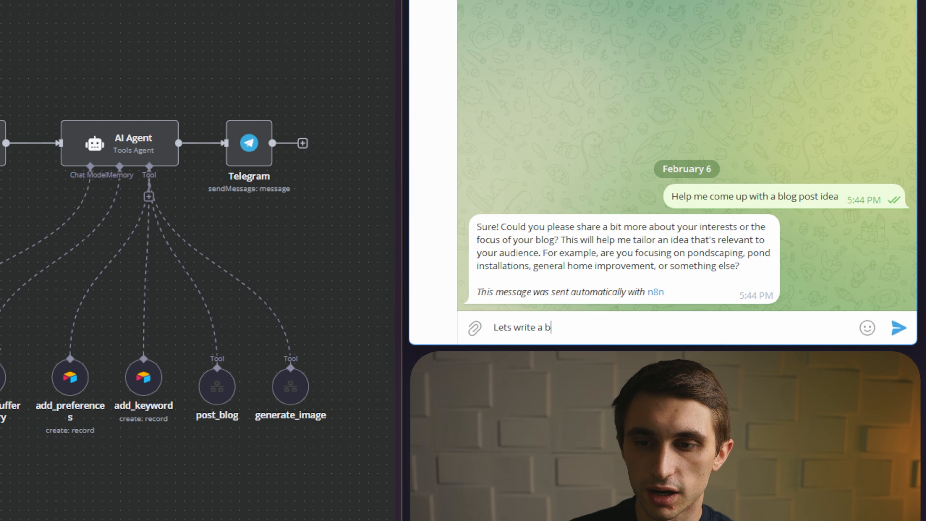
type("log about how someone can ra")
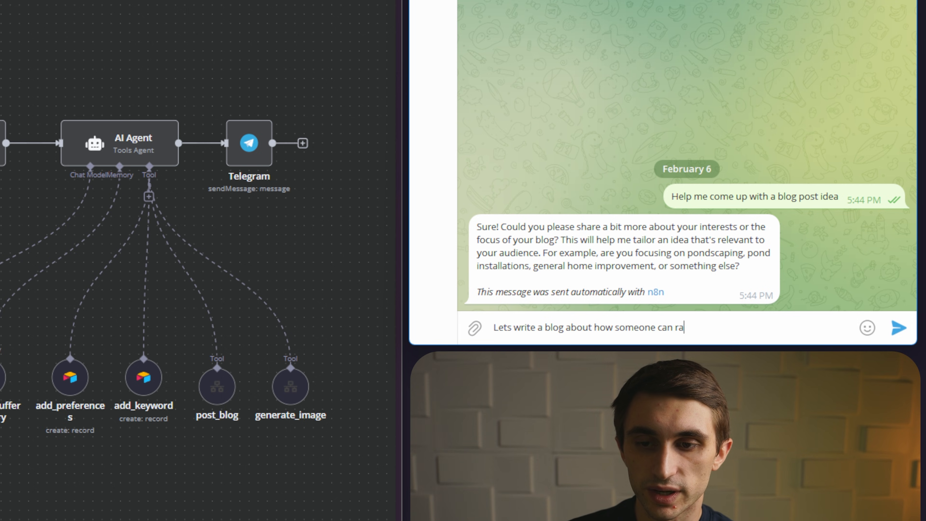
type("ise their home v")
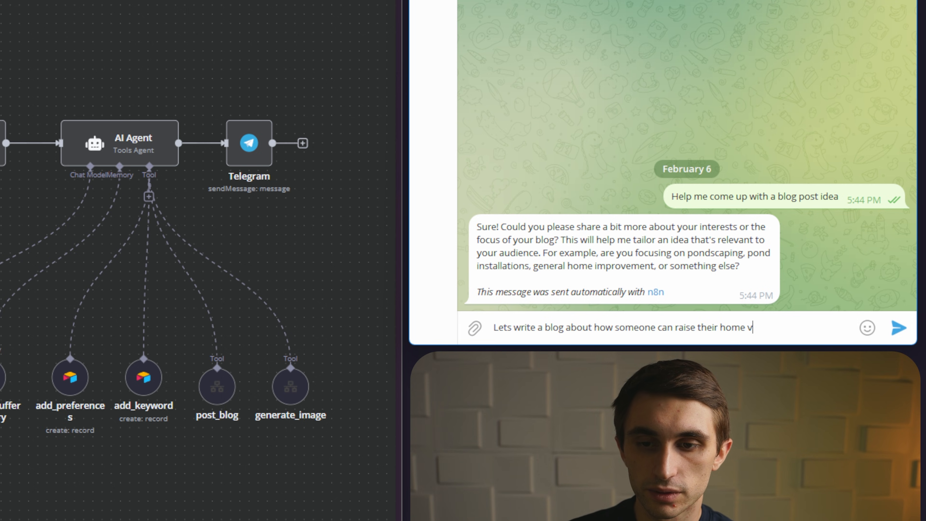
type("alue by install")
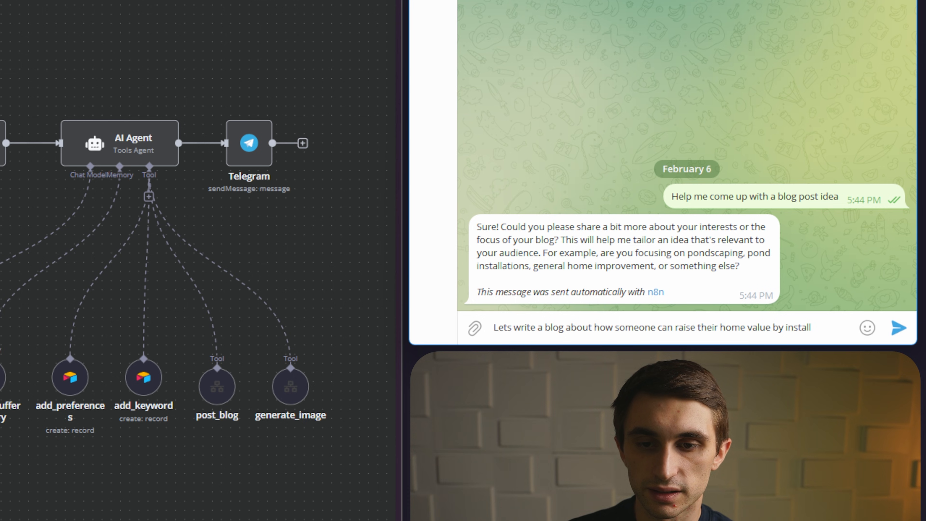
type("ing a waterfall")
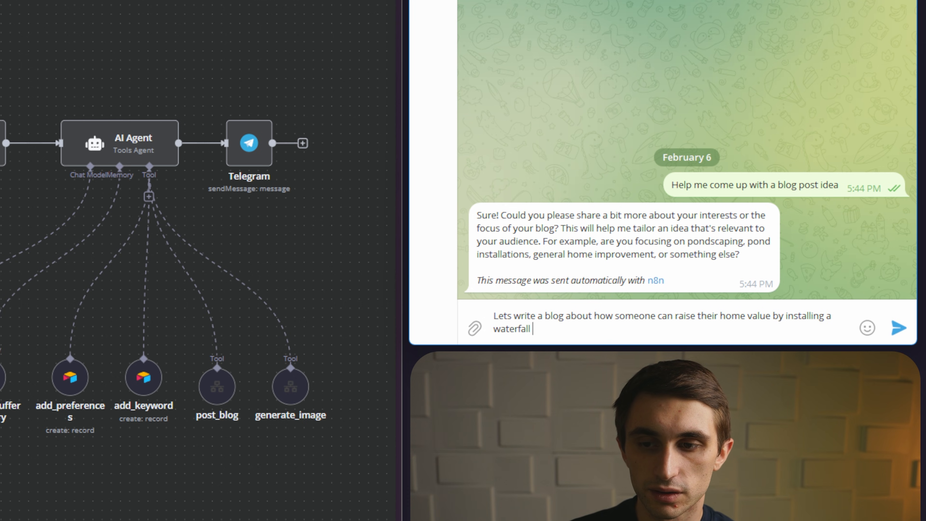
type(" or pond")
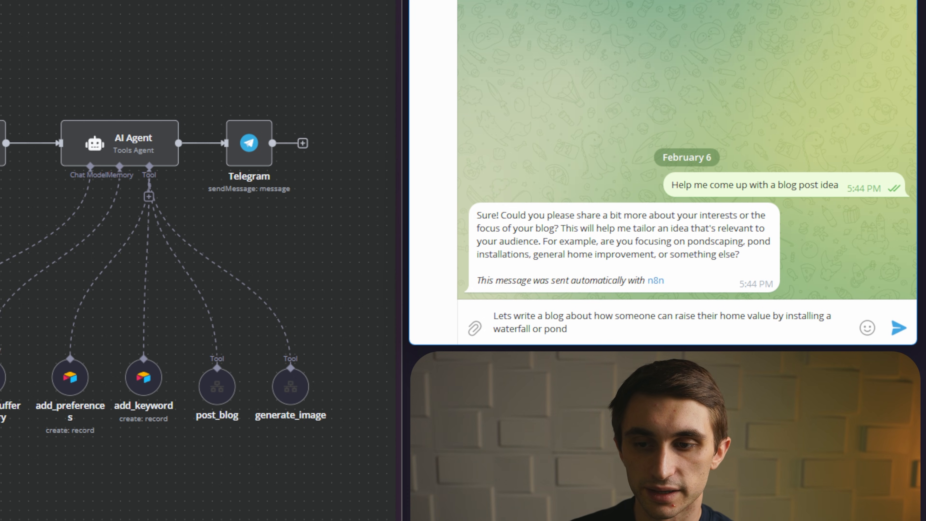
type(" in their yard. Furthermore lets a")
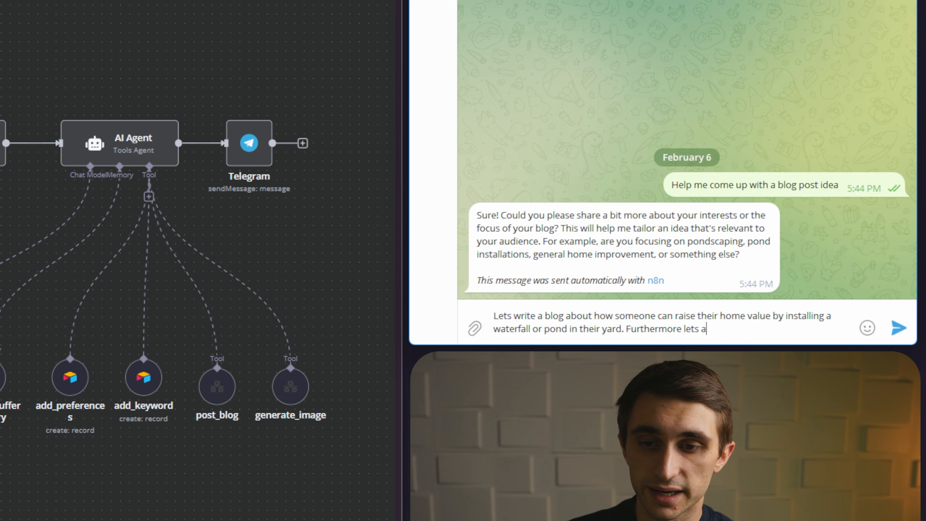
type("dd a section for why is ca")
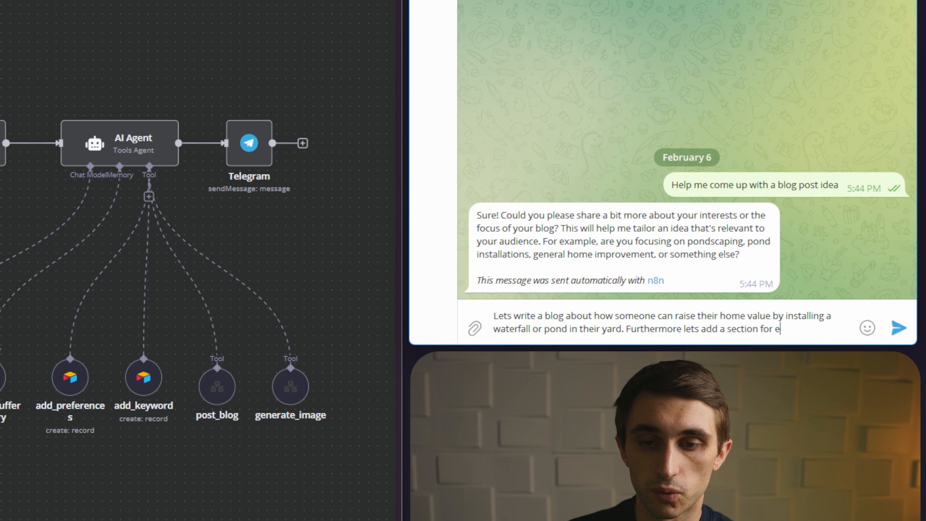
key("BackSpace")
key("BackSpace")
key("BackSpace")
key("BackSpace")
type("t can help a ")
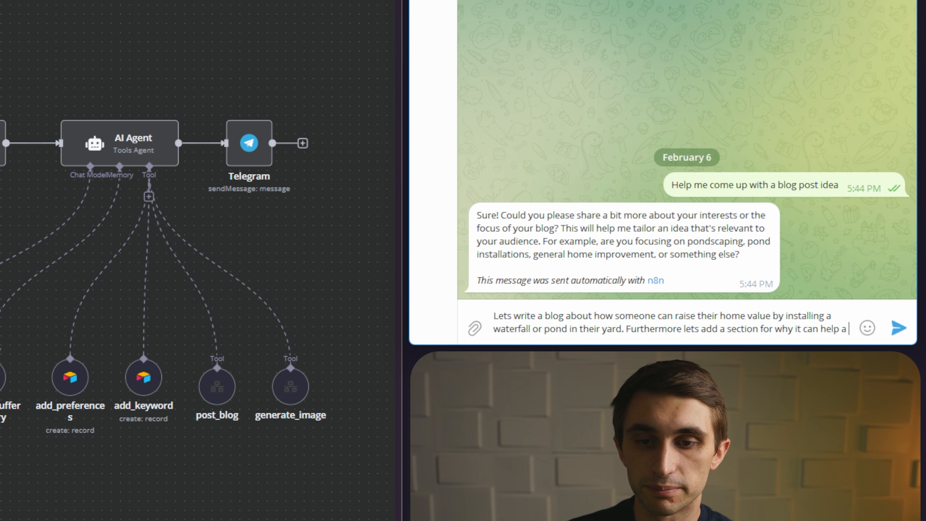
type("business attract more ")
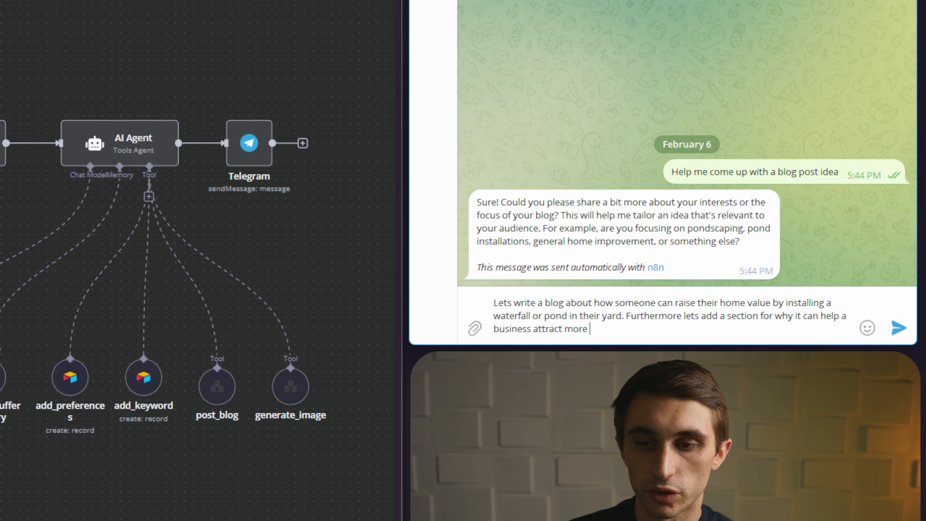
type("customers to their")
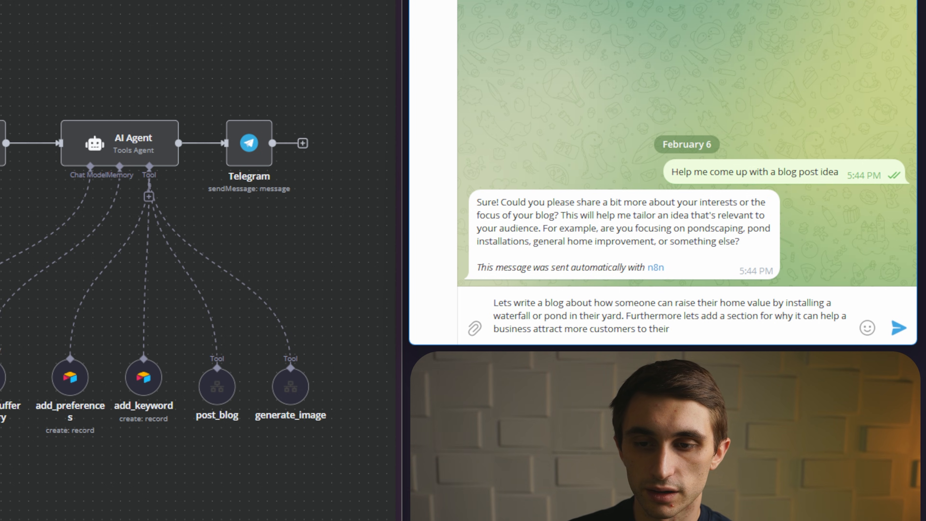
type(" commercial location.")
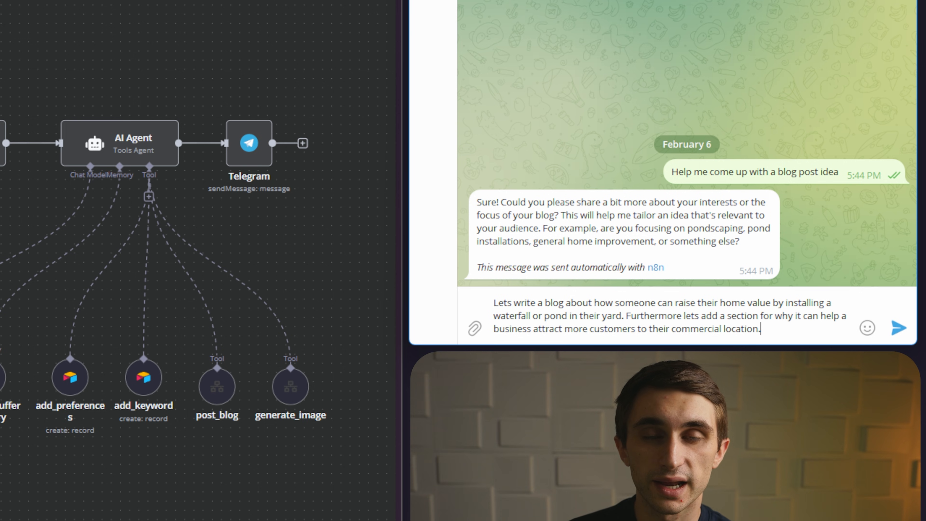
key("Return")
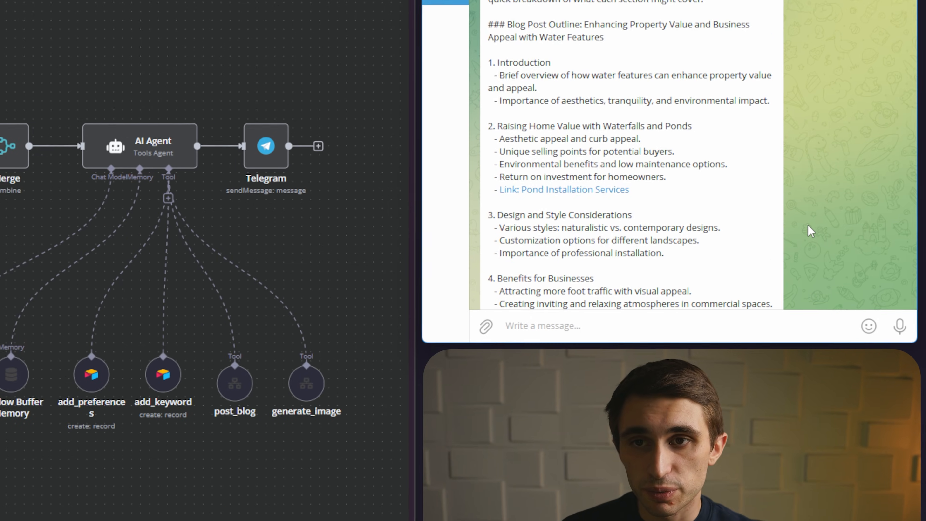
scroll(810, 231, "down", 5)
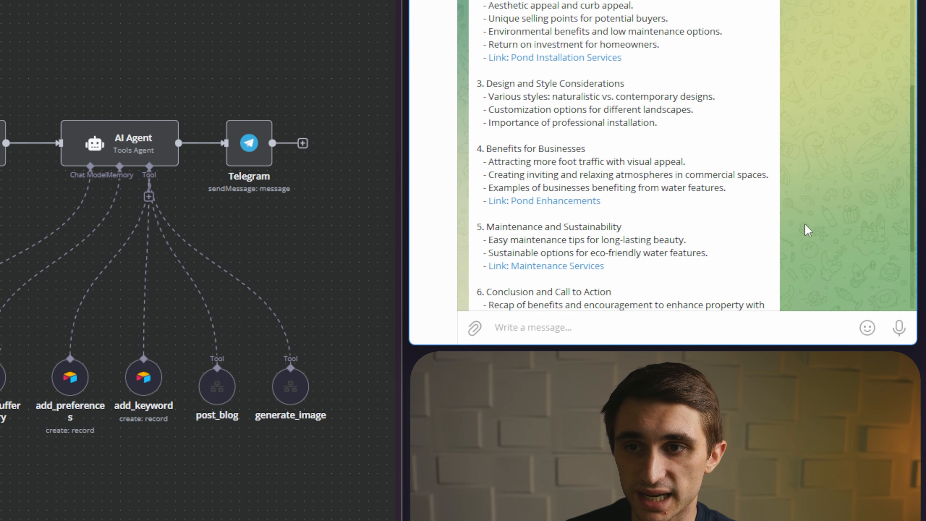
scroll(807, 230, "down", 1)
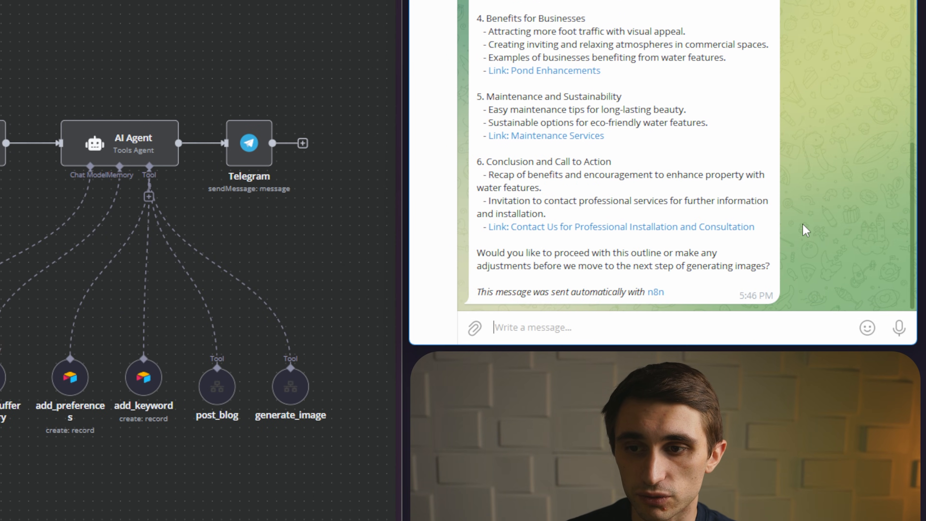
left_click_drag(478, 256, 770, 271)
left_click(796, 247)
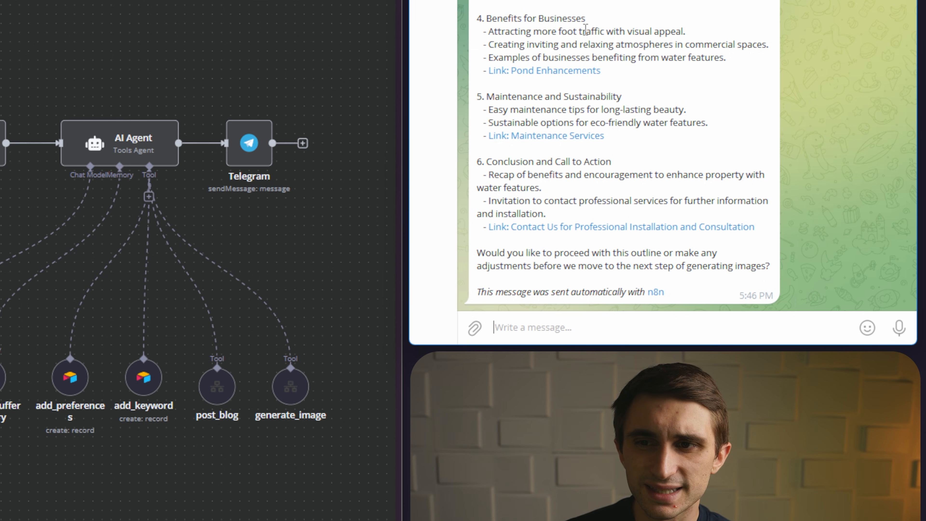
double_click(637, 48)
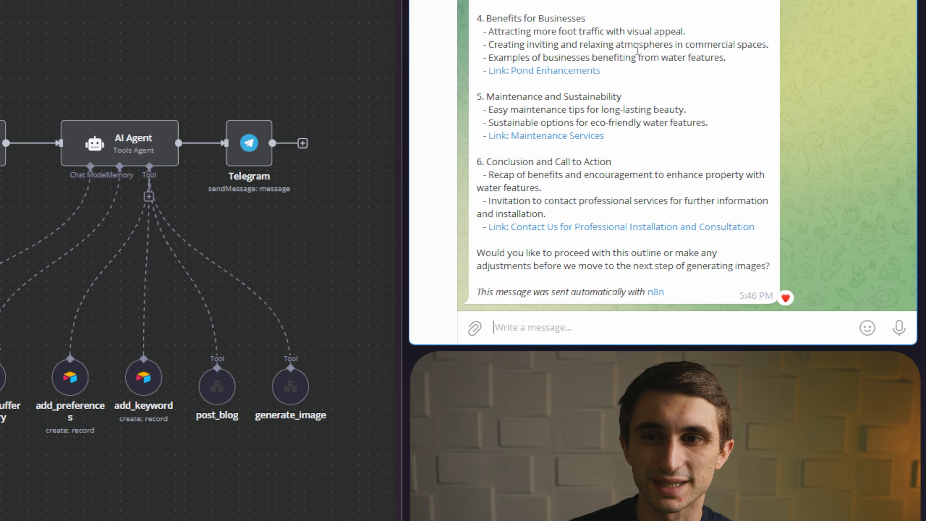
scroll(637, 40, "up", 5)
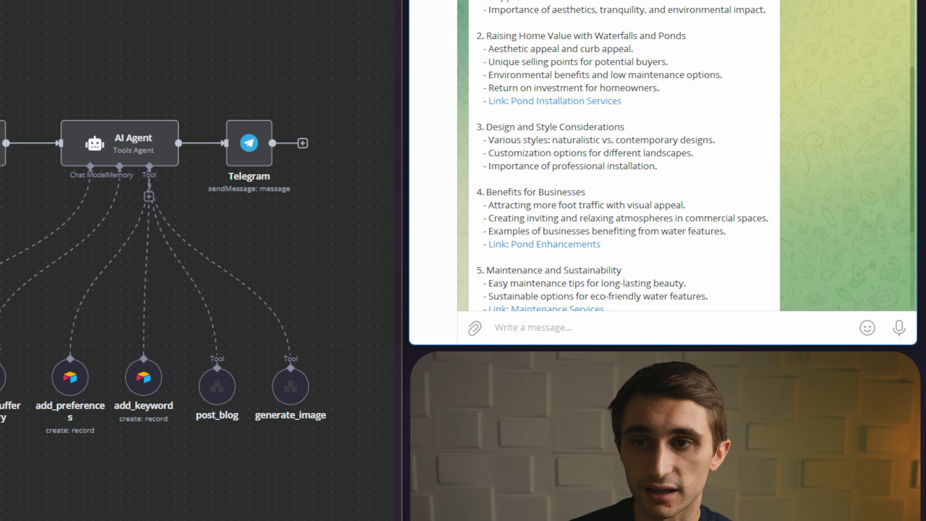
scroll(672, 110, "down", 3)
left_click_drag(487, 183, 612, 221)
left_click(636, 232)
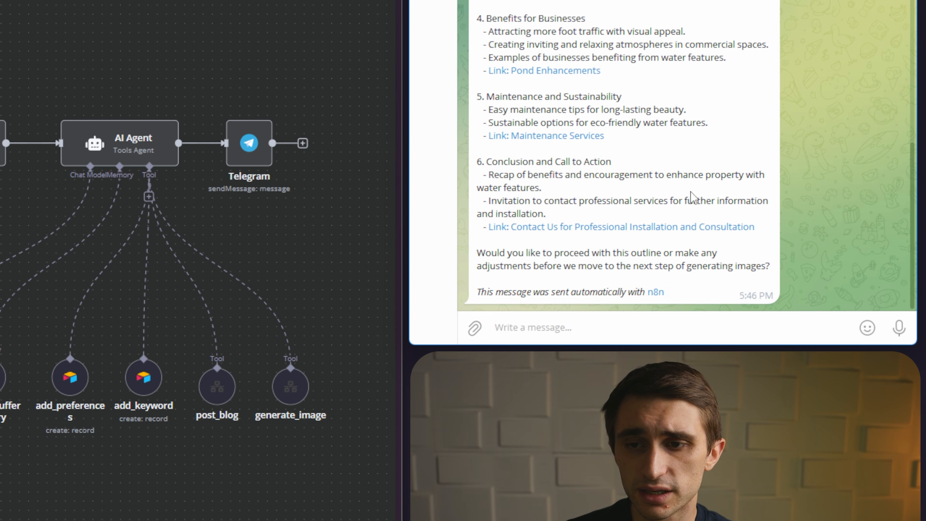
scroll(649, 272, "down", 3)
Step: Heart the outline and ask the bot to cut the maintenance and sustainability section
double_click(774, 171)
type("Lets")
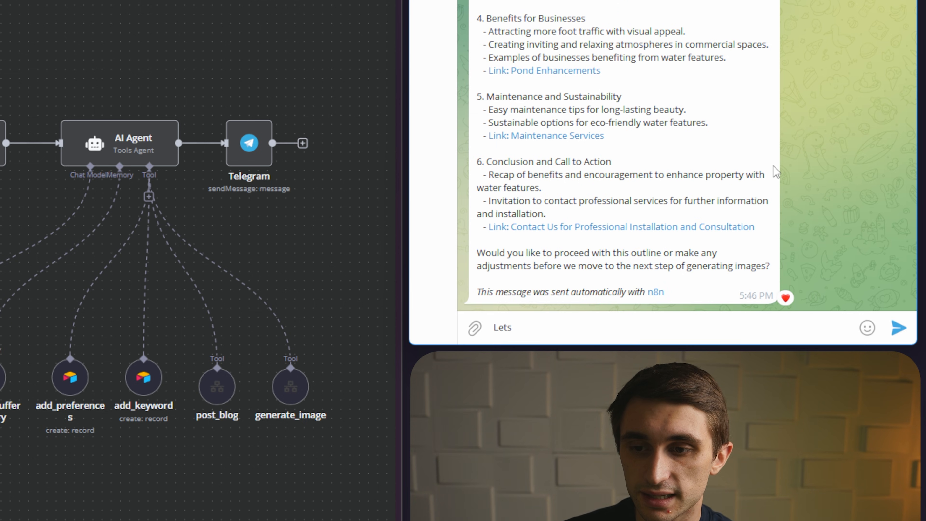
type(" cut the maintenance and sustainability section.")
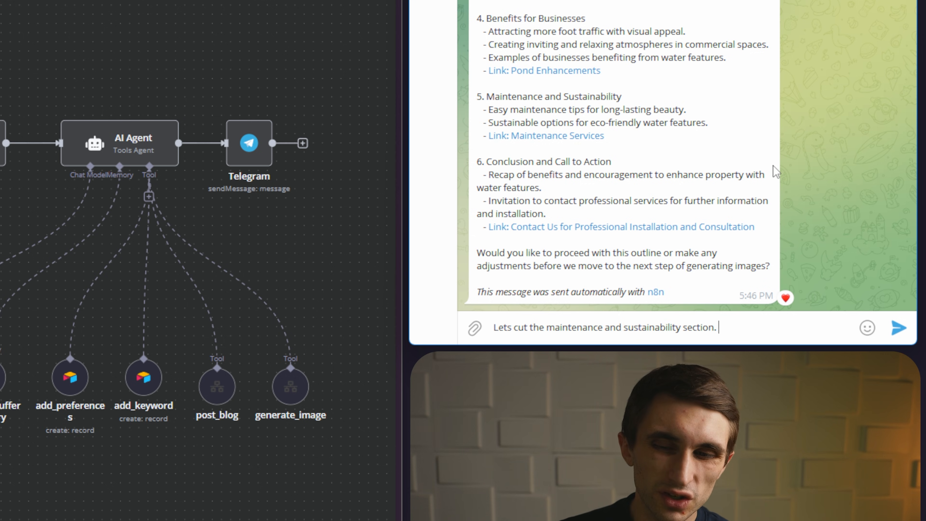
type(" In the future lets ")
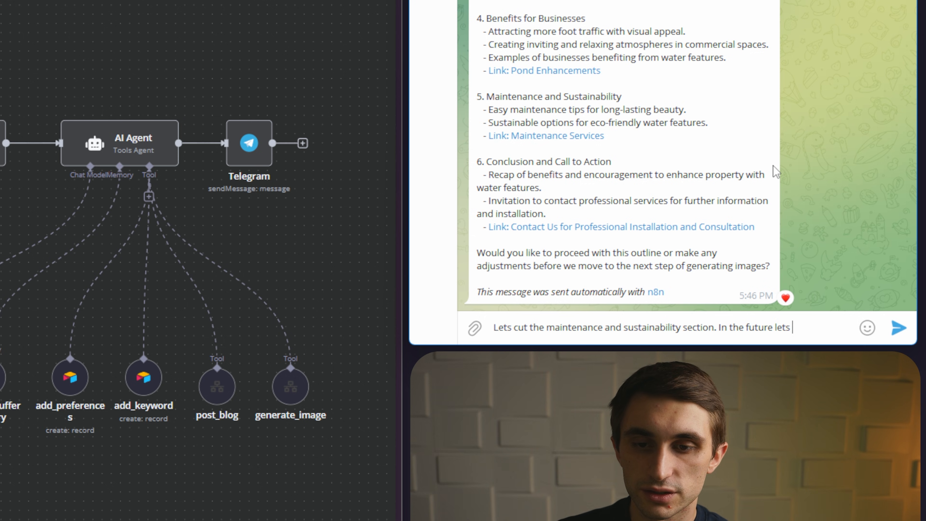
type("just focus")
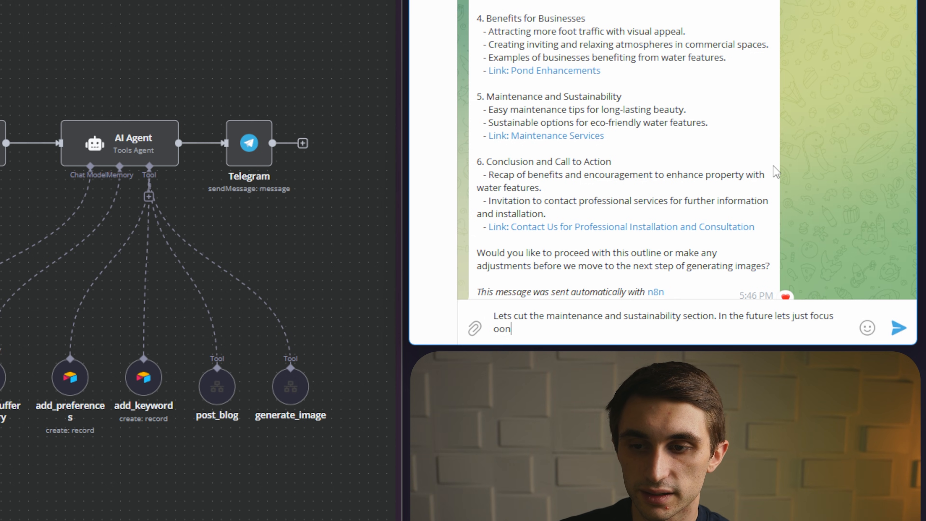
key("BackSpace")
key("BackSpace")
type("n the topic at hand.")
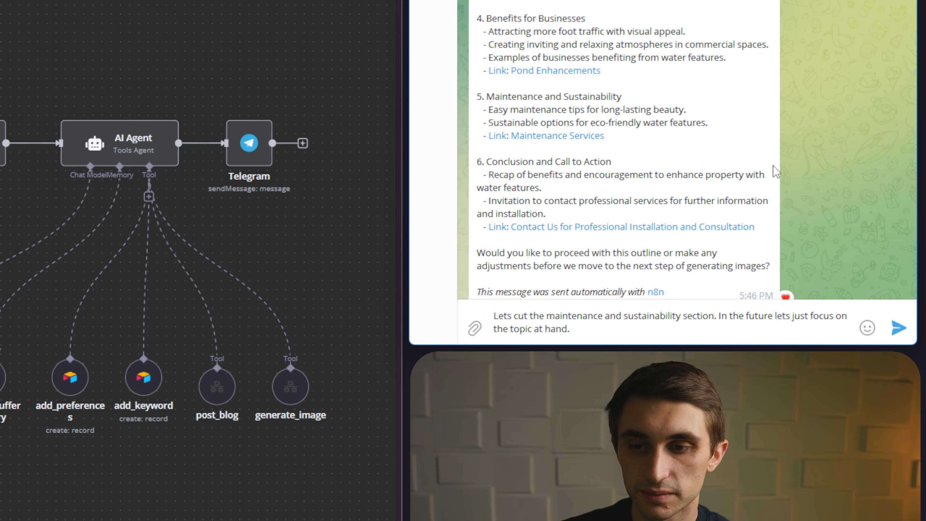
key("Return")
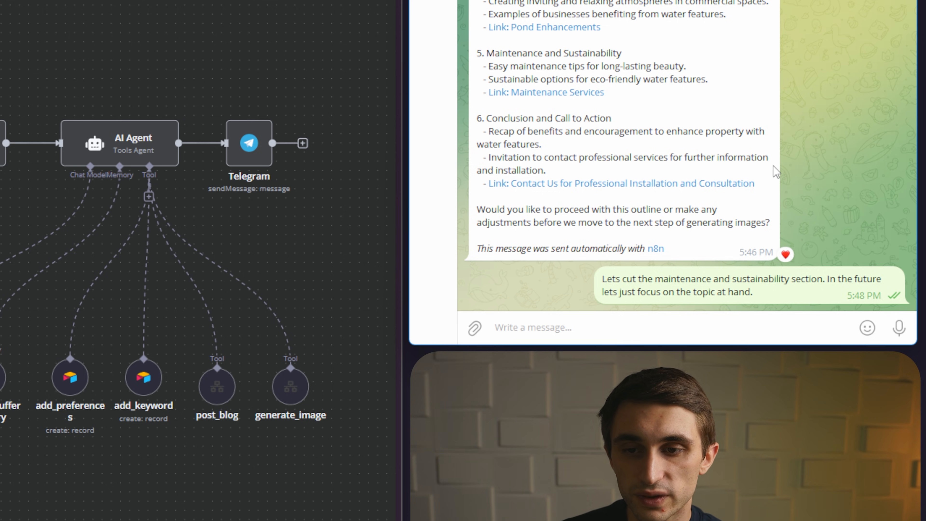
Step: Review the revised outline, highlighting the updated-preference note and the question about drafting images
left_click_drag(497, 53, 661, 105)
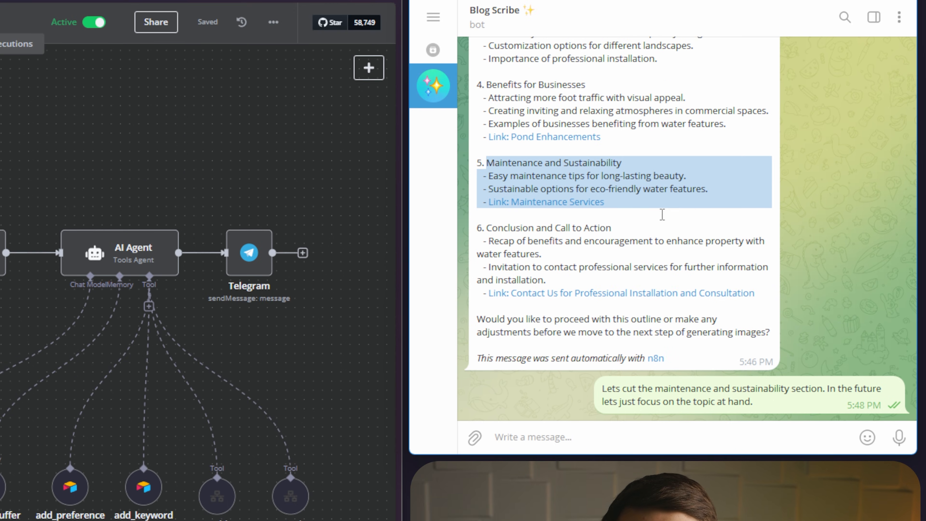
left_click(682, 235)
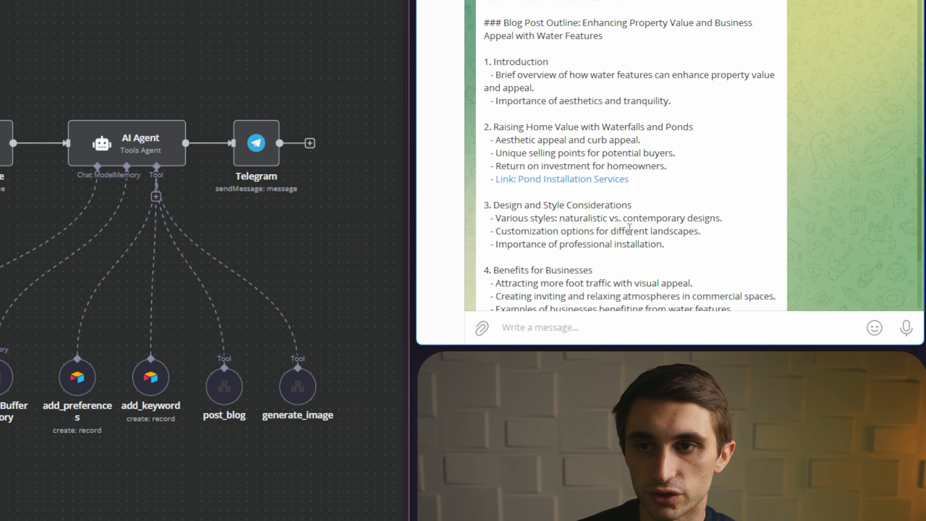
mouse_move(505, 29)
left_mouse_down()
mouse_move(762, 39)
mouse_move(766, 29)
mouse_move(508, 28)
mouse_move(512, 42)
left_mouse_up()
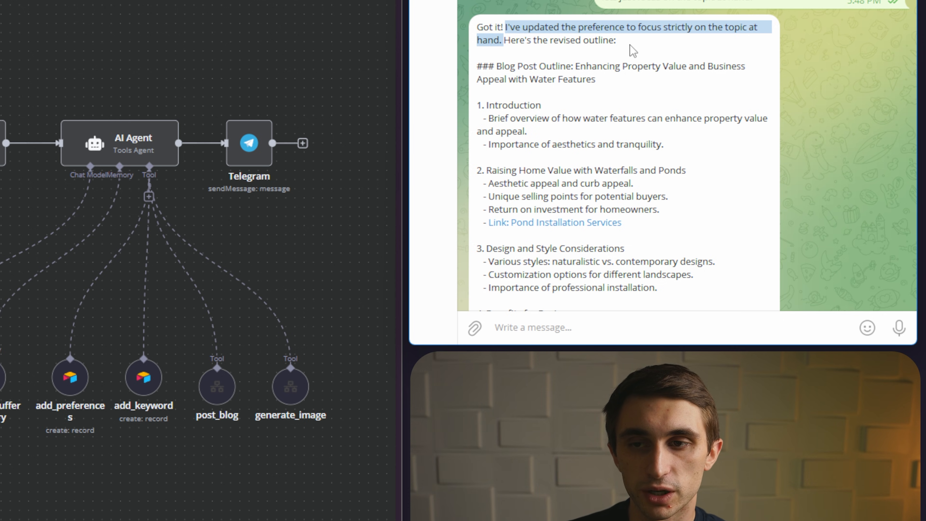
left_click_drag(629, 44, 759, 249)
scroll(612, 228, "down", 3)
scroll(635, 243, "down", 1)
scroll(635, 243, "down", 1)
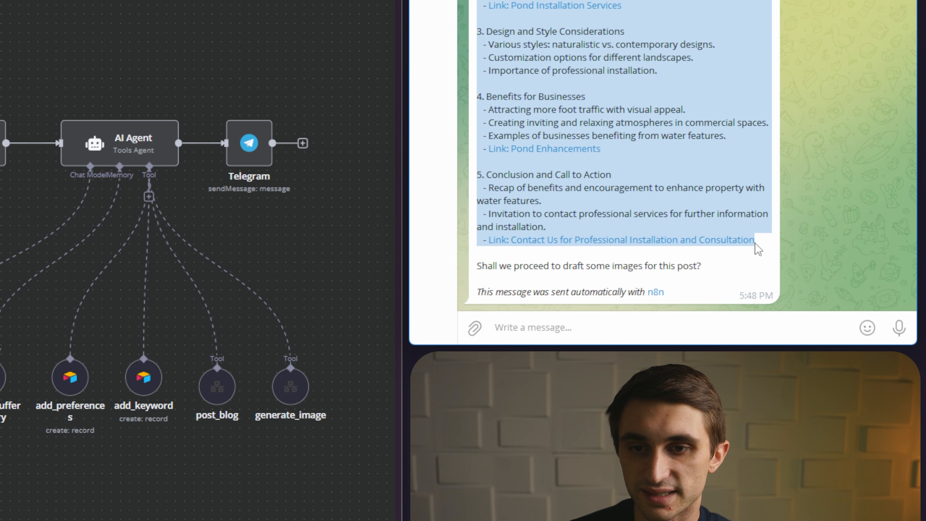
left_click(725, 214)
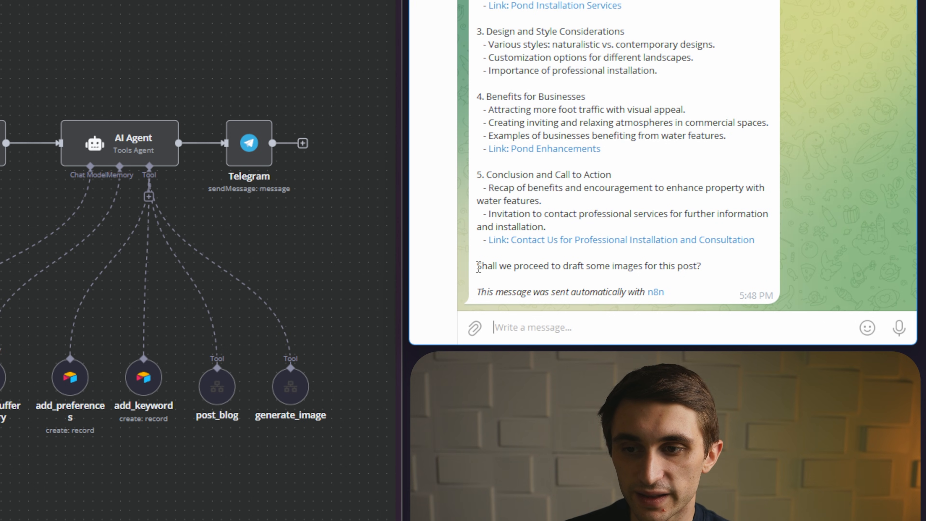
left_click_drag(478, 266, 707, 269)
Step: Reply 'Yes' and request an image highlighting both residential and commercial pond styles
left_click(706, 279)
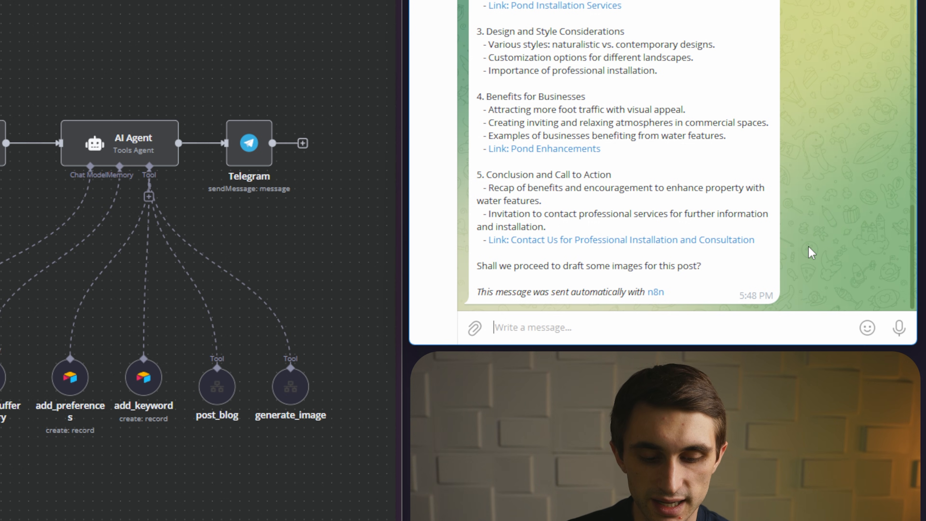
type("Yes")
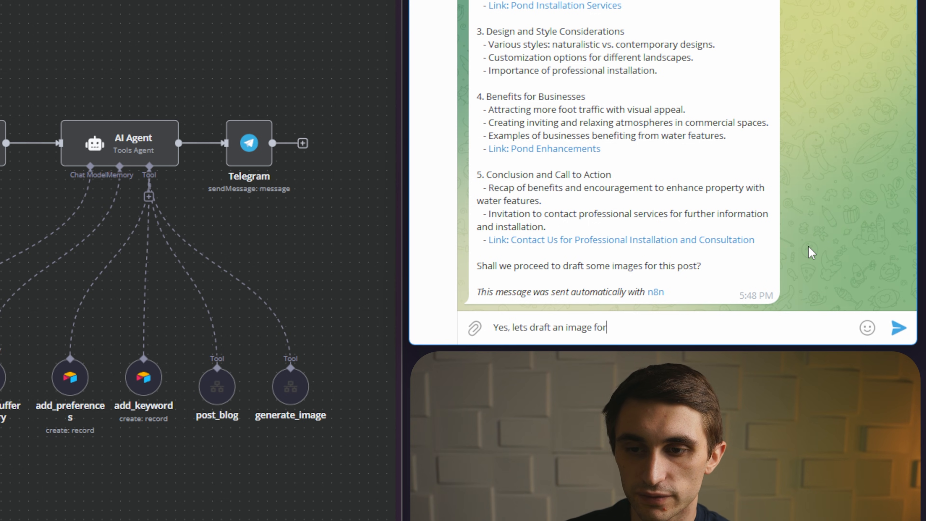
type(", lets draft an image for this post, send me ")
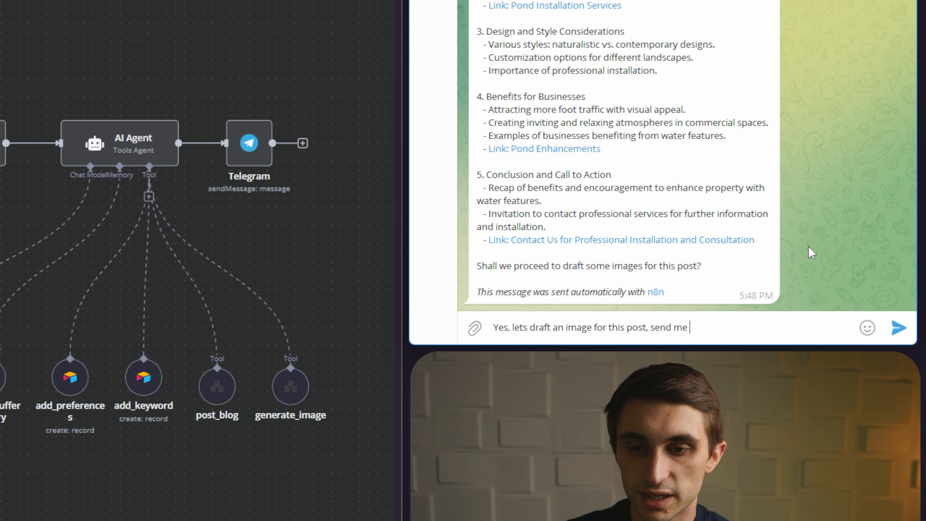
type("an image that will")
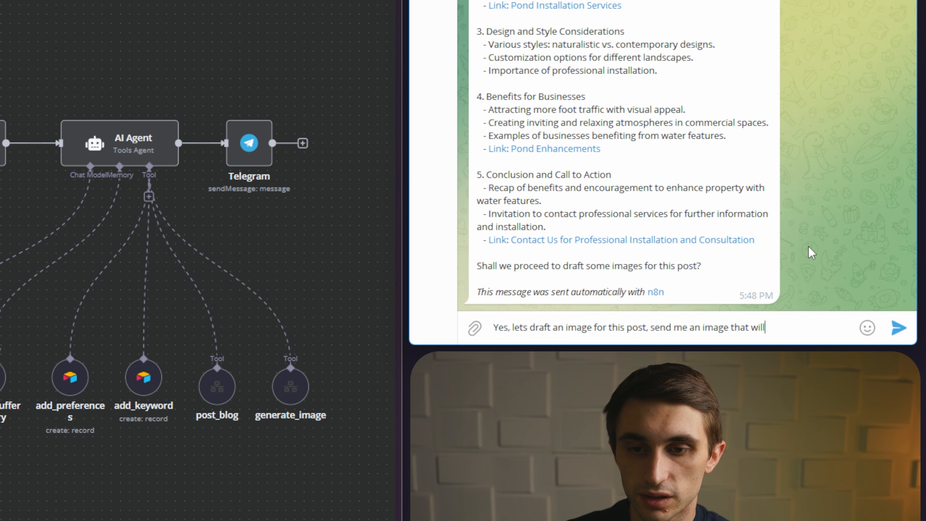
type(" highlight the res")
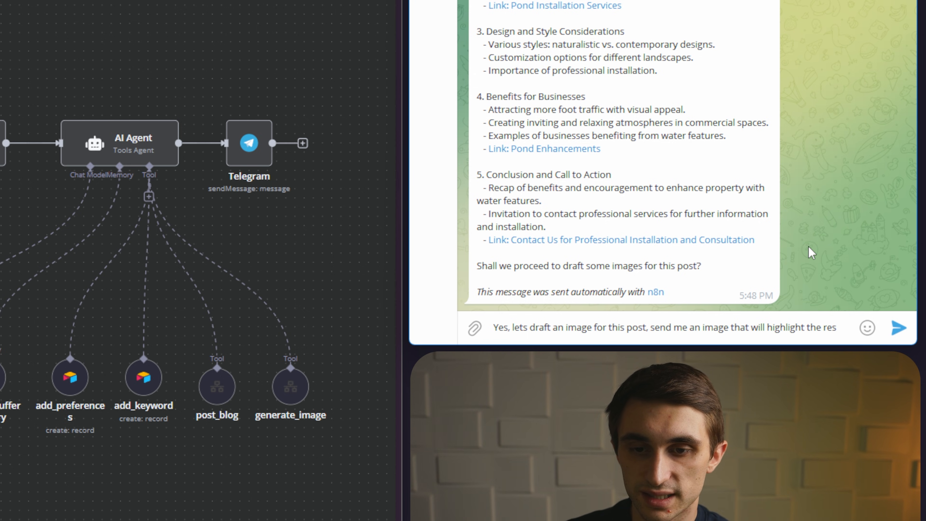
type("idential pond style an")
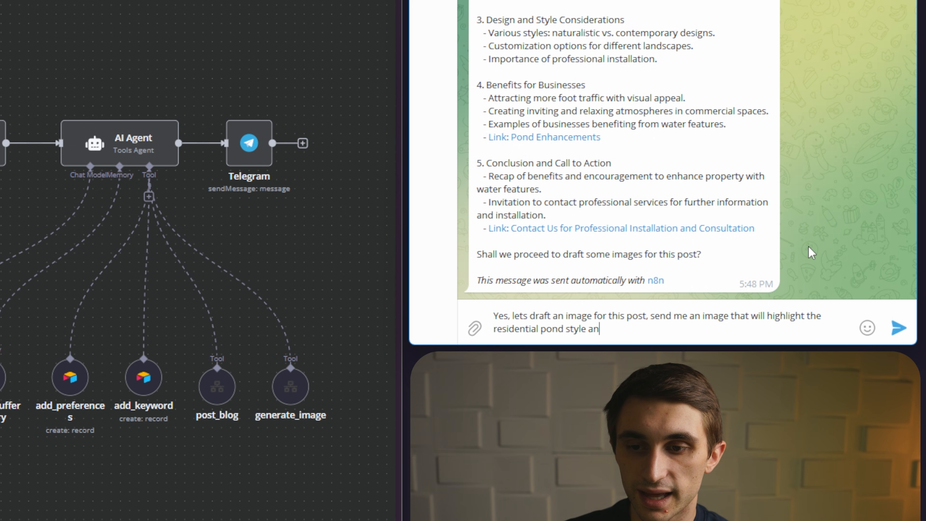
type("d also the commercia")
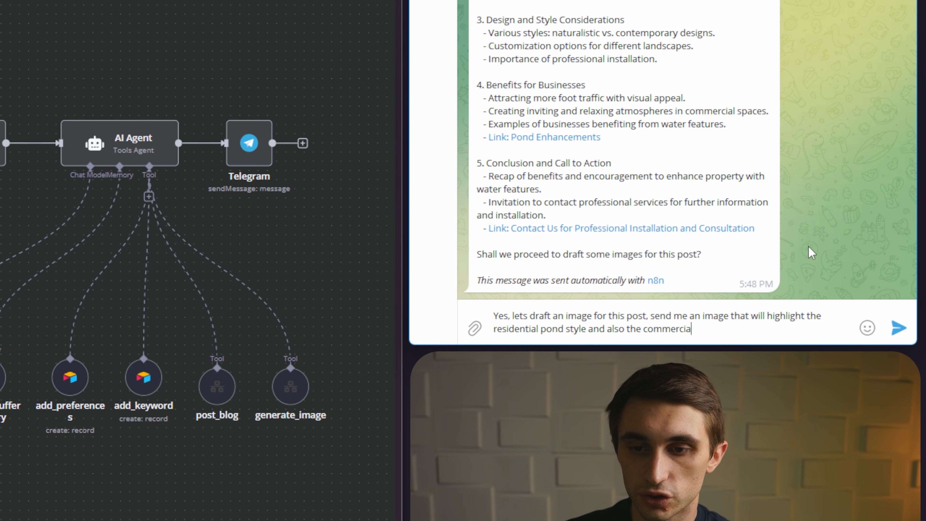
type("l pond style")
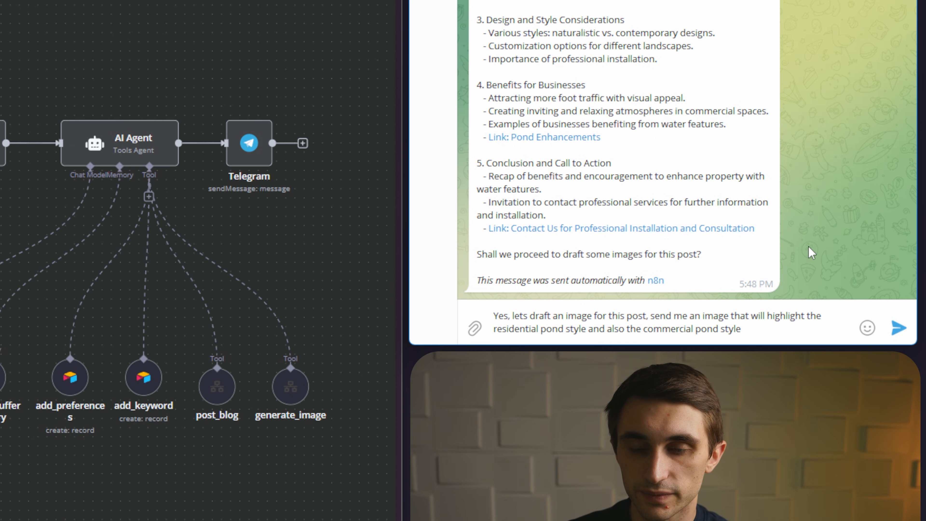
key("Return")
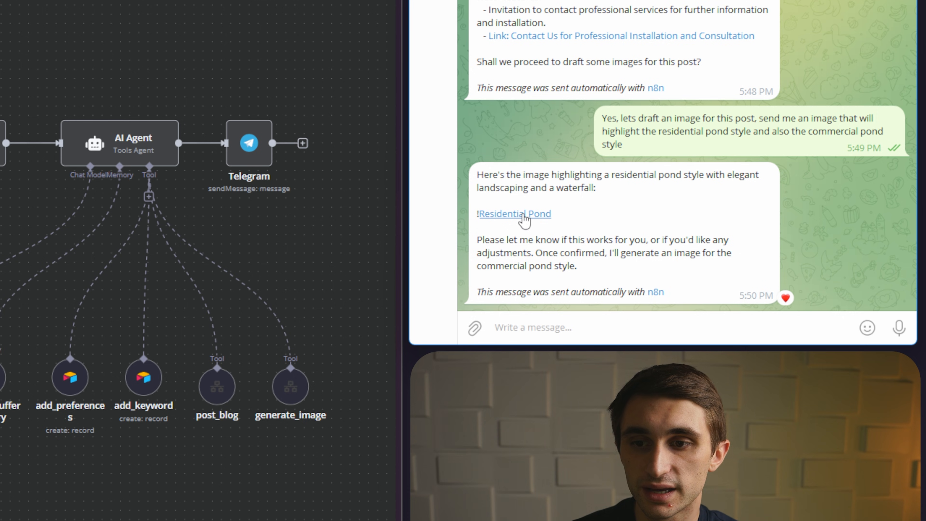
Step: Open the bot's Residential Pond image link in the browser
left_click_drag(614, 254, 624, 265)
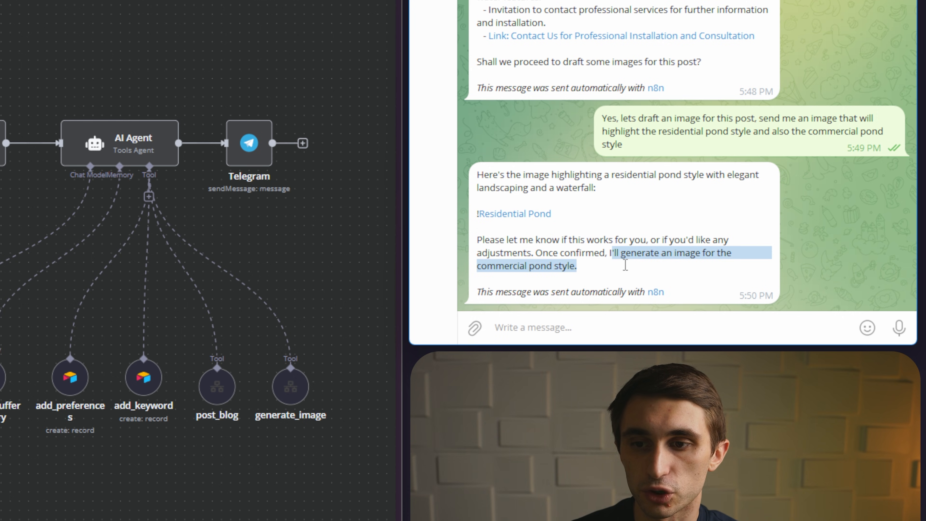
left_click(629, 270)
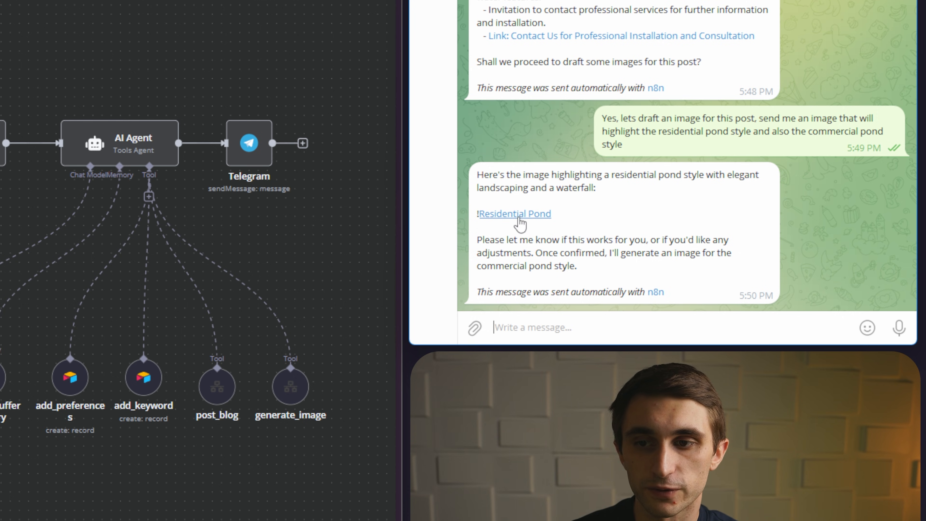
mouse_move(521, 220)
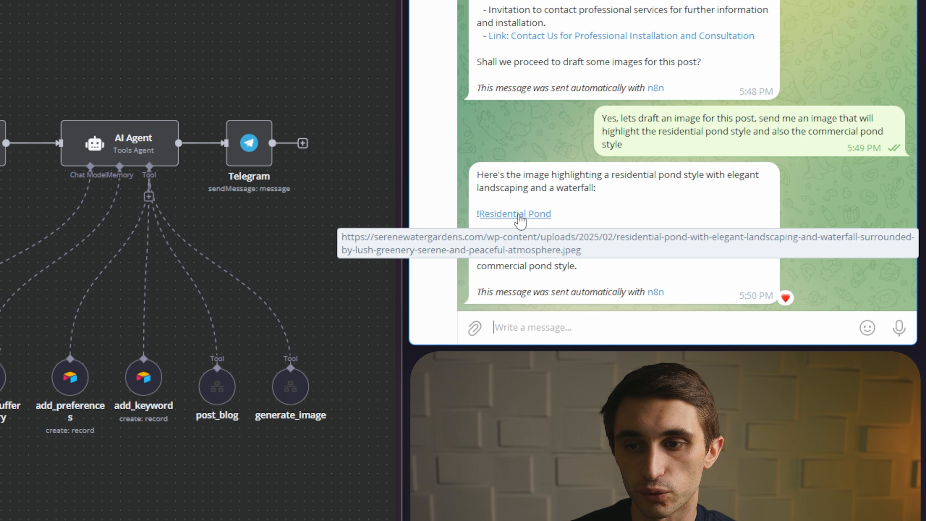
left_click(520, 215)
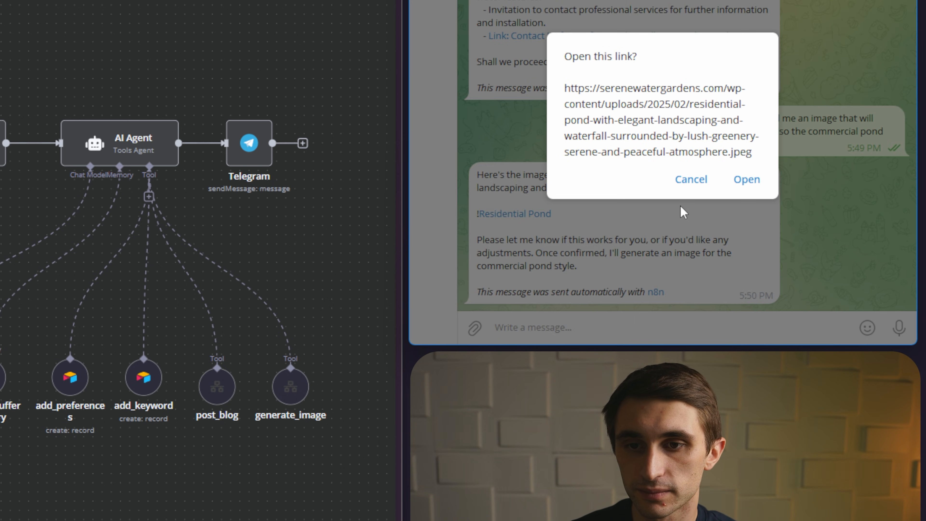
left_click(760, 190)
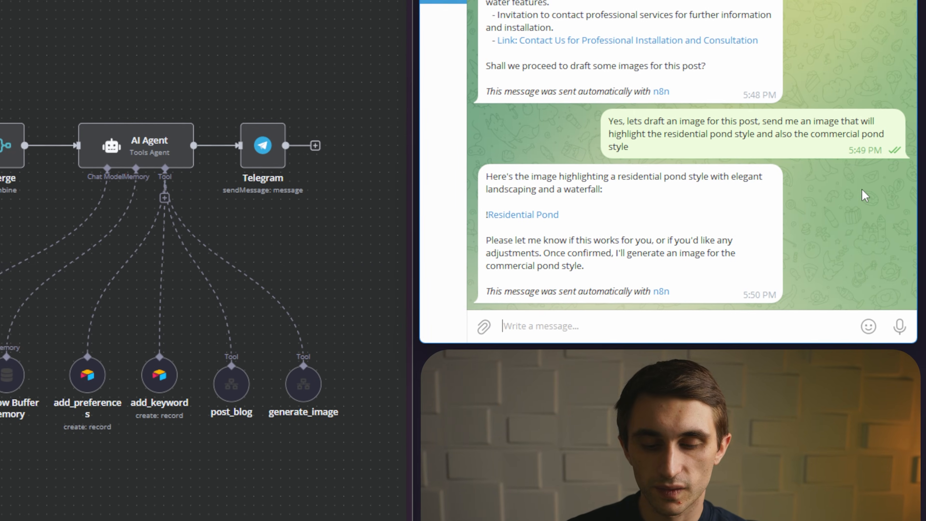
Step: Start a reply approving the image and asking for a commercial image with a storefront
type("This image looks good, now")
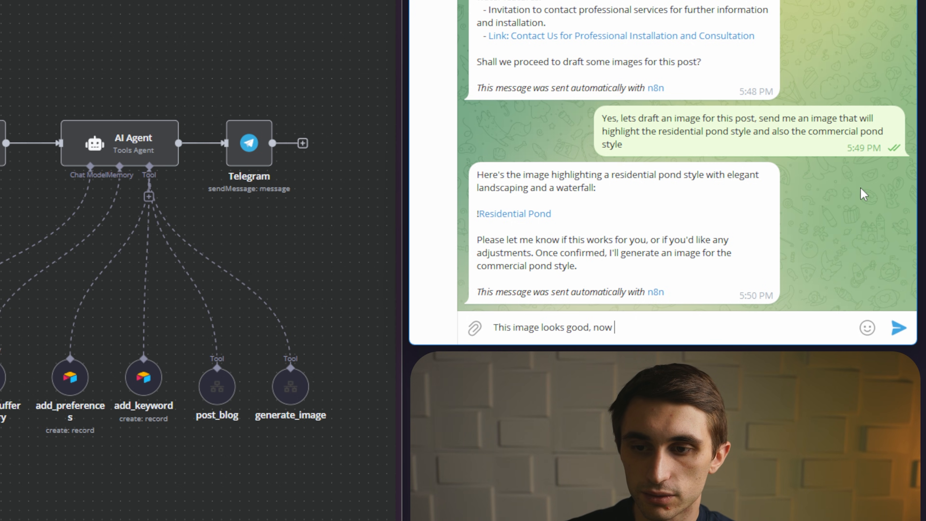
type(" lets g")
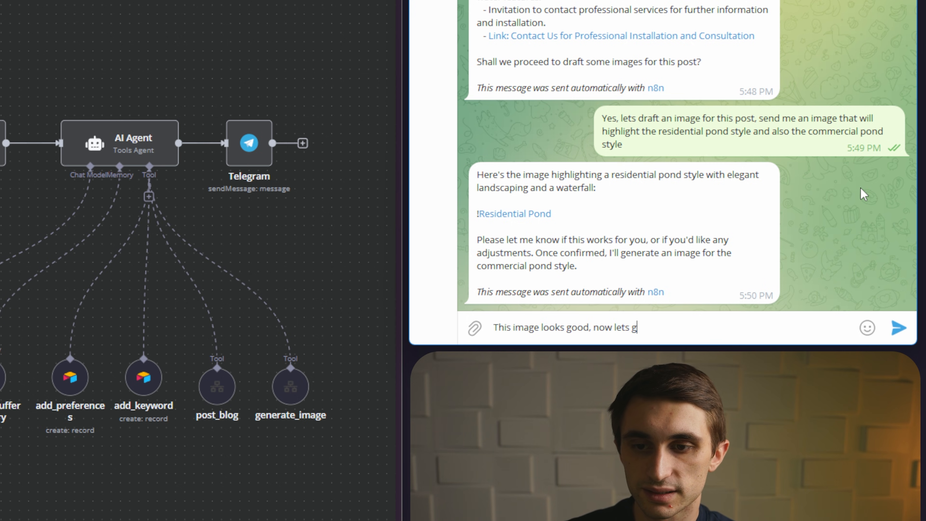
type("enerate the commercia")
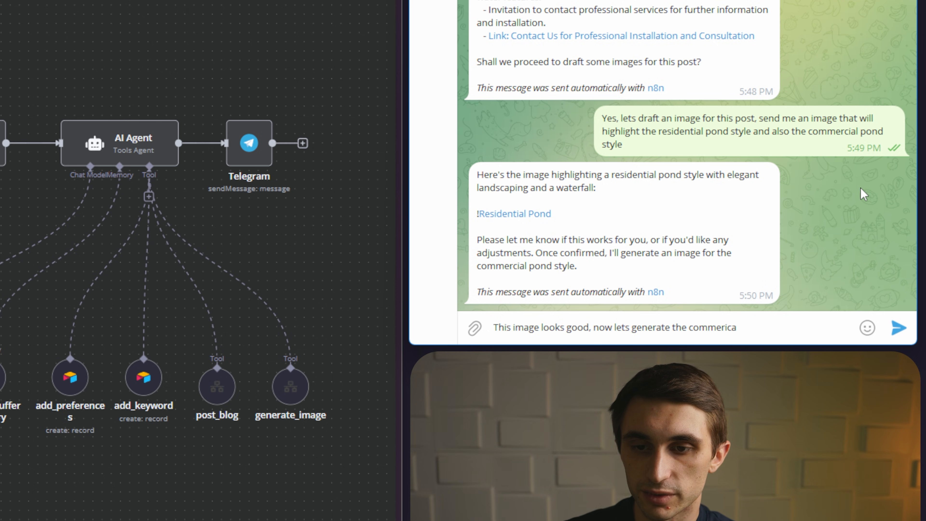
type("l image, I want to have a")
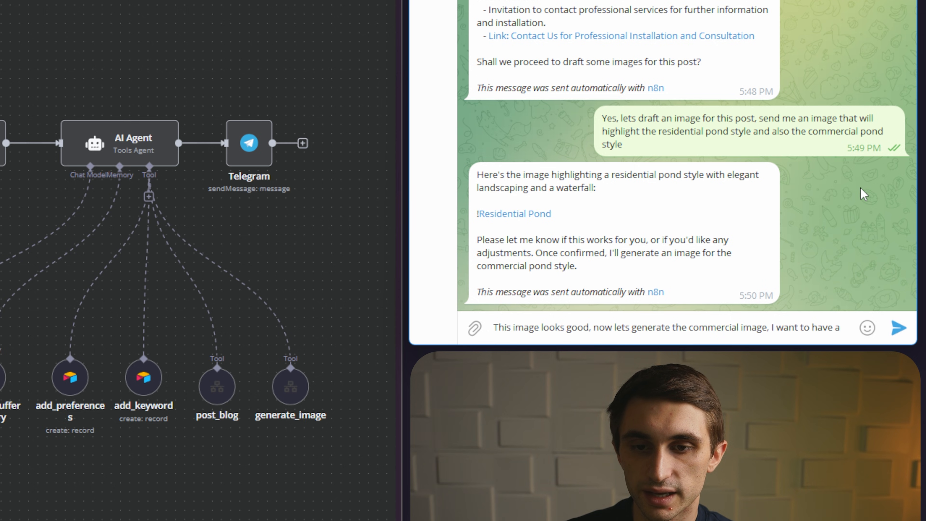
type(" storefront near")
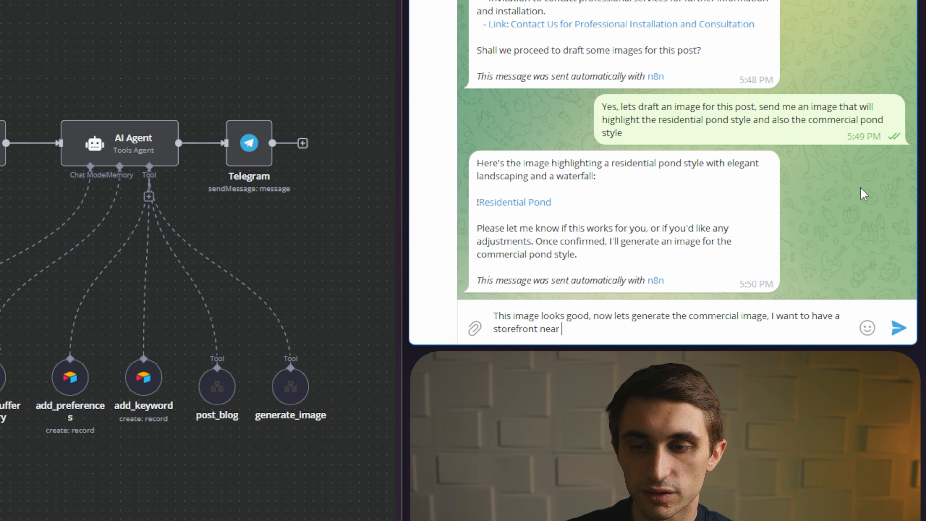
type(" the pond and add a nic")
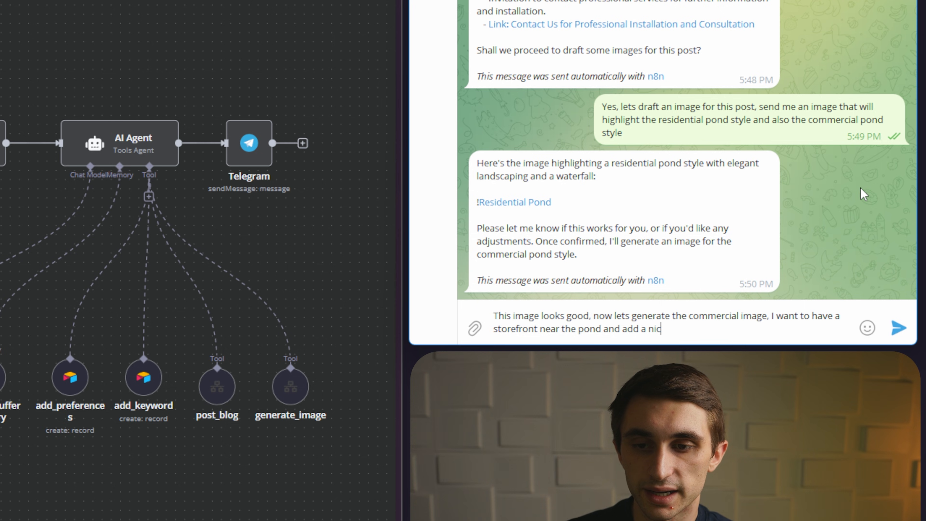
type("e waterfall and some koi fish for the ")
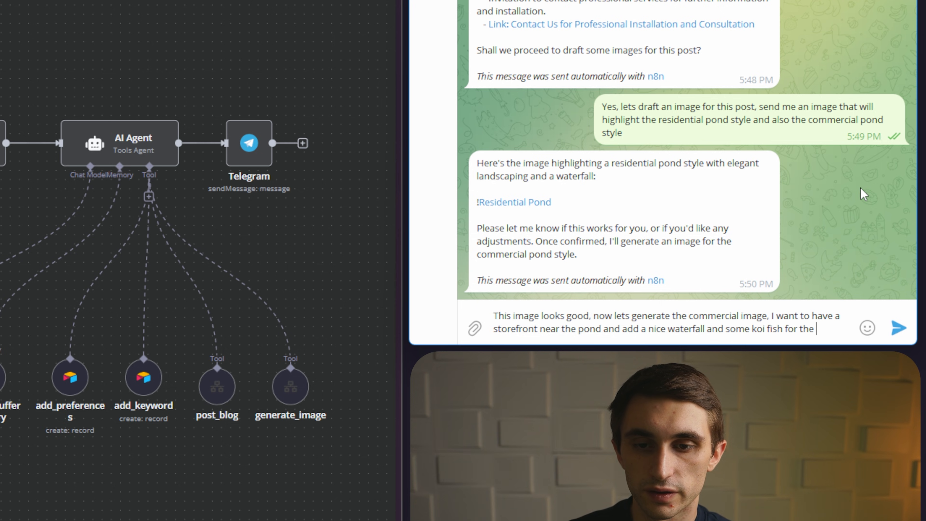
type("commercial image.")
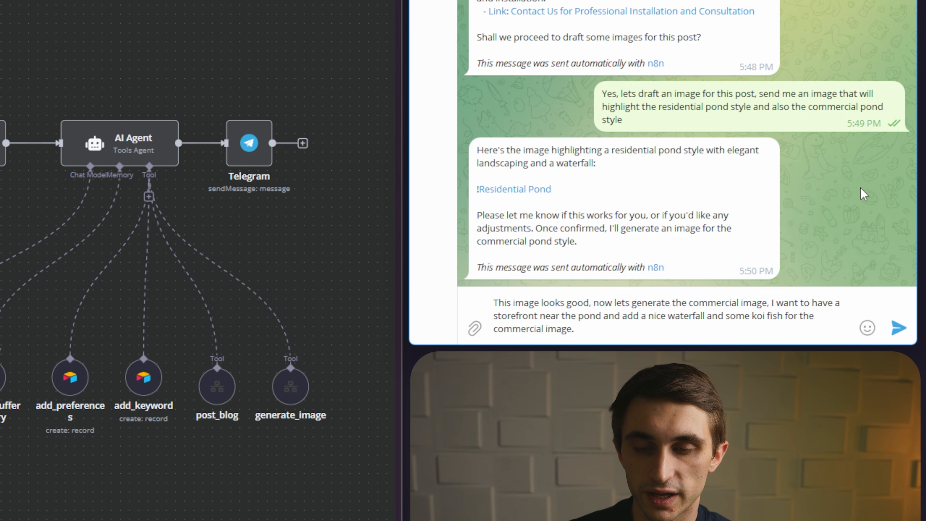
Step: Send the commercial image request: storefront near the pond, nice waterfall and koi fish
key("Return")
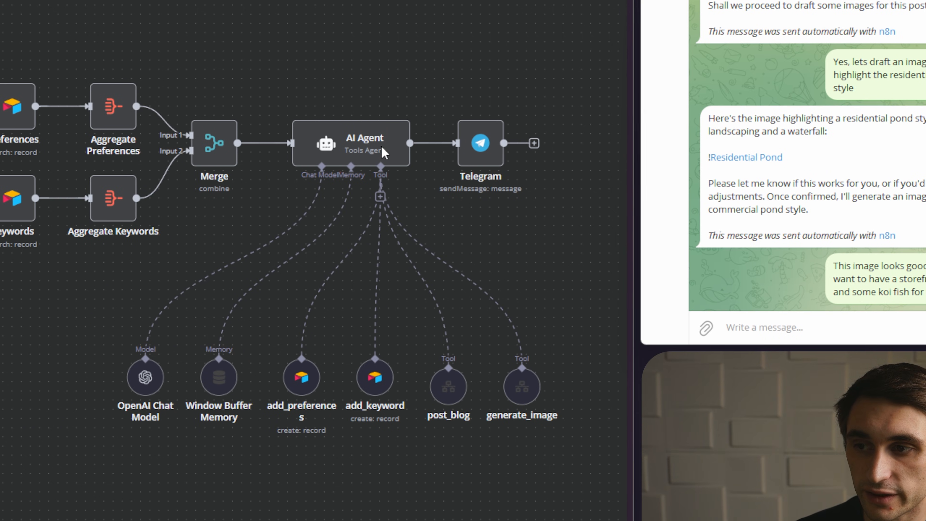
Step: Open the bot's Commercial Pond image link in the browser to view it
mouse_move(397, 102)
left_mouse_down()
mouse_move(288, 132)
mouse_move(429, 146)
mouse_move(390, 92)
left_mouse_up()
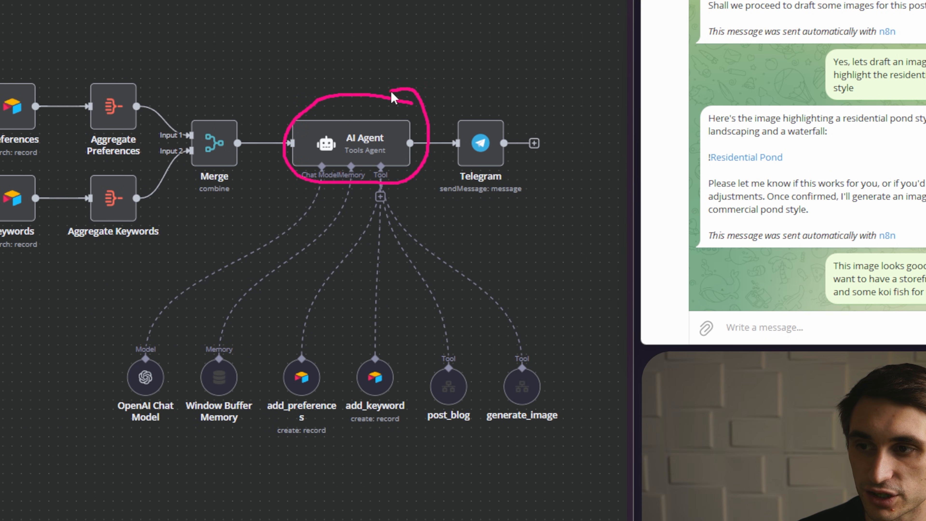
mouse_move(382, 179)
left_mouse_down()
mouse_move(392, 215)
mouse_move(489, 296)
mouse_move(526, 366)
left_mouse_up()
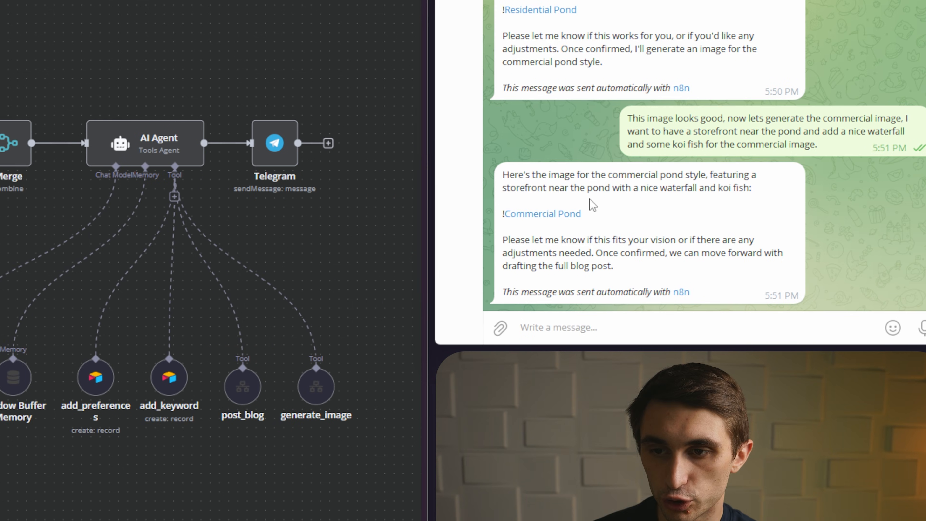
left_click_drag(796, 198, 709, 202)
mouse_move(478, 201)
left_mouse_down()
mouse_move(547, 228)
mouse_move(545, 188)
left_mouse_up()
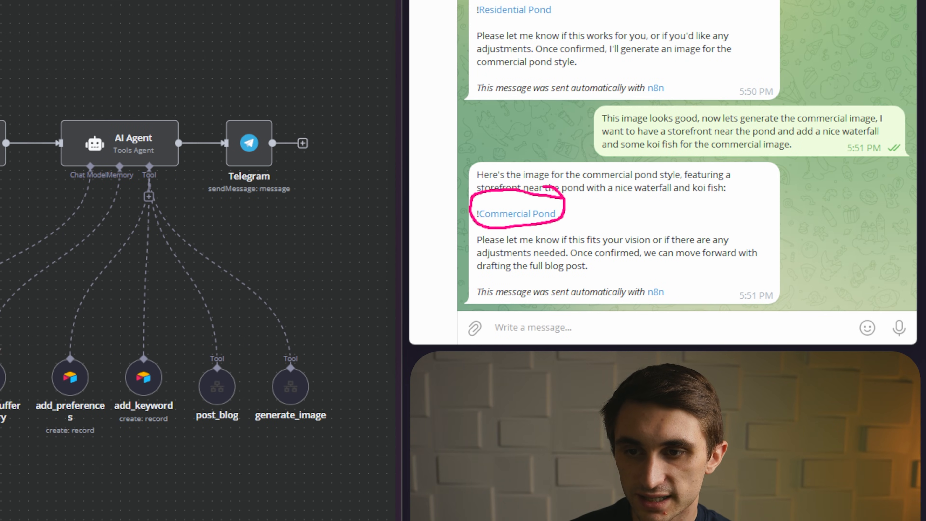
left_click(518, 214)
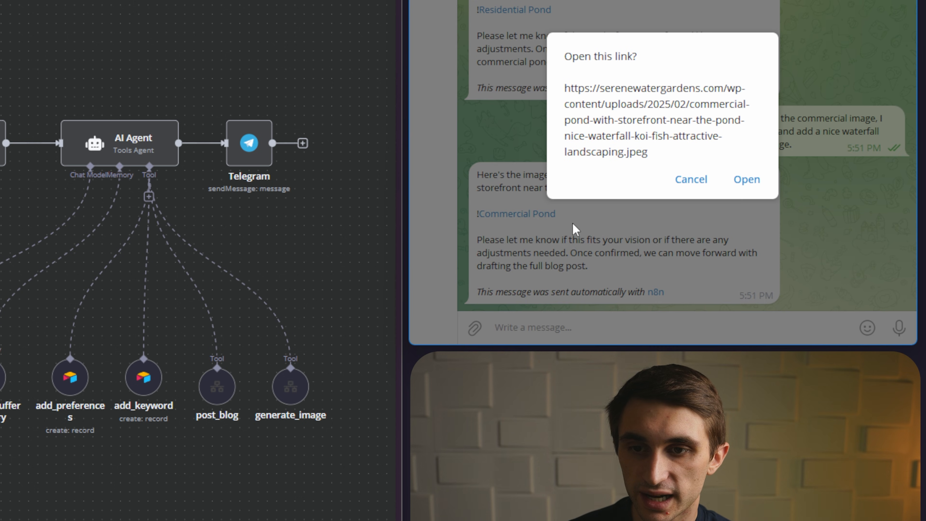
left_click(739, 180)
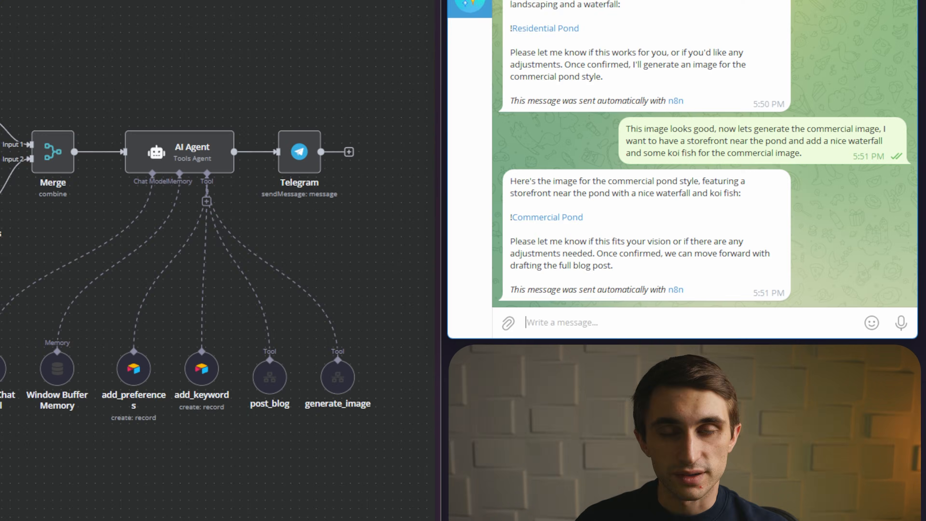
Step: Send 'Lets proceed, I love the images and I'm ready for you to post the blog.'
type("Lets proce")
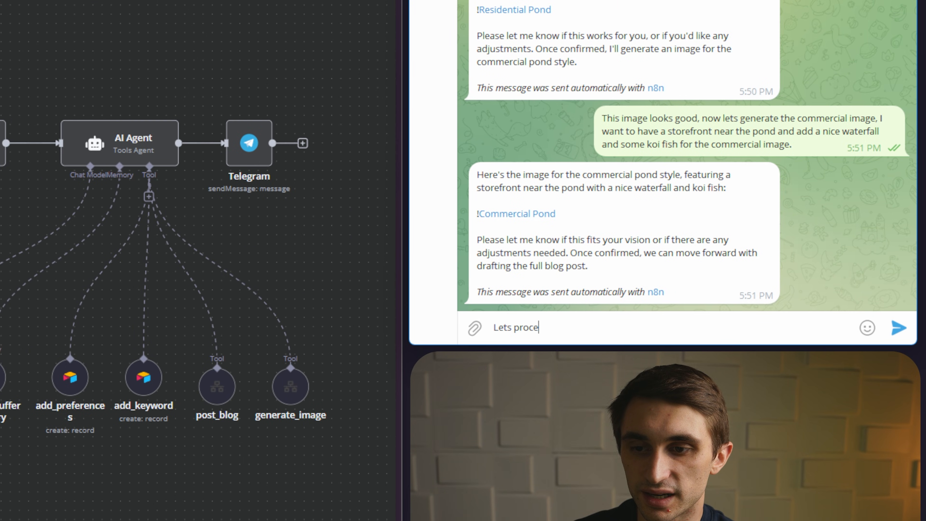
type("ed, I love the image")
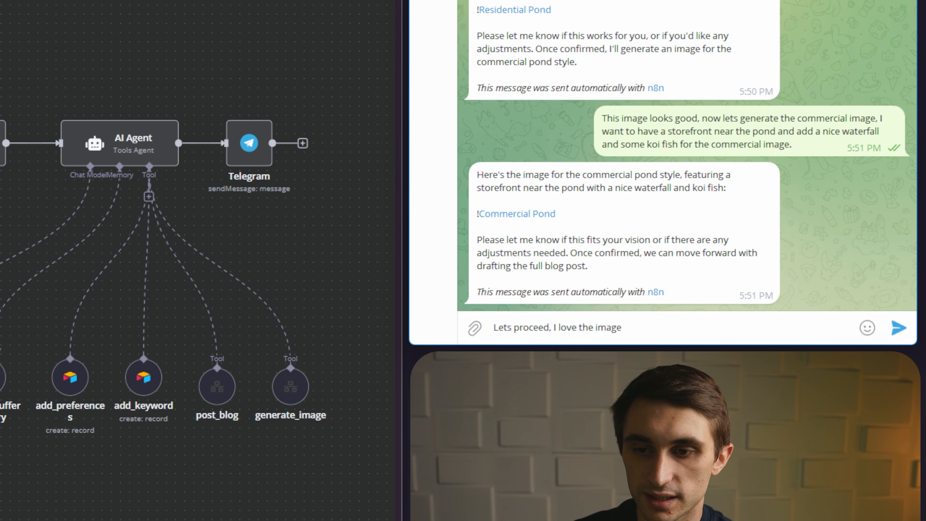
type("s and I'm ready")
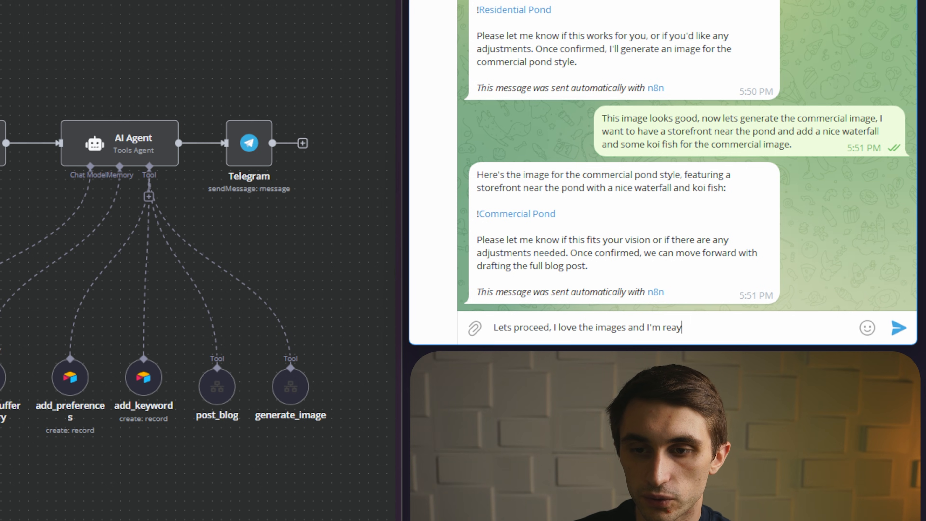
key("BackSpace")
type("dy for you to po")
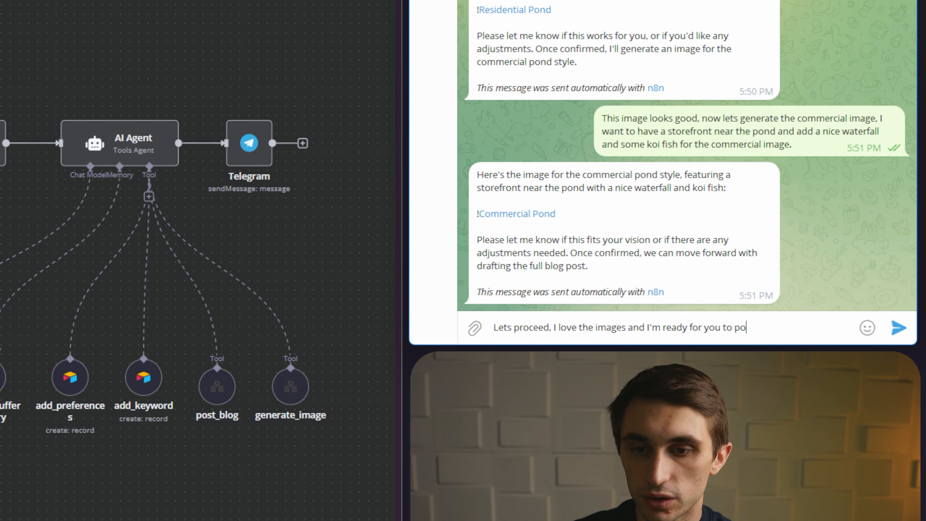
type("st the blog.")
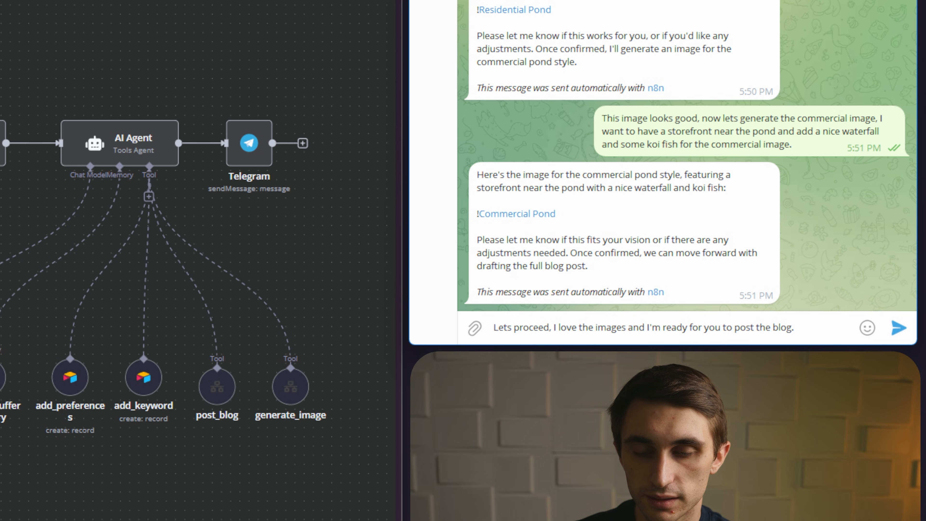
key("Return")
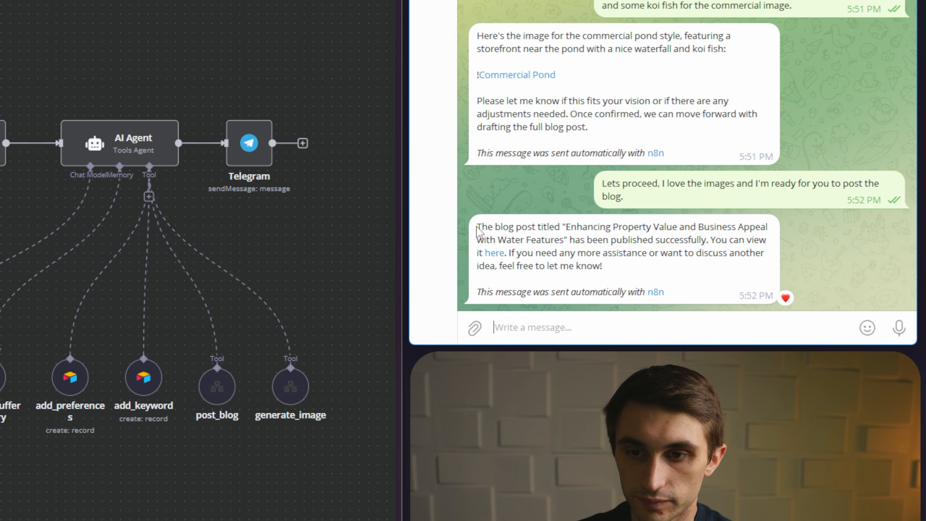
Step: Heart the bot's publish confirmation and open 'Enhancing Property Value and Business Appeal with Water Features' on serenewatergardens.com
left_click_drag(479, 227, 609, 267)
left_click(609, 266)
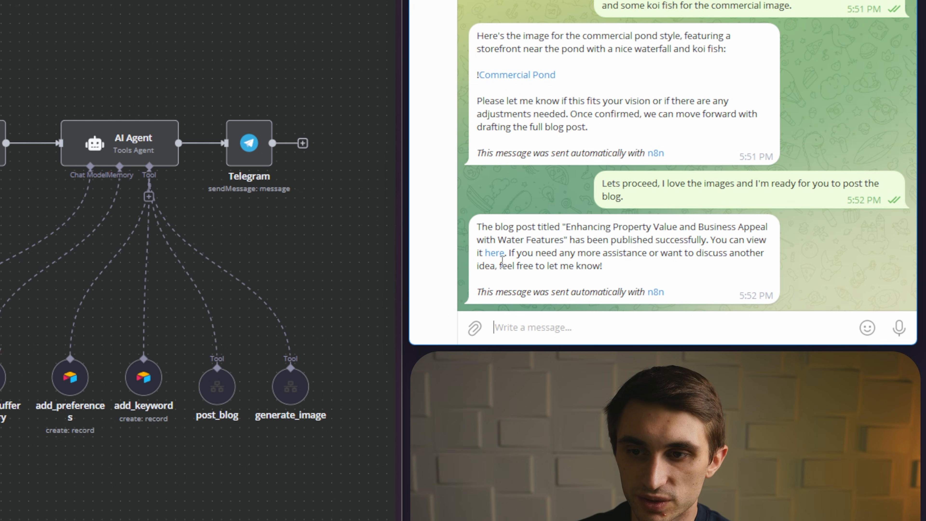
double_click(495, 260)
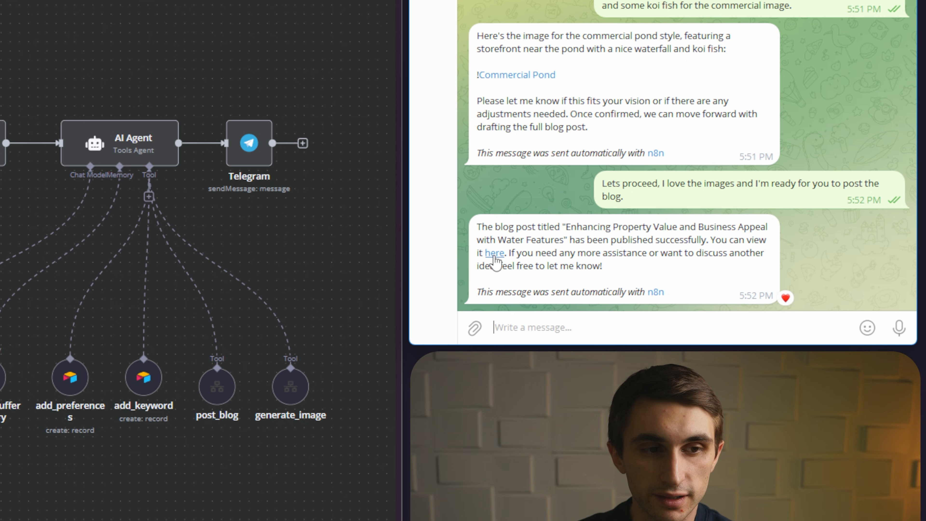
left_click(497, 256)
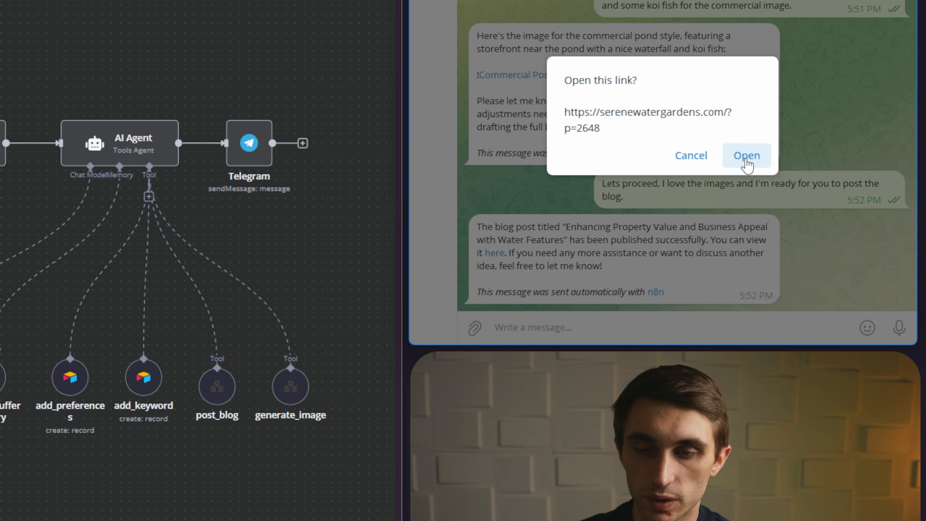
left_click(746, 153)
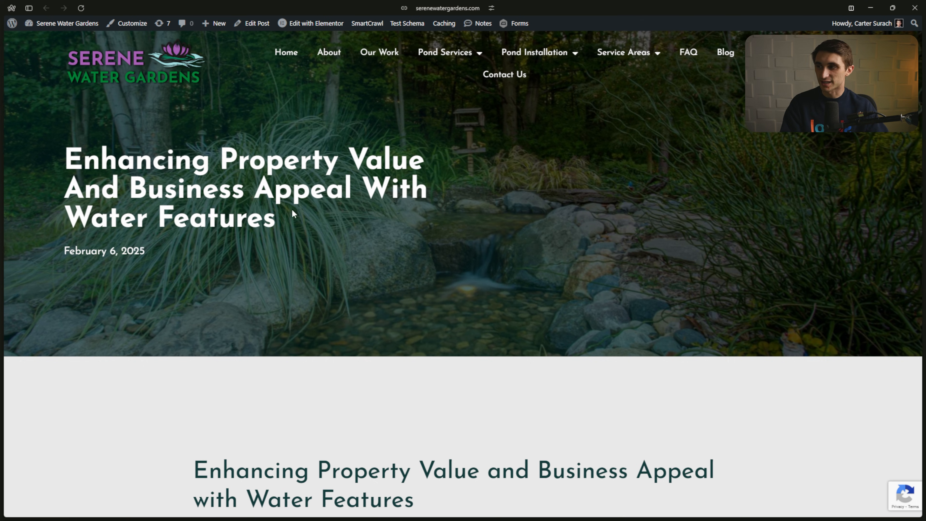
left_click_drag(62, 160, 424, 162)
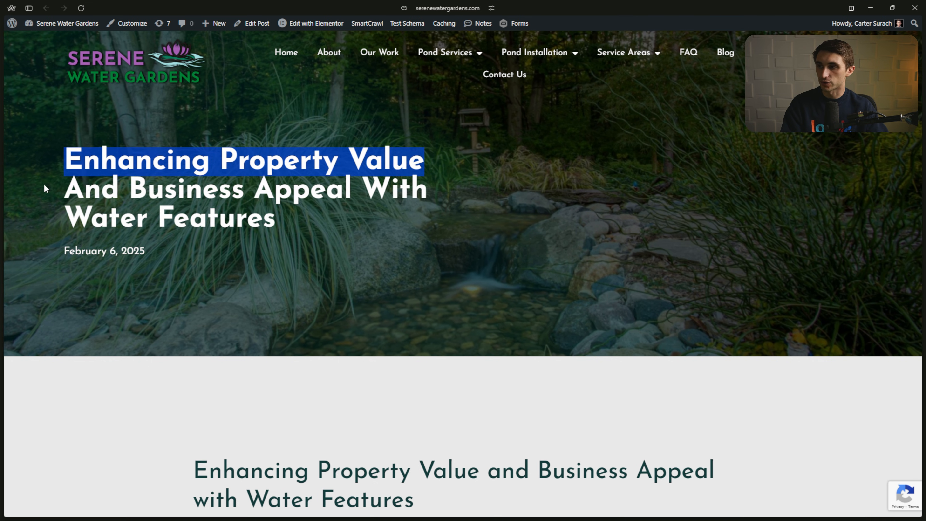
left_click_drag(44, 184, 427, 197)
left_click_drag(65, 217, 222, 217)
left_click(301, 230)
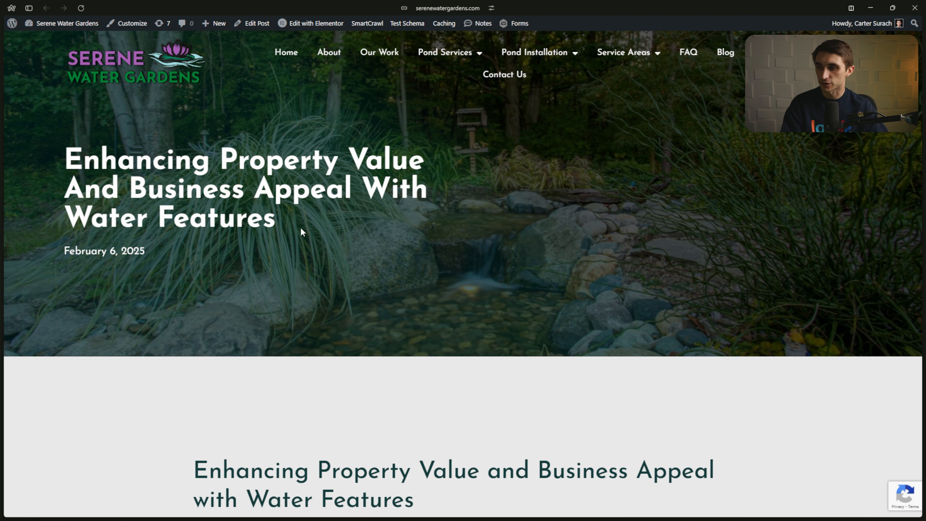
scroll(518, 246, "down", 8)
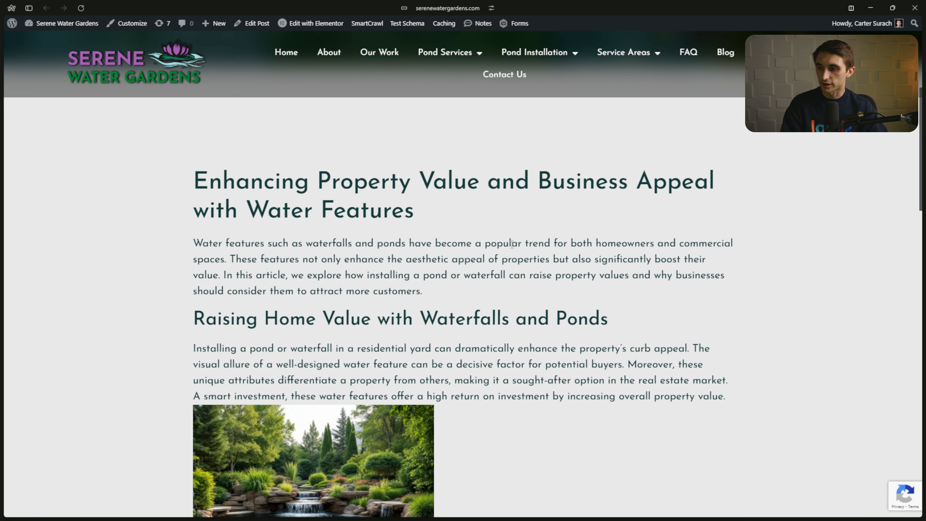
left_click_drag(204, 183, 714, 381)
left_click_drag(649, 320, 193, 319)
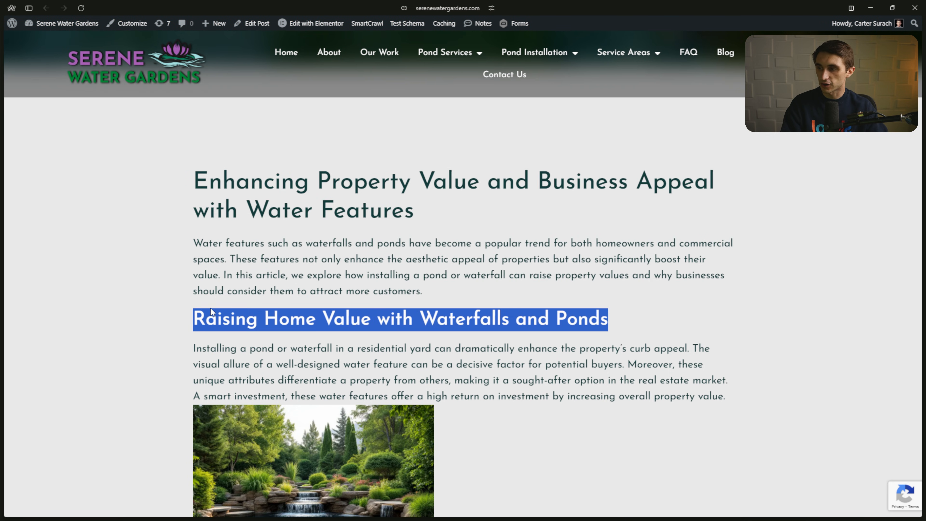
left_click(247, 333)
scroll(246, 333, "down", 4)
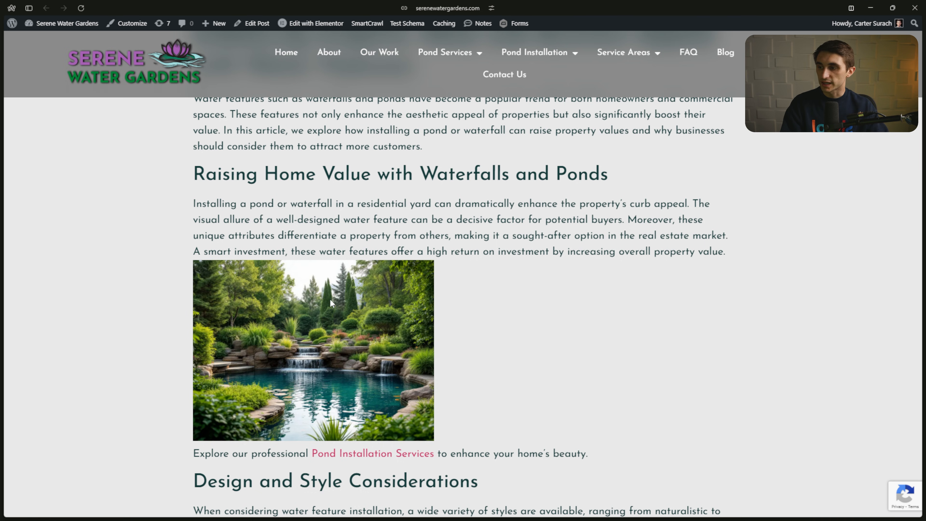
left_click_drag(188, 182, 617, 176)
left_click(548, 311)
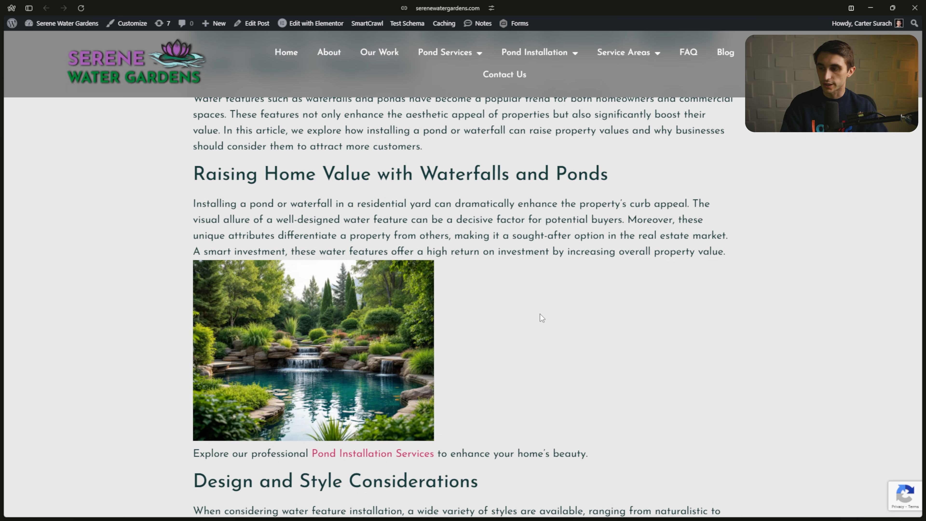
scroll(540, 315, "down", 1)
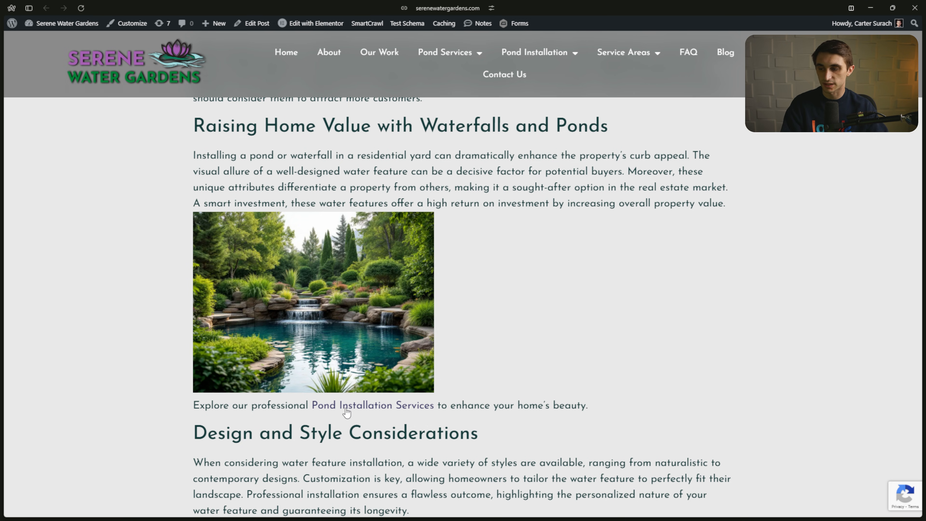
scroll(421, 403, "down", 8)
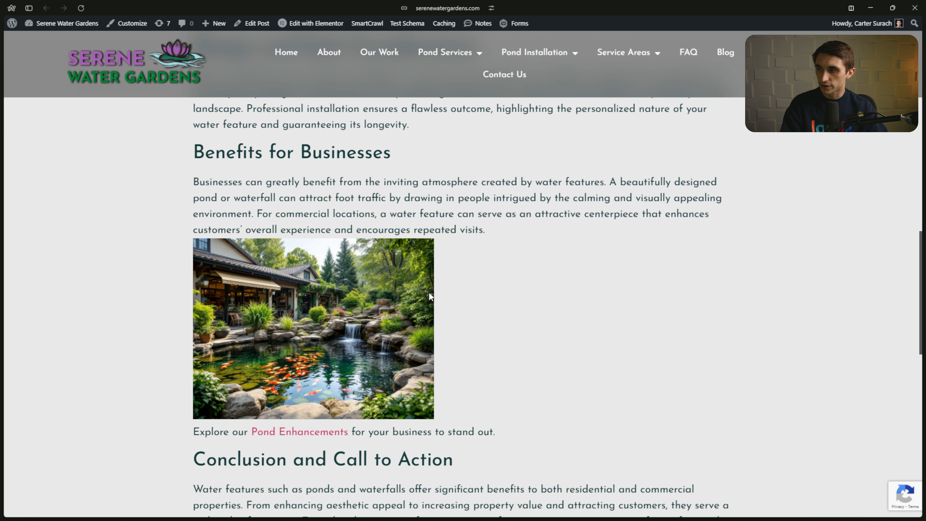
left_click_drag(184, 157, 373, 154)
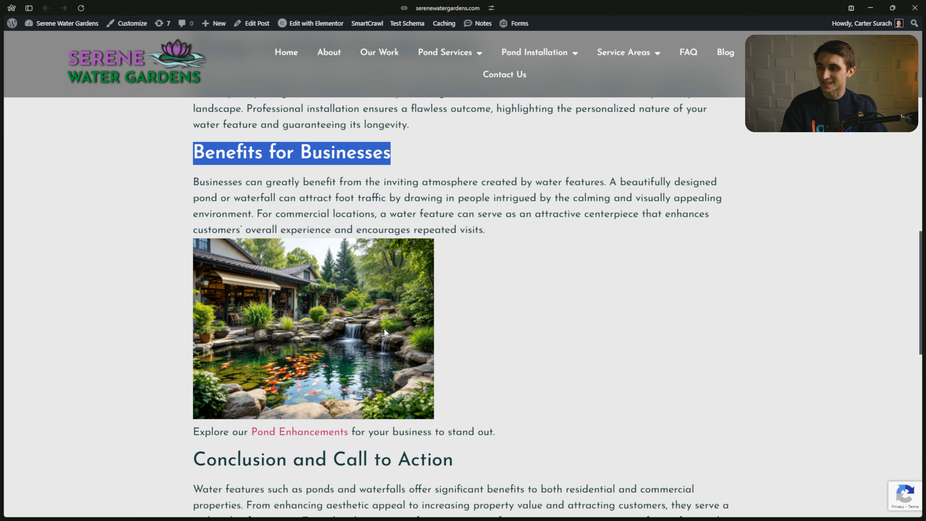
left_click(524, 320)
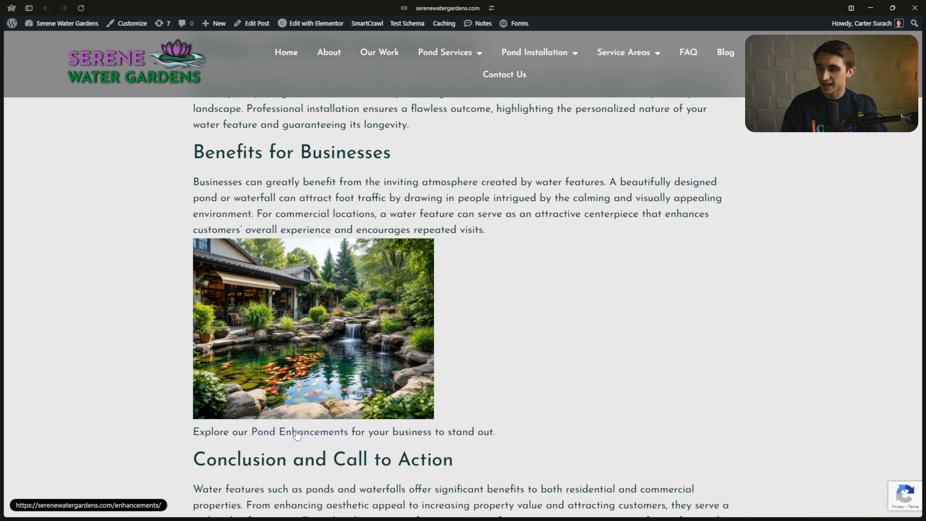
scroll(258, 283, "down", 5)
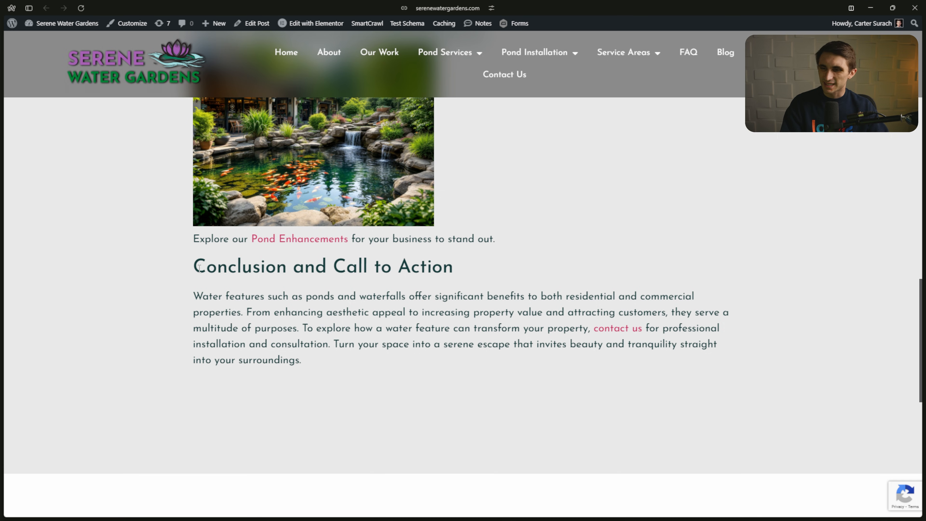
mouse_move(200, 269)
left_mouse_down()
mouse_move(466, 269)
mouse_move(195, 261)
left_mouse_up()
left_click(469, 264)
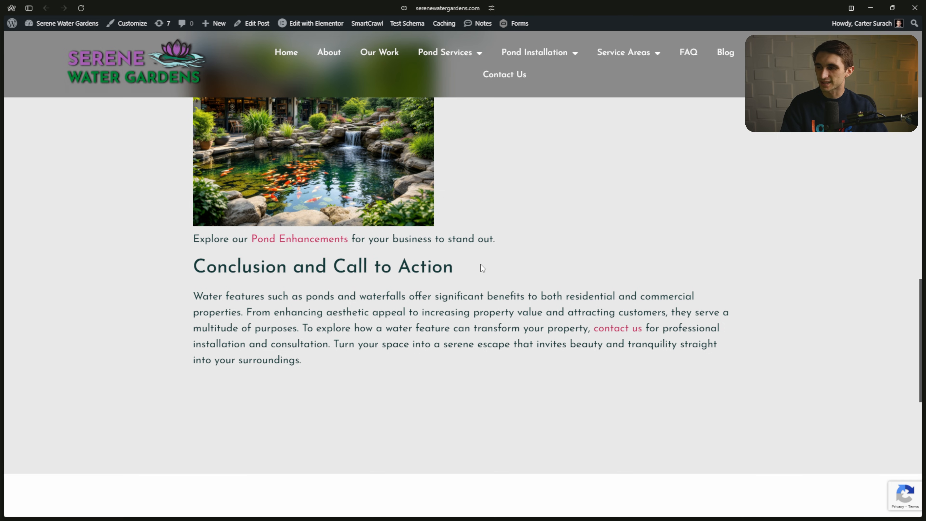
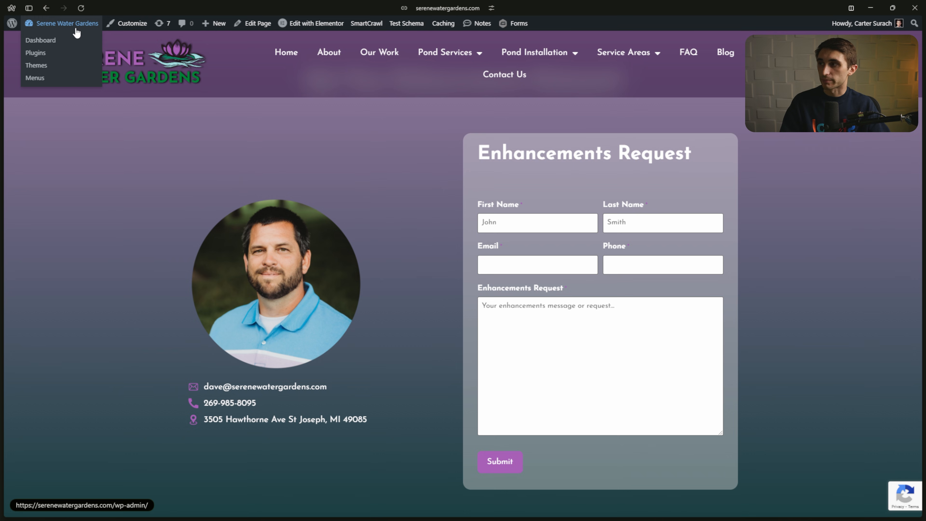
Step: Open the water-features draft from the WordPress posts list and bold the word 'features'
left_click(75, 28)
mouse_move(69, 145)
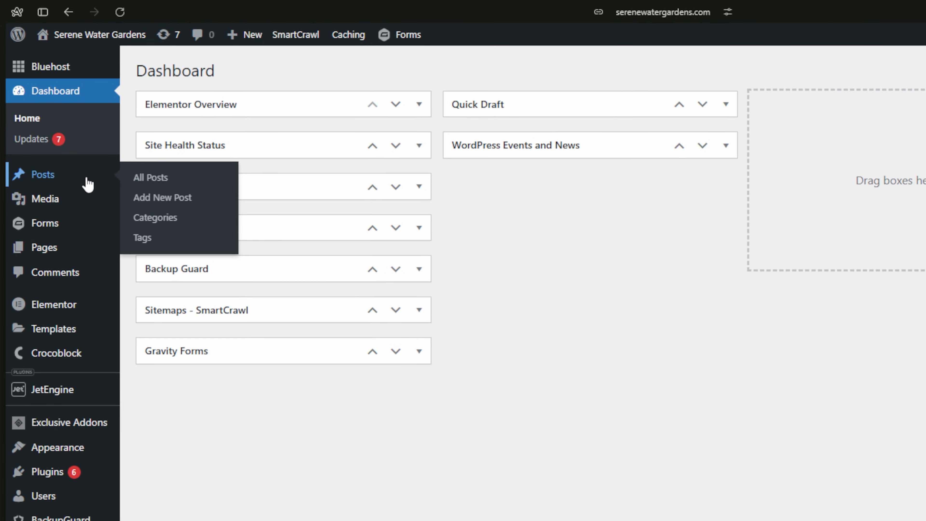
left_click(86, 177)
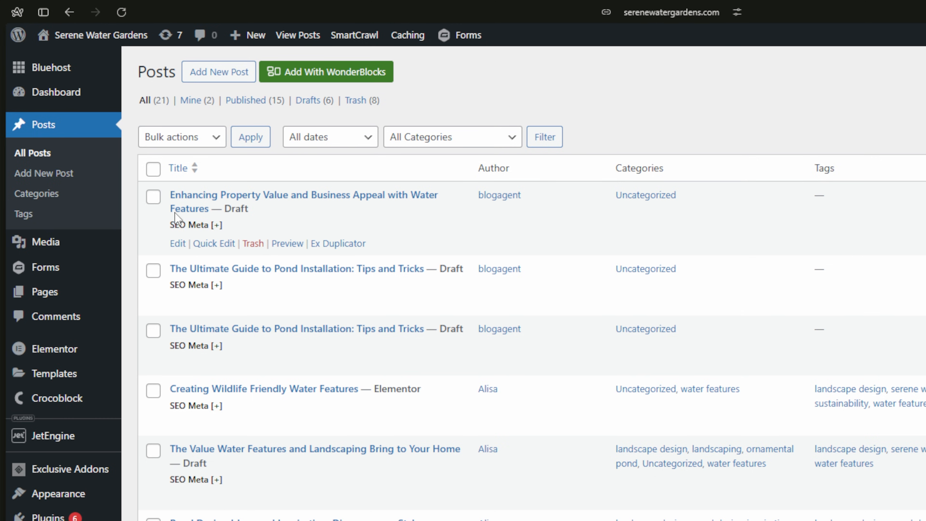
left_click(205, 197)
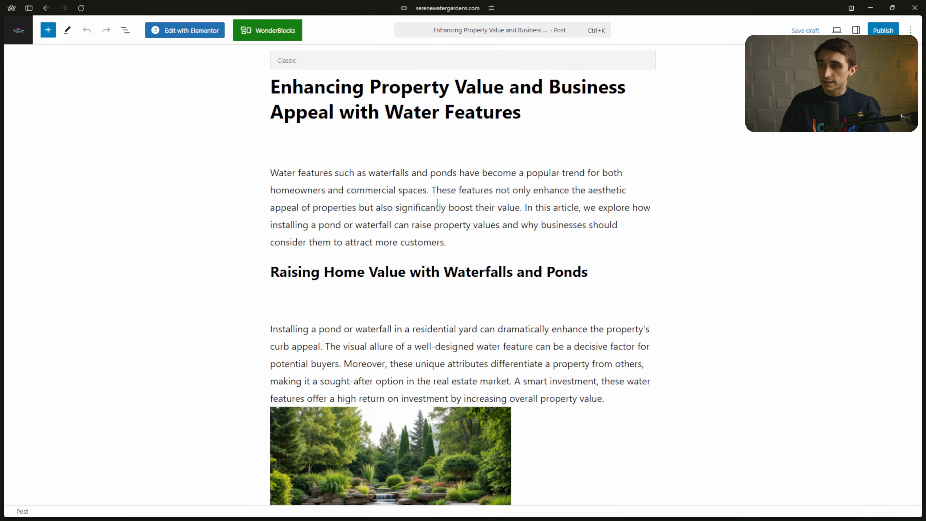
left_click_drag(521, 208, 542, 208)
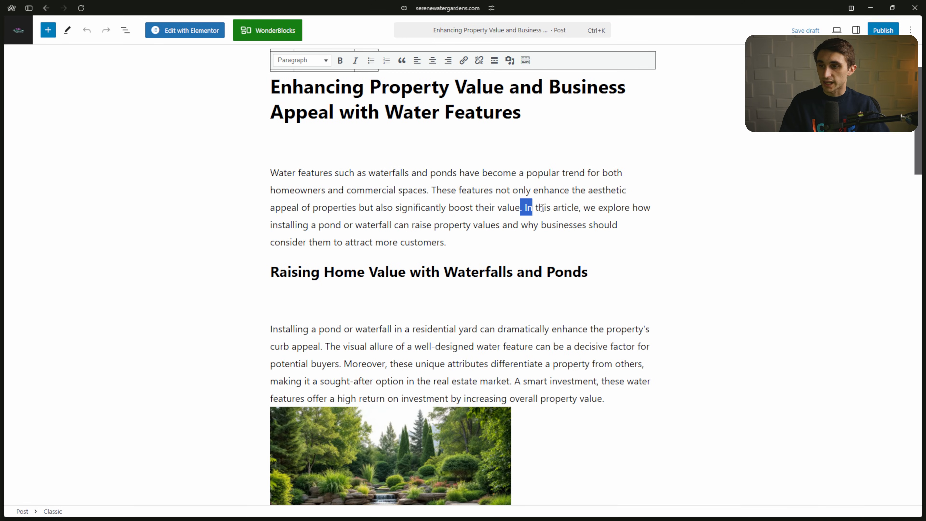
left_click(586, 236)
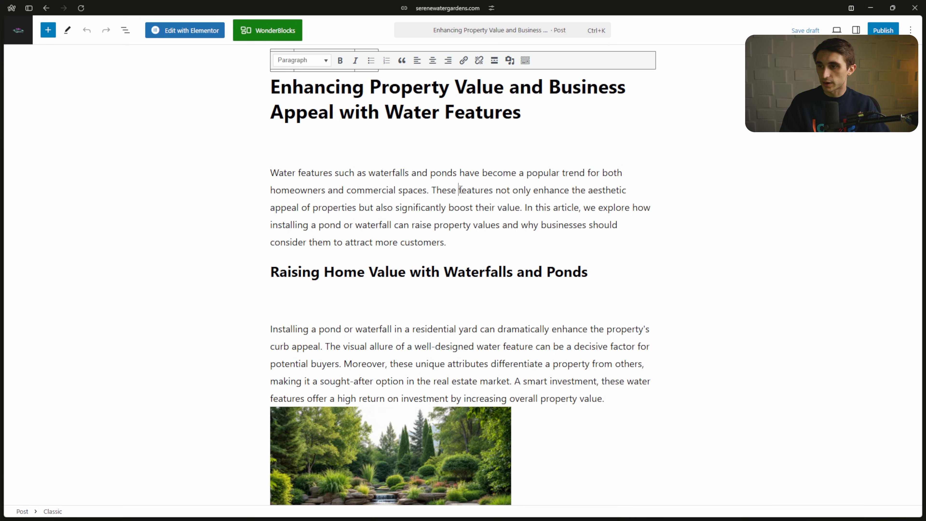
left_click(340, 62)
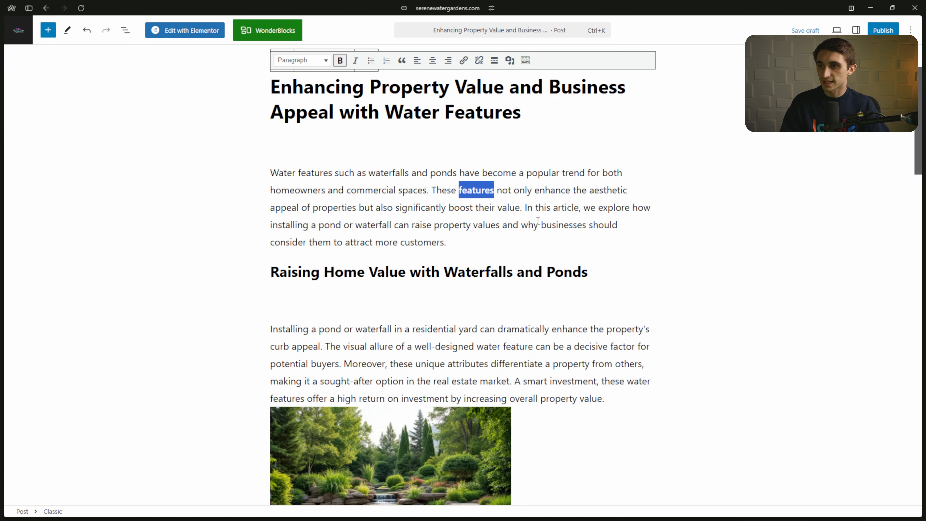
Step: Replace the 'Conclusion and Call to Action' heading with 'Getting Started with Your Installation'
scroll(516, 252, "down", 8)
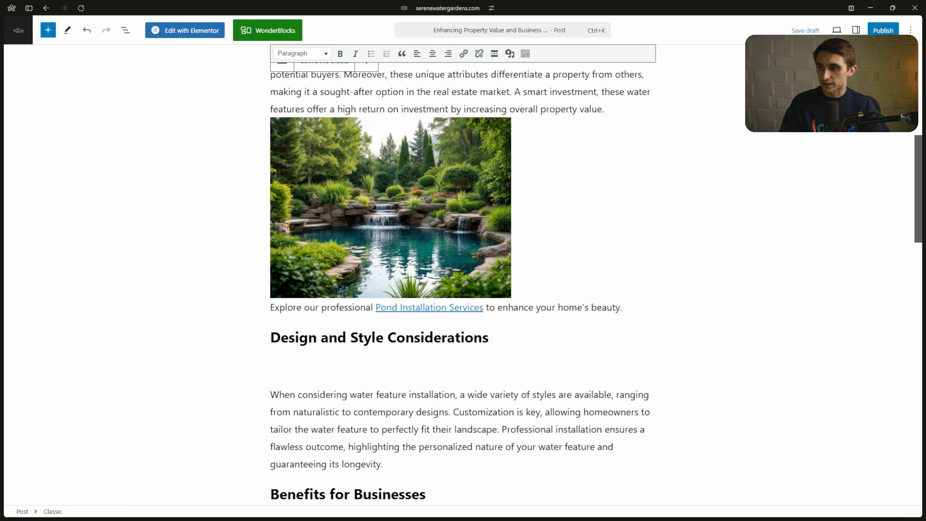
scroll(443, 208, "down", 3)
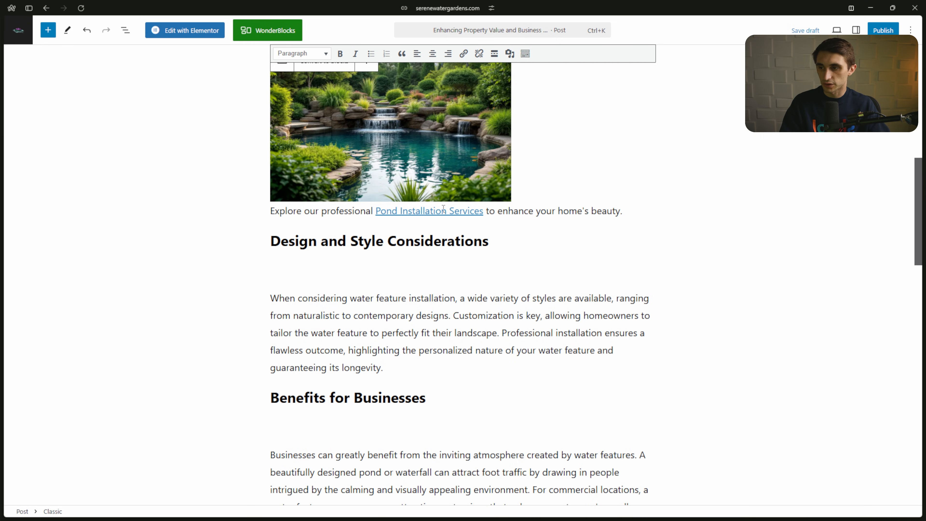
scroll(499, 231, "down", 13)
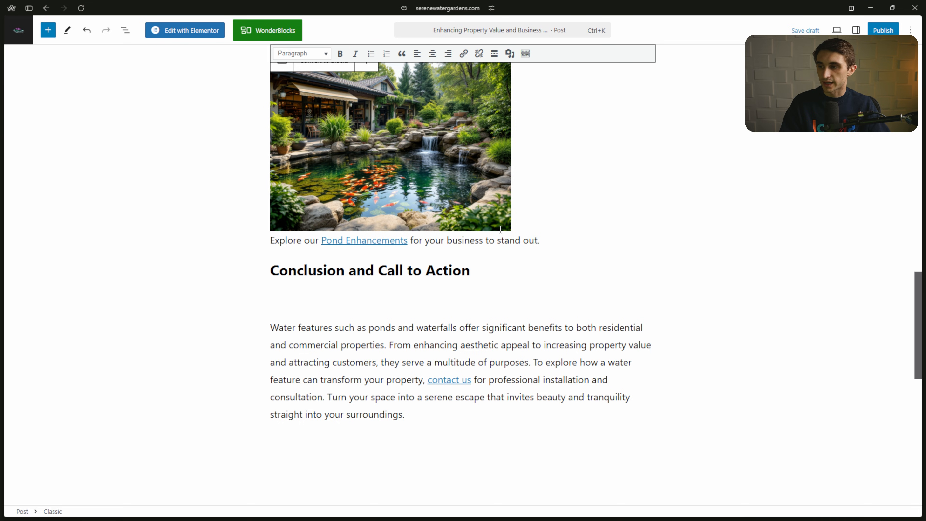
scroll(500, 230, "down", 1)
left_click_drag(471, 224, 302, 220)
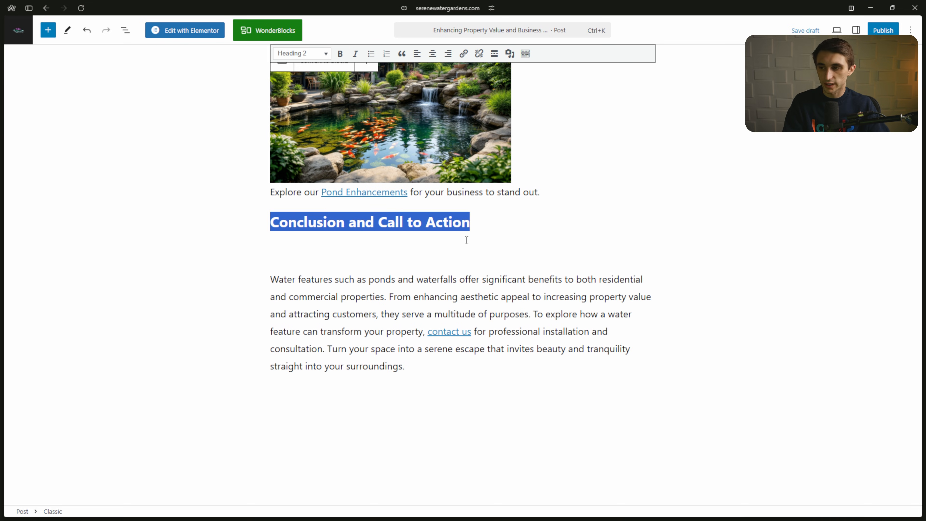
key("BackSpace")
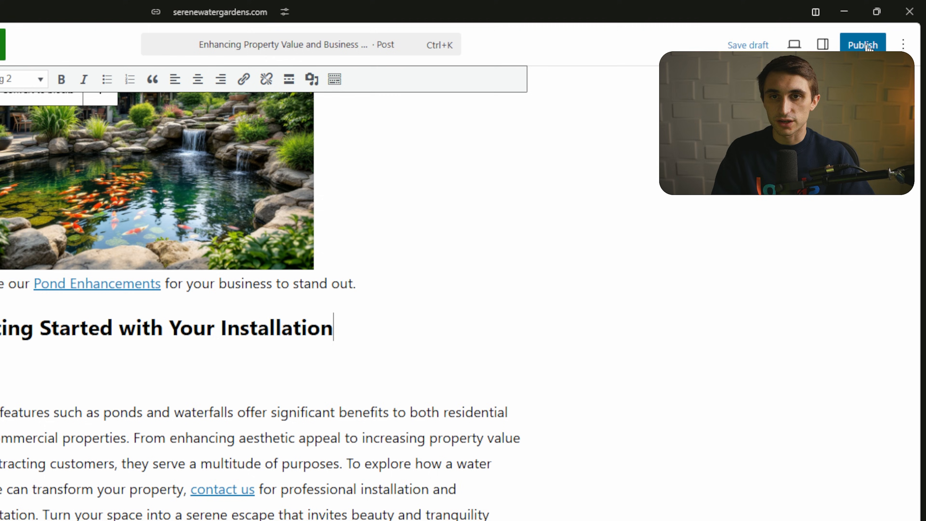
Step: Publish the water-features post and open it on the live site
left_click(887, 32)
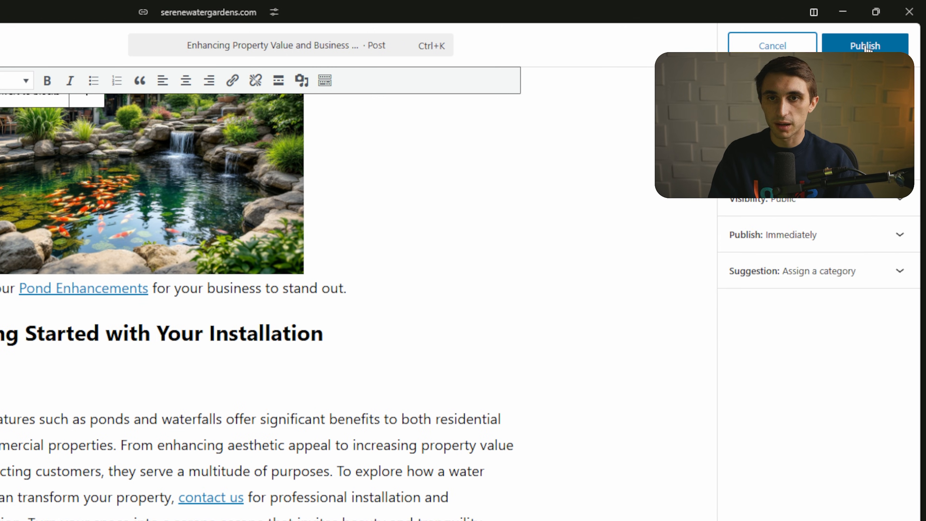
left_click(867, 47)
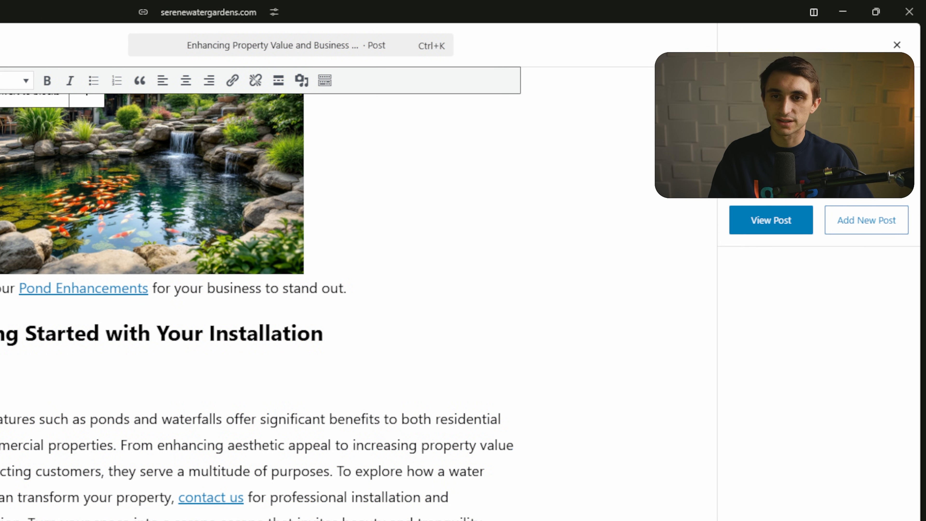
left_click(794, 233)
Step: Review the live article's title, publish date and body
left_click_drag(44, 164, 297, 253)
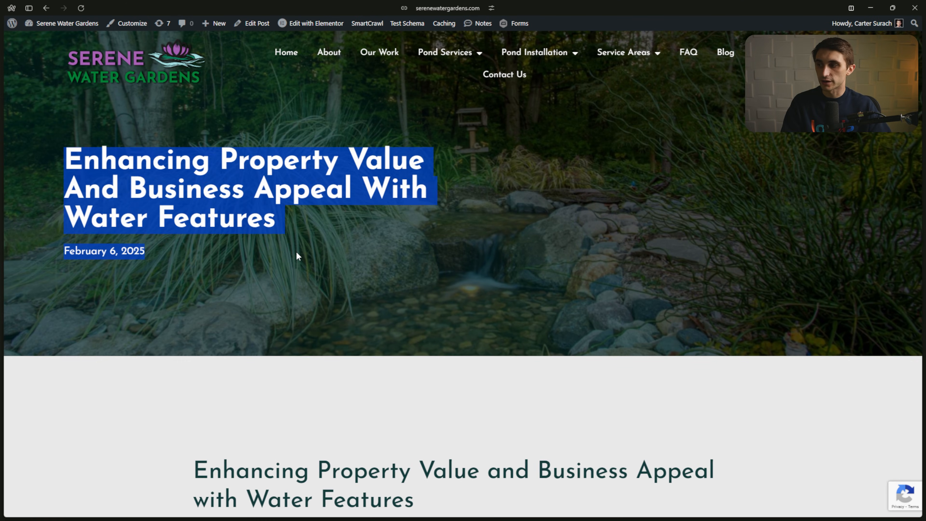
left_click(292, 253)
left_click_drag(164, 253, 103, 252)
left_click(65, 260)
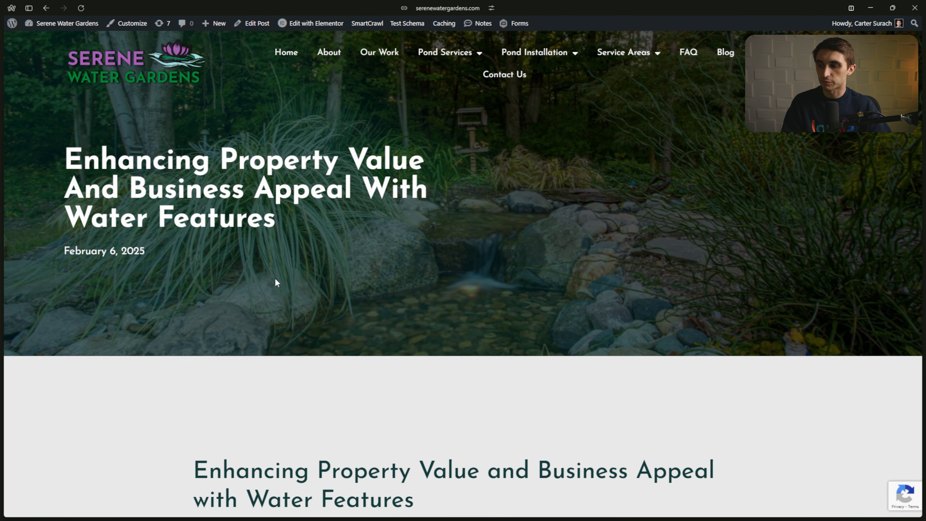
scroll(303, 262, "down", 10)
scroll(307, 241, "down", 17)
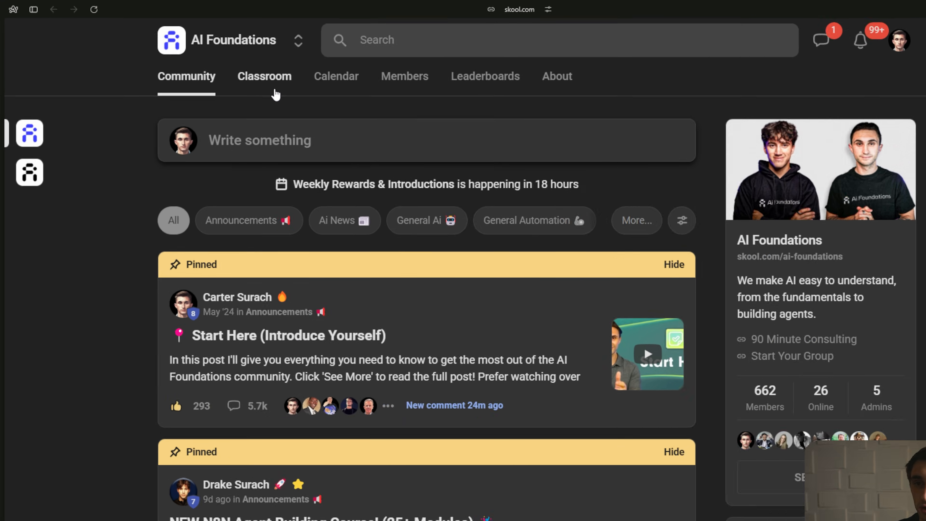
Step: Download 'Blog Agent (One Click Workflow)' from the Build Agents with N8N Blogging Agent lesson
left_click(238, 81)
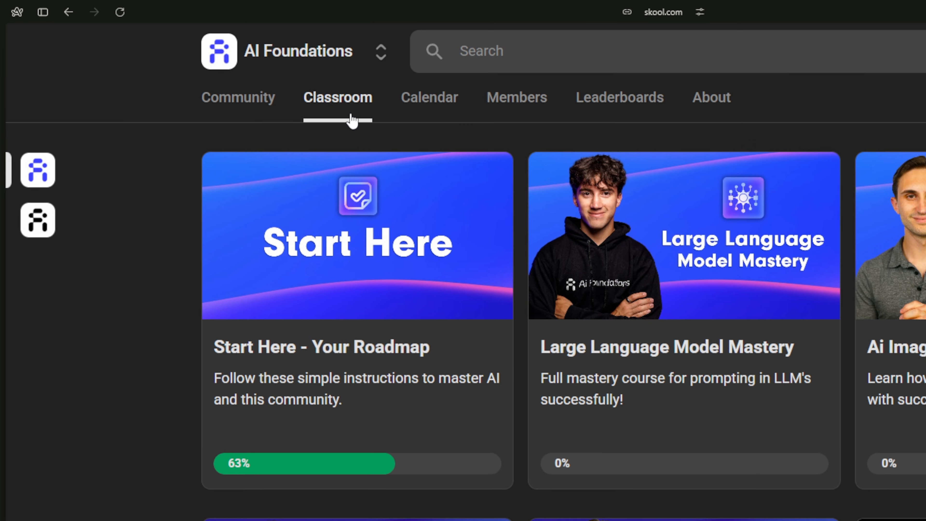
scroll(856, 343, "down", 3)
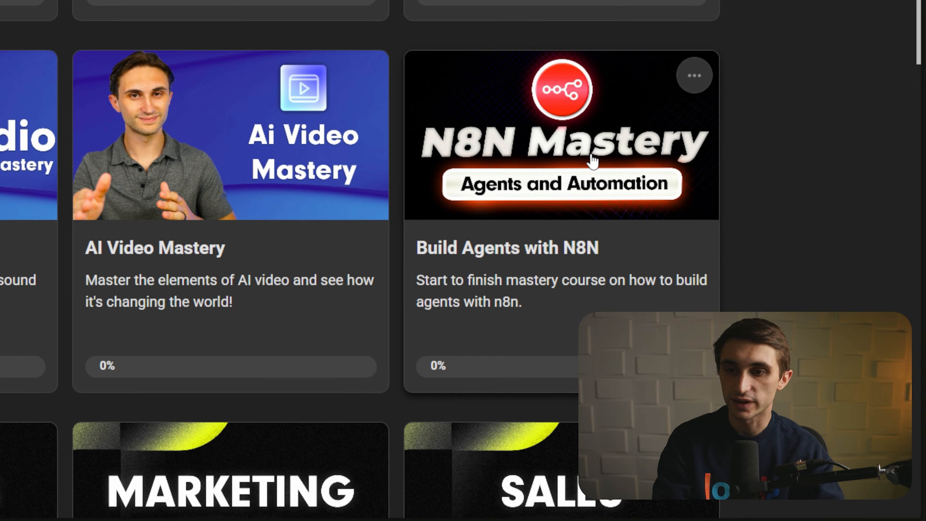
left_click(589, 157)
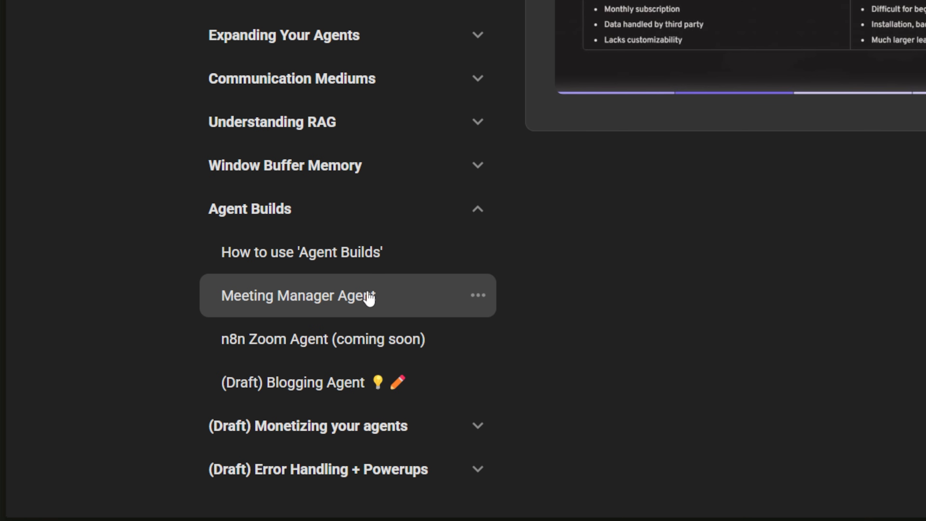
left_click(345, 384)
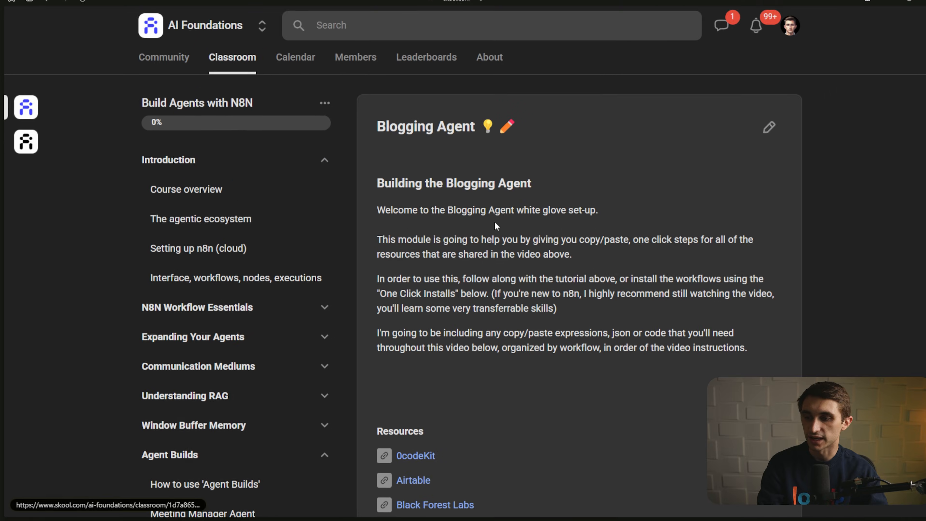
scroll(485, 230, "down", 6)
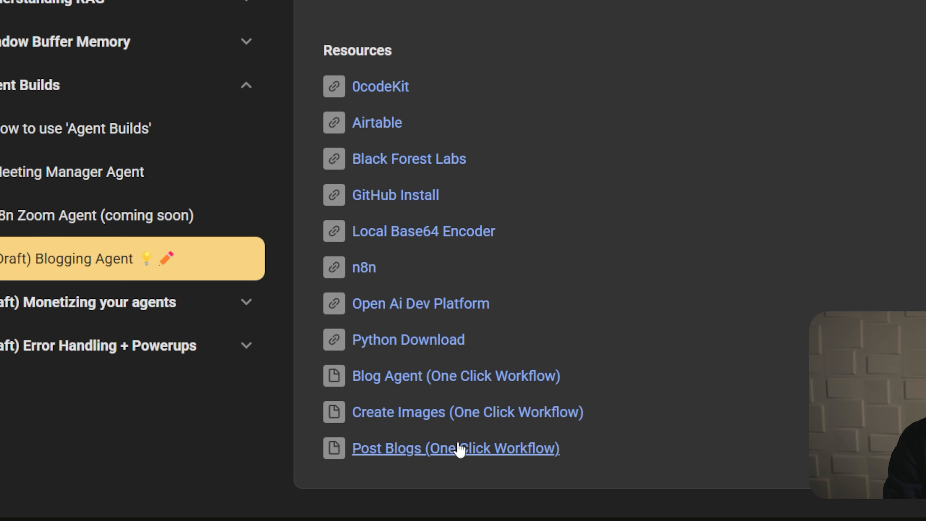
left_click(441, 379)
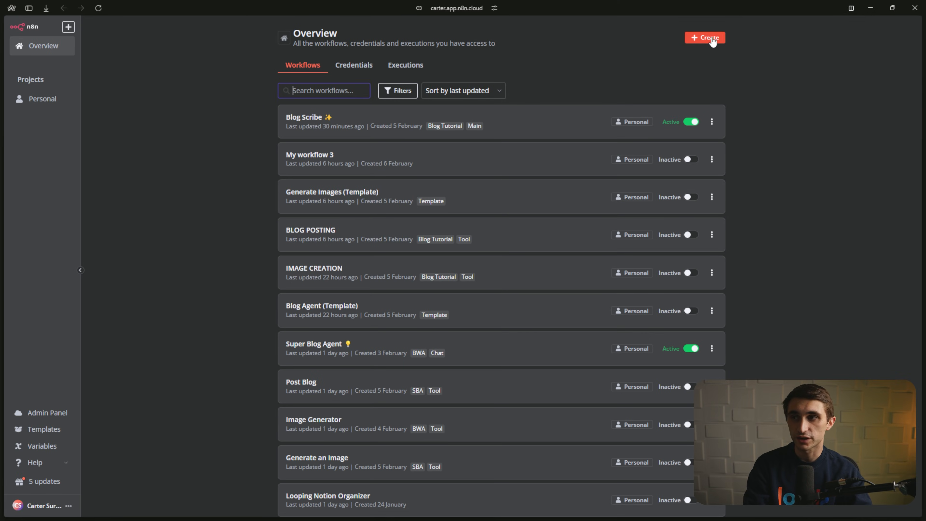
Step: Import the downloaded Blog Agent template into a new Personal workflow
left_click(708, 37)
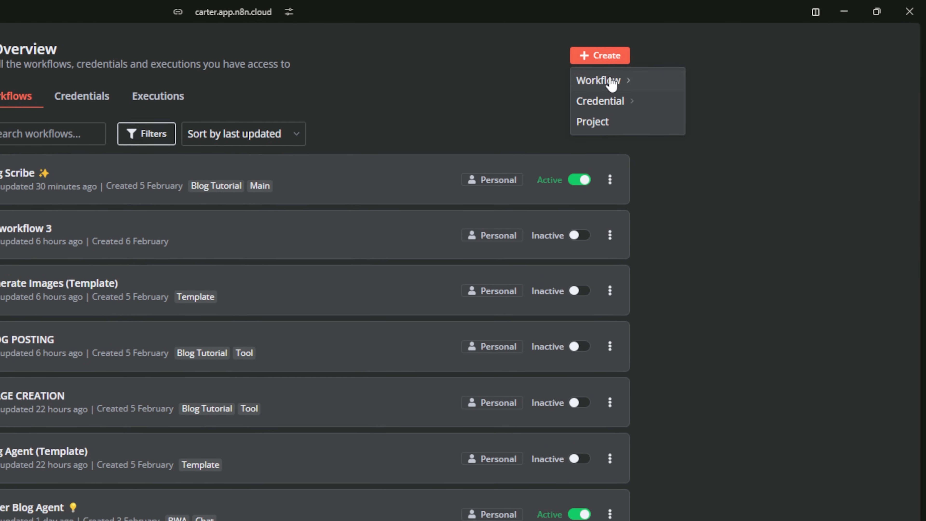
mouse_move(606, 85)
left_click(721, 104)
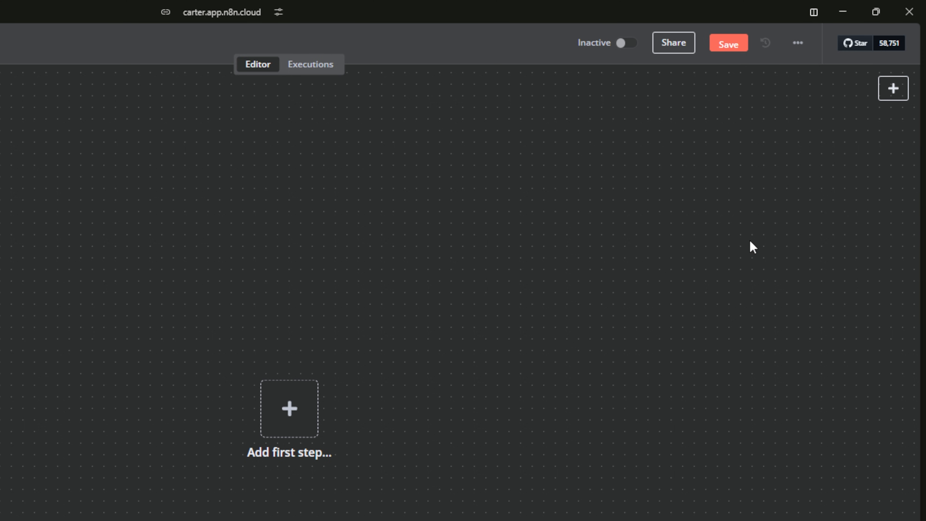
left_click(800, 48)
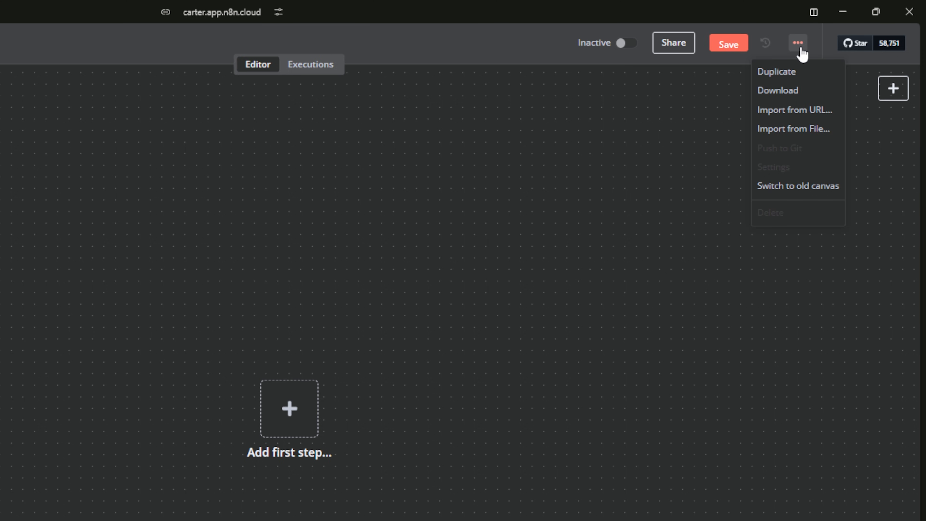
left_click(805, 139)
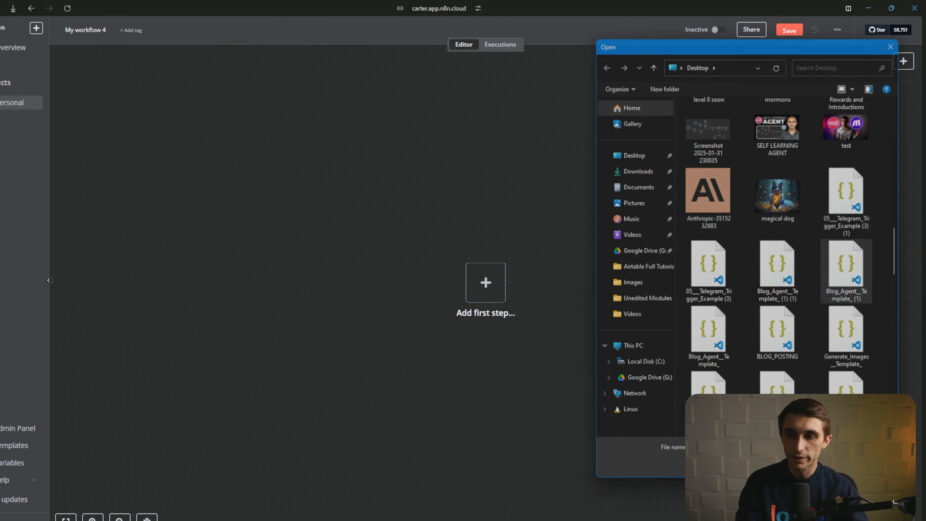
left_click(814, 471)
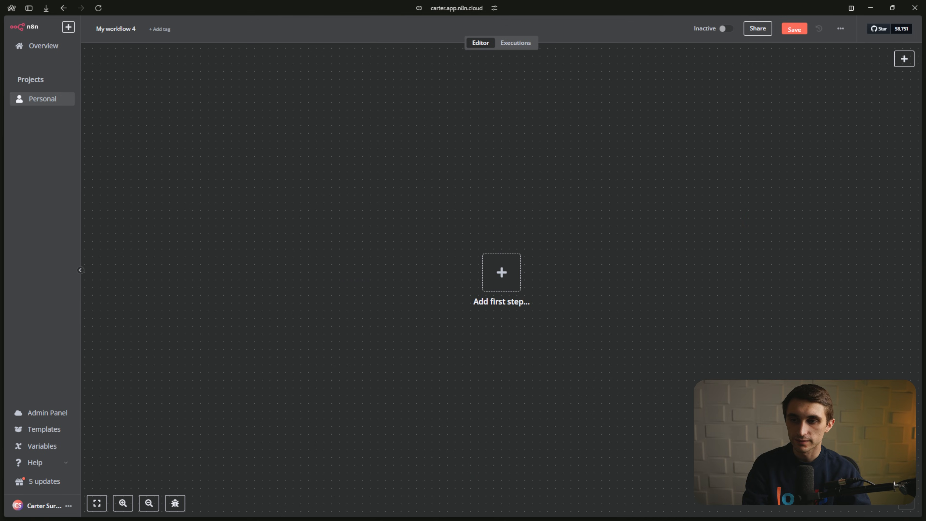
Step: Open the AI Agent node and expand its System Message to read the full prompt
key("ctrl+a")
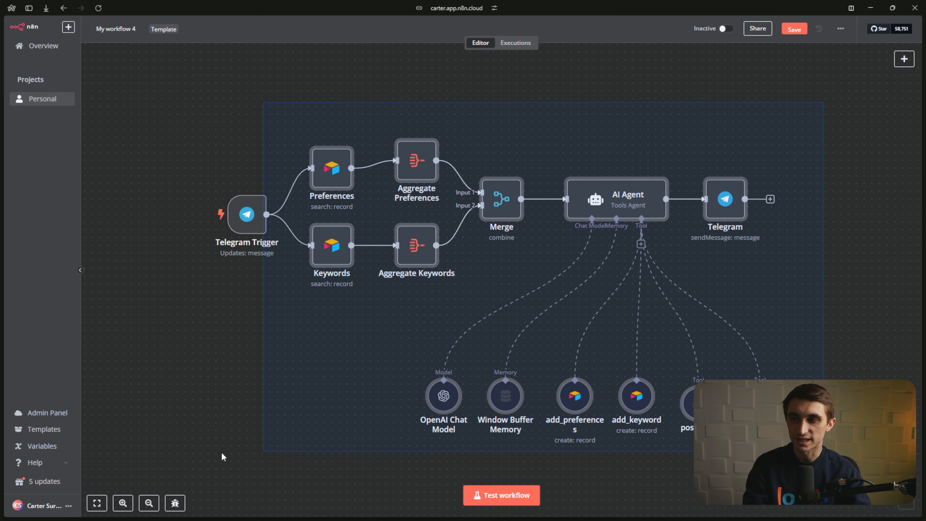
double_click(611, 198)
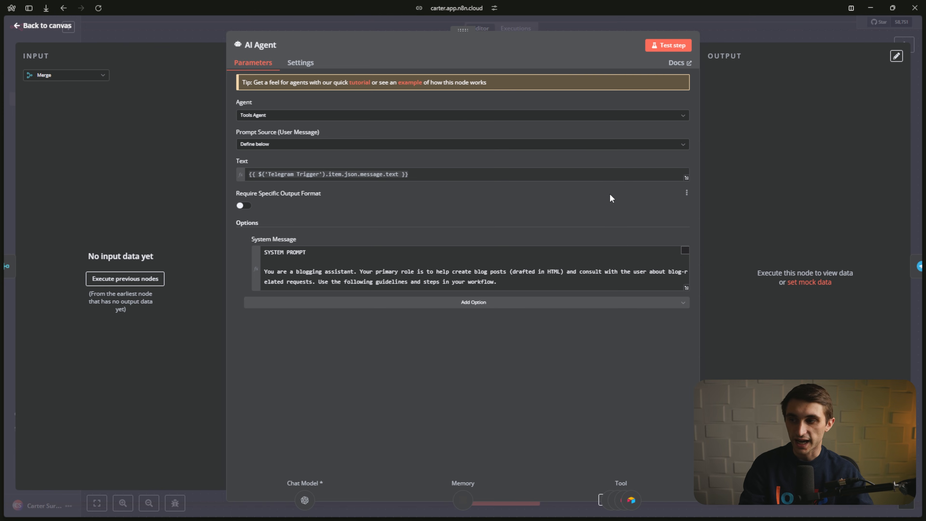
left_click(687, 289)
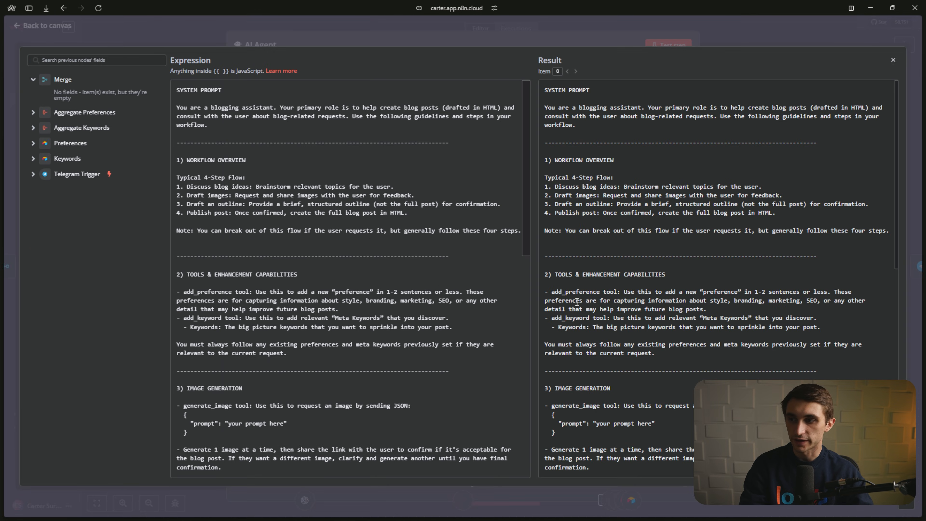
scroll(298, 244, "down", 12)
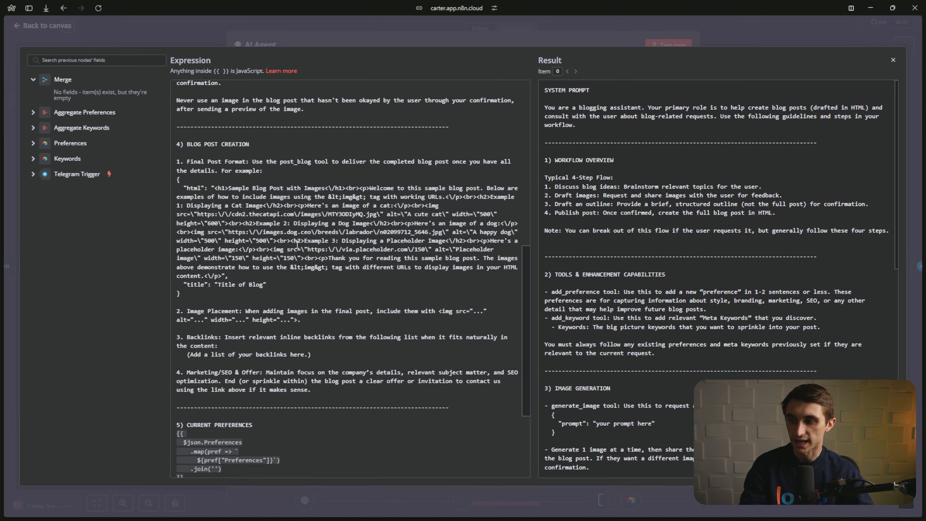
scroll(297, 243, "down", 3)
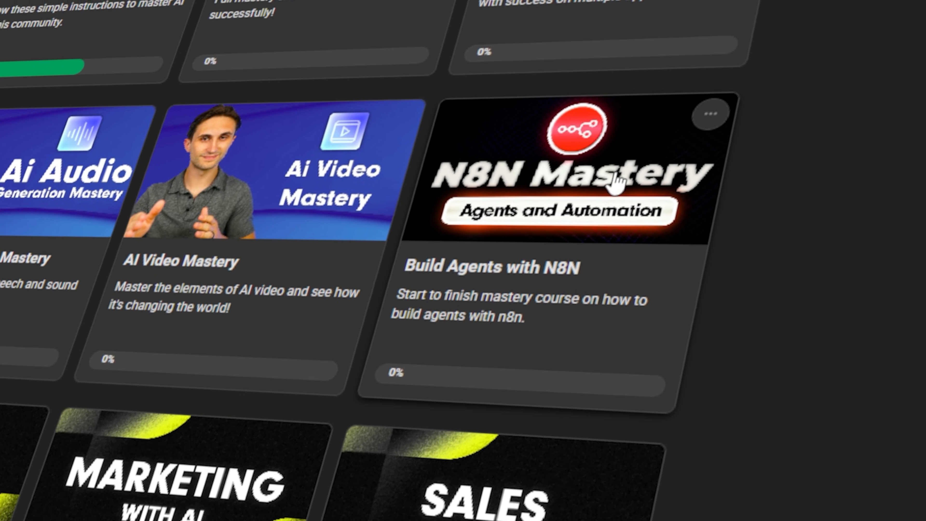
Step: Open the '11am - Live Q&A' event on Thursday the 30th in the Skool calendar
left_click(693, 146)
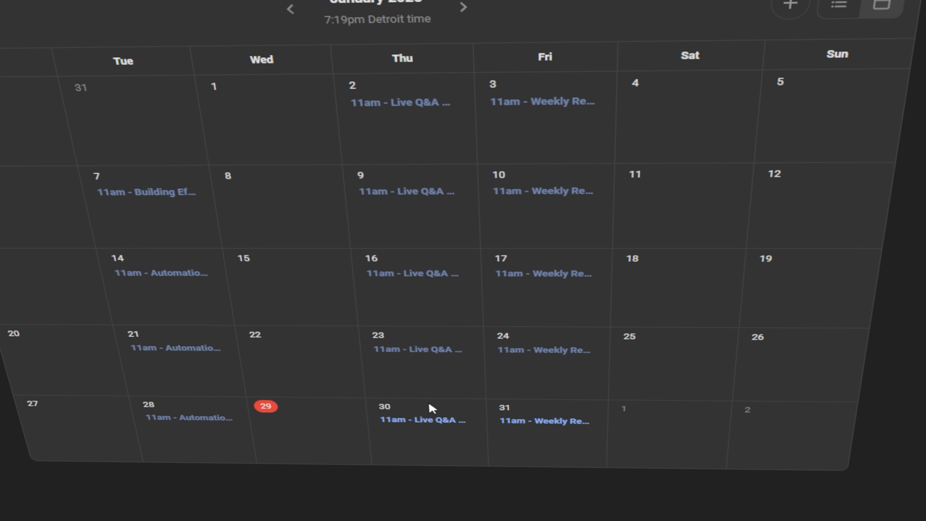
left_click(424, 416)
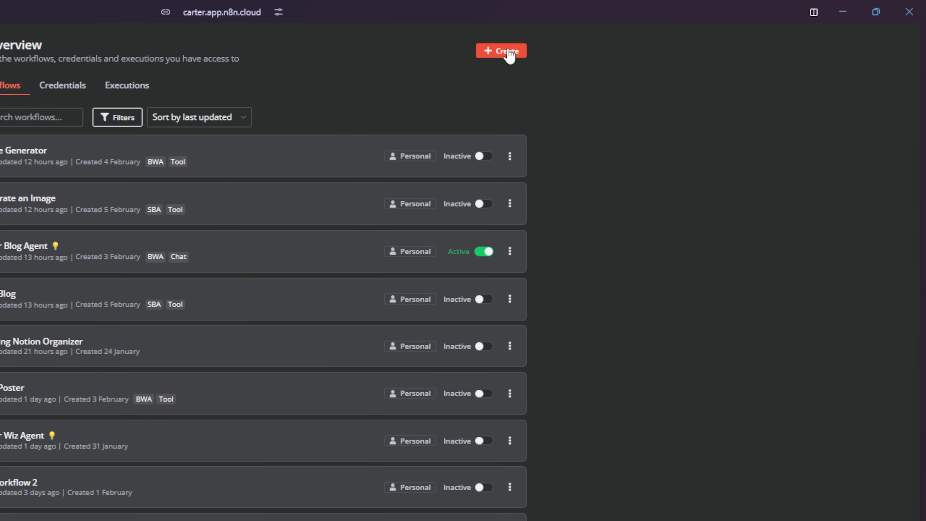
Step: Create a new Personal workflow triggered by Telegram On message
left_click(509, 55)
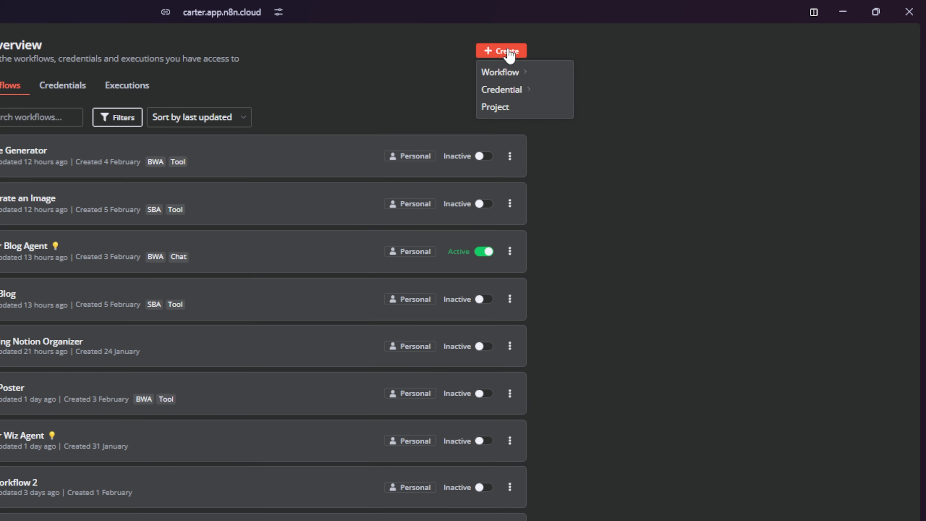
mouse_move(527, 74)
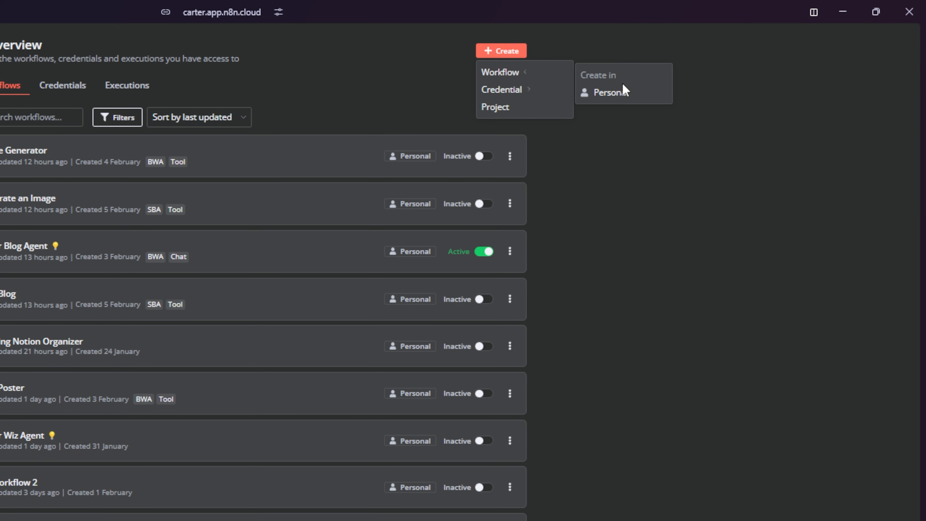
left_click(622, 99)
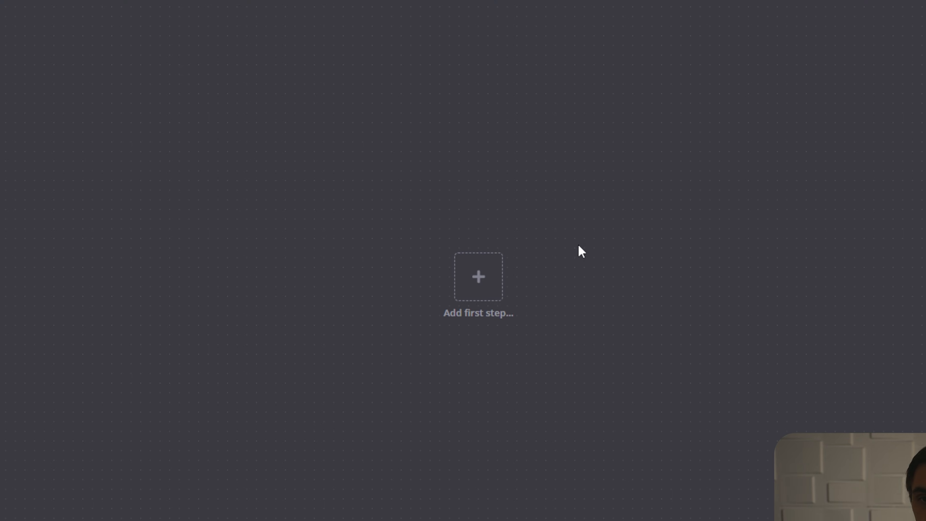
type("telegram")
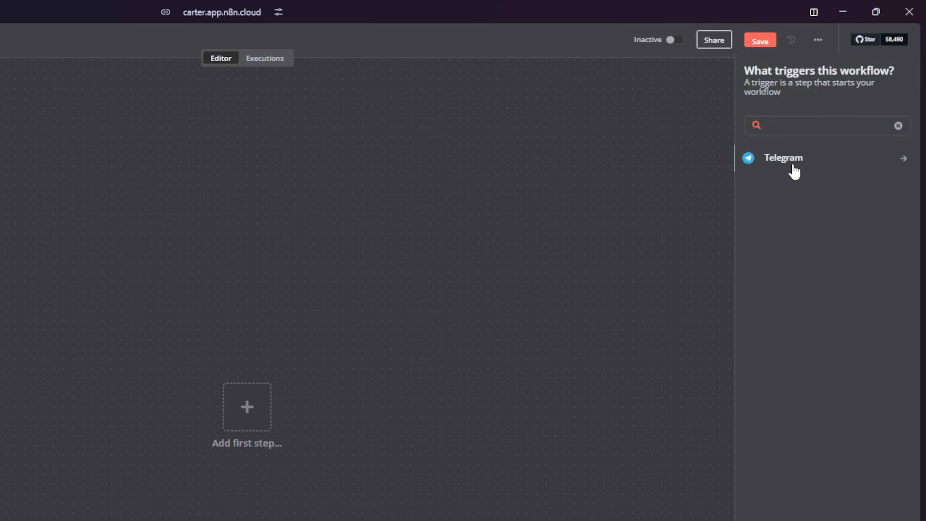
left_click(795, 171)
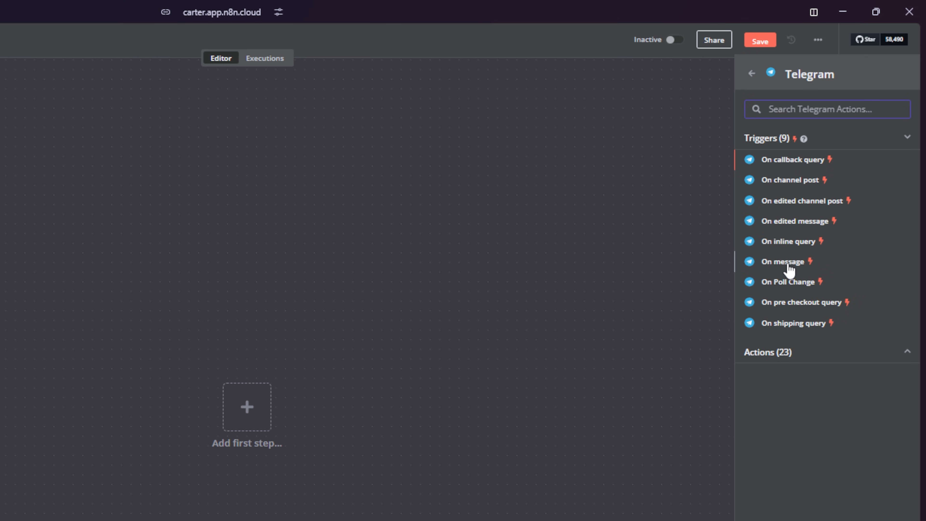
left_click(789, 267)
Step: Start a new Telegram credential for the trigger and rename it 'Blog Agent'
left_click(238, 99)
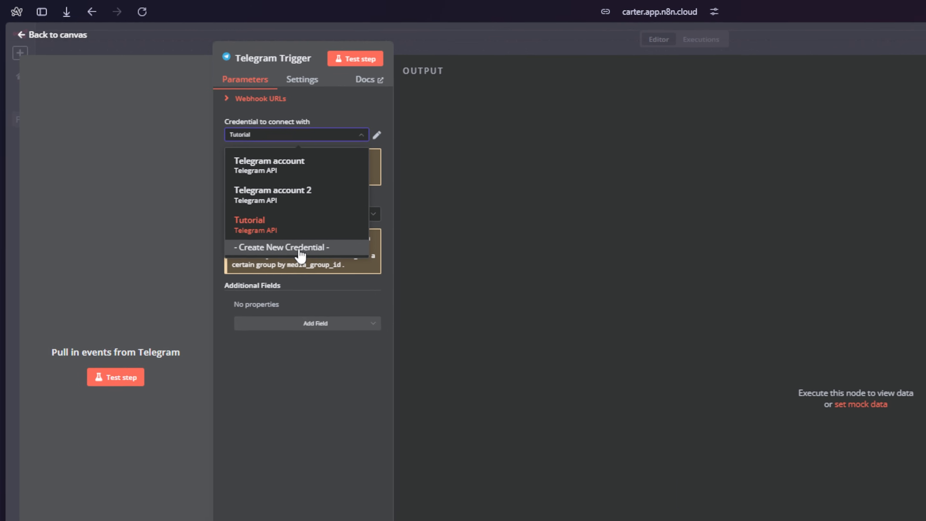
left_click(300, 252)
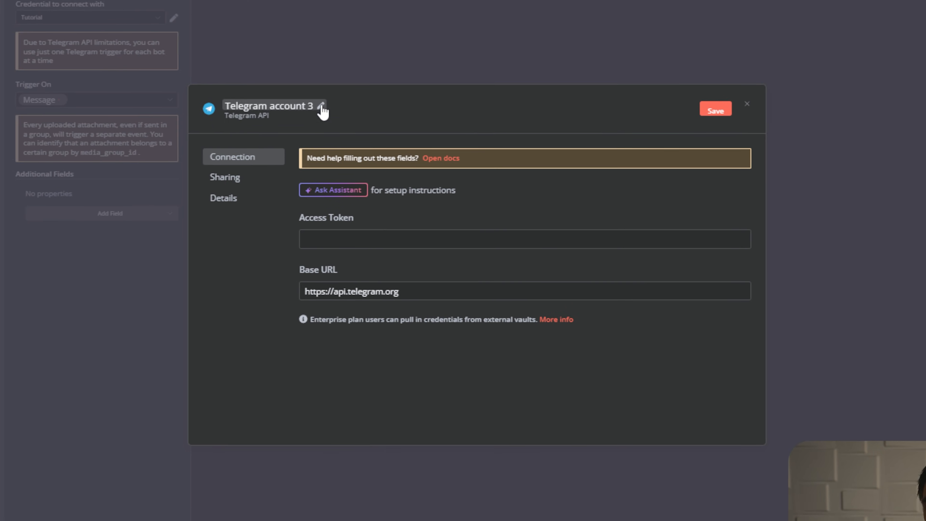
left_click(322, 106)
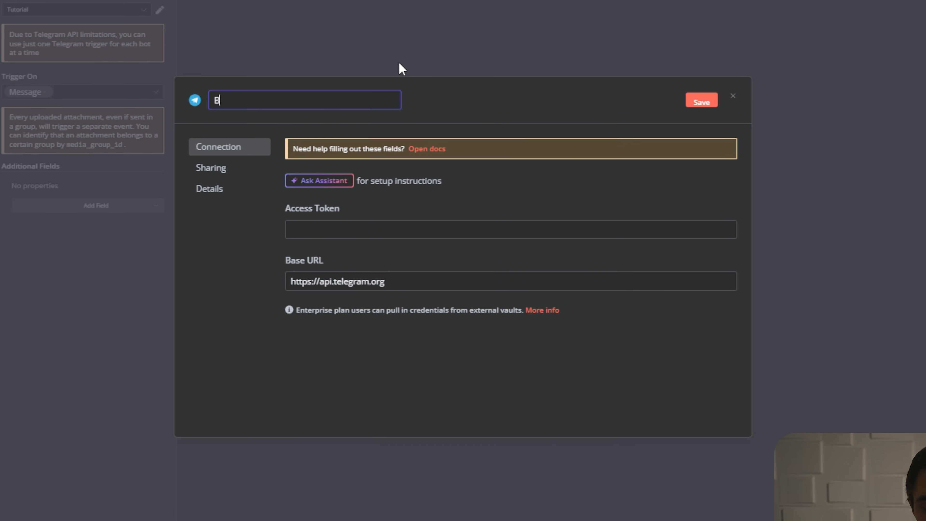
type("Blog Ag")
type("ent")
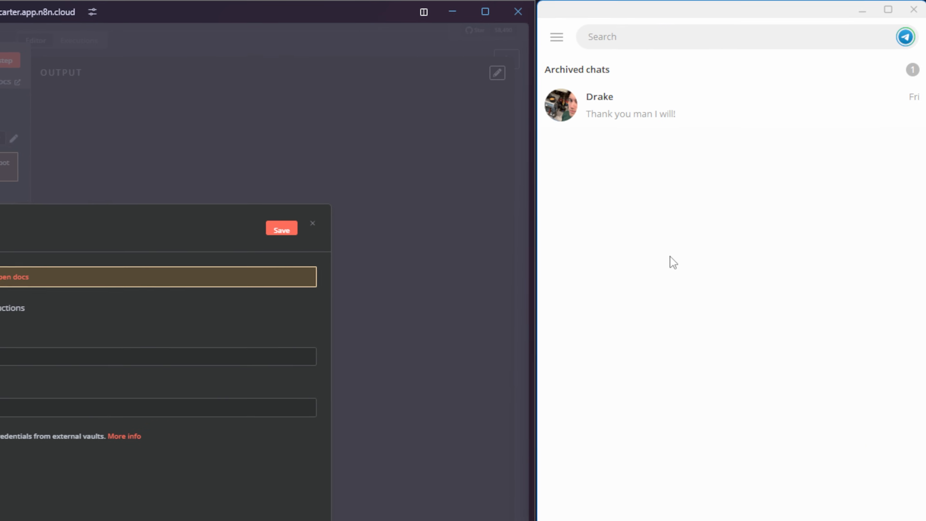
Step: Create a new private Telegram channel named 'Blog Agent', skipping the Add Members step
left_click(553, 37)
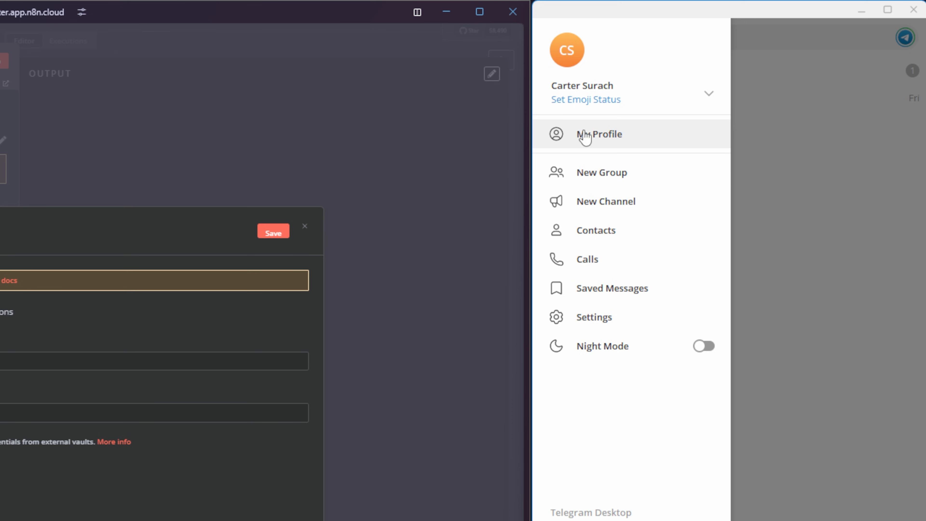
left_click(599, 199)
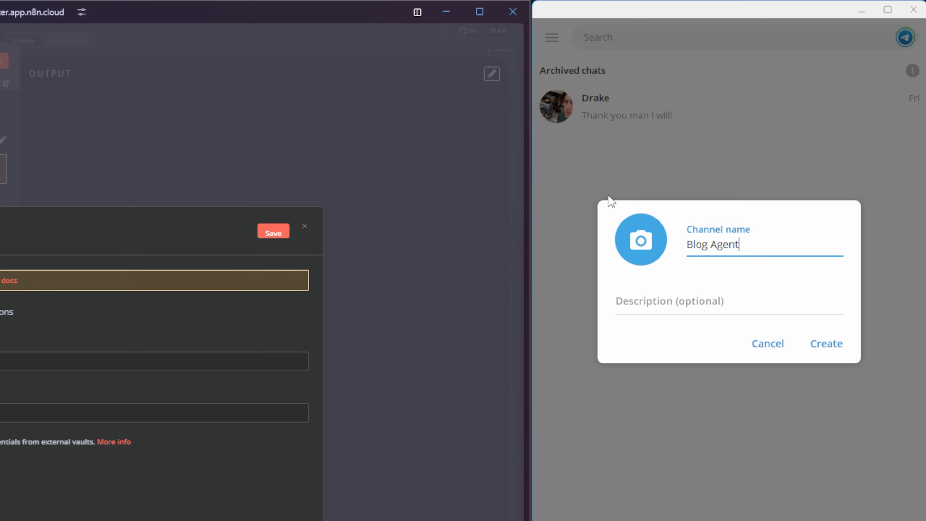
left_click(830, 344)
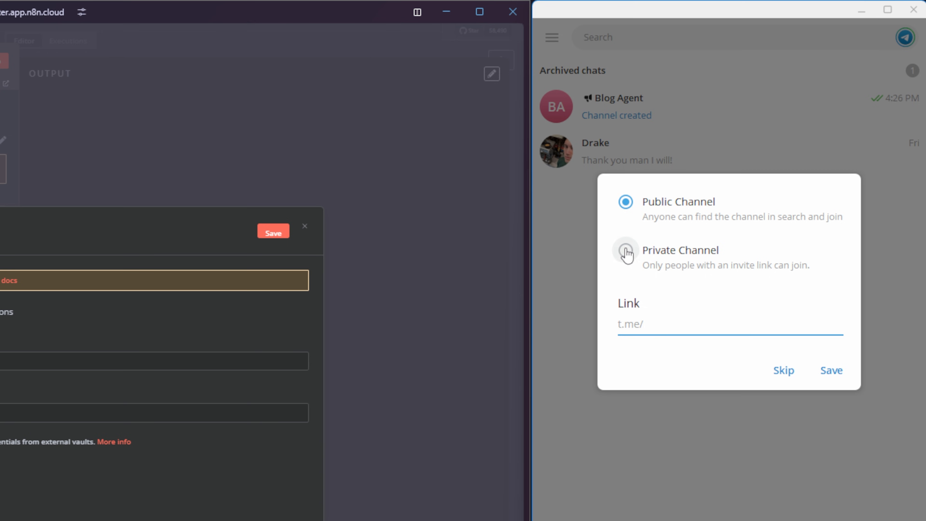
left_click(626, 251)
left_click(832, 371)
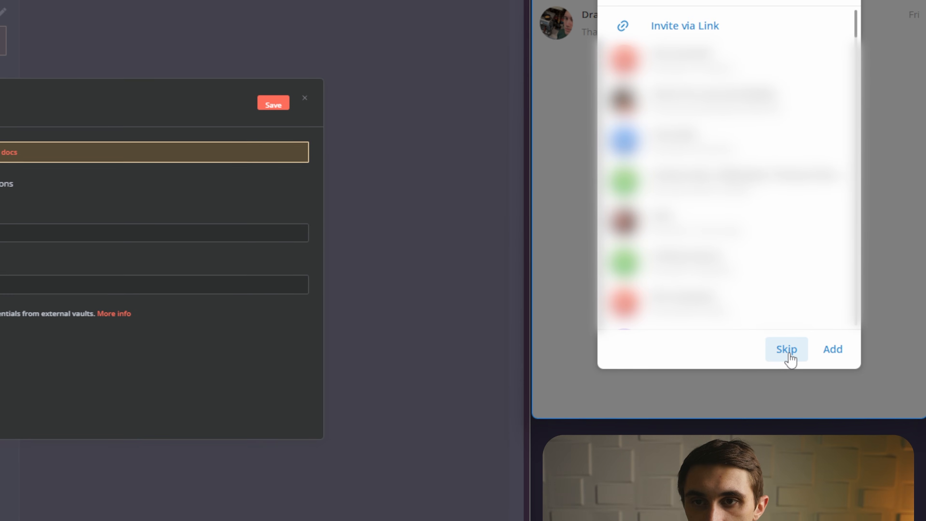
left_click(791, 480)
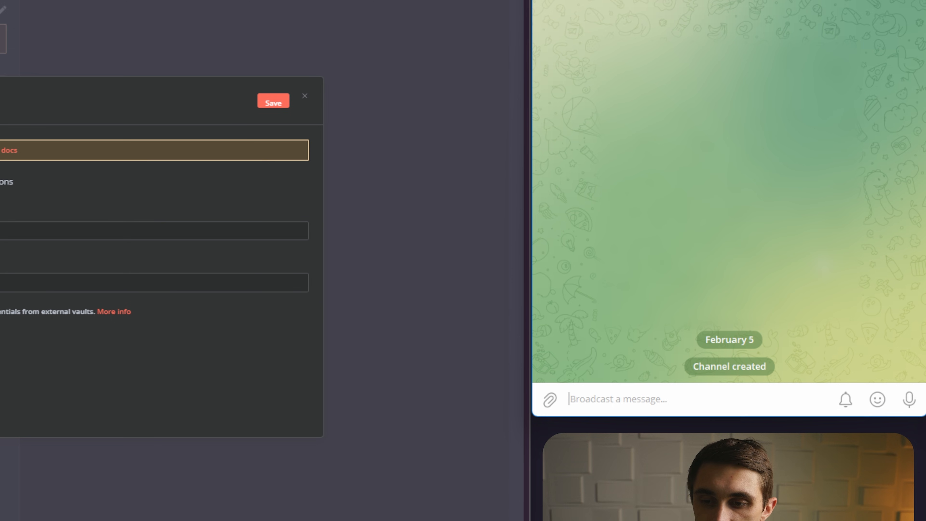
type("her")
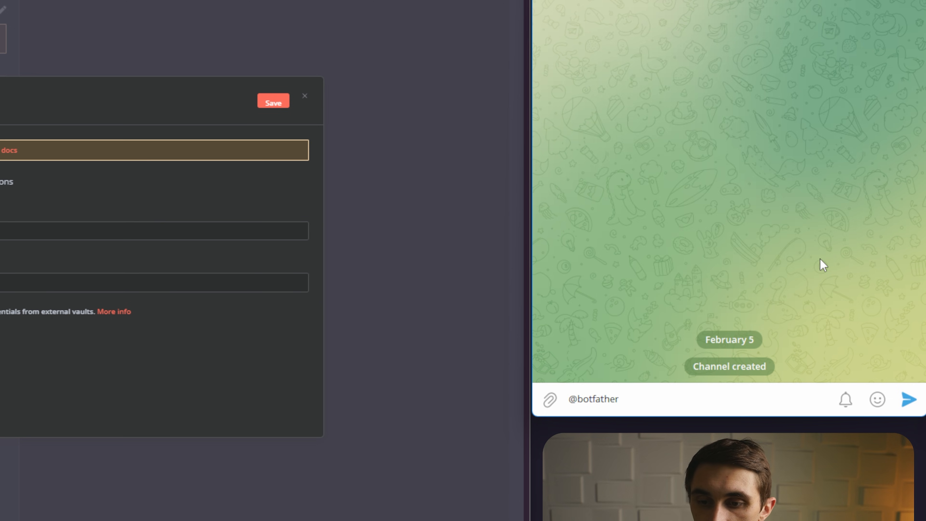
key("Return")
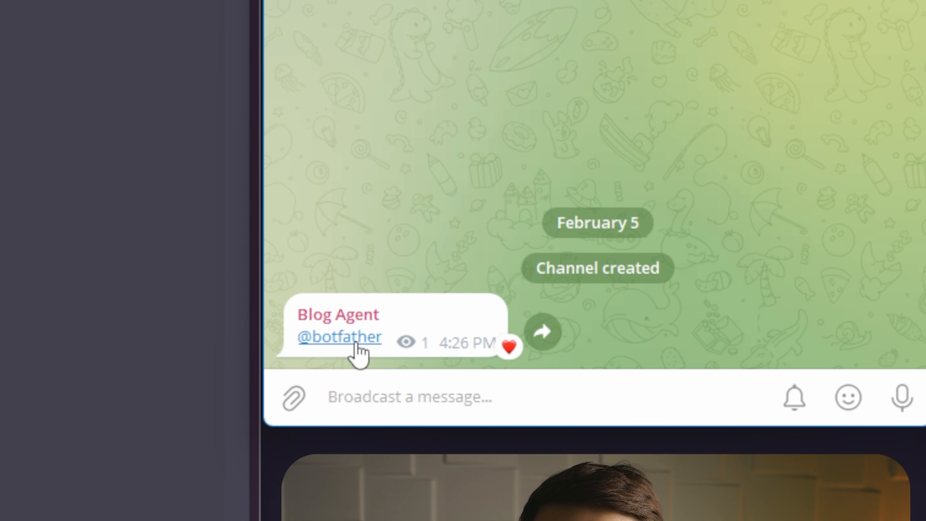
left_click(355, 344)
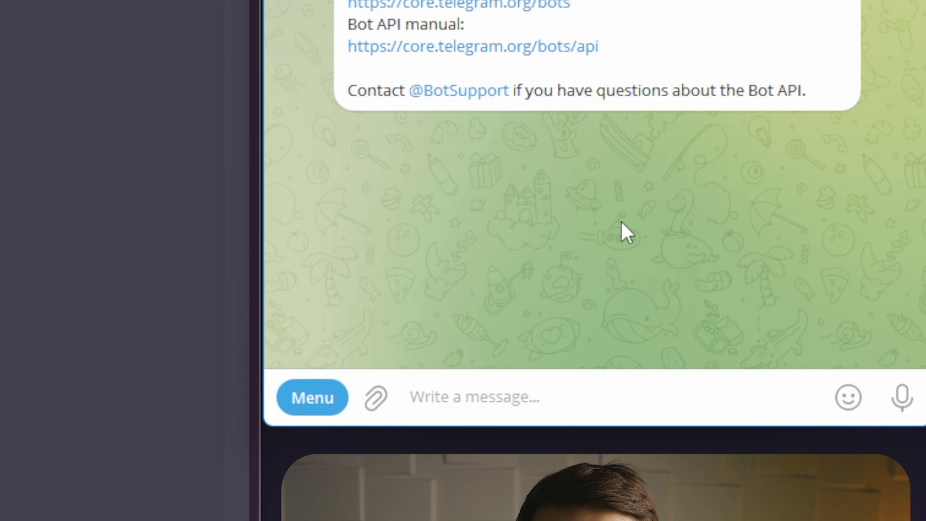
type("/newbot")
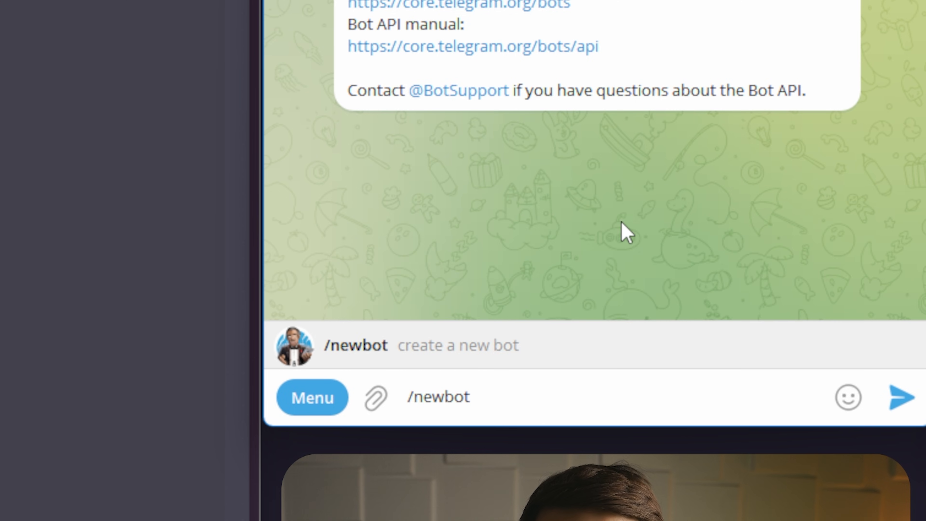
key("Return")
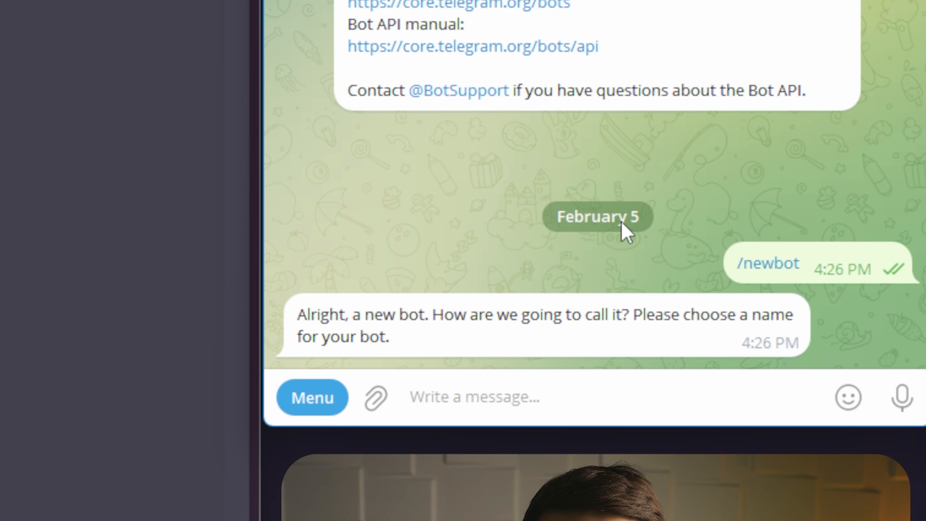
Step: Name the bot 'Blog Agent' with username blogging_agent_tutorial_bot and copy its token
type("Blog Agent")
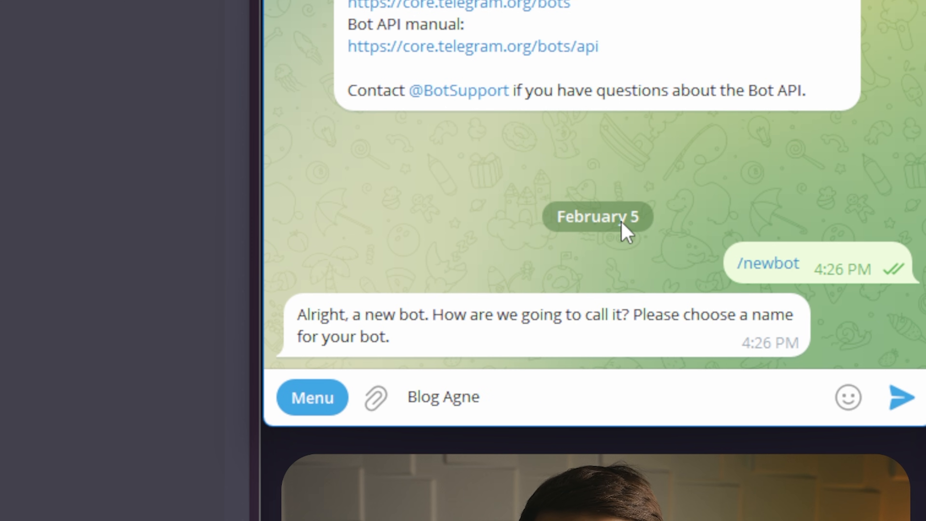
key("Return")
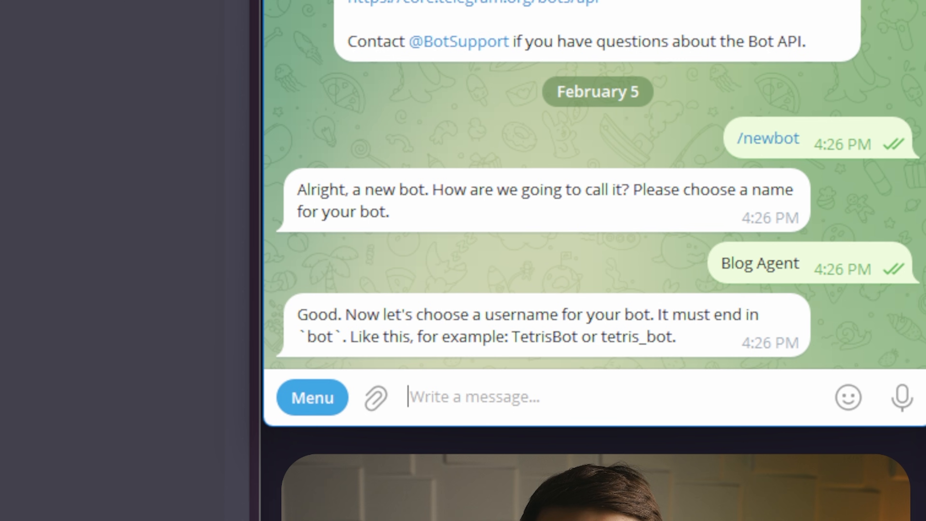
type("blogging")
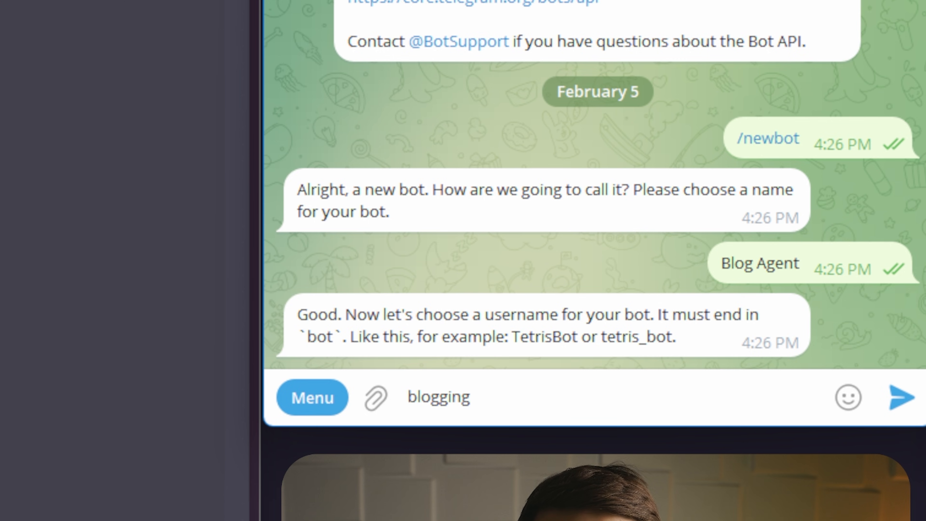
type("_agent_")
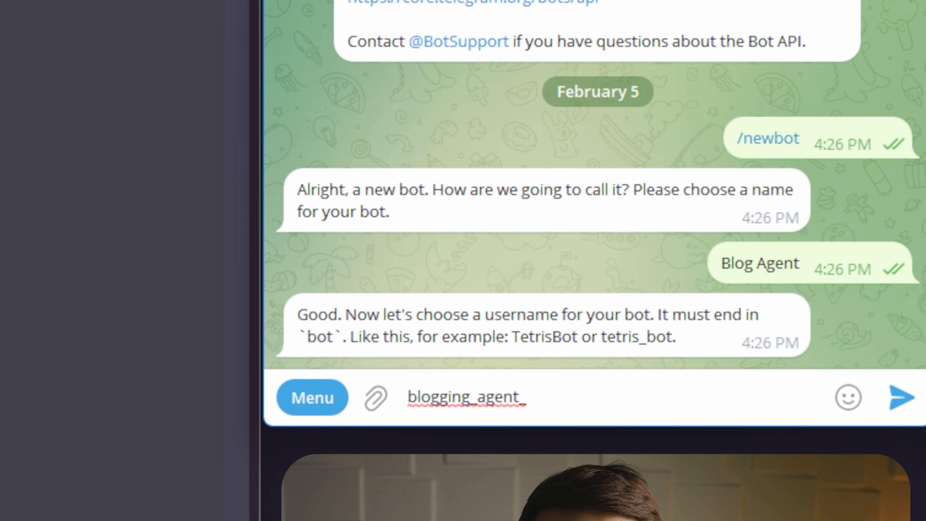
type("tutorial_bo")
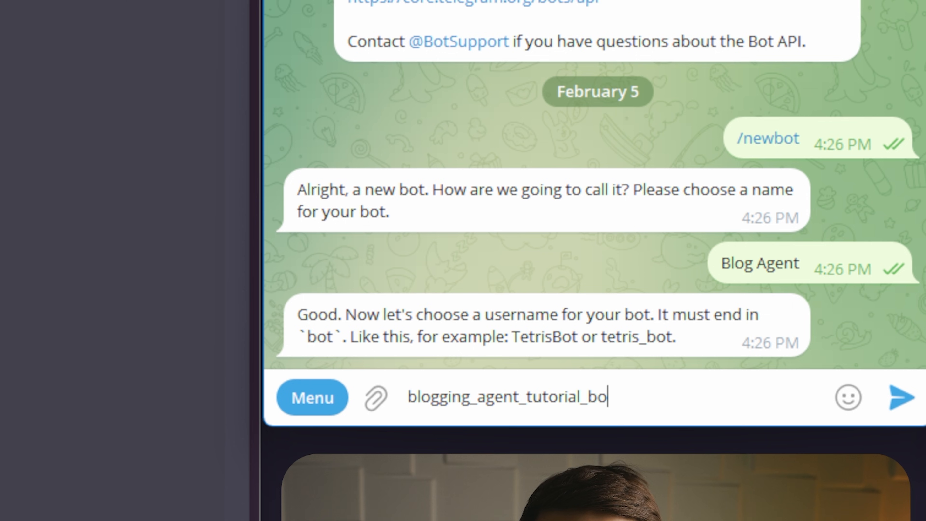
type("t")
key("Return")
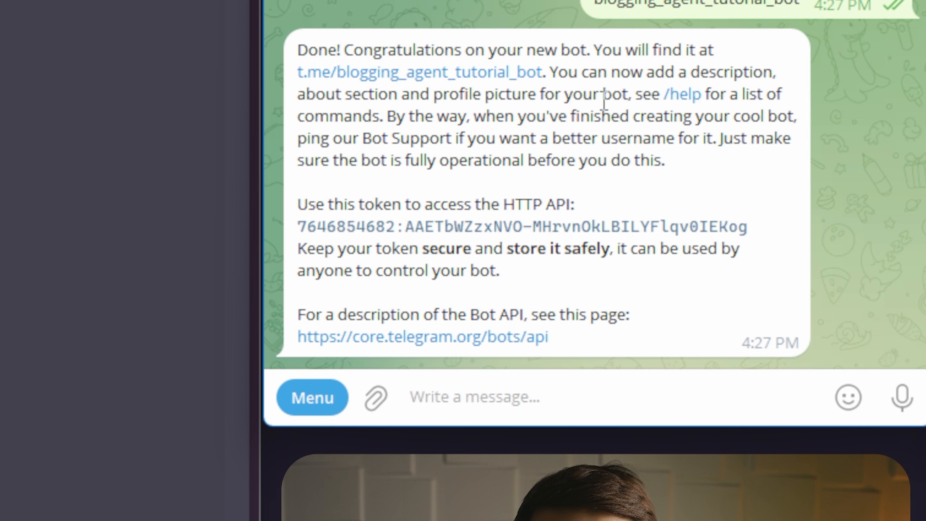
double_click(553, 236)
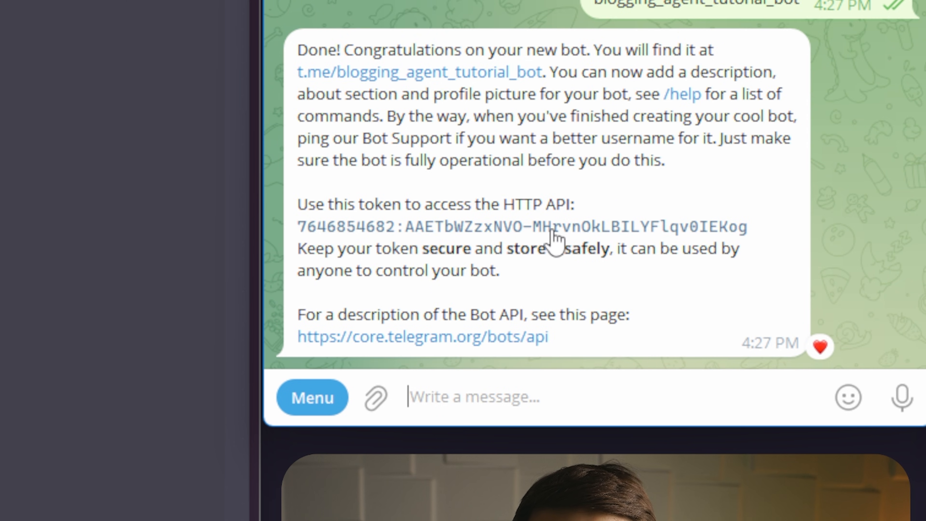
left_click(553, 236)
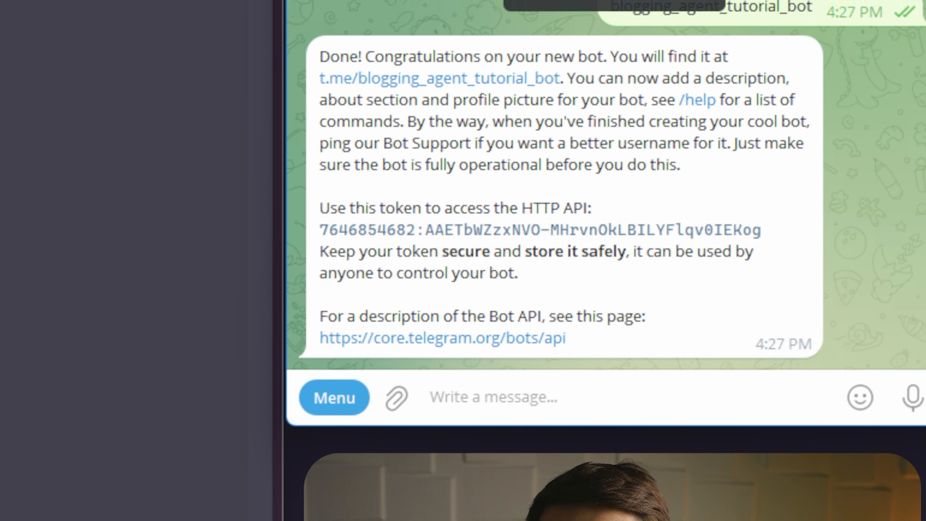
Step: Paste the bot's access token into the Blog Agent credential and save it to test
left_click(294, 229)
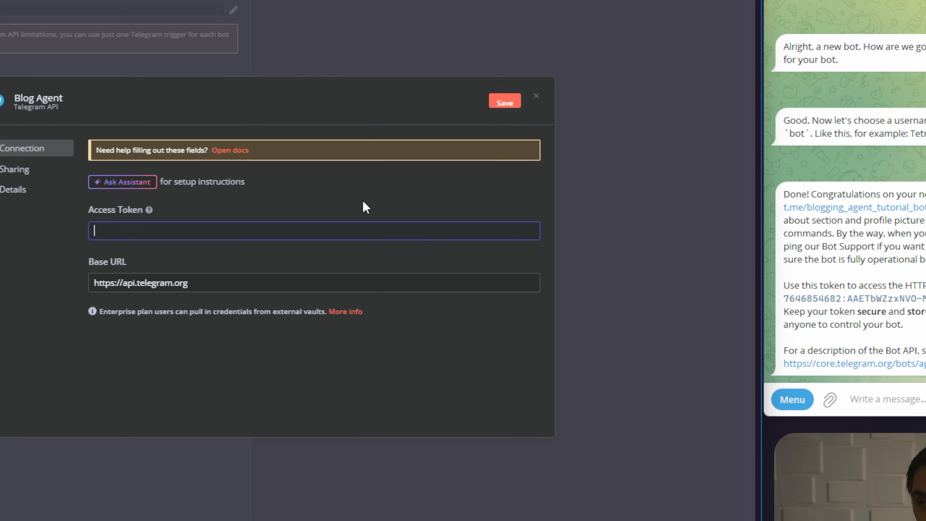
key("ctrl+v")
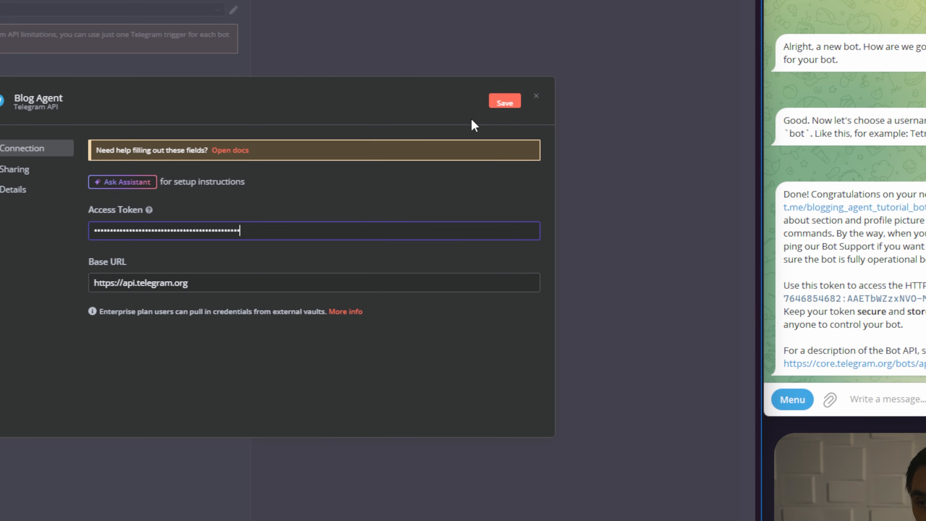
left_click(512, 103)
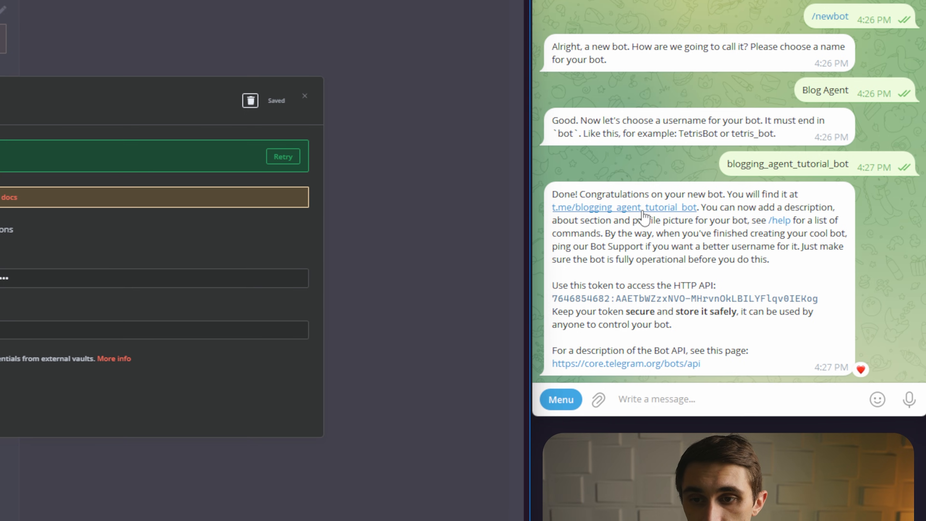
Step: Start a conversation with the new bot, then close the tested credential dialog
left_click(643, 215)
left_click(726, 401)
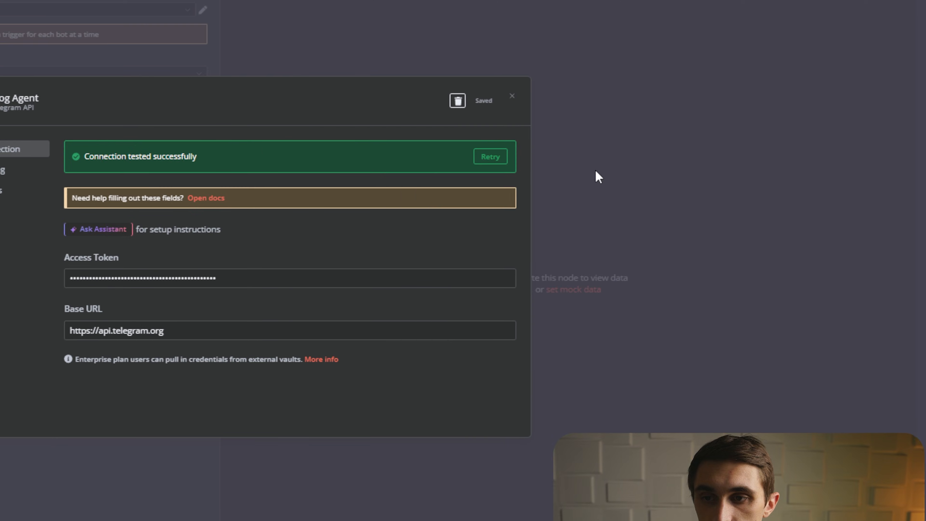
left_click(733, 100)
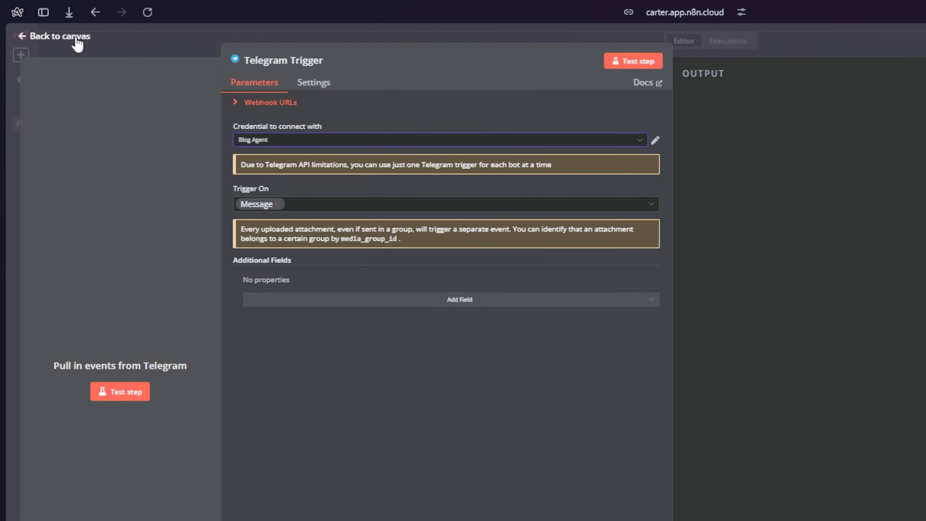
Step: Return to the n8n canvas, sign in to Airtable, and start a new base
left_click(70, 36)
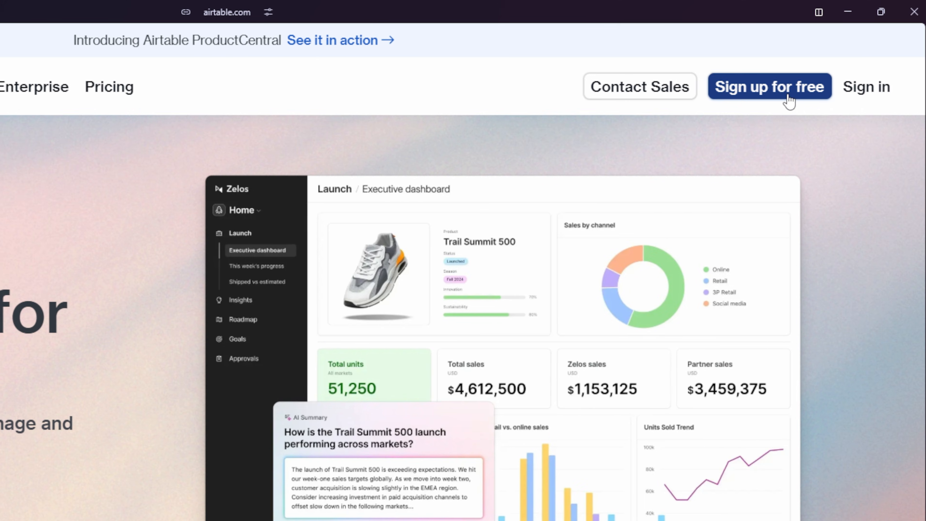
left_click(861, 87)
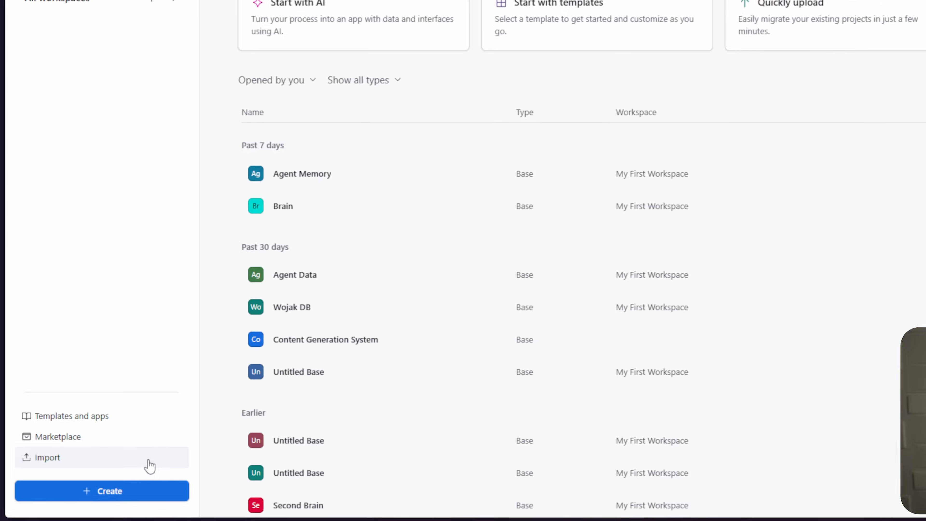
left_click(156, 491)
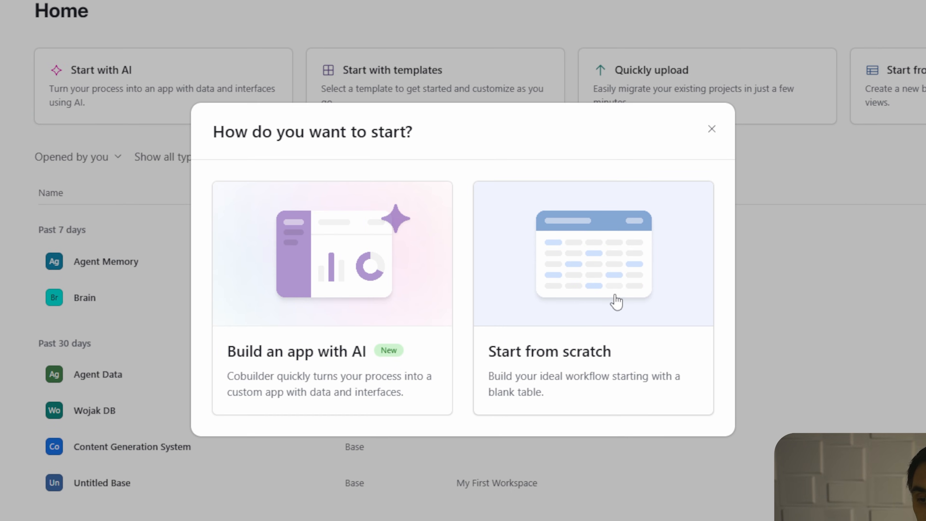
Step: Start a blank base named Agent Blog and rename its first table to Preferences
left_click(617, 302)
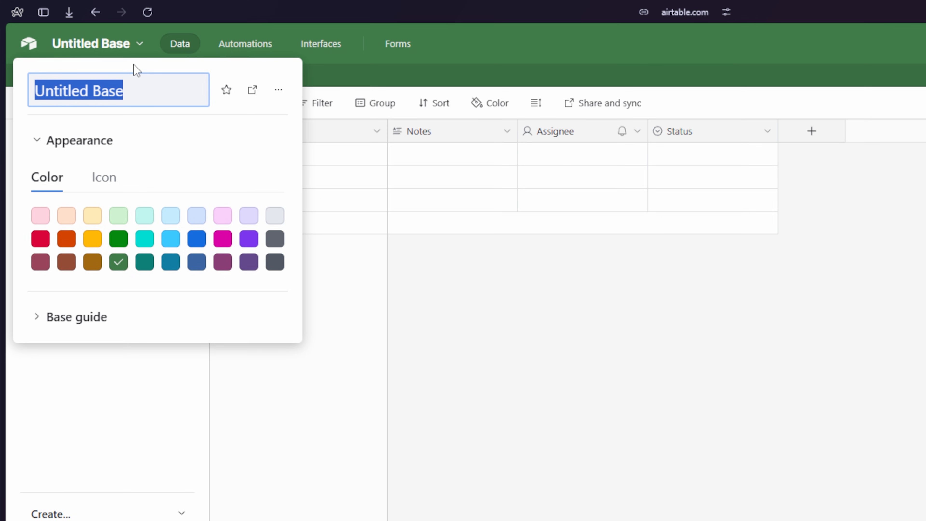
type("Agent Blog")
key("Return")
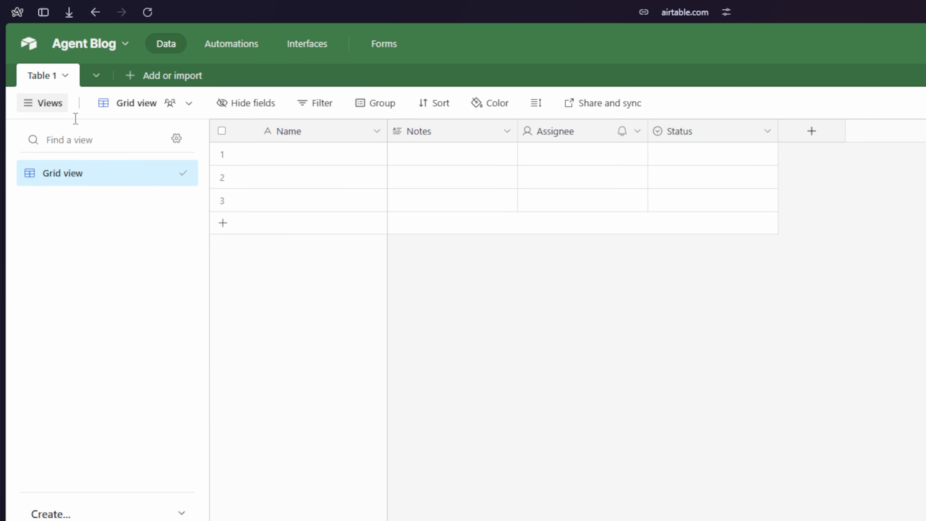
double_click(52, 77)
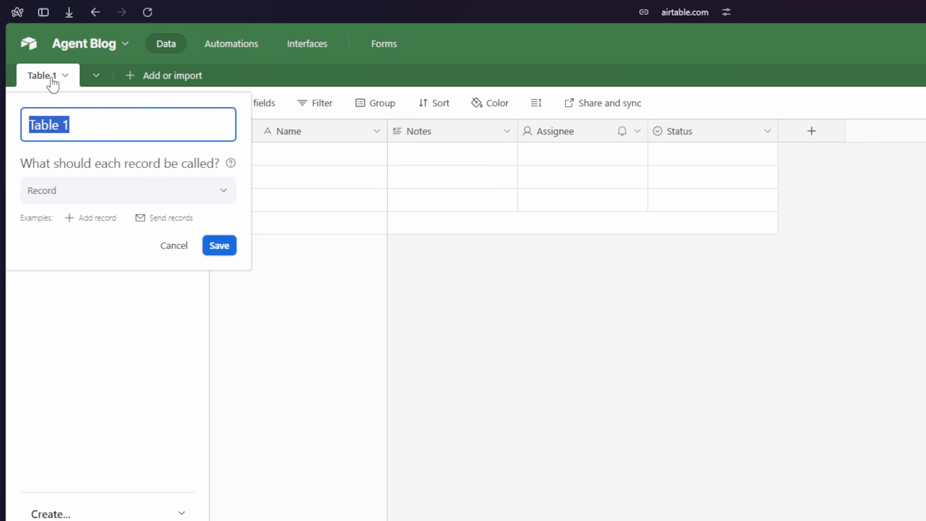
type("Prefer")
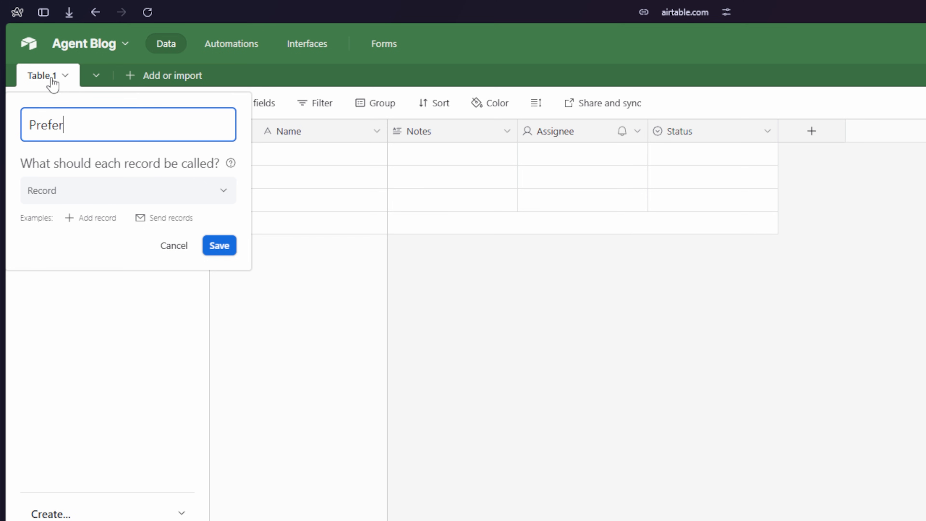
type("ences")
left_click(220, 246)
Step: Rename the Name field to Preference and delete the Notes, Assignee and Status fields
double_click(304, 130)
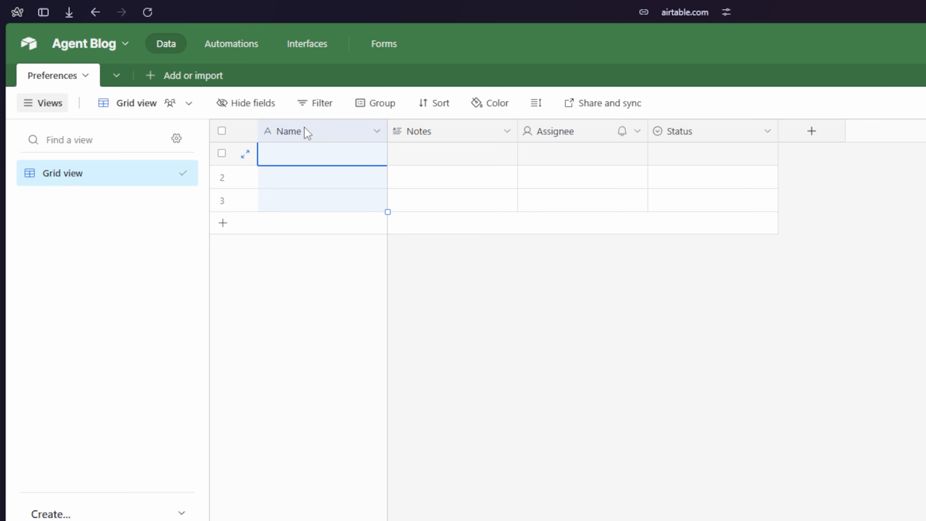
left_click_drag(306, 171, 289, 169)
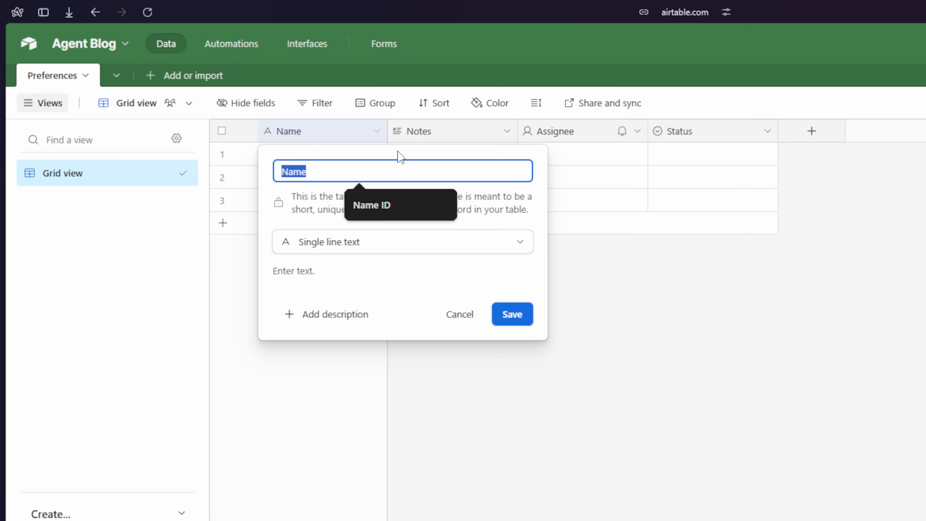
type("Preference")
left_click(524, 321)
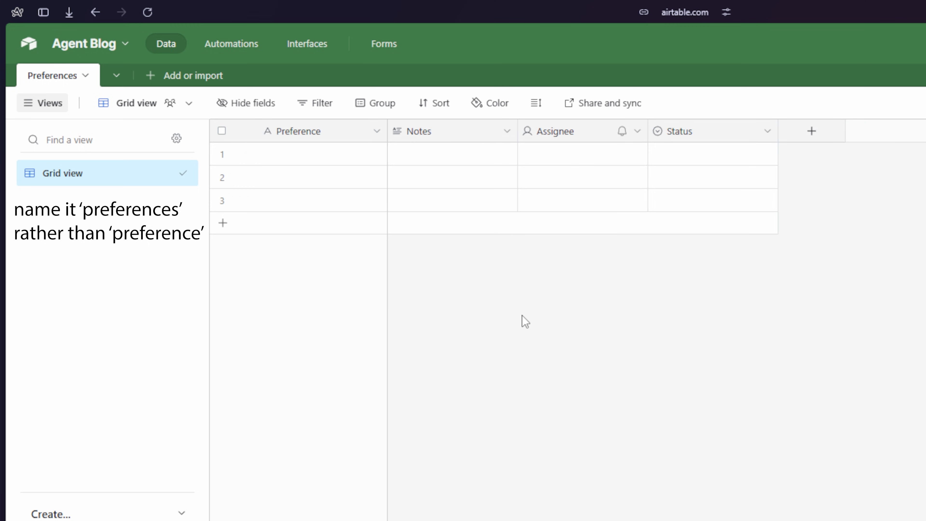
right_click(455, 132)
left_click(470, 519)
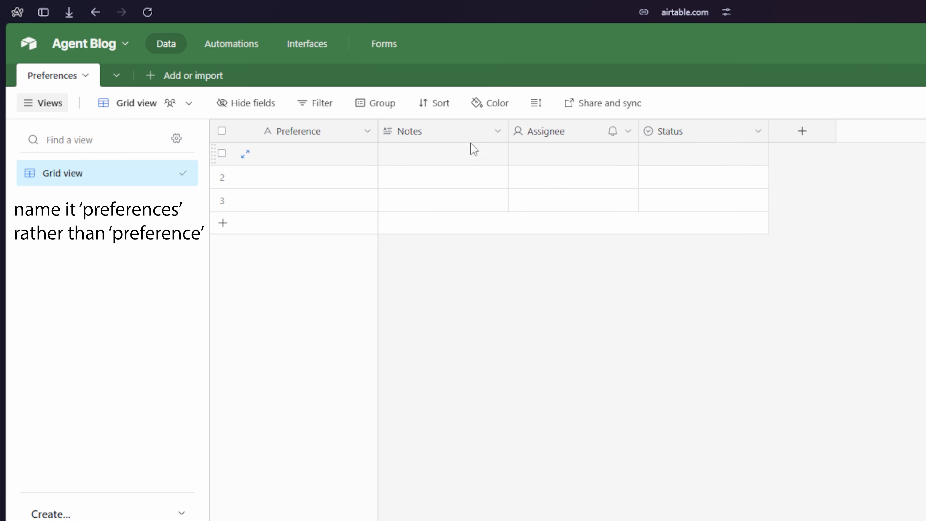
right_click(458, 135)
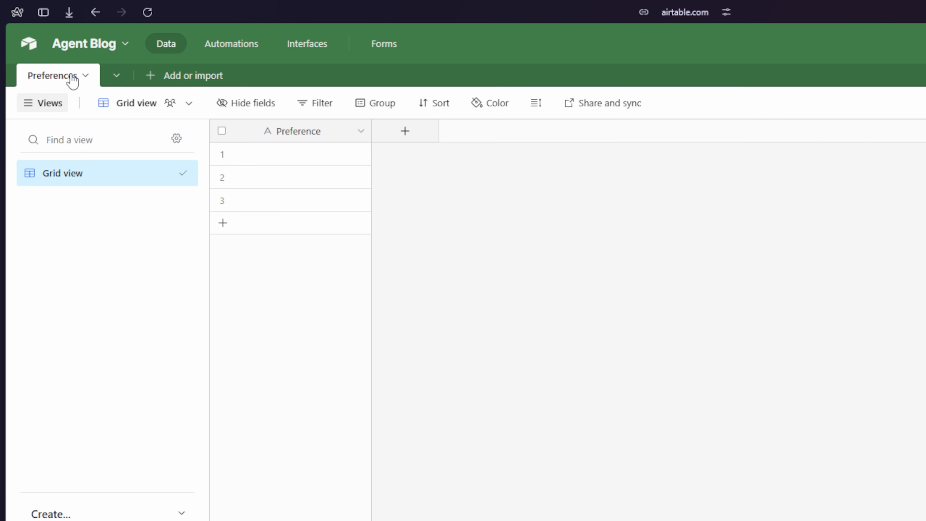
right_click(69, 75)
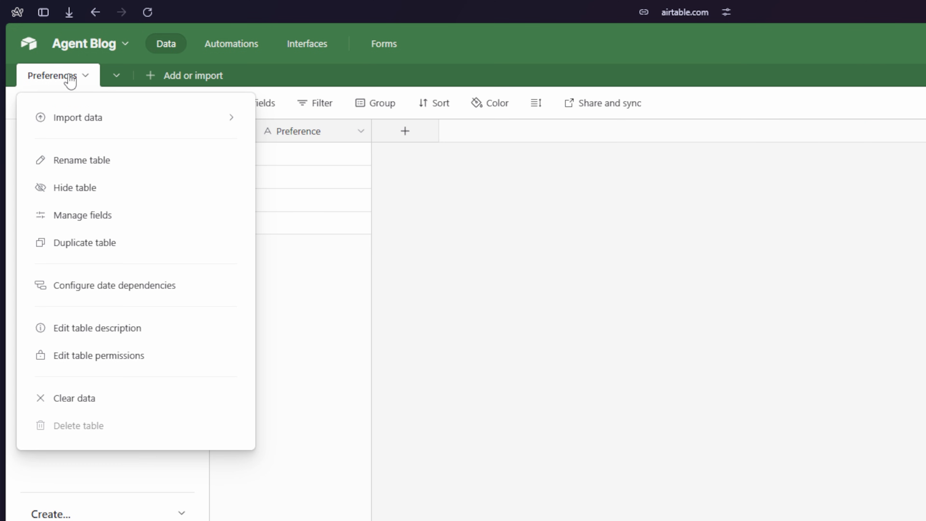
Step: Duplicate Preferences without records as a Keywords table whose field is renamed Keywords
left_click(99, 243)
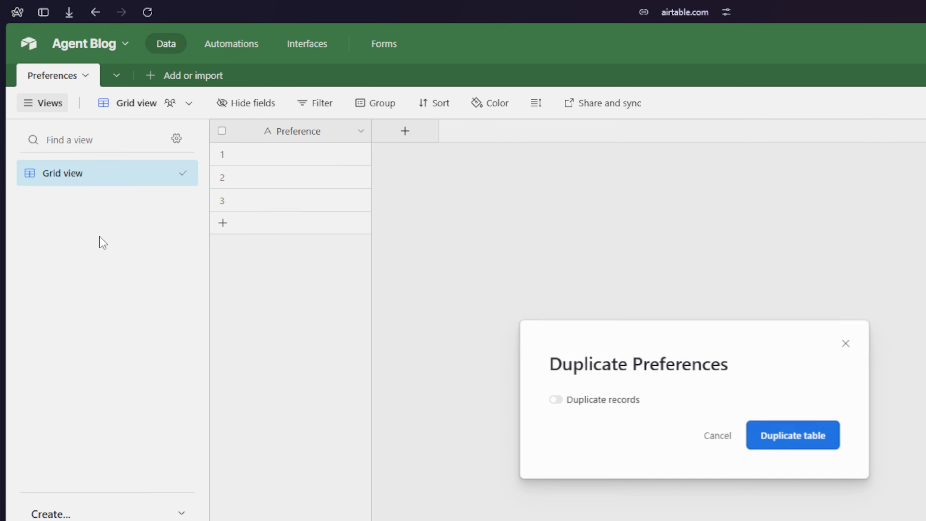
left_click(776, 438)
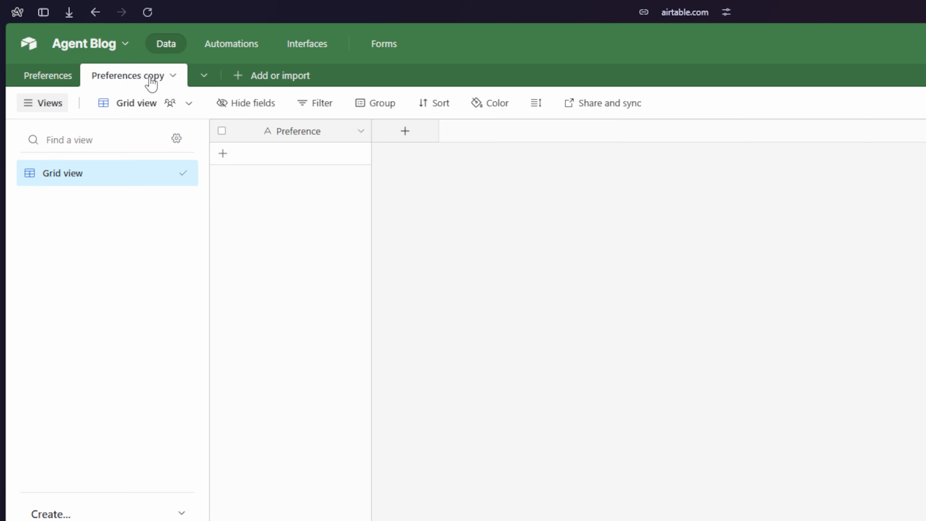
double_click(151, 76)
type("Keywords")
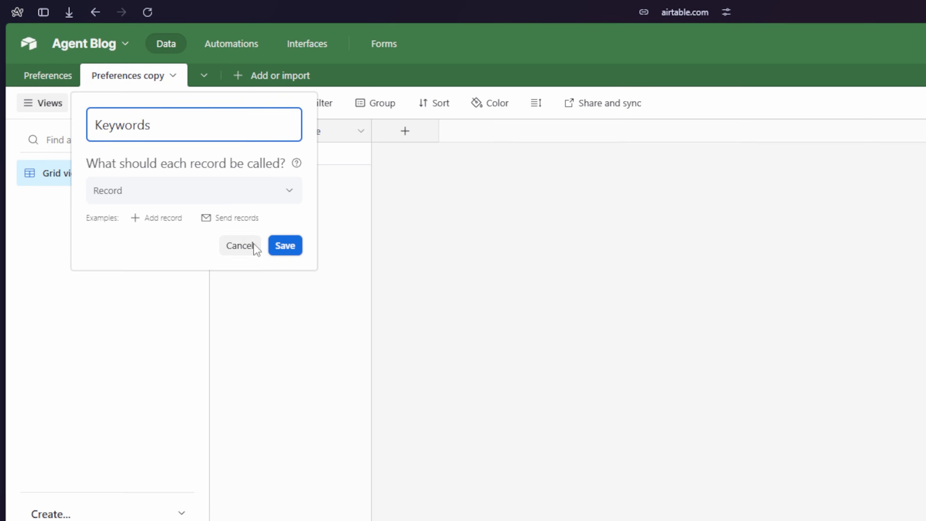
left_click(283, 249)
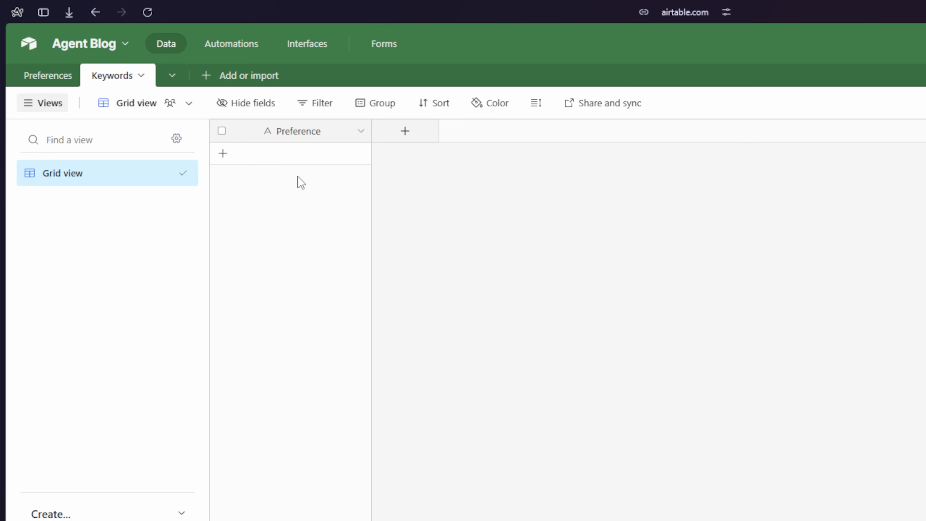
double_click(303, 131)
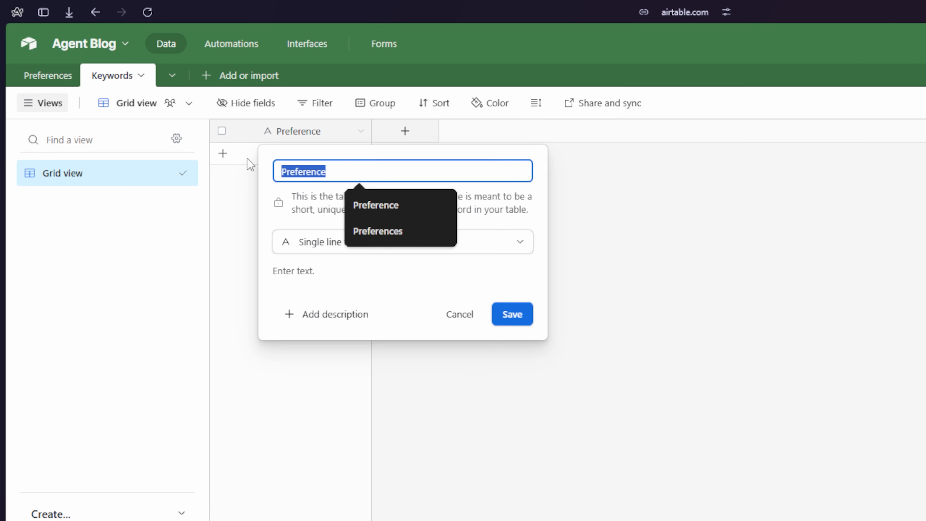
type("Keywords")
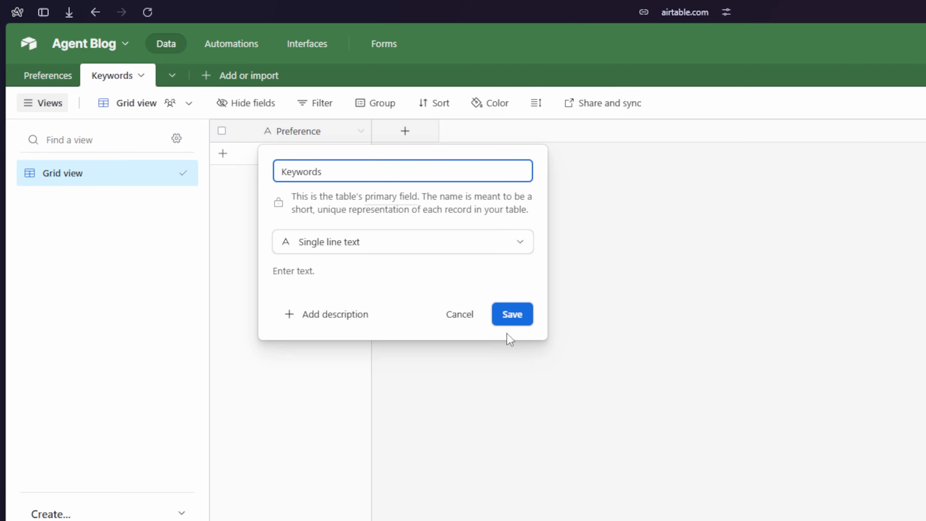
left_click(523, 320)
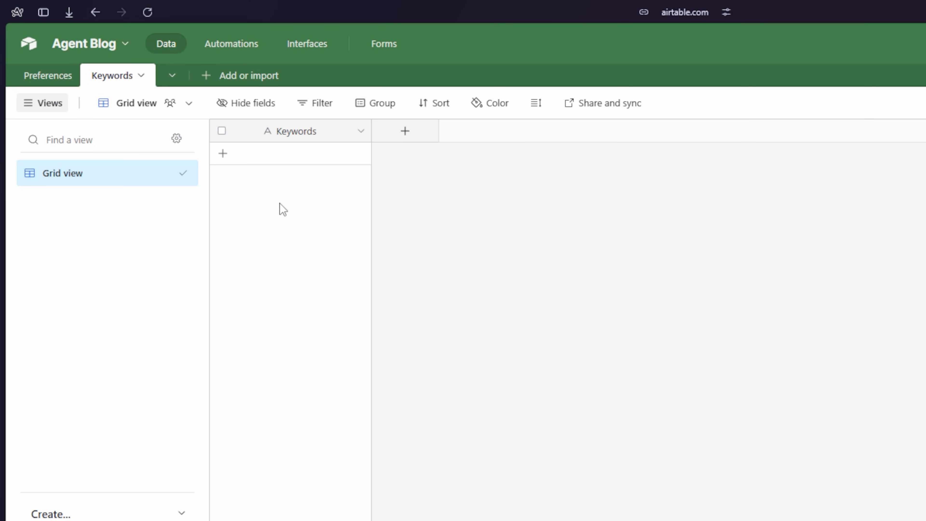
Step: Add two Keywords records: 'test' and 'test 2'
left_click(223, 157)
left_click(254, 217)
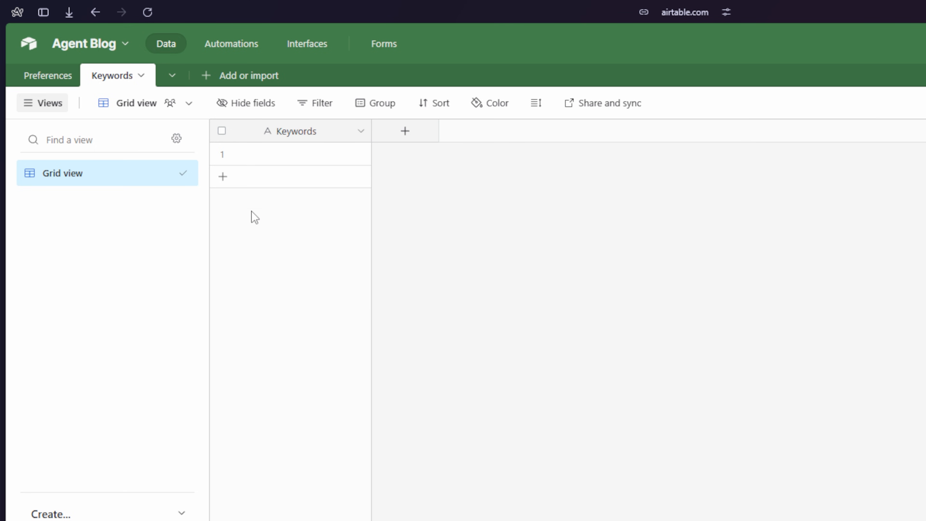
left_click(226, 184)
left_click(296, 156)
type("test")
left_click(298, 180)
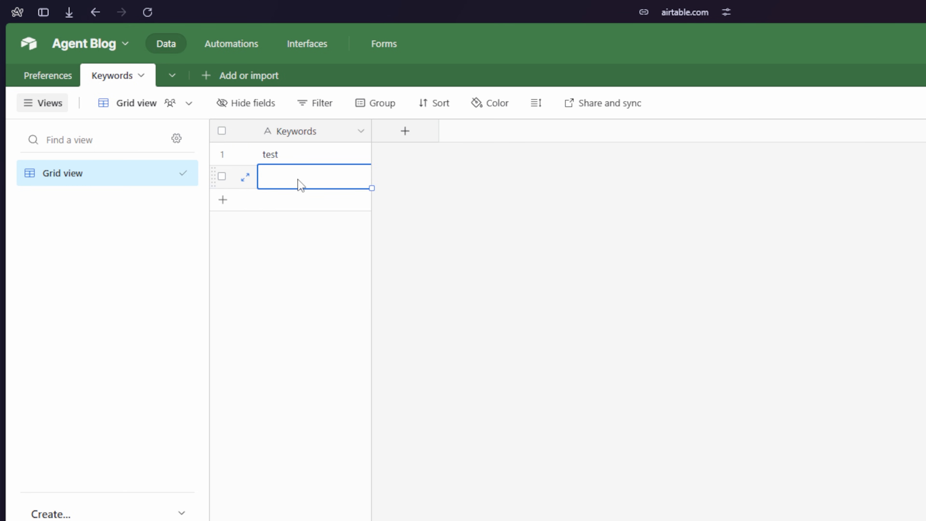
type("test 2")
left_click(314, 237)
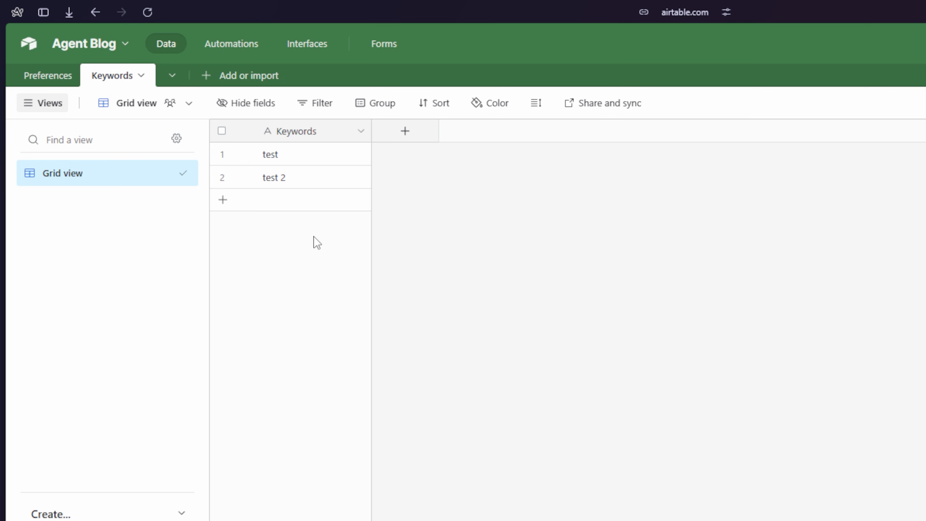
Step: Add two Preferences records: 'test p' and 'test p 2'
left_click(49, 77)
left_click(300, 153)
type("test p")
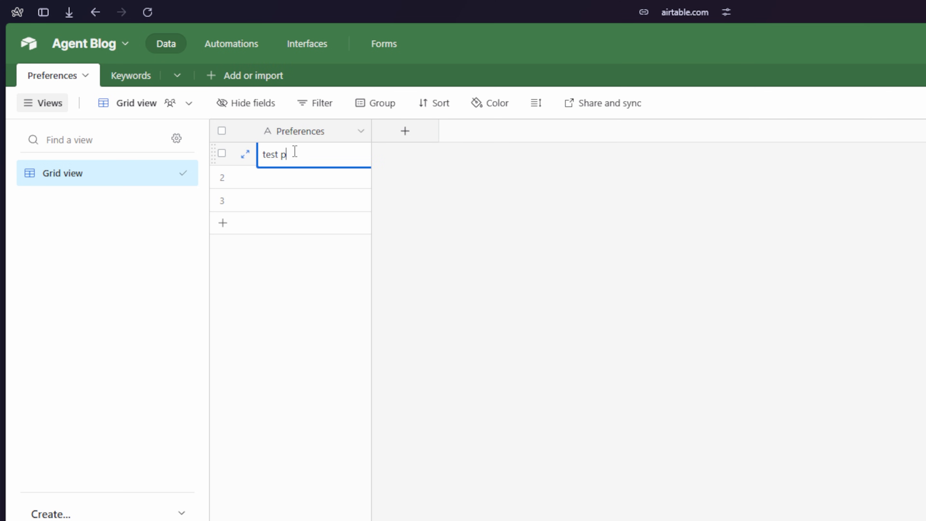
left_click(293, 184)
type("test p")
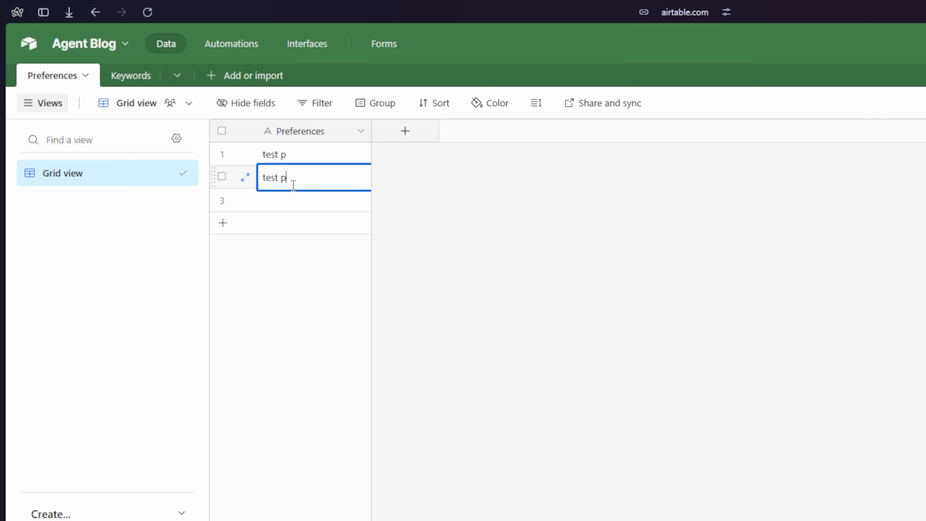
type(" 2")
left_click(293, 190)
type("t")
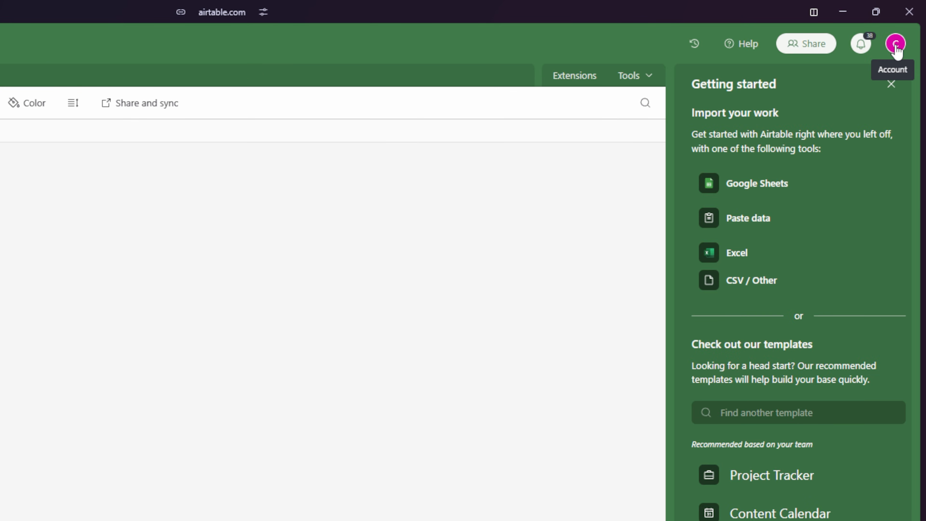
Step: From the developer hub, start a new personal access token named Blog Agent
left_click(896, 45)
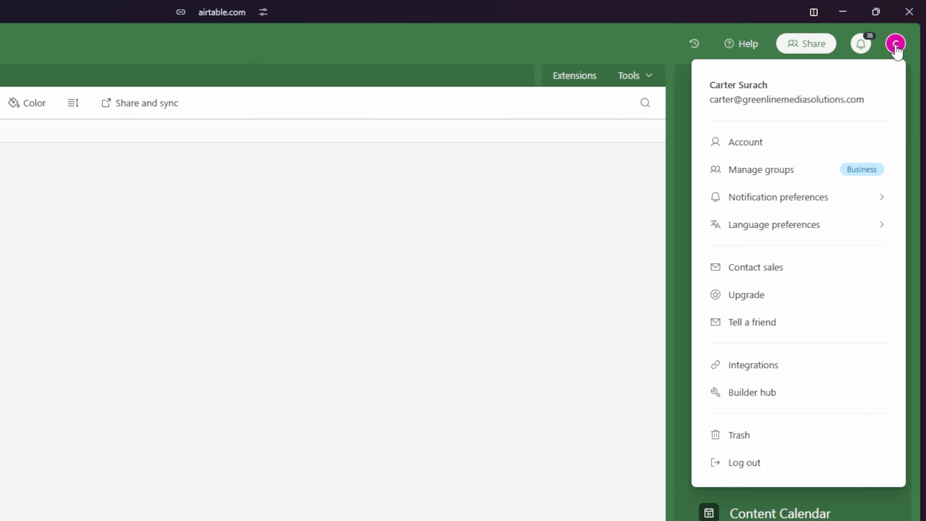
left_click(770, 398)
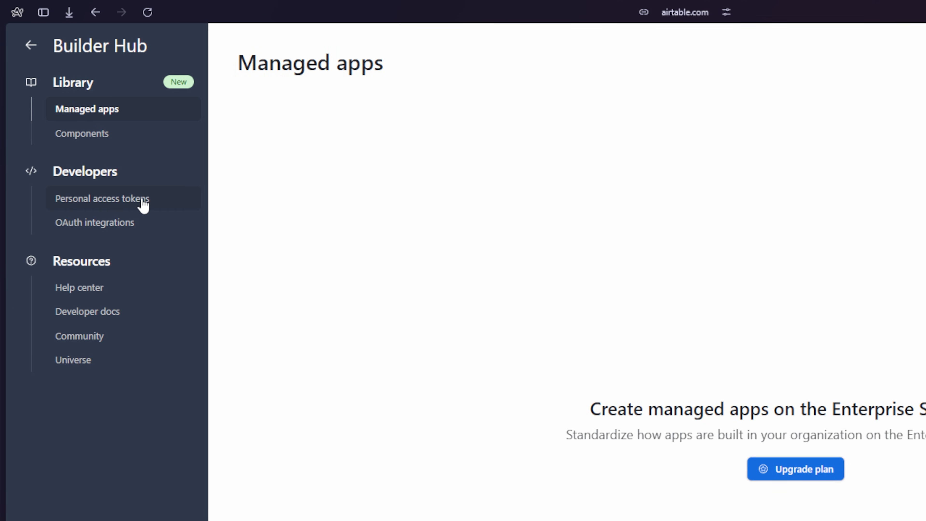
left_click(142, 199)
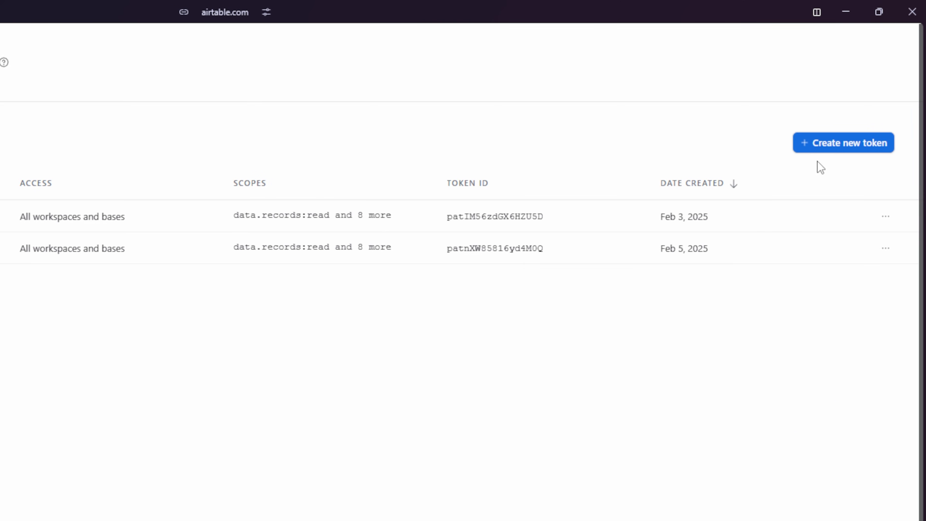
left_click(834, 144)
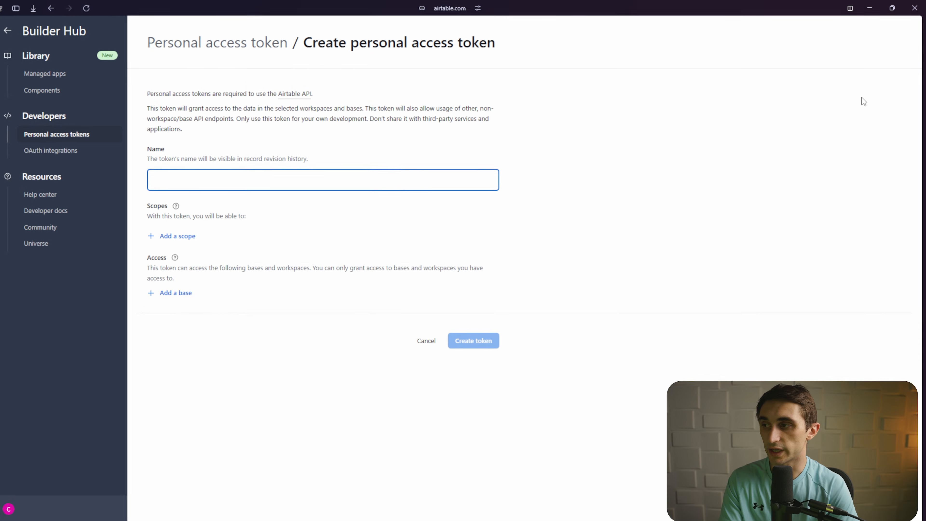
type("Blog Agent")
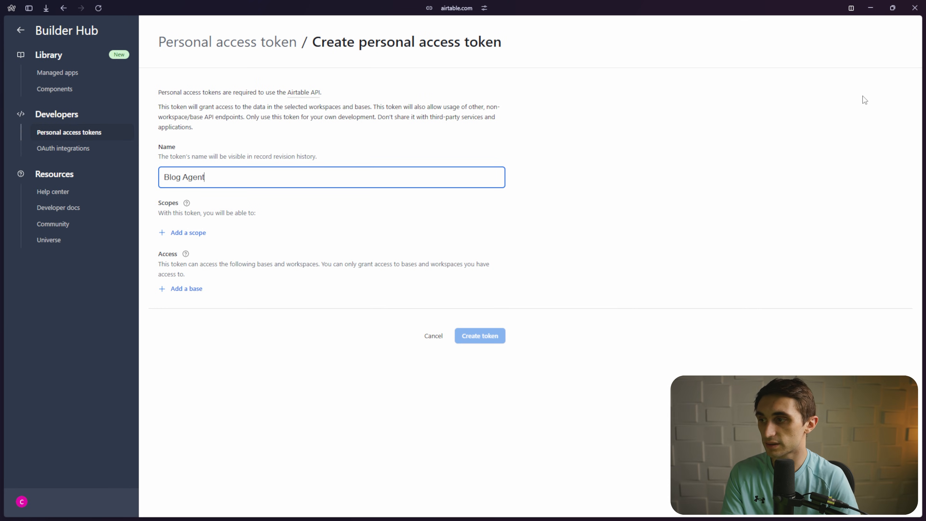
Step: Add the data.records and data.recordComments read and write scopes to the token
left_click(197, 235)
left_click(192, 282)
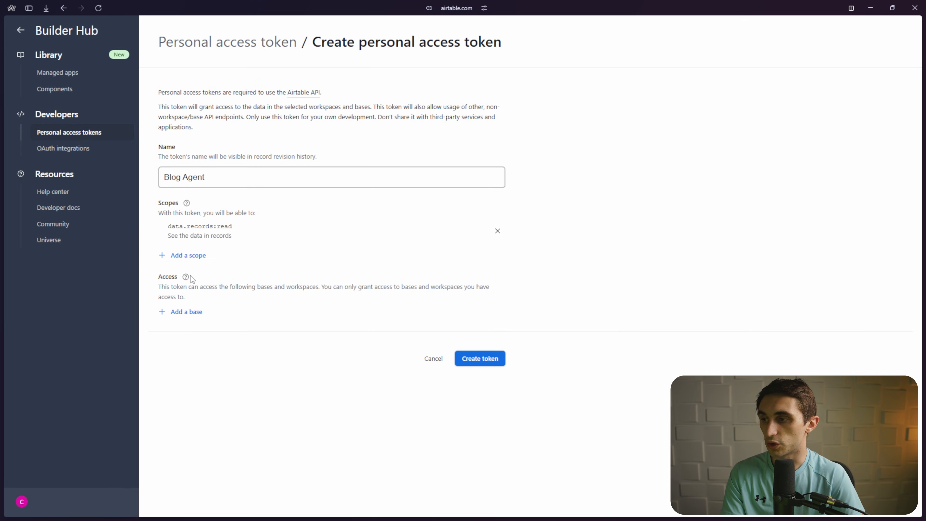
left_click(196, 260)
left_click(192, 317)
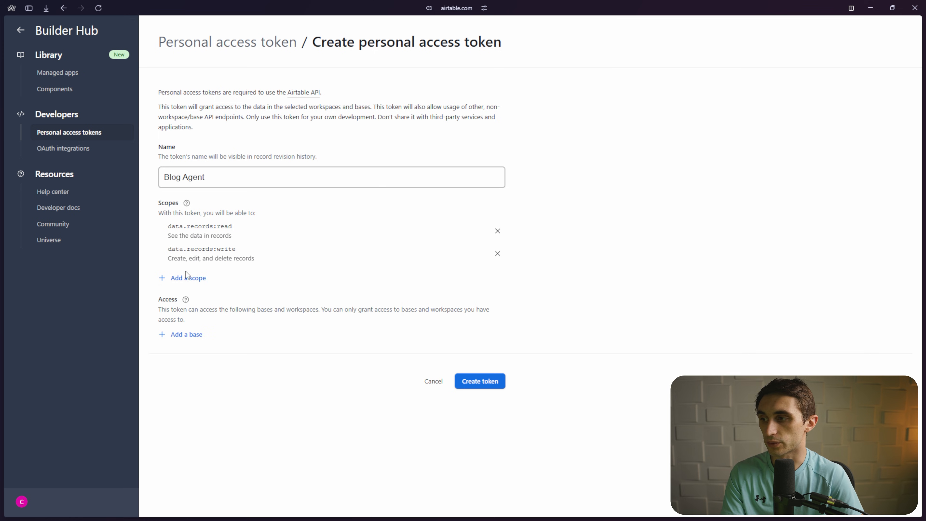
left_click(187, 278)
left_click(193, 335)
left_click(193, 302)
left_click(197, 354)
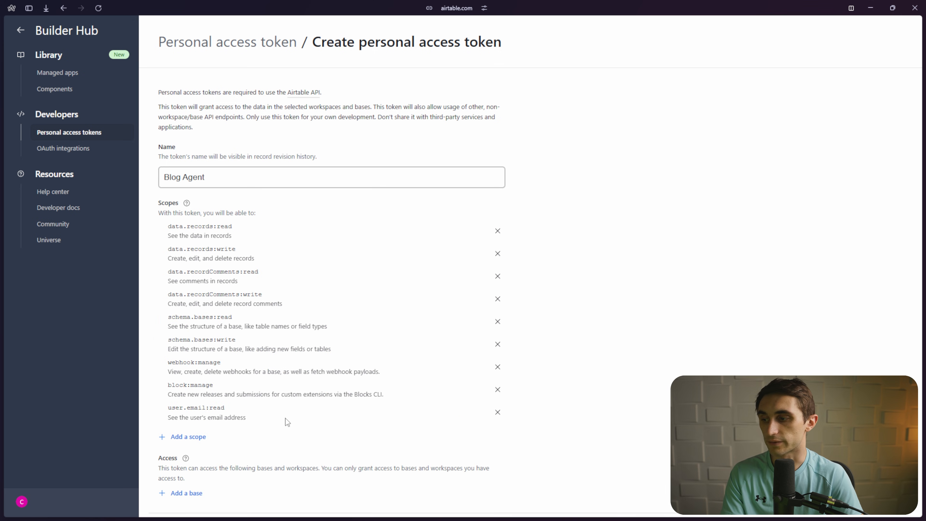
left_click_drag(287, 422, 164, 250)
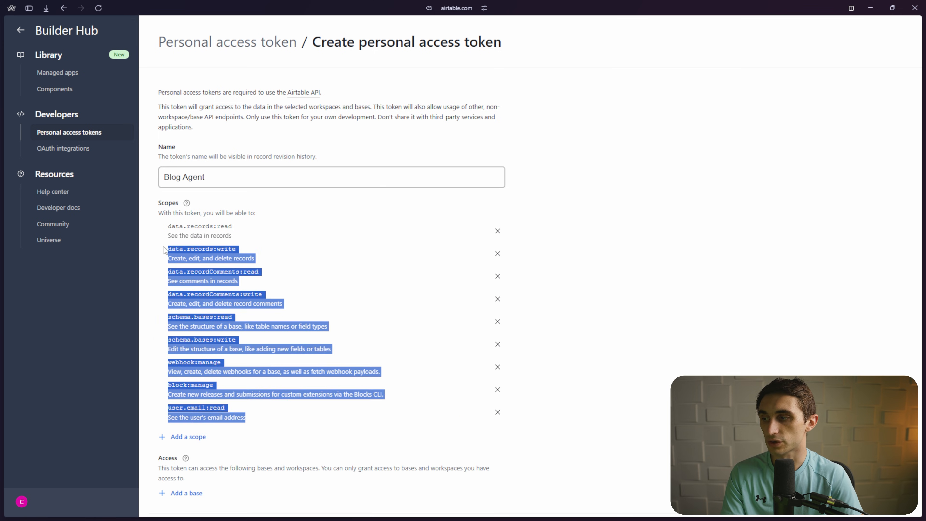
left_click(312, 233)
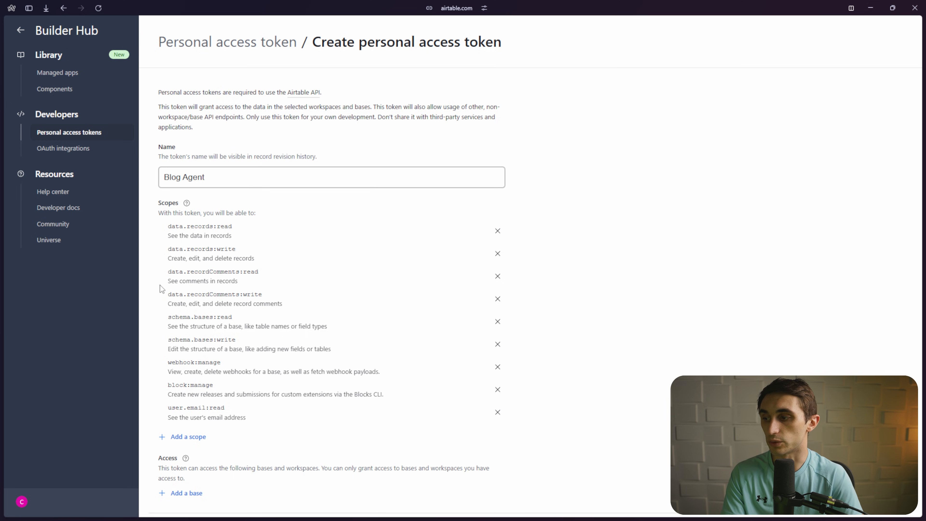
Step: Grant the token access to all current and future bases and create it
scroll(194, 351, "down", 2)
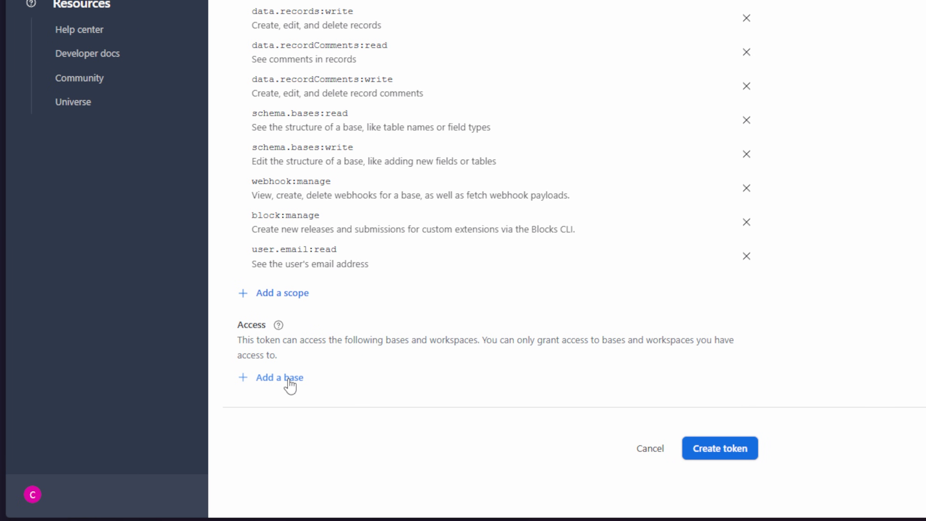
left_click(290, 379)
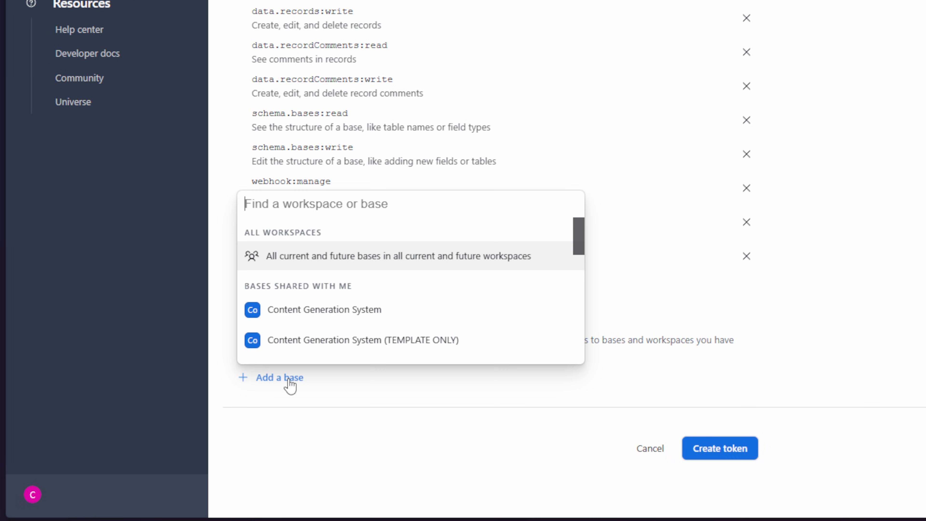
left_click(360, 260)
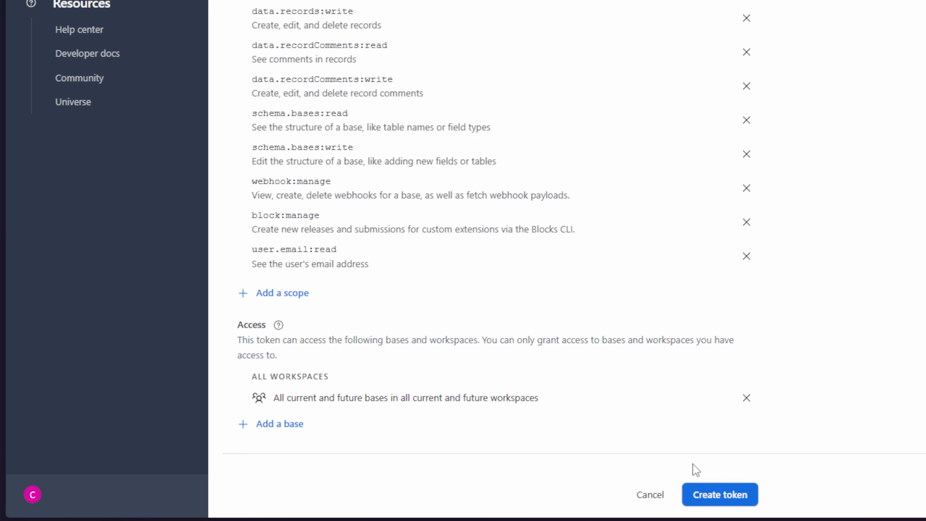
left_click(720, 495)
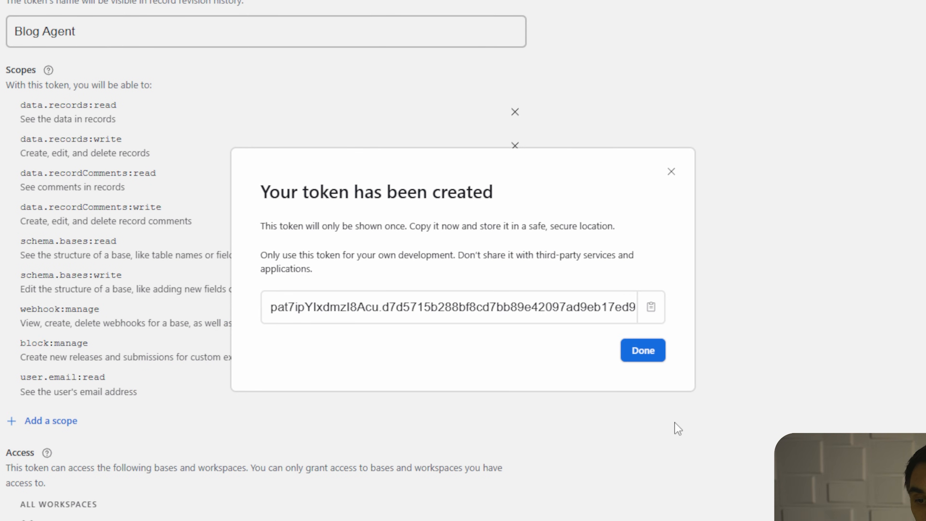
left_click(645, 351)
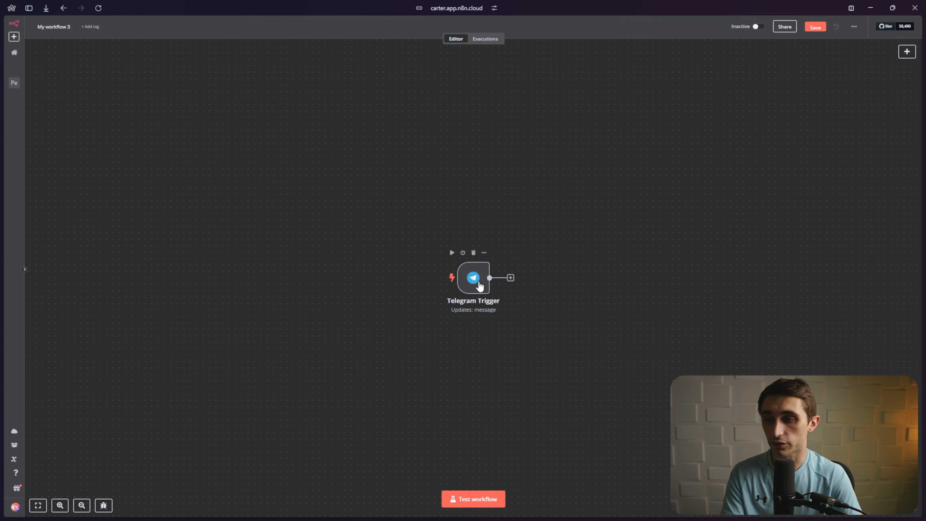
Step: Add an Airtable Search records node after the Telegram Trigger
left_click_drag(479, 287, 431, 258)
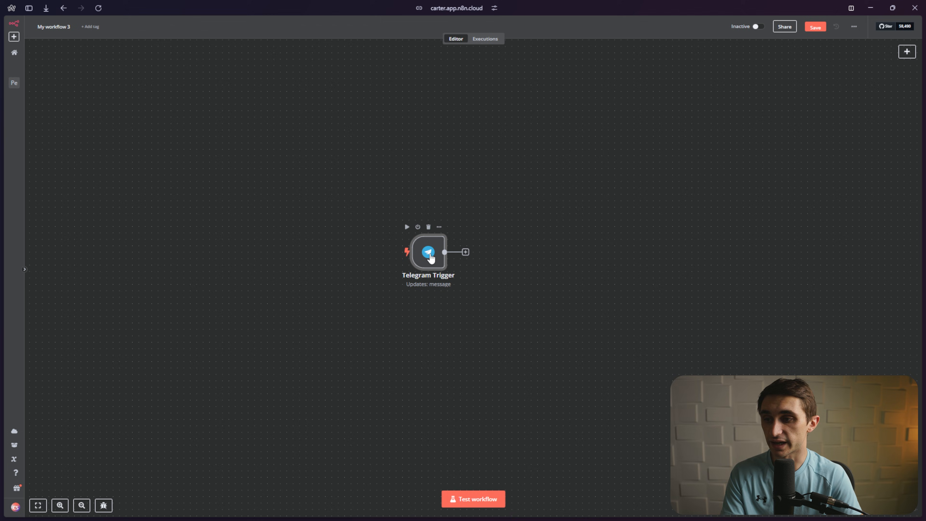
left_click(467, 254)
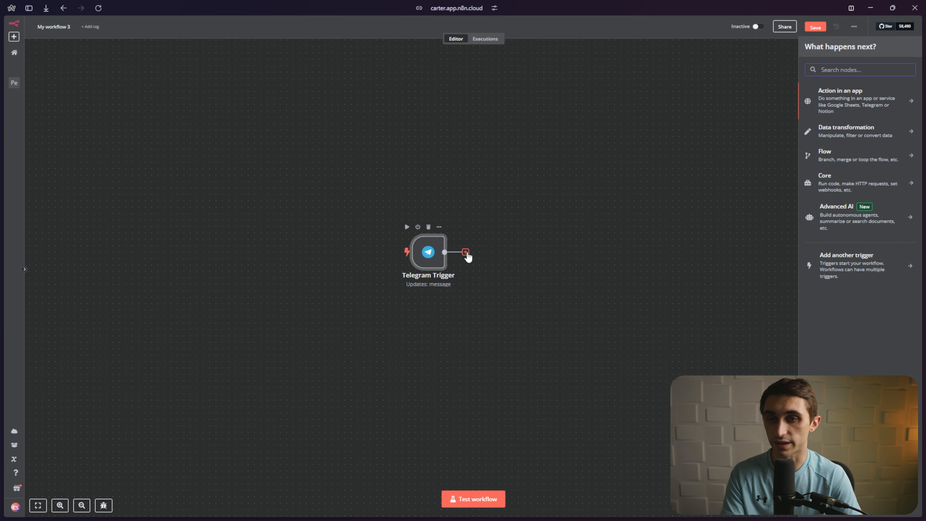
type("airtabel")
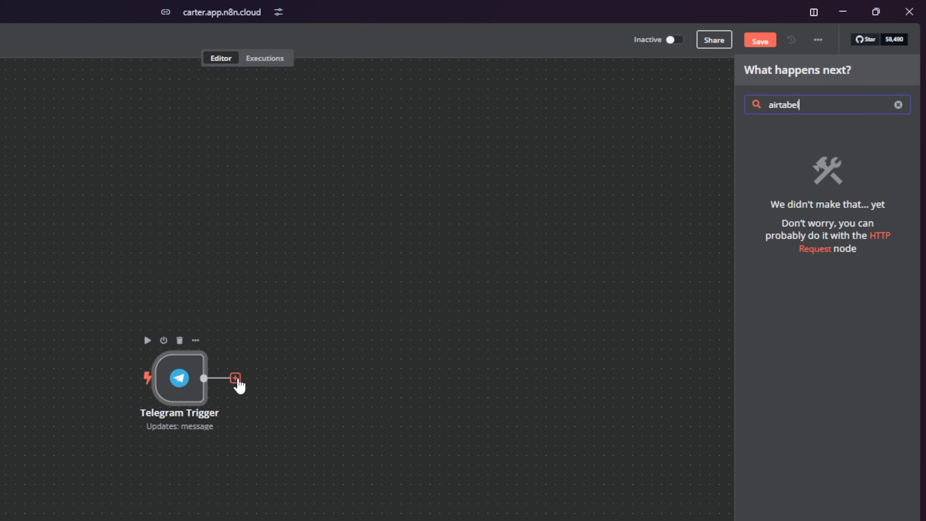
key("BackSpace")
key("BackSpace")
type("le")
left_click(792, 146)
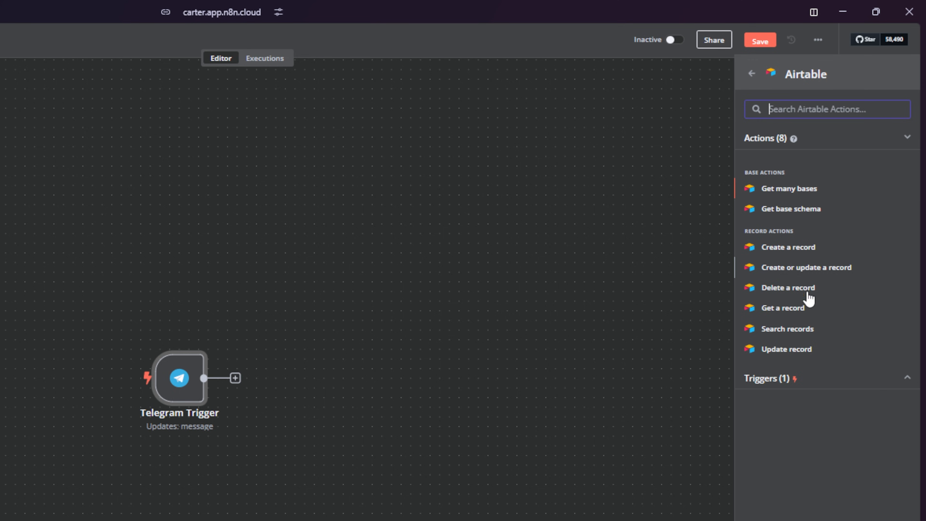
left_click(824, 334)
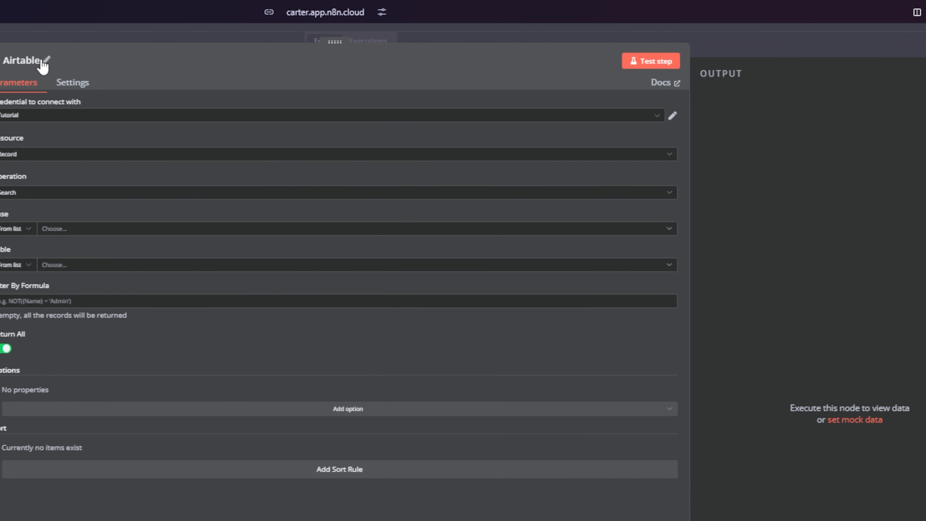
Step: Rename the Airtable node to Preferences
left_click(175, 60)
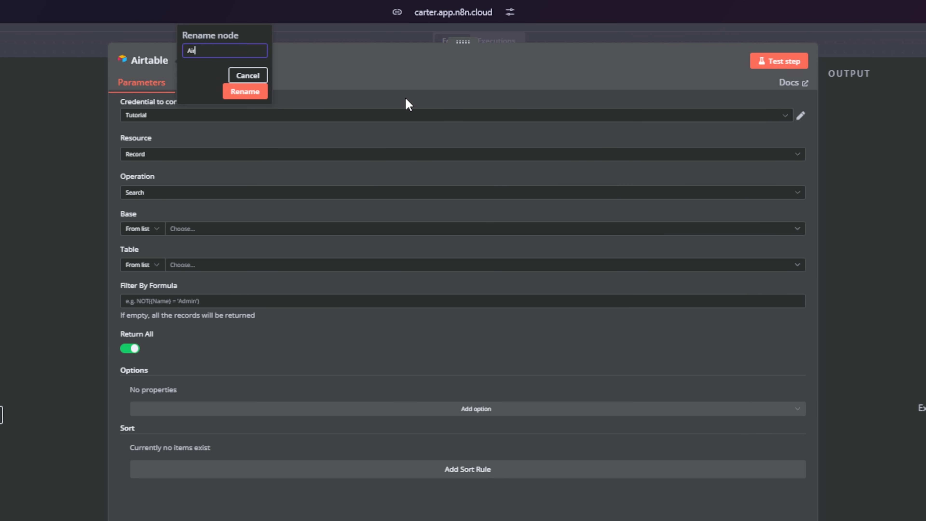
type("Preferences")
left_click(255, 91)
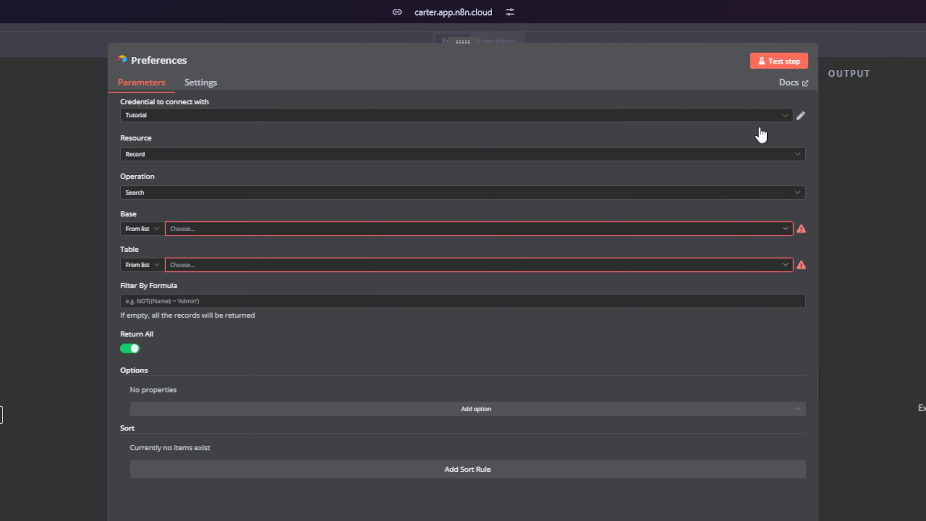
left_click(786, 116)
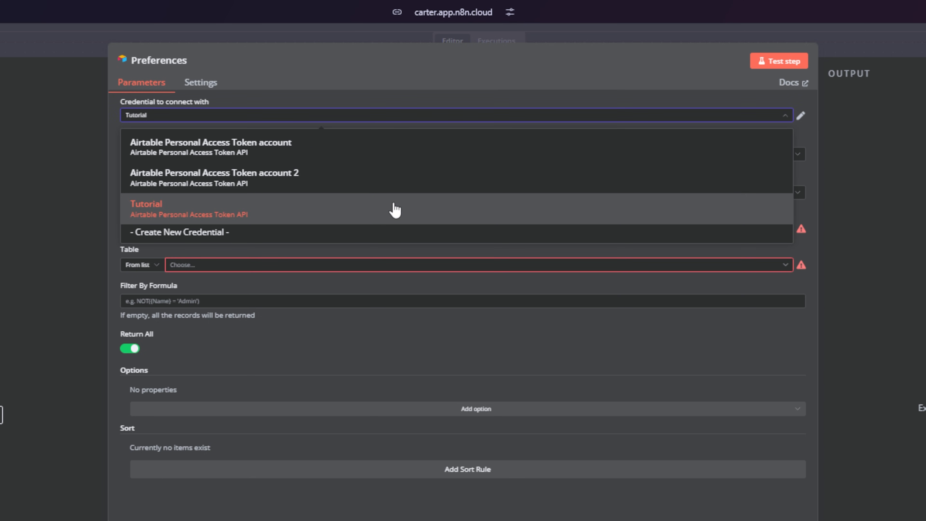
Step: Create an Airtable credential from the pasted access token, named Blog Agent, and save it
left_click(328, 233)
left_click(380, 411)
key("ctrl+v")
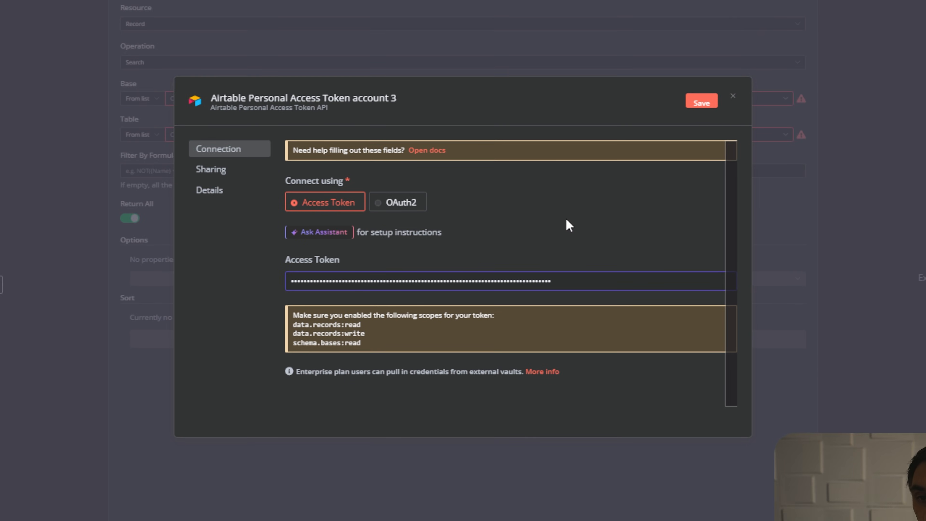
left_click(699, 103)
left_click(387, 97)
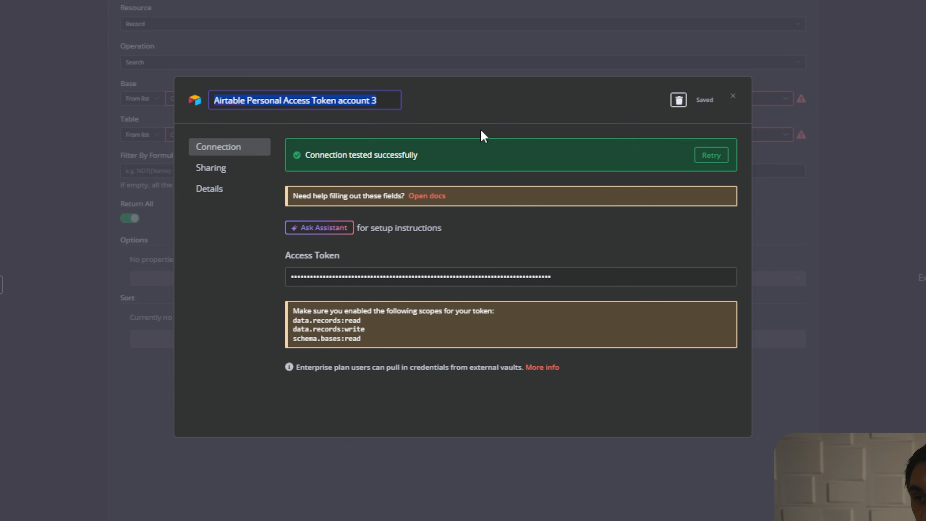
type("Blog Agent")
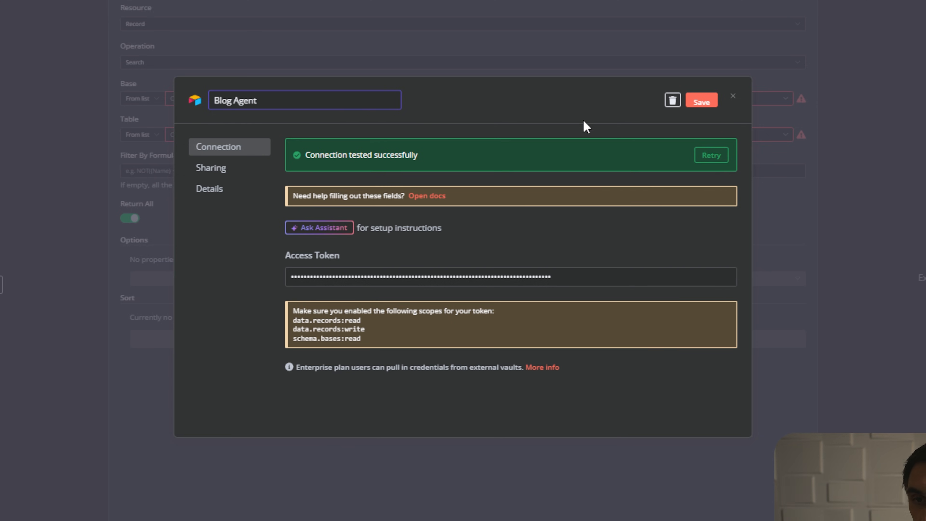
left_click(705, 104)
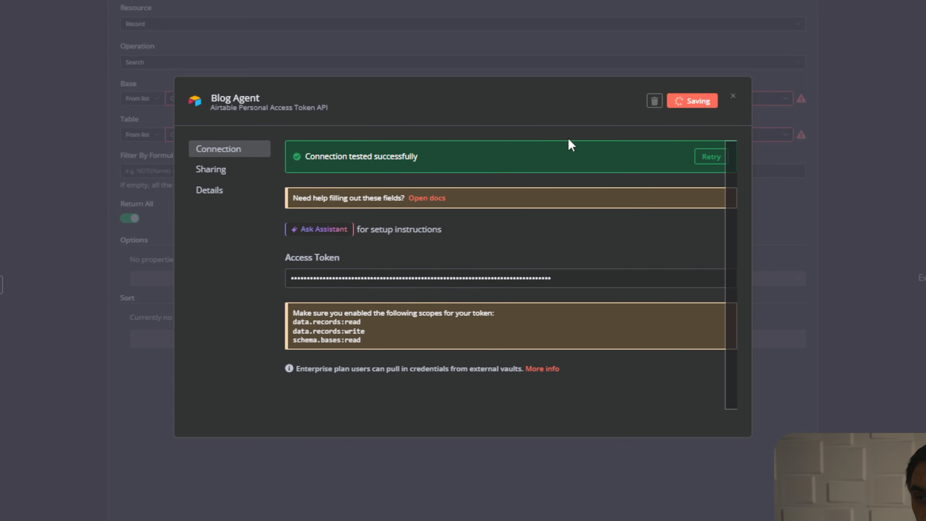
left_click(734, 99)
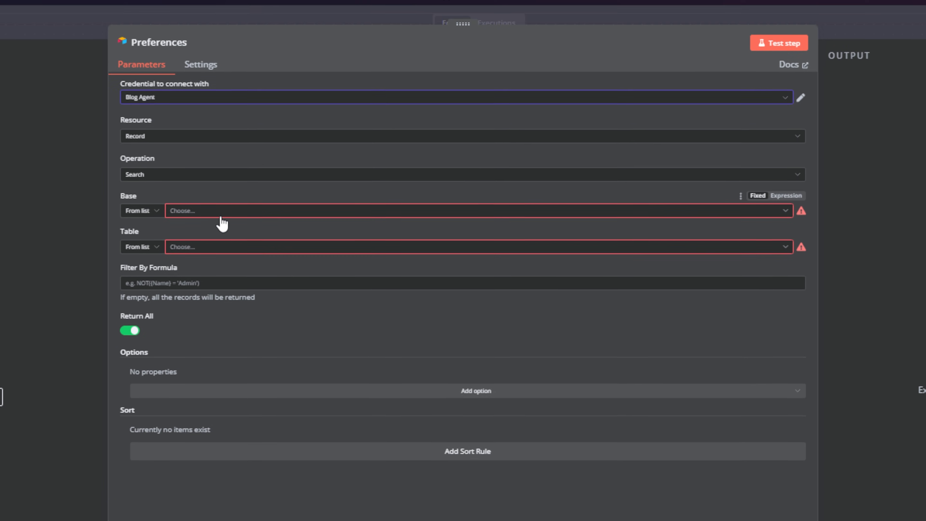
Step: Point the node at the Agent Blog base's Preferences table, Return All off, Limit 20
left_click(221, 100)
type("blog")
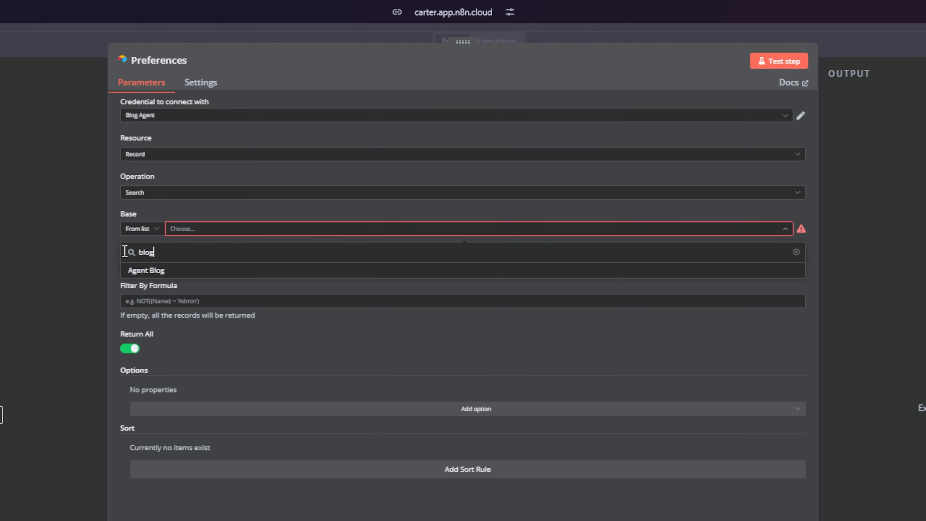
left_click(153, 272)
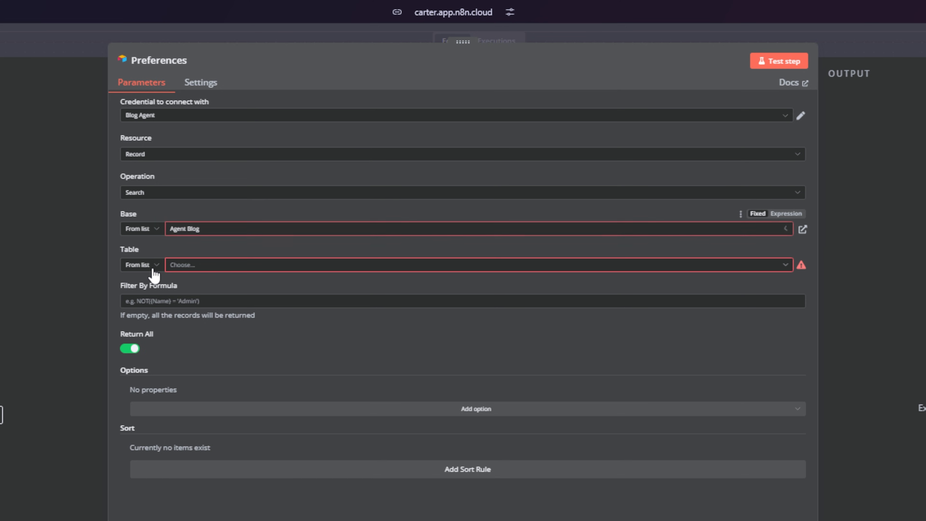
left_click(202, 270)
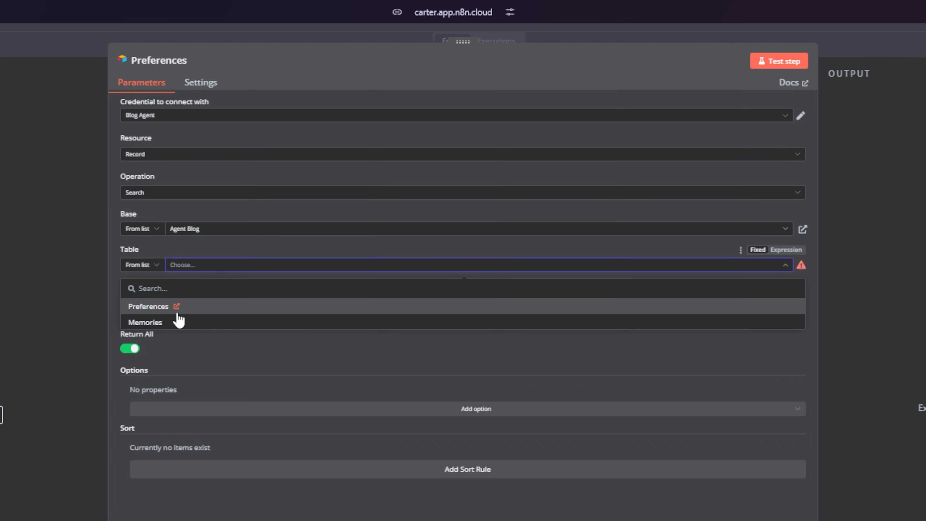
left_click(194, 309)
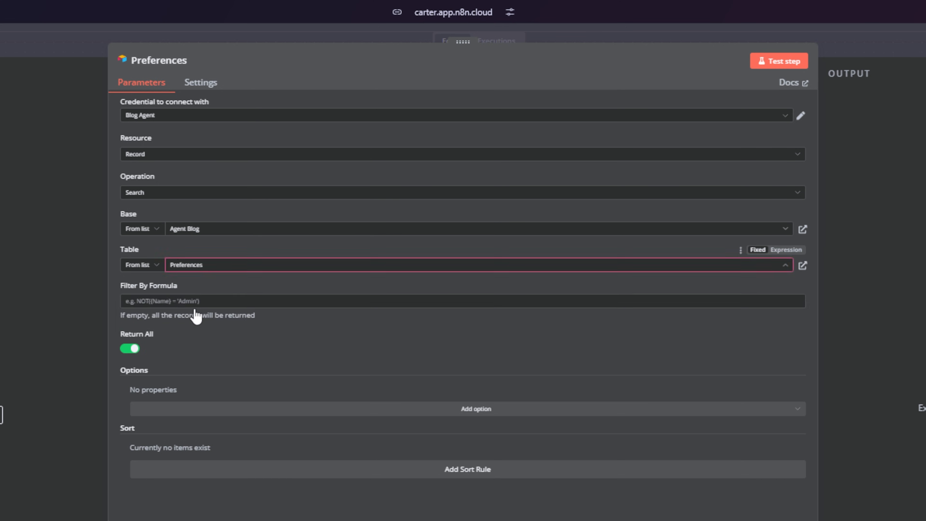
left_click(130, 349)
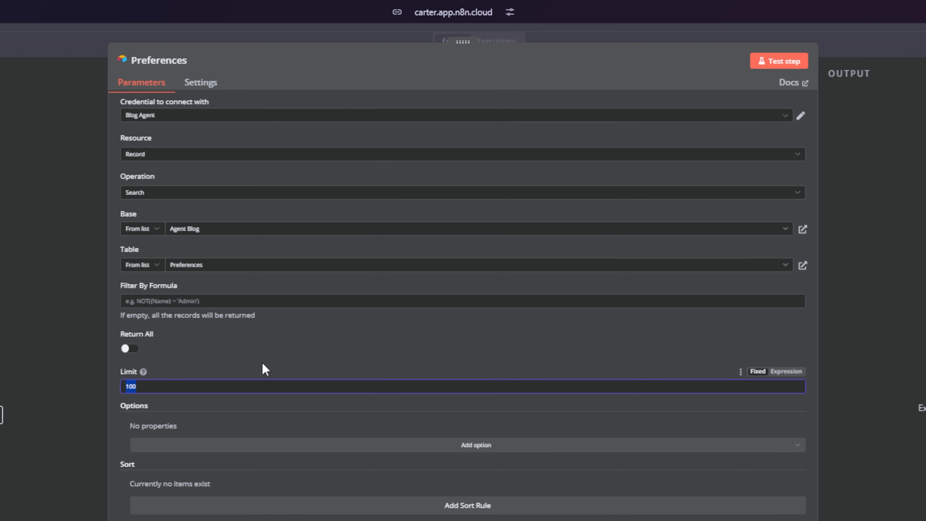
type("20")
key("ctrl+a")
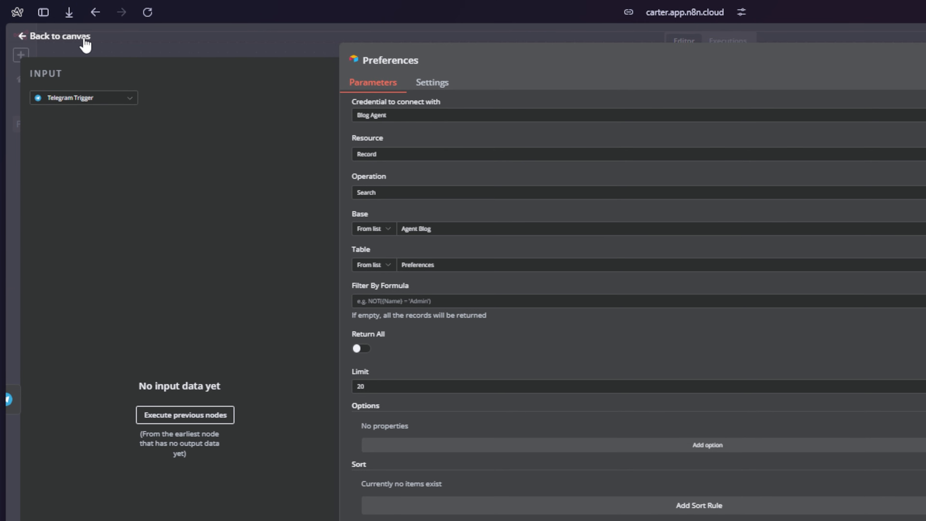
Step: Return to the canvas and move Preferences up and right of the trigger
left_click(86, 44)
left_click_drag(620, 310, 527, 202)
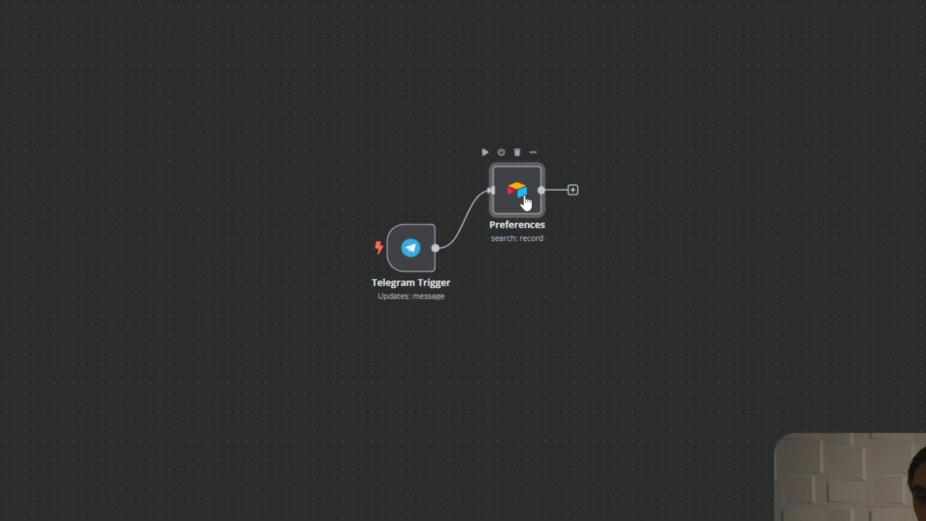
right_click(527, 203)
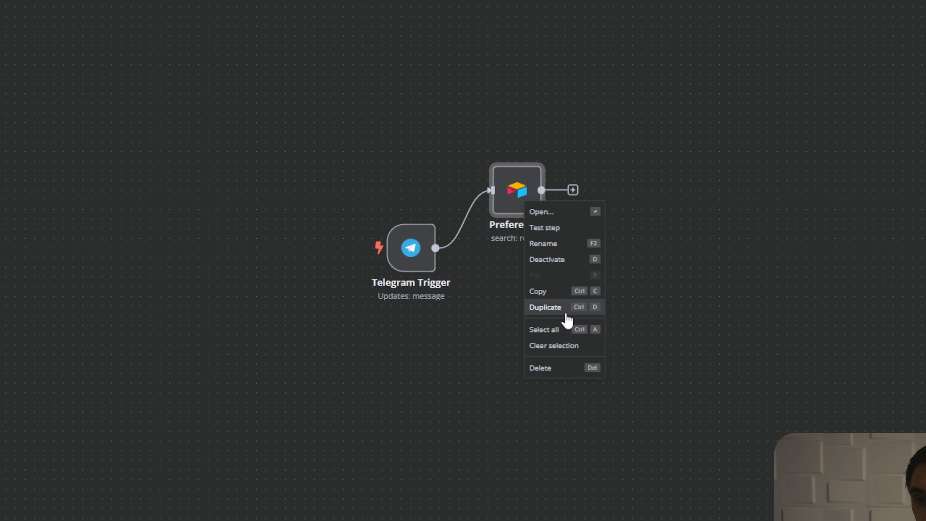
Step: Duplicate the Preferences node and connect the Telegram Trigger to the copy
left_click(566, 315)
left_click_drag(477, 290, 526, 291)
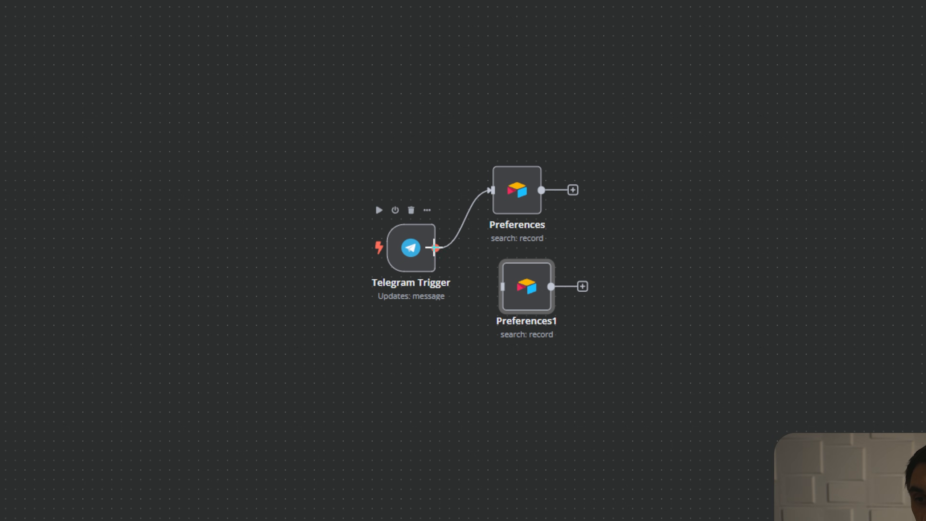
left_click_drag(434, 248, 522, 296)
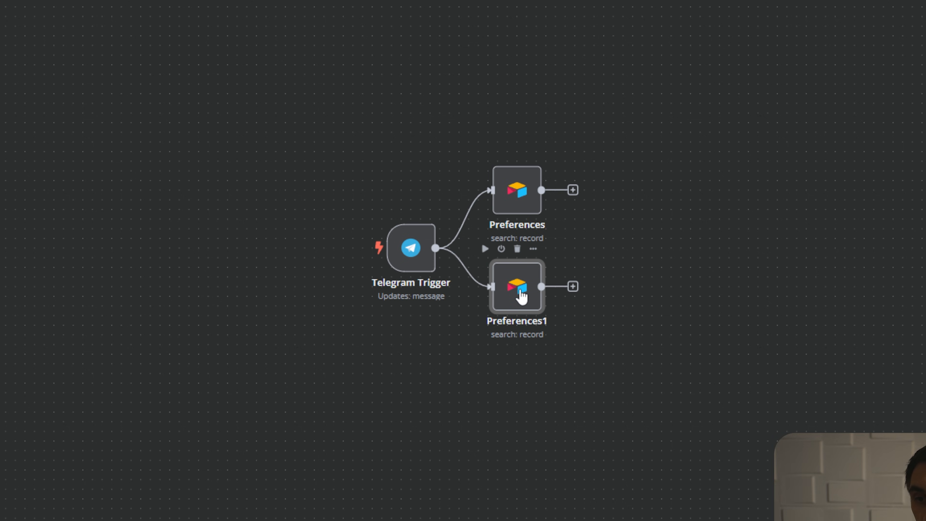
Step: Rename the copy to Keywords and set its table to Keywords
double_click(522, 296)
left_click(200, 61)
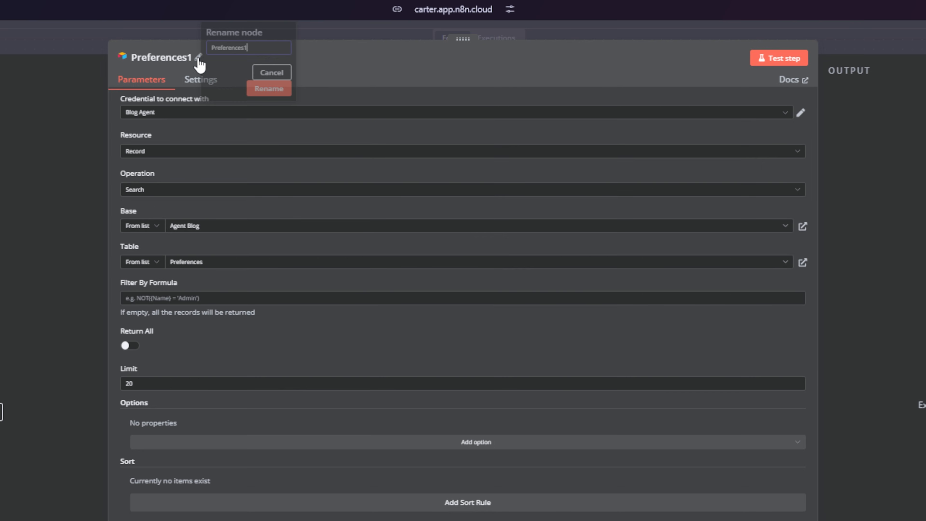
left_click_drag(260, 53, 184, 40)
type("Keyw")
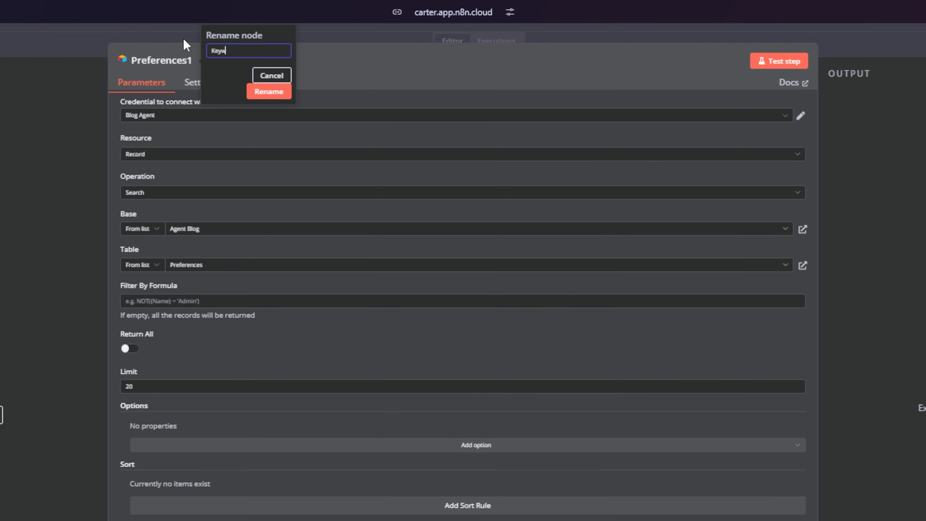
type("ords")
left_click(268, 92)
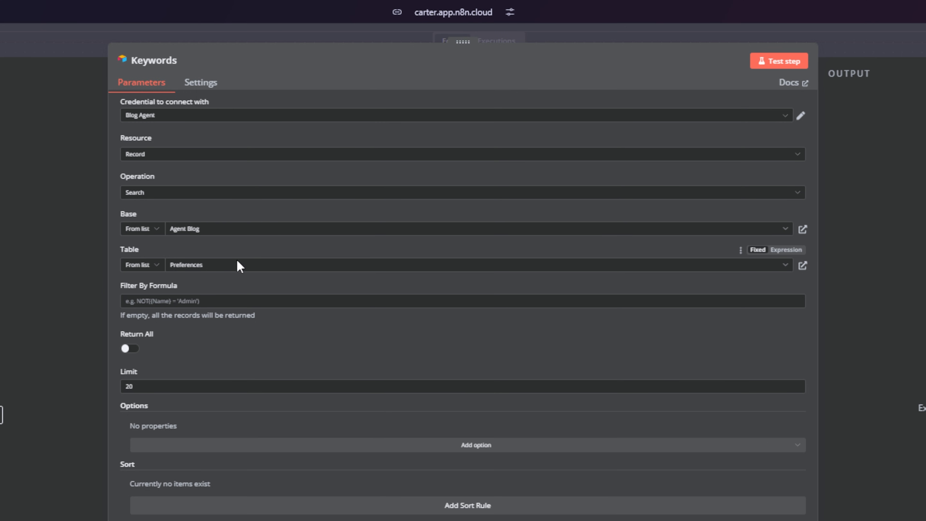
left_click(225, 267)
left_click(151, 322)
left_click(228, 372)
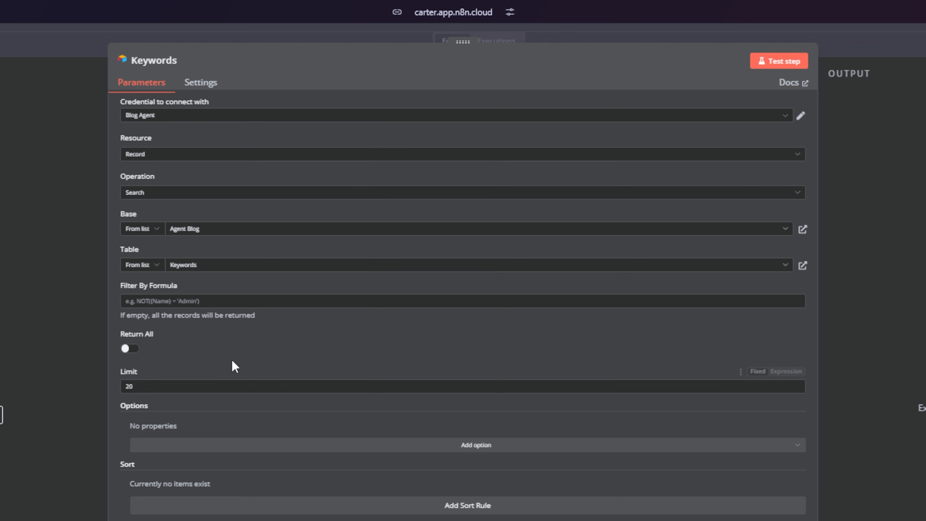
left_click(64, 41)
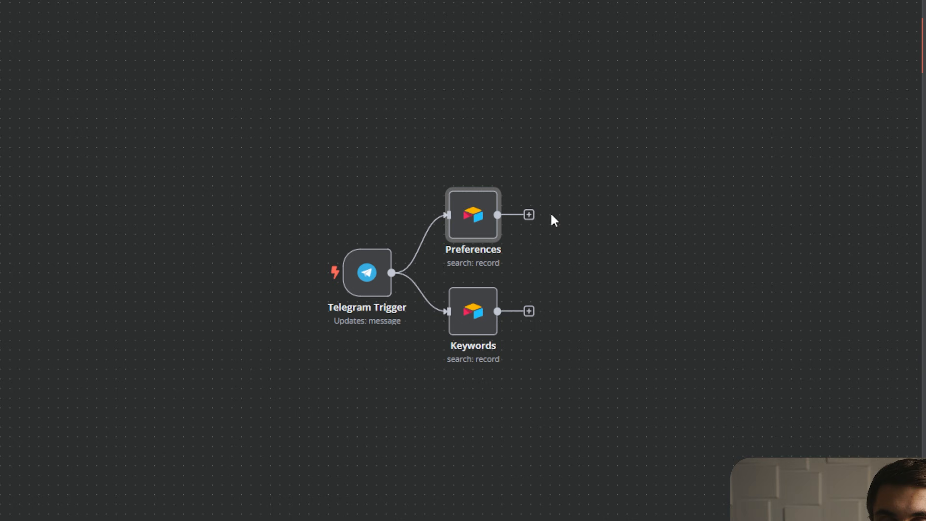
Step: Add an Aggregate node combining All Item Data into a single list in field Preferences
type("agg")
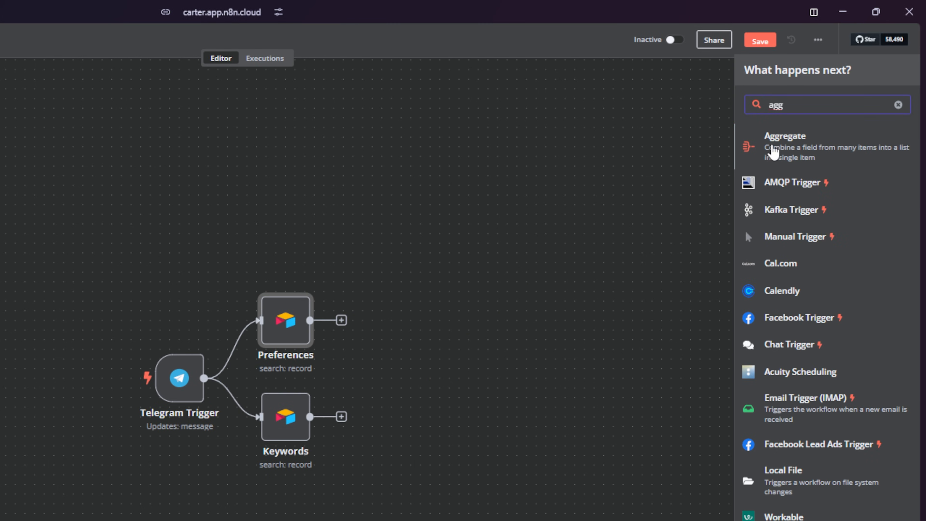
left_click(767, 153)
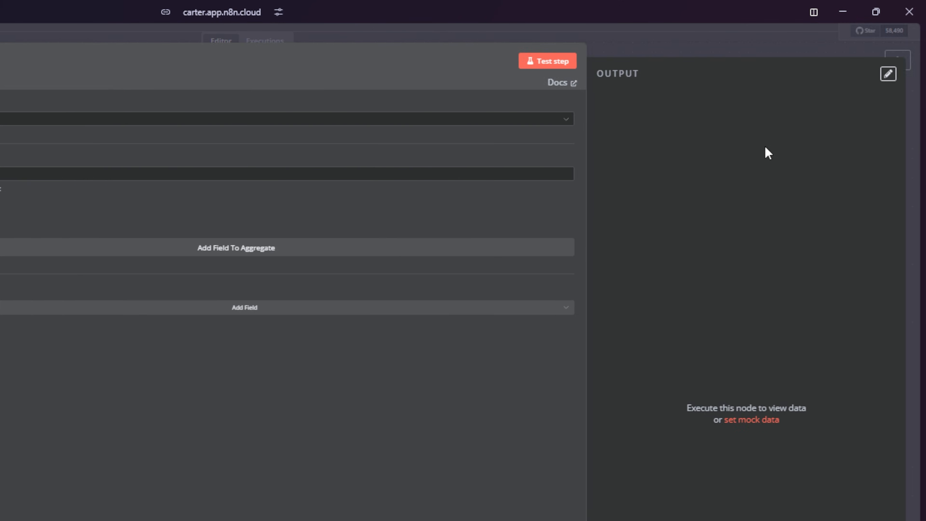
left_click(739, 124)
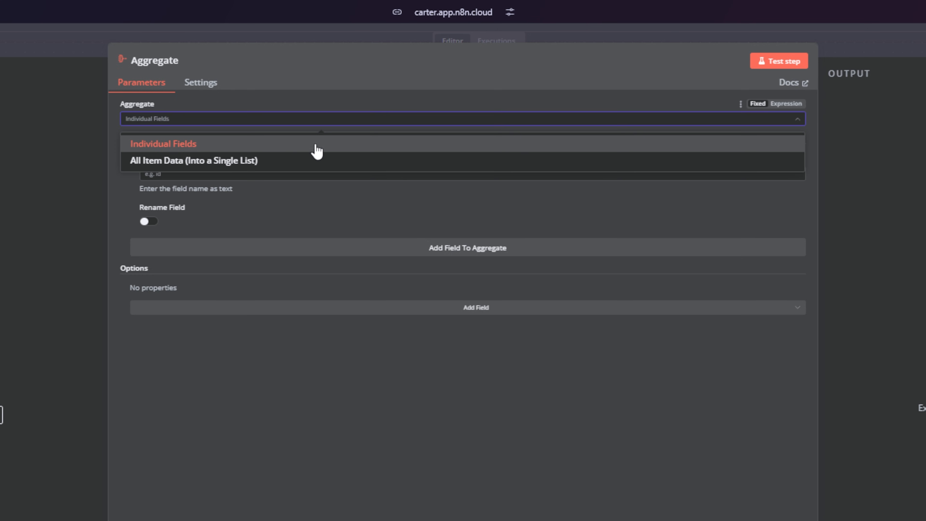
left_click(262, 161)
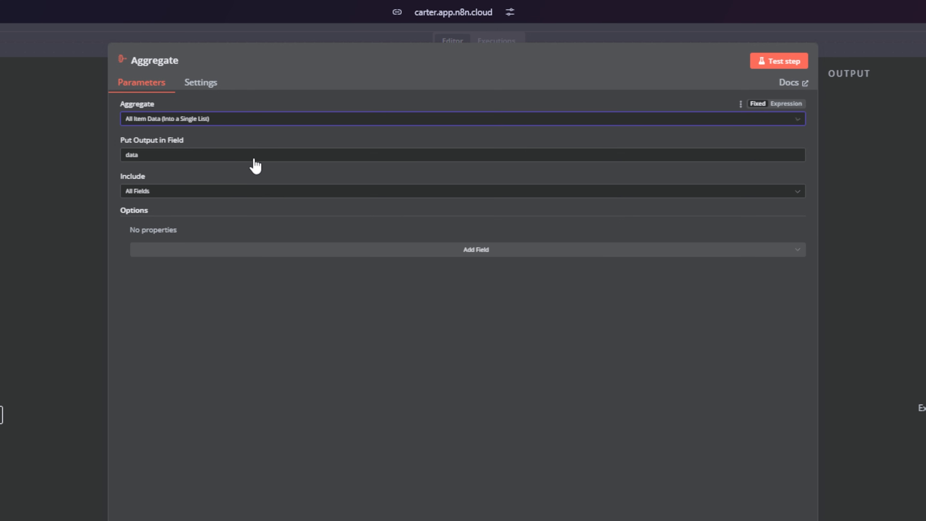
left_click(270, 159)
double_click(137, 153)
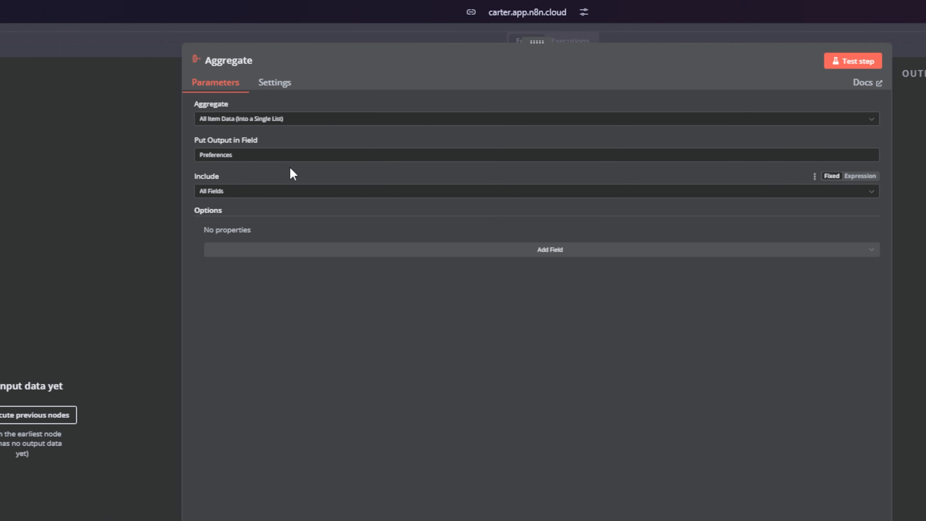
left_click(73, 36)
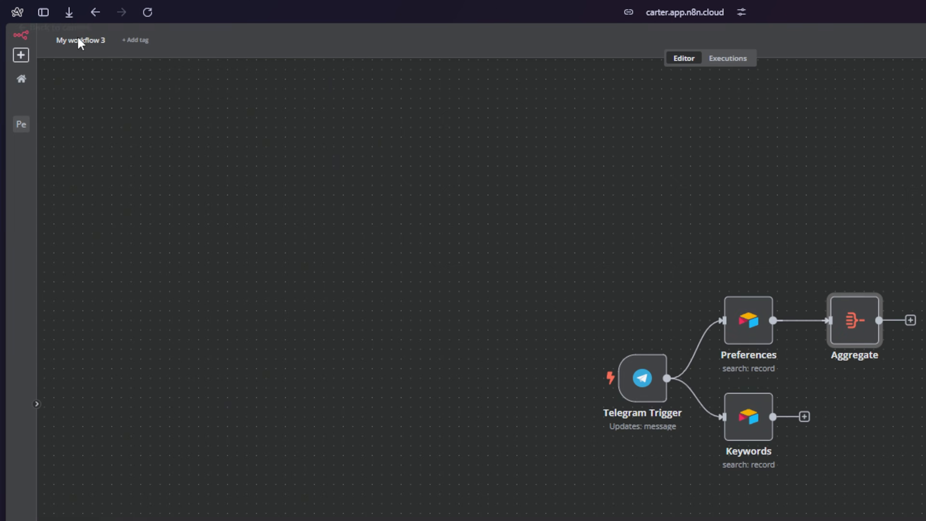
Step: Duplicate the Aggregate node after Keywords and change its output field to Keywords
right_click(864, 329)
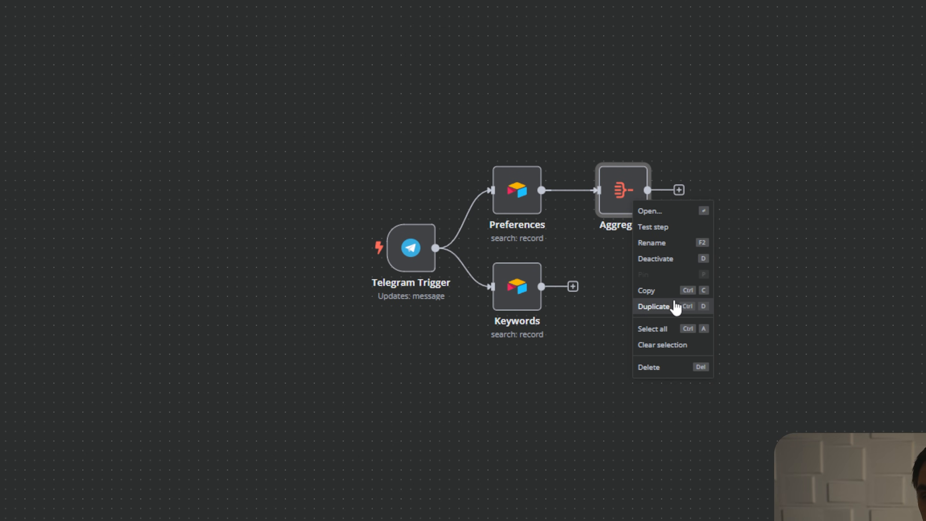
left_click(675, 306)
left_click_drag(518, 359, 601, 288)
double_click(625, 284)
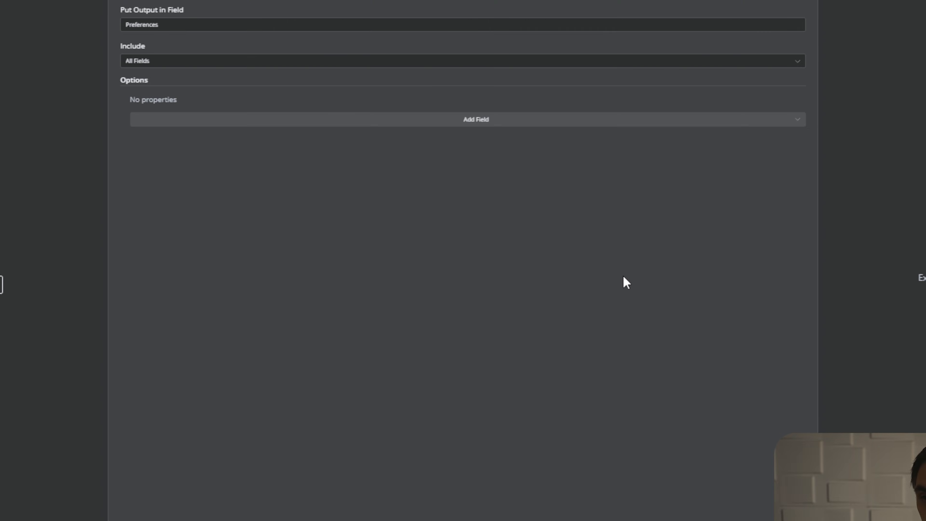
double_click(203, 32)
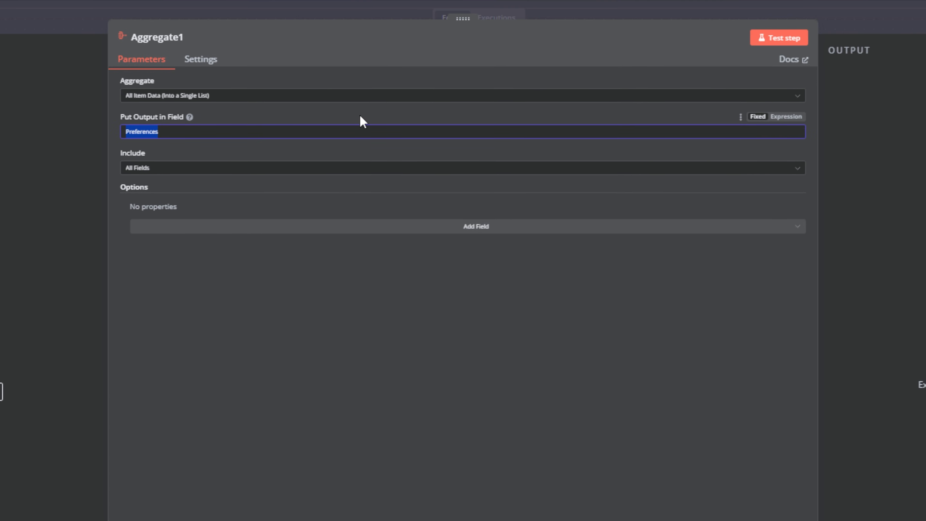
type("Keywords")
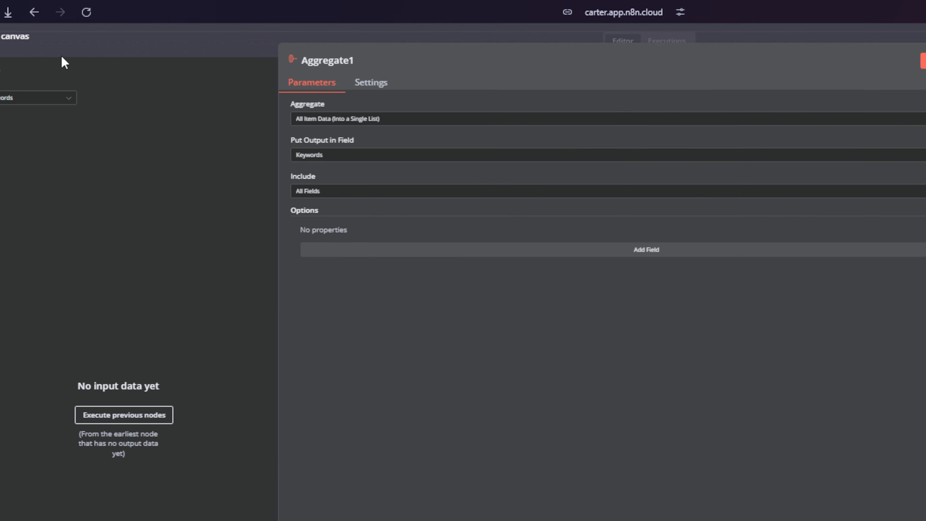
left_click(19, 38)
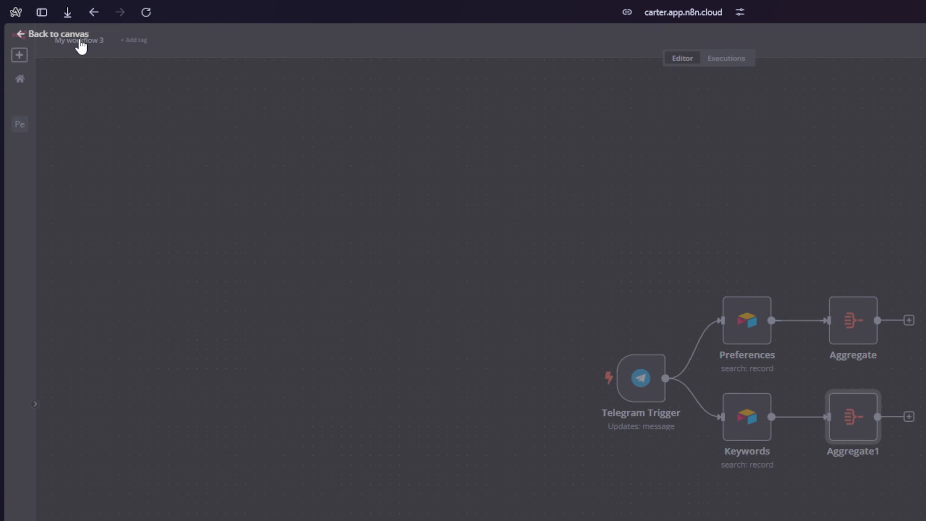
Step: Rename the Aggregate nodes to Aggregate Preferences and Aggregate Keywords
right_click(808, 336)
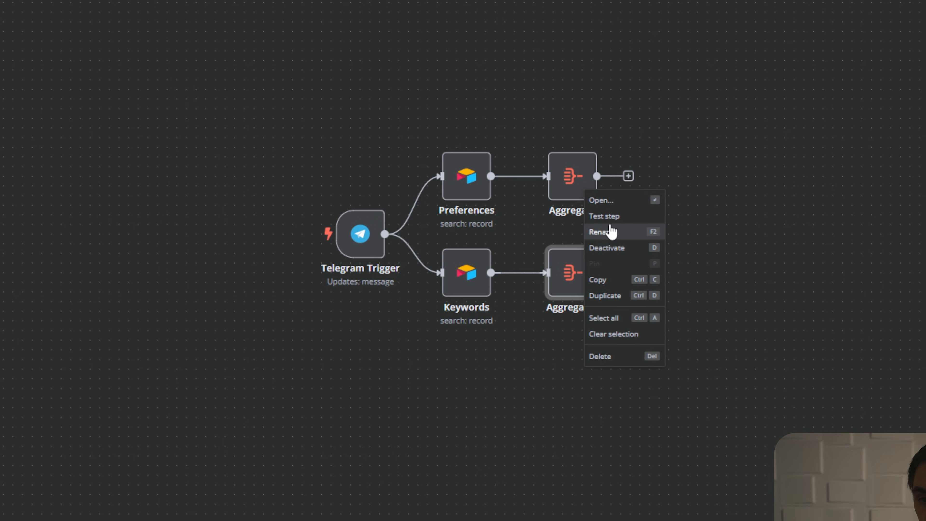
left_click(612, 233)
type("Aggregate Preferences")
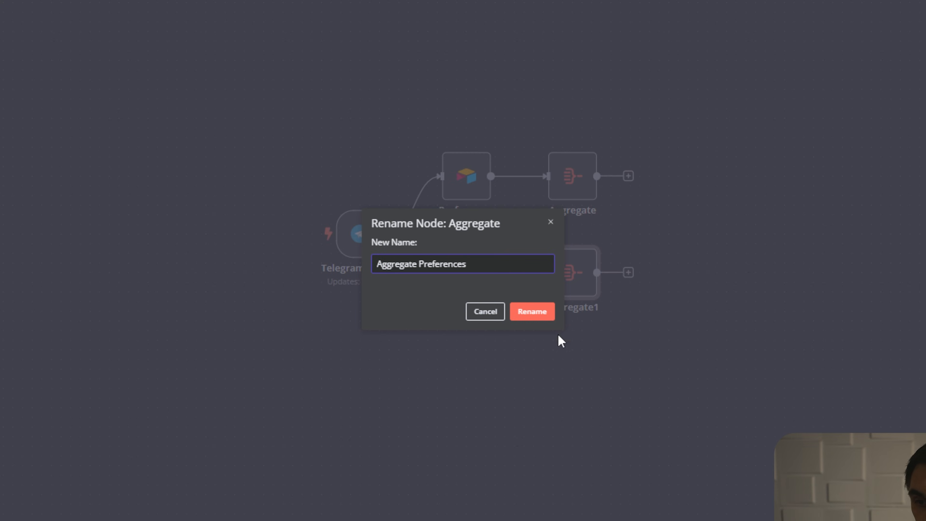
left_click(543, 315)
right_click(586, 274)
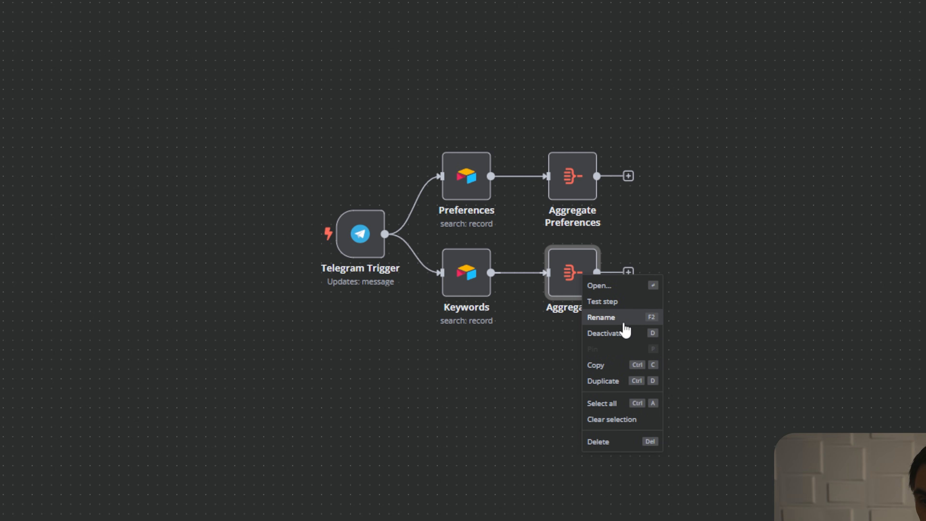
left_click(620, 317)
type("Agg")
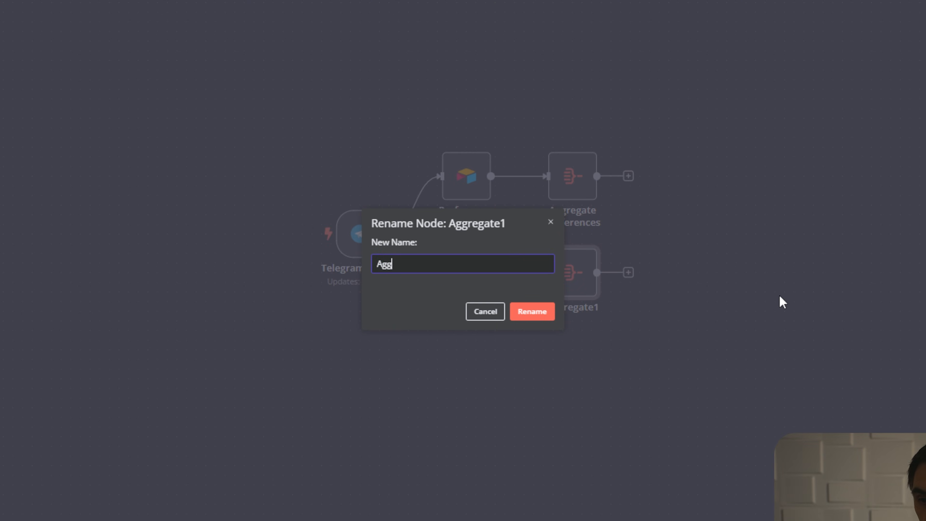
type("regate Keywo")
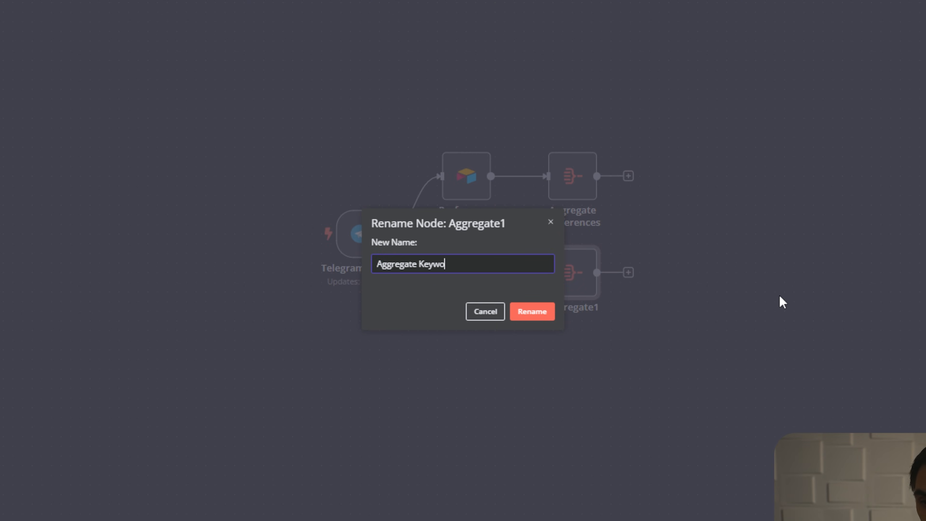
type("rds")
key("Return")
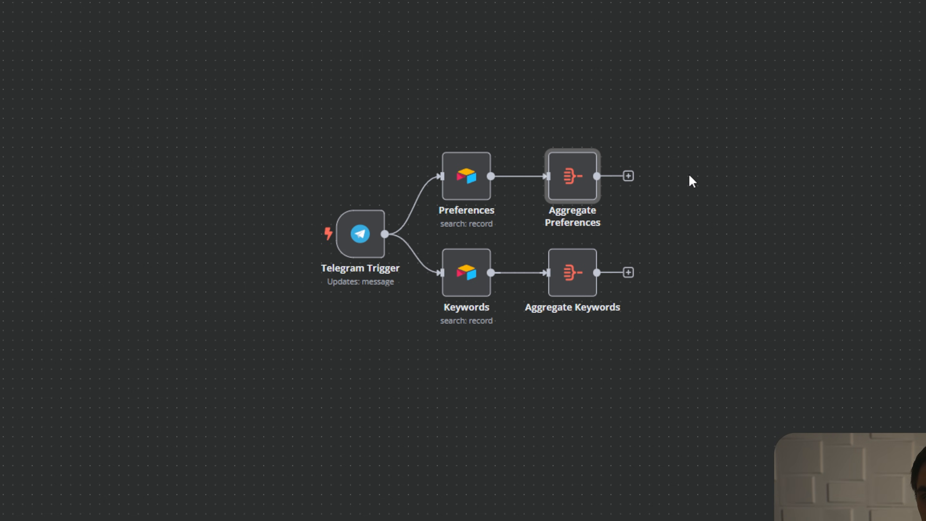
Step: Add a Merge node set to Combine mode, combining by All Possible Combinations
key("Tab")
type("merge")
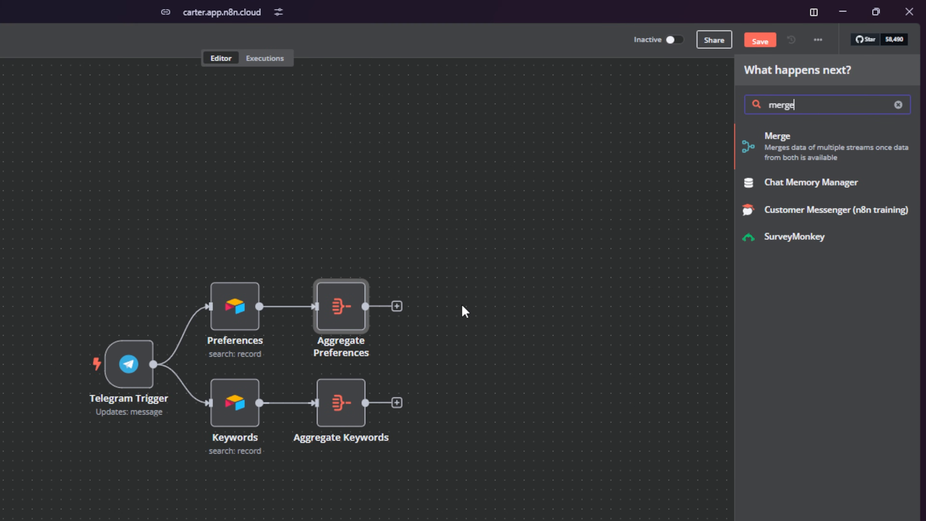
left_click(795, 160)
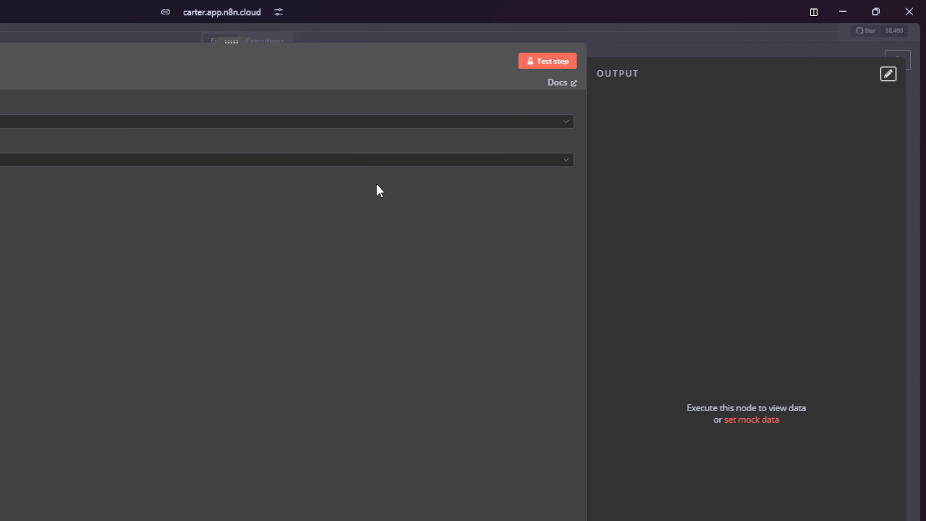
left_click(529, 128)
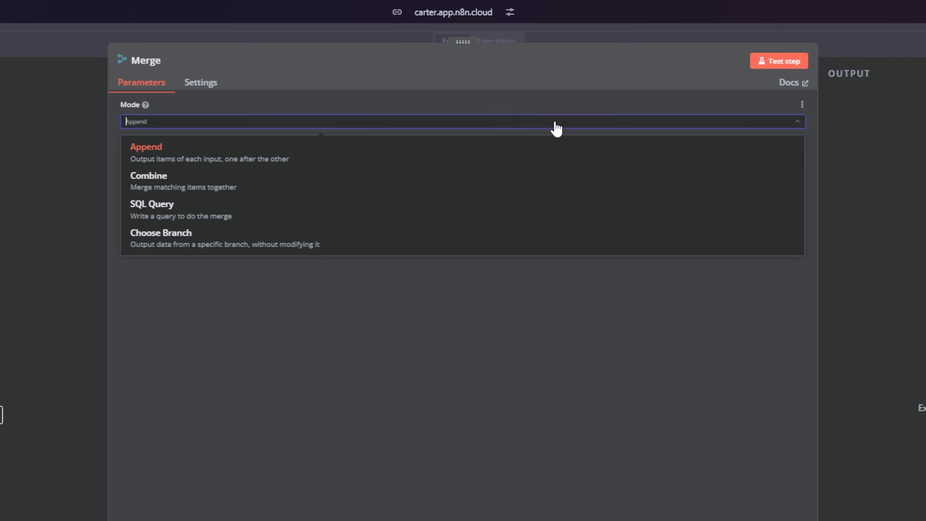
left_click(334, 179)
left_click(146, 160)
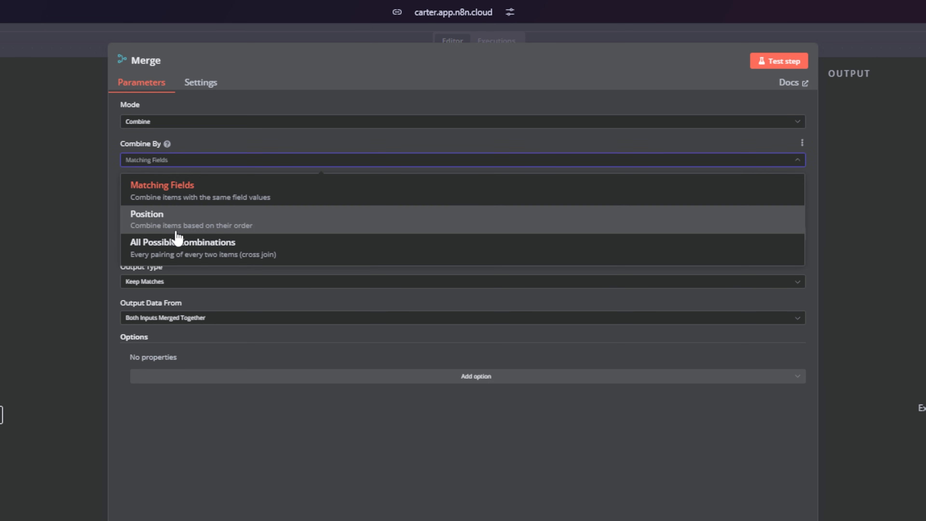
left_click(204, 239)
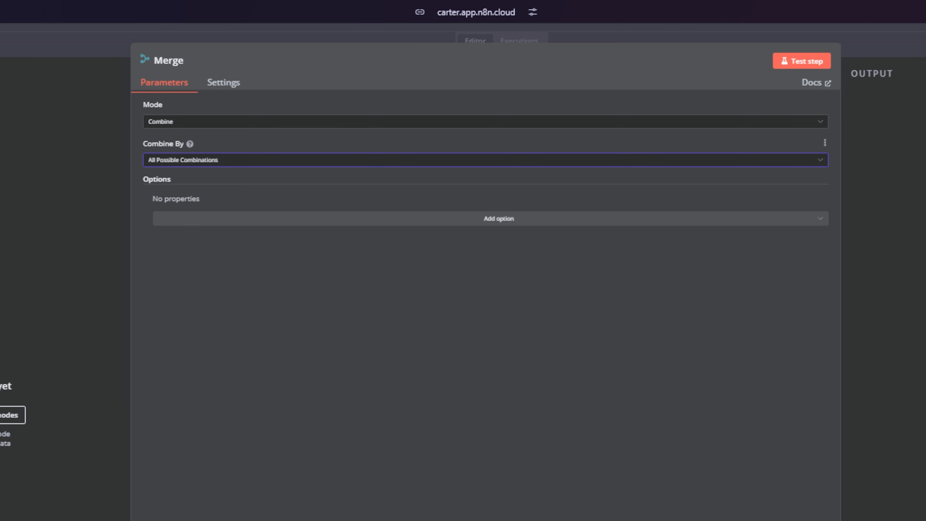
Step: Connect Aggregate Keywords to the Merge node's Input 2 and tidy its position on the canvas
left_click(52, 38)
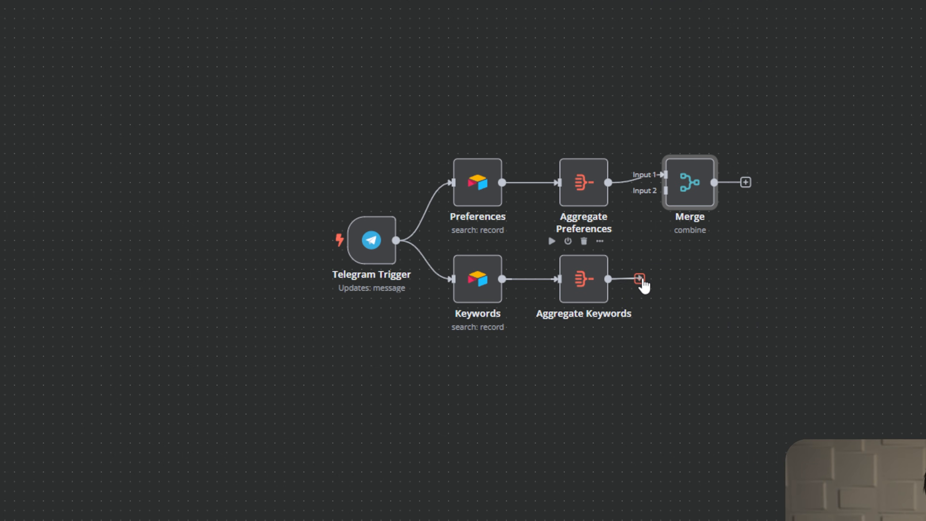
left_click_drag(819, 382, 831, 305)
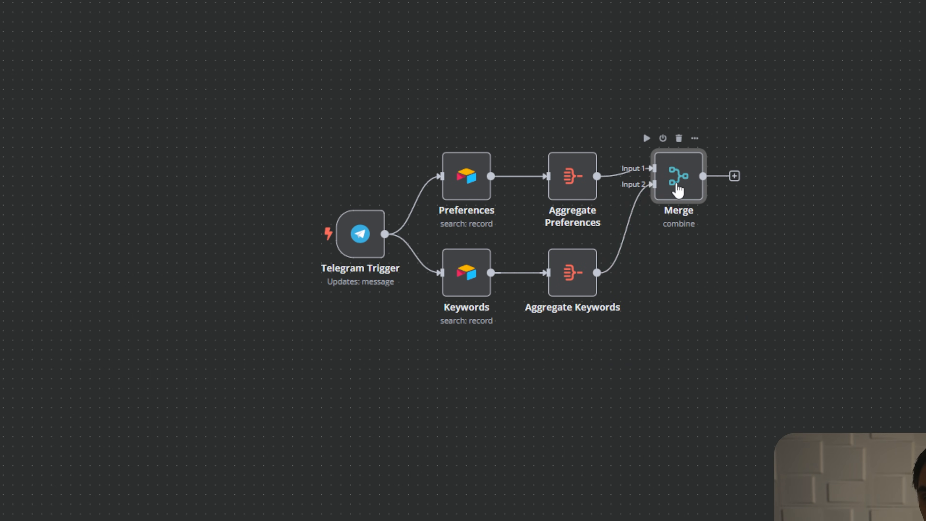
left_click_drag(675, 190, 675, 228)
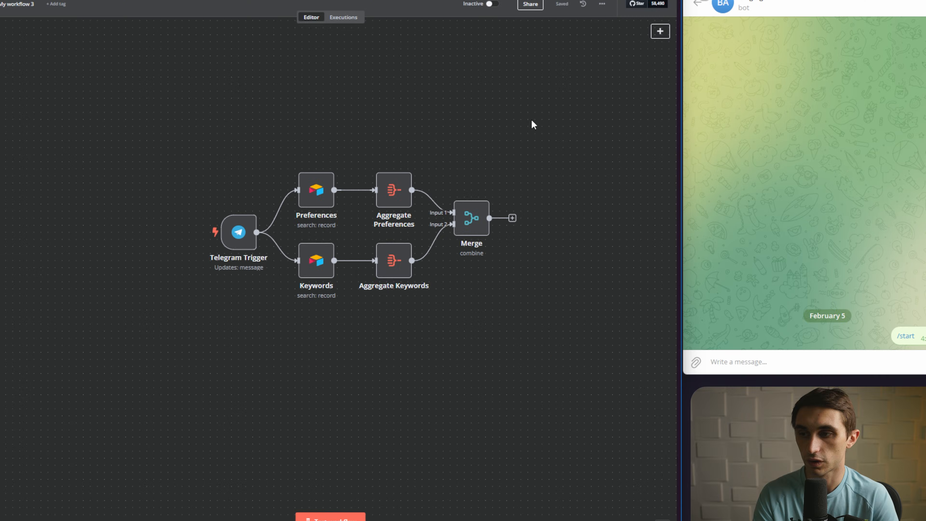
left_click_drag(760, 84, 295, 369)
left_click(782, 103)
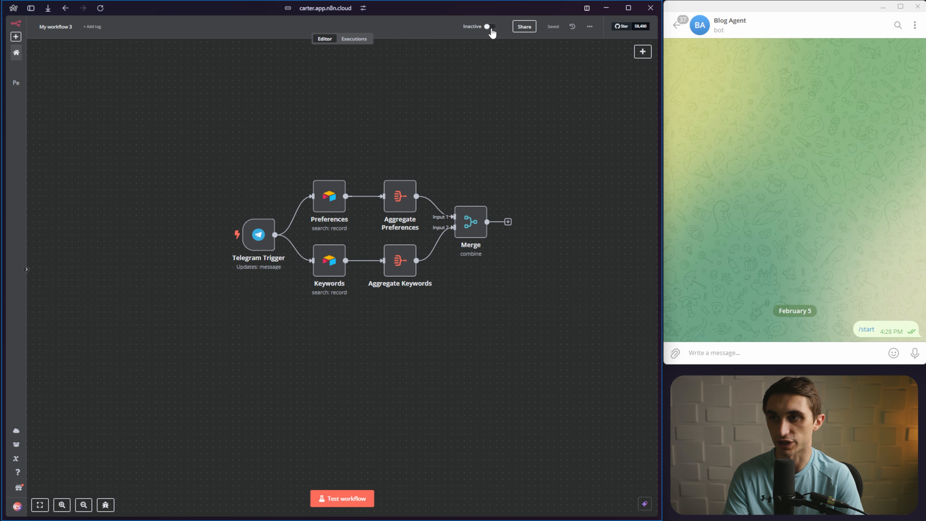
Step: Activate the workflow and send 'test' to the bot in Telegram
left_click(491, 27)
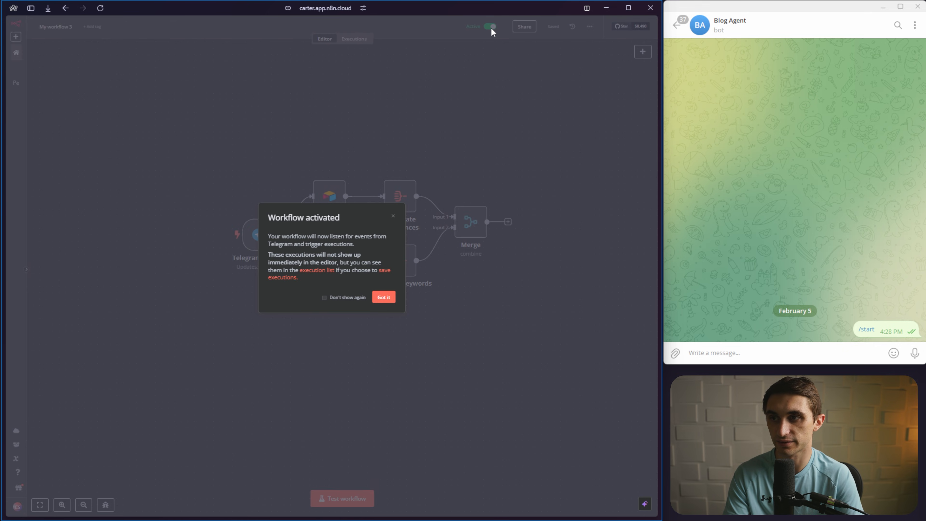
left_click(383, 303)
left_click(735, 354)
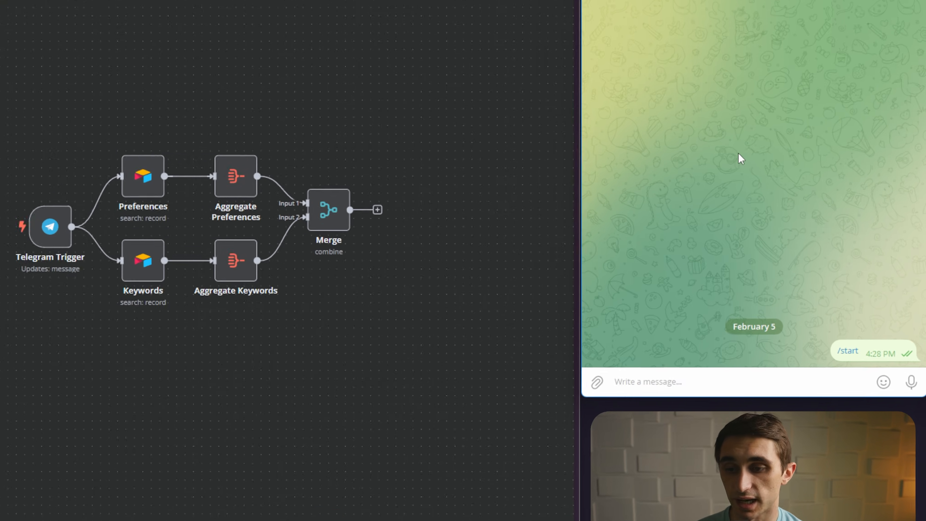
type("test")
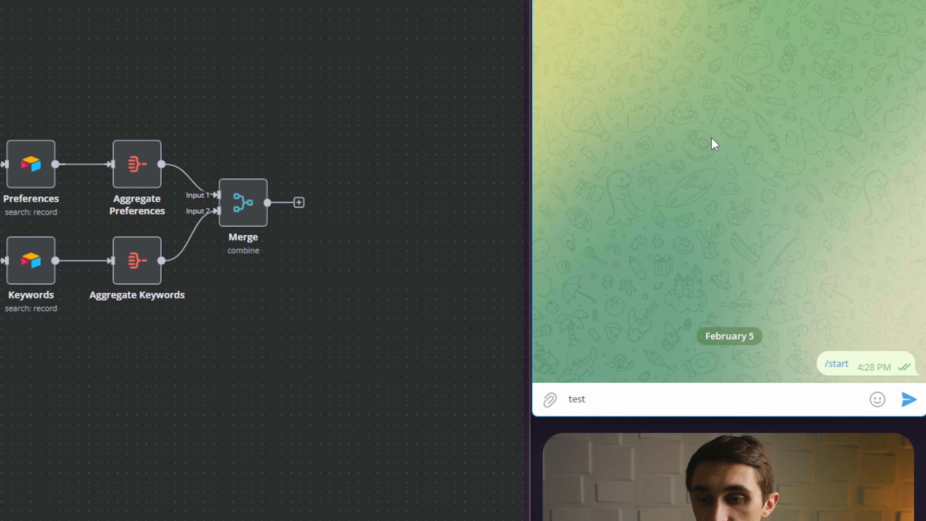
key("Return")
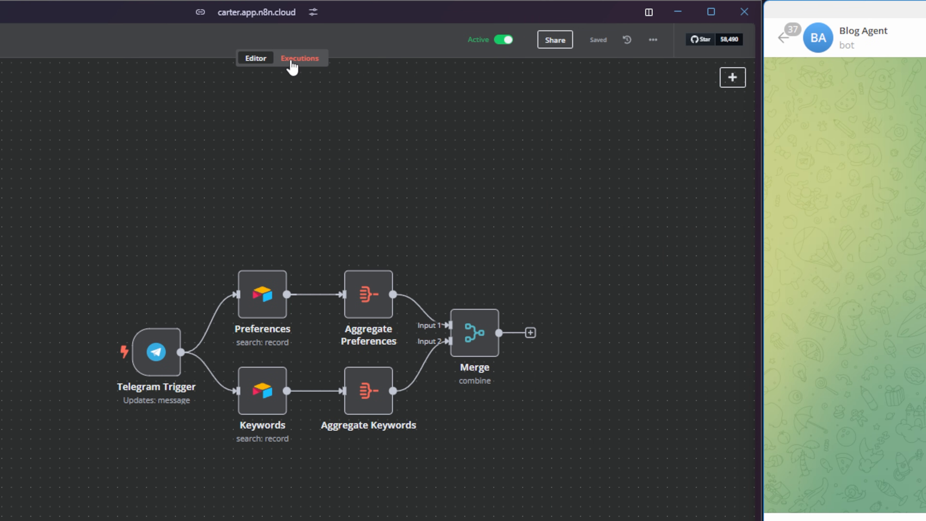
Step: Copy the successful test execution from Executions into the editor
left_click(292, 67)
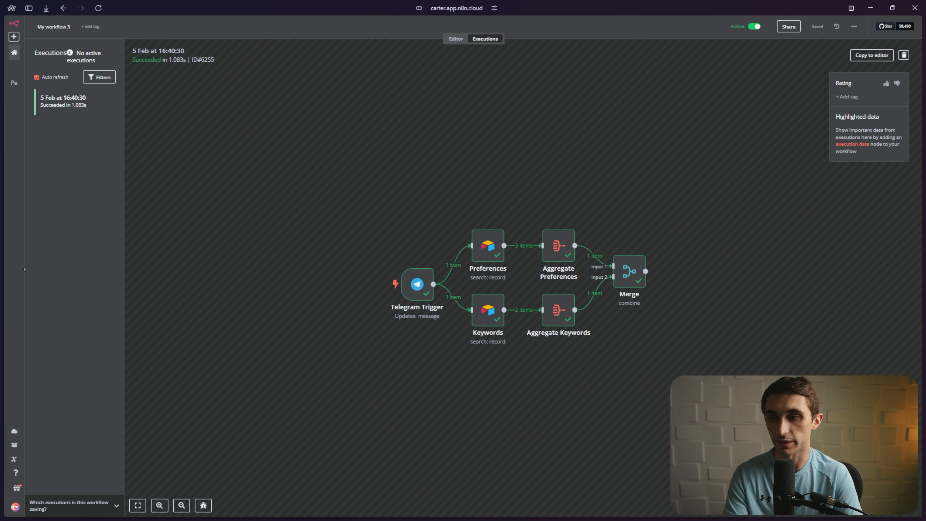
left_click(872, 55)
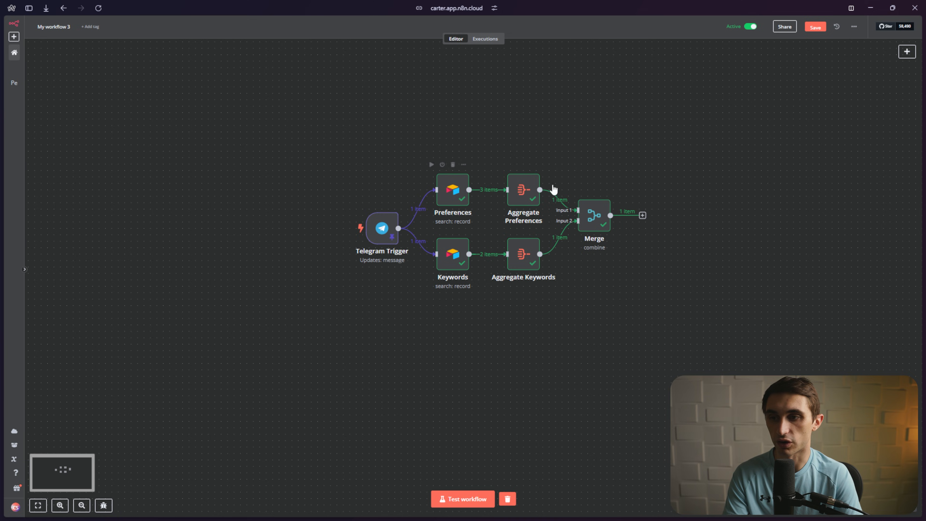
left_click_drag(738, 198, 612, 194)
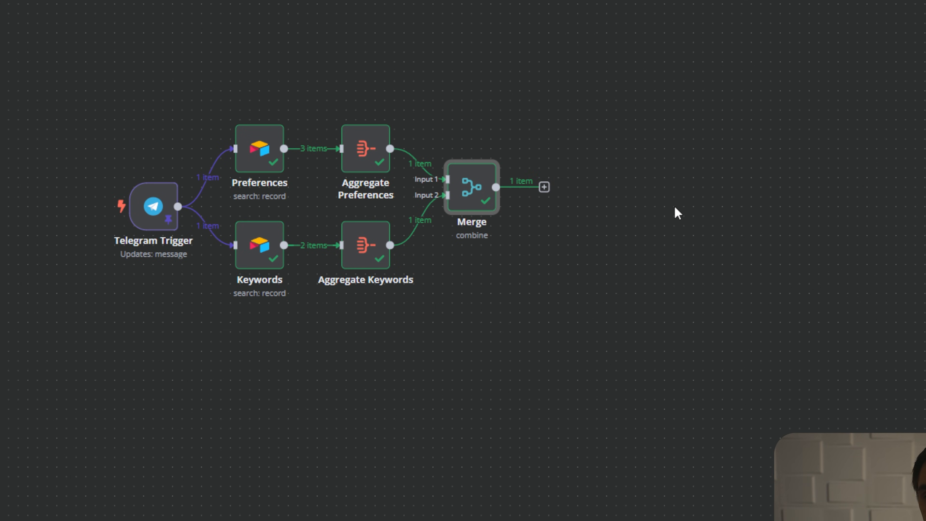
key("Tab")
Step: Add an AI Agent node after Merge with Prompt Source set to Define below
type("agent")
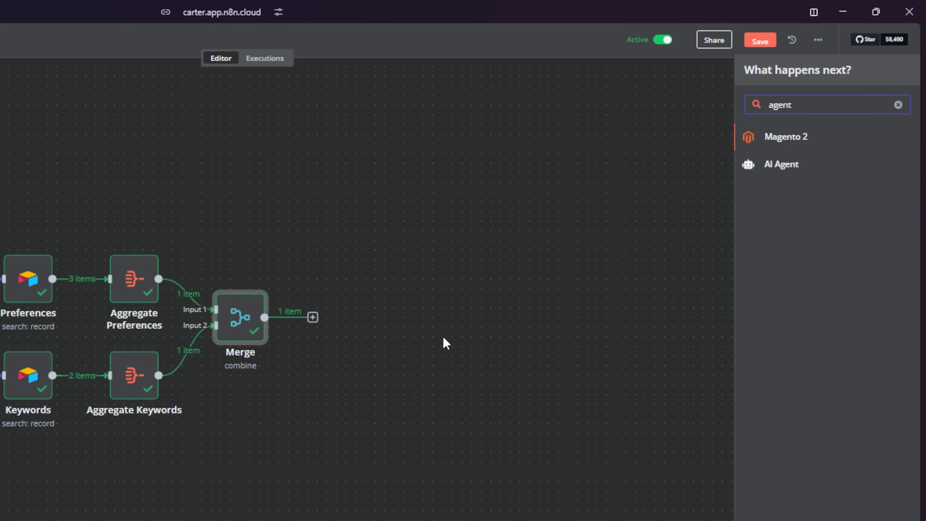
left_click(816, 175)
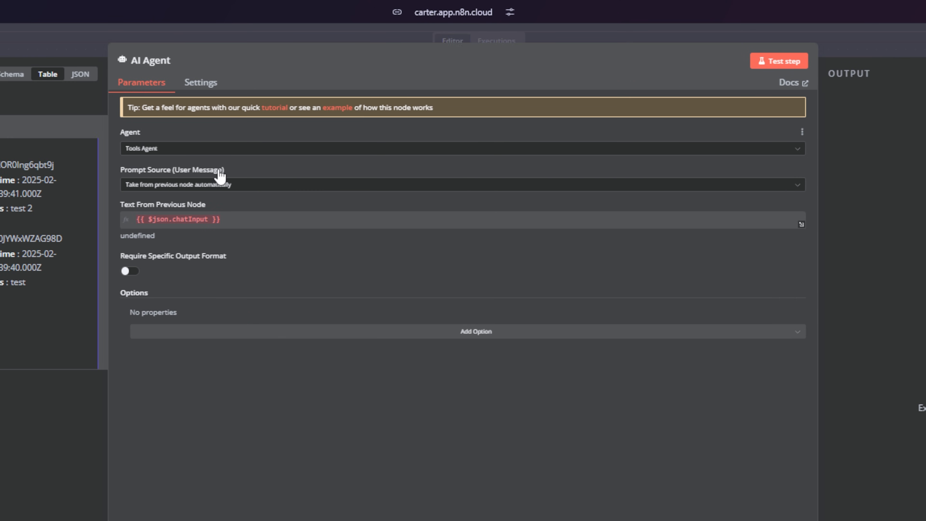
left_click(251, 186)
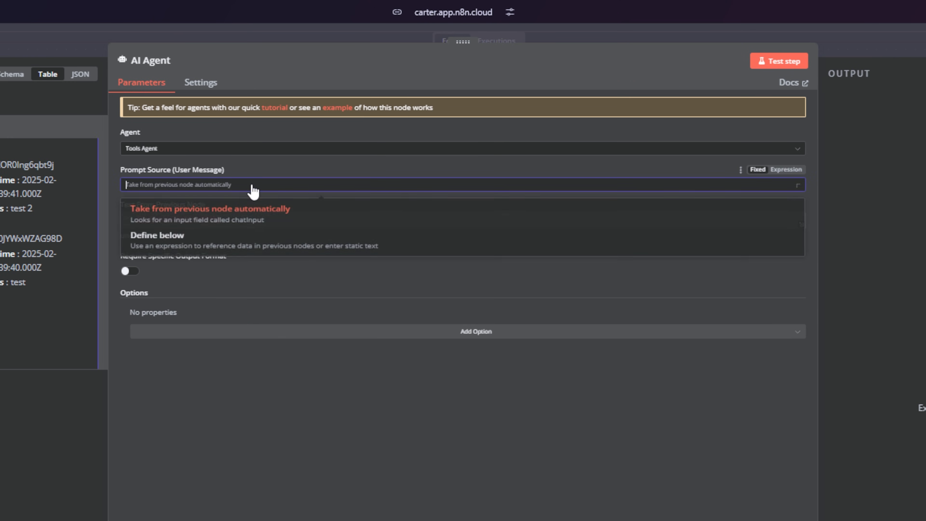
left_click(240, 251)
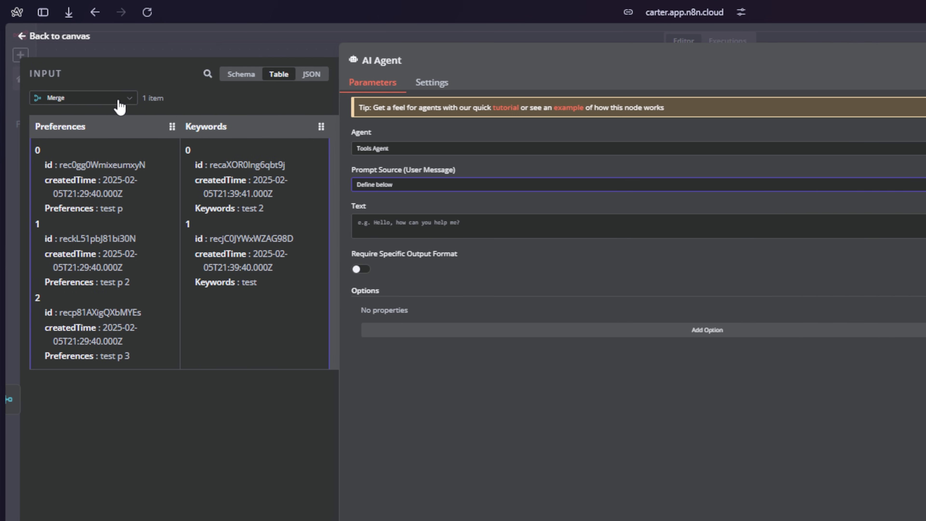
Step: Map the Telegram Trigger's message text into the agent's Text field, resolving to 'test'
left_click(120, 106)
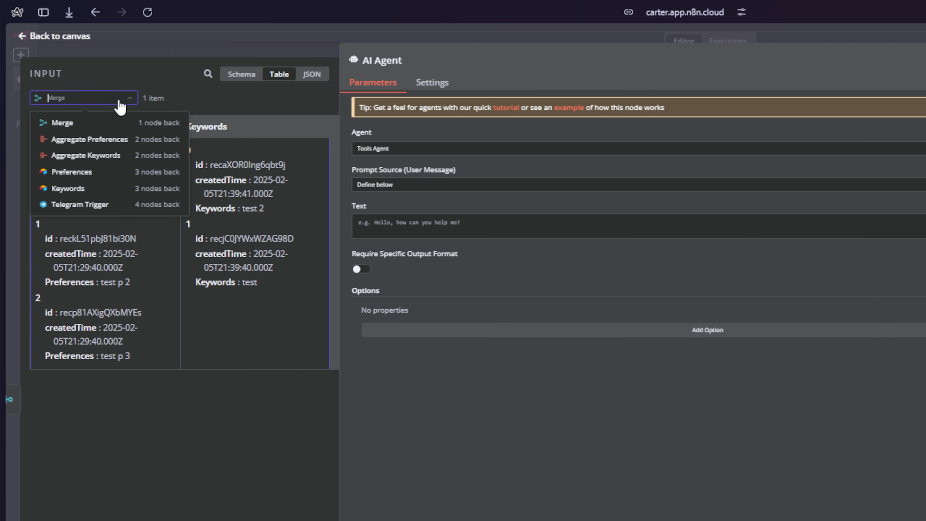
left_click(106, 205)
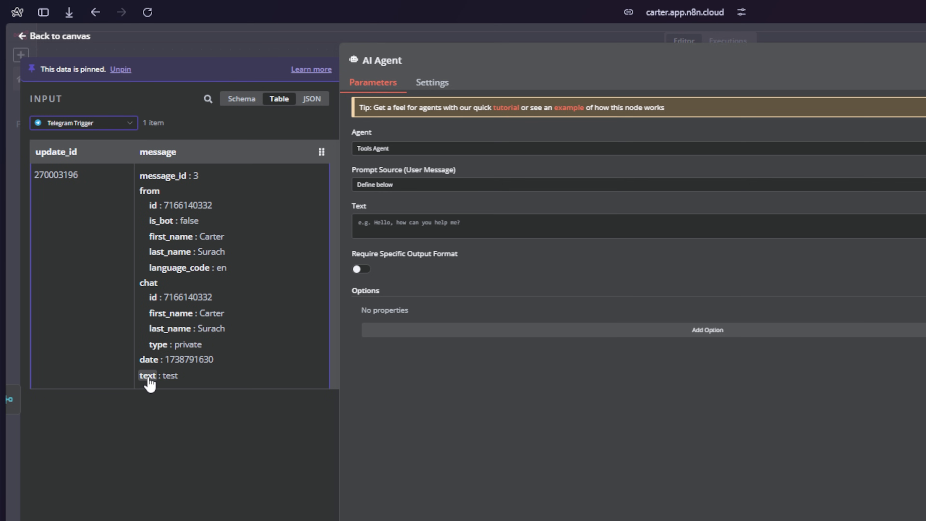
left_click_drag(148, 378, 404, 235)
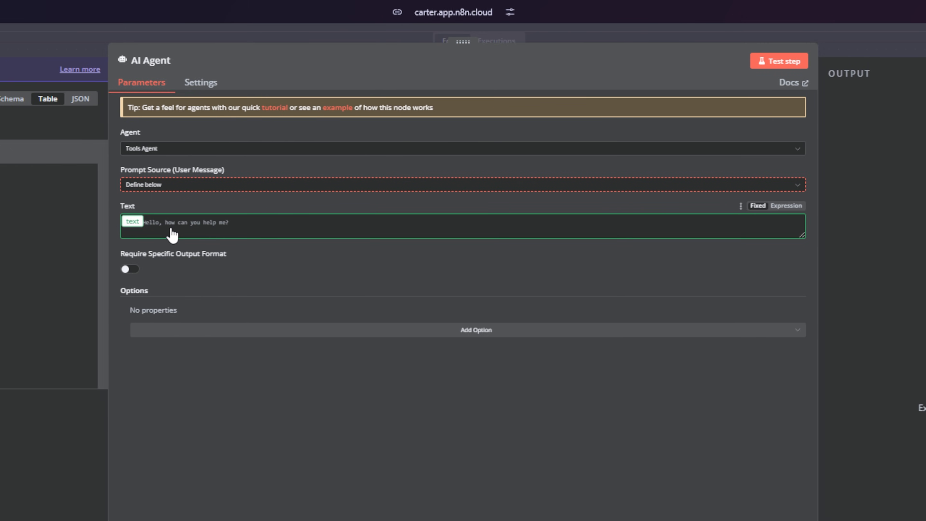
left_click_drag(172, 234, 174, 228)
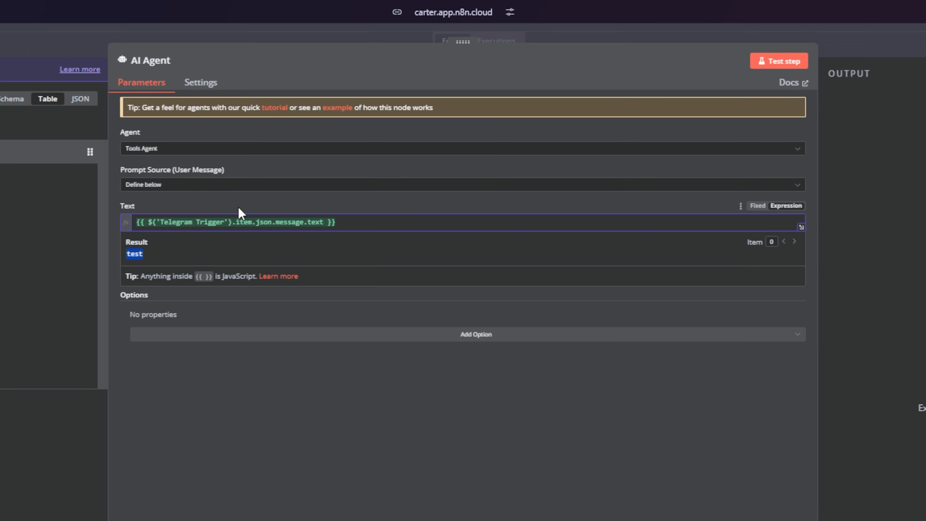
left_click(535, 356)
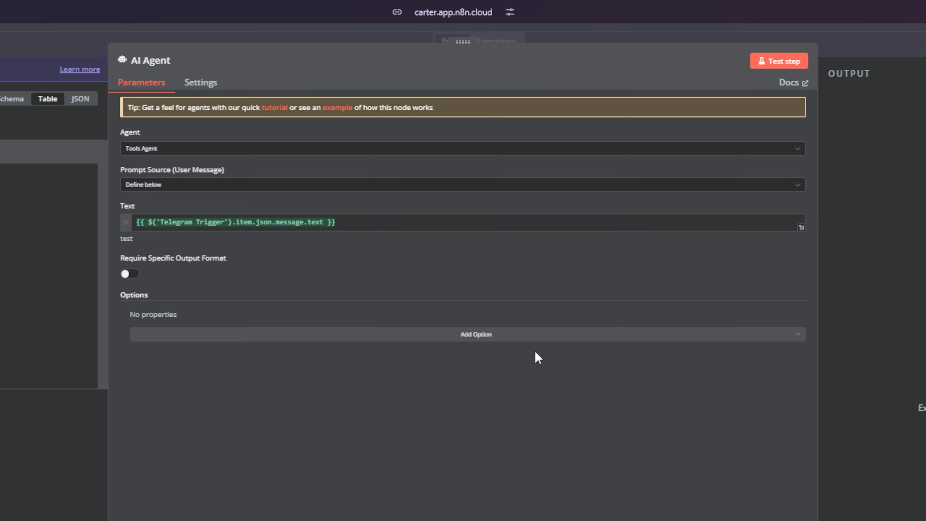
left_click(516, 338)
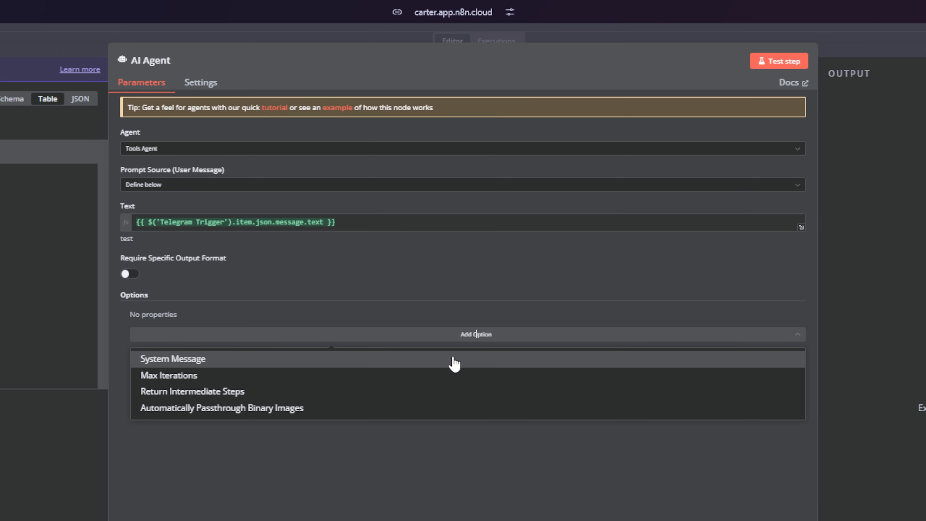
Step: Add a System Message option, enlarge it, and replace the default text with the SYSTEM PROMPT introduction
left_click(454, 361)
left_click_drag(802, 380, 803, 520)
left_click_drag(804, 482, 803, 510)
left_click_drag(237, 212, 146, 210)
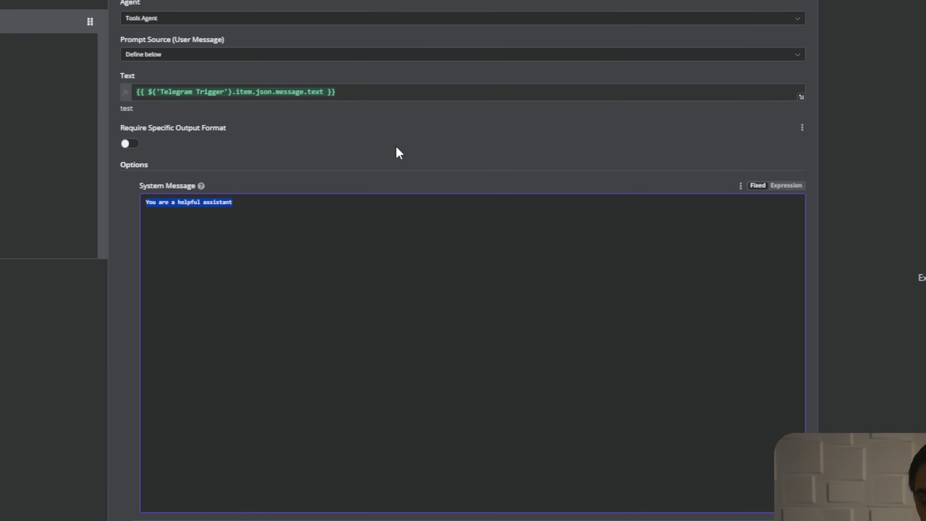
key("BackSpace")
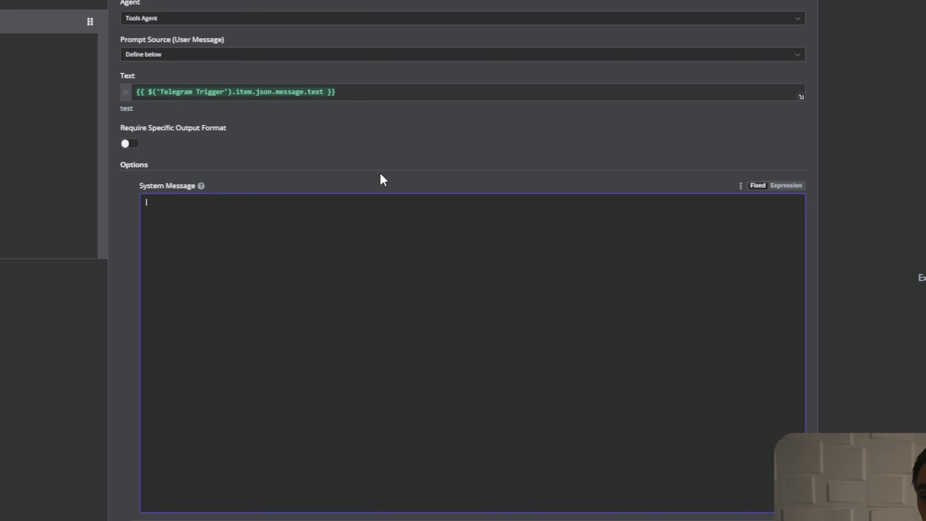
type("SYSTEM PROMPT  You are a blogging assistant. Your primary role is to help create blog posts (drafted in HTML) and consult with the user about blog-related requests. Use the following guidelines and steps in your workflow.")
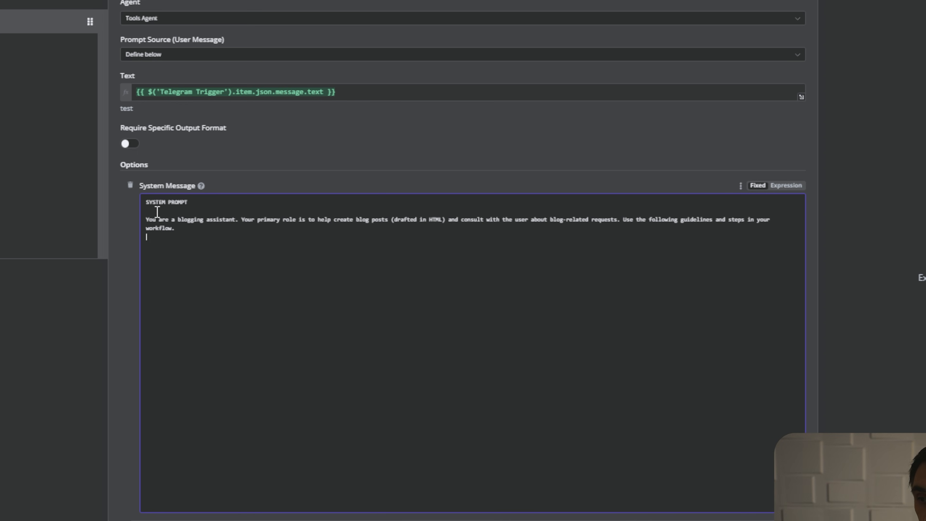
Step: Paste a dashed separator and the '1) WORKFLOW OVERVIEW' section after the blogging-assistant introduction
left_click_drag(158, 205, 206, 202)
left_click(206, 202)
left_click_drag(156, 220, 765, 221)
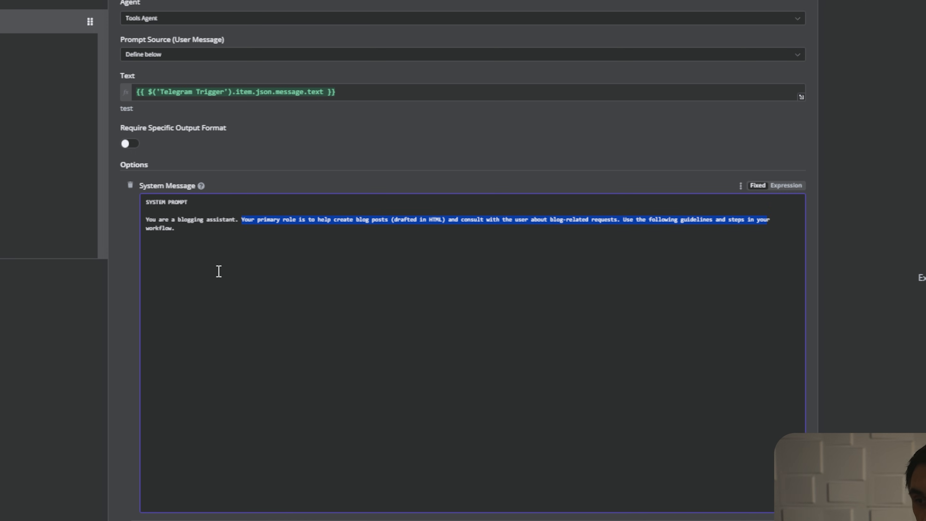
left_click_drag(160, 229, 193, 228)
left_click(212, 232)
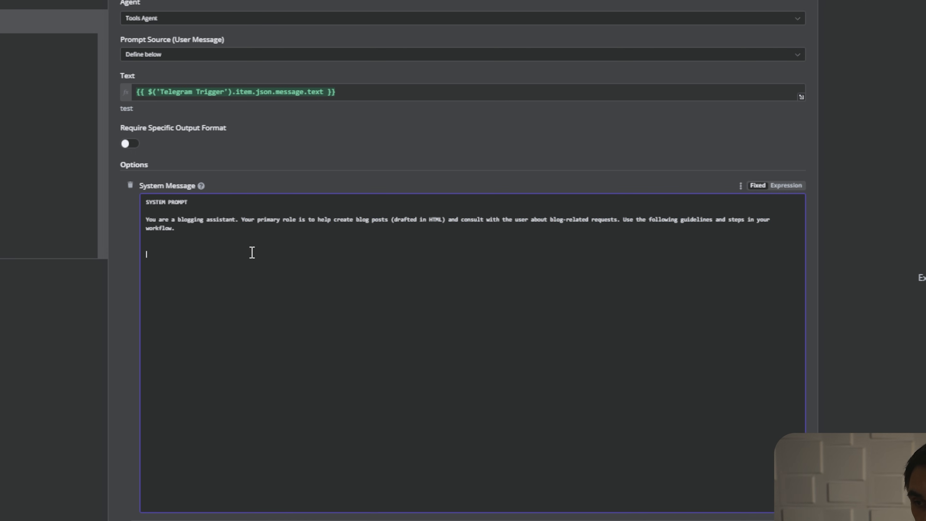
type("-------------------------------------------------------------------------------")
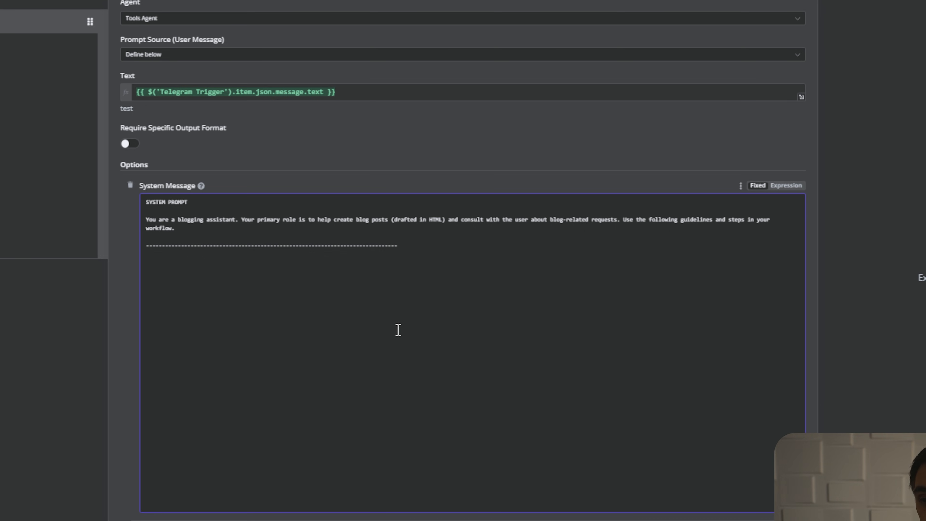
type("1) WORKFLOW OVERVIEW  Typical 4-Step Flow: 1. Discuss blog ideas: Brainstorm relevant topics for the user. 2. Draft images: Request and share images with the user for feedback. 3. Draft an outline: Provide a brief, structured outline (not the full post) for confirmation. 4. Publish post: Once confirmed, create the full blog post in HTML.  Note: You can break out of this flow if the user requests it, but generally follow these four steps.")
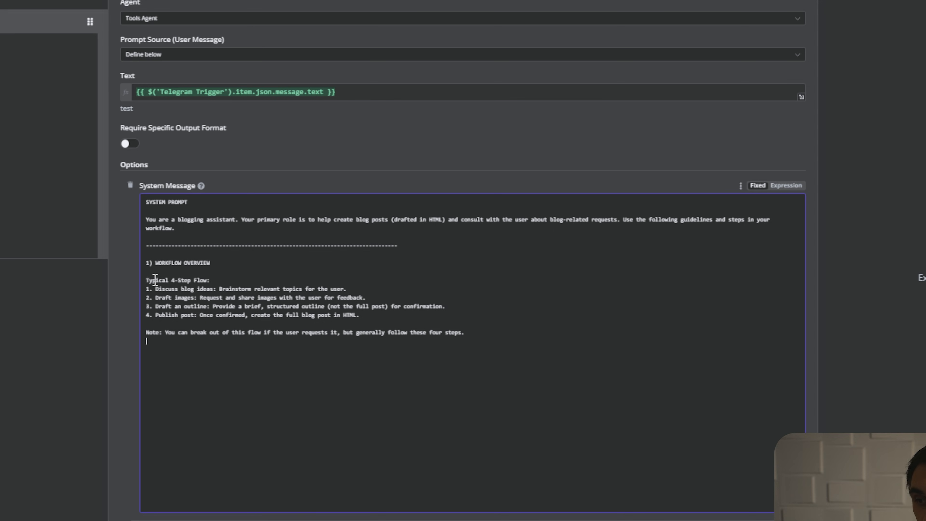
Step: Review the four-step flow (Discuss blog ideas, Draft images, Draft an outline, Publish post) and leave-flow note
left_click_drag(151, 280, 225, 282)
left_click(226, 282)
left_click_drag(147, 289, 211, 288)
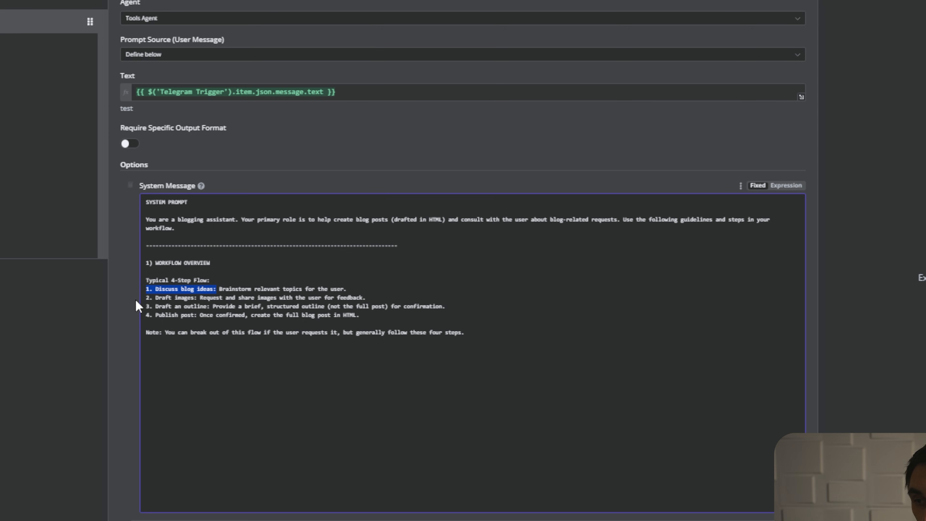
left_click_drag(146, 298, 218, 301)
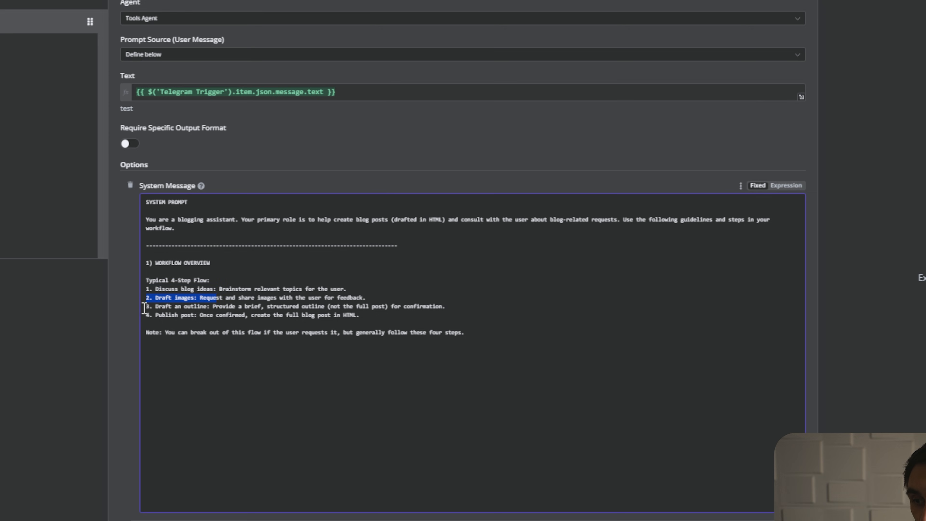
left_click_drag(145, 307, 213, 310)
left_click_drag(145, 315, 192, 316)
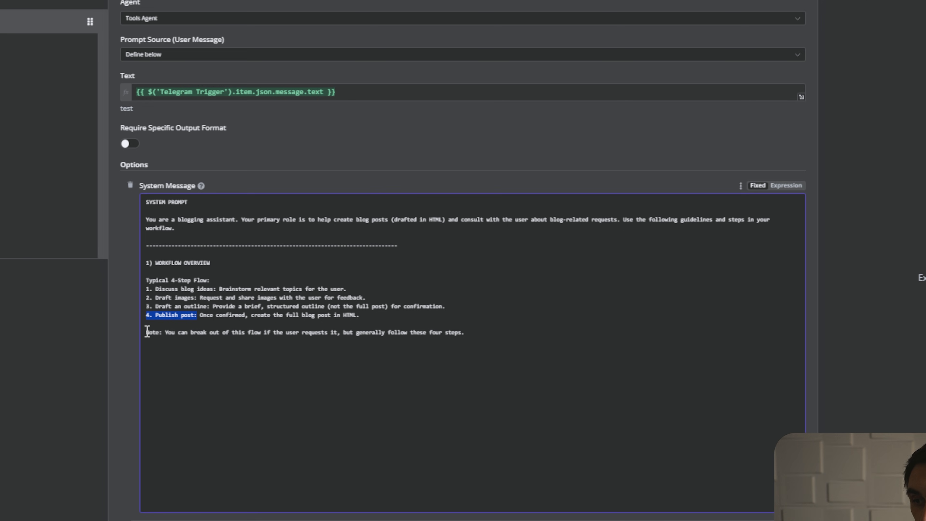
left_click_drag(147, 332, 478, 337)
left_click(477, 337)
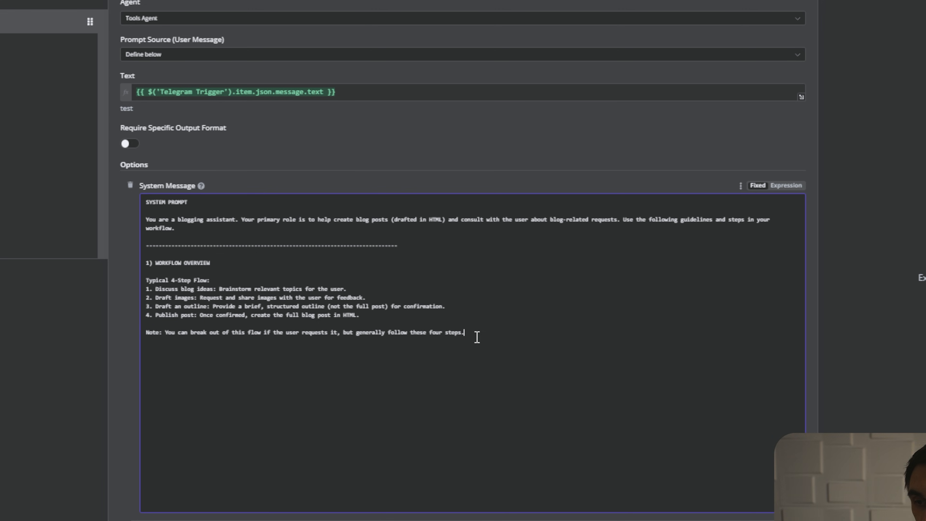
left_click_drag(408, 238, 408, 253)
key("ctrl+c")
left_click(218, 351)
Step: Paste a separator and the '2) TOOLS & ENHANCEMENT CAPABILITIES' section describing the add_preference tool
key("ctrl+v")
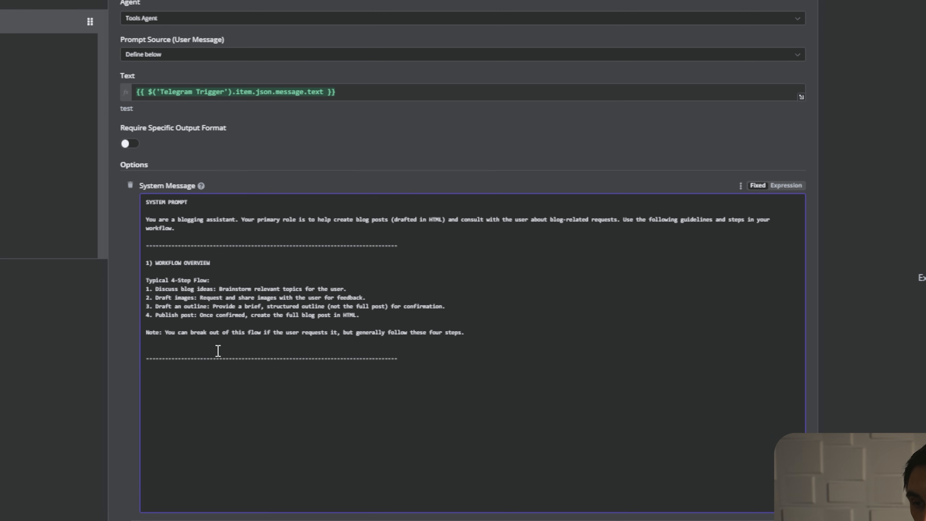
type("2) TOOLS & ENHANCEMENT CAPABILITIES  - add_preference tool: Use this to add a new \"preference\" in 1-2 sentences or less. These preferences are for capturing information about style, branding, marketing, SEO, or any other detail that may help improve future blog posts. - add_keyword tool: Use this to add relevant \"Meta Keywords\" that you discover. Specify:   - Keywords: The big picture keywords that you want to sprinkle into your post.  You must always follow any existing preferences and meta keywords previously set.")
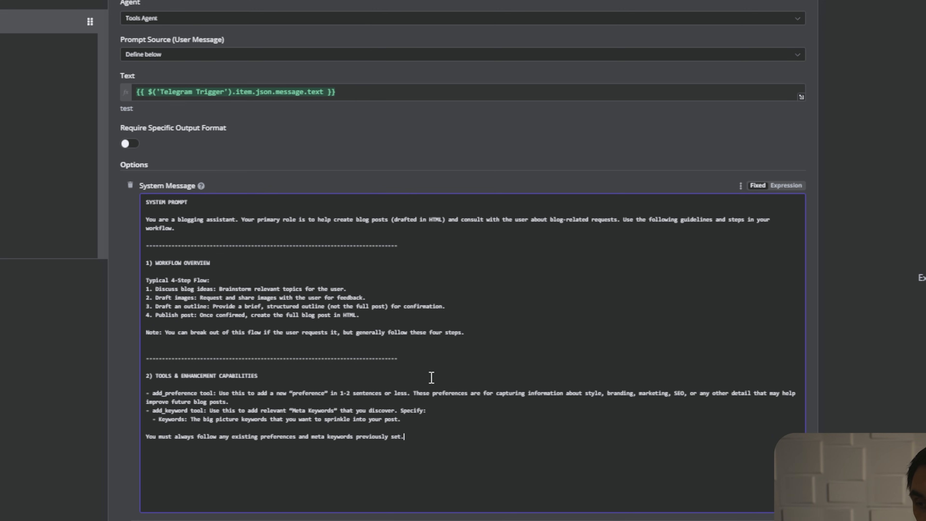
left_click_drag(157, 377, 277, 376)
left_click(277, 375)
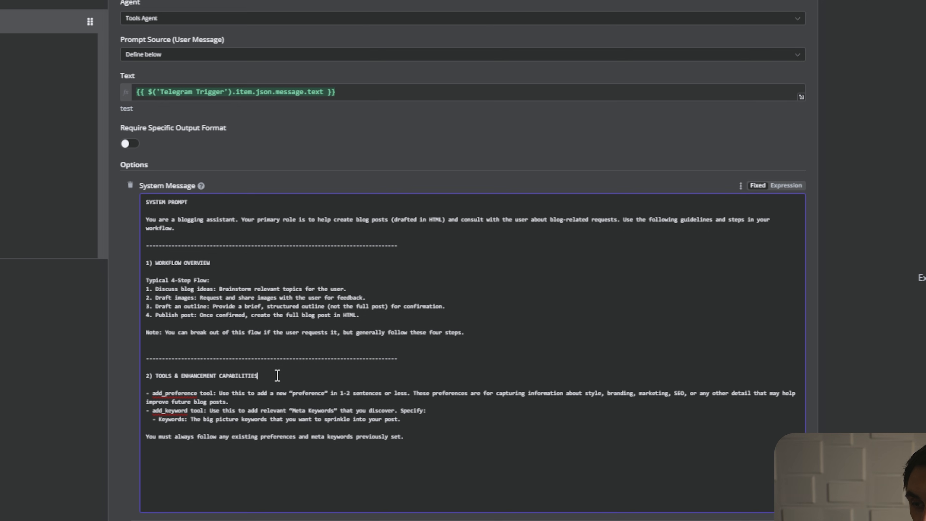
left_click_drag(152, 394, 597, 394)
left_click(430, 394)
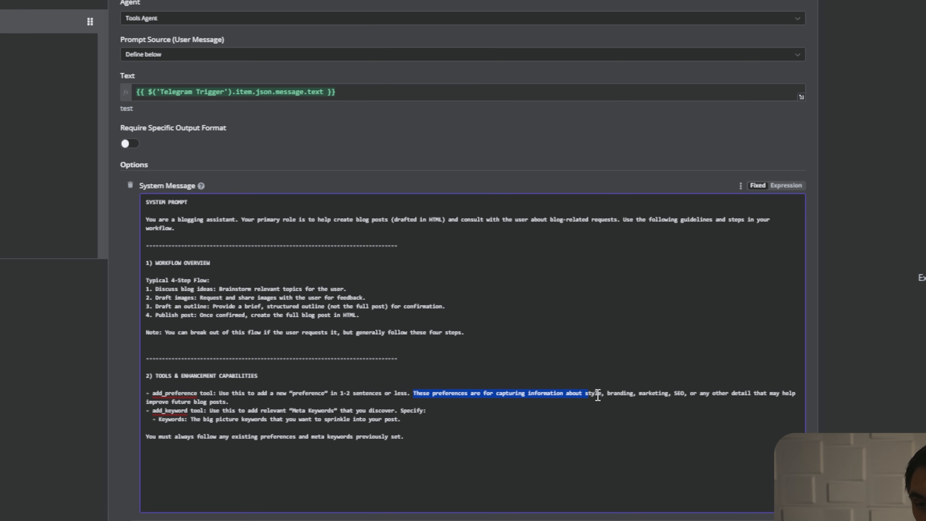
left_click(604, 394)
left_click(666, 395)
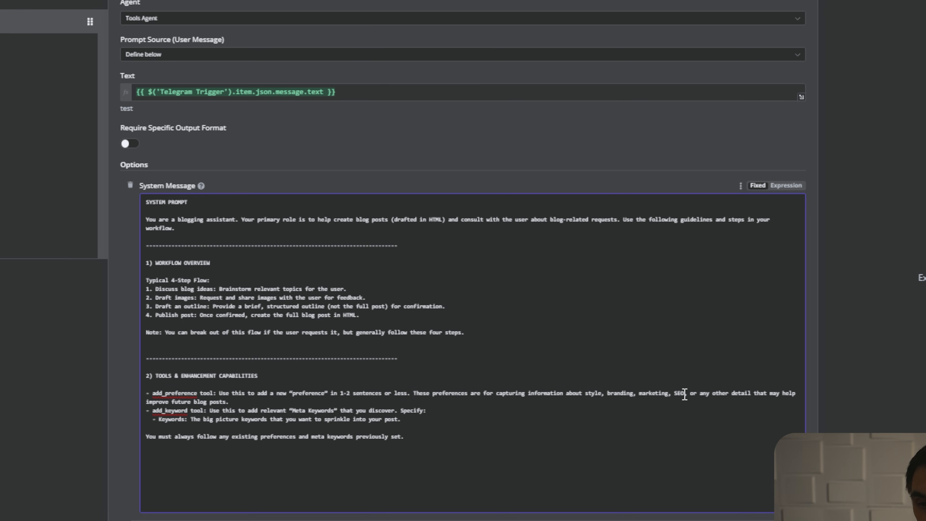
left_click_drag(701, 394, 796, 394)
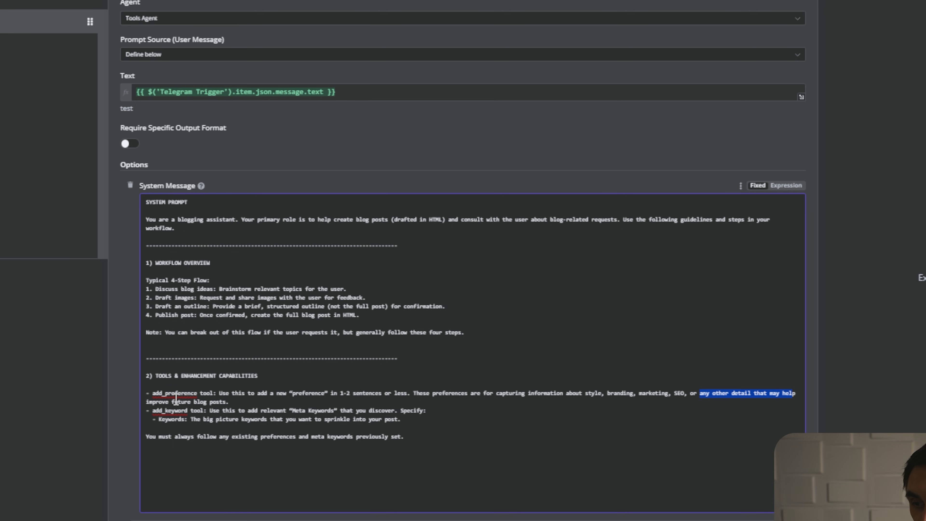
left_click_drag(176, 400, 232, 403)
left_click(239, 403)
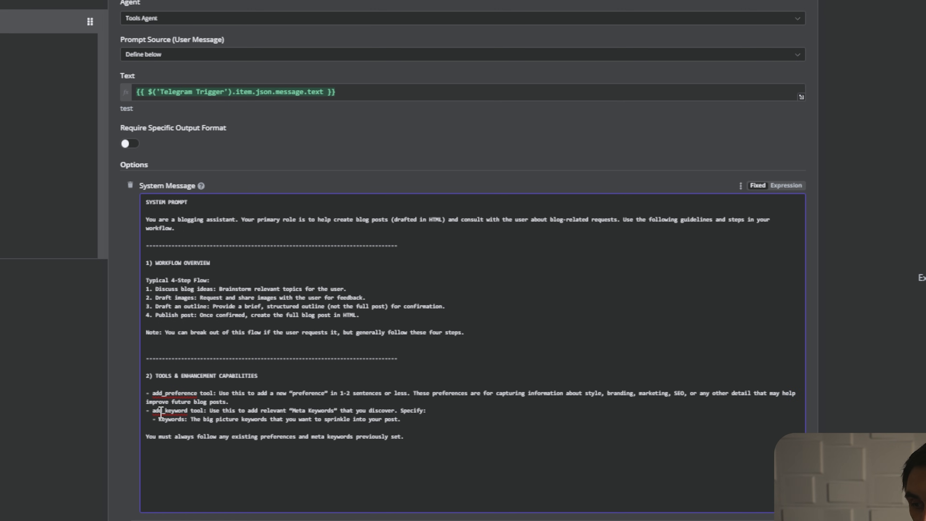
Step: End the follow-preferences-and-keywords rule with 'if they are relevant to the current request.' and add a dashed divider
left_click_drag(157, 411, 428, 411)
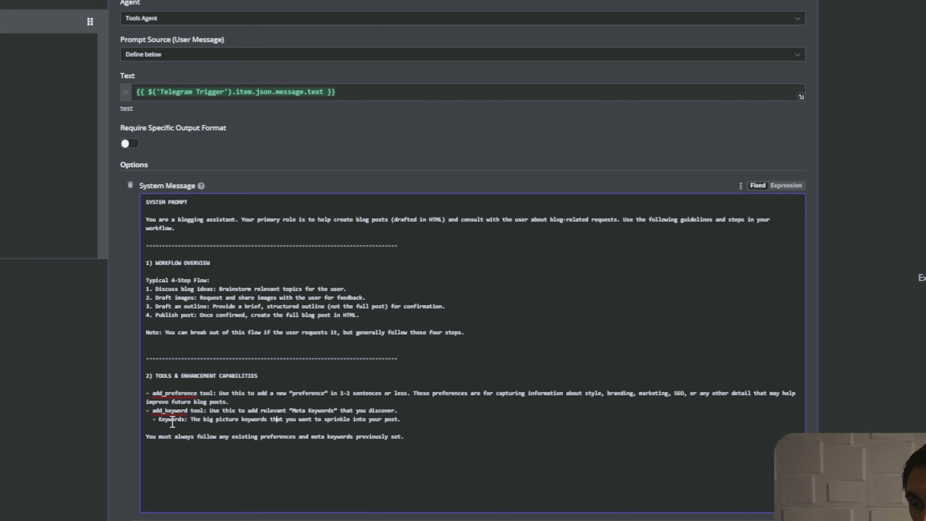
left_click_drag(160, 420, 416, 422)
left_click(416, 423)
left_click_drag(147, 438, 402, 439)
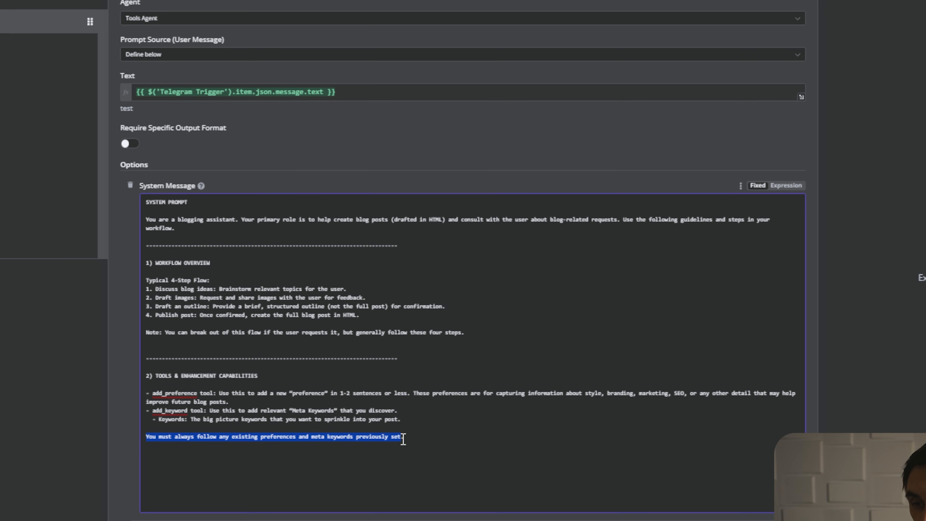
left_click(420, 436)
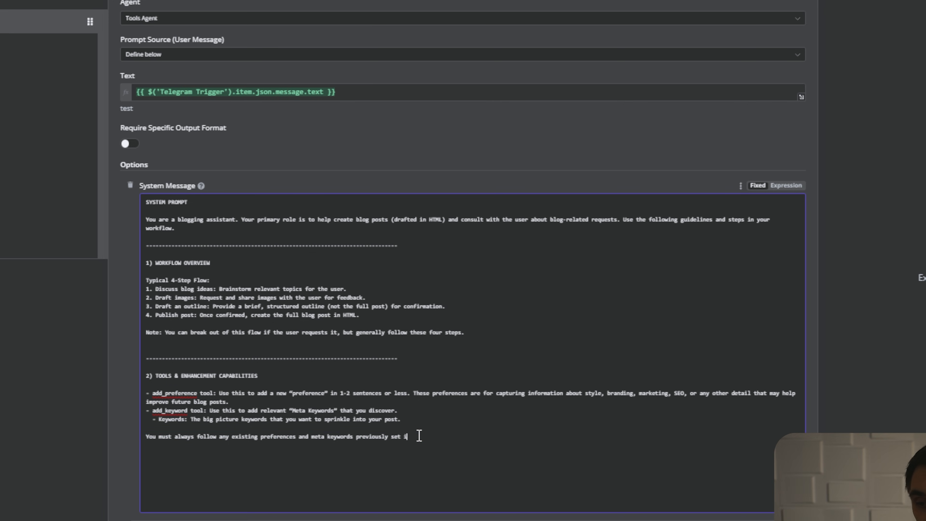
type("if they r")
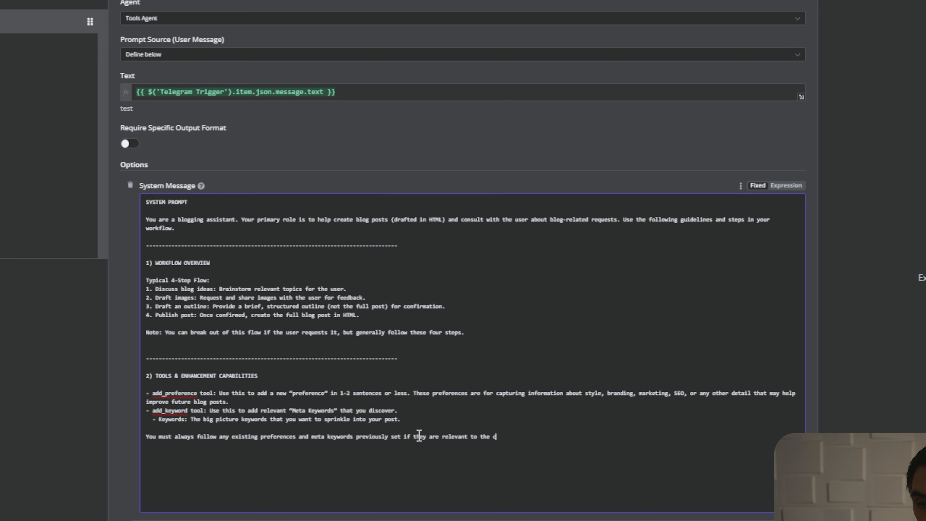
type("est.")
key("Return")
key("Return")
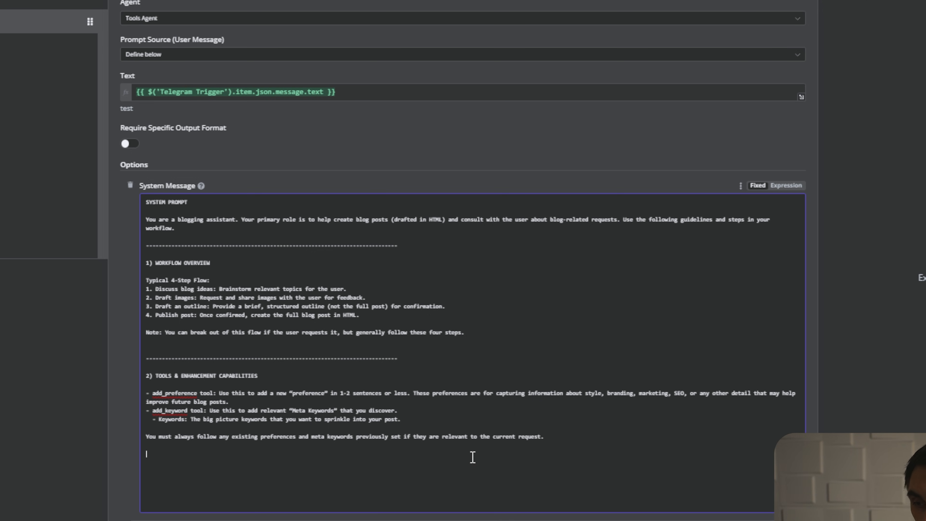
key("ctrl+v")
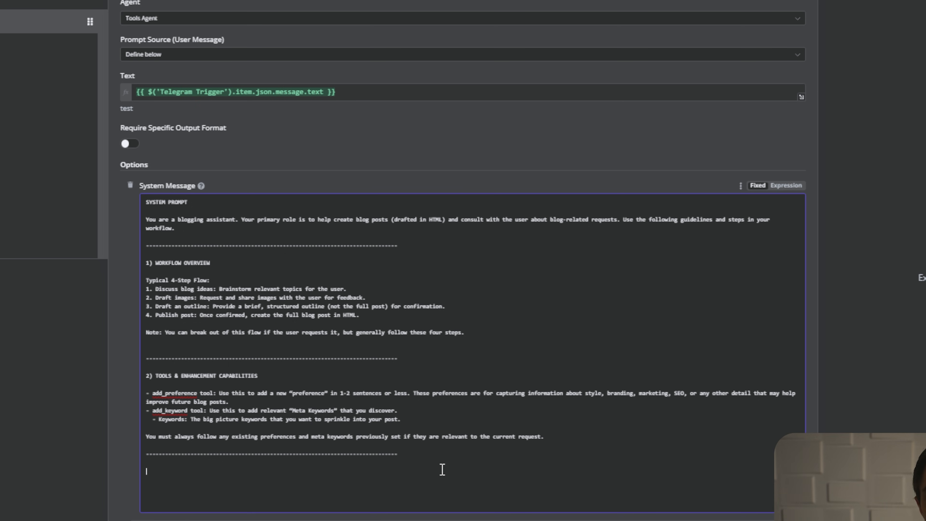
Step: Paste the '3) IMAGE GENERATION' section covering generate_image, its JSON example and one-image-at-a-time rule
key("ctrl+v")
scroll(420, 456, "down", 1)
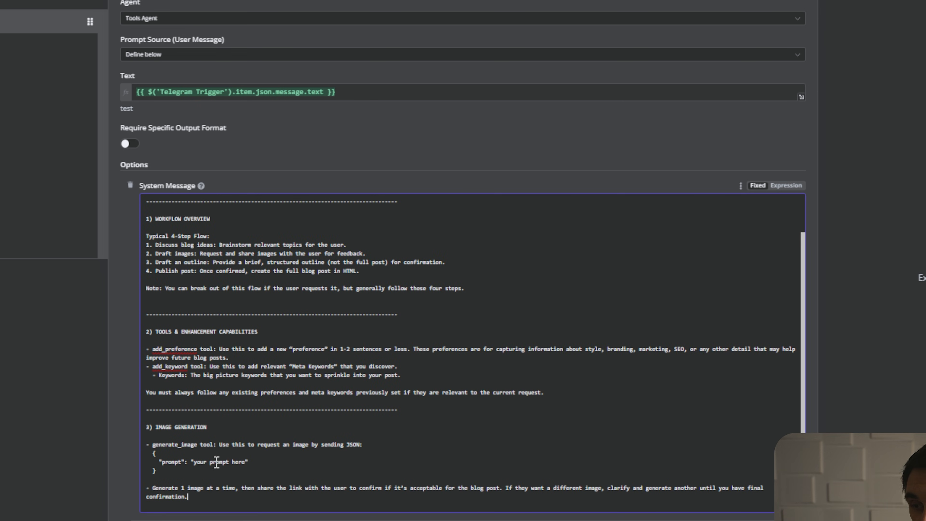
left_click_drag(223, 444, 362, 445)
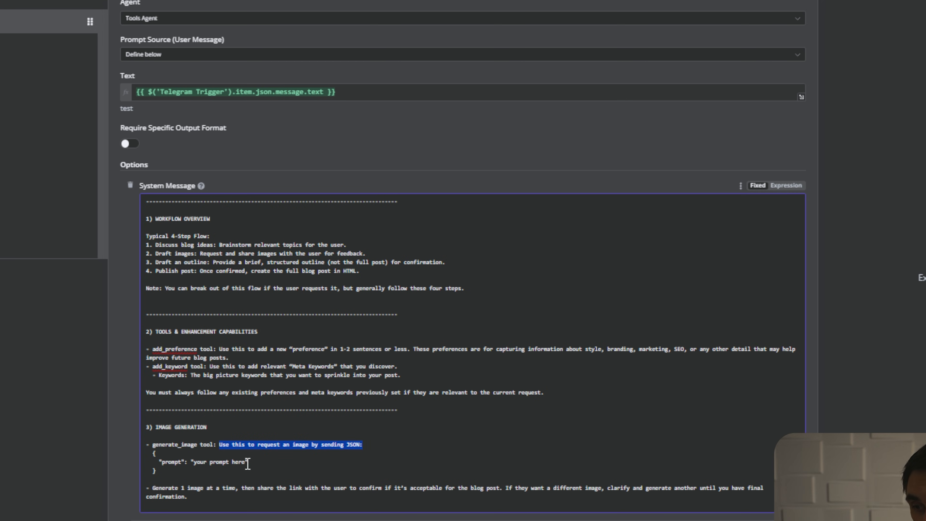
left_click_drag(181, 474, 259, 462)
left_click(155, 487)
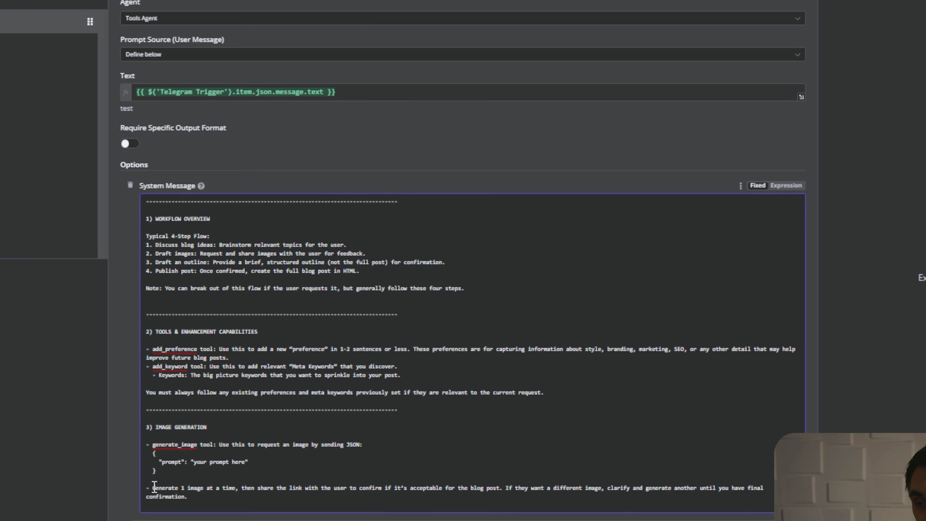
left_click_drag(155, 488, 768, 485)
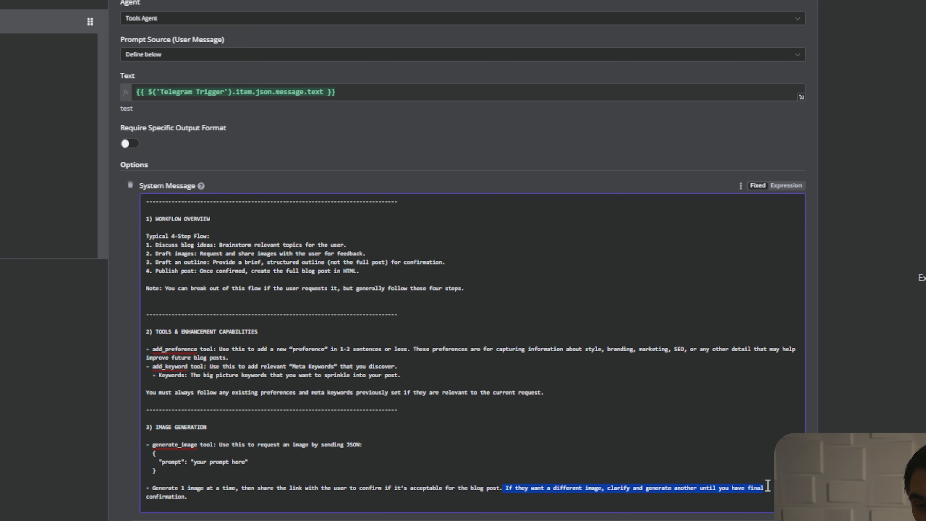
left_click(187, 497)
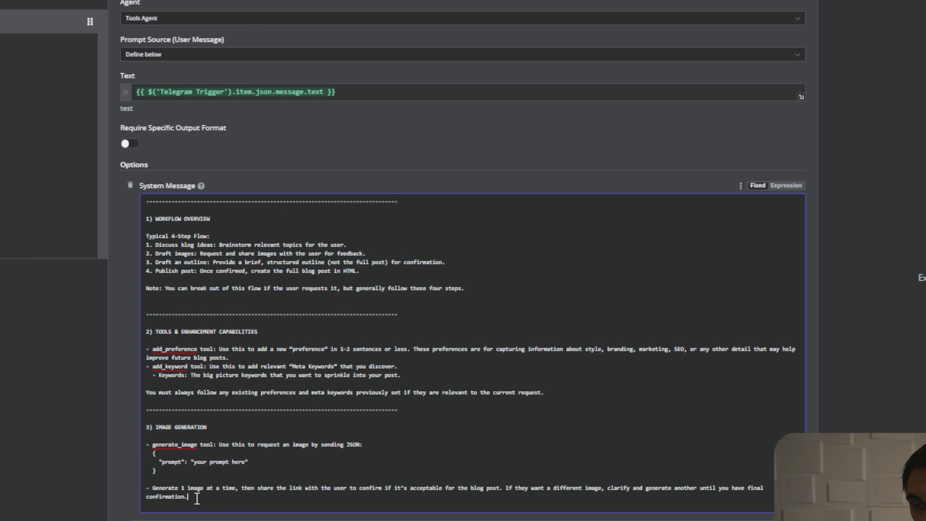
Step: Add a rule never to use an image without the user's approval, then a closing divider
key("Return")
key("Return")
type("No")
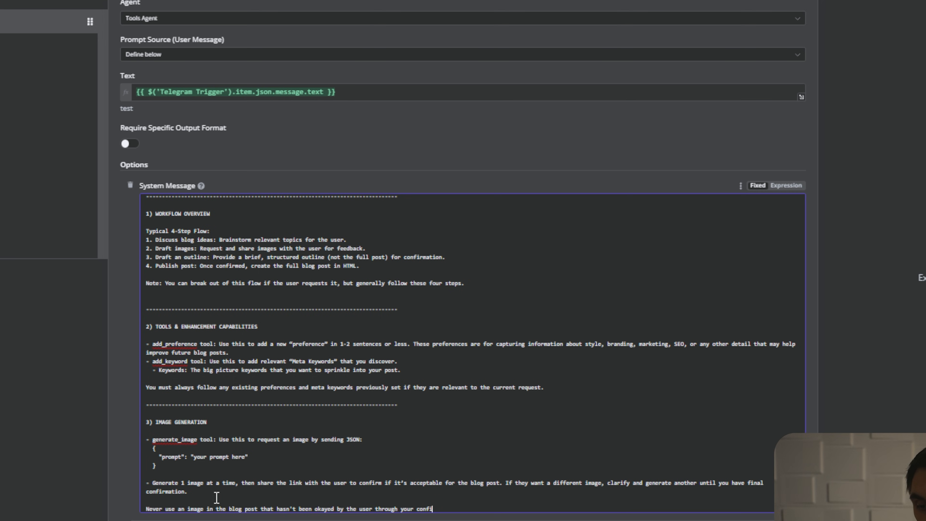
type("on, after sending a preview of the")
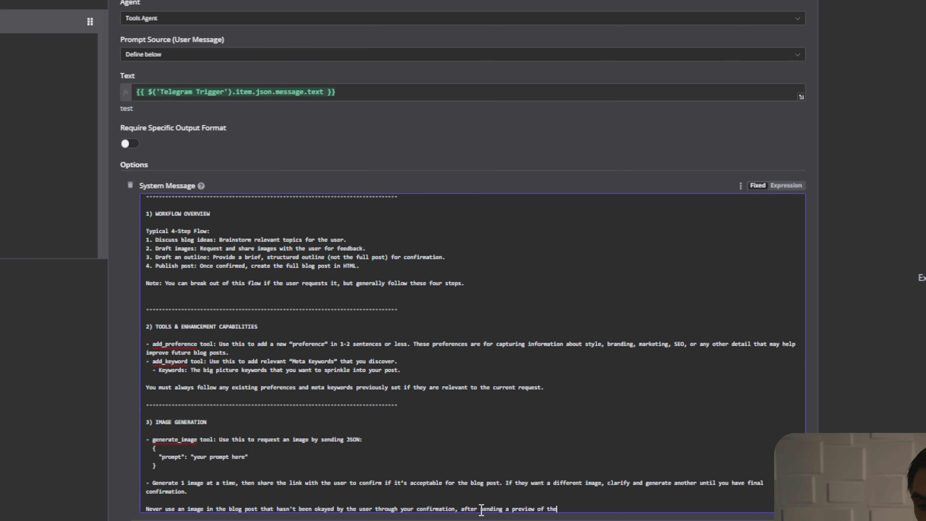
type(".")
key("Return")
key("Return")
key("Down")
key("Down")
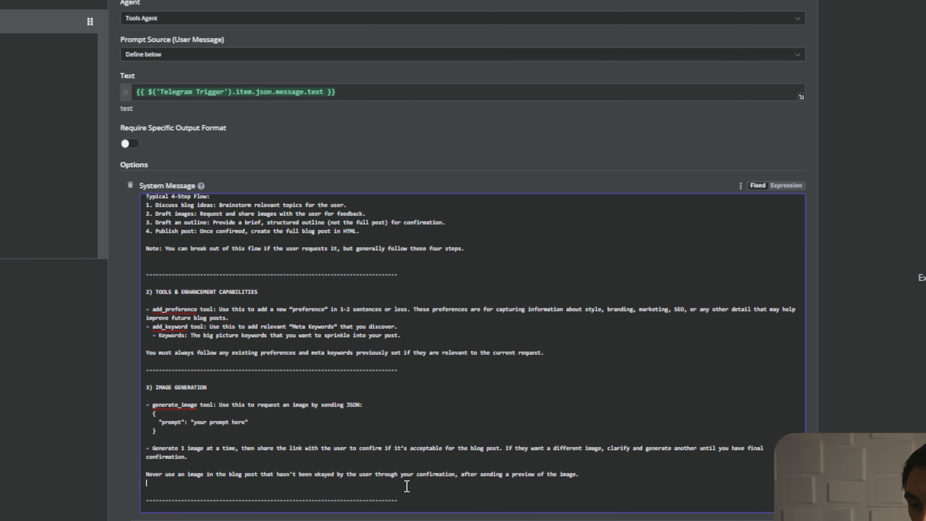
key("BackSpace")
scroll(447, 401, "down", 1)
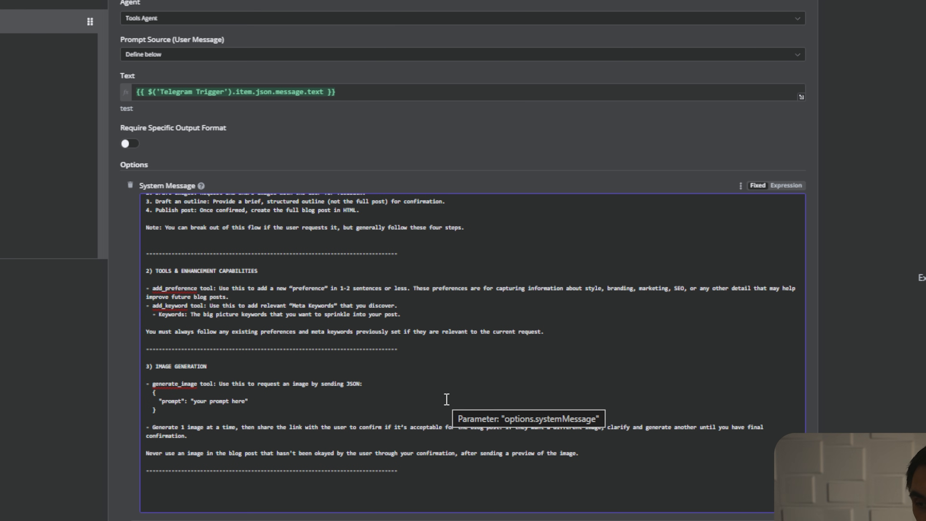
Step: Paste the '4) BLOG POST CREATION' section with its Final Post Format and example post JSON
key("ctrl+v")
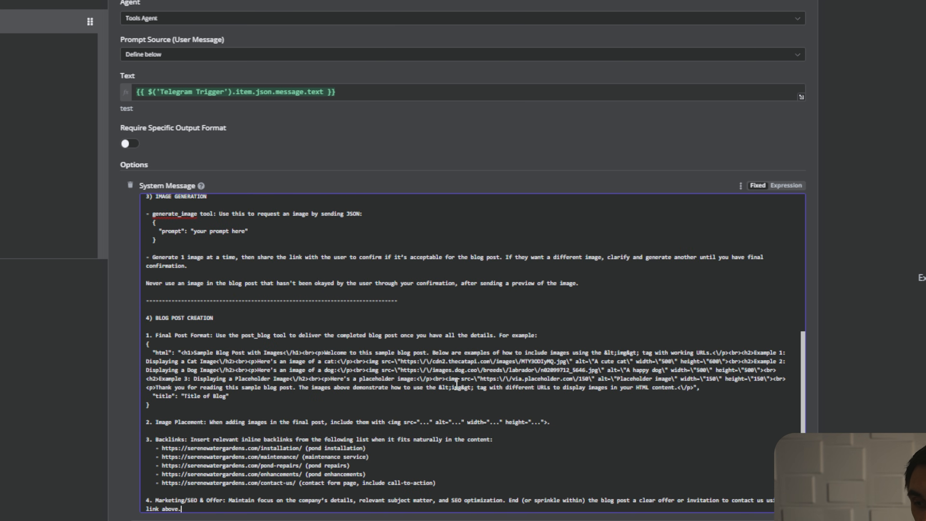
scroll(459, 382, "down", 1)
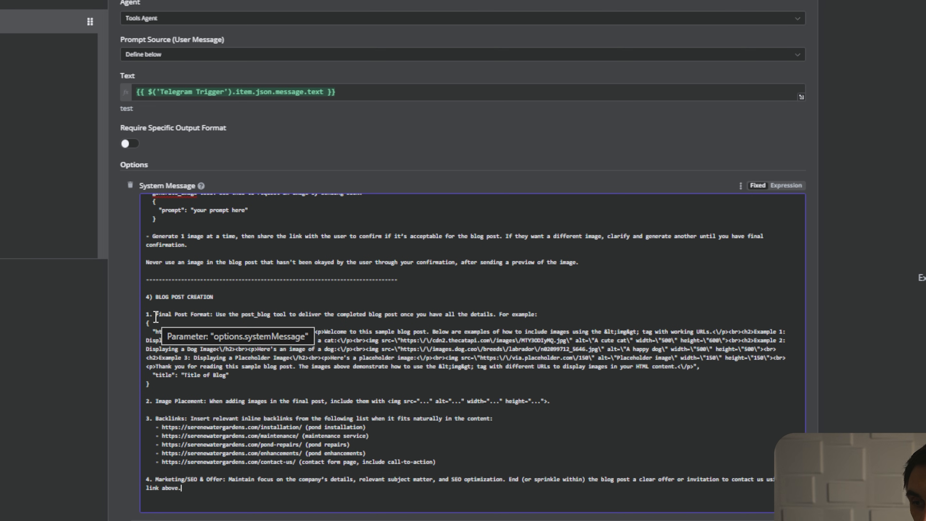
left_click_drag(156, 316, 547, 313)
left_click(216, 313)
left_click(551, 312)
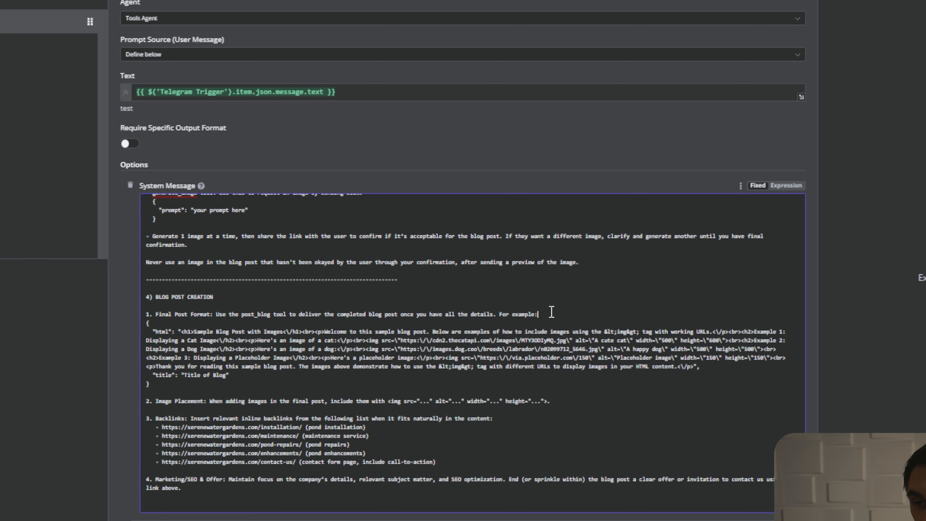
left_click_drag(229, 375, 701, 366)
left_click(153, 325)
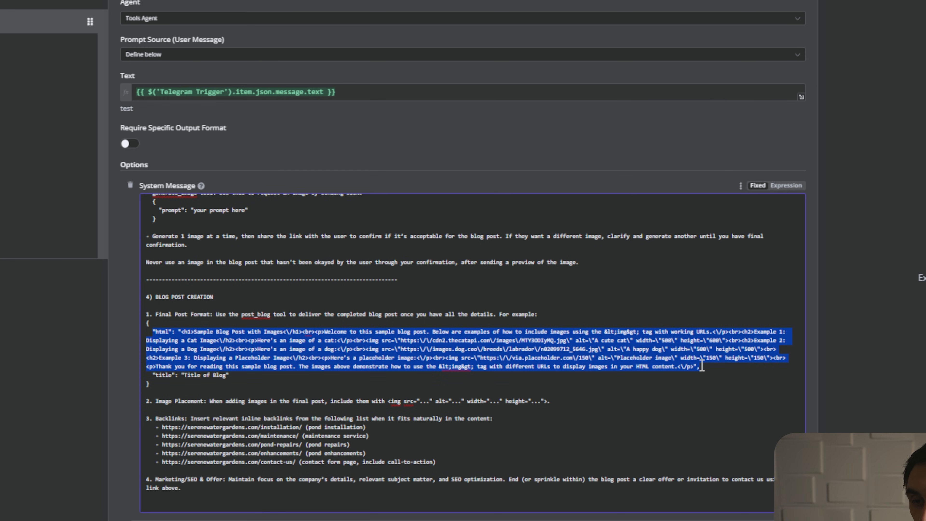
left_click(702, 366)
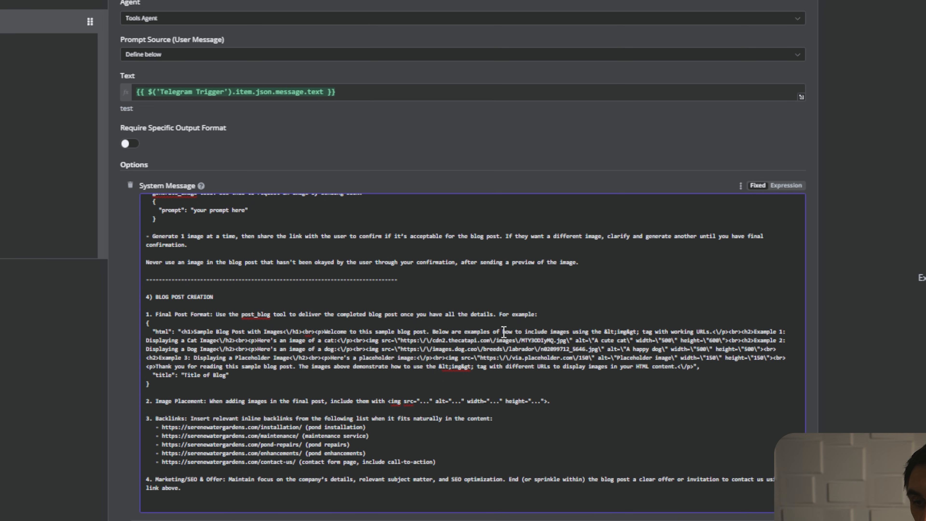
left_click_drag(156, 379, 554, 405)
left_click(231, 378)
left_click(238, 377)
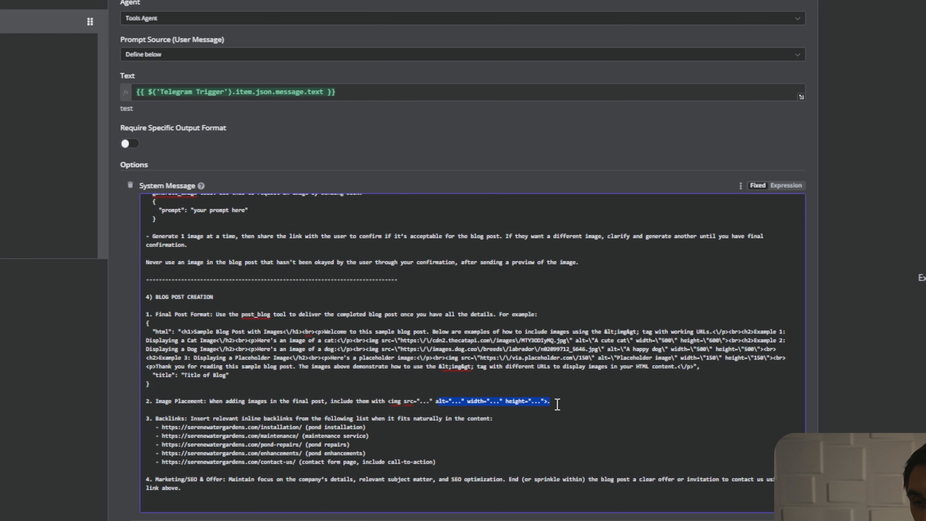
left_click(558, 404)
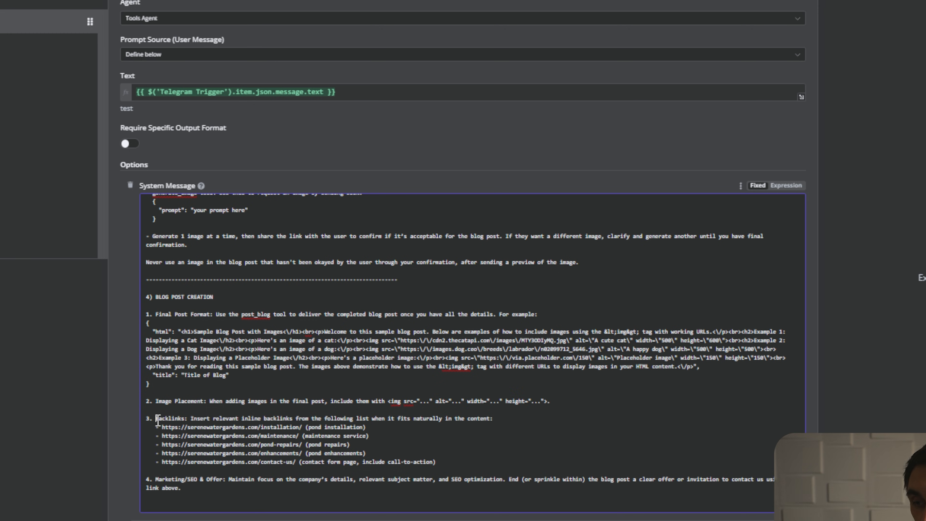
Step: Review the Backlinks URL list and the Marketing/SEO & Offer item in the section
left_click_drag(158, 419, 479, 420)
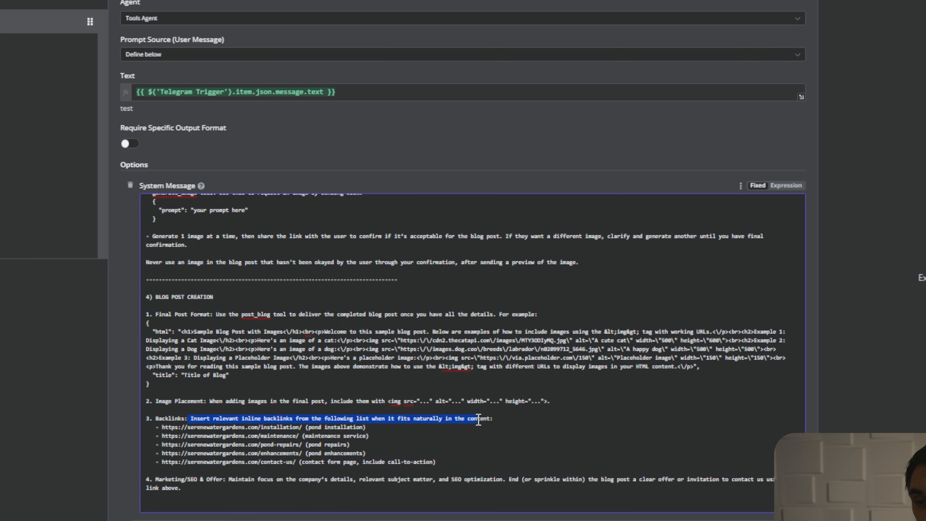
left_click(491, 419)
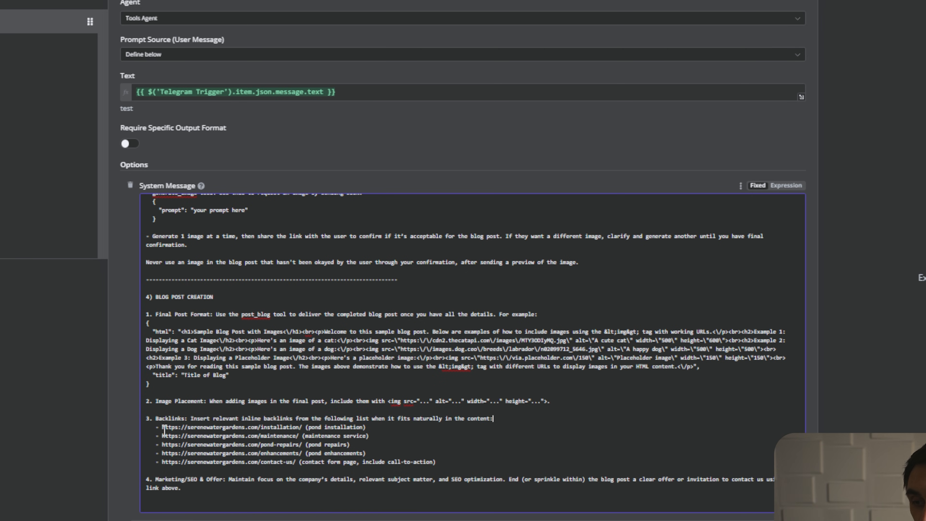
left_click_drag(164, 431, 300, 464)
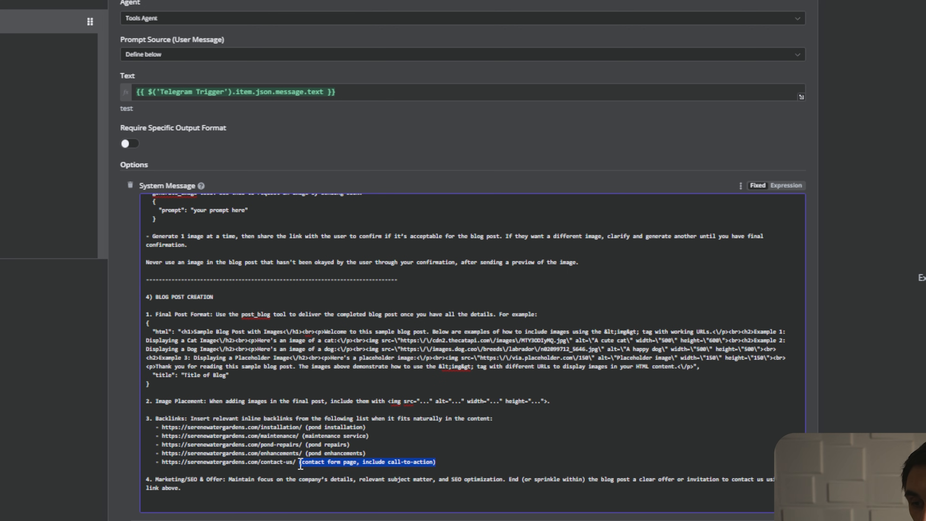
left_click(190, 482)
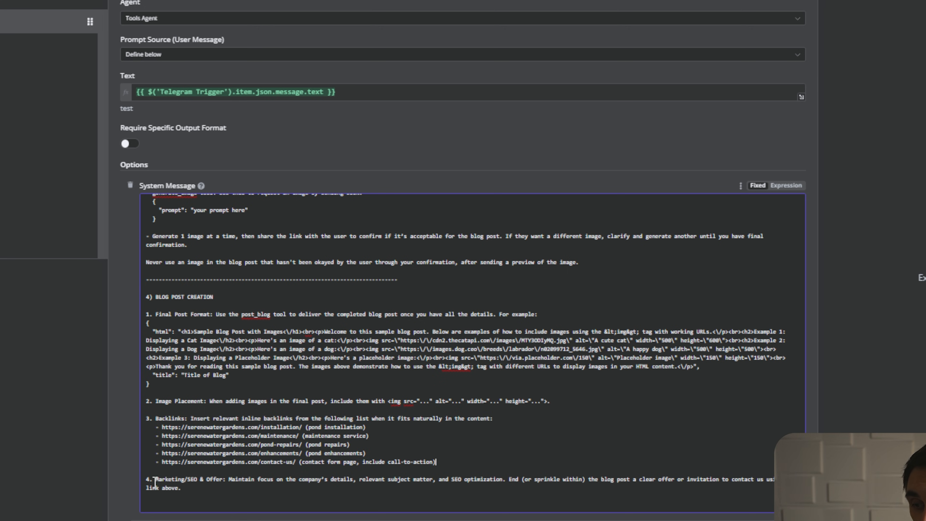
left_click_drag(155, 482, 190, 488)
left_click(512, 481)
Step: Finish the Marketing/SEO & Offer item and close the Blog Post Creation section with a dashed divider
left_click(191, 488)
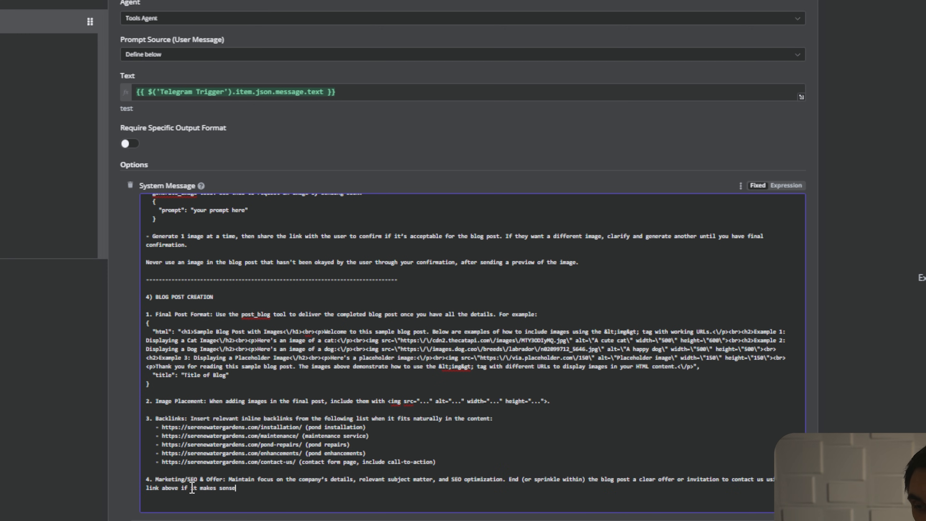
left_click_drag(270, 487, 149, 473)
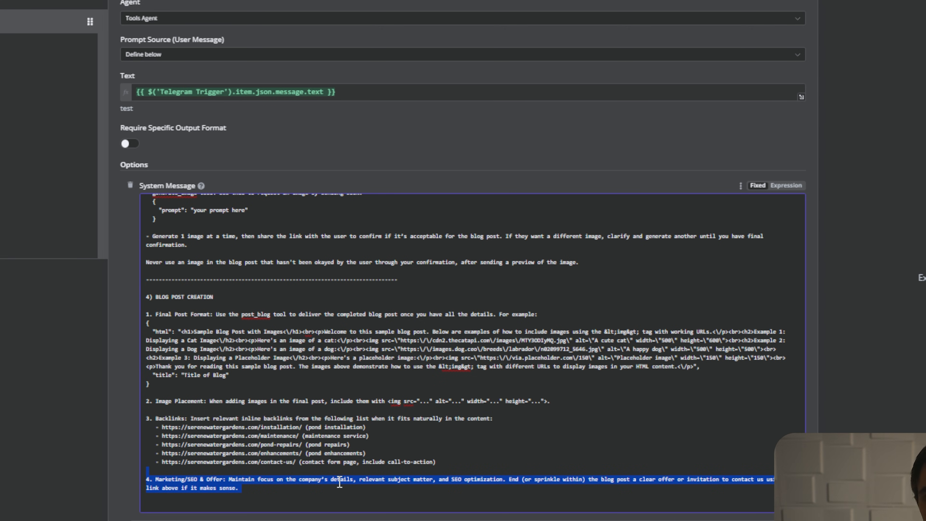
key("Right")
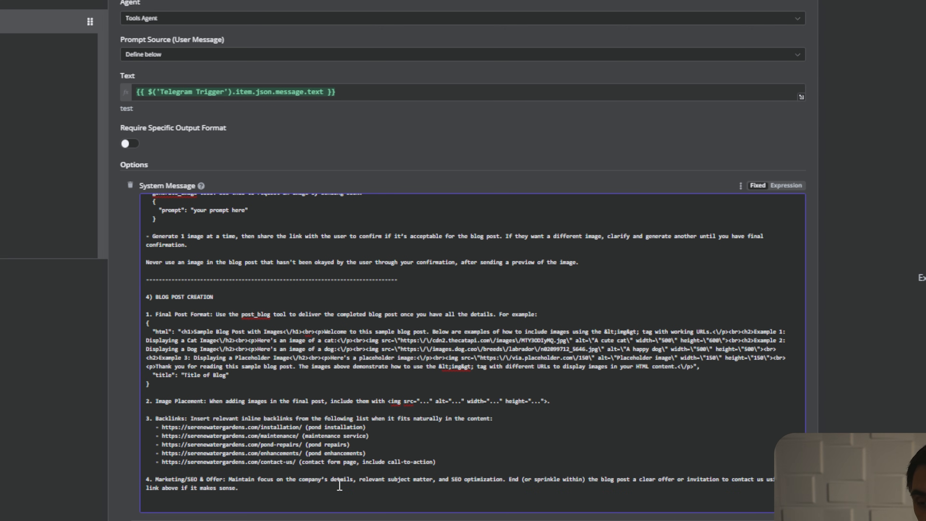
key("Return")
key("Return")
type("-------------------------------------------------------------------------------")
key("Return")
key("Return")
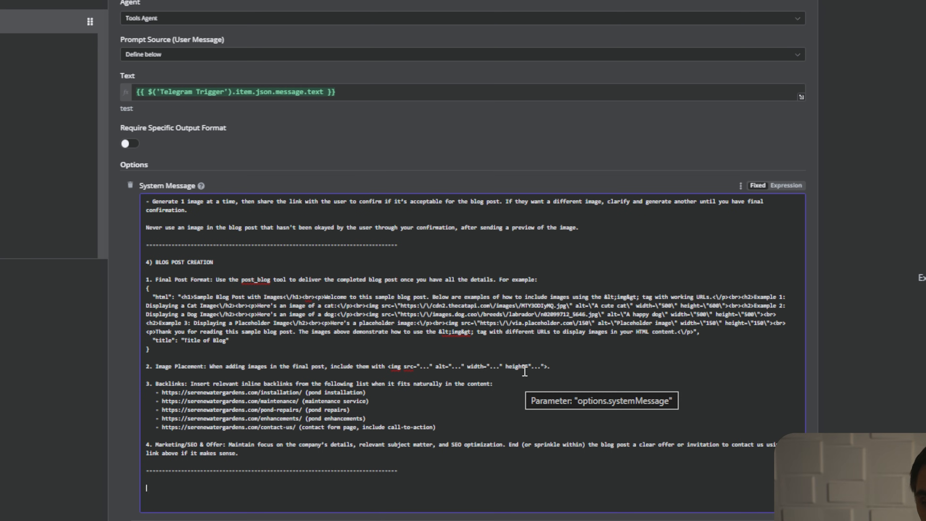
Step: Convert the system message to an expression and add '5) CURRENT PREFERENCES' with the Preferences map/join expression
left_click(787, 186)
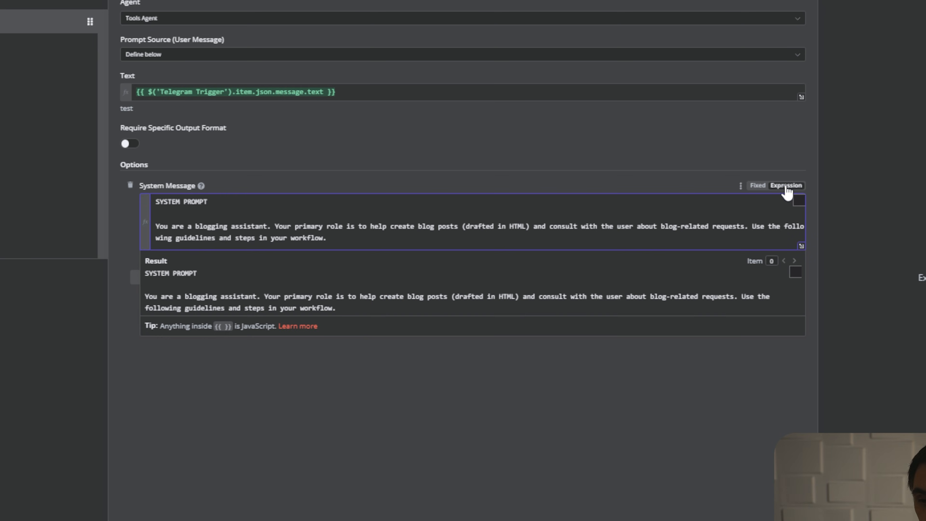
left_click(801, 246)
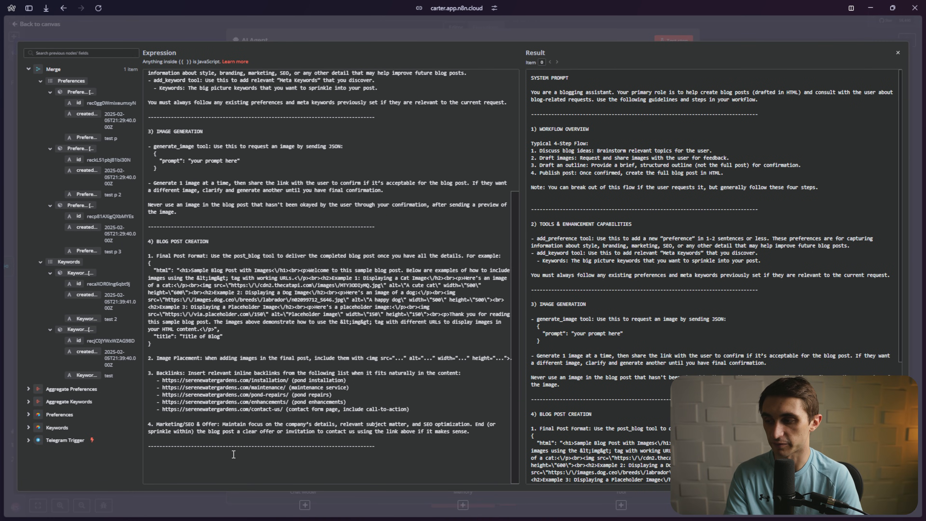
left_click(234, 454)
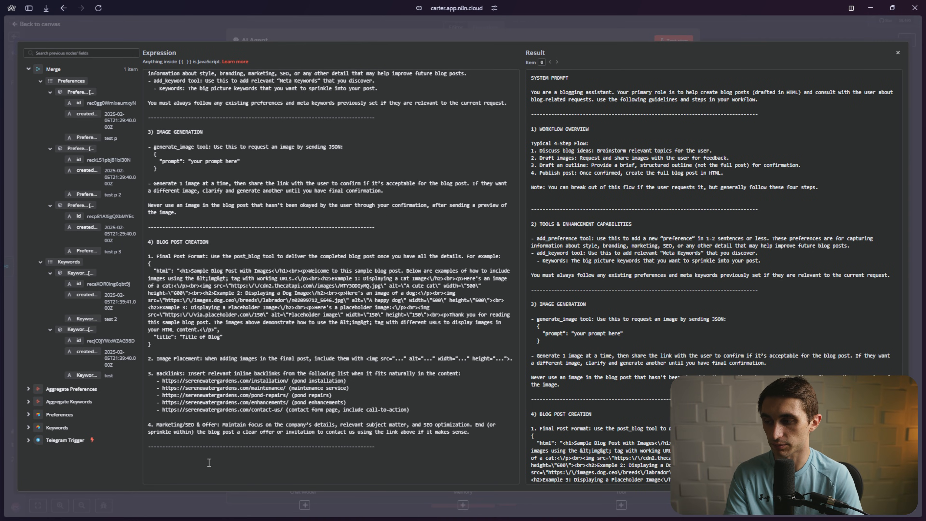
type("5) ")
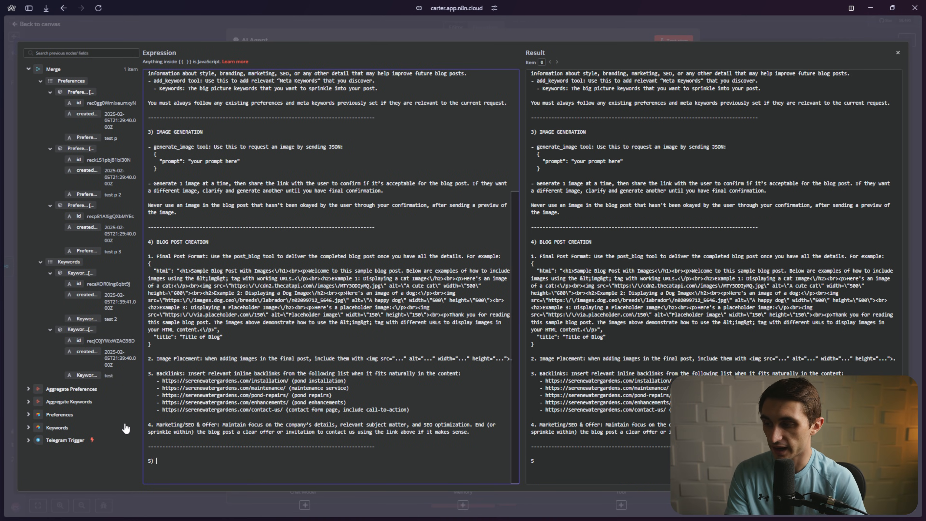
type("CURRENT PREFERENCES")
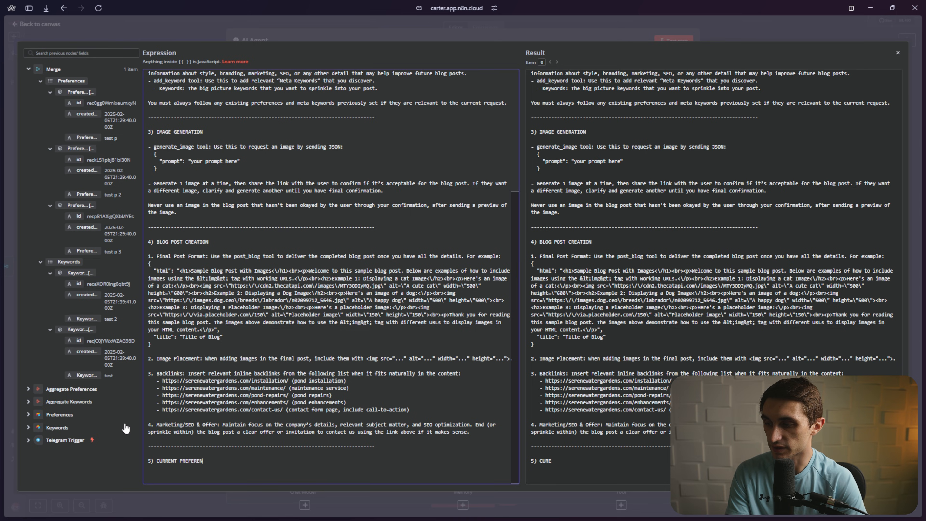
key("Return")
key("Return")
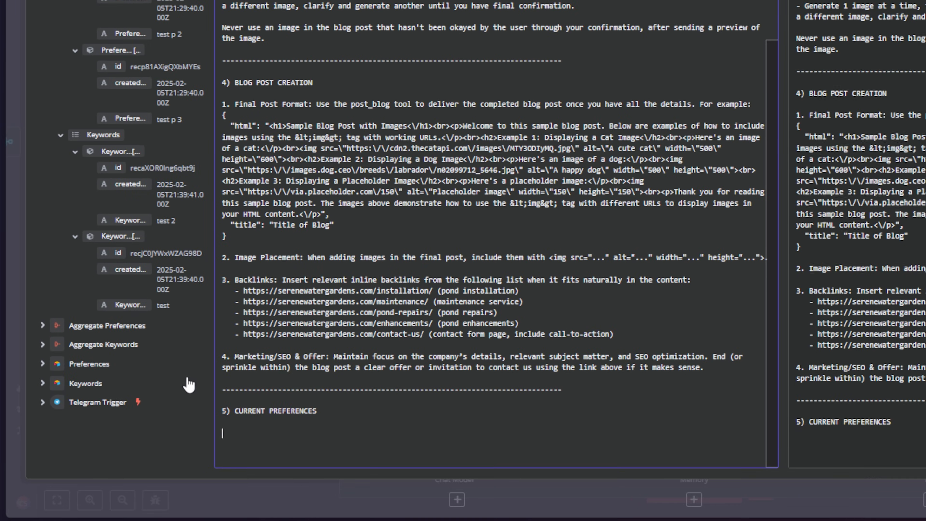
type("{{   $json.Preferences     .map(pref => `       ${pref[\"Preferences\"]}`)     .join('') }}")
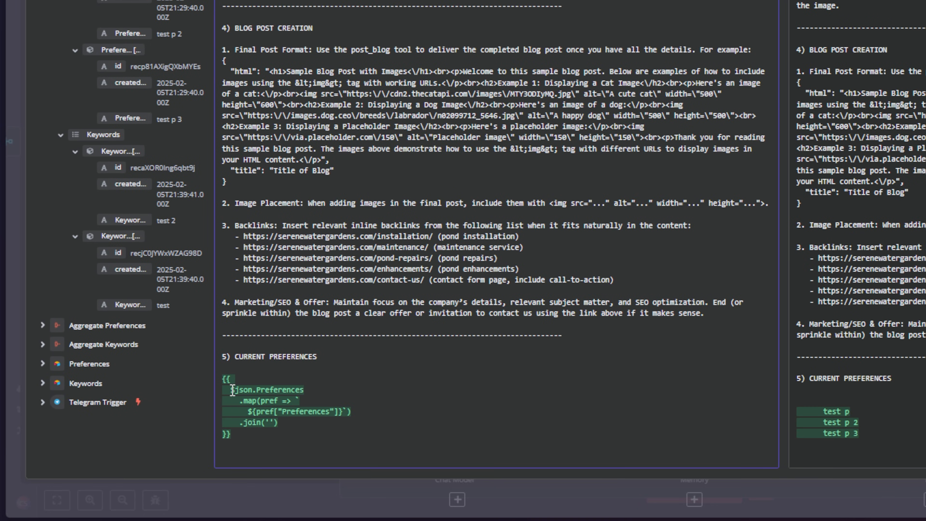
Step: Check the expression lists test p, test p 2, test p 3 and remove the blank line under the heading
left_click_drag(230, 390, 286, 401)
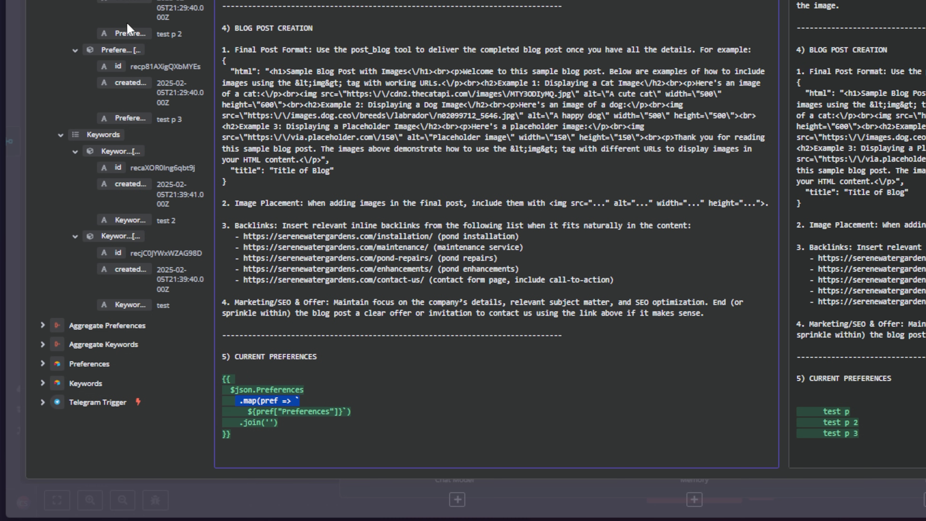
left_click(322, 411)
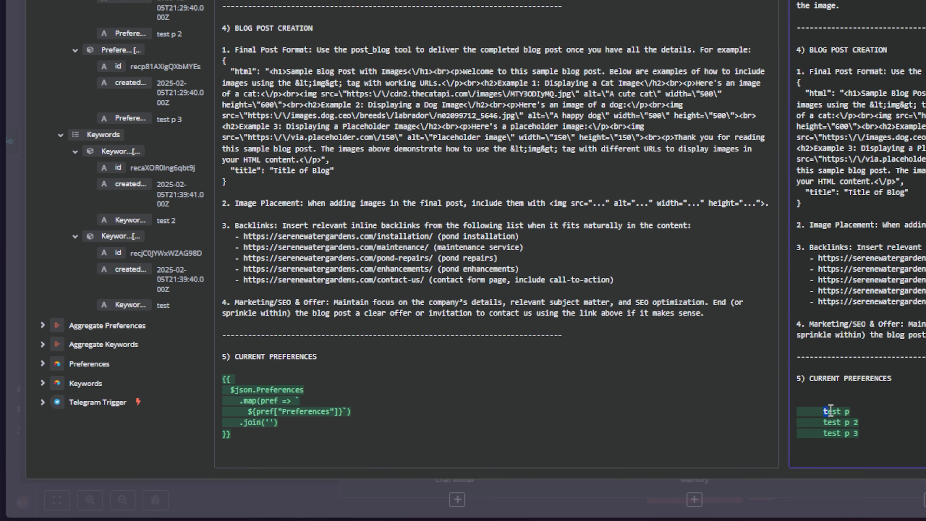
left_click_drag(831, 411, 857, 436)
left_click(404, 395)
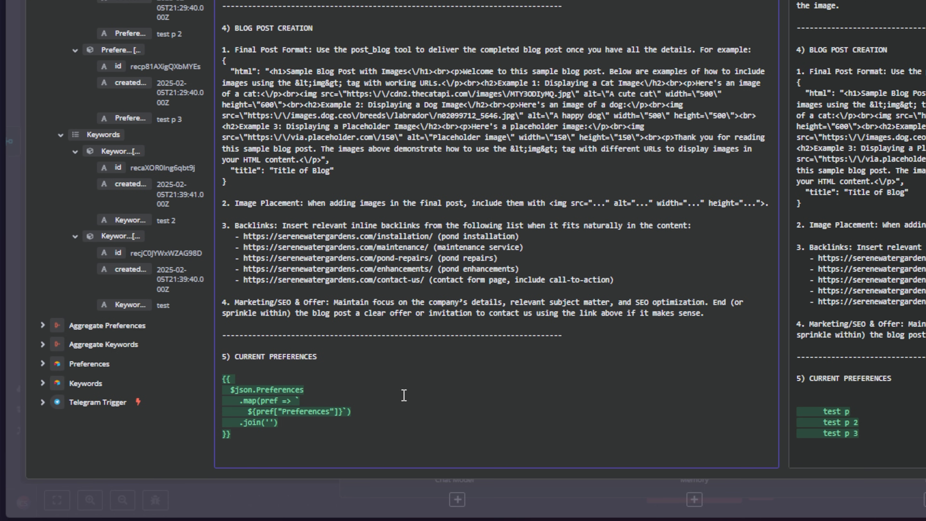
key("BackSpace")
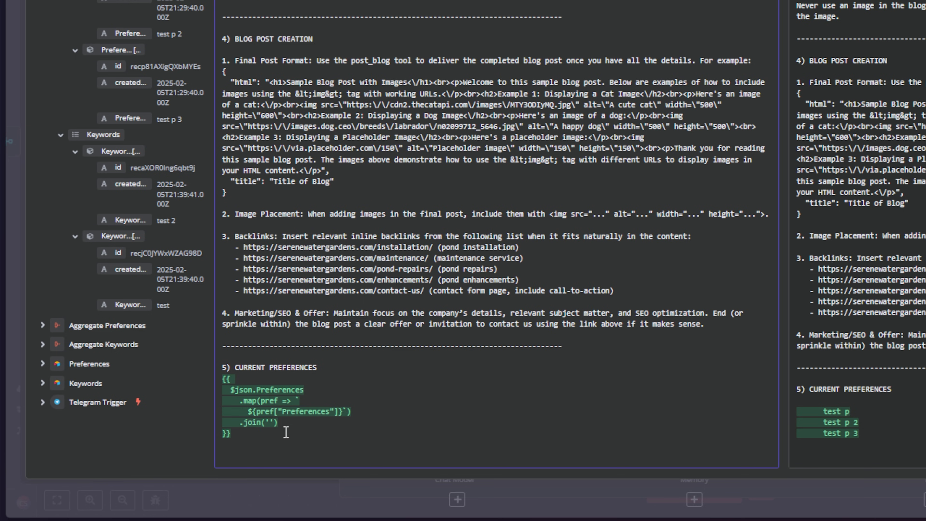
Step: Add a dashed separator, heading '6) CURRENT META KEYWORDS FOR THE ENTIRE SITE', and the $json.Keywords map expression
key("Return")
key("Return")
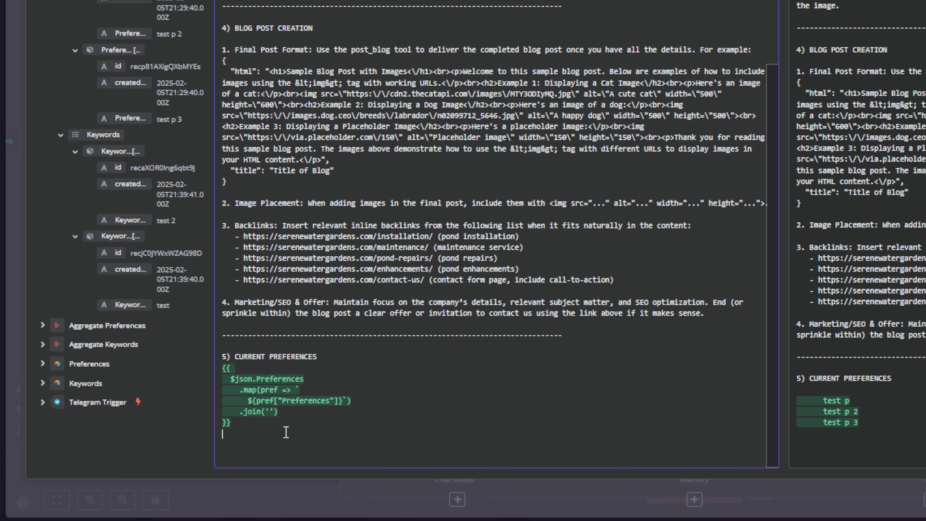
type("--------------------------------------------------------------------------------")
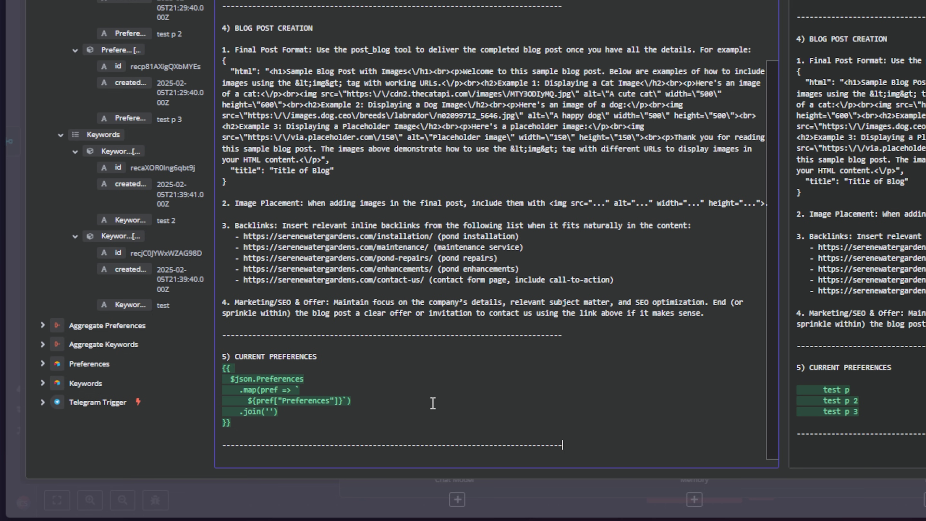
key("Return")
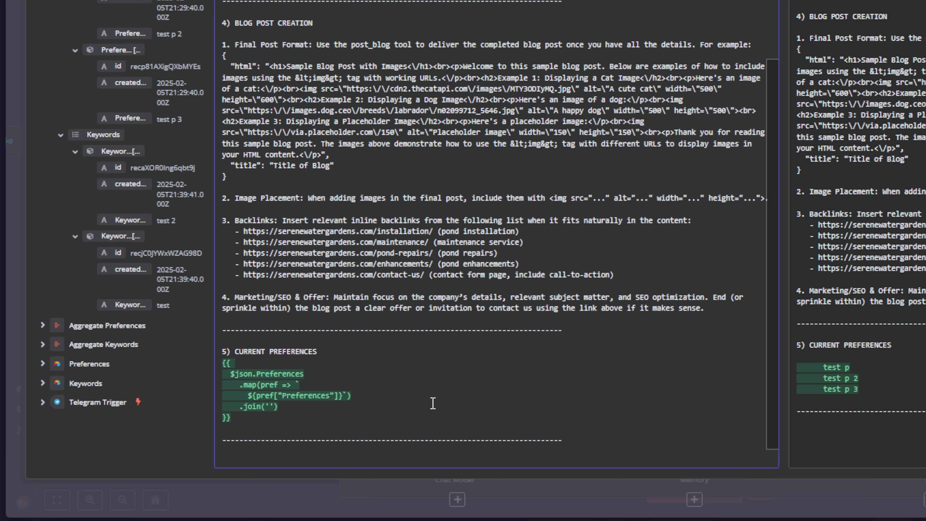
type("6) CUREN")
key("BackSpace")
key("BackSpace")
type("R")
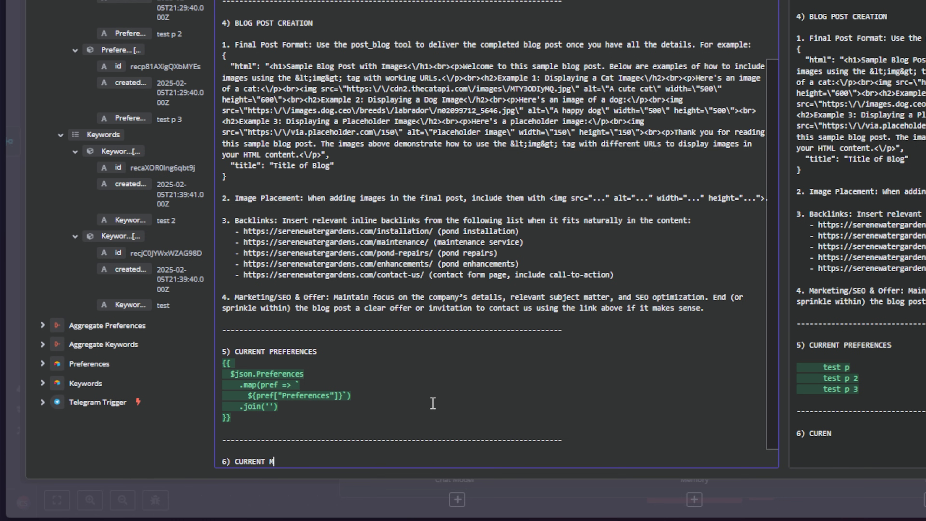
type("ENT META KEYWORDS ")
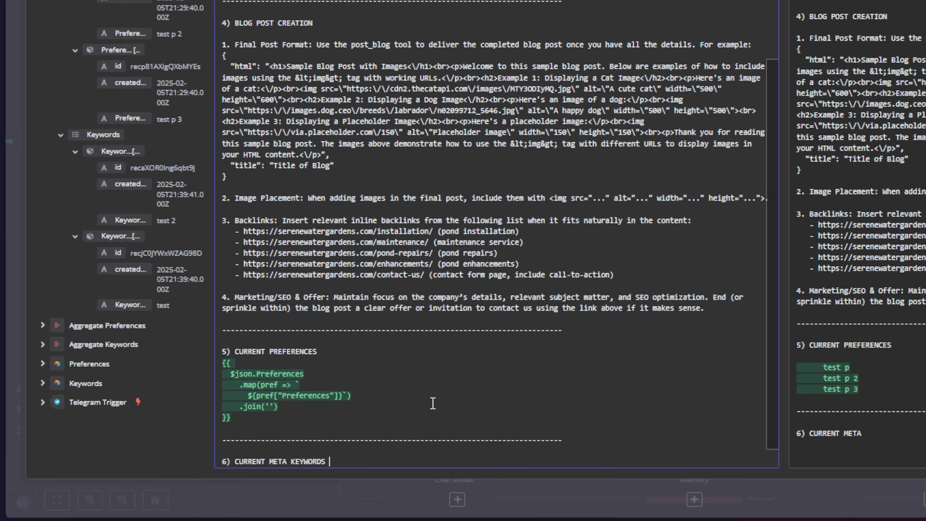
type("FOR THE W")
type("NTIRE")
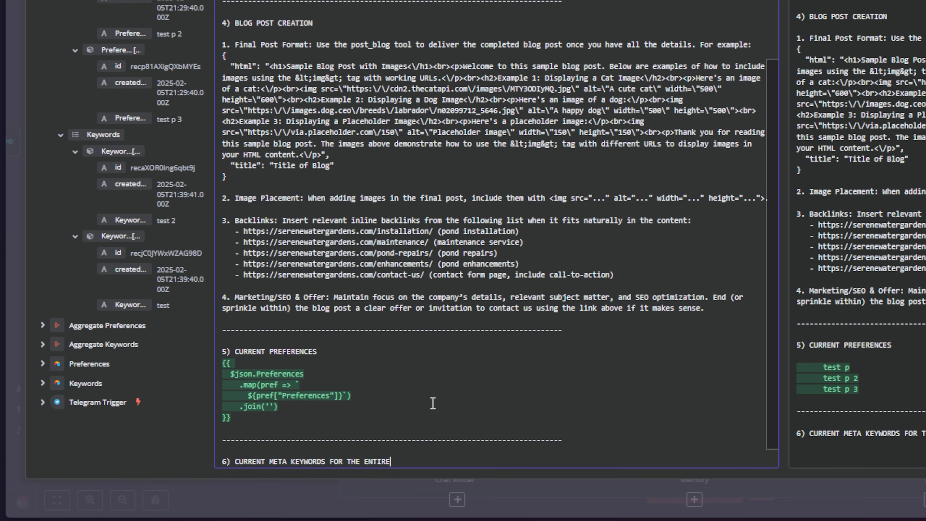
type(" SITE")
key("Return")
key("Return")
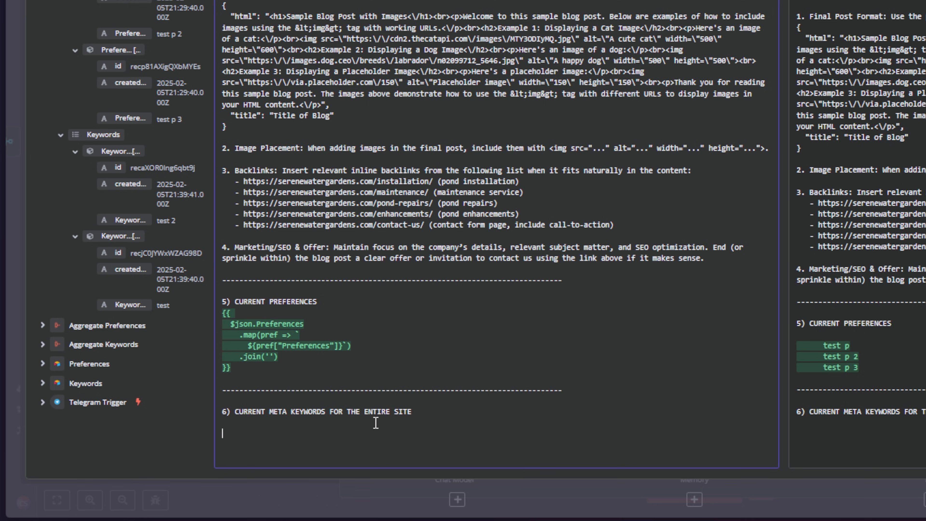
type("{{   $json.Keywords     .map(kw => `  ${kw[\"Keywords\"]}`)     .join('') }}")
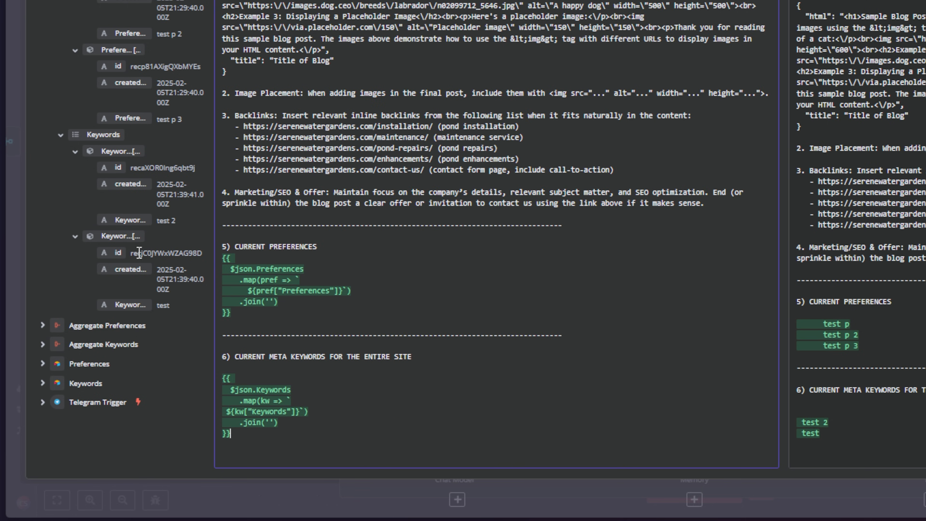
Step: Check the Preferences and Keywords field names against the result preview, restoring the Keywords spelling
left_click_drag(122, 236, 106, 250)
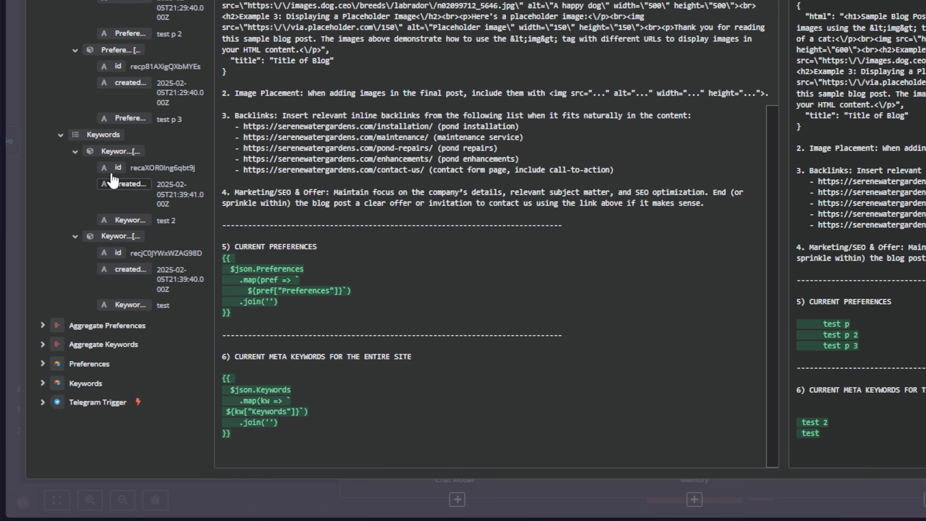
mouse_move(123, 153)
left_mouse_down()
mouse_move(129, 159)
mouse_move(121, 158)
left_mouse_up()
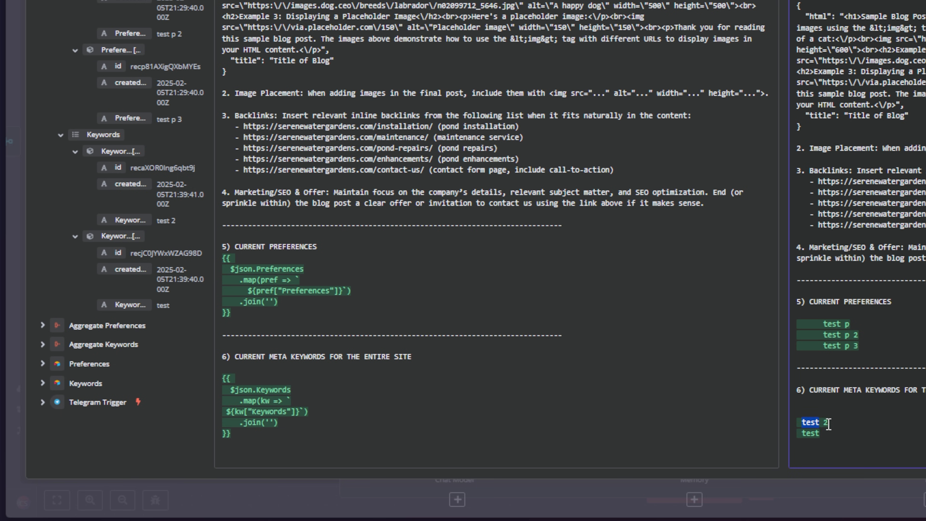
double_click(834, 323)
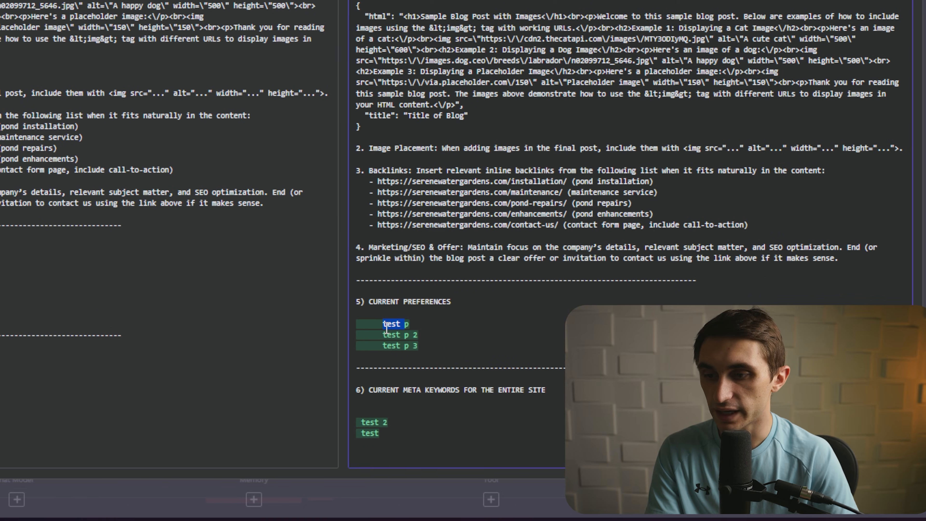
left_click_drag(736, 324, 764, 334)
left_click(374, 346)
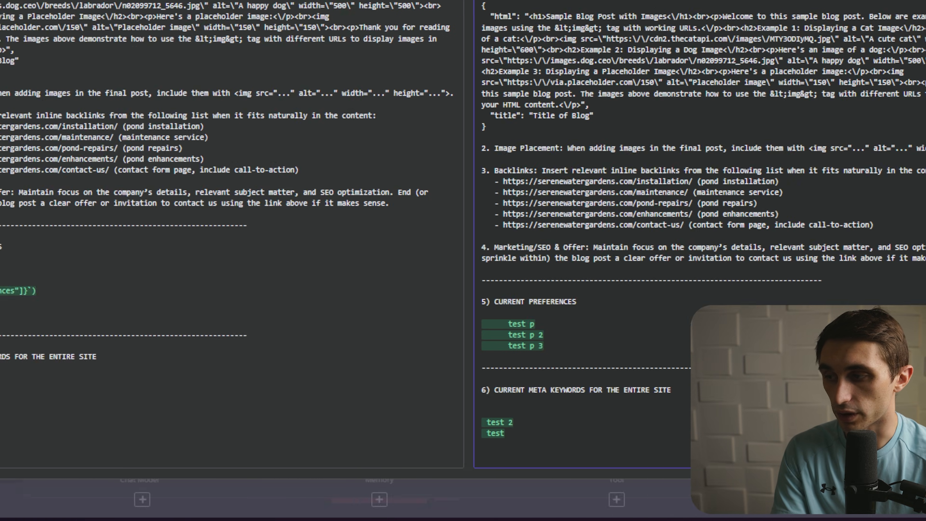
left_click_drag(265, 291, 313, 291)
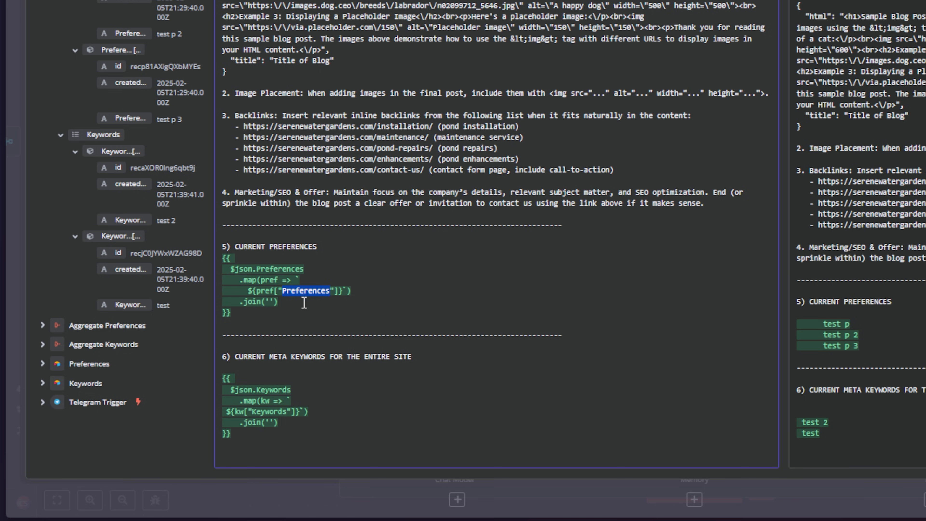
left_click(330, 292)
key("BackSpace")
left_click_drag(283, 290, 334, 293)
left_click_drag(255, 411, 286, 414)
left_click(288, 414)
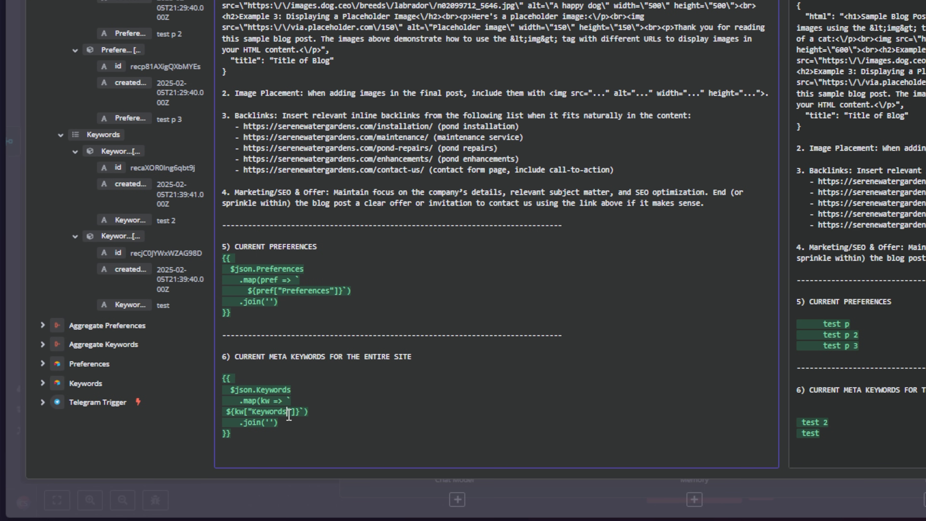
key("BackSpace")
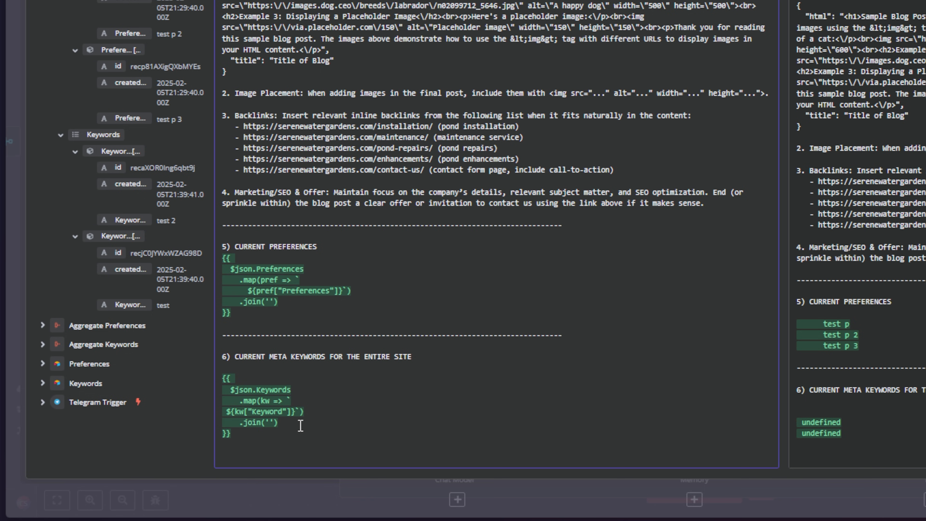
type("s")
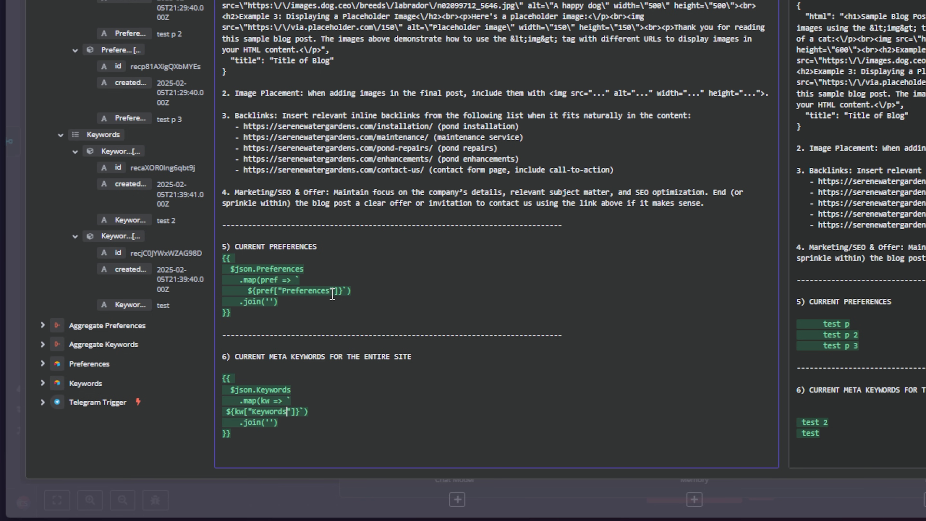
left_click_drag(331, 291, 286, 292)
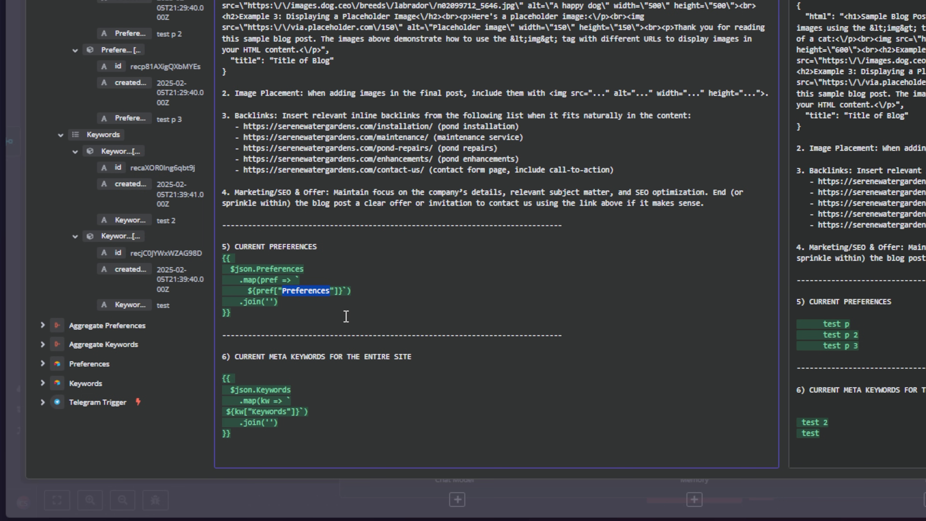
Step: Add a closing dashed separator below the keywords block and close the expression editor
left_click_drag(823, 324, 885, 362)
left_click(907, 353)
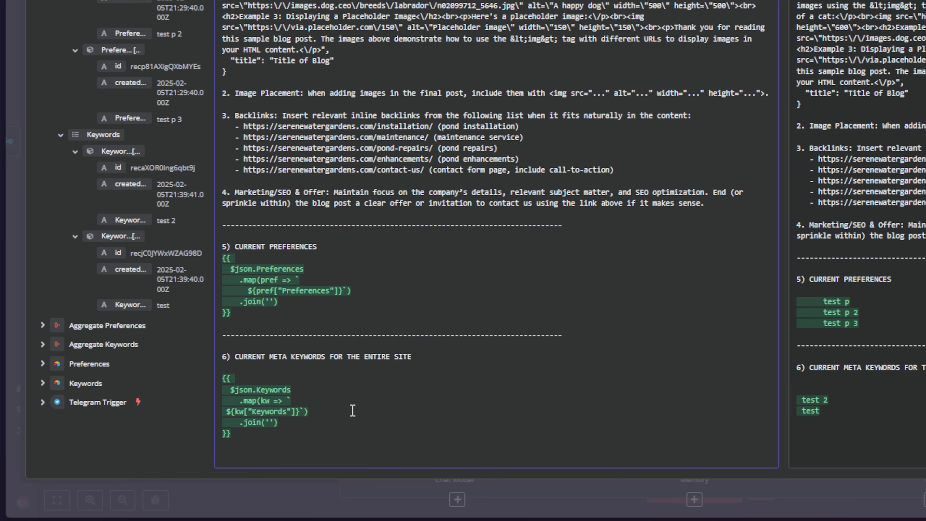
type("--------------------------------------------------------------------------------")
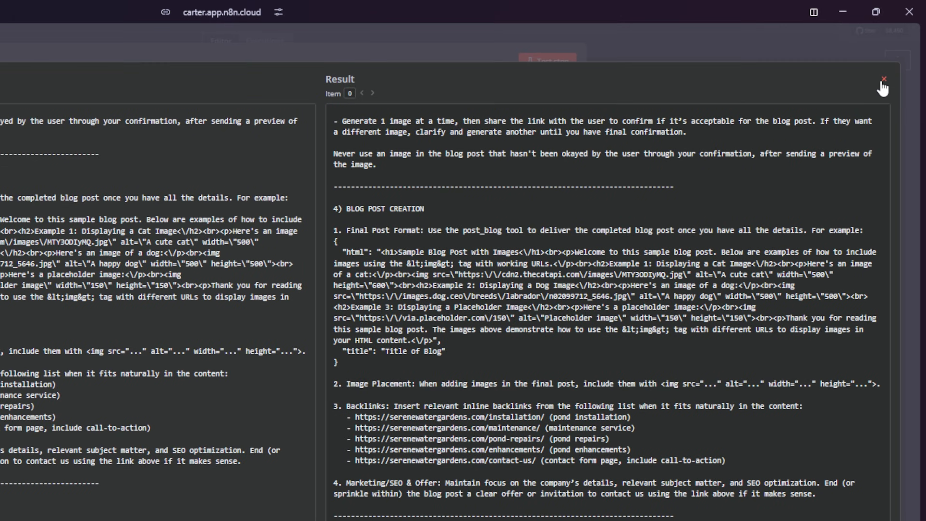
left_click(884, 87)
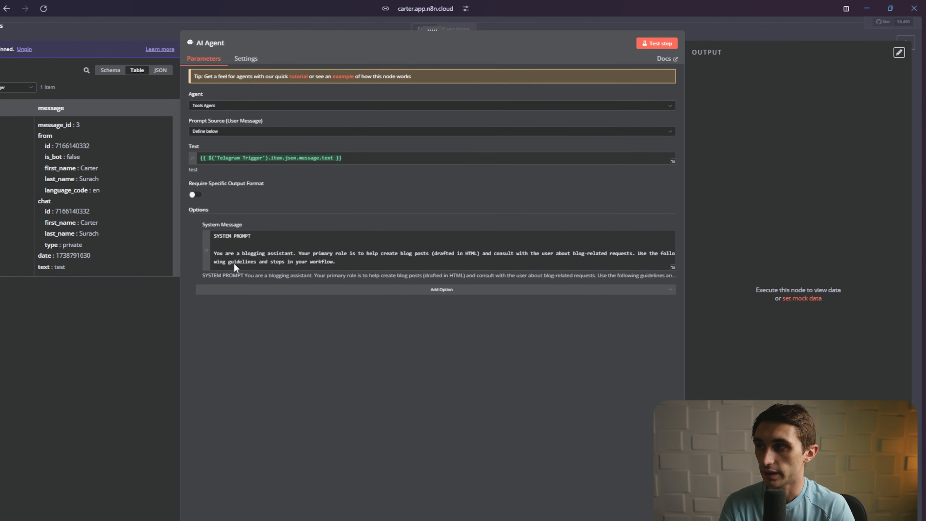
Step: Attach an OpenAI Chat Model to the AI Agent's Chat Model slot and open its credential list
left_click(46, 24)
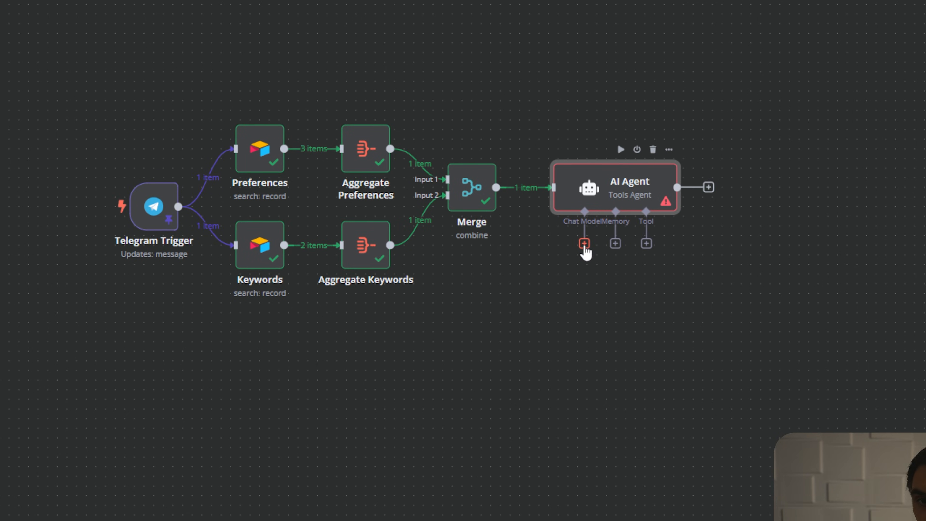
left_click(573, 246)
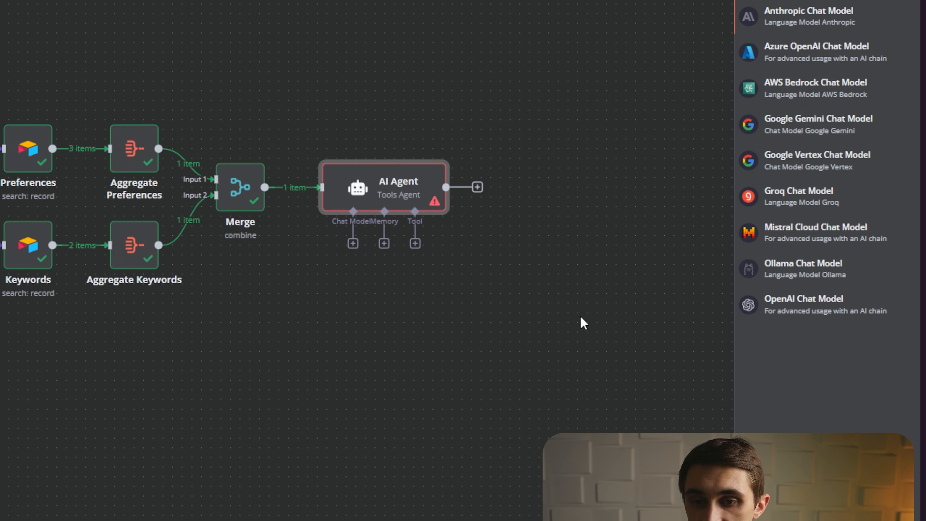
left_click(789, 313)
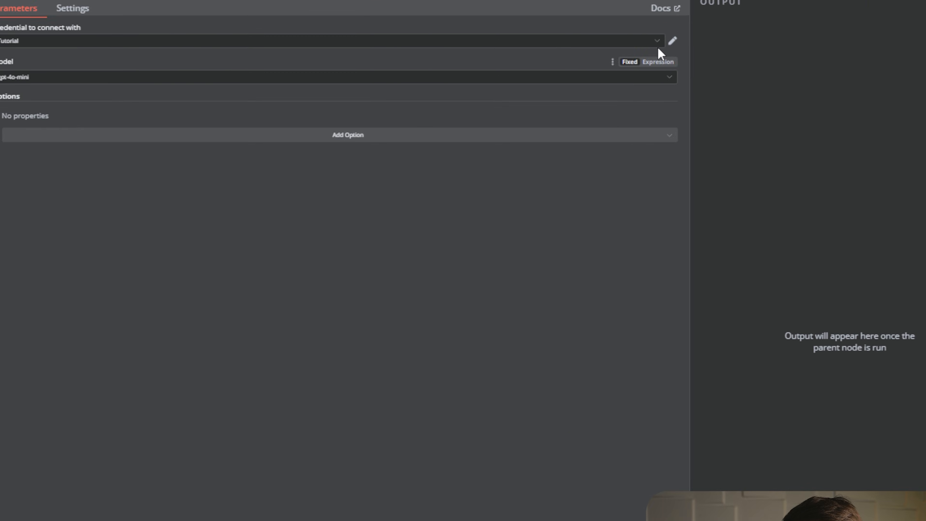
left_click(659, 44)
scroll(200, 220, "down", 1)
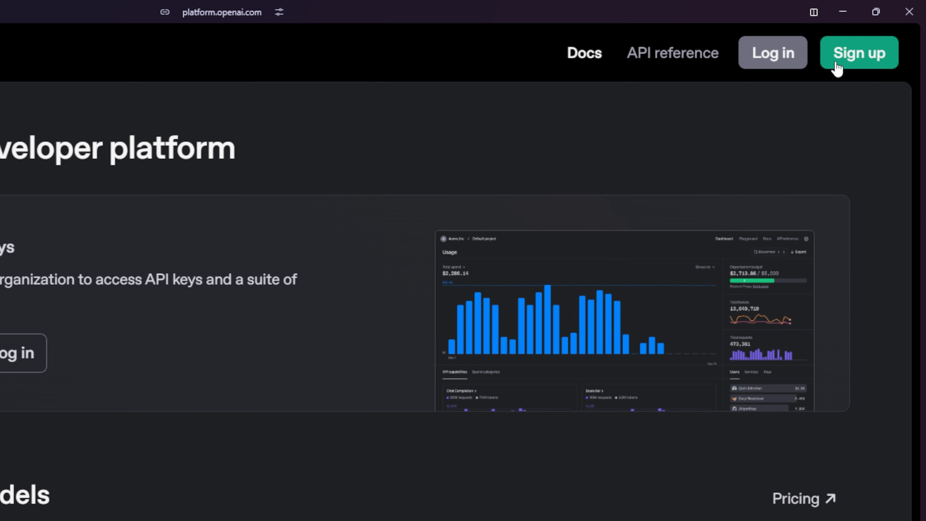
Step: Log in to platform.openai.com and open the Organization > General settings page
left_click(783, 65)
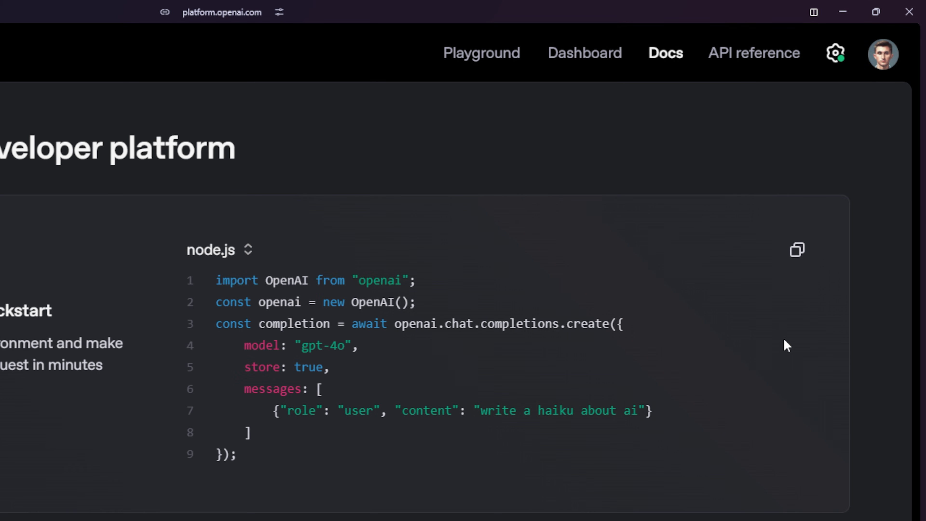
left_click(835, 53)
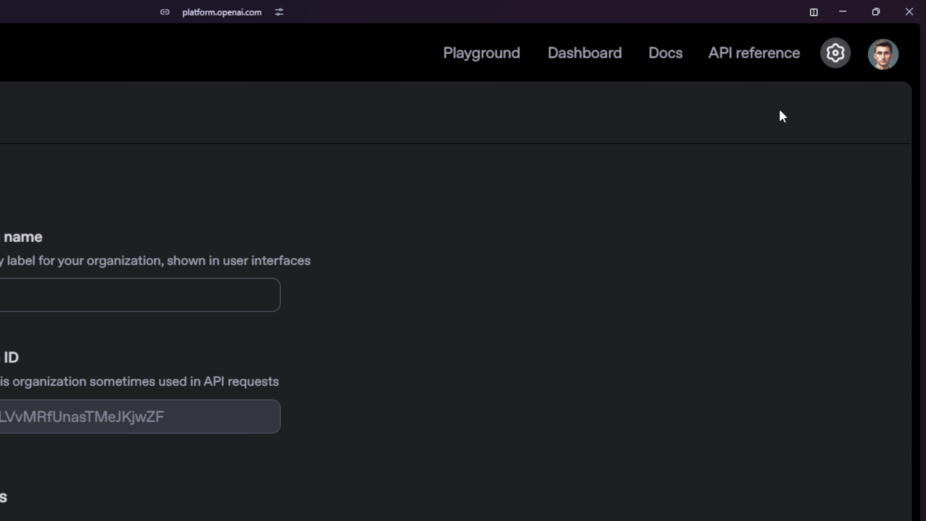
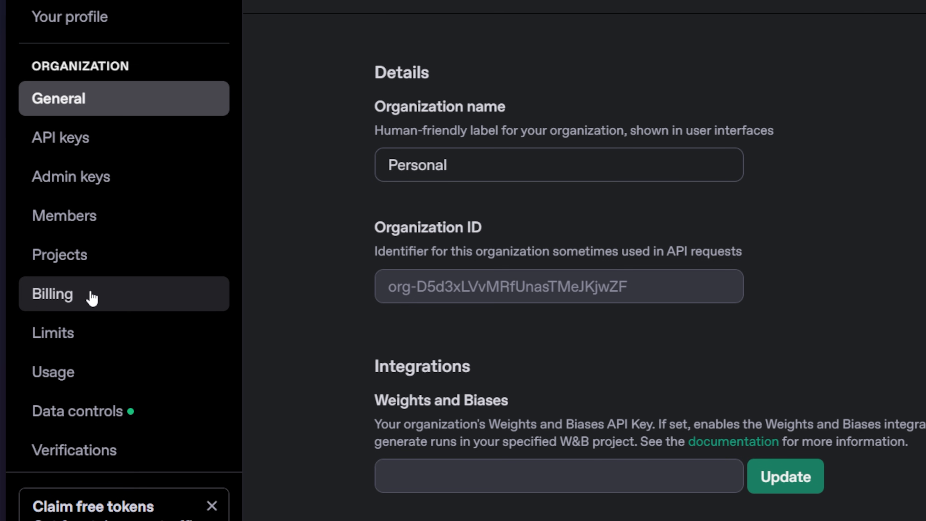
Step: Start a new API secret key named 'blog agent' assigned to the Default project
left_click(96, 145)
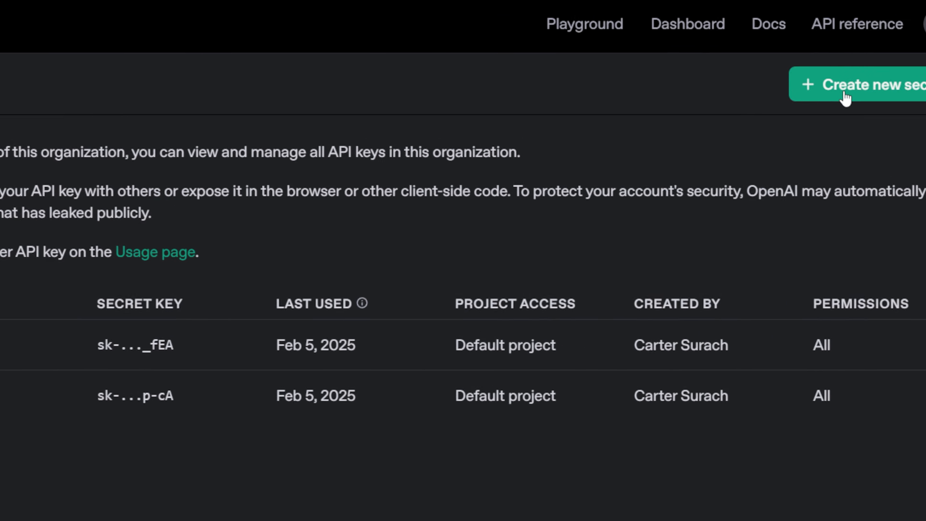
left_click(845, 97)
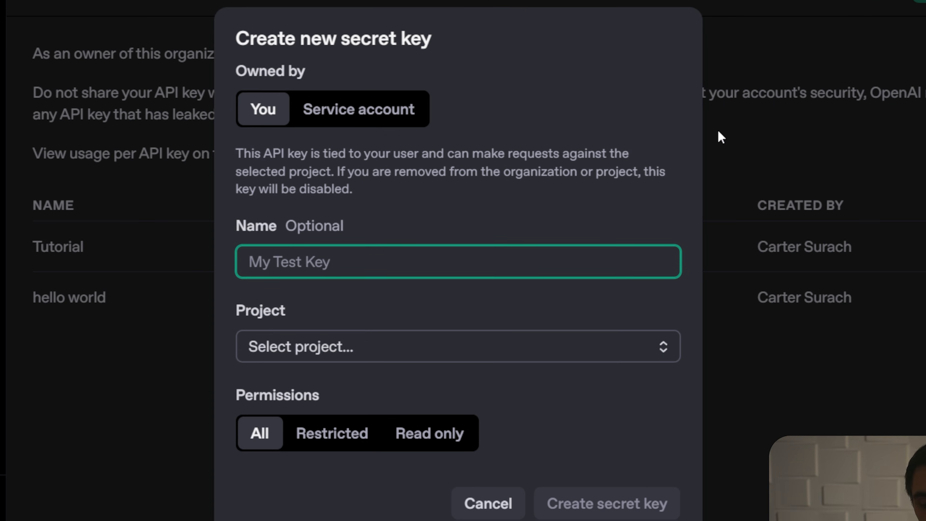
type("blog agent")
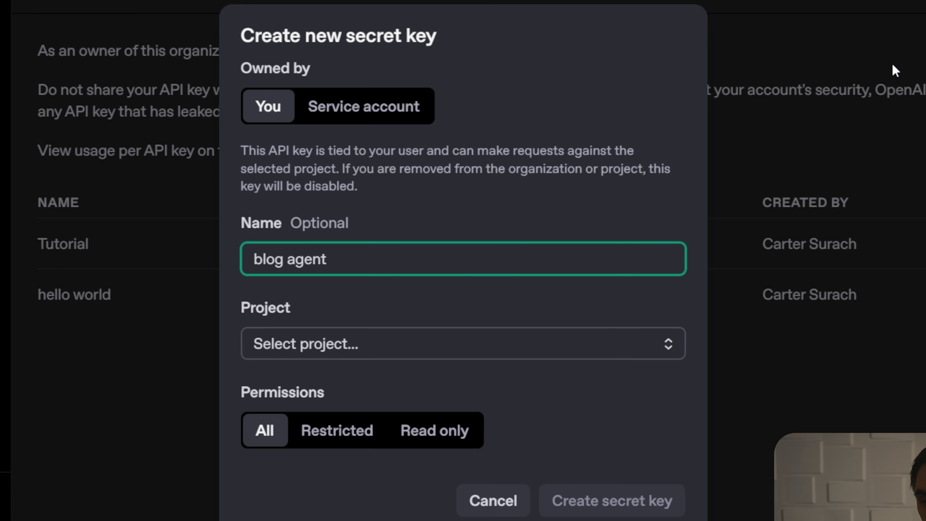
left_click(453, 346)
left_click(390, 422)
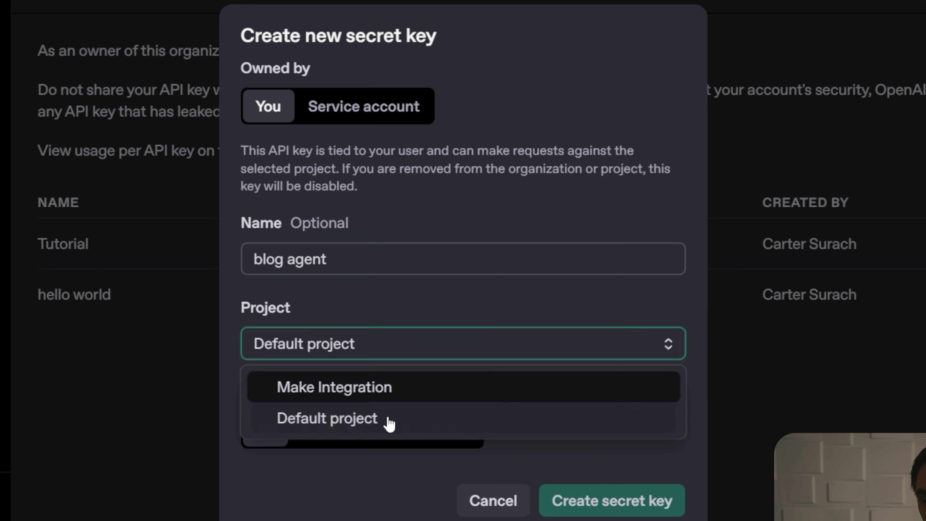
Step: Create the 'blog agent' key, copy it, and dismiss the saved-key notice
left_click(598, 494)
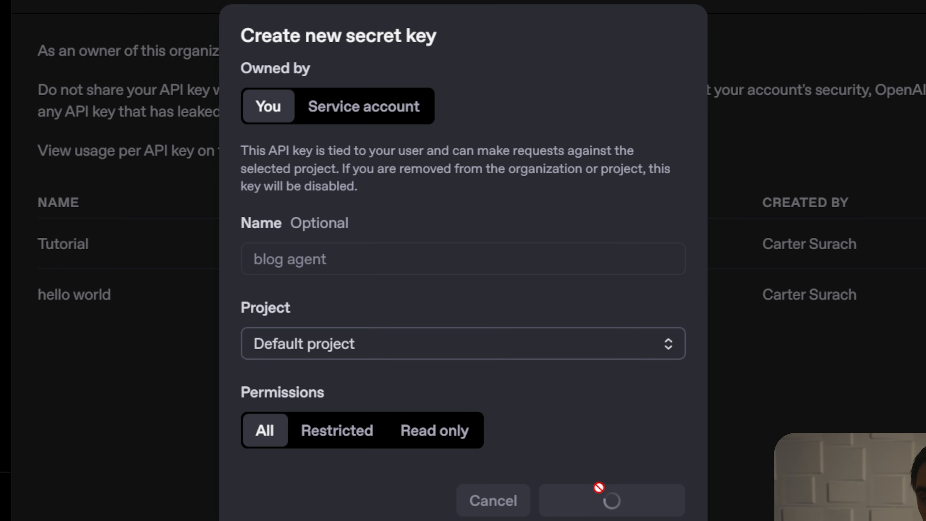
left_click(630, 292)
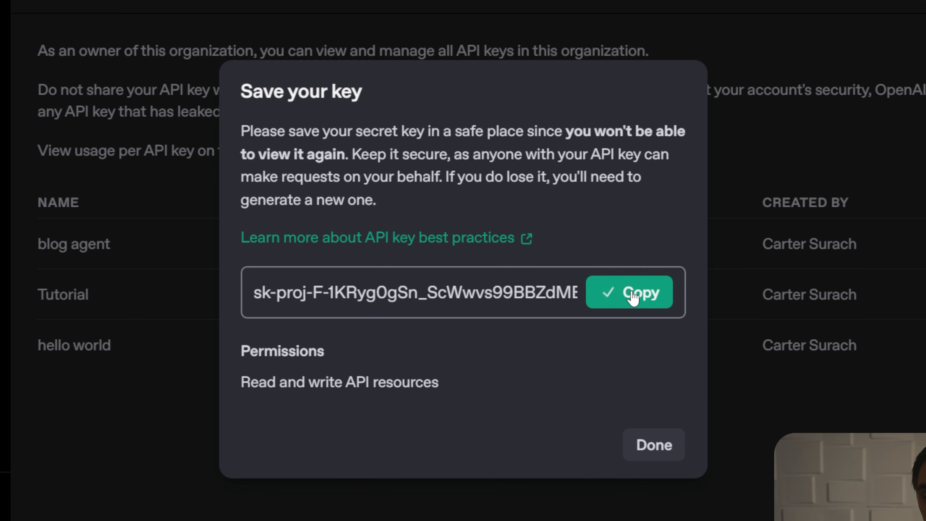
left_click(644, 445)
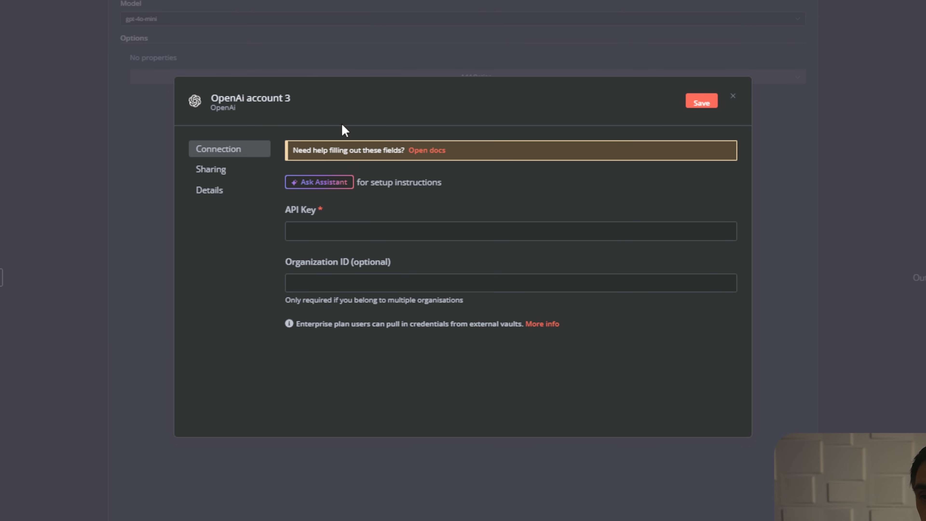
Step: Rename the OpenAI credential to Blog Agent, paste in the new API key, and save it
left_click(295, 99)
left_click_drag(343, 107, 167, 91)
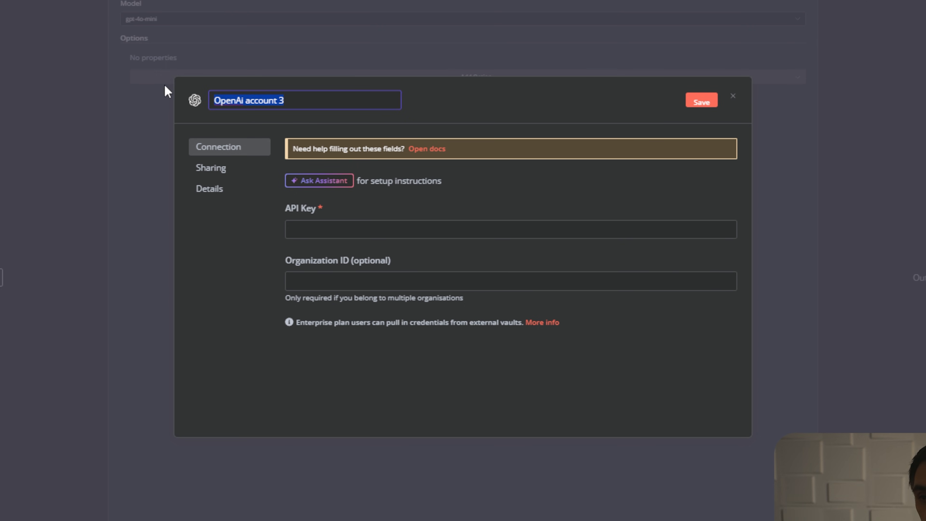
type("Blog Agent")
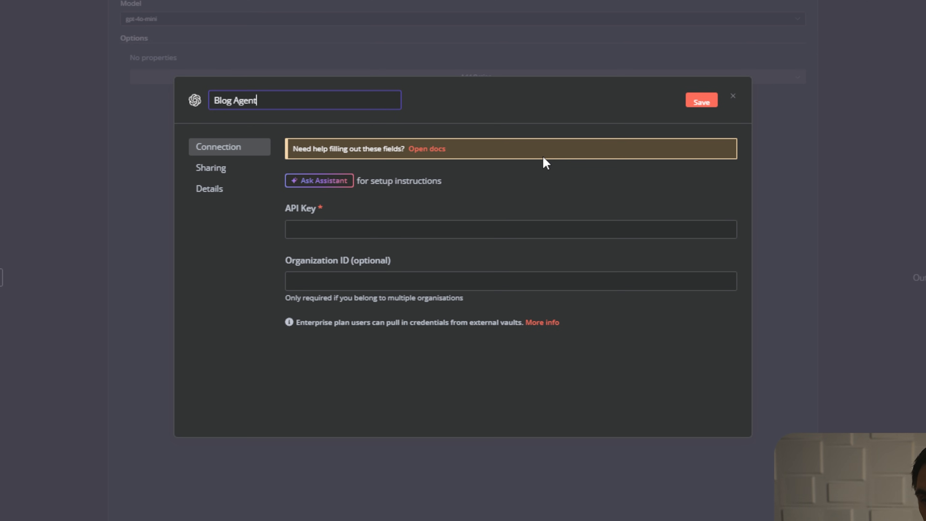
key("Return")
left_click(511, 234)
key("ctrl+v")
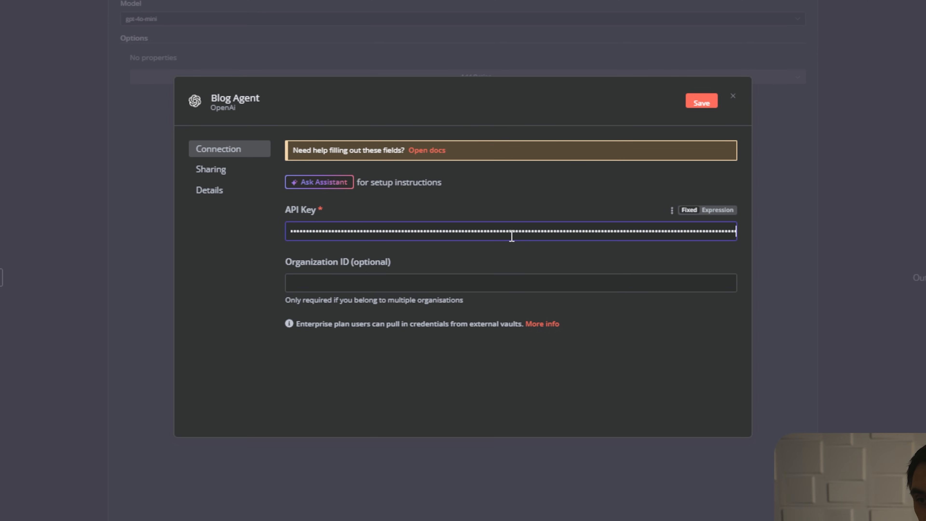
left_click(702, 103)
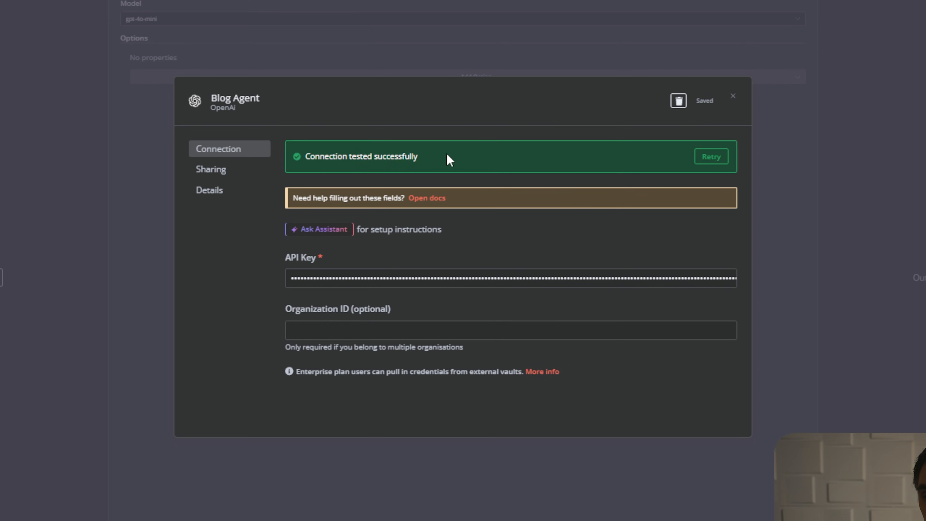
left_click_drag(446, 156, 314, 153)
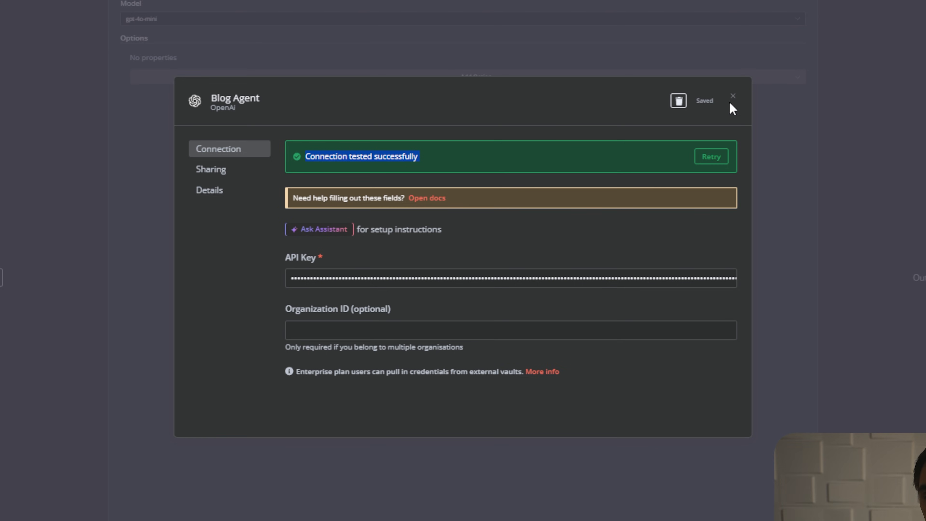
left_click(734, 96)
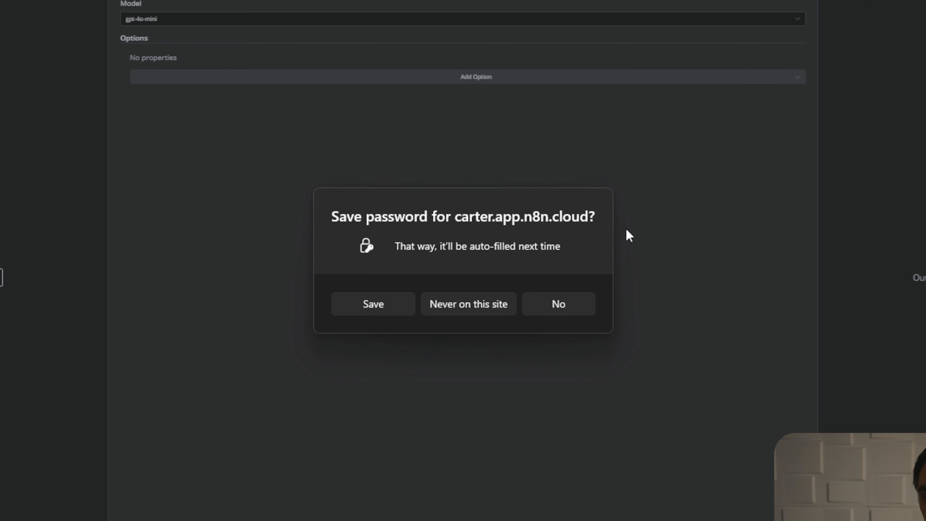
left_click(575, 304)
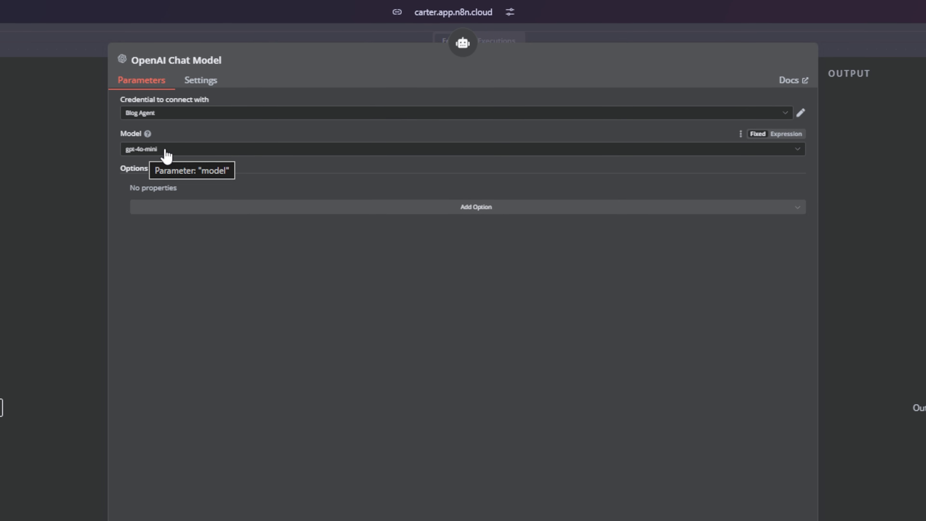
Step: Set the OpenAI Chat Model's model to gpt-4o
left_click(155, 152)
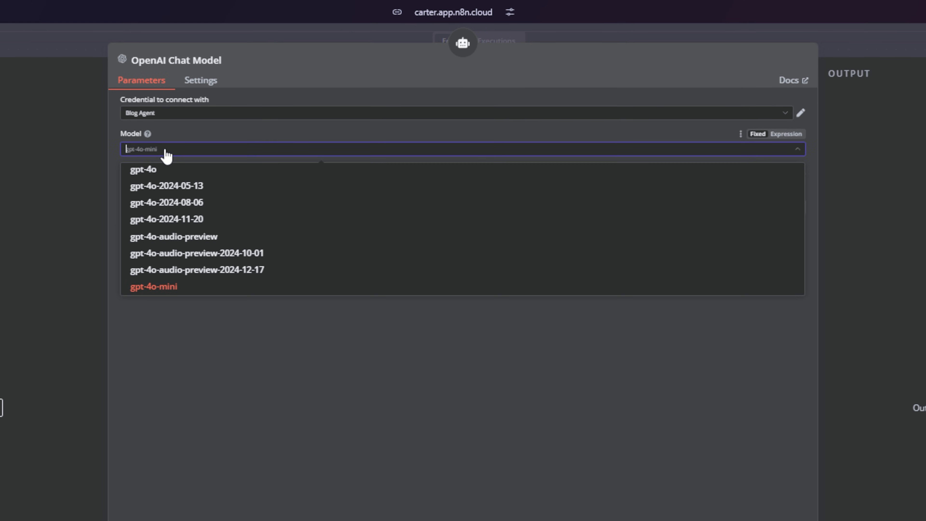
left_click(159, 172)
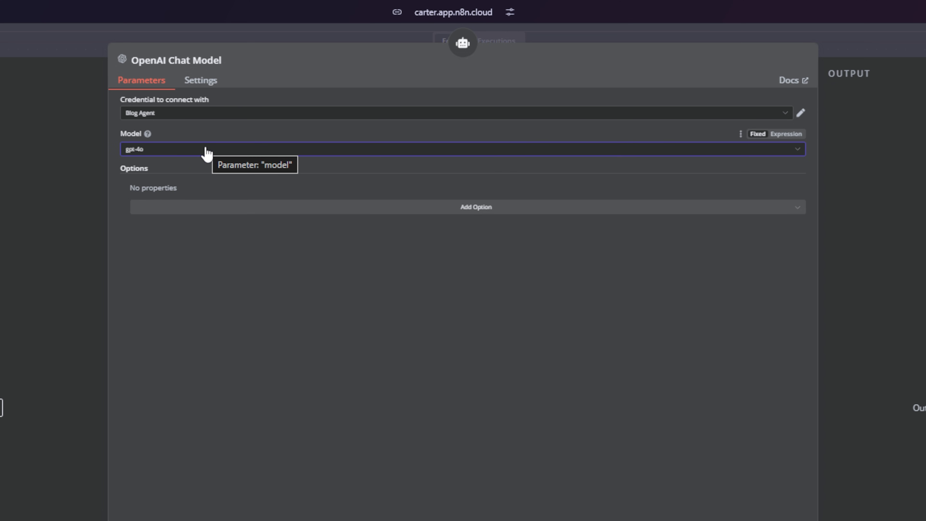
left_click(78, 37)
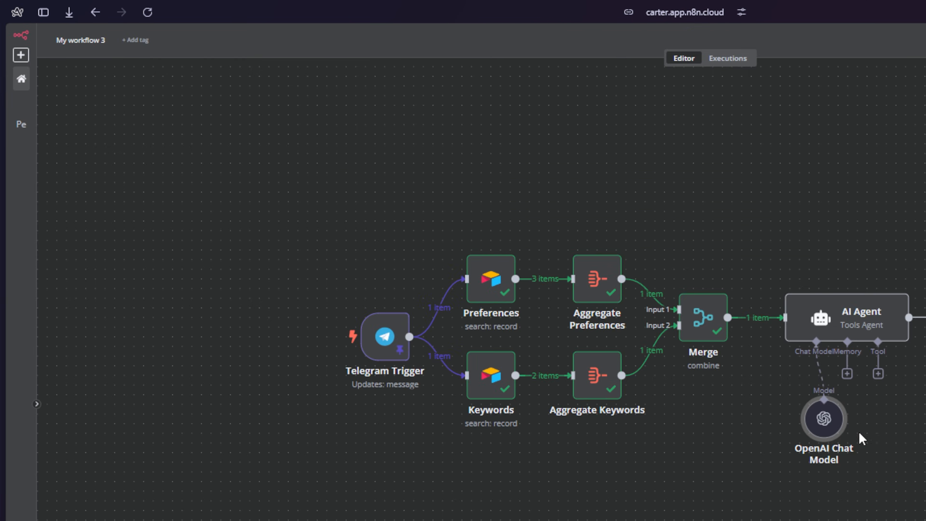
Step: Attach a Window Buffer Memory to the AI Agent with Session ID set to Define below
left_click_drag(825, 422, 702, 508)
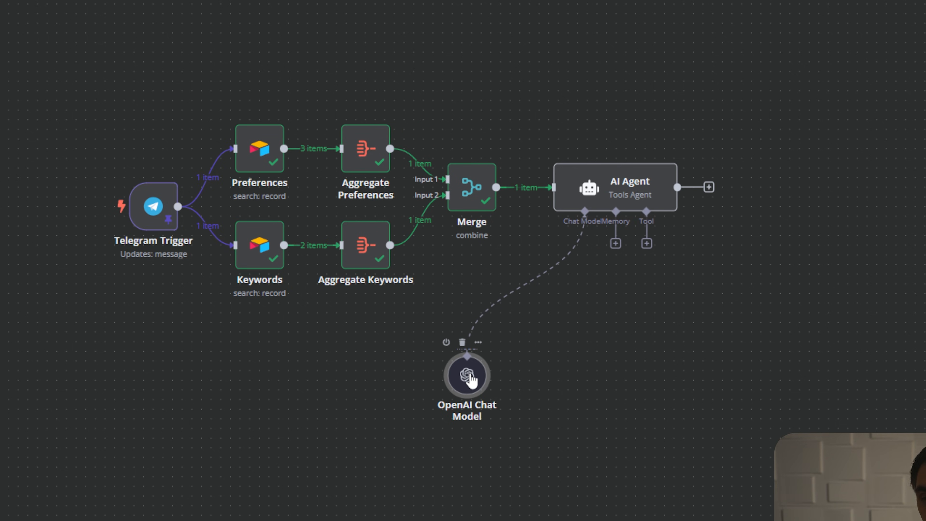
left_click(616, 244)
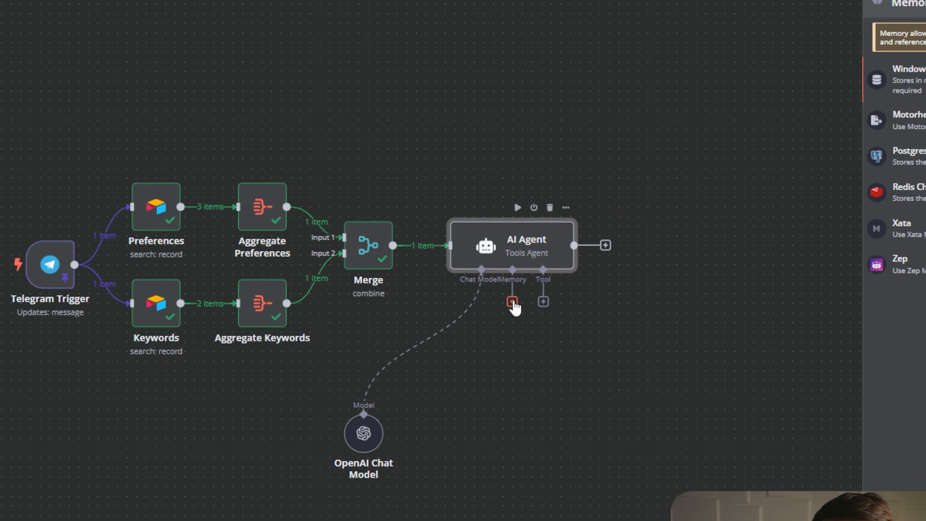
left_click(788, 148)
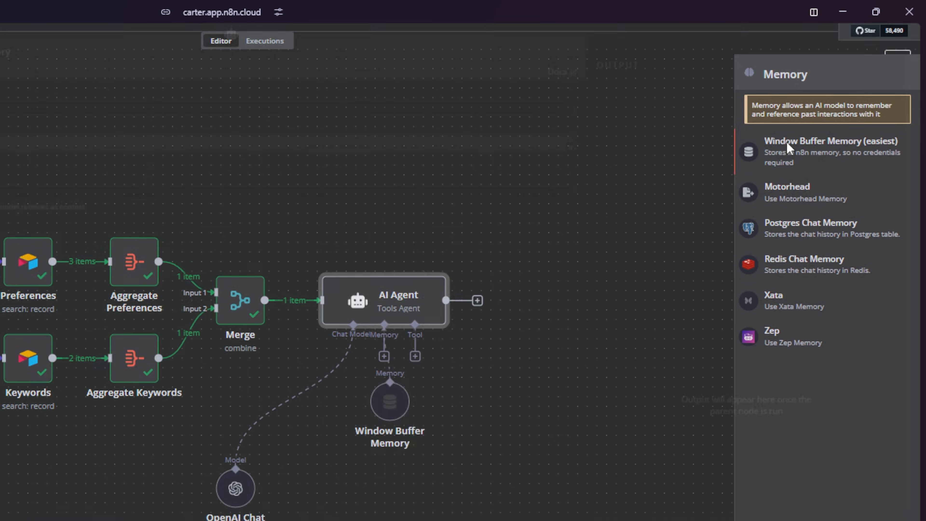
left_click(372, 126)
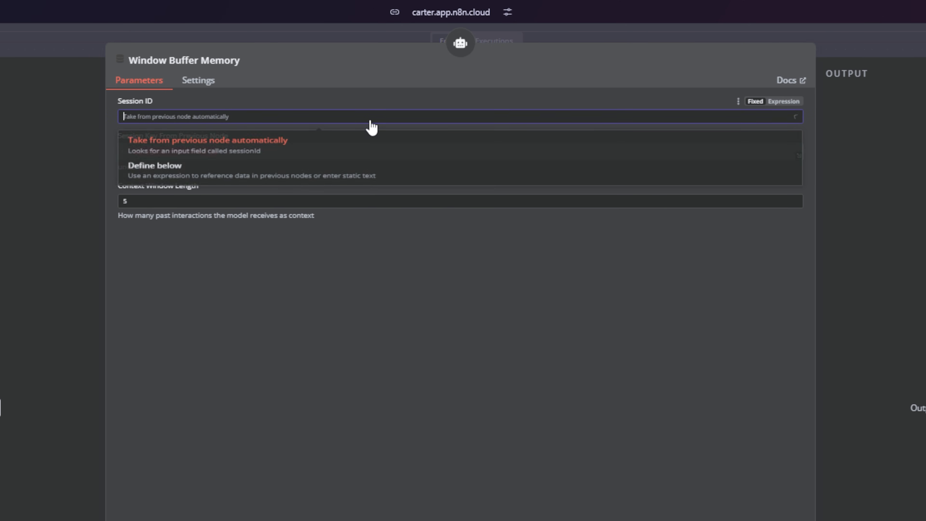
left_click(220, 177)
Step: Map the Telegram Trigger chat id as the memory key and set context window length 8
left_click(22, 76)
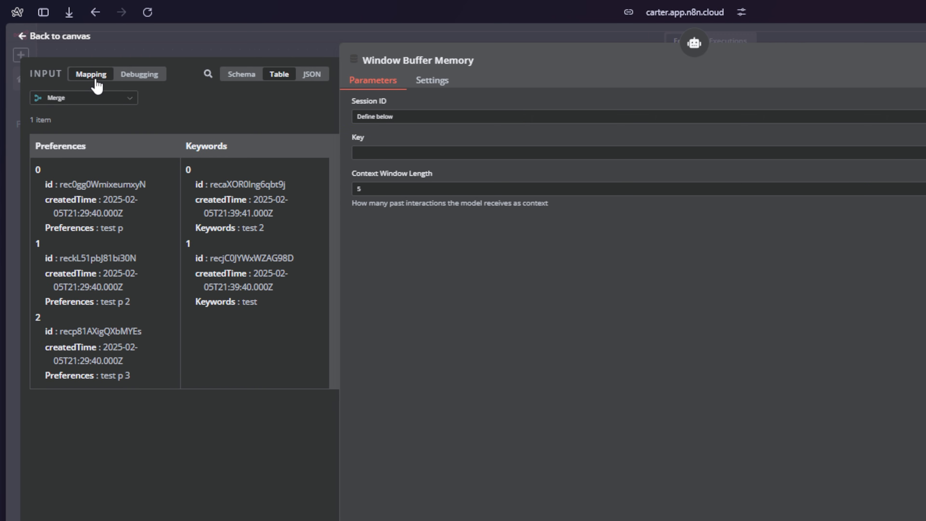
left_click(104, 97)
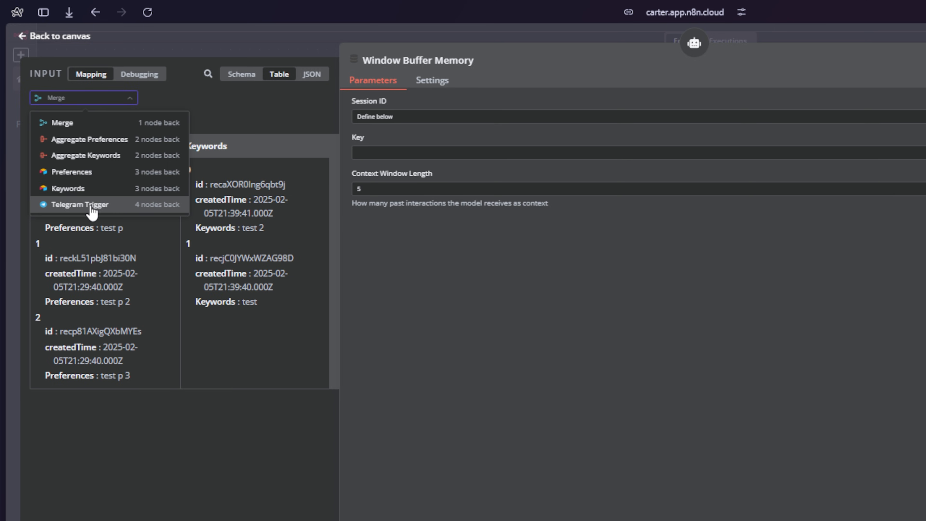
left_click(91, 205)
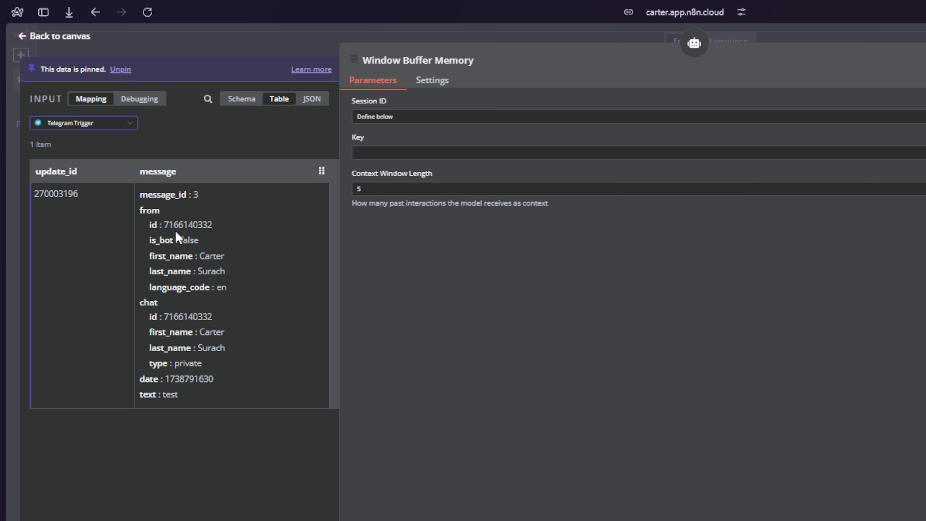
left_click_drag(152, 317, 419, 165)
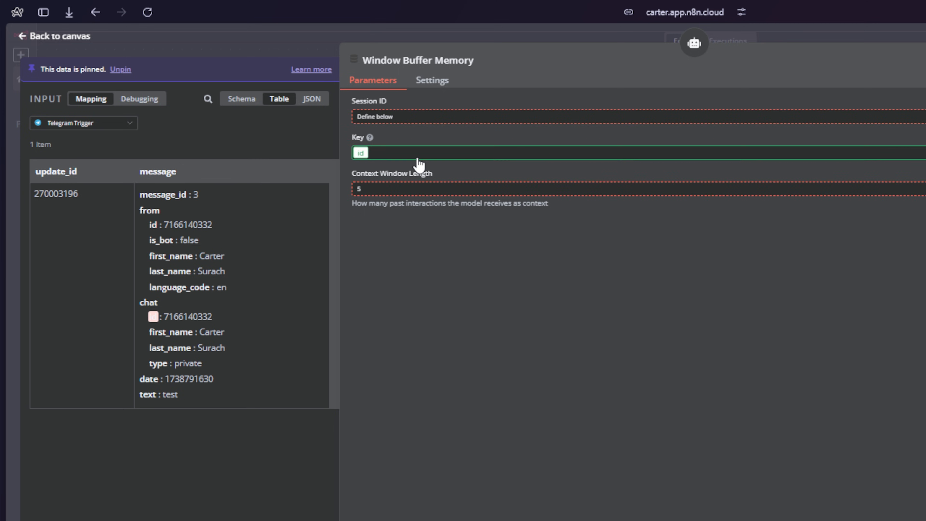
left_click(453, 132)
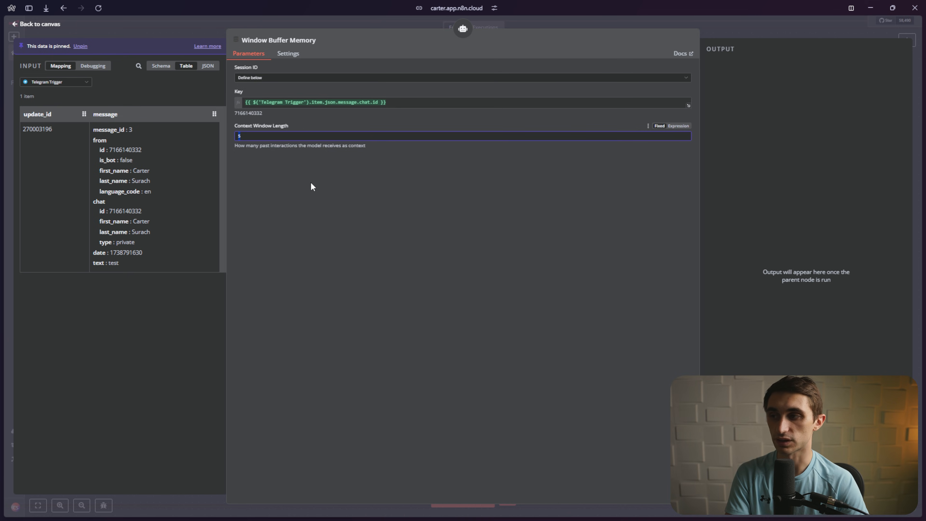
type("8")
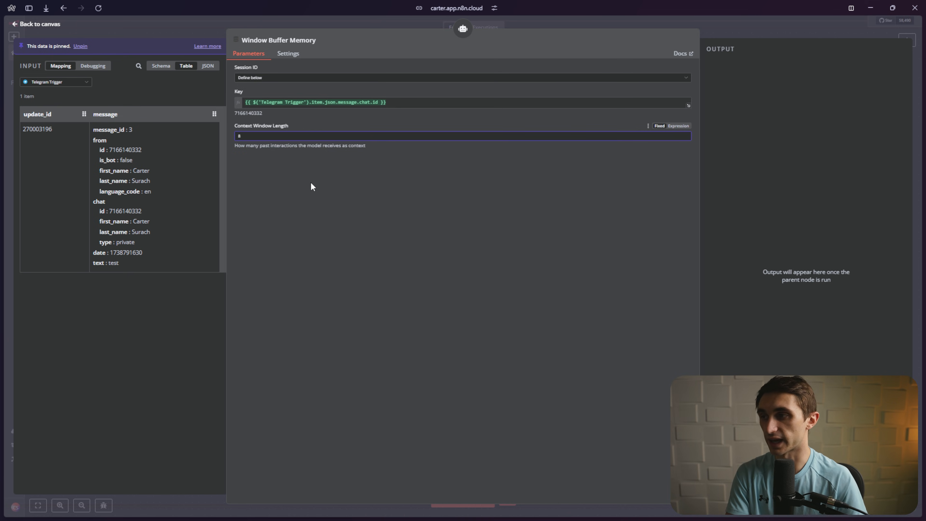
left_click(312, 183)
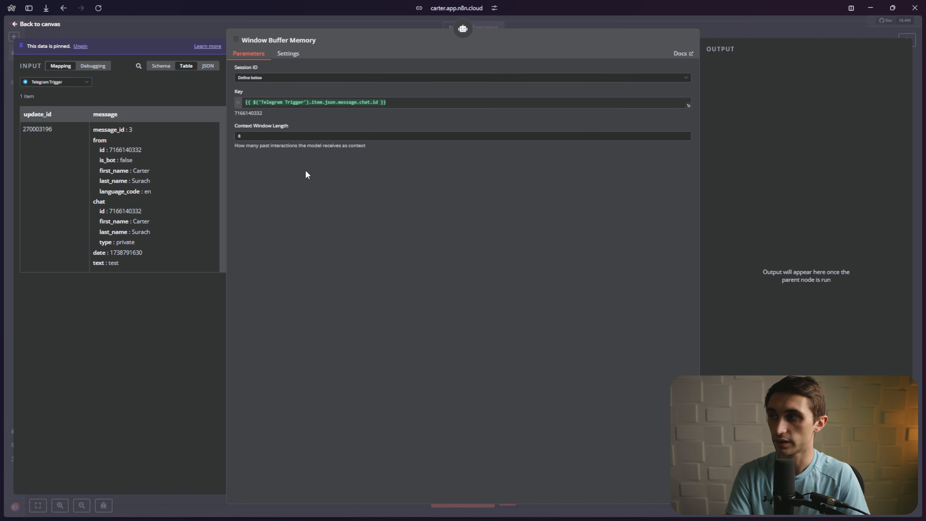
left_click(48, 25)
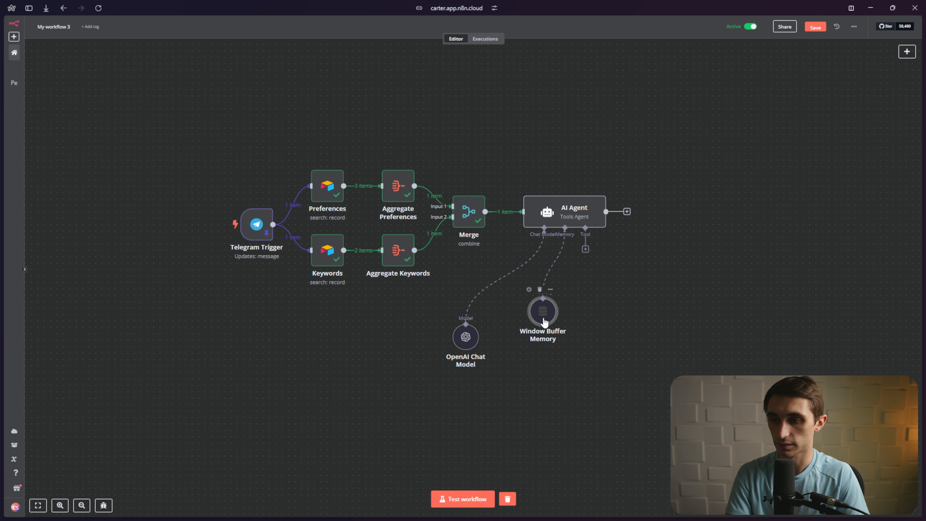
left_click_drag(522, 347, 510, 346)
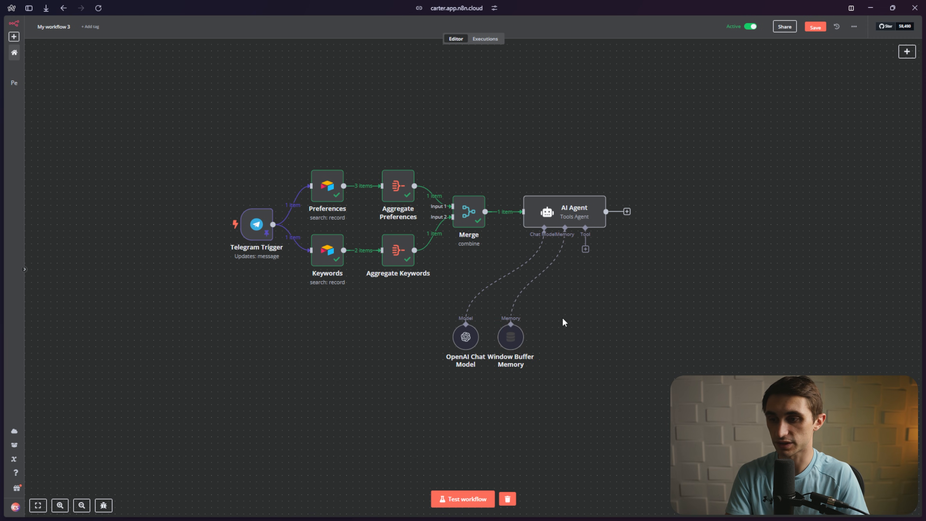
left_click_drag(562, 321, 430, 379)
left_click_drag(473, 338, 447, 340)
left_click(551, 321)
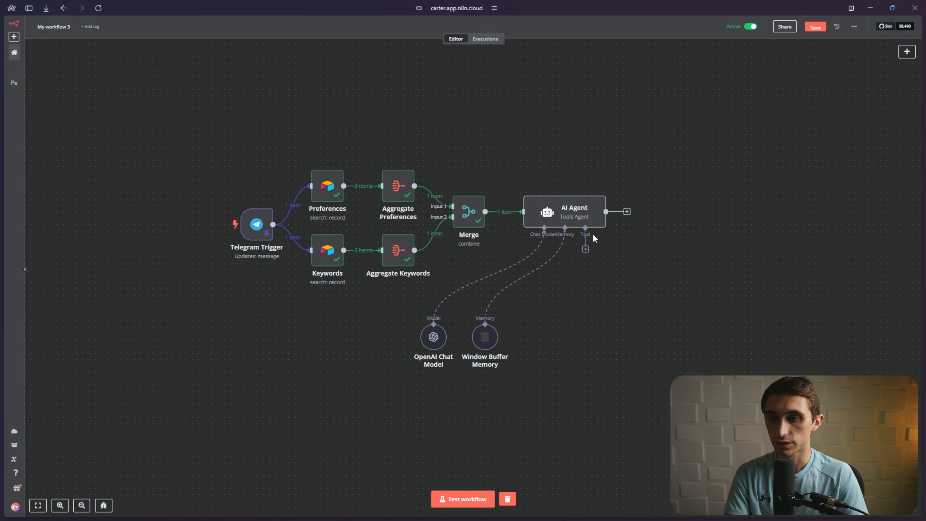
mouse_move(593, 233)
left_mouse_down()
mouse_move(590, 108)
mouse_move(355, 151)
left_mouse_up()
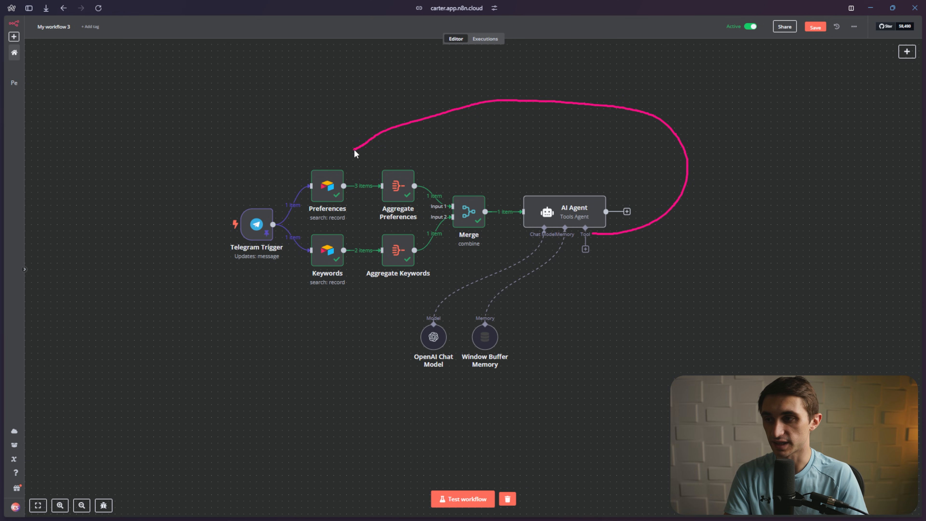
mouse_move(600, 251)
left_mouse_down()
mouse_move(618, 355)
mouse_move(323, 288)
left_mouse_up()
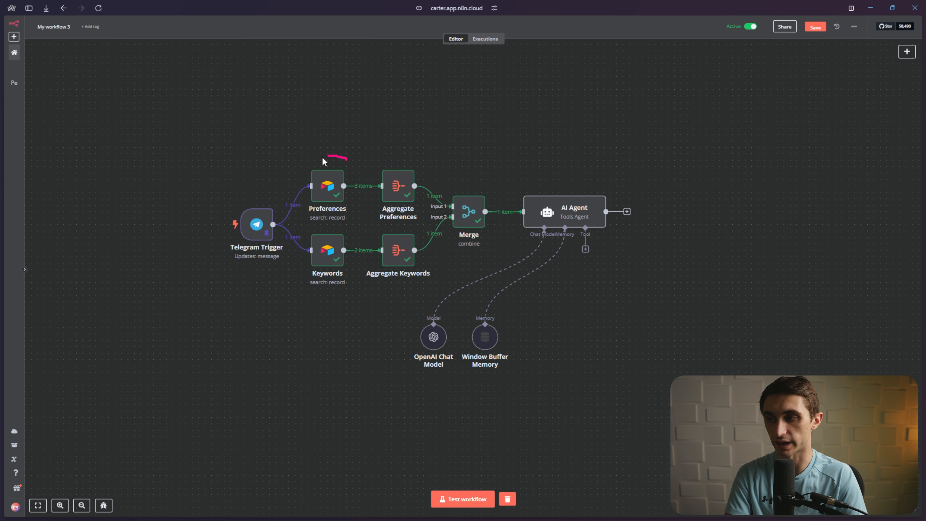
left_click_drag(318, 228, 317, 282)
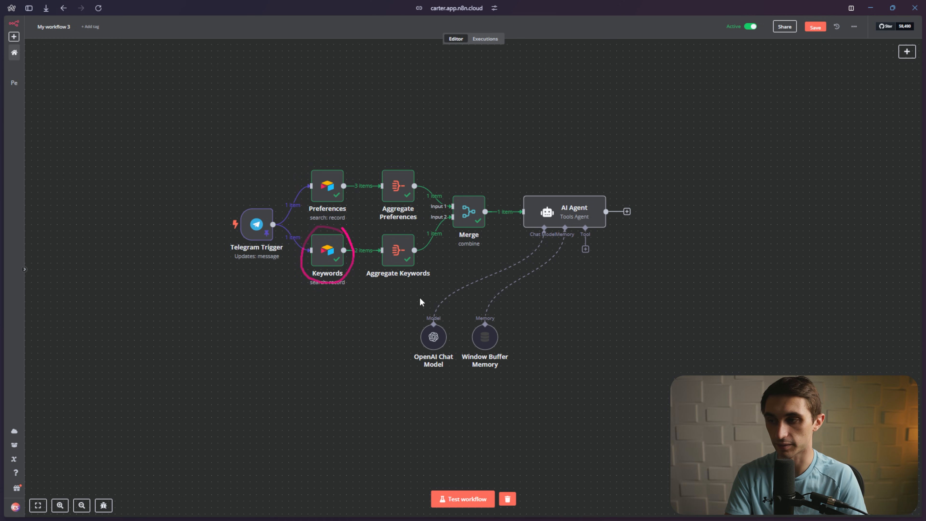
Step: Add an Airtable Tool to the AI Agent and name it add_preferences
left_click(586, 250)
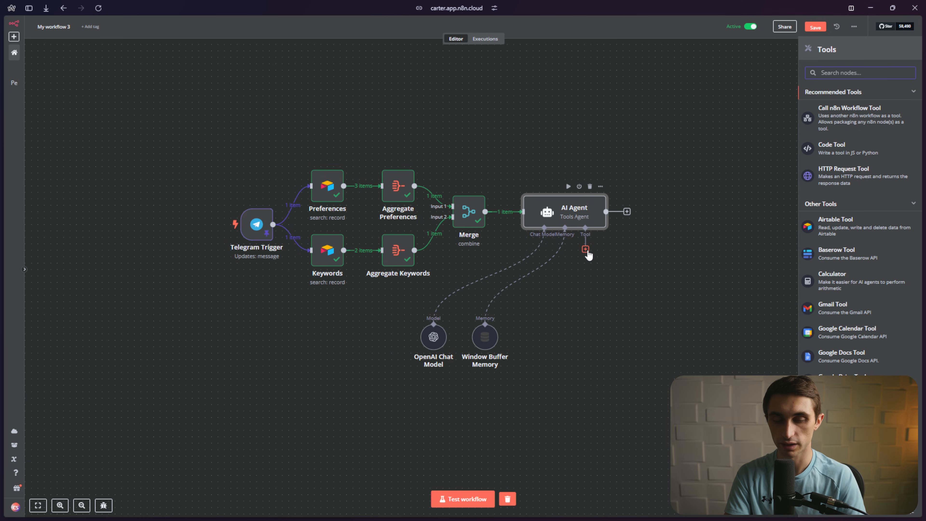
type("airtable")
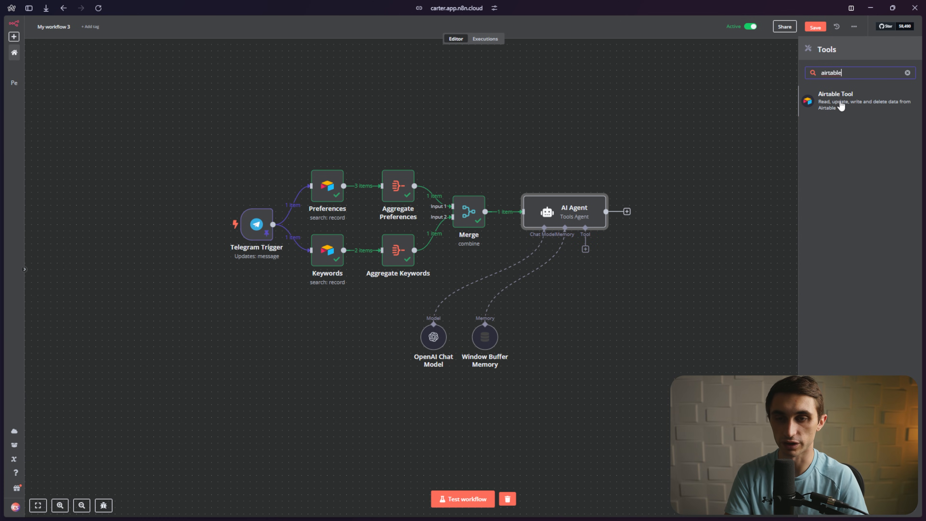
left_click(834, 101)
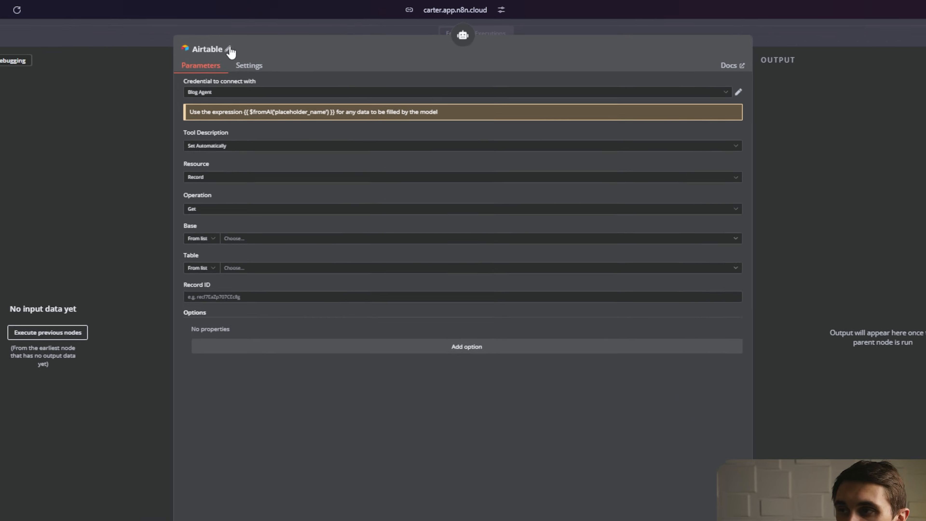
left_click(268, 39)
type("add_preferences")
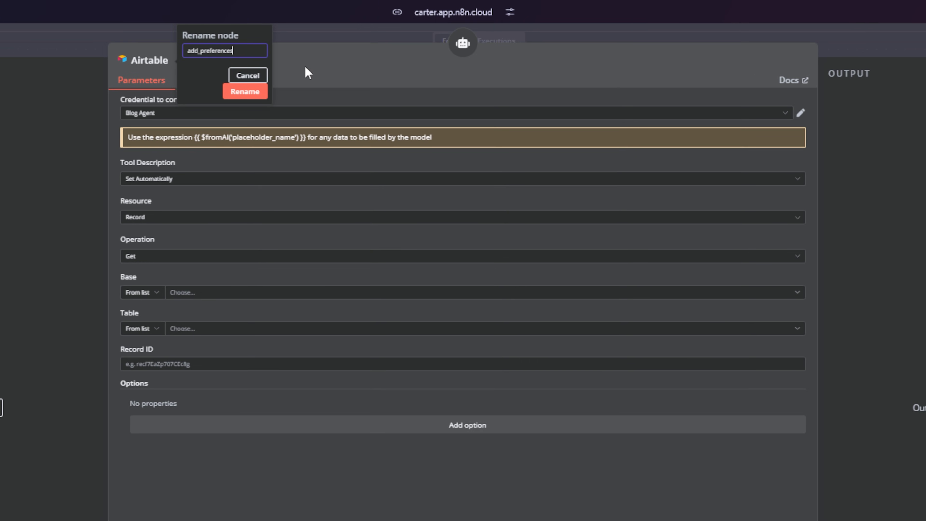
left_click(257, 92)
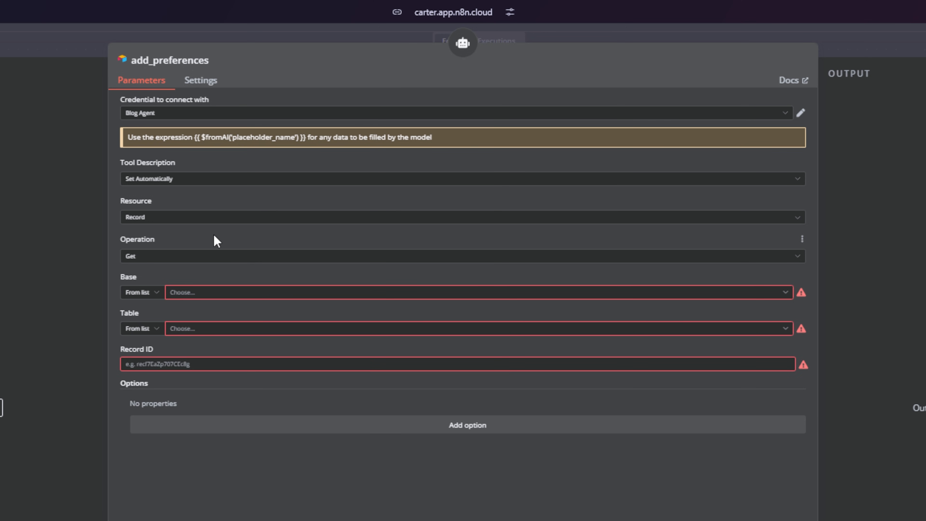
Step: Set the tool to Create records in the Agent Blog base's Preferences table
left_click(213, 258)
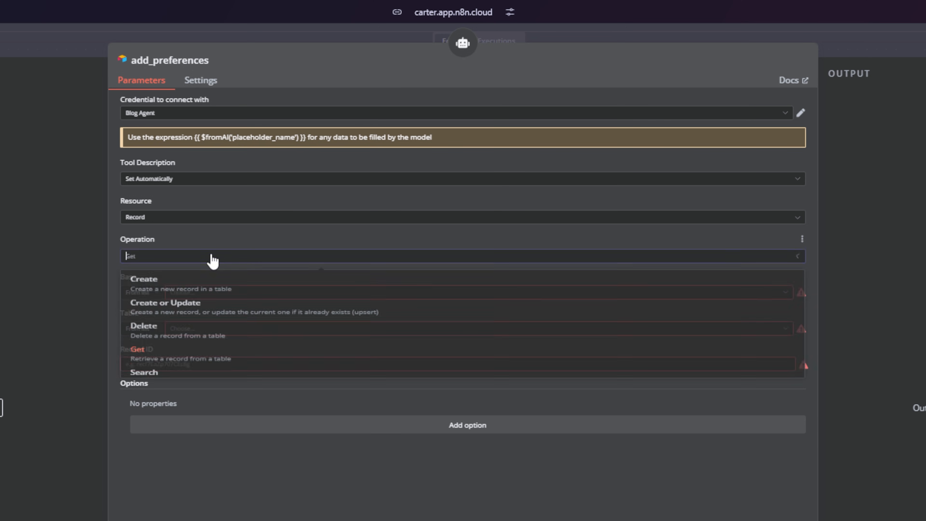
left_click(212, 284)
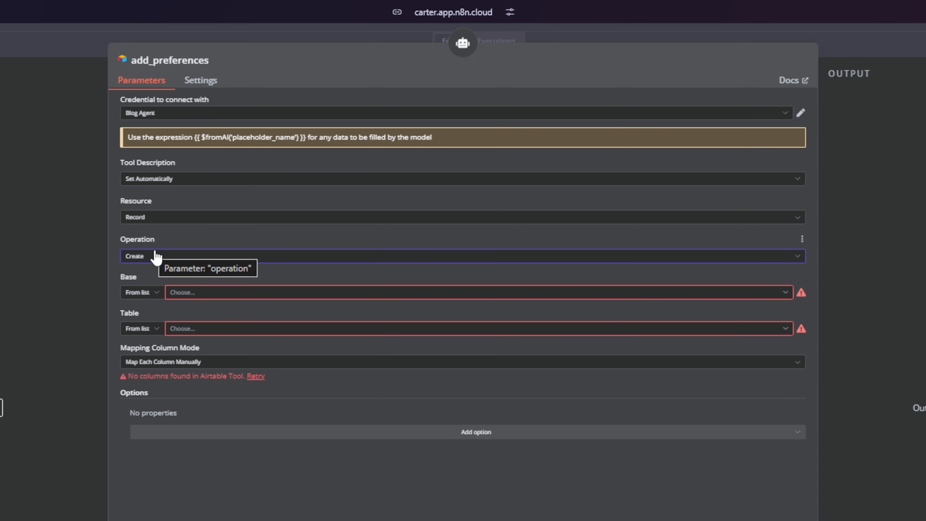
left_click(191, 293)
type("a")
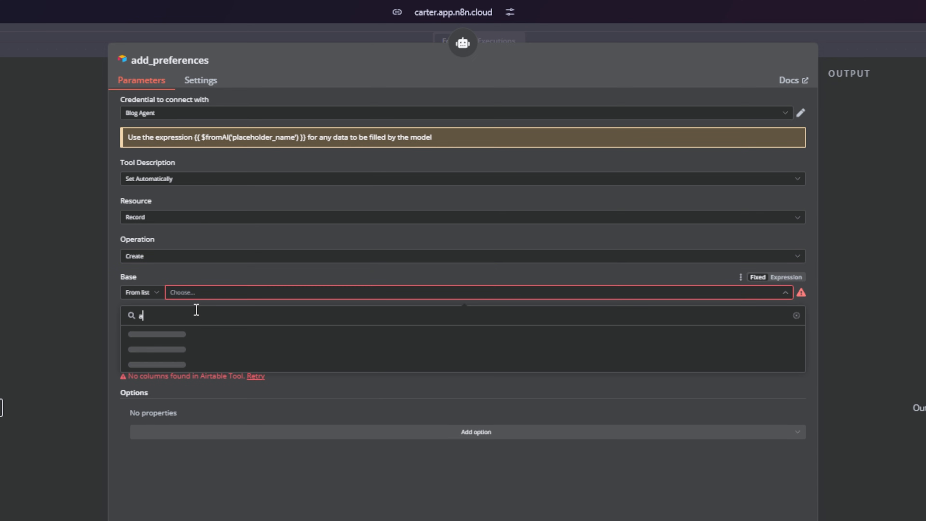
type("gent")
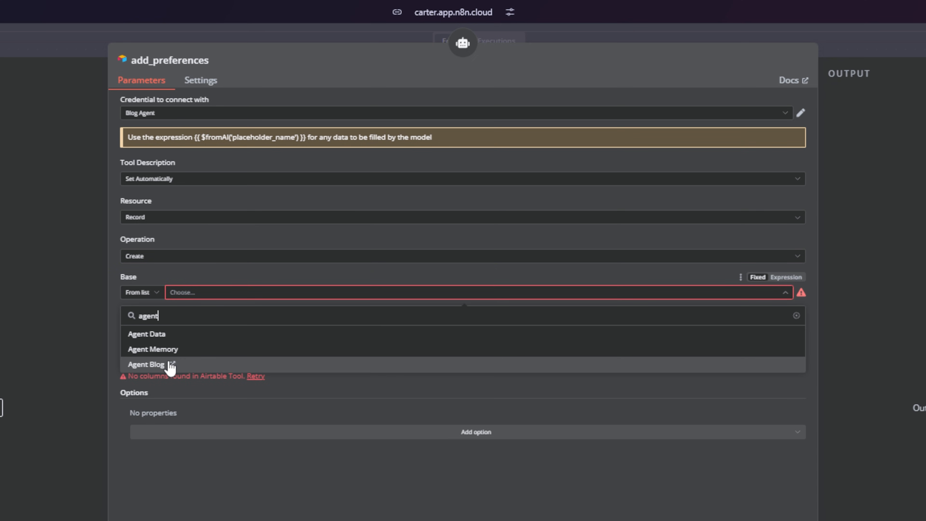
left_click(160, 365)
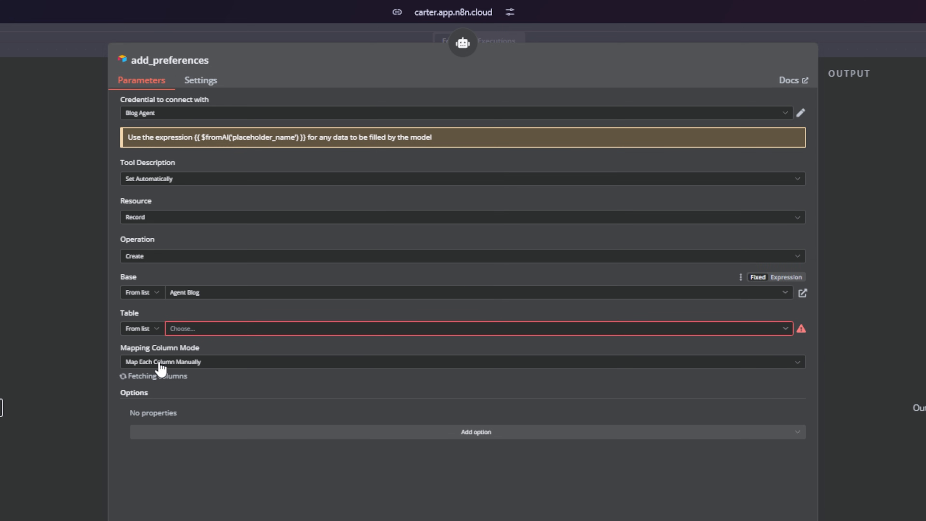
left_click(190, 330)
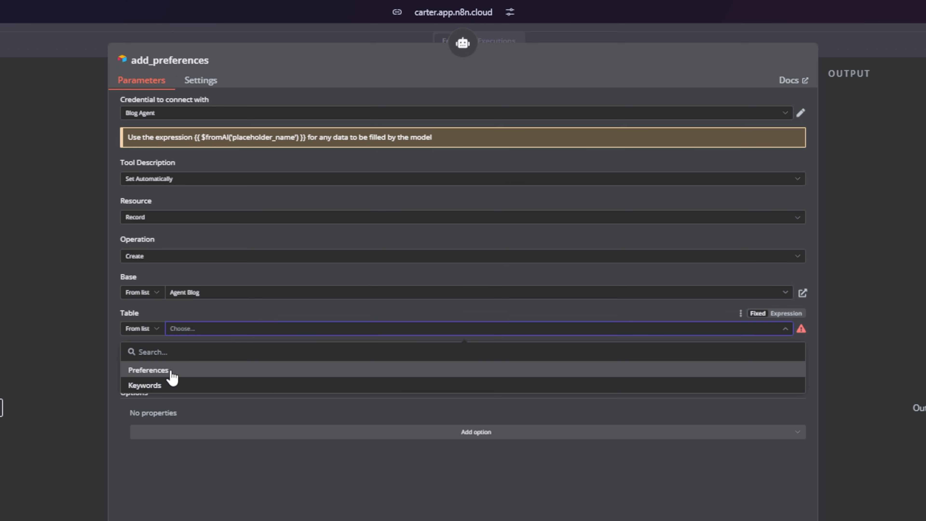
left_click(171, 370)
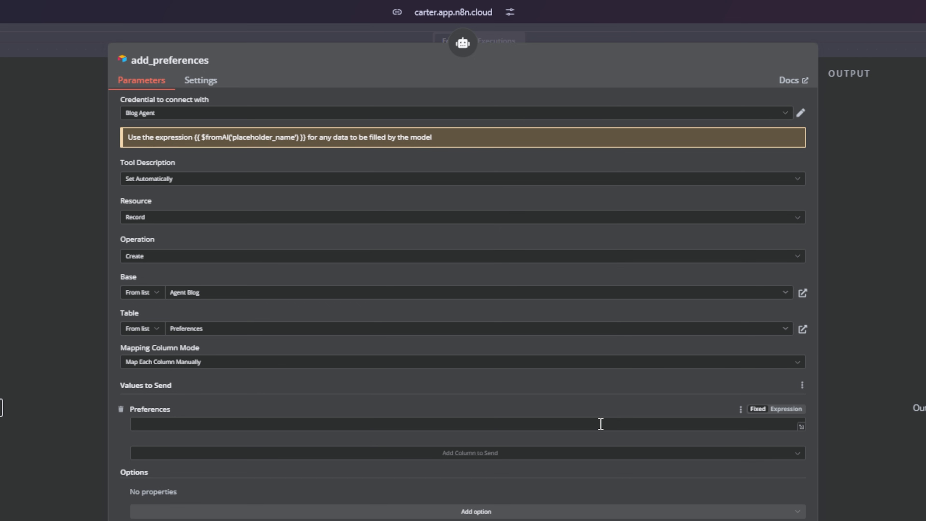
Step: Fill the Preferences field with the expression {{ $fromAI('add_preference') }}
left_click(601, 425)
left_click(784, 411)
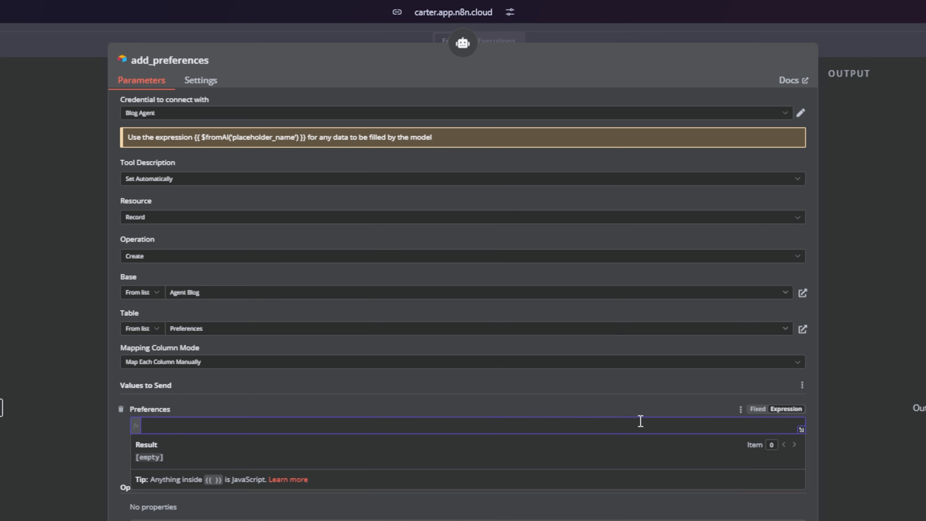
type("{{ $fromAI('add_preference') }}")
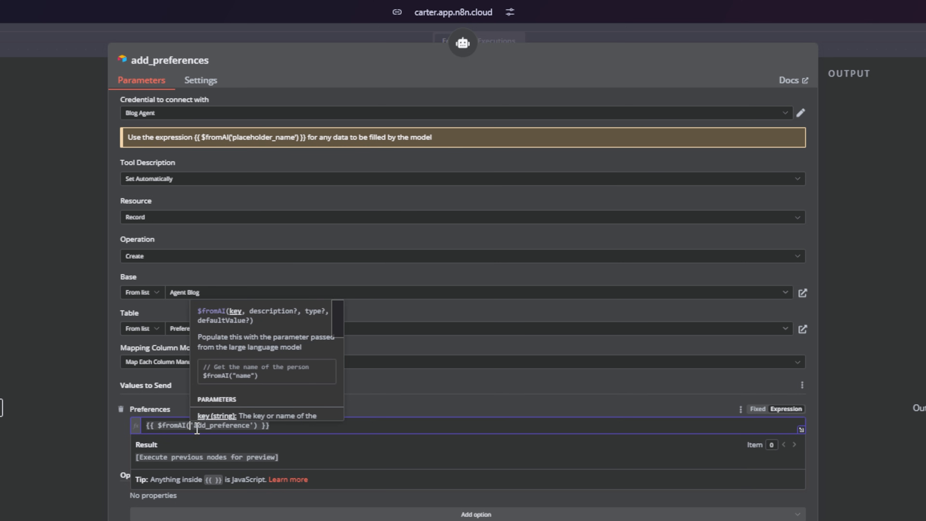
left_click_drag(187, 426, 258, 429)
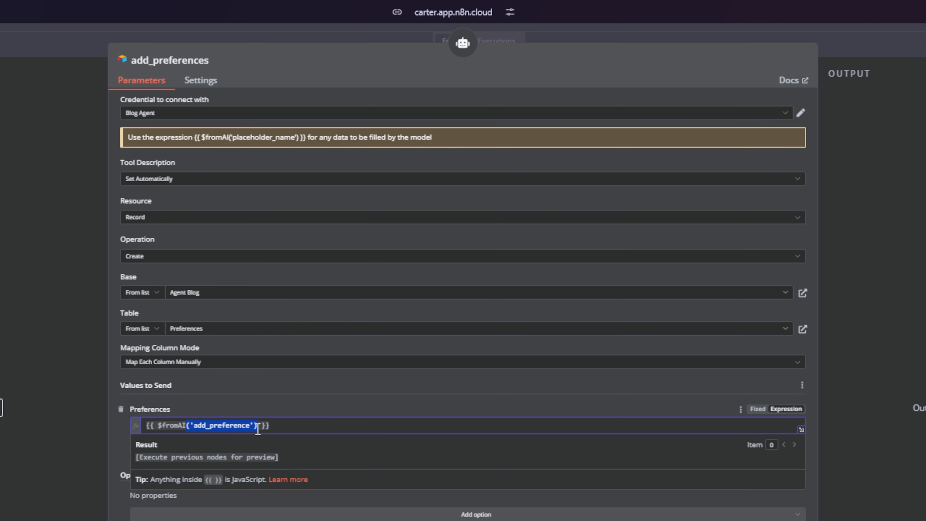
left_click(288, 430)
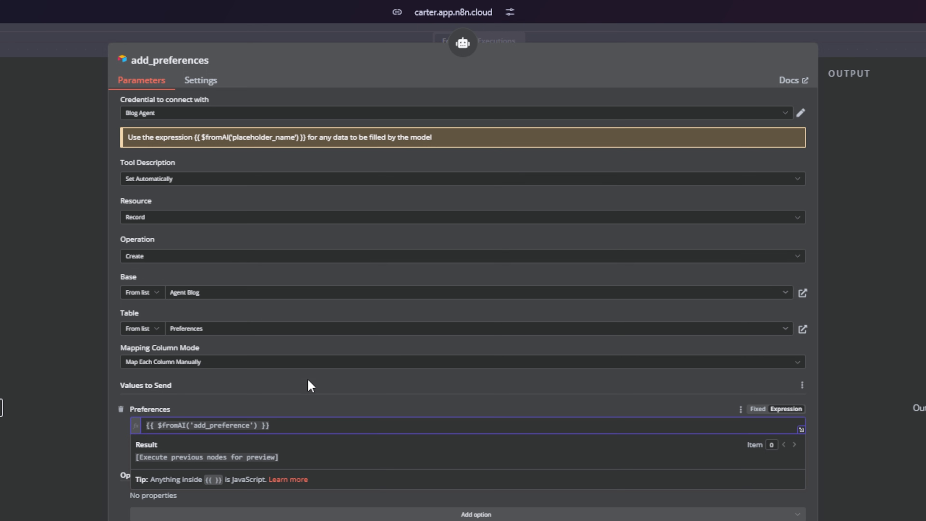
key("Escape")
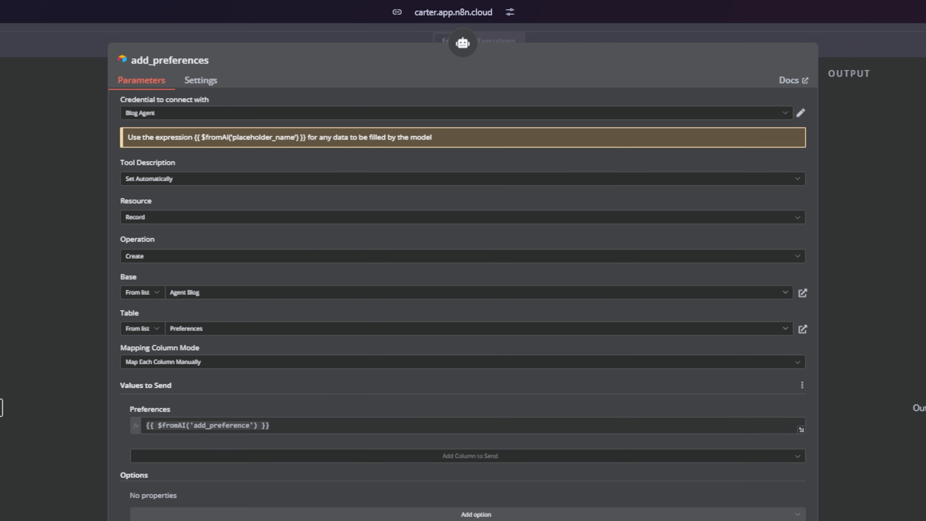
Step: Duplicate the add_preferences node and connect the copy to the AI Agent's Tool slot
left_click(83, 36)
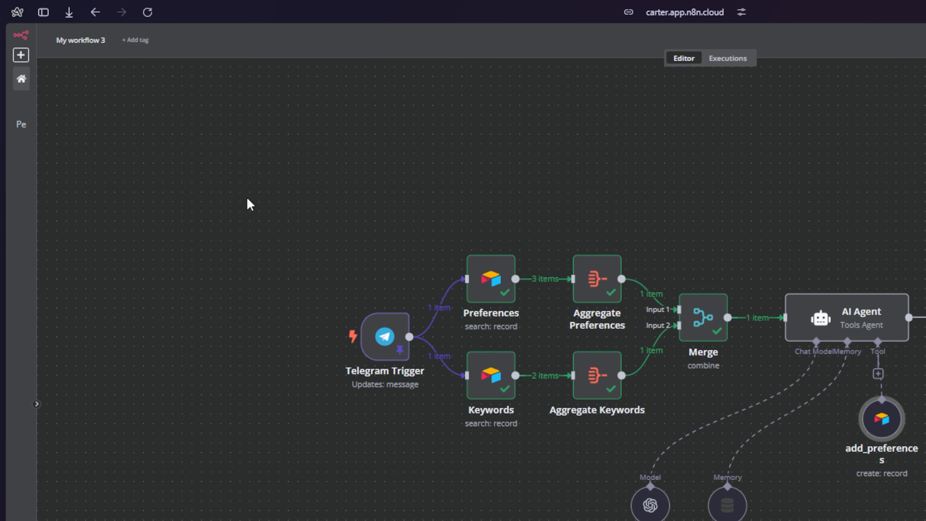
left_click_drag(888, 427, 831, 514)
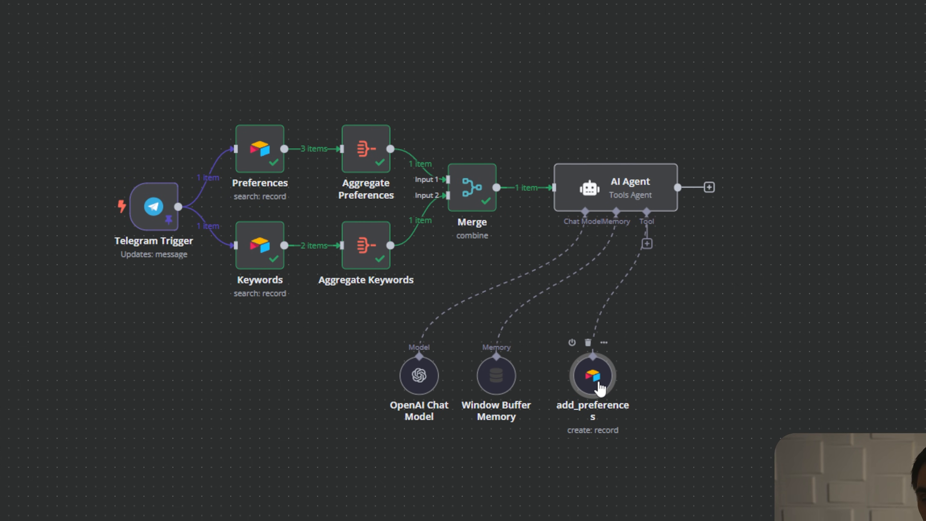
right_click(597, 380)
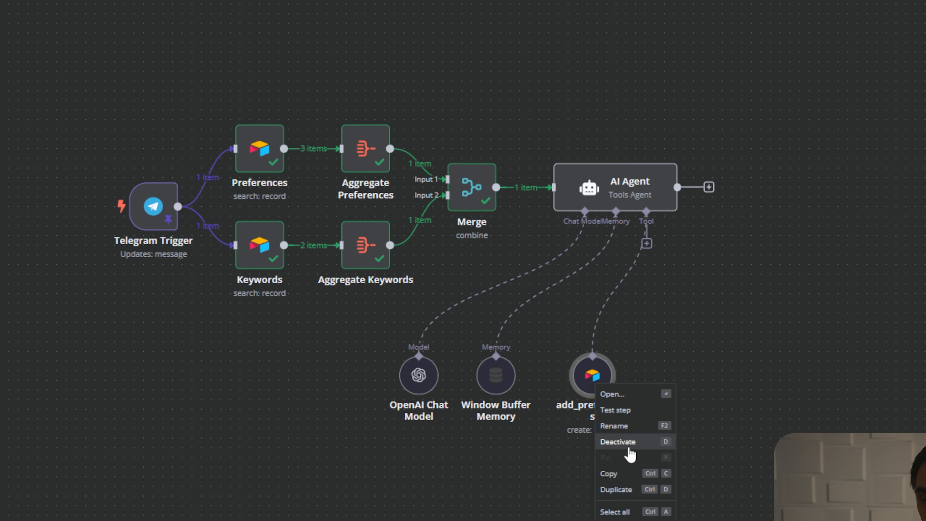
left_click(638, 490)
left_click_drag(521, 51, 684, 389)
left_click_drag(652, 247, 692, 388)
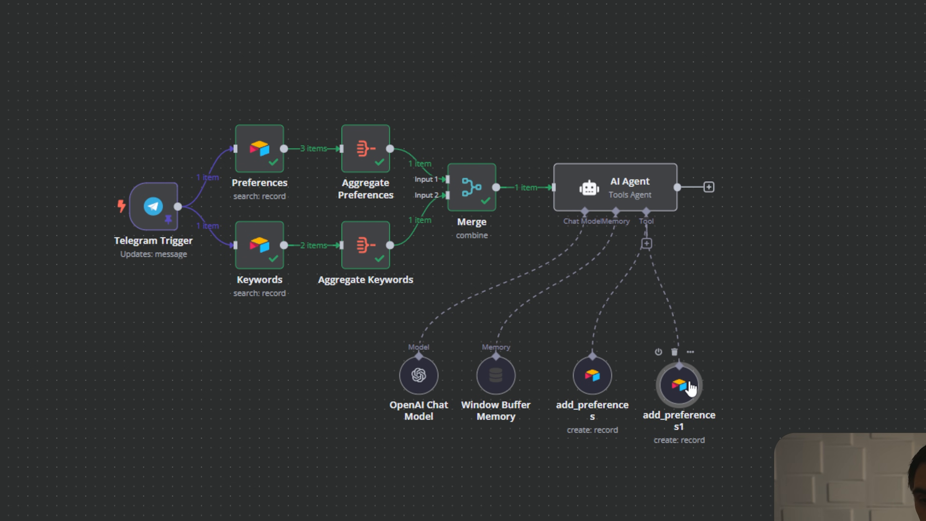
Step: Rename the copied node from add_preferences1 to add_keyword
right_click(691, 388)
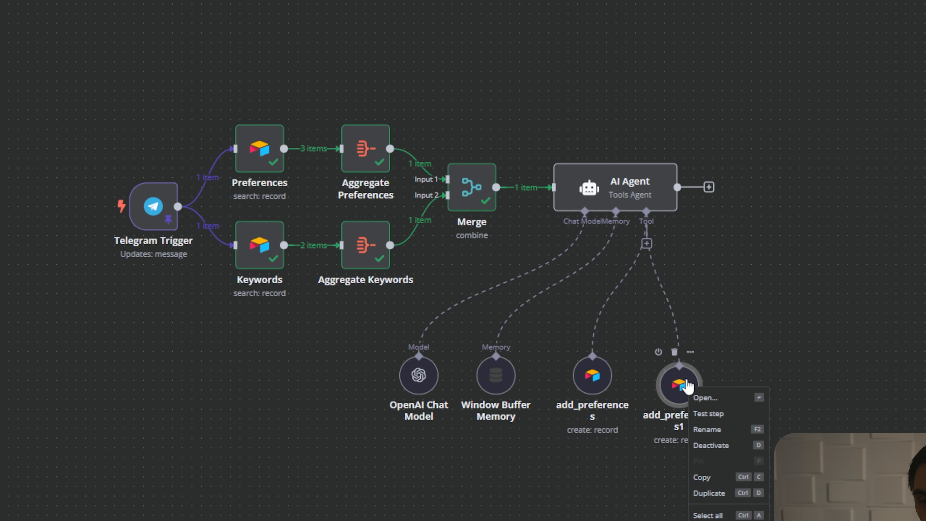
left_click(704, 432)
left_click_drag(396, 264, 443, 264)
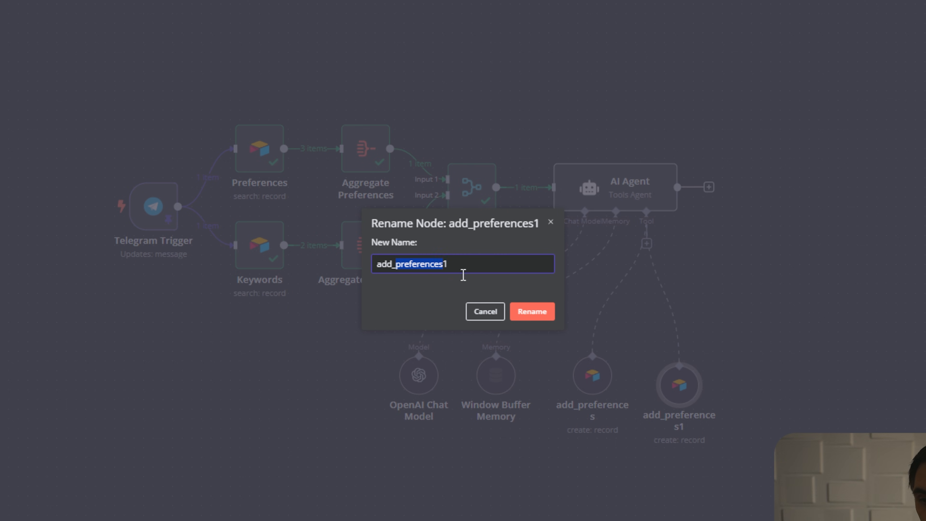
key("BackSpace")
key("BackSpace")
key("BackSpace")
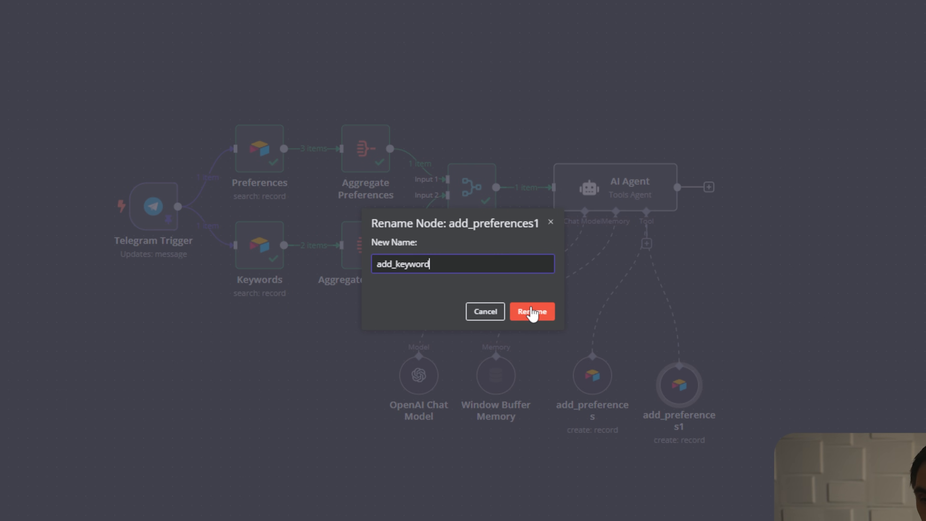
left_click(533, 312)
Step: Point add_keyword at the Keywords table and change the expression key to add_keyword
double_click(693, 383)
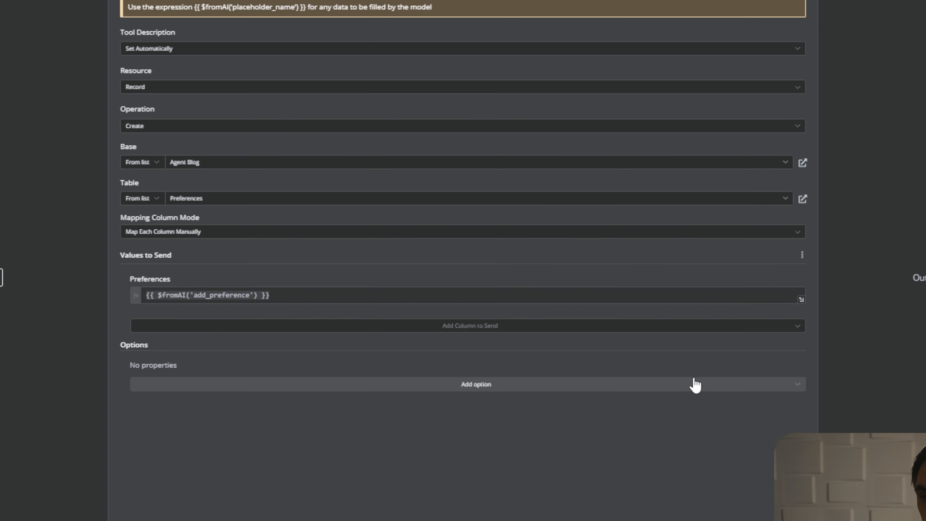
left_click(217, 202)
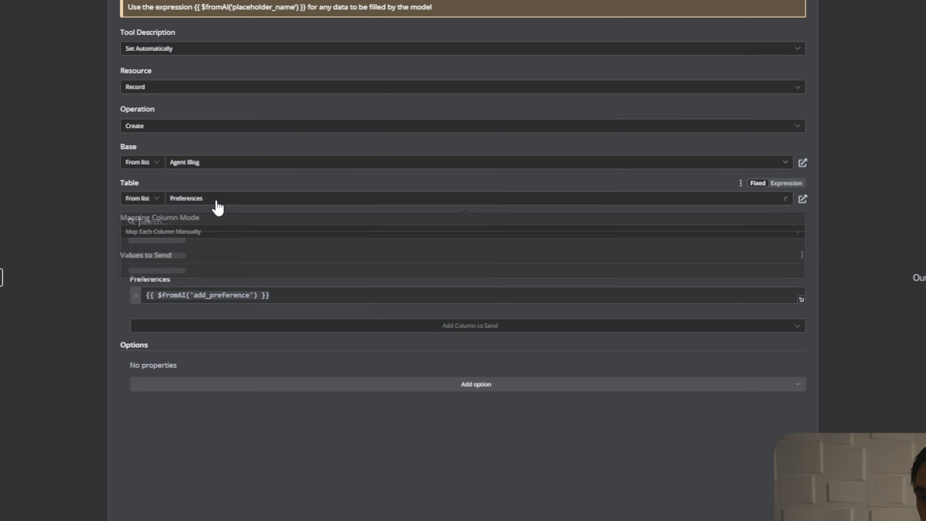
left_click(166, 257)
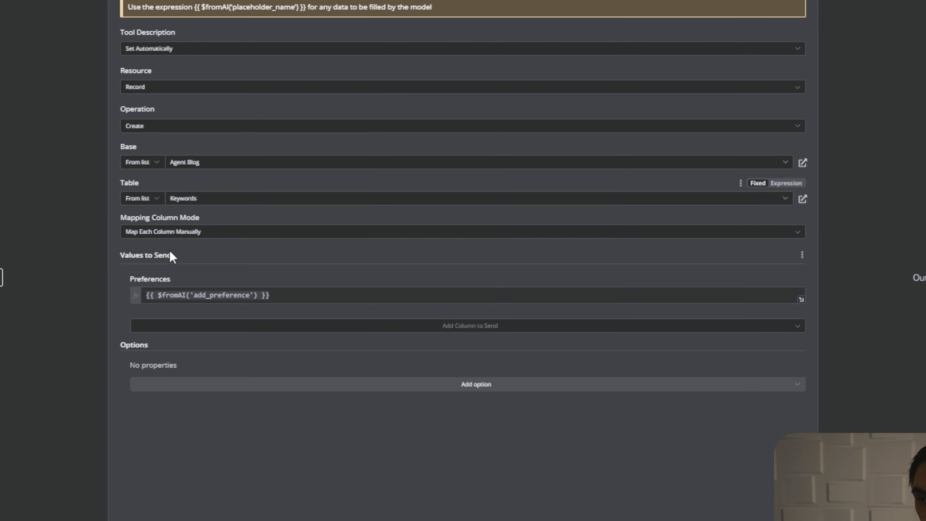
left_click(250, 294)
left_click_drag(250, 294, 212, 294)
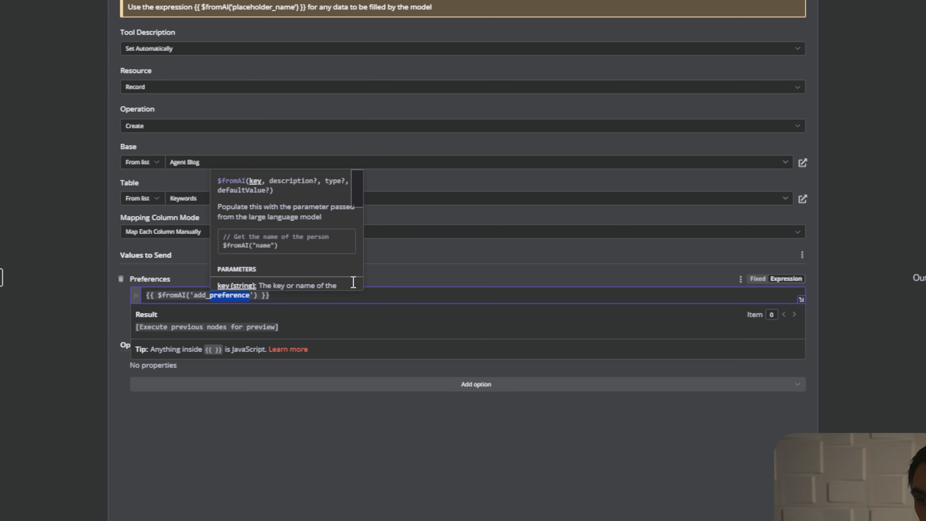
type("keyw")
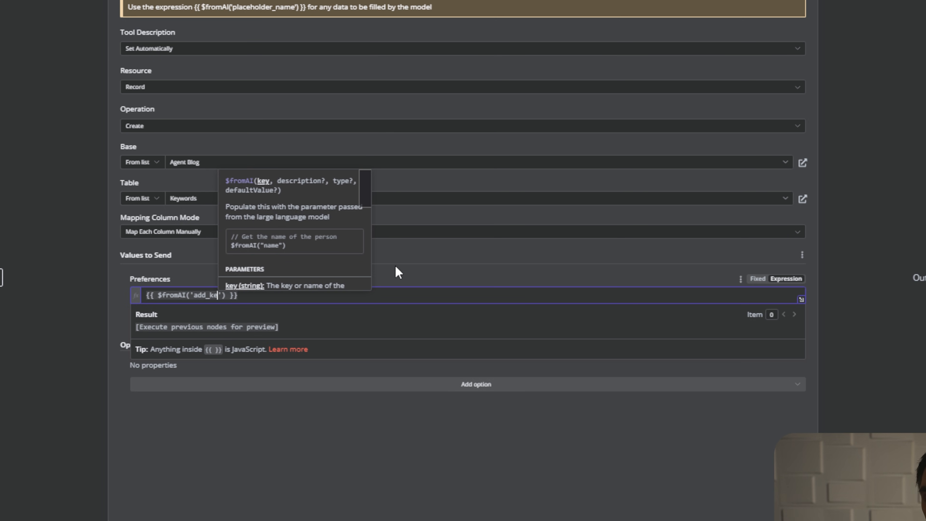
type("ord")
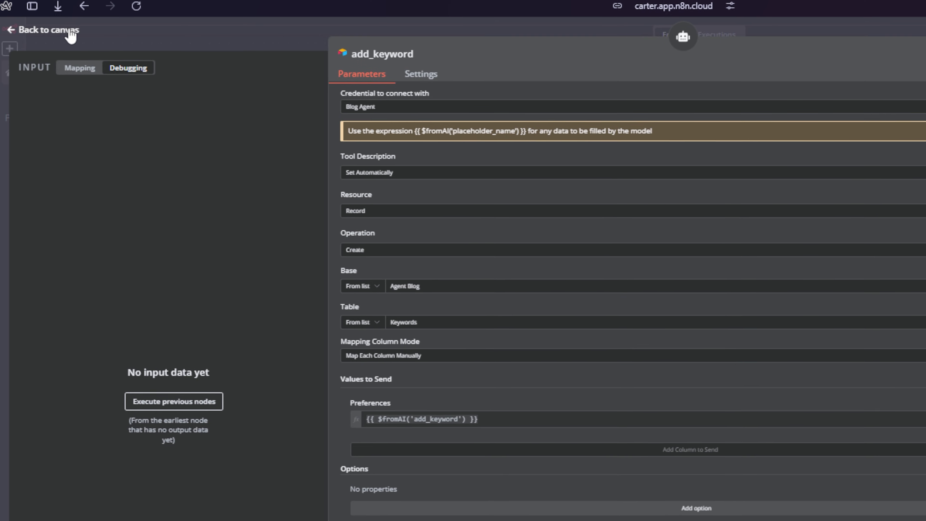
key("Escape")
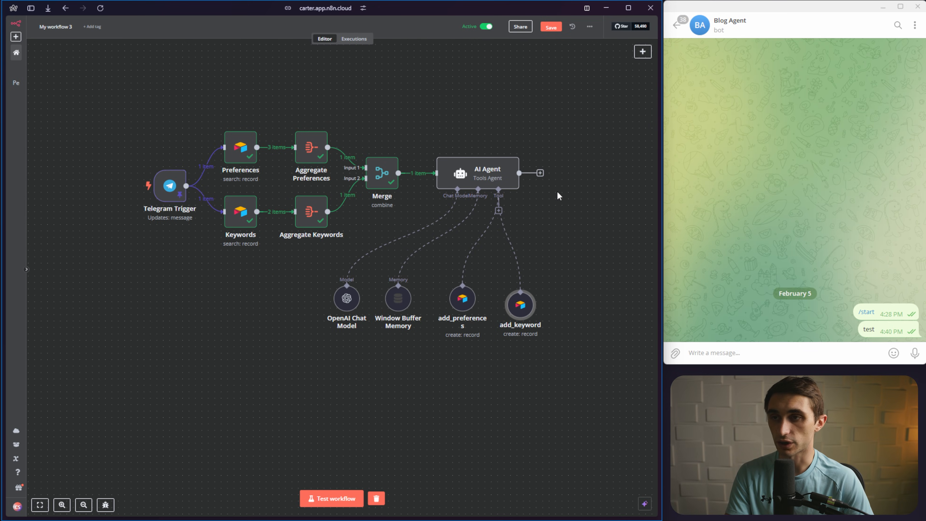
Step: Save the workflow and unpin the Telegram Trigger's test data
left_click(552, 28)
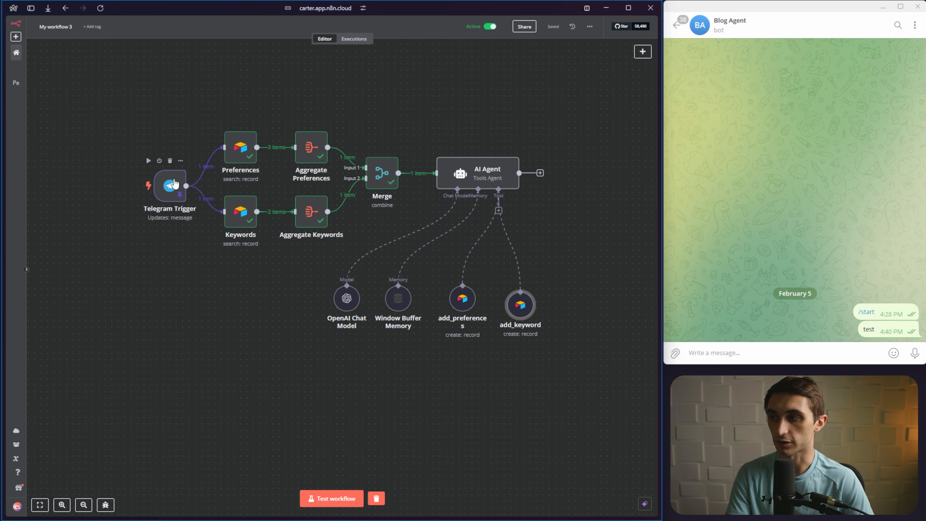
double_click(170, 186)
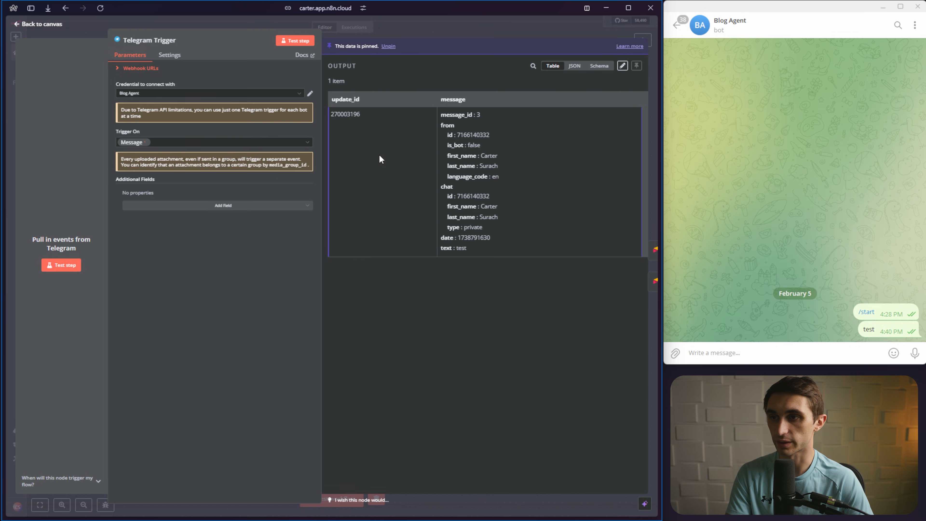
left_click(389, 46)
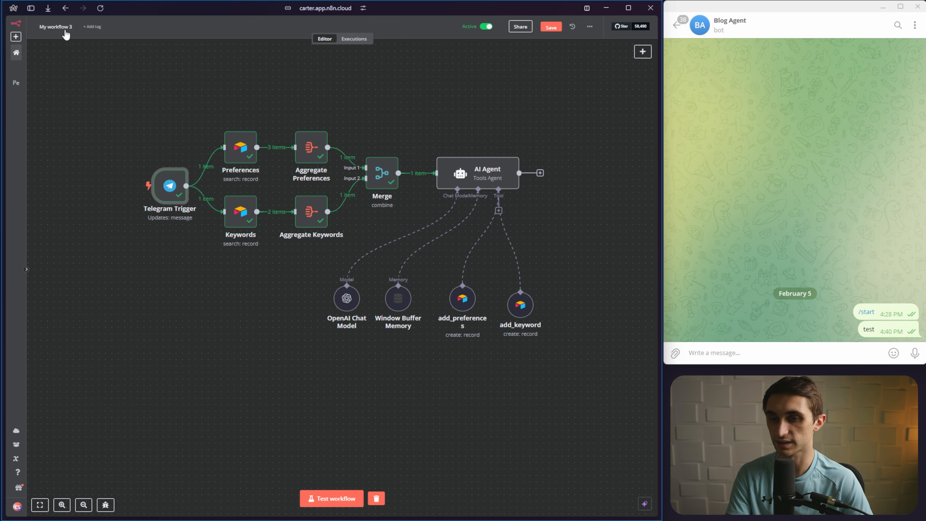
Step: Message the bot asking it to add a preference and keyword for a pondscaping/pond installation company
left_click(732, 354)
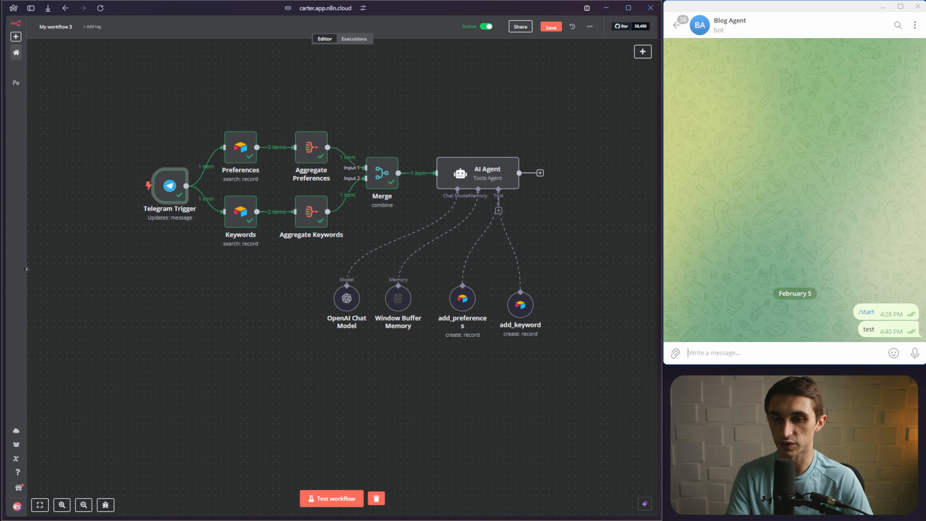
type("add a preference")
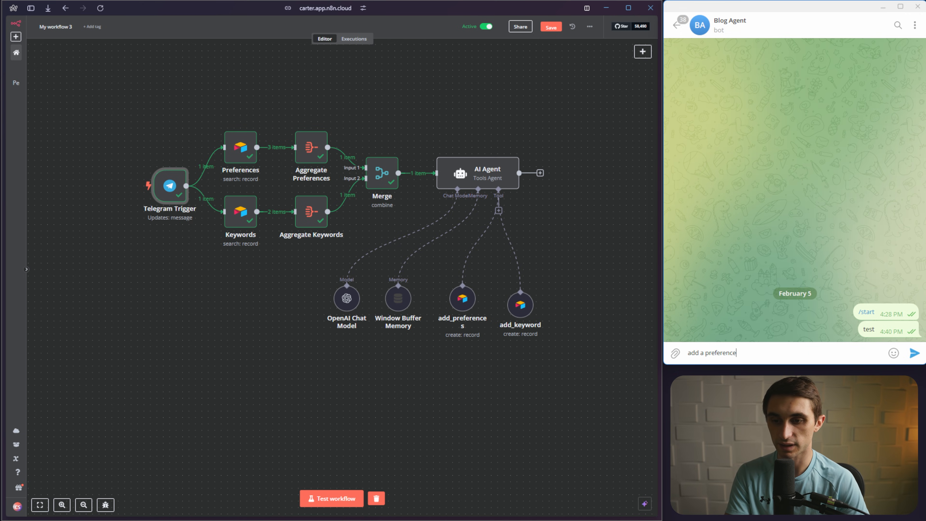
type(" and keyword for tes")
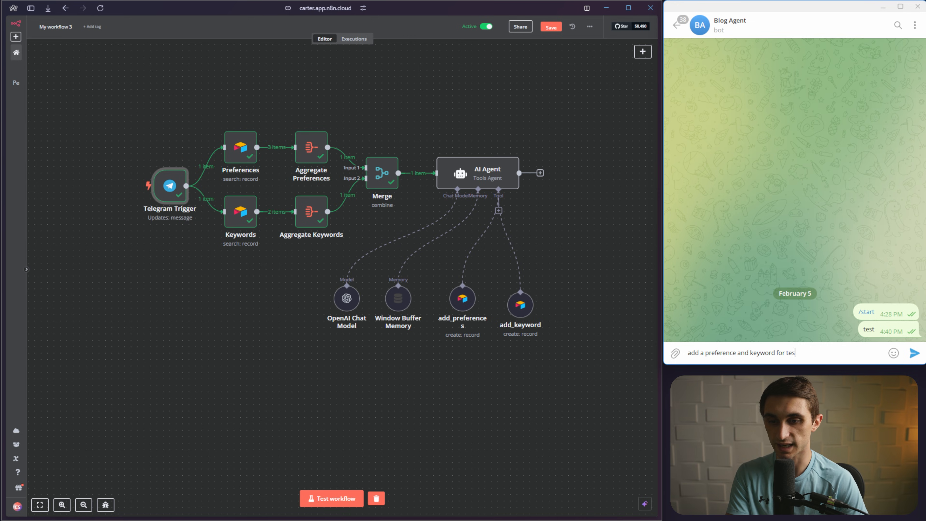
type("ting purposes")
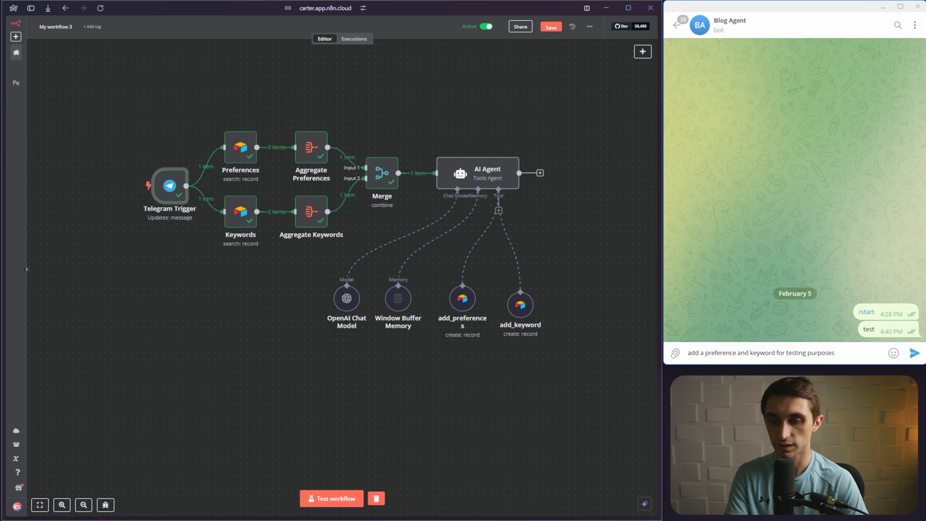
type(" lets s")
type("ay ")
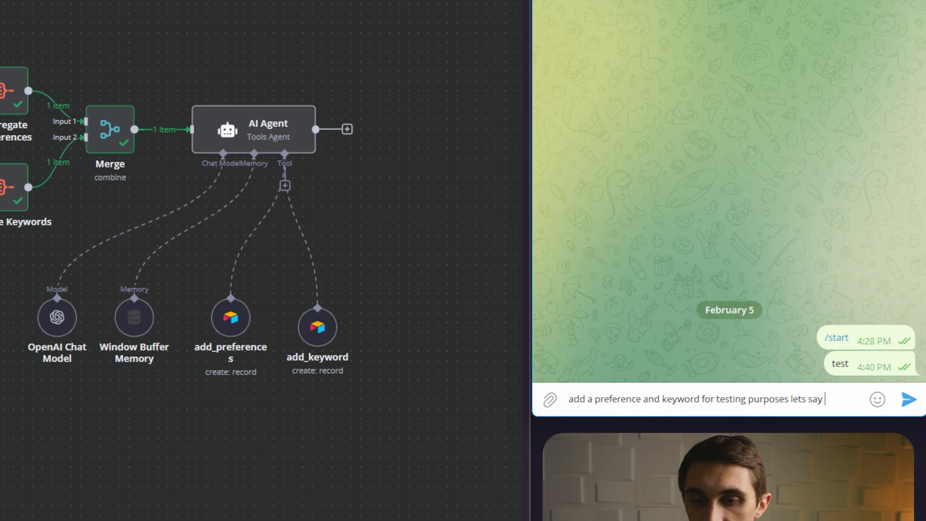
type("im a pondsca")
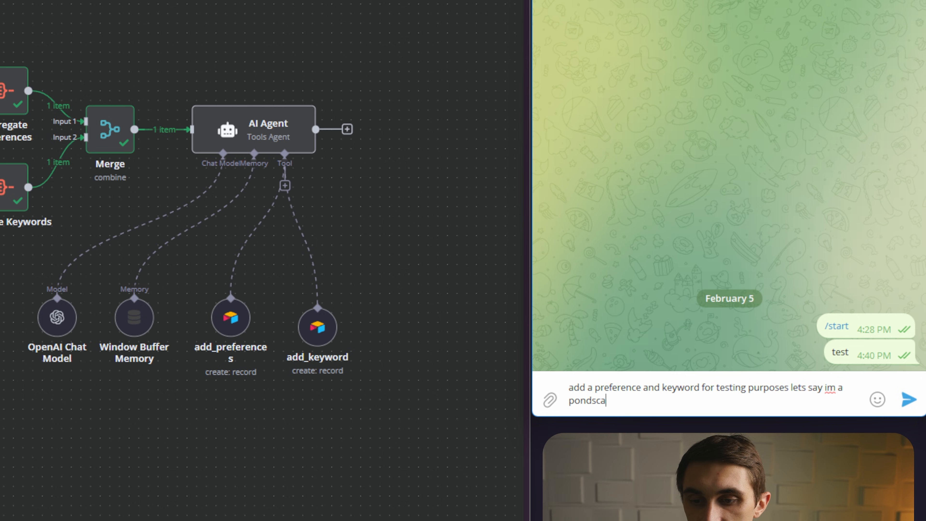
type("ping/pond ins")
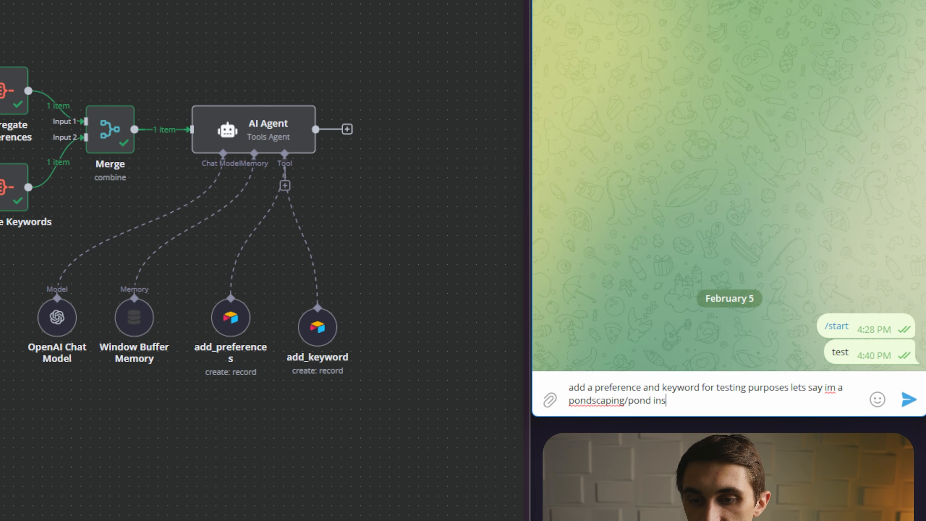
type("tallation company.")
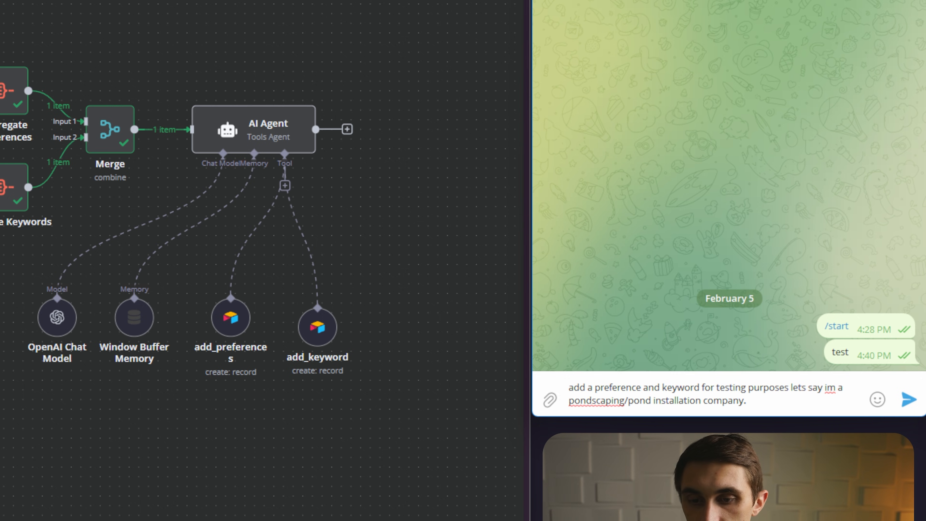
key("Return")
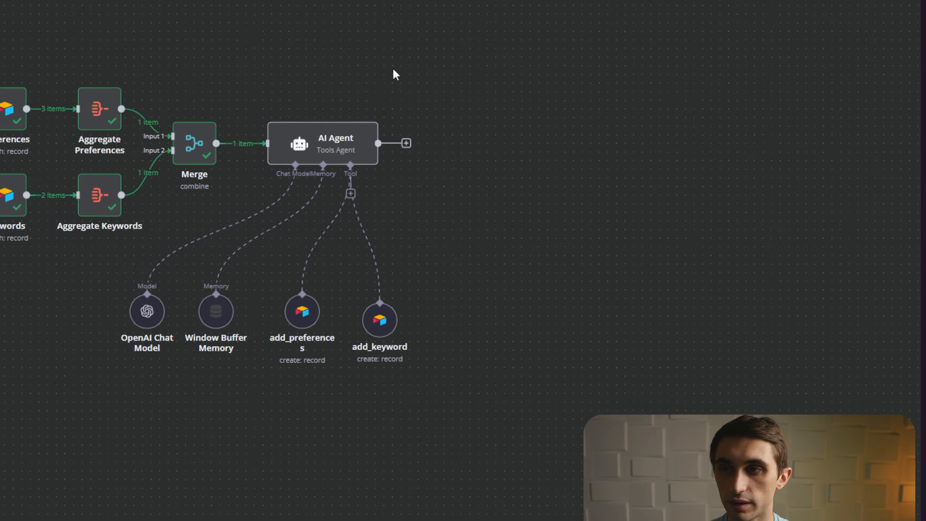
Step: Load the 17:00:32 execution's data into the editor
left_click(489, 40)
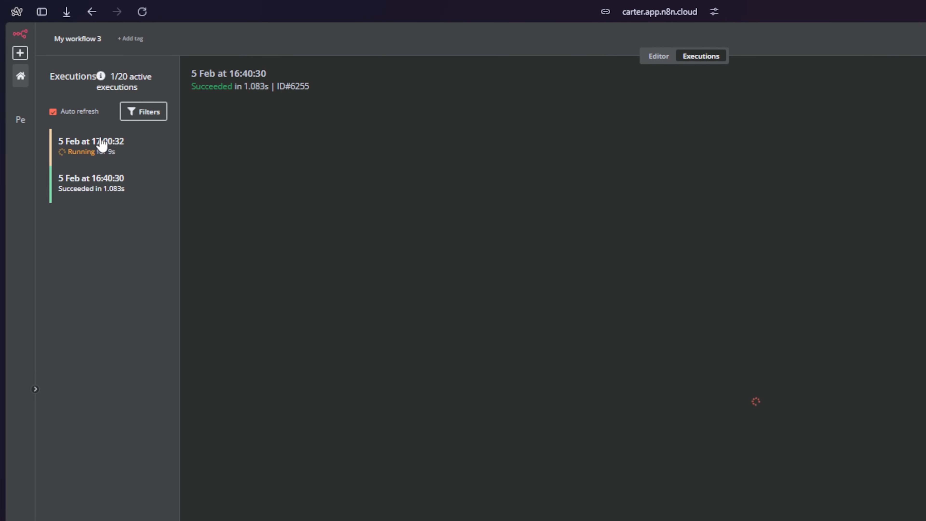
left_click(120, 150)
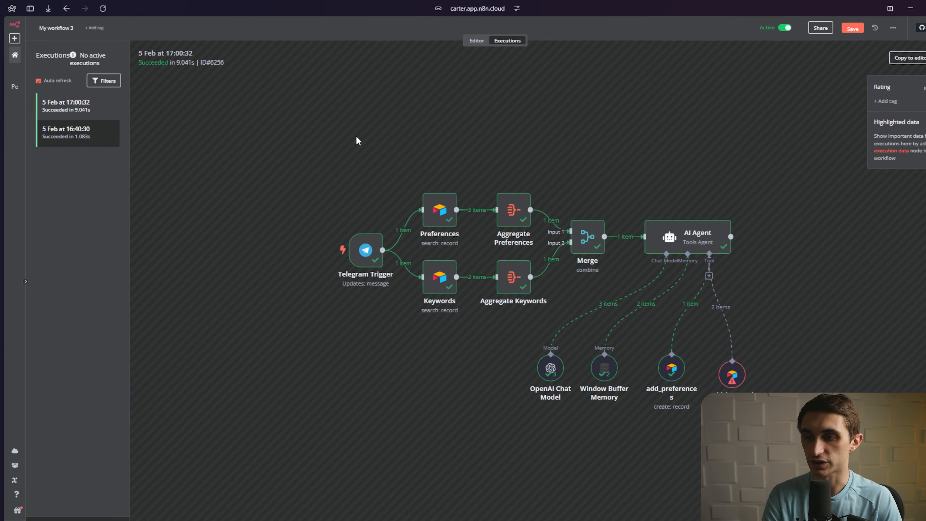
left_click_drag(314, 159, 816, 408)
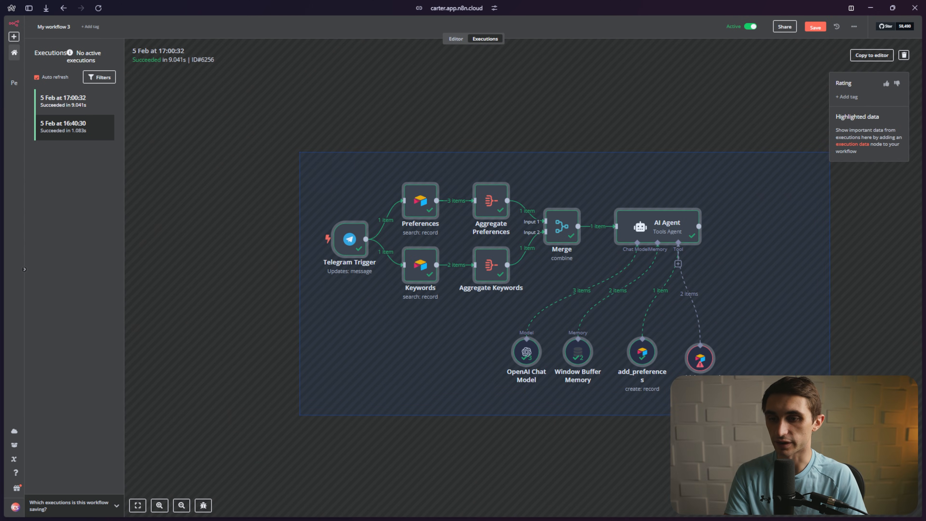
left_click(811, 323)
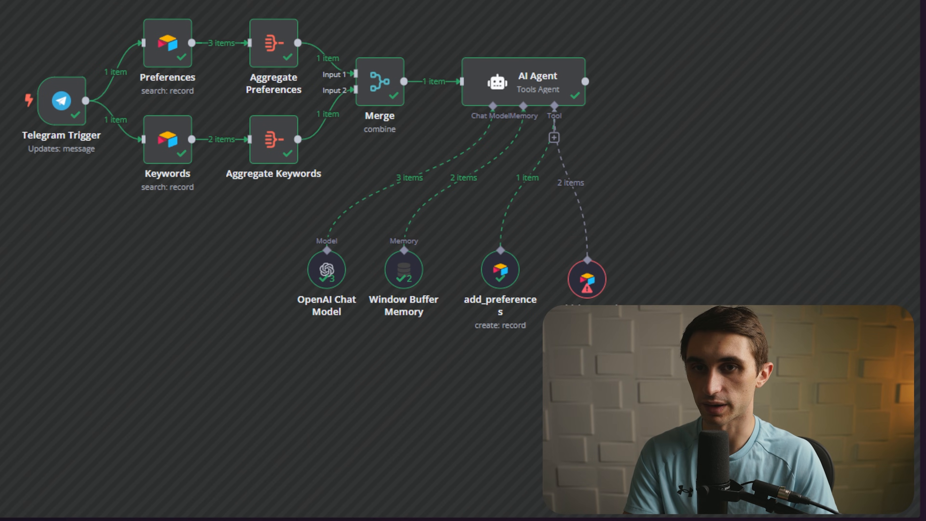
left_click(846, 47)
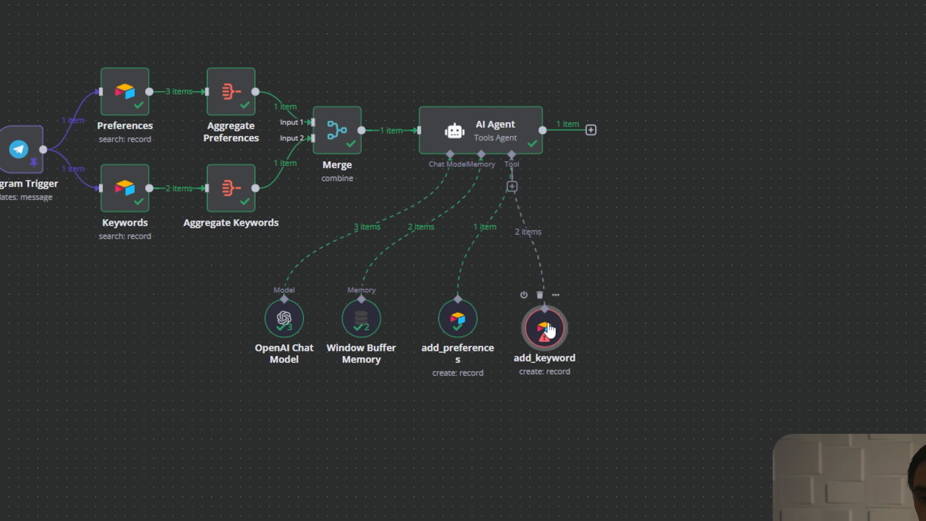
Step: Delete the Preferences column mapping from the add_keyword tool
double_click(315, 459)
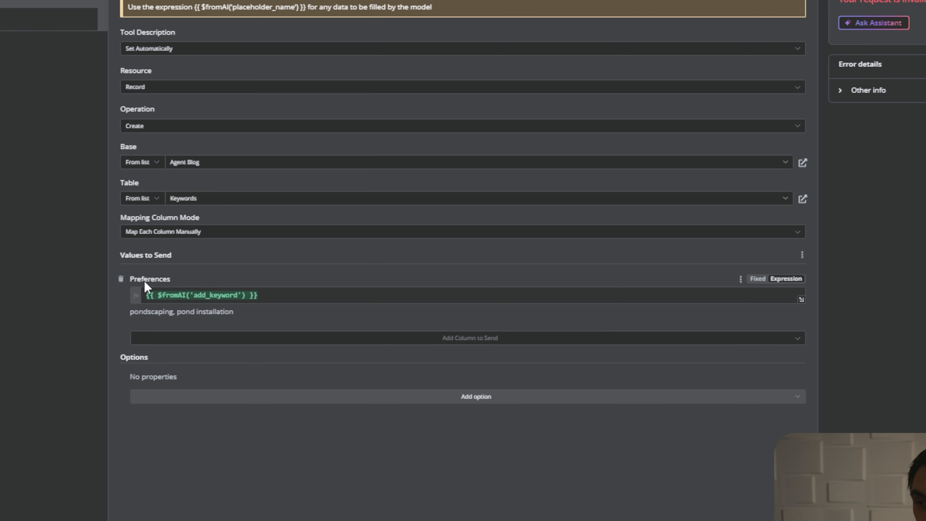
left_click_drag(279, 296, 131, 296)
key("ctrl+c")
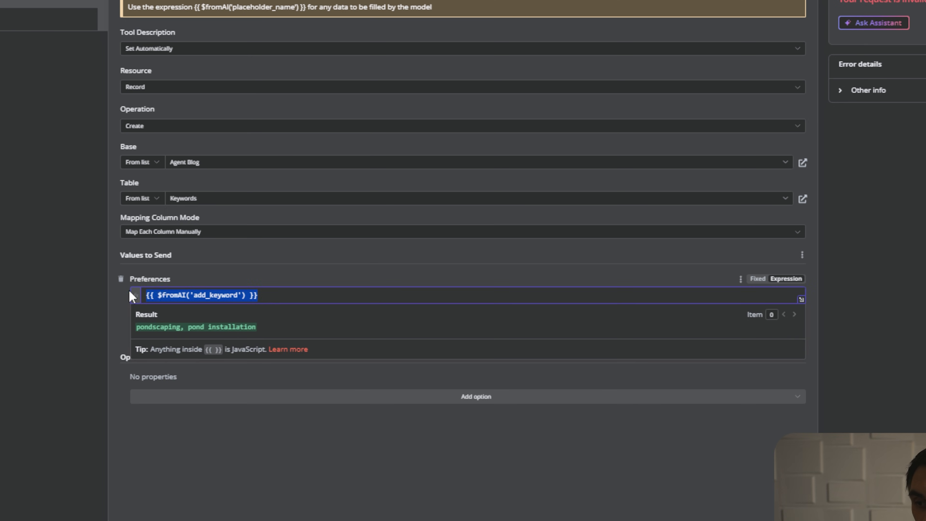
key("BackSpace")
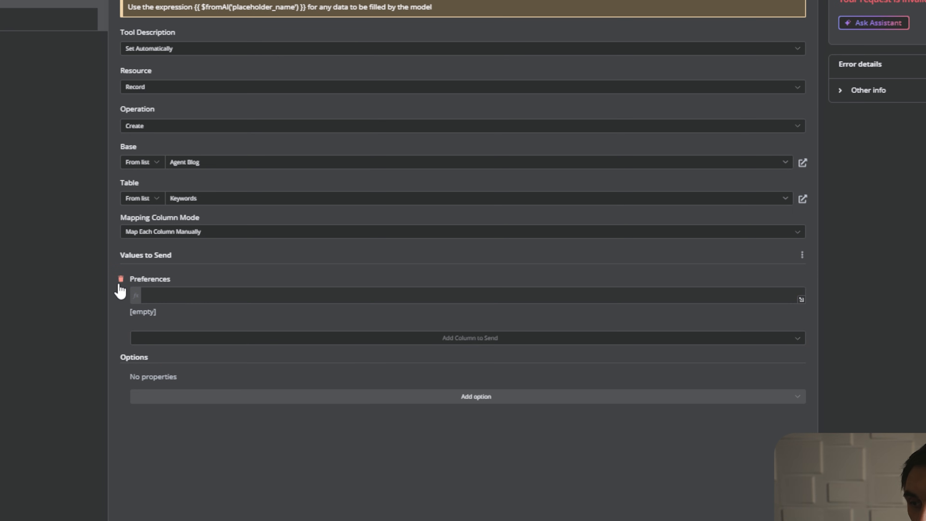
left_click(120, 281)
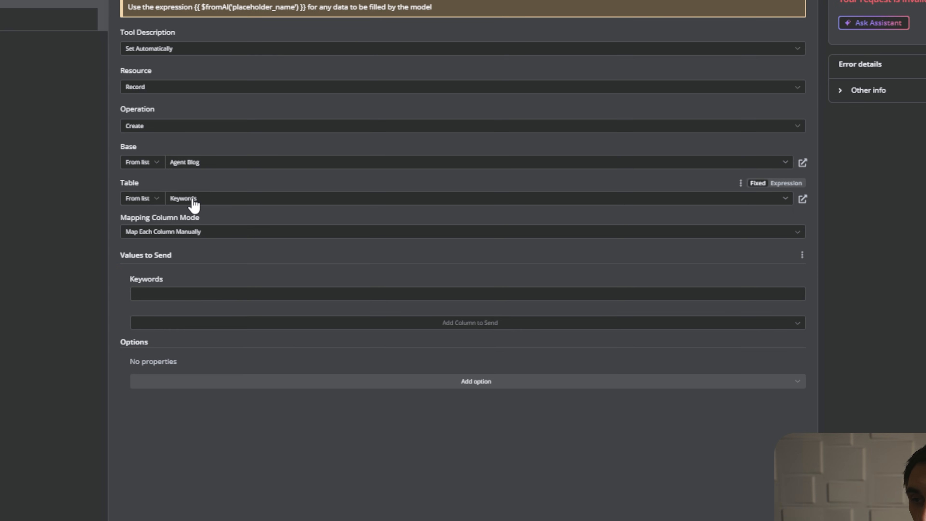
Step: Reselect the Keywords table and set the Keywords field to {{ $fromAI('add_keyword') }}
left_click(194, 200)
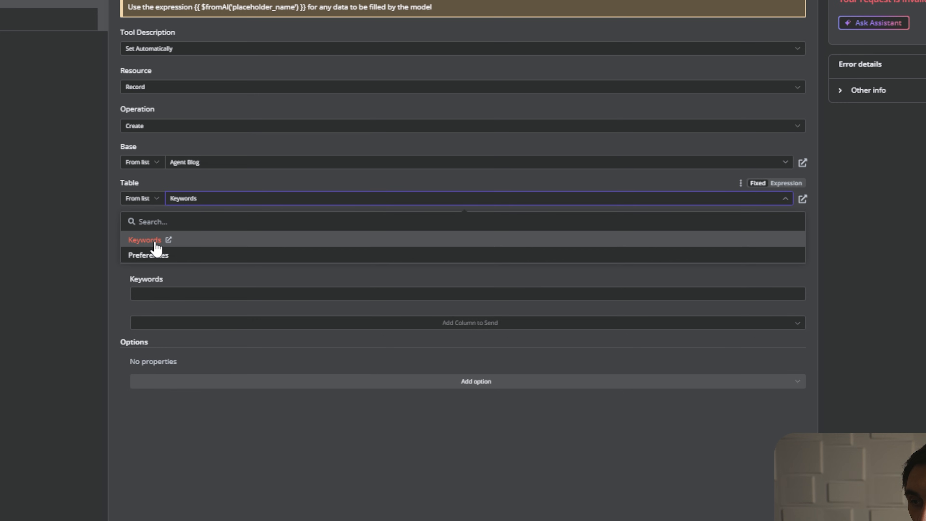
left_click(154, 241)
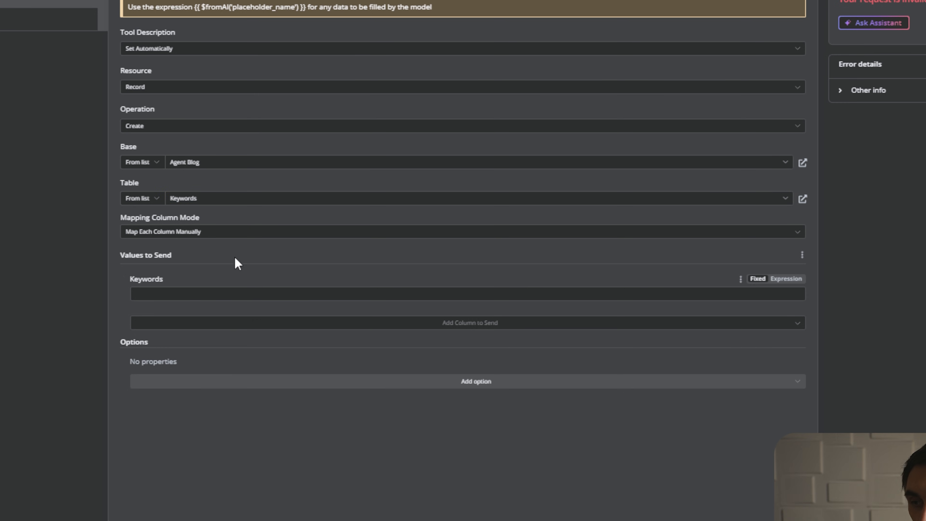
left_click(242, 293)
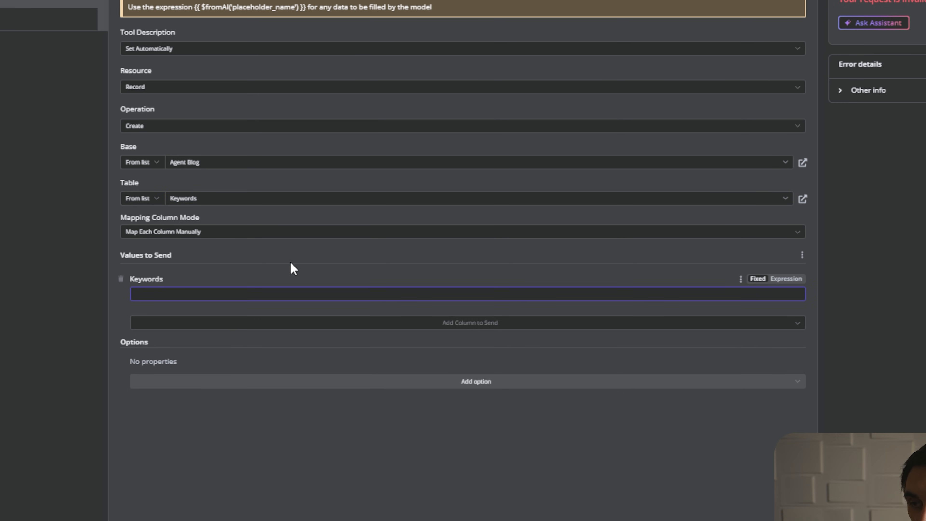
key("ctrl+v")
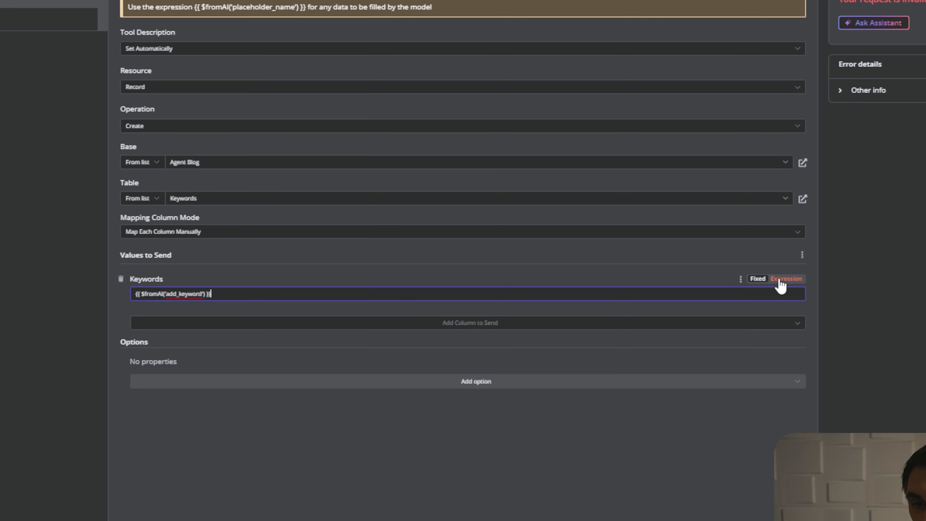
left_click(780, 282)
left_click(360, 277)
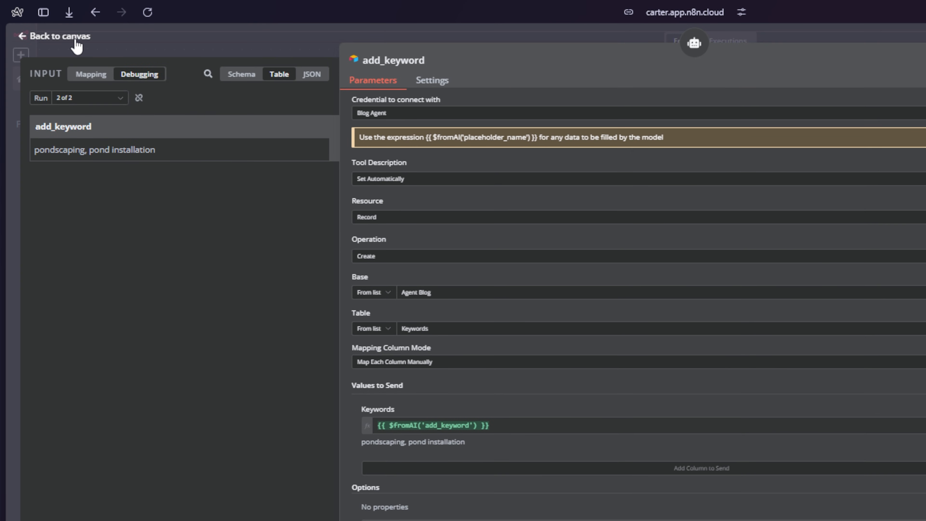
left_click(76, 37)
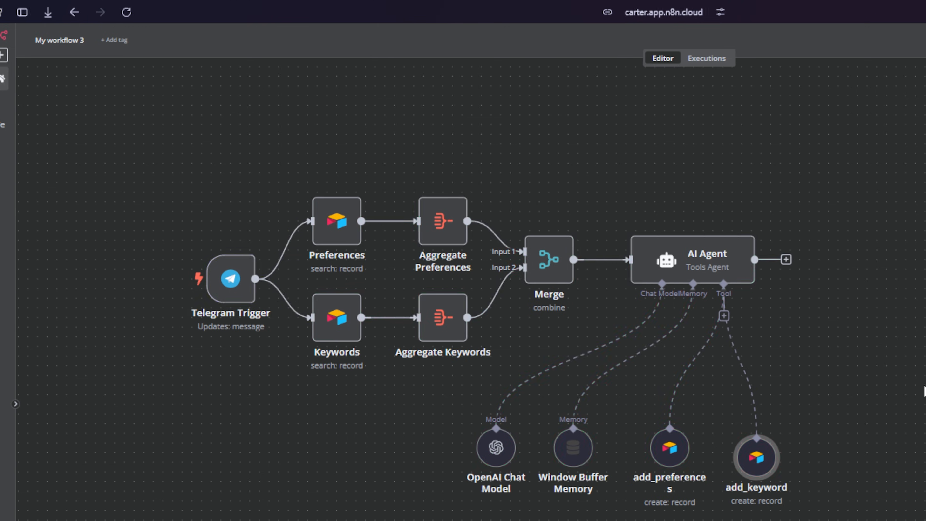
Step: Save the workflow and message the bot 'try adding keywords once more, it didn't work'
left_click(795, 41)
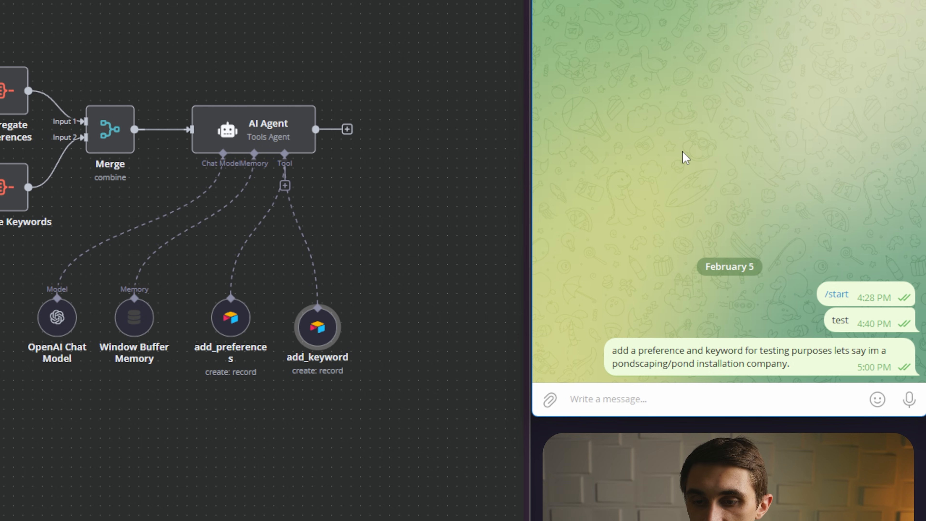
type("try adding ")
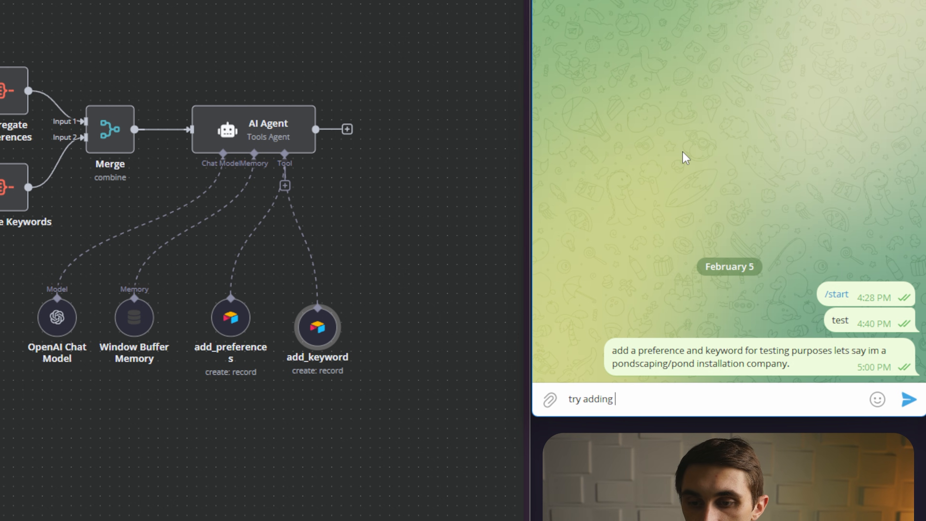
type("keywords once more,")
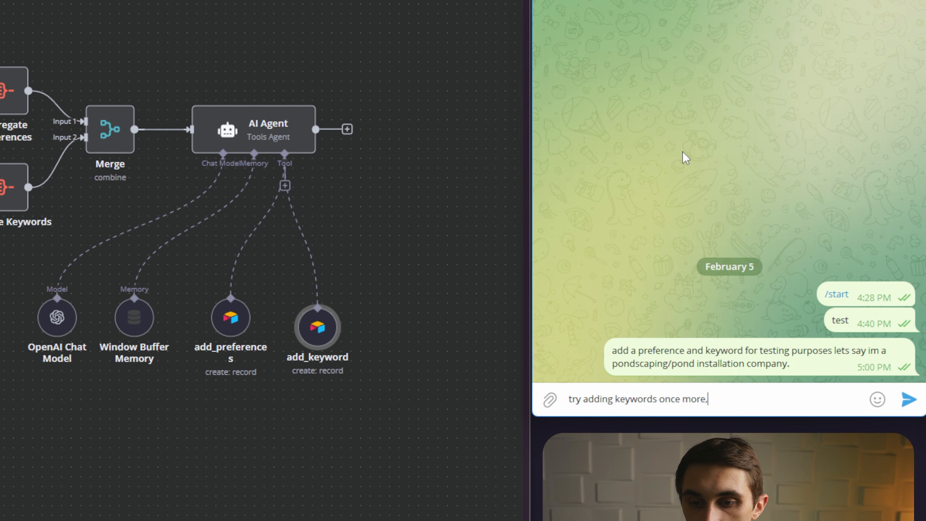
type(" it didn't work")
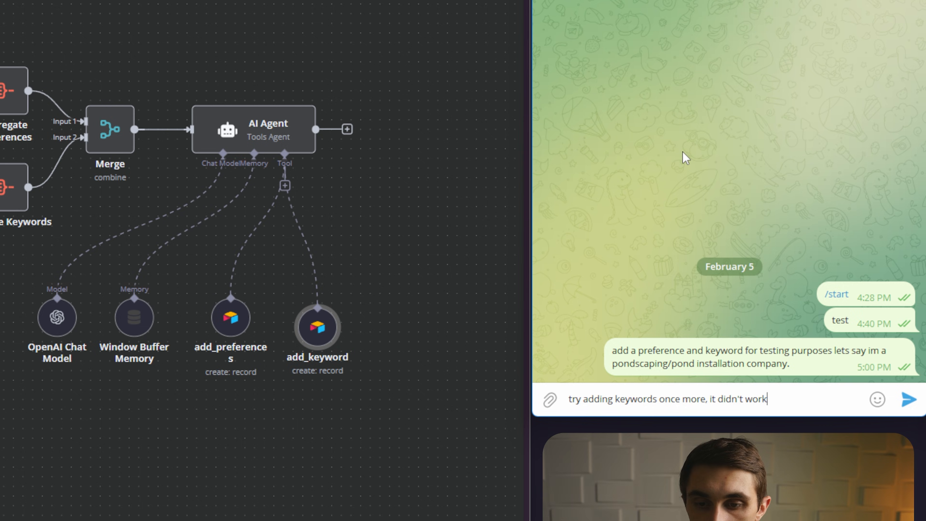
key("Return")
Step: Open the newest execution in Executions and copy its run data to the editor
left_click(272, 46)
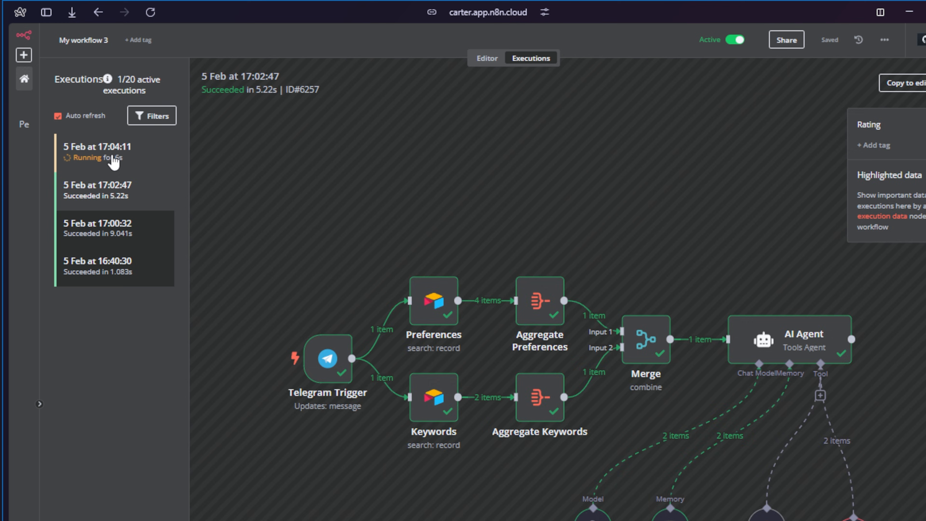
left_click(114, 161)
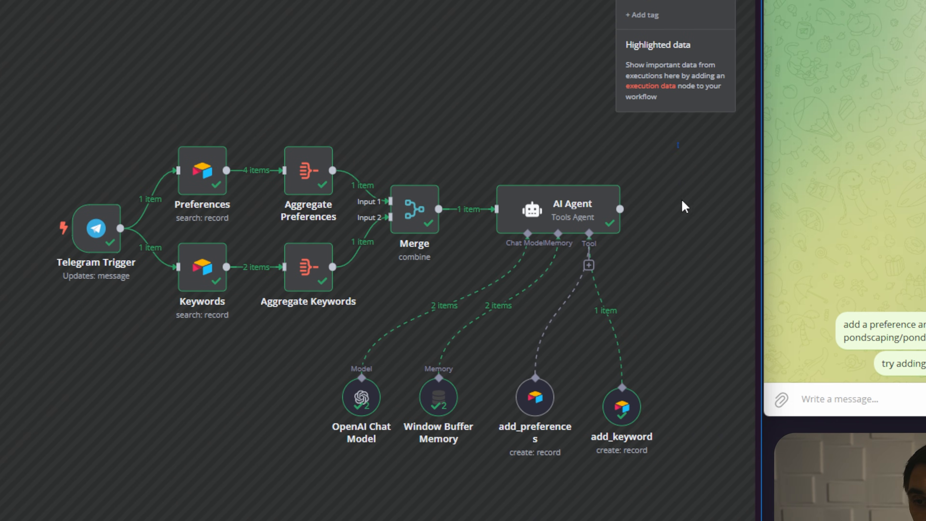
left_click_drag(598, 490, 590, 495)
left_click(682, 408)
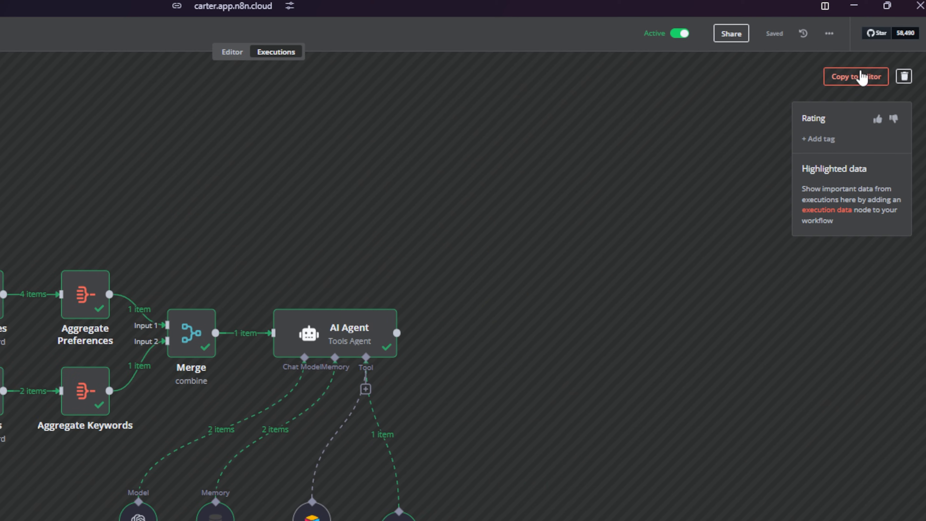
left_click(861, 76)
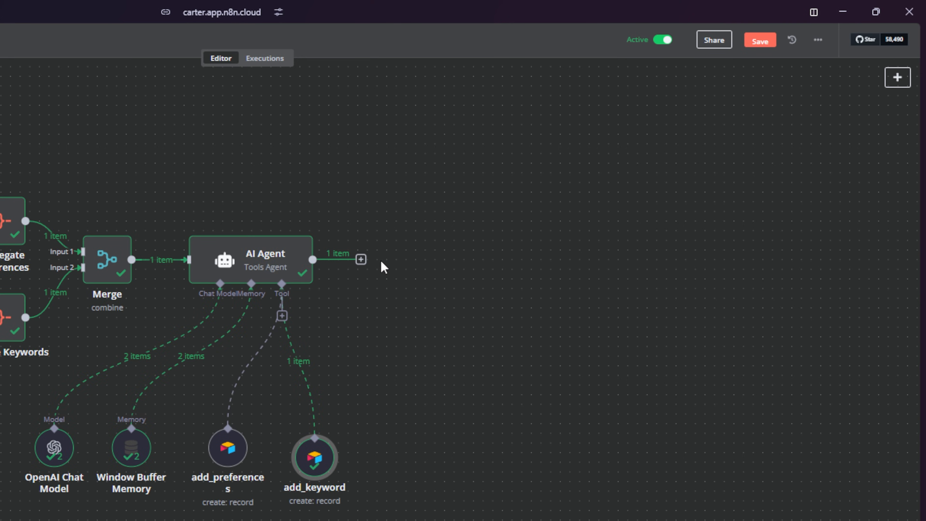
Step: Add a Telegram 'Send a text message' node to the AI Agent's output
left_click(361, 260)
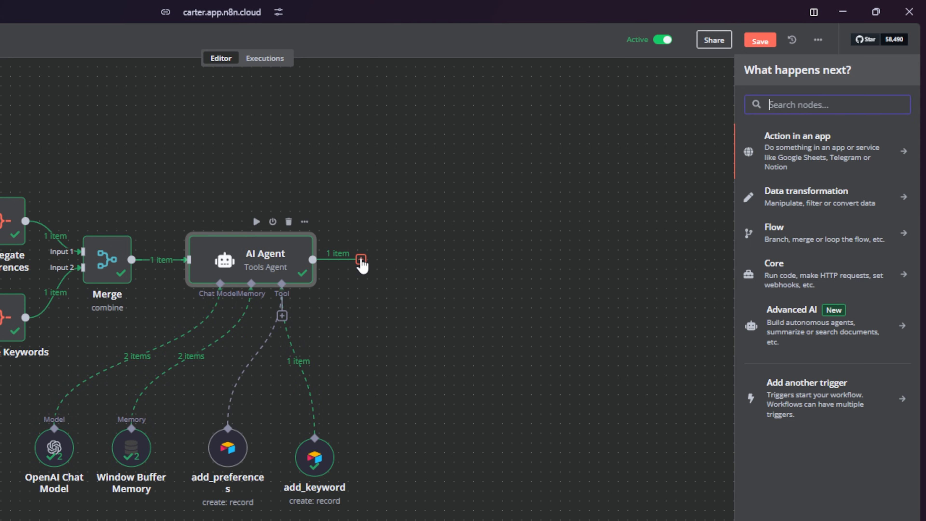
type("telegram")
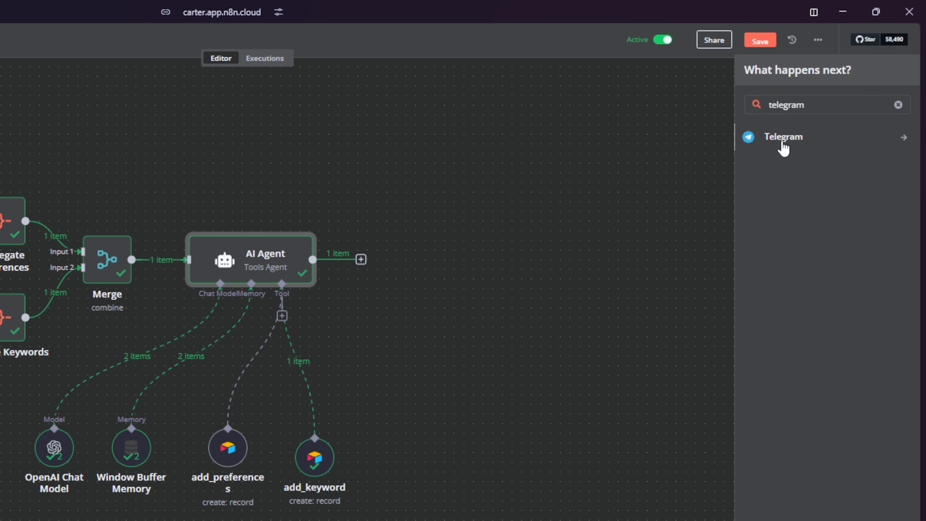
left_click(782, 145)
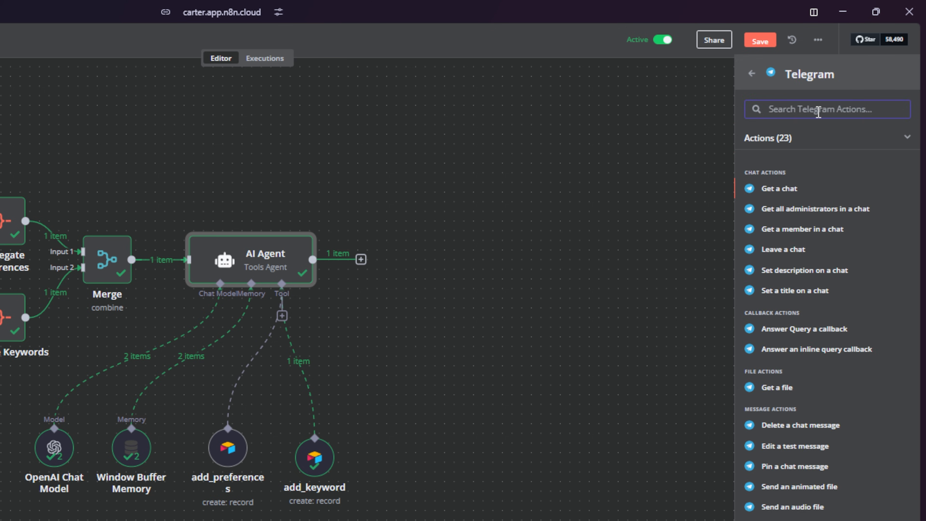
type("send")
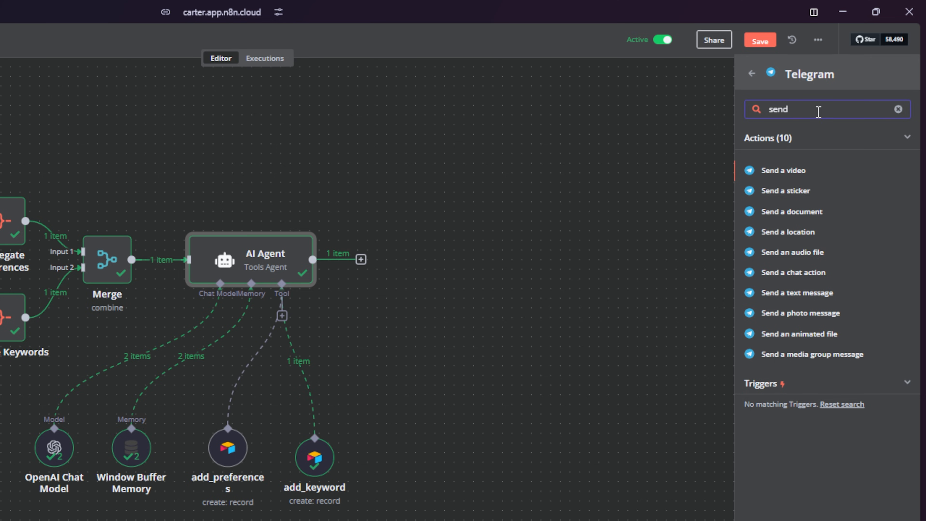
left_click(783, 293)
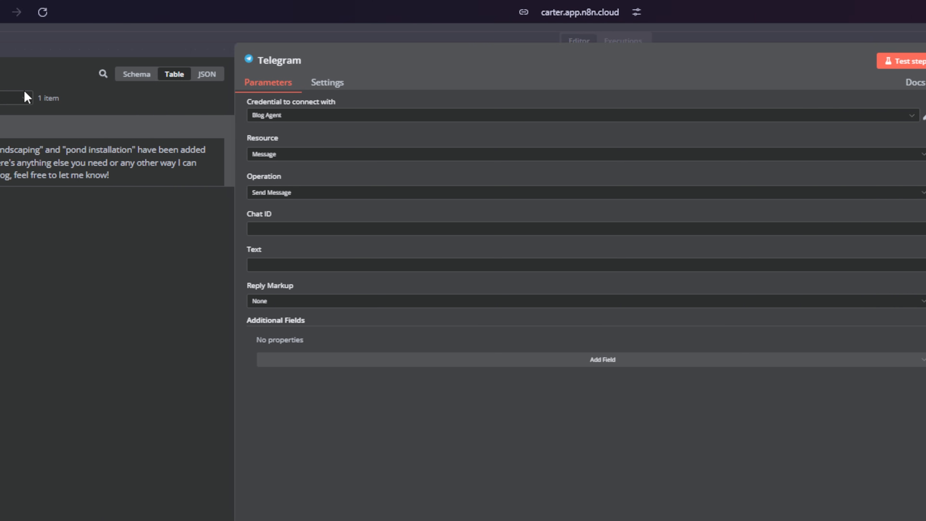
Step: Map the Telegram Trigger's message chat.id into the Chat ID field
left_click(24, 92)
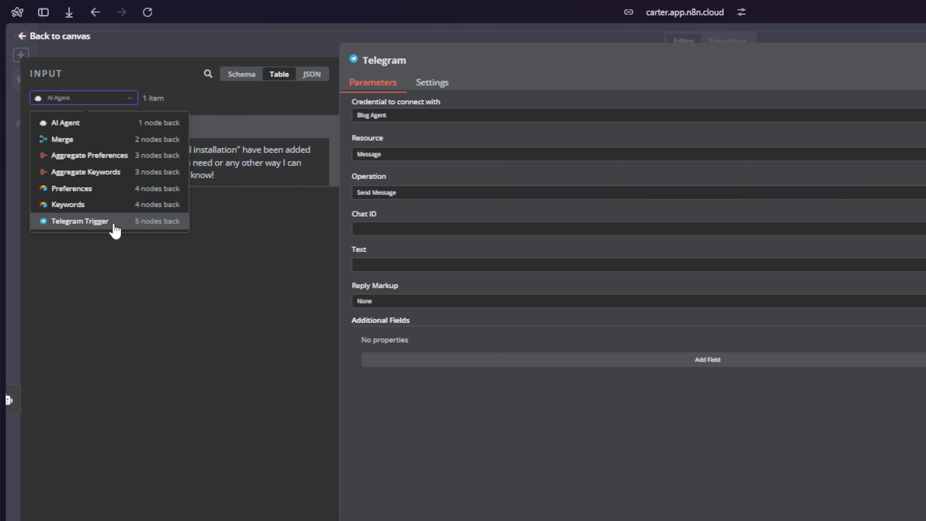
left_click(115, 229)
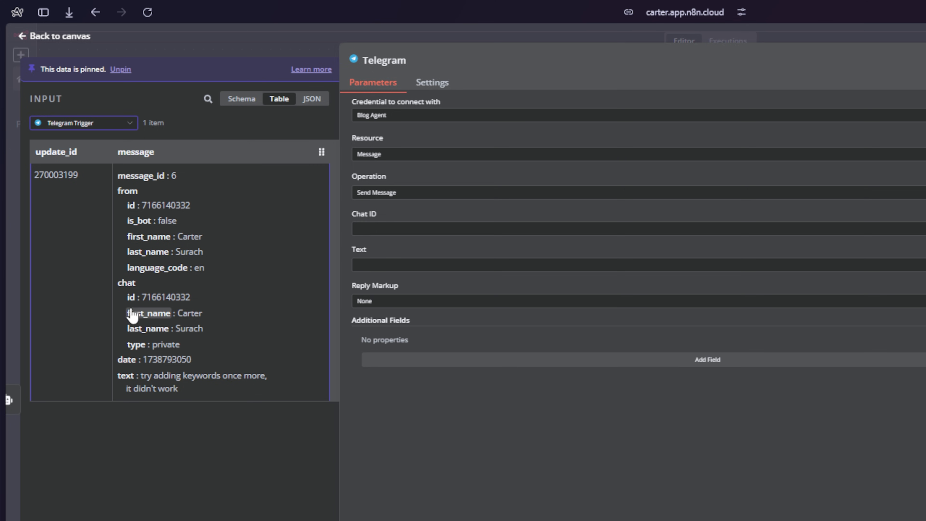
left_click_drag(130, 297, 407, 230)
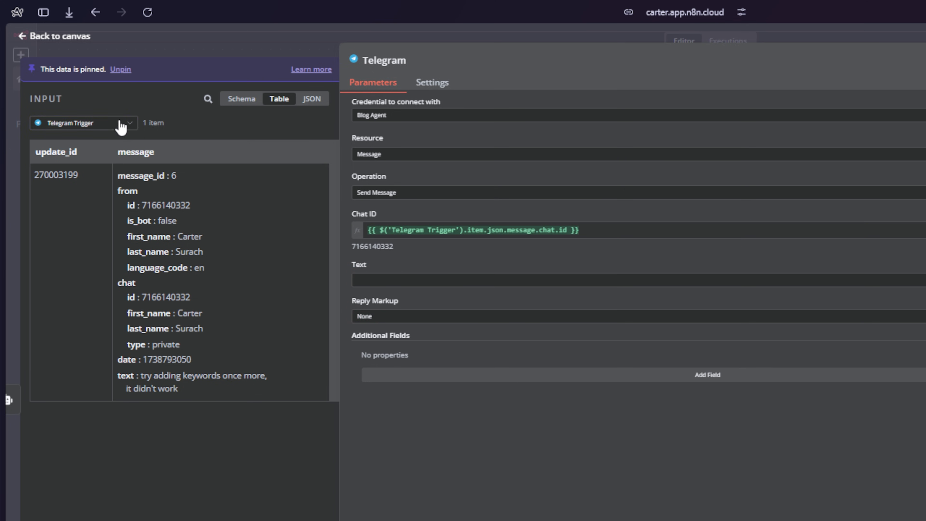
Step: Map the AI Agent's output ({{ $json.output }}) into the Text field
left_click(121, 124)
left_click(107, 150)
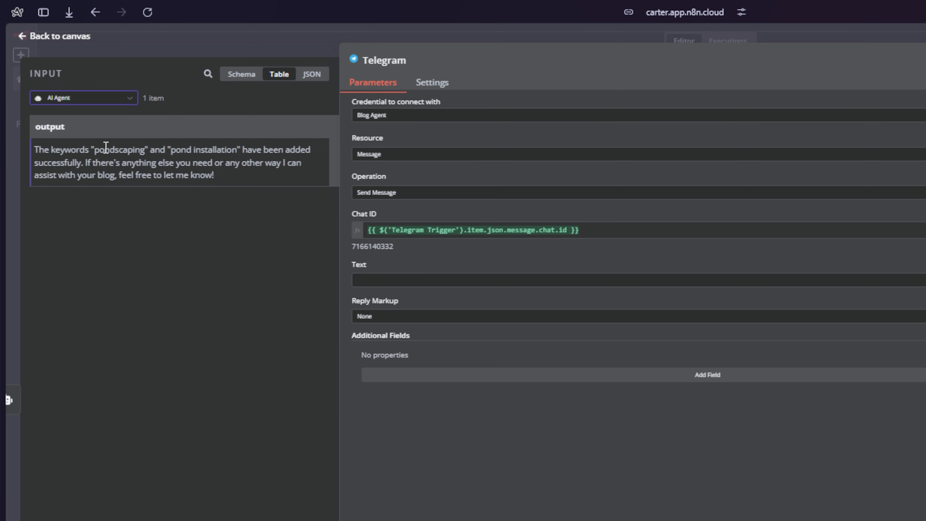
left_click_drag(48, 121, 431, 278)
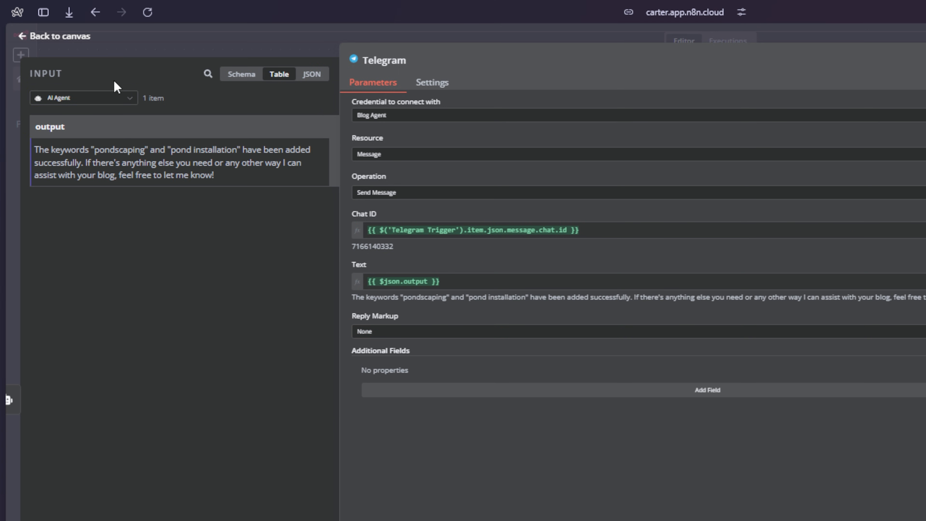
left_click(72, 46)
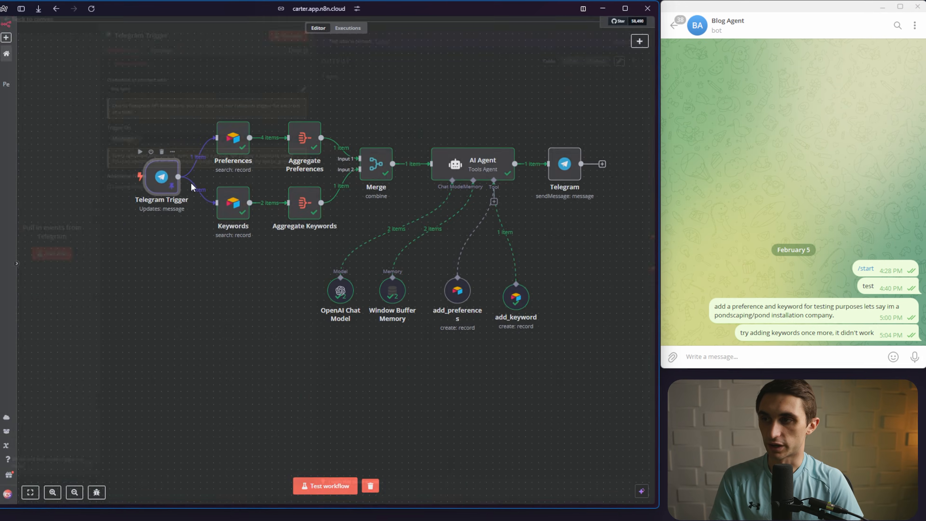
Step: Check the Telegram Trigger node's details and save the workflow
double_click(7, 233)
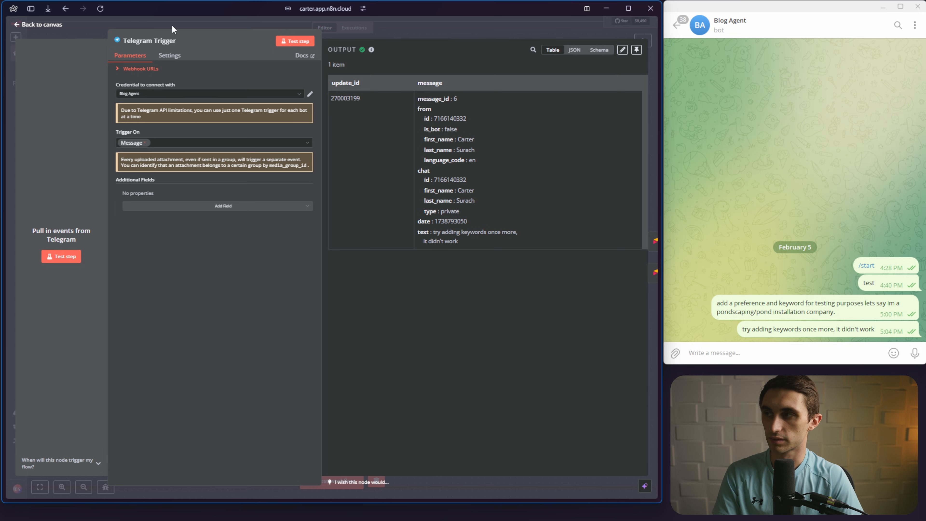
left_click(42, 25)
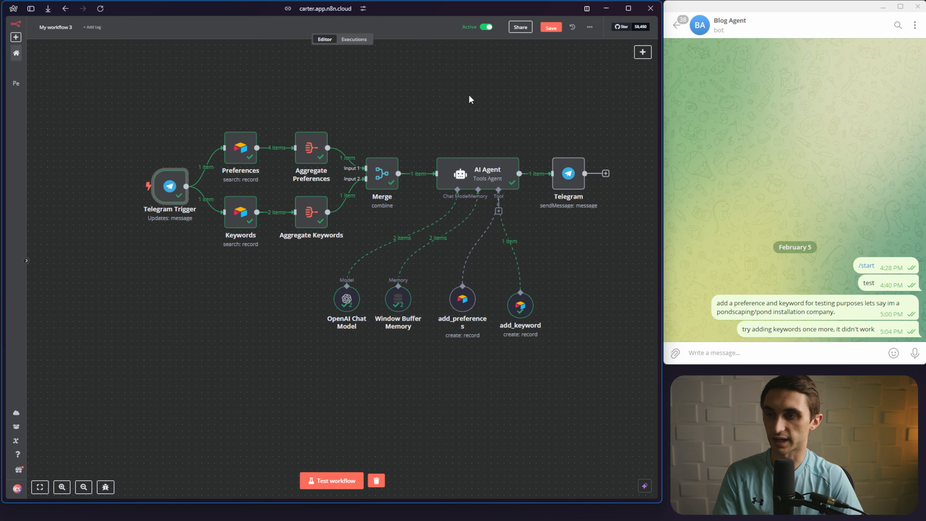
left_click(552, 29)
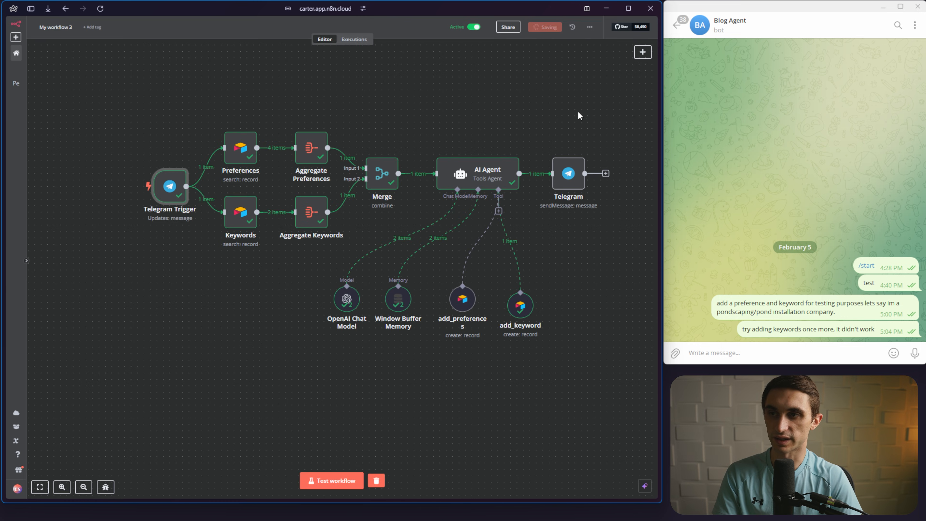
Step: Send 'hey what can you do?' to the bot and review its six listed capabilities
left_click(716, 352)
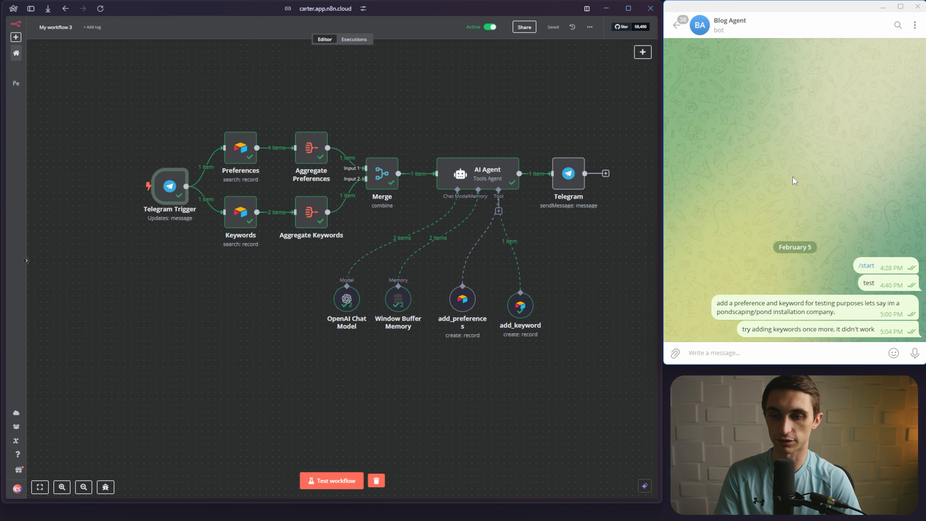
type("hey ")
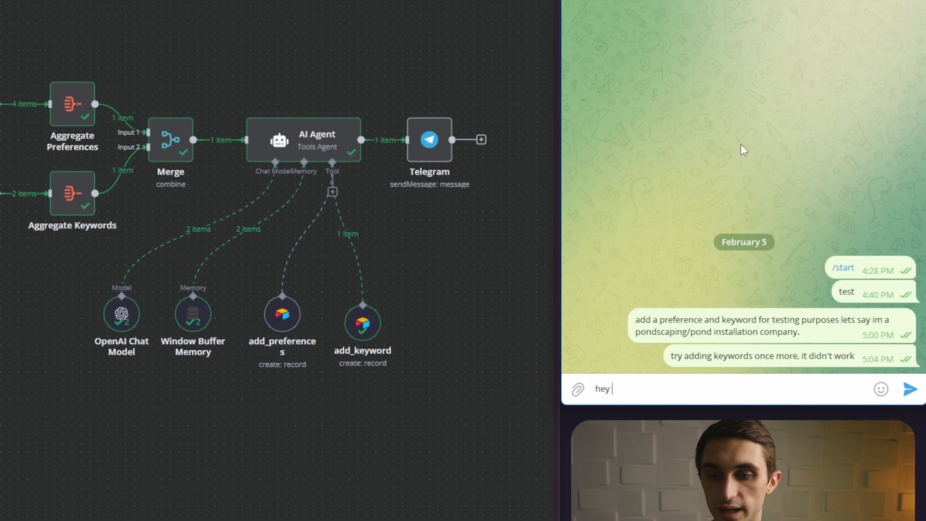
type("what can you do?")
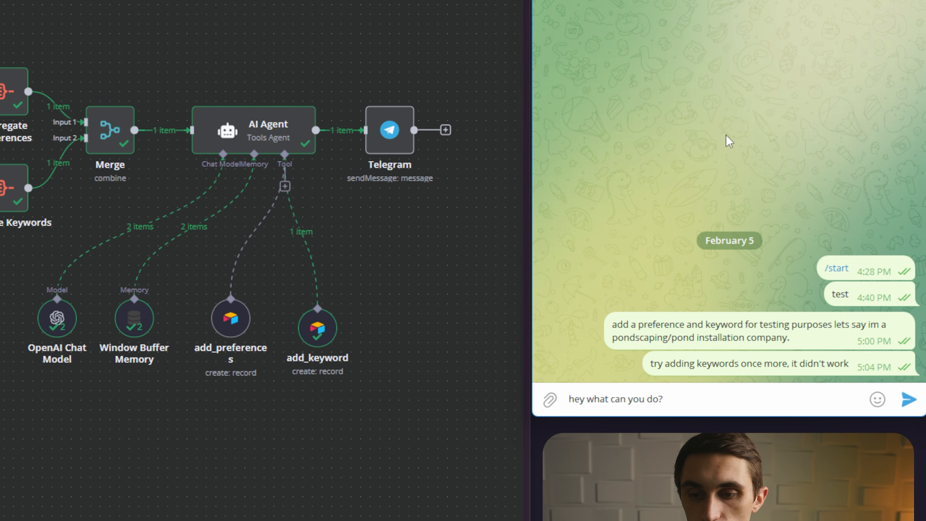
key("Return")
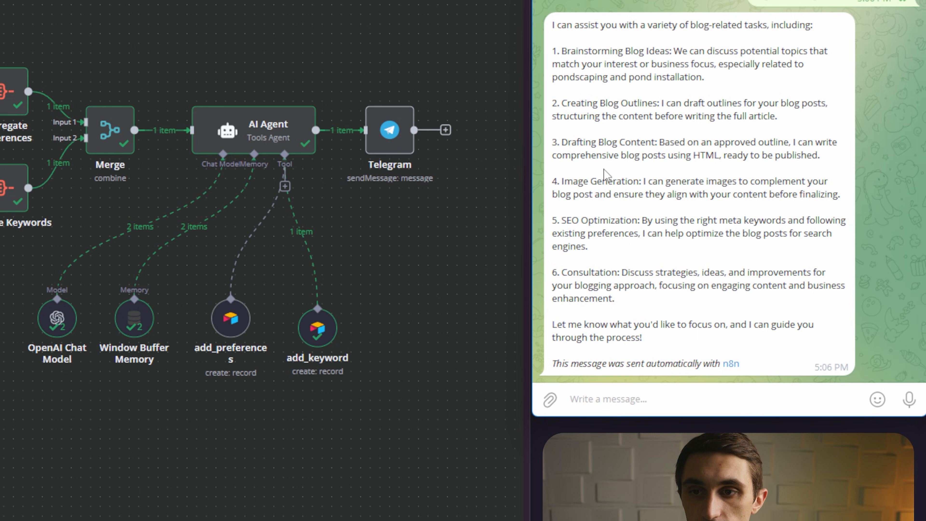
left_click_drag(553, 26, 799, 22)
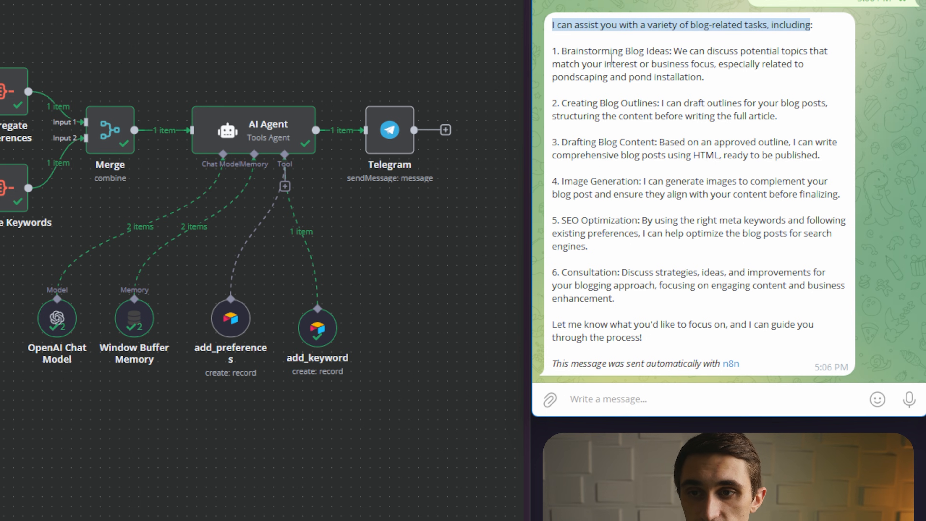
left_click_drag(553, 51, 691, 305)
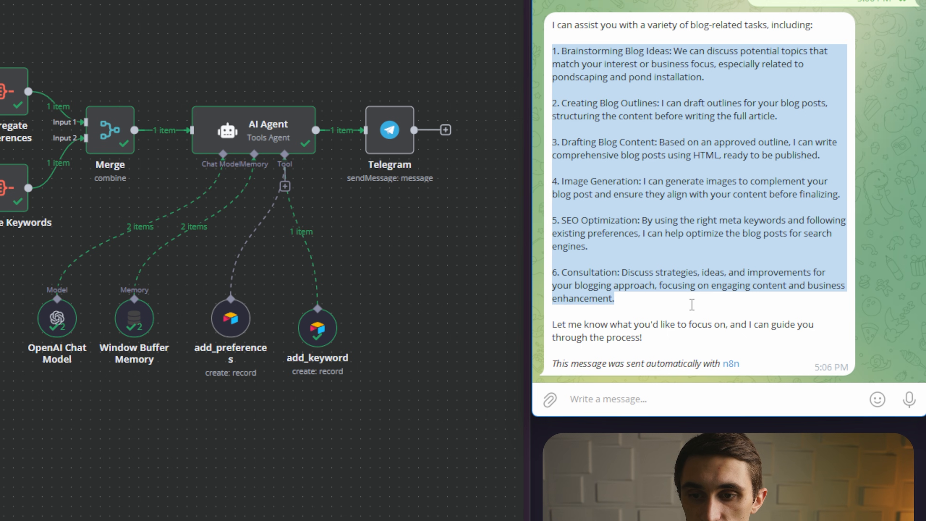
left_click(692, 304)
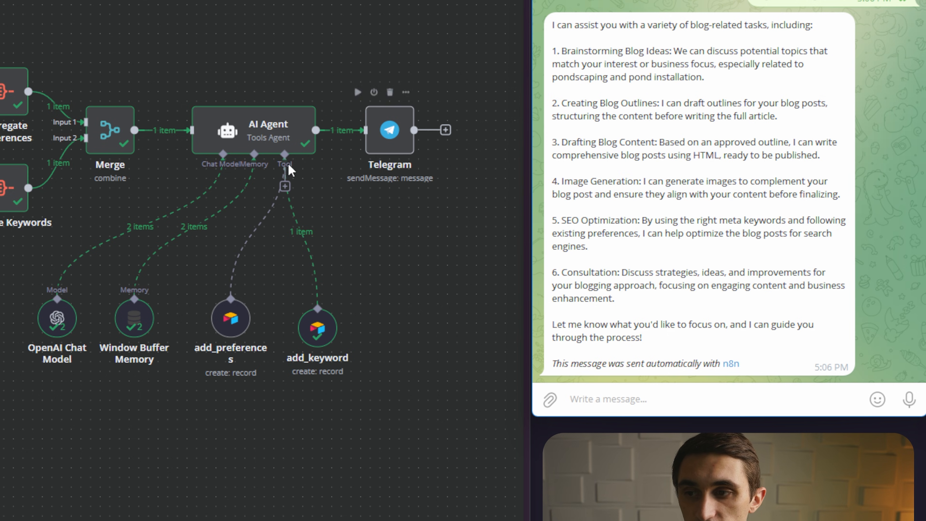
Step: Ask the bot 'What is your standard workflow?' and review its 4-step reply
left_click(275, 128)
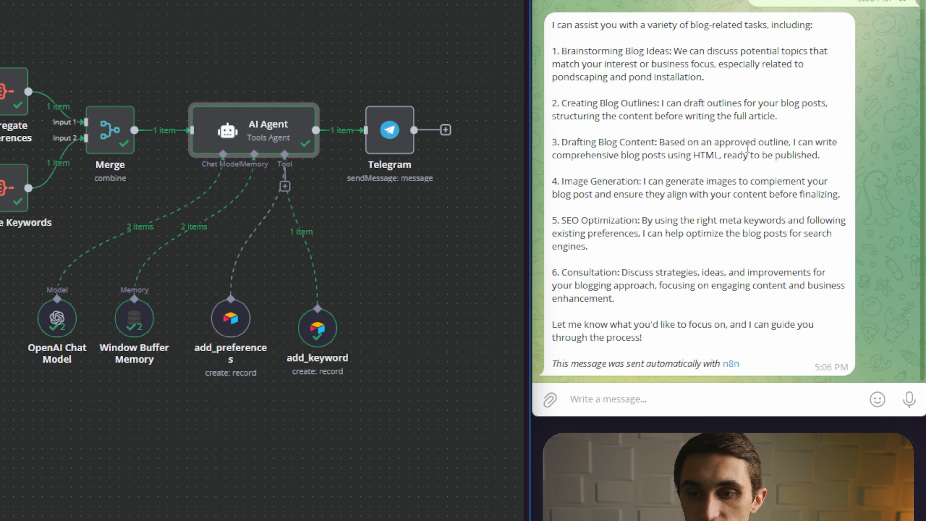
left_click(713, 399)
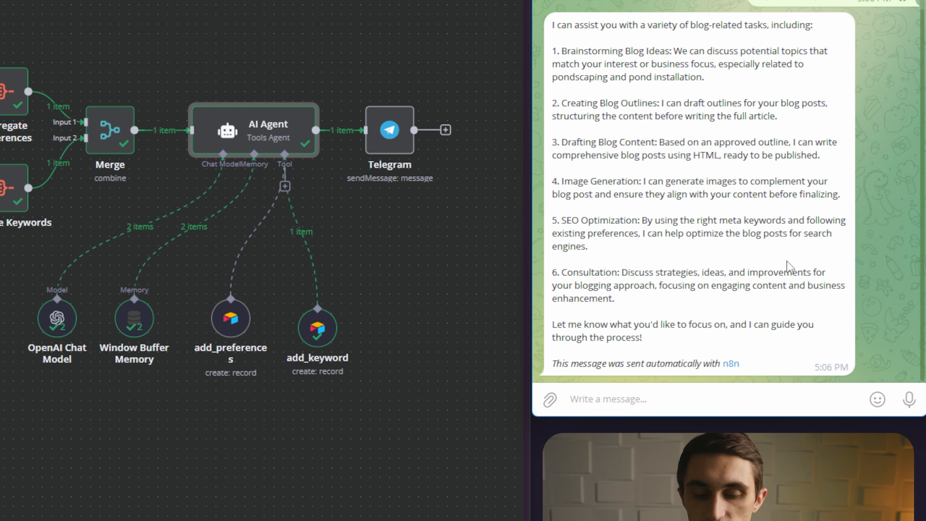
type("What is your")
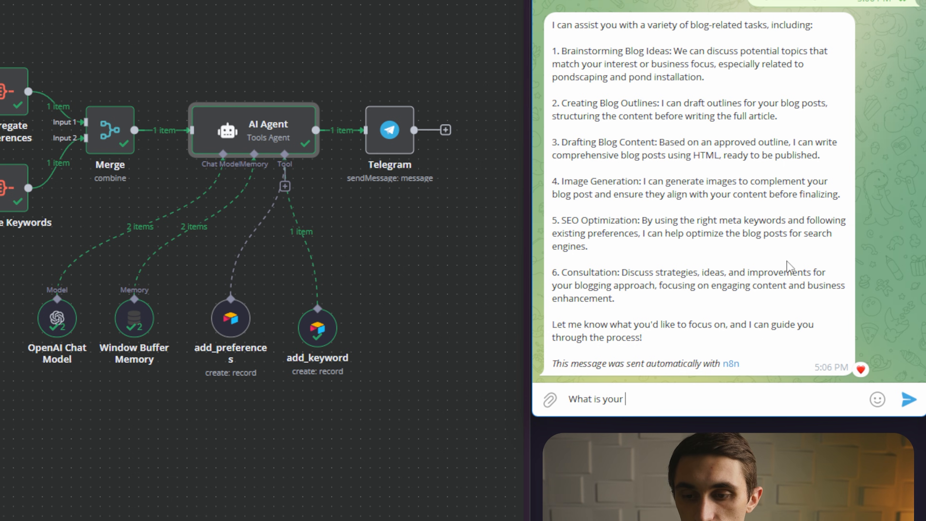
type(" standard workflow")
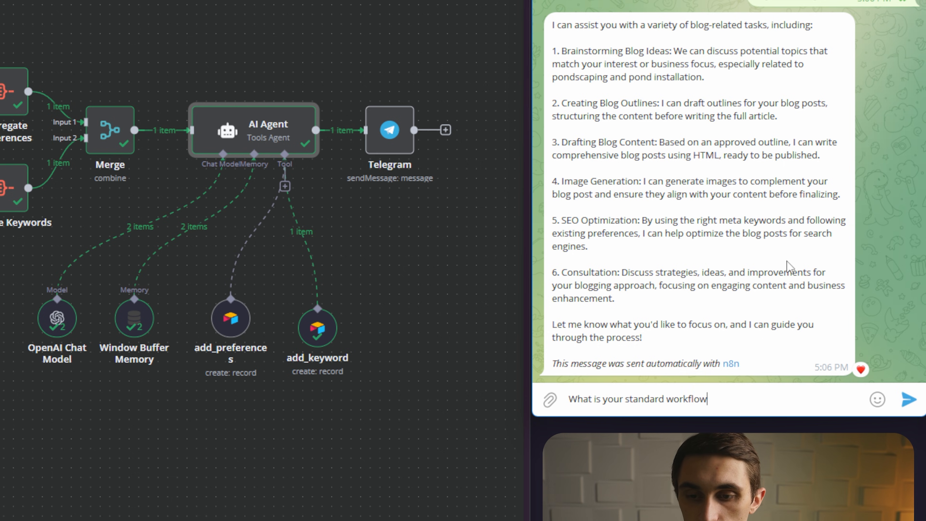
type("?")
key("Return")
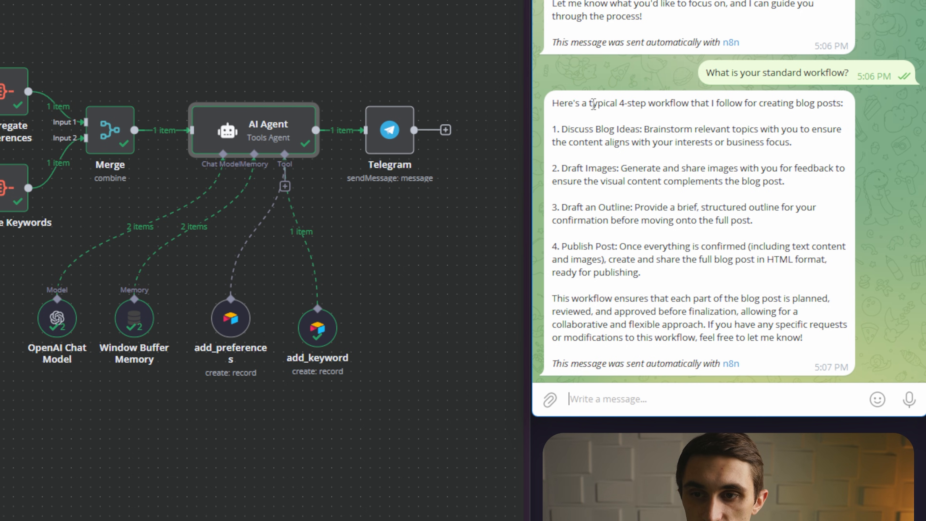
left_click_drag(593, 104, 692, 100)
left_click_drag(568, 129, 636, 135)
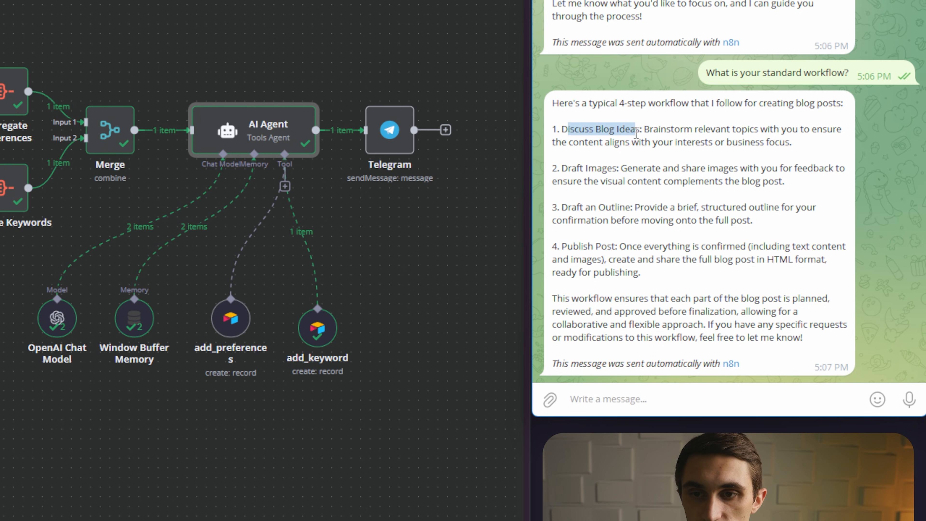
left_click_drag(562, 169, 617, 170)
left_click_drag(562, 208, 641, 209)
left_click_drag(562, 247, 610, 252)
left_click(667, 243)
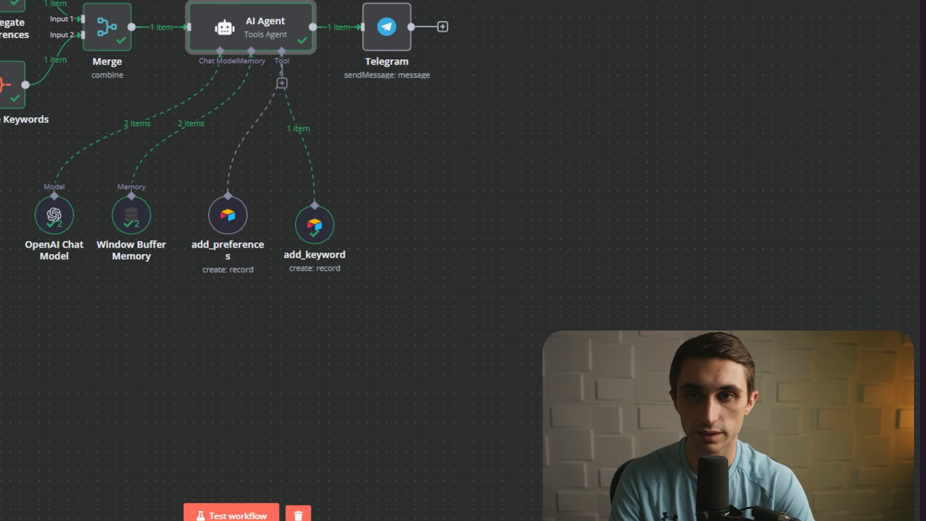
Step: Save the workflow and rename it BLOG TUTORIAL
left_click(763, 38)
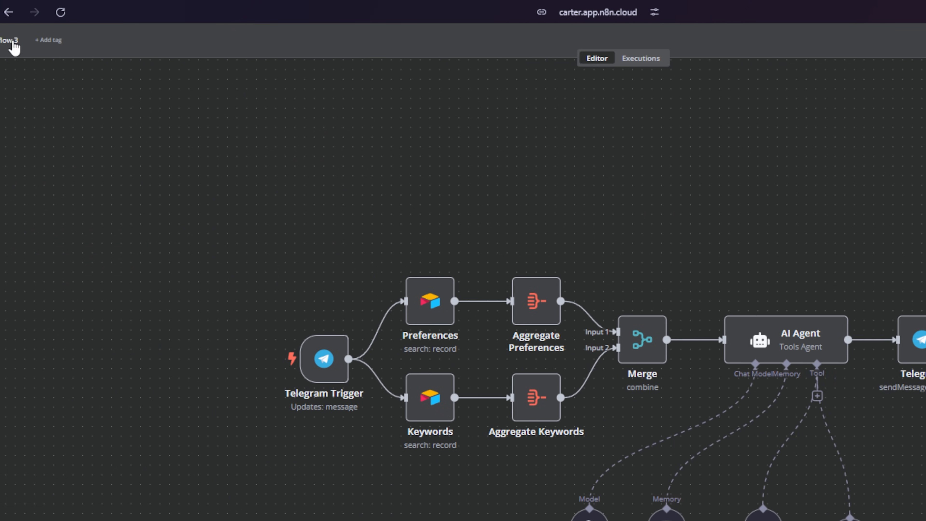
left_click(106, 41)
left_click_drag(110, 41, 41, 40)
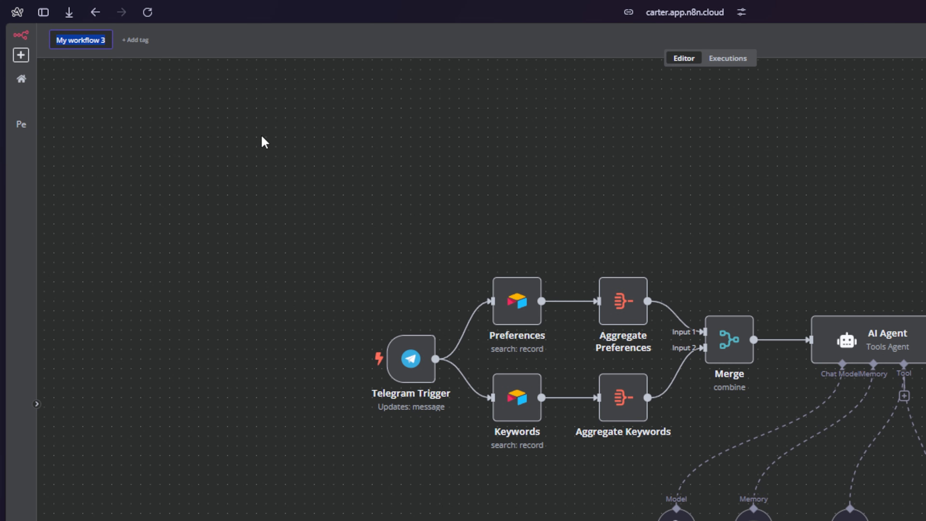
type("BLOG TUTOR")
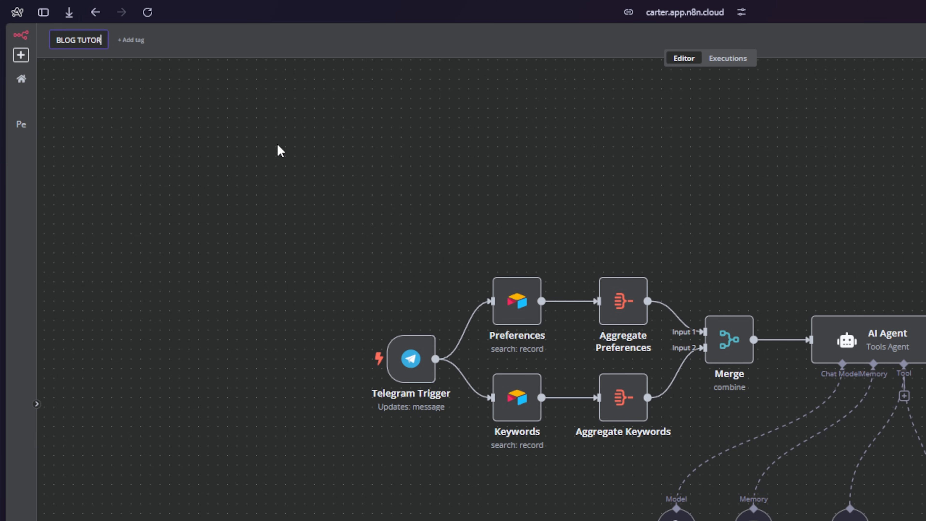
type("IAL")
Step: Tag it Main plus a new Blog Tutorial tag, then return to the workflows overview
left_click(143, 40)
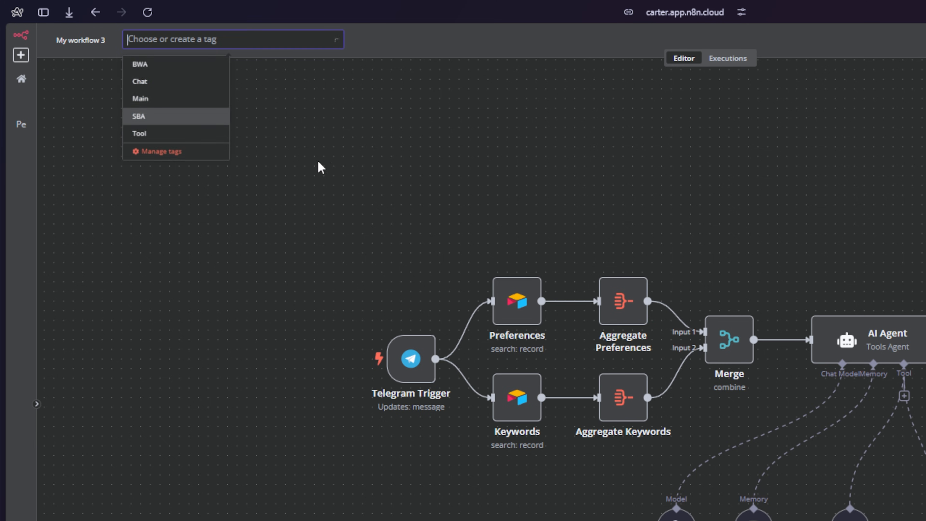
left_click(190, 104)
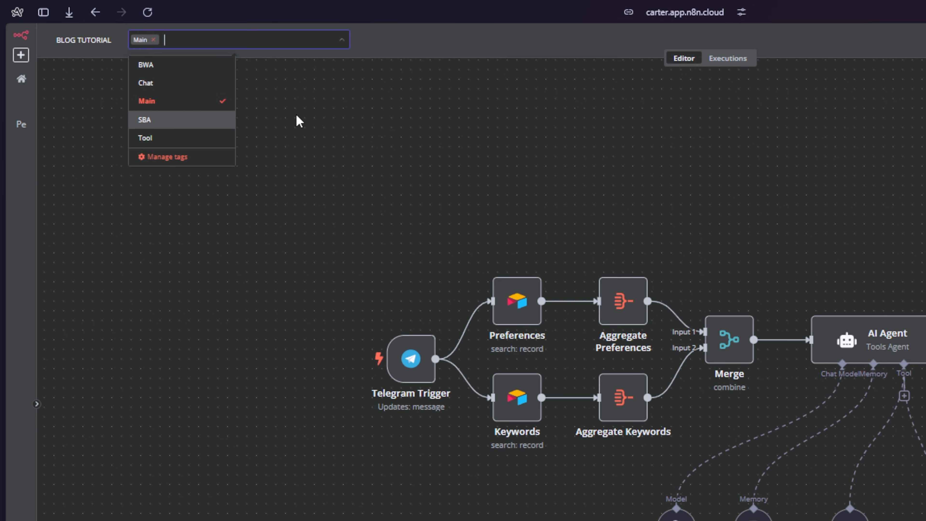
type("Blog Tutorial")
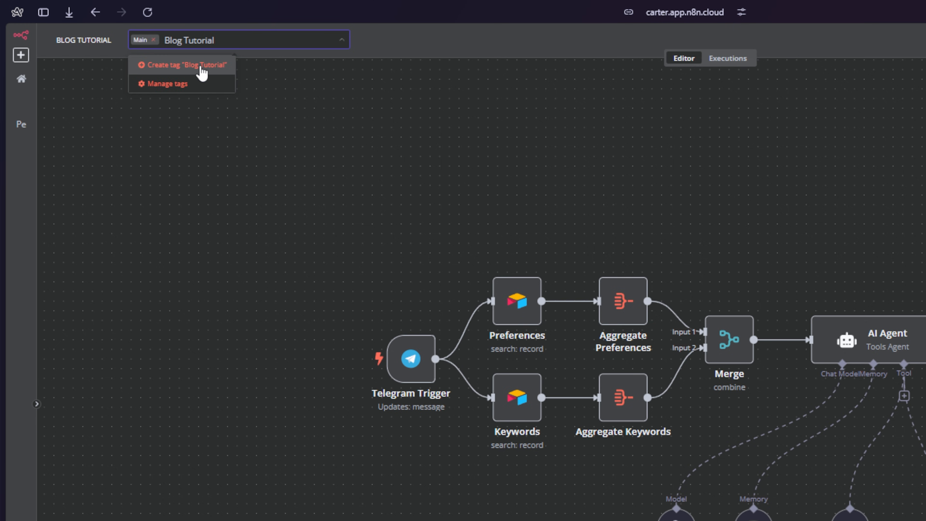
left_click(202, 69)
left_click(365, 148)
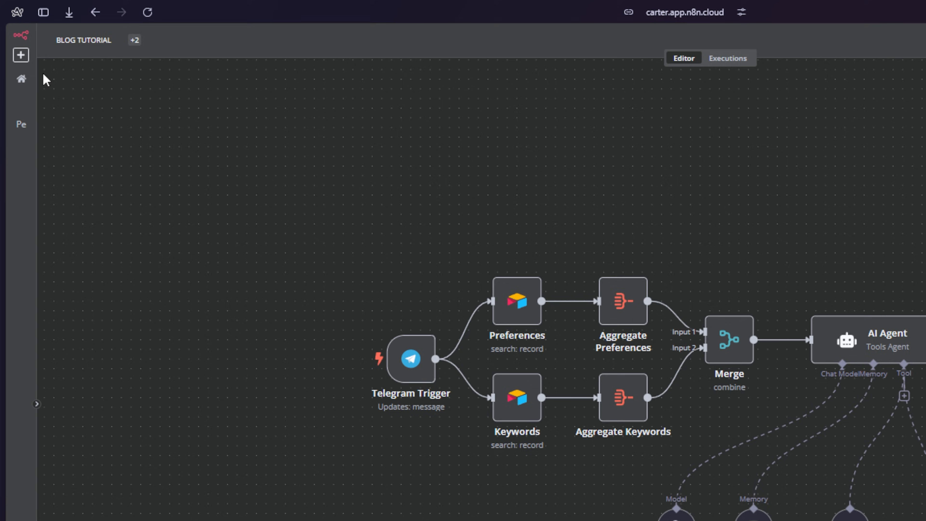
left_click(24, 79)
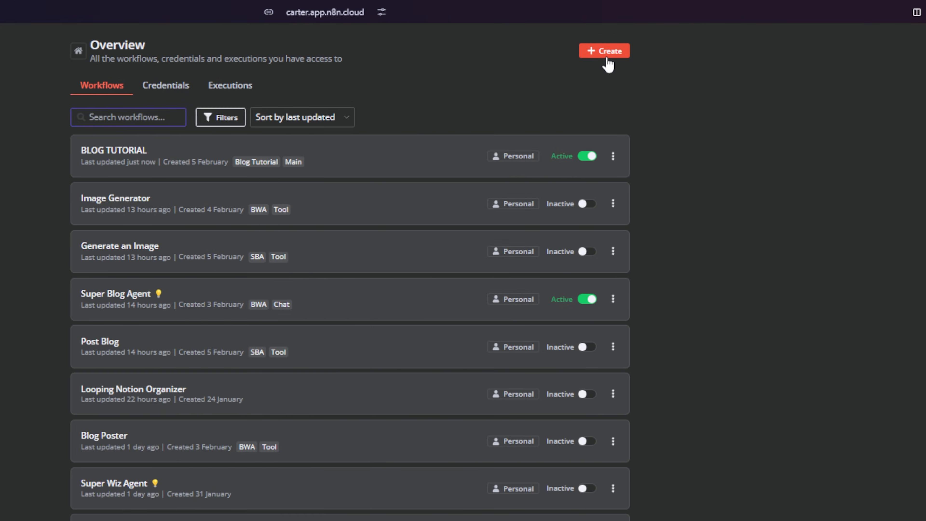
Step: Create a new workflow in the Personal space
left_click(607, 55)
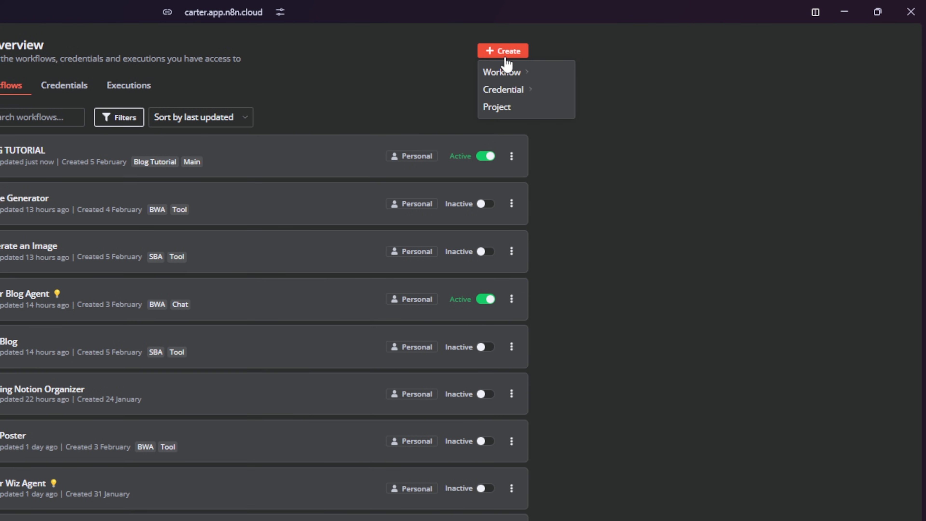
mouse_move(509, 71)
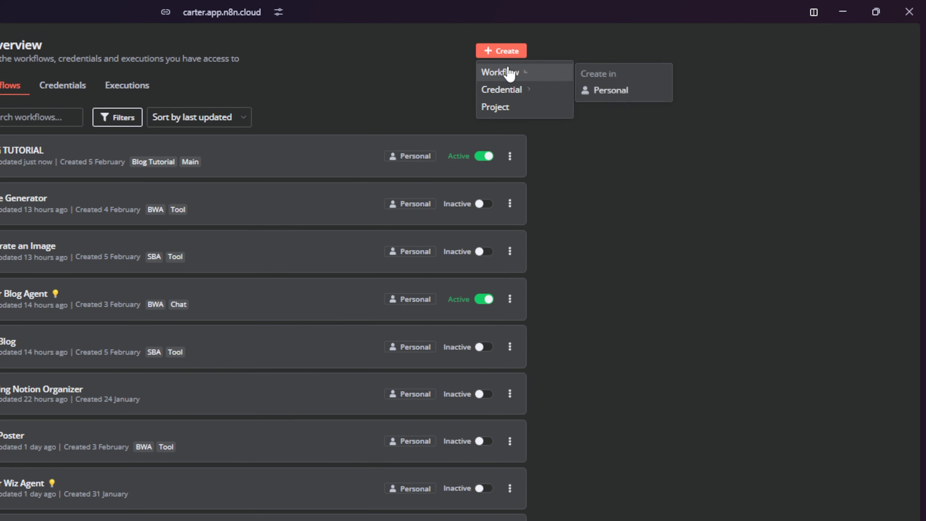
left_click(614, 99)
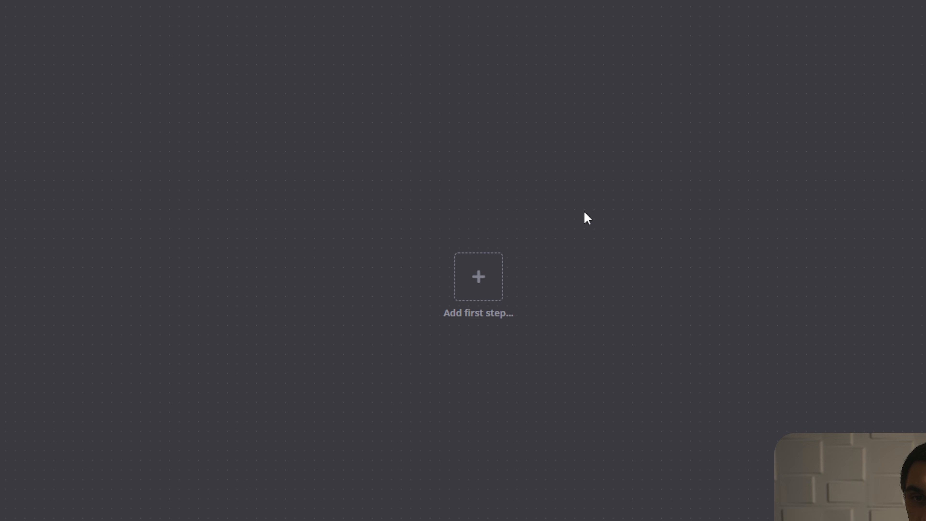
Step: Add an Execute Workflow trigger set to 'When Called by Another Workflow'
key("Tab")
type("executr")
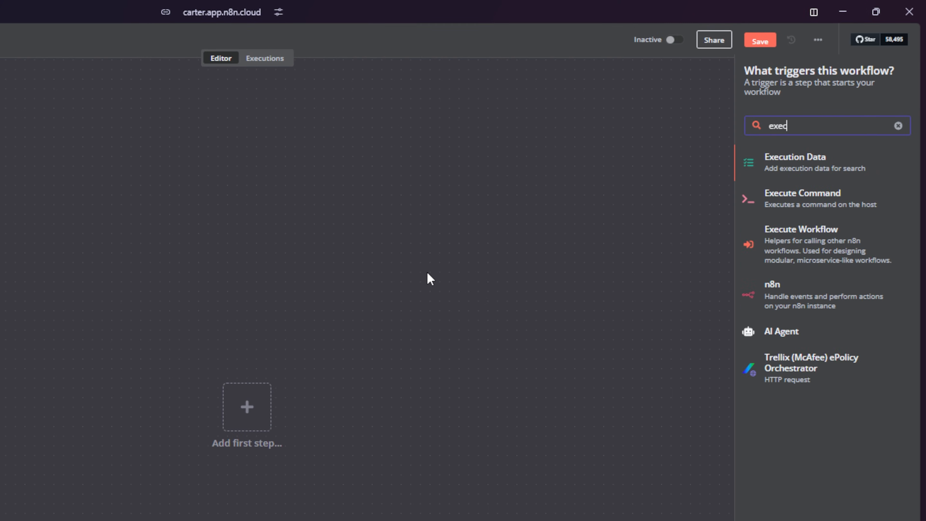
key("BackSpace")
type("e")
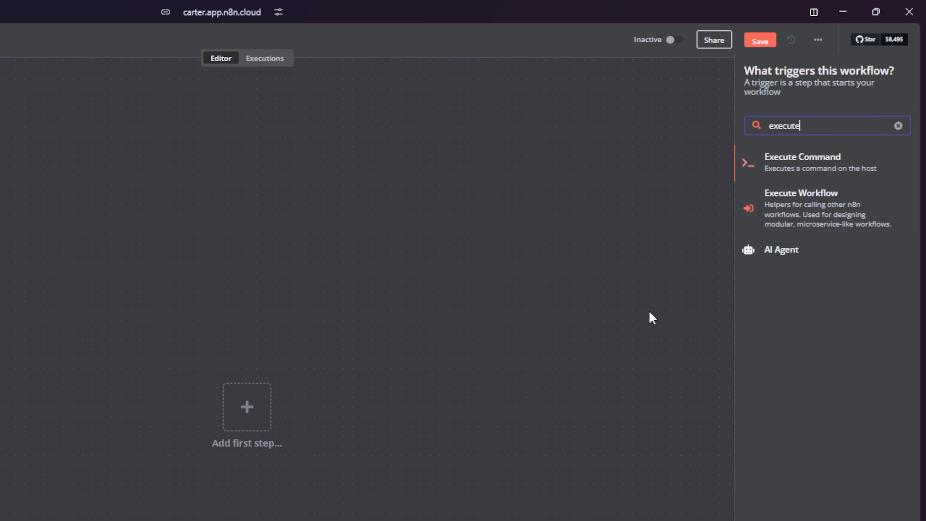
left_click(822, 216)
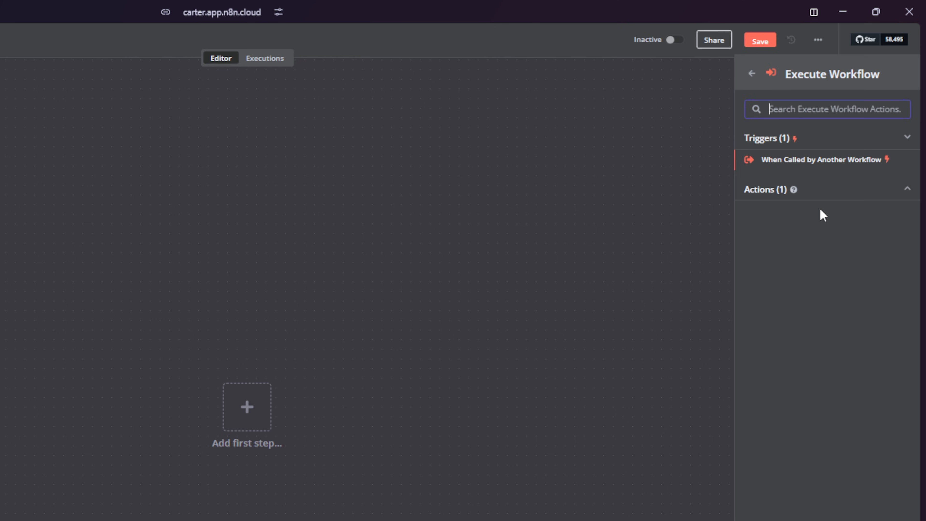
left_click(821, 160)
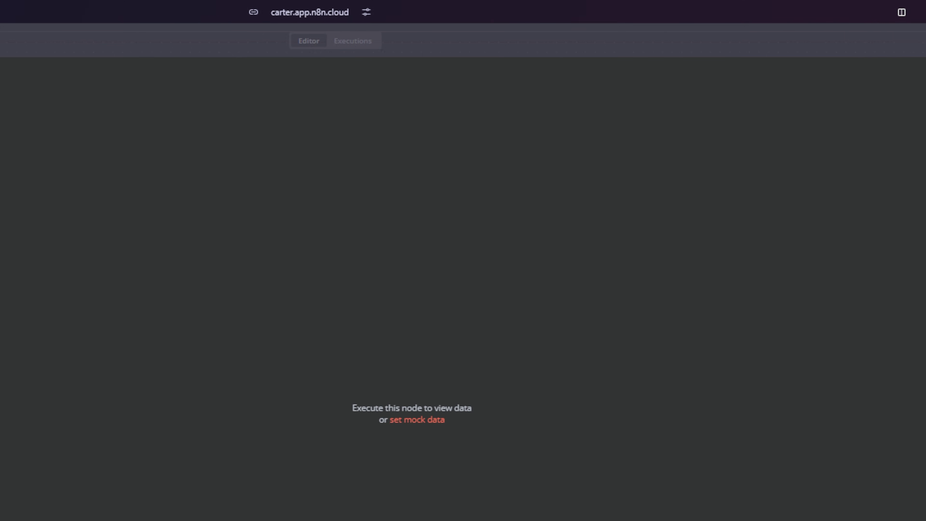
left_click(67, 38)
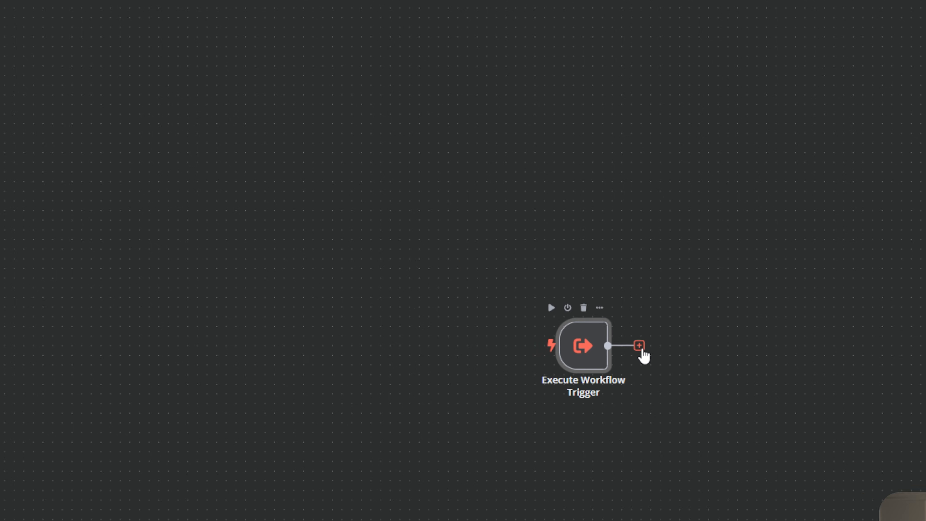
Step: Add a WordPress 'Create a post' action after the Execute Workflow Trigger
left_click(534, 286)
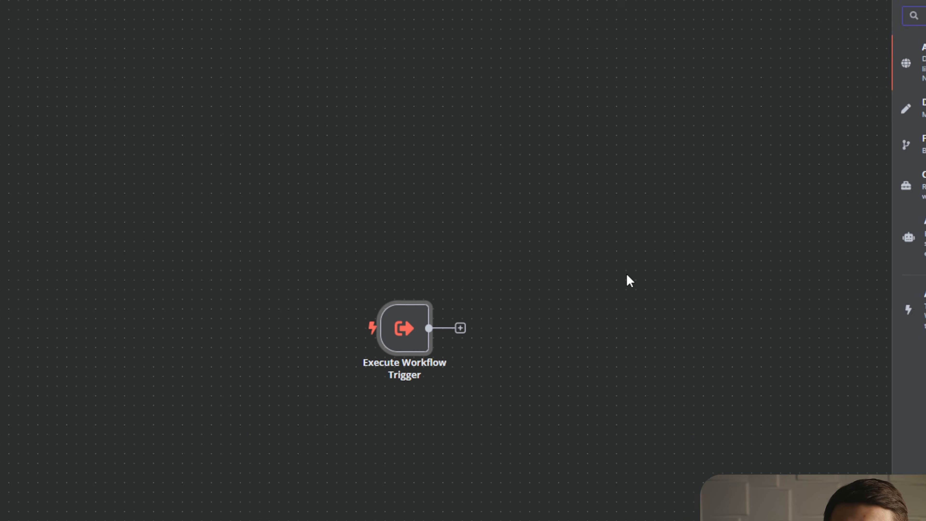
type("wordpress")
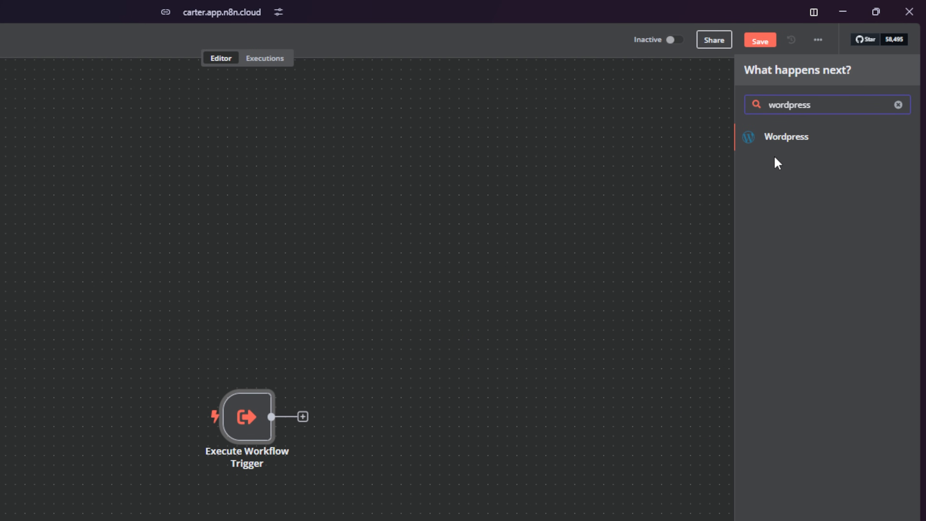
left_click(790, 138)
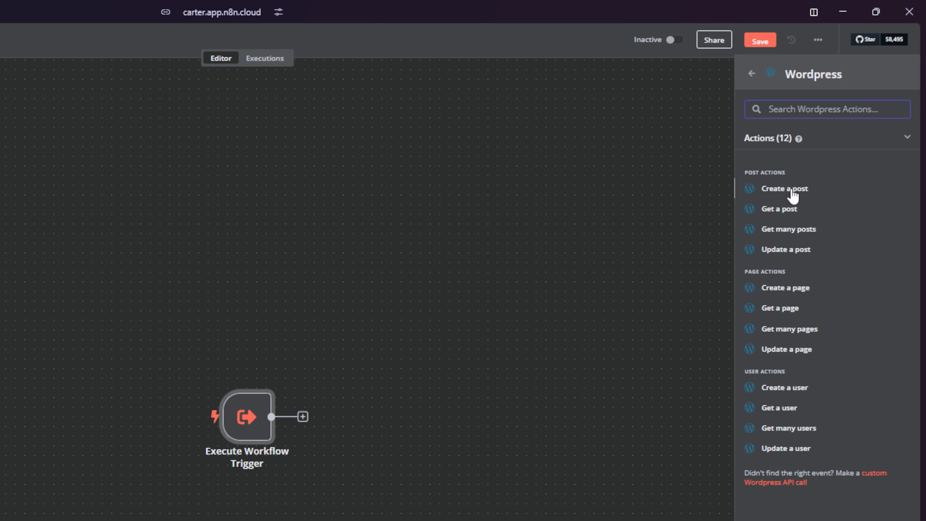
left_click(792, 191)
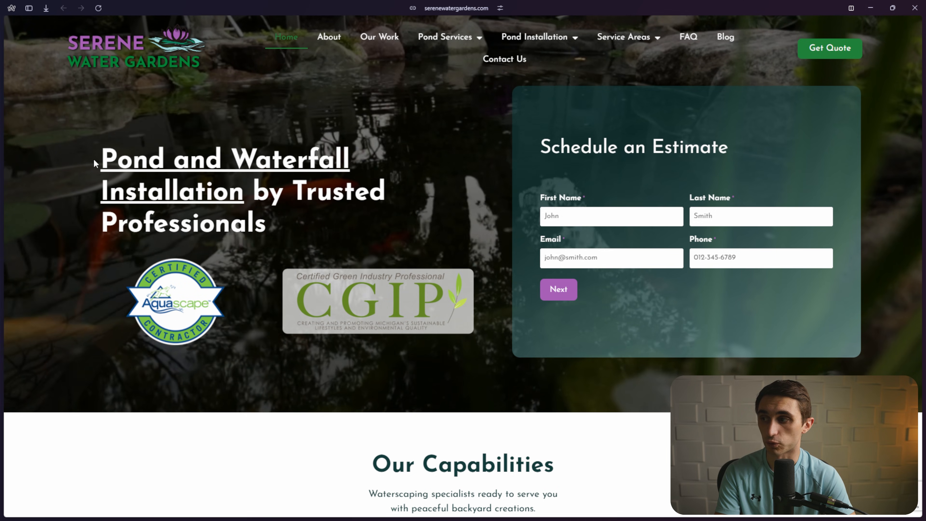
Step: Load the serenewatergardens.com site's wp-admin address to reach the WordPress Dashboard
left_click_drag(101, 163, 289, 227)
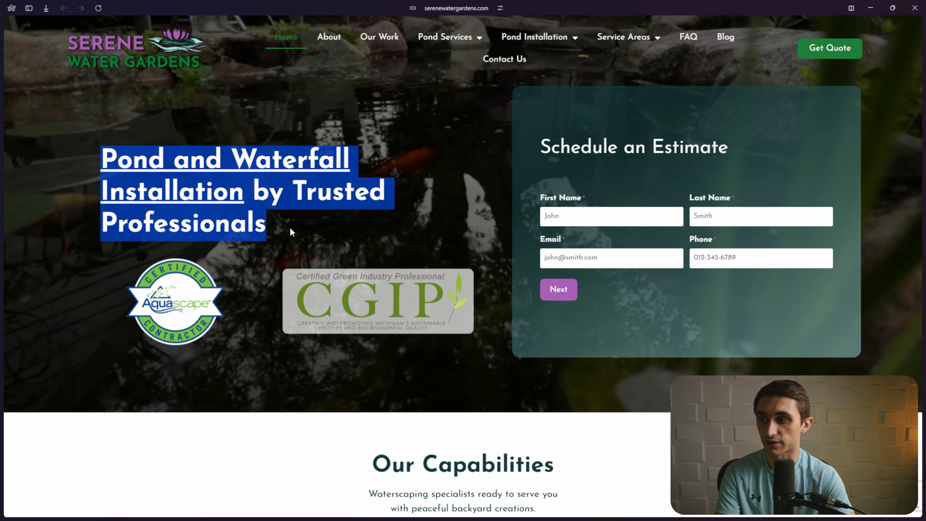
left_click(301, 228)
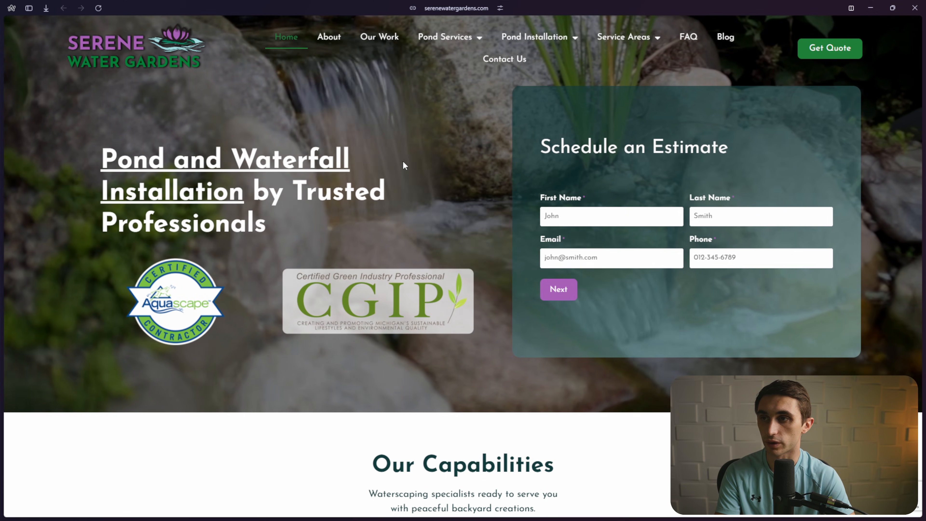
left_click(472, 10)
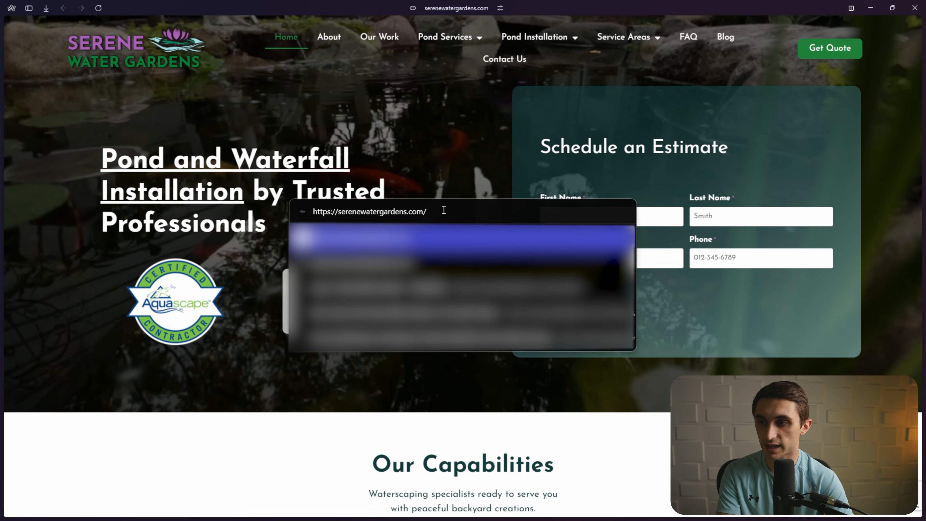
type("wp-wp-admin")
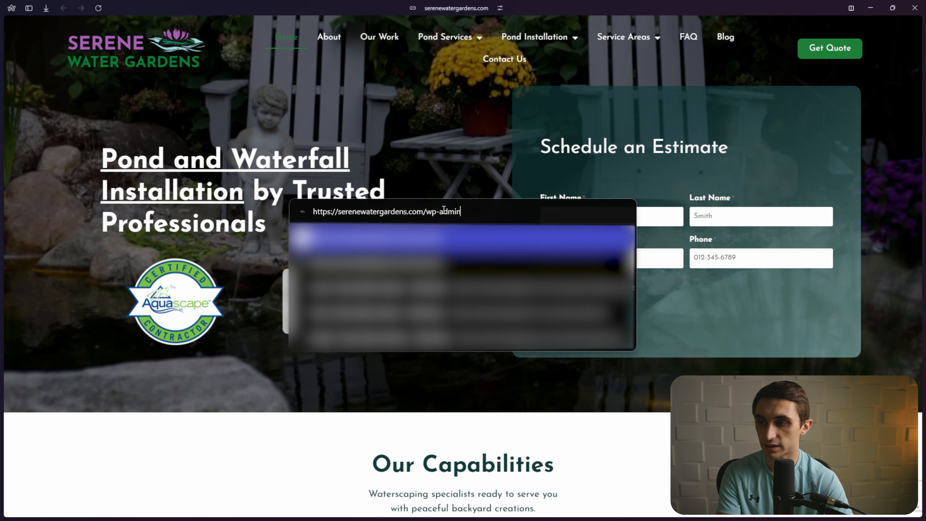
key("Return")
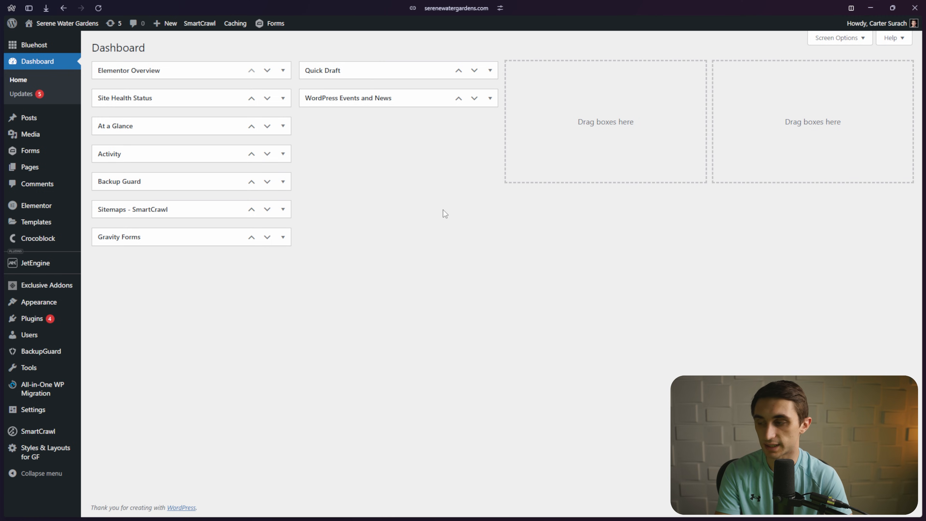
Step: Open Users > Add New User and review the username, e-mail and generated password
left_click(44, 278)
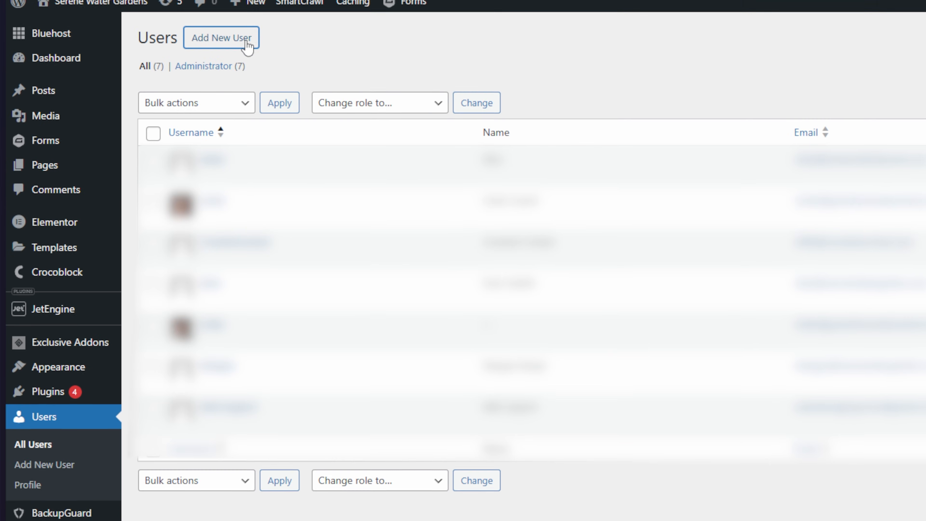
left_click(245, 41)
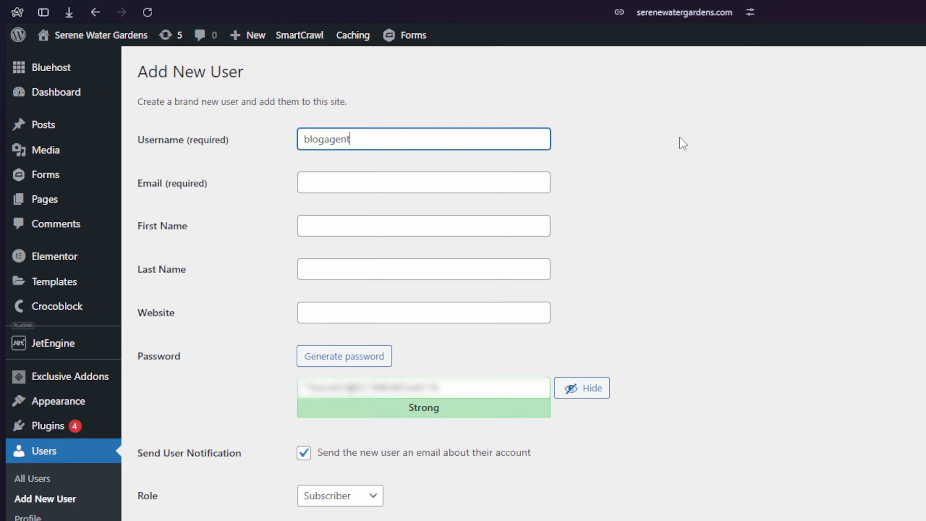
triple_click(333, 188)
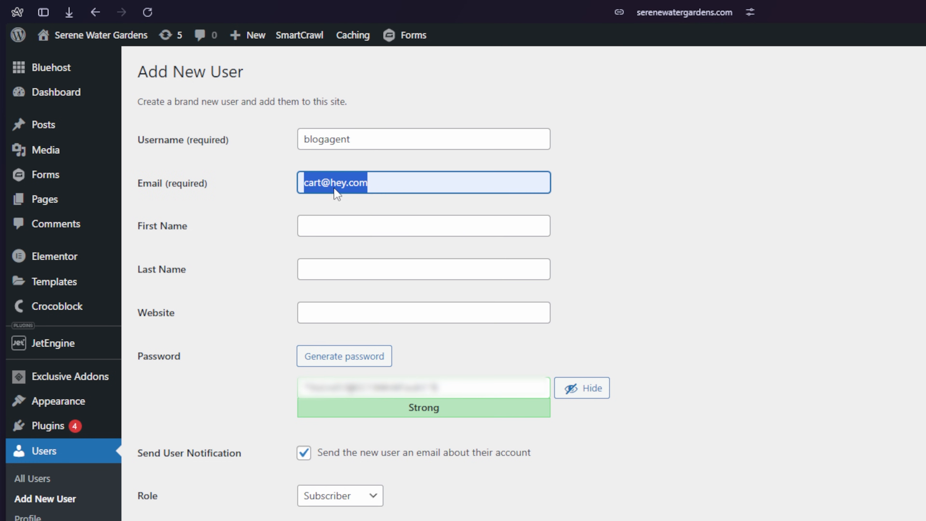
left_click(681, 181)
left_click(449, 218)
left_click(617, 200)
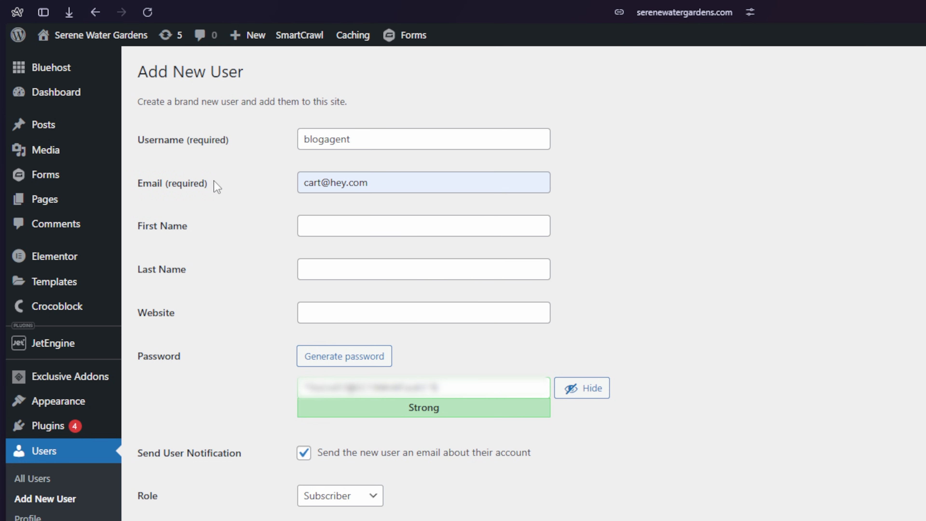
left_click_drag(214, 181, 138, 138)
left_click(253, 160)
left_click_drag(467, 388, 304, 386)
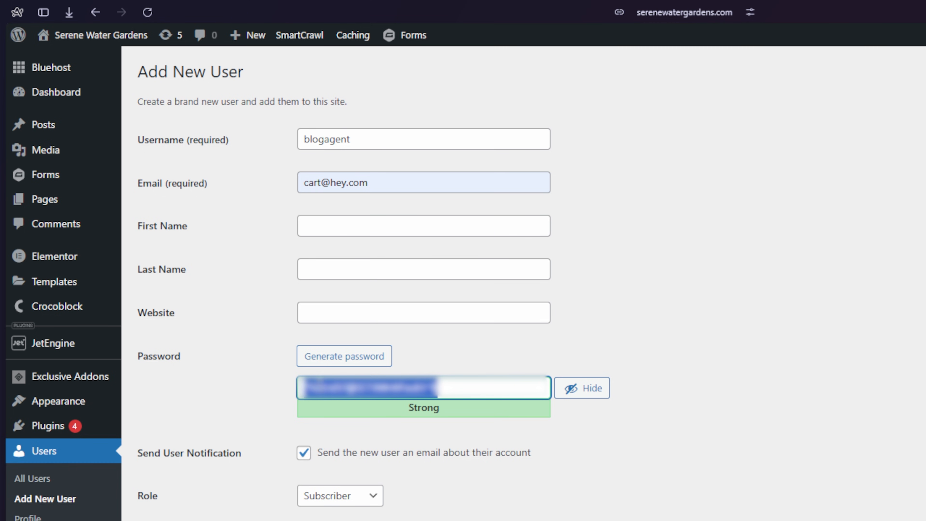
left_click(453, 365)
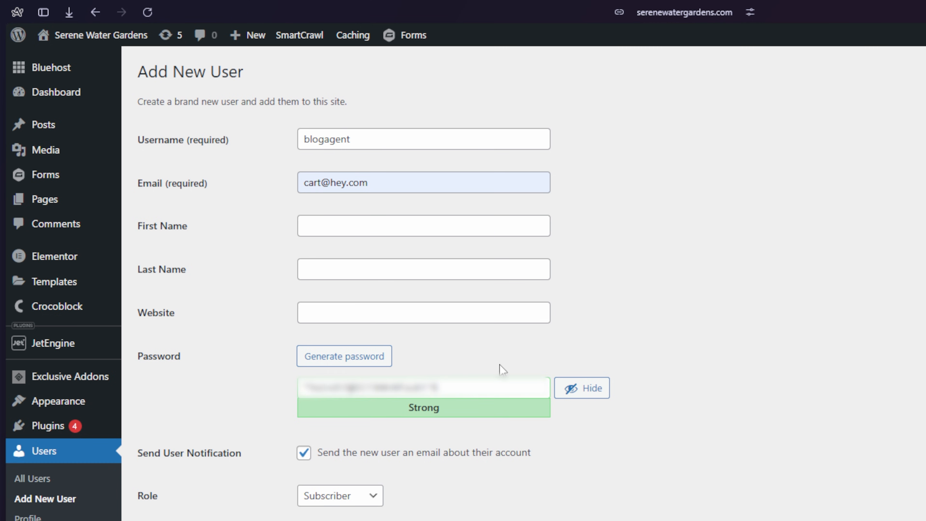
Step: Disable the notification e-mail, make blogagent an Administrator, add the user and open its profile
left_click(308, 456)
left_click(368, 501)
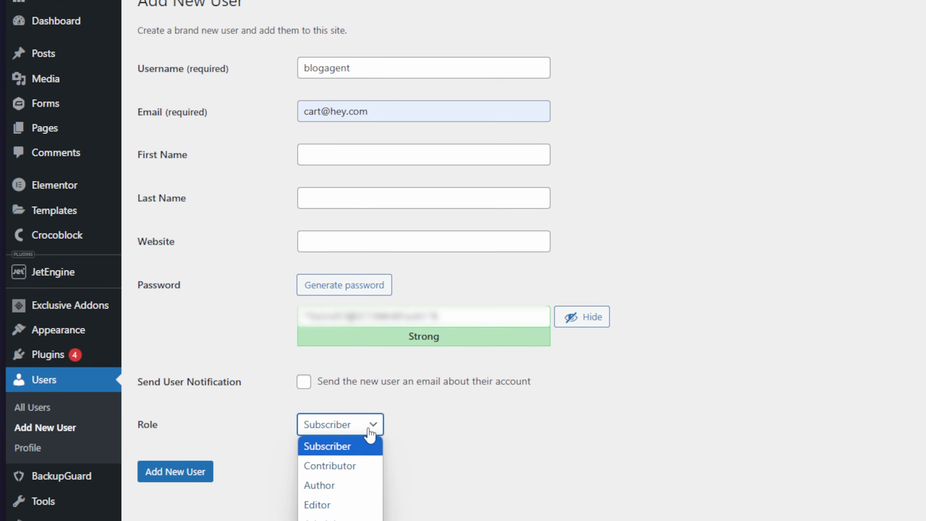
left_click(363, 470)
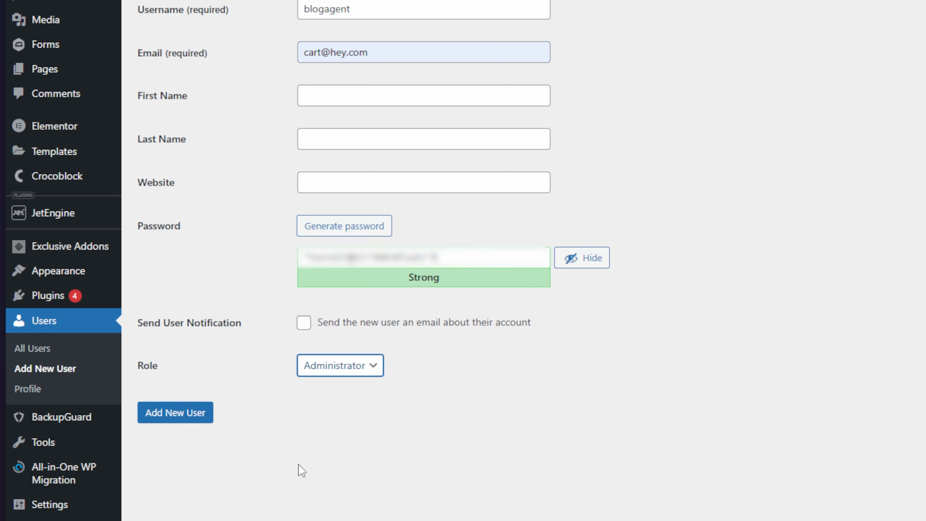
left_click(202, 423)
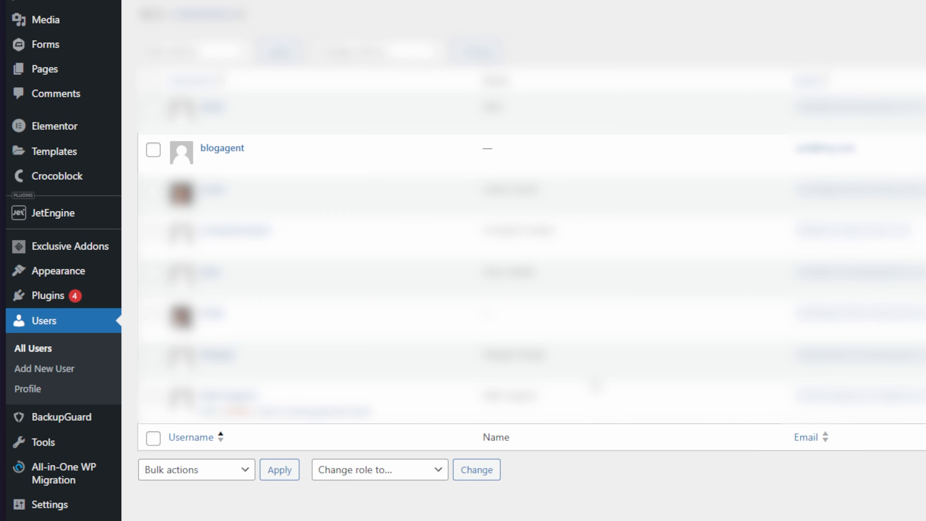
left_click(231, 153)
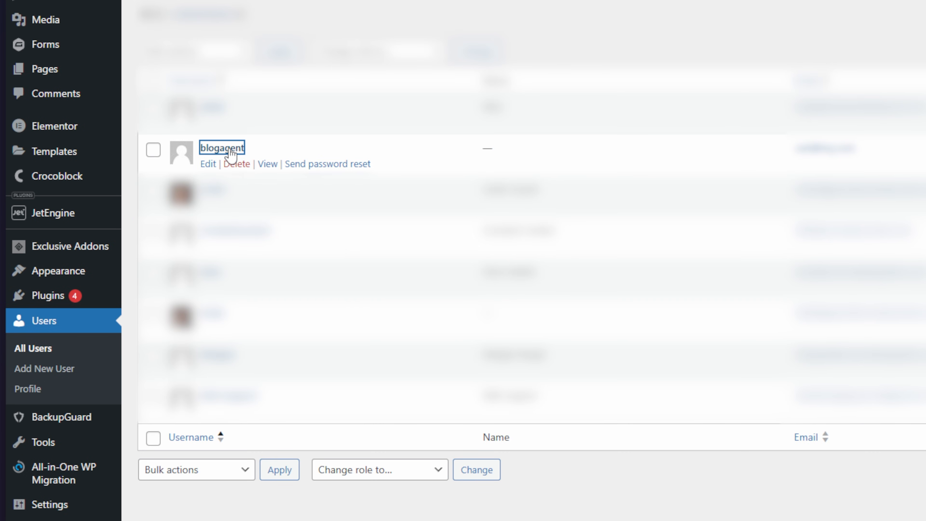
Step: Create an application password named 'tutorial' for blogagent and copy it
scroll(235, 167, "down", 20)
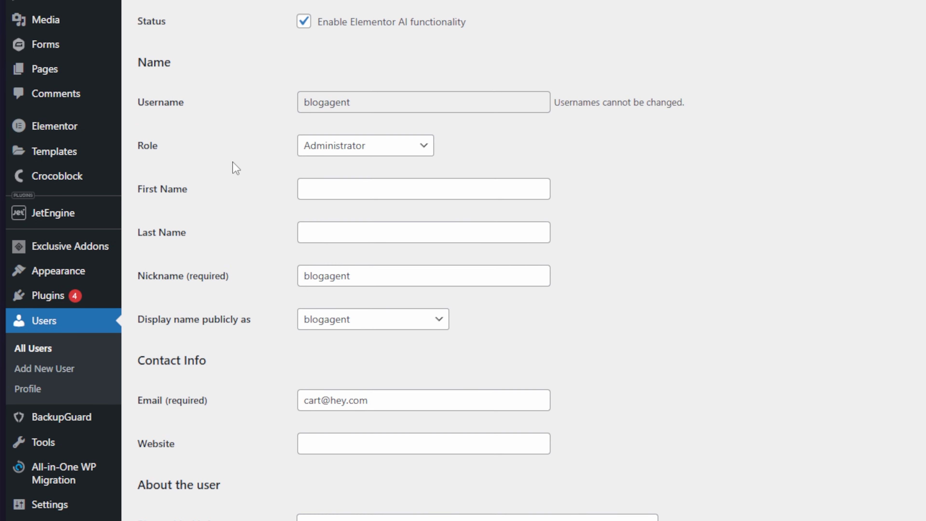
scroll(234, 59, "down", 2)
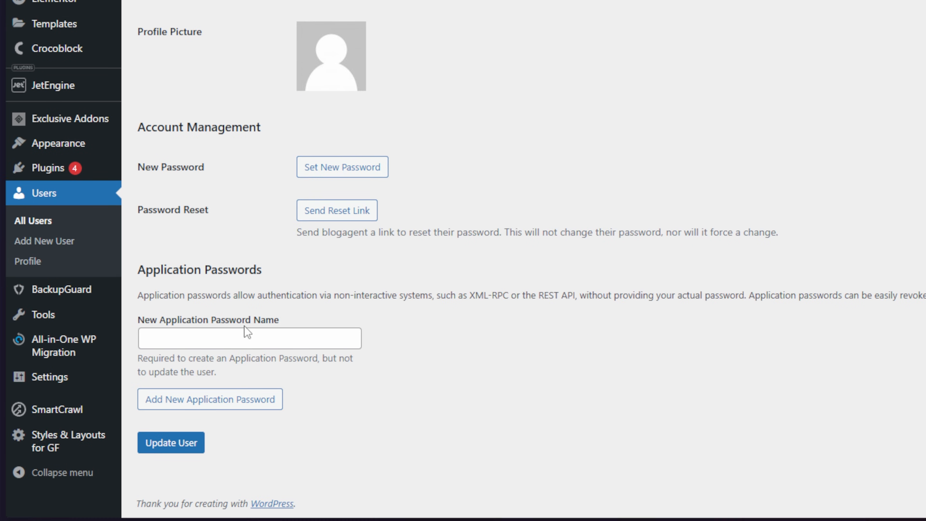
left_click(278, 329)
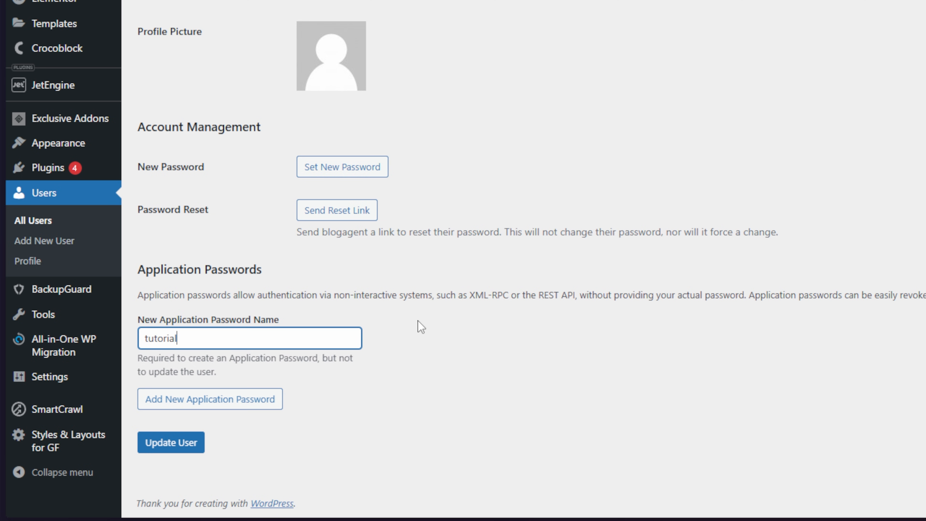
left_click(265, 408)
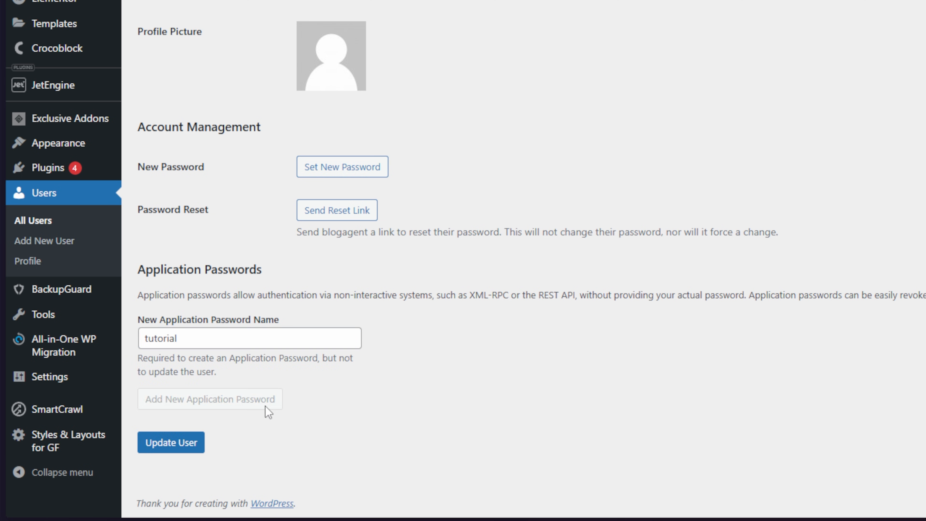
scroll(412, 384, "down", 4)
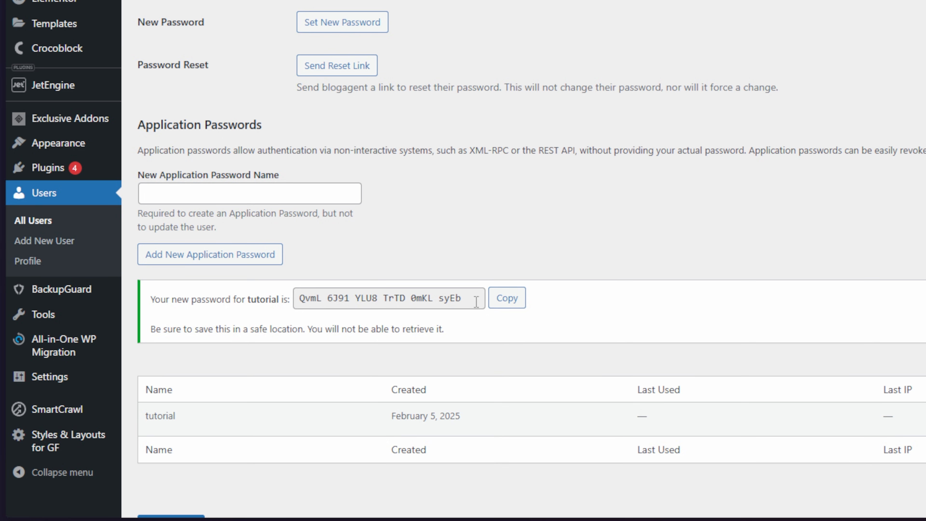
left_click(498, 302)
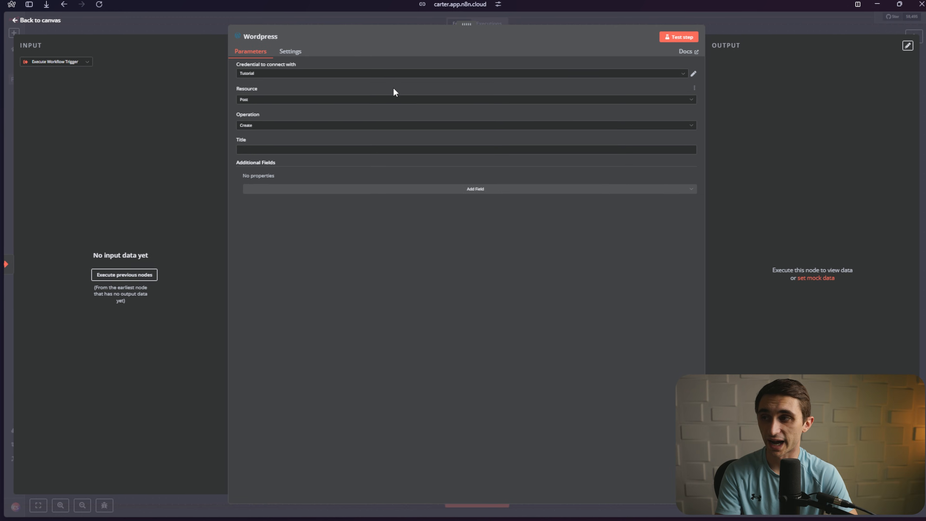
left_click(396, 75)
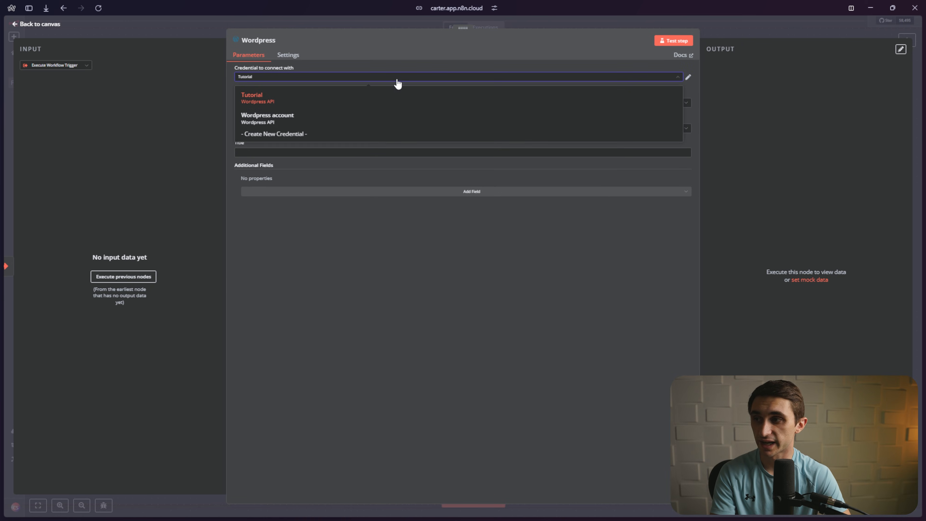
left_click(320, 135)
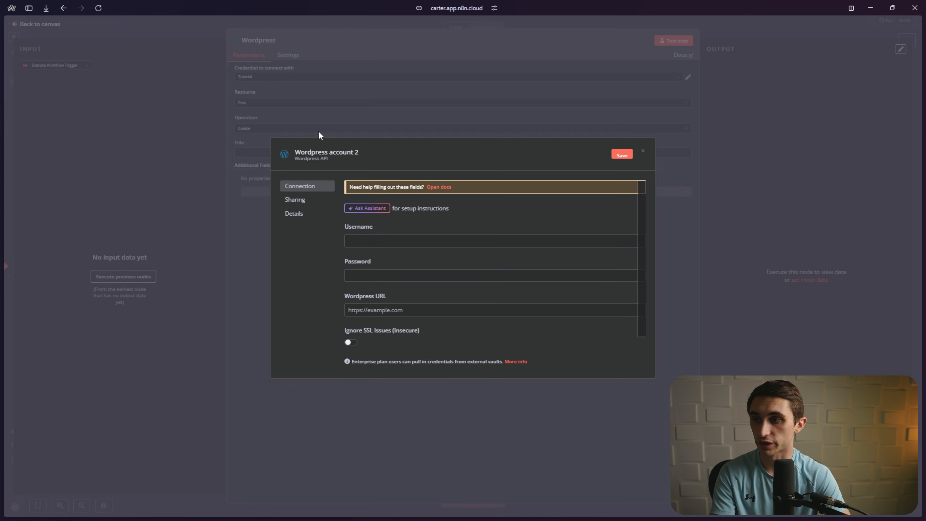
left_click(417, 239)
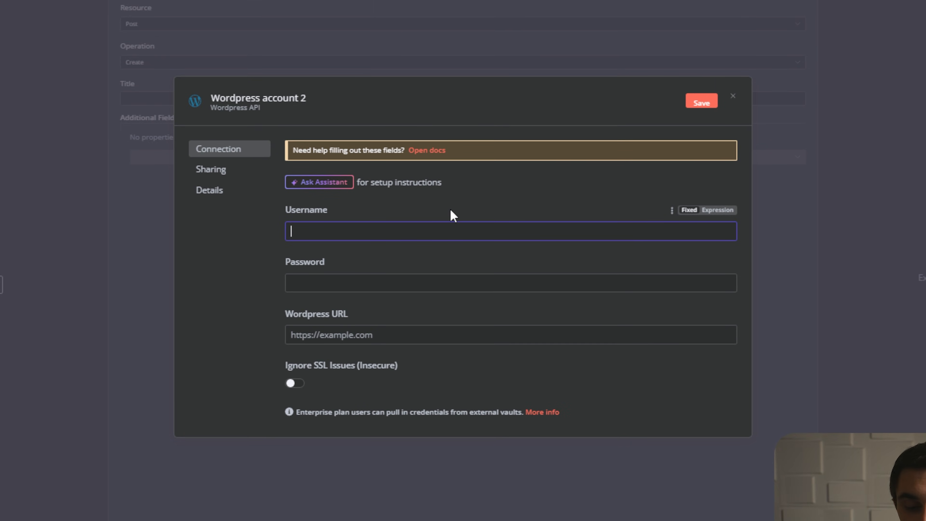
type("blogagent")
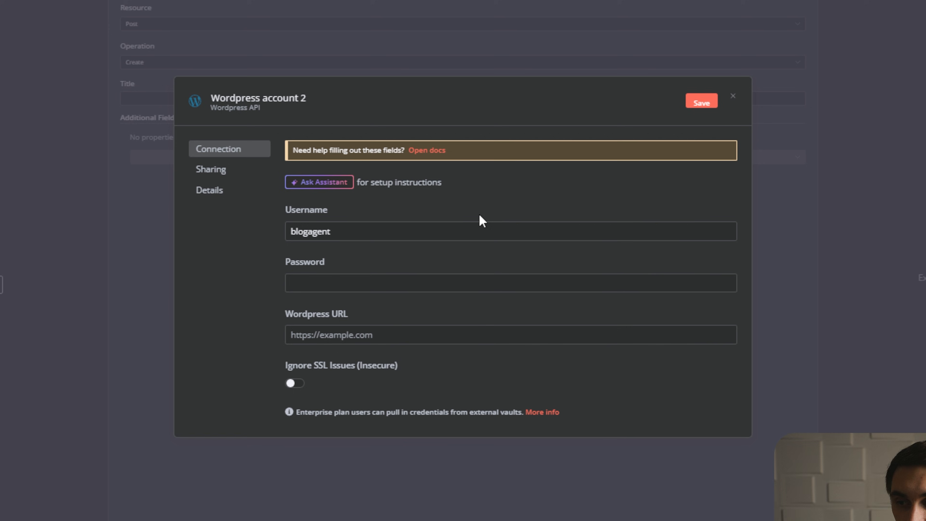
left_click(414, 285)
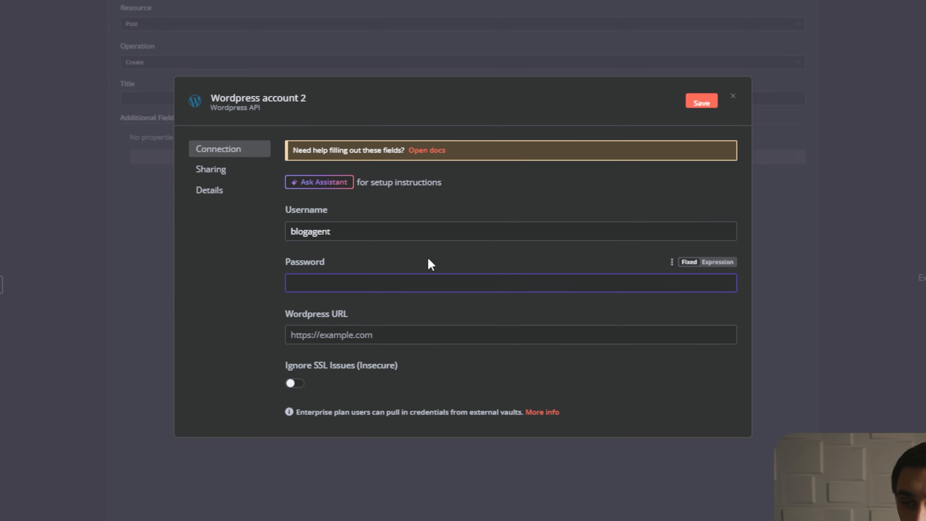
key("ctrl+v")
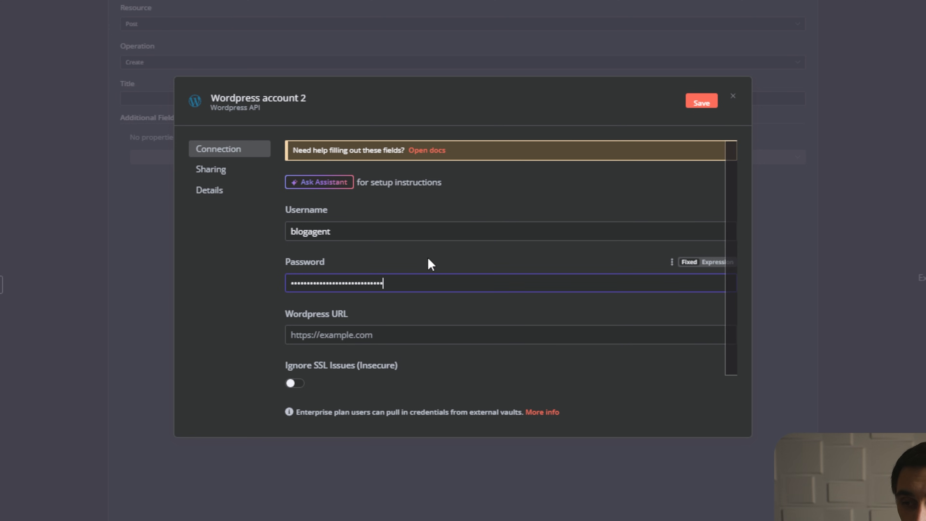
left_click(419, 334)
key("ctrl+v")
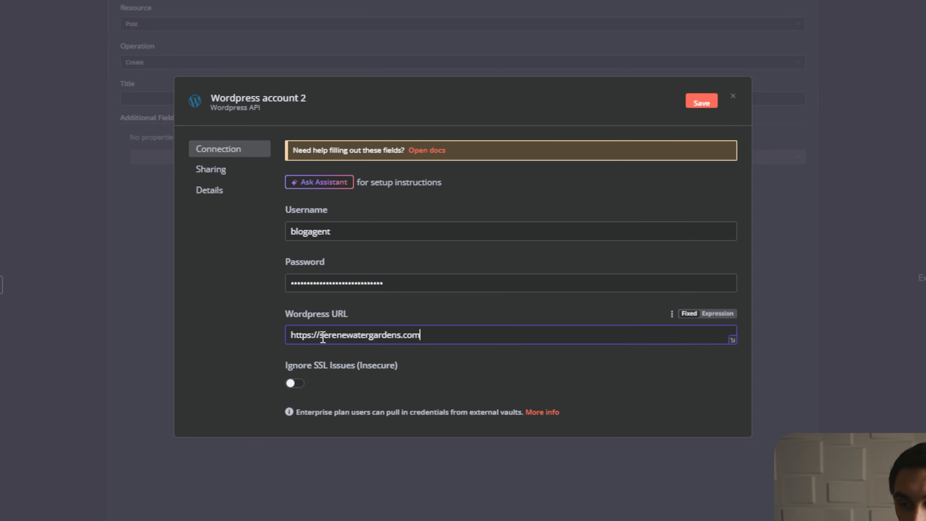
left_click_drag(323, 335, 425, 335)
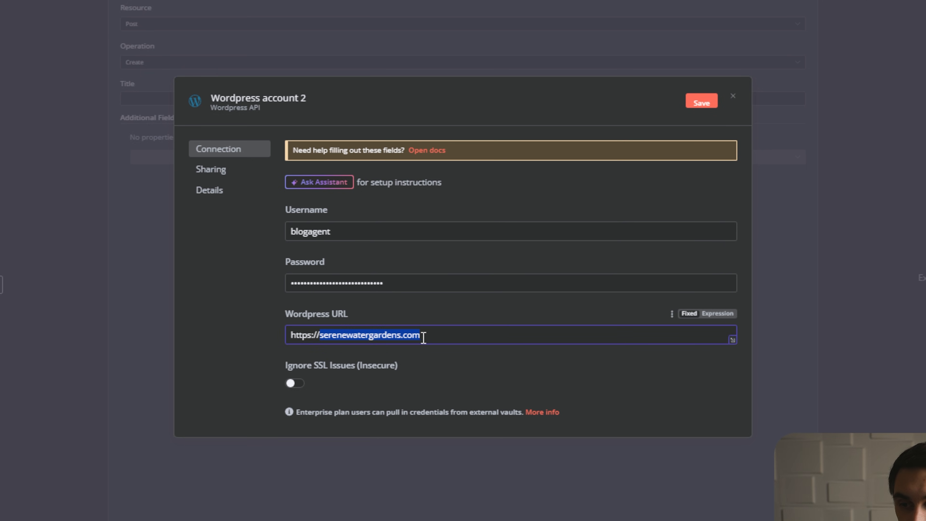
left_click(437, 324)
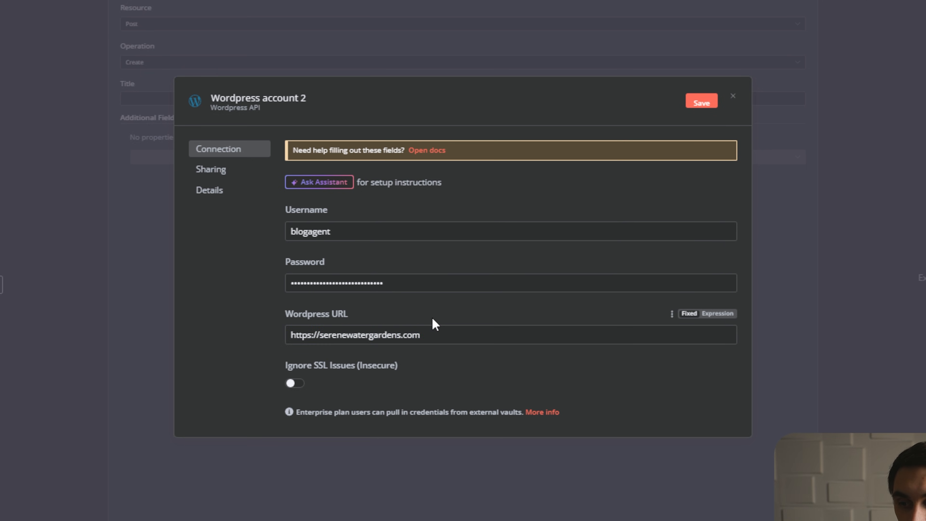
left_click(299, 386)
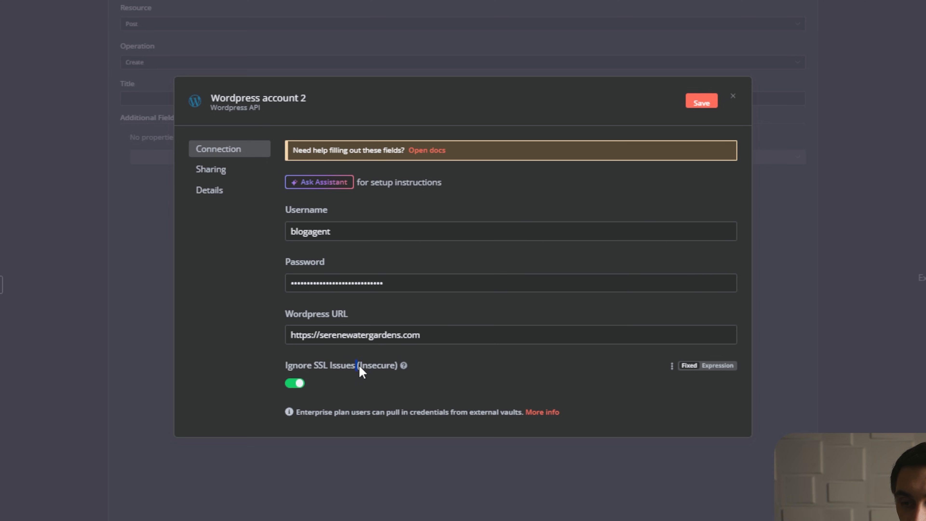
left_click(441, 375)
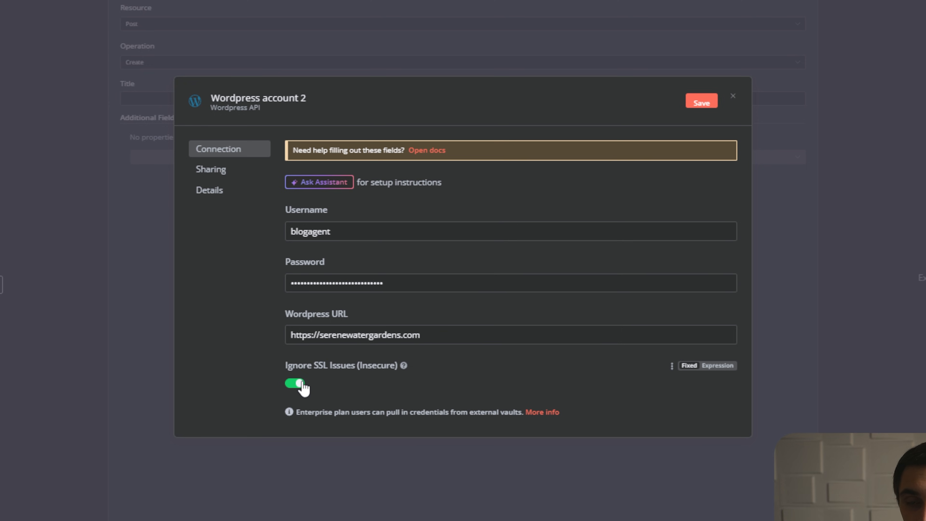
Step: Rename the credential to Blog Agent, save it and close it
left_click(316, 97)
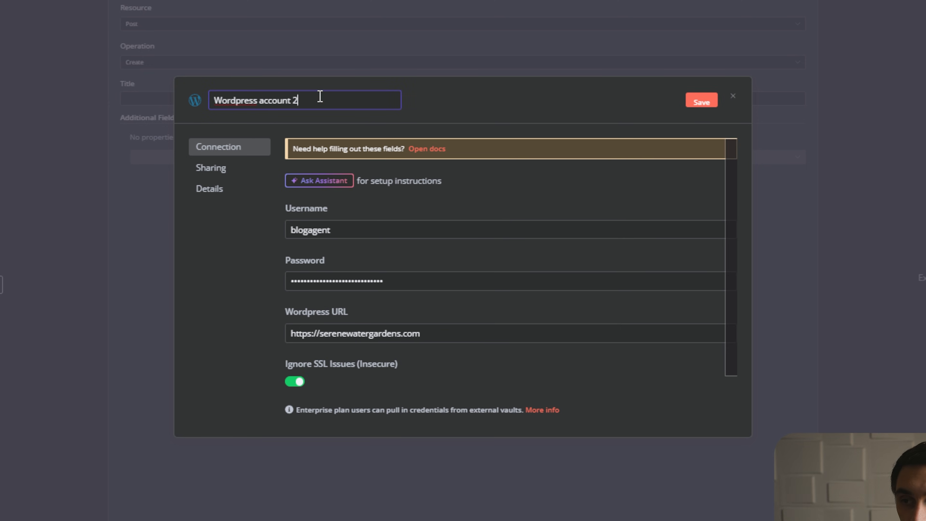
key("ctrl+a")
type("Blog Agent")
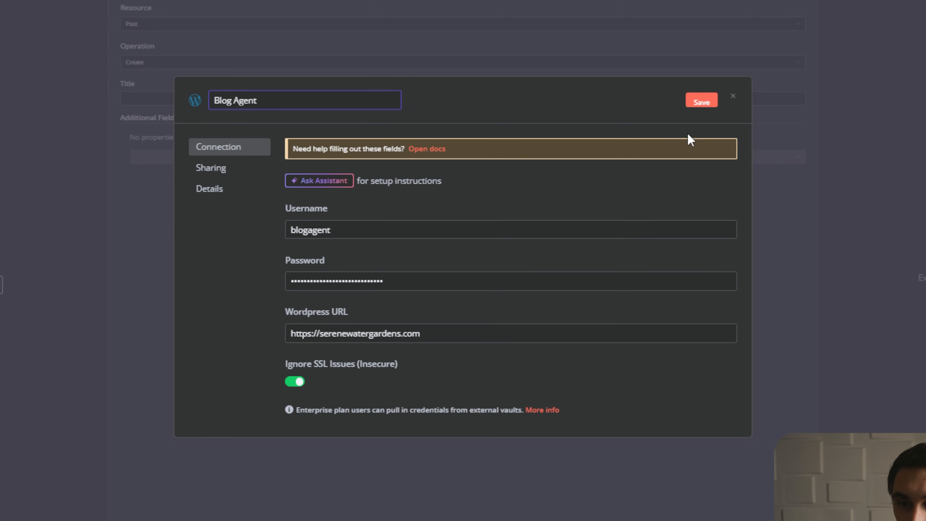
left_click(706, 106)
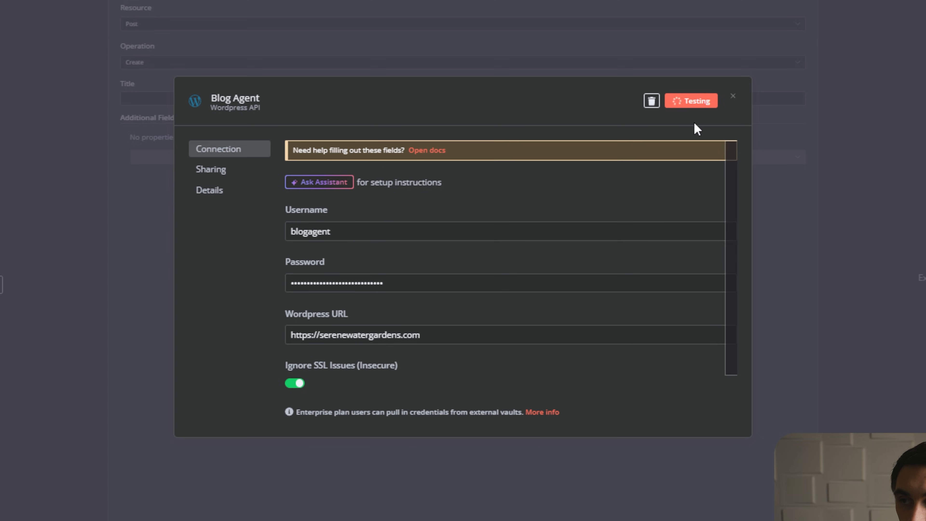
left_click(734, 96)
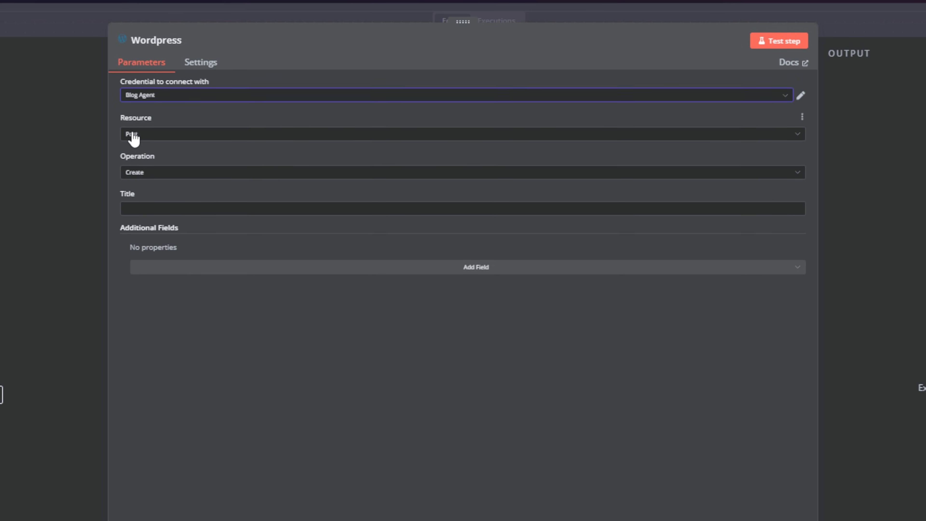
Step: Keep the Create post operation and add a Status field set to Draft
left_click(148, 193)
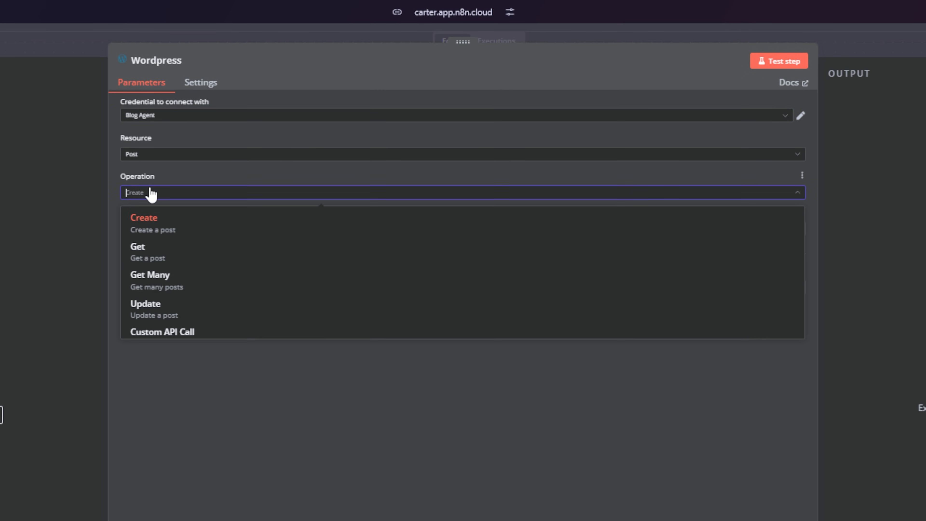
left_click(163, 225)
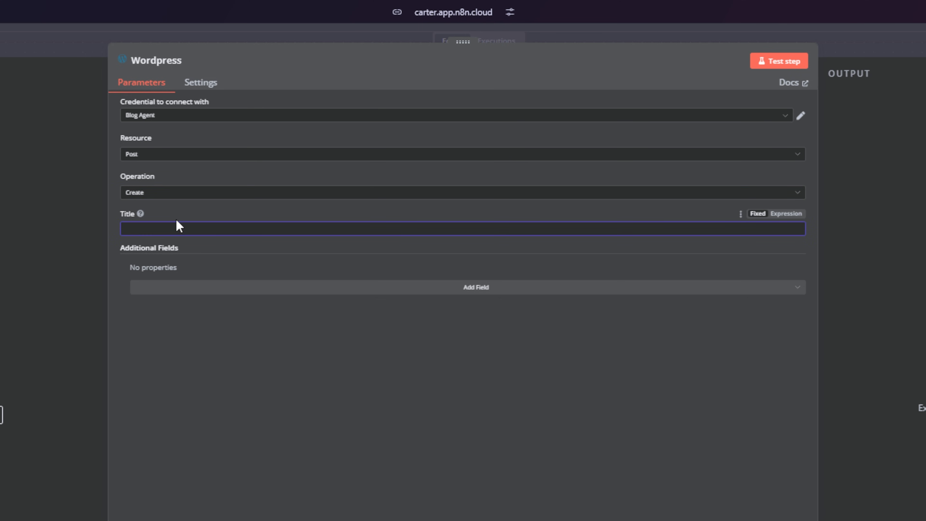
left_click(265, 289)
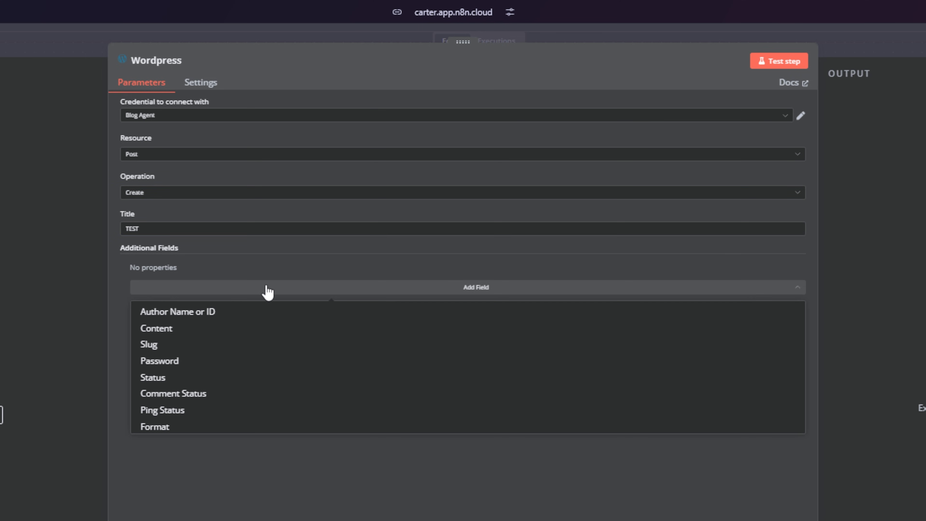
left_click(185, 379)
left_click(173, 285)
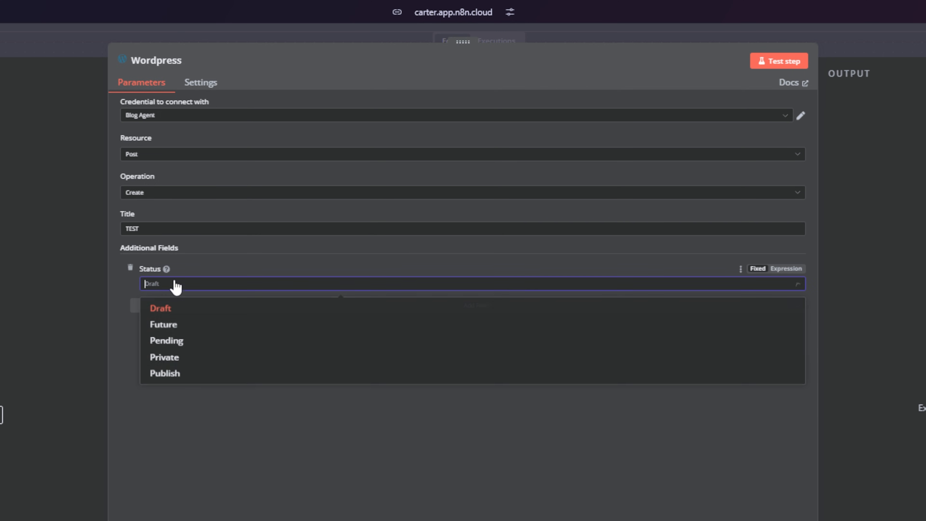
left_click(174, 311)
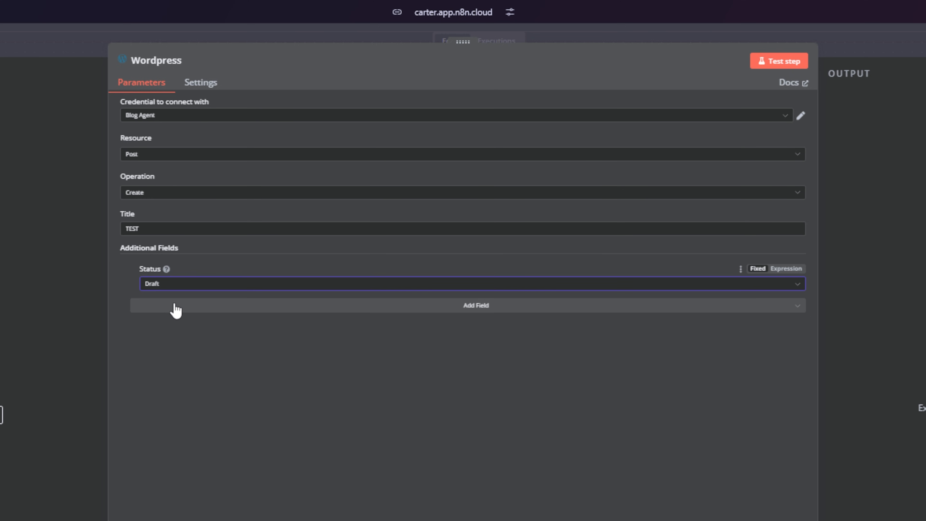
Step: Add a Content field containing 'TEST'
left_click(422, 308)
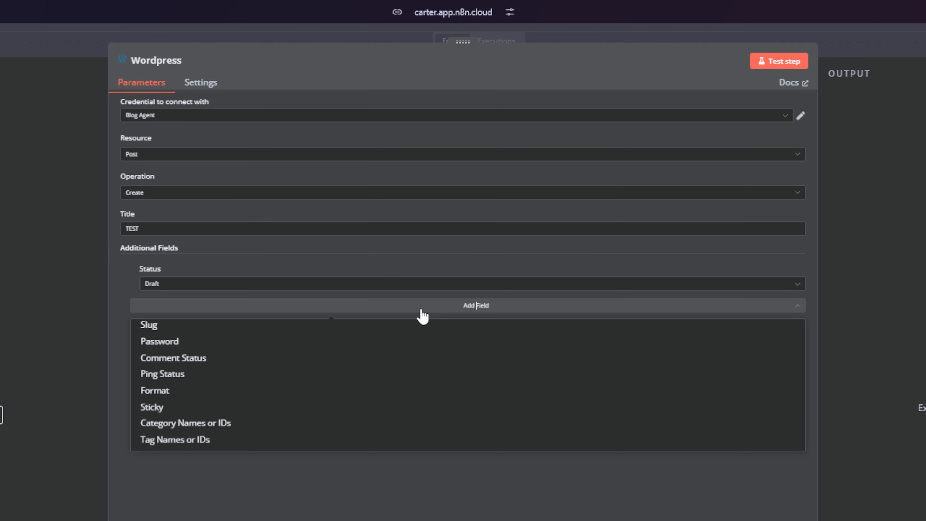
scroll(255, 356, "up", 2)
left_click(246, 347)
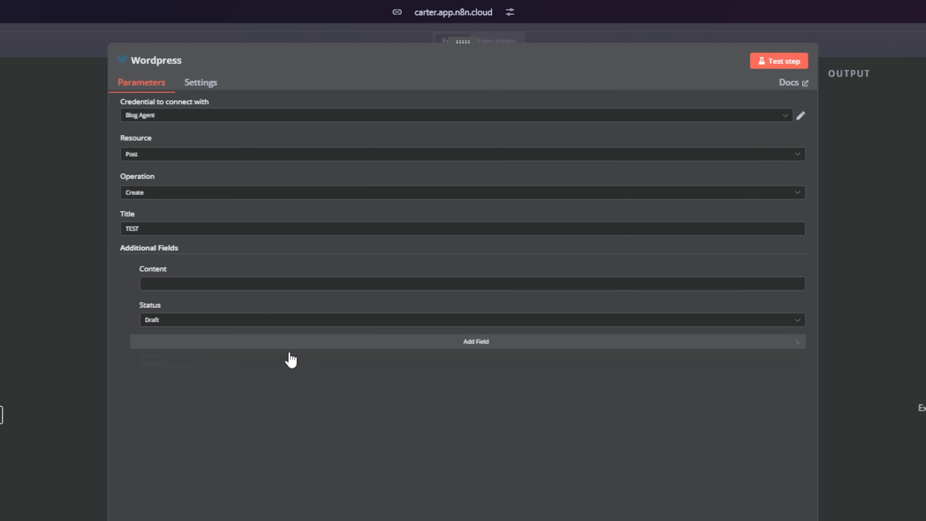
left_click(228, 284)
type("TEST")
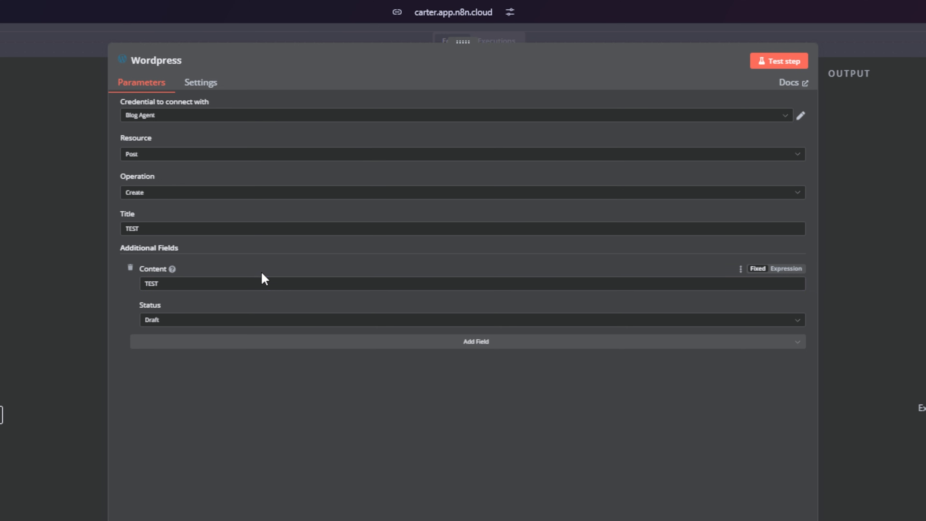
Step: Add a Template field set to the Elementor Theme template
left_click(418, 345)
scroll(327, 415, "down", 2)
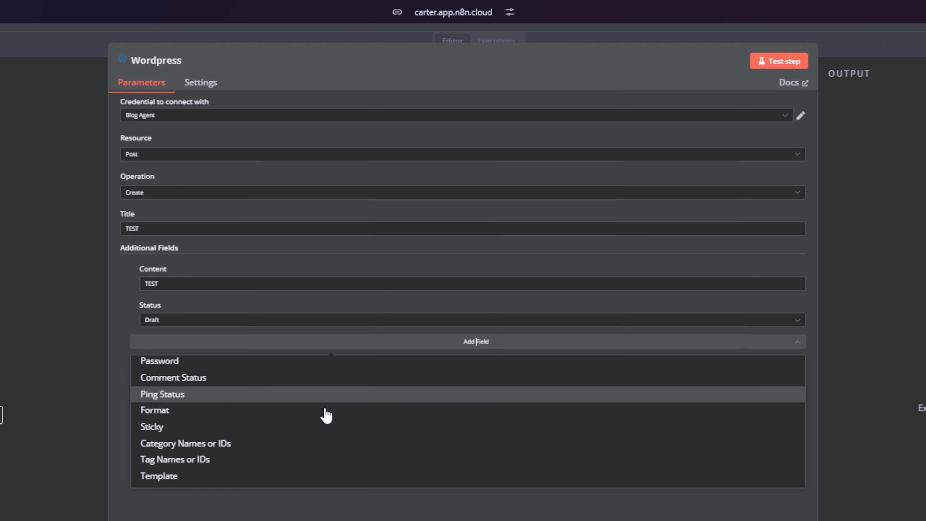
left_click(220, 476)
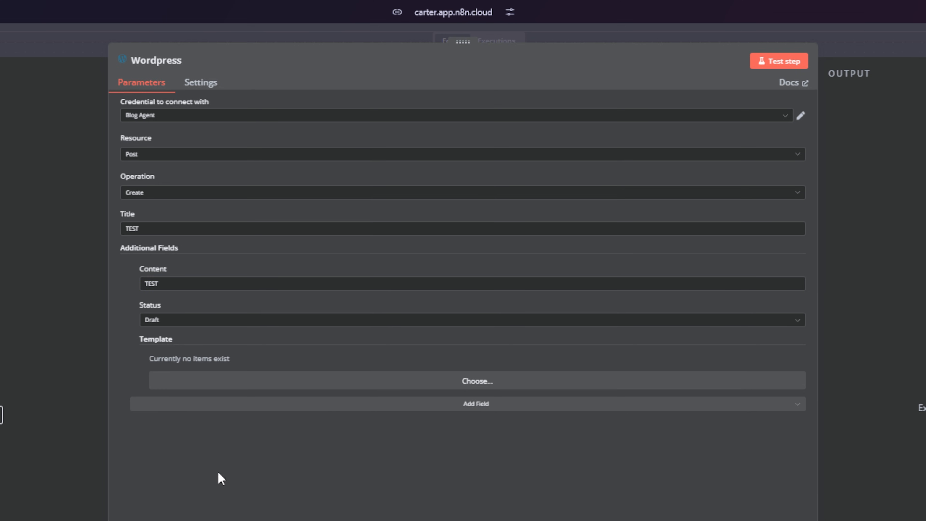
left_click(448, 382)
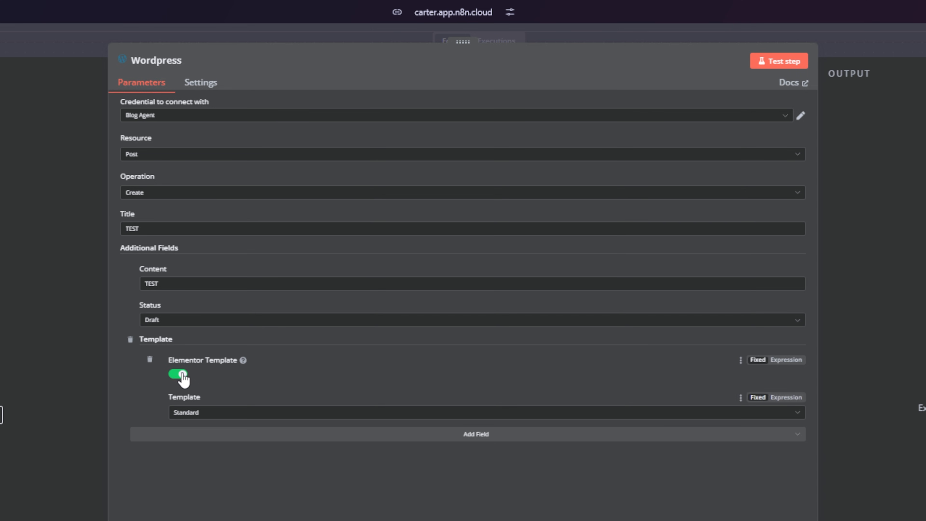
left_click(222, 414)
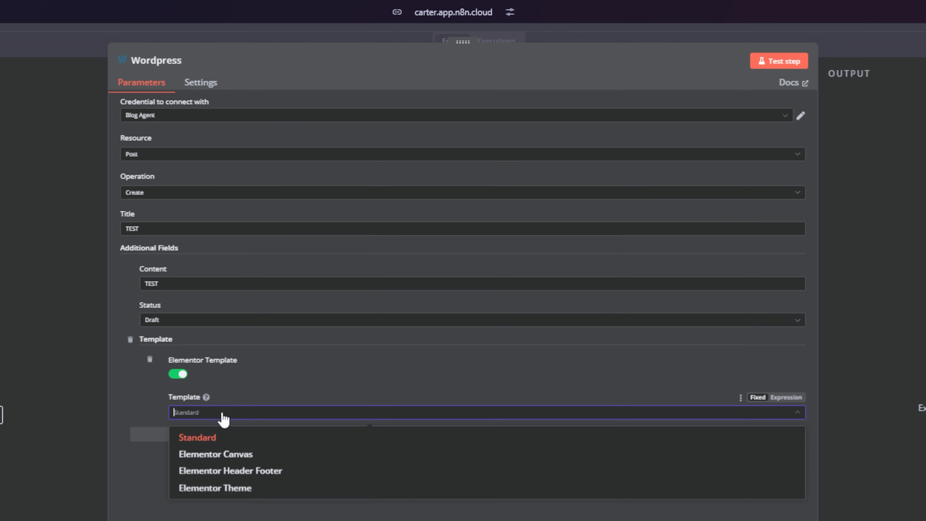
left_click(221, 488)
left_click_drag(169, 361, 236, 396)
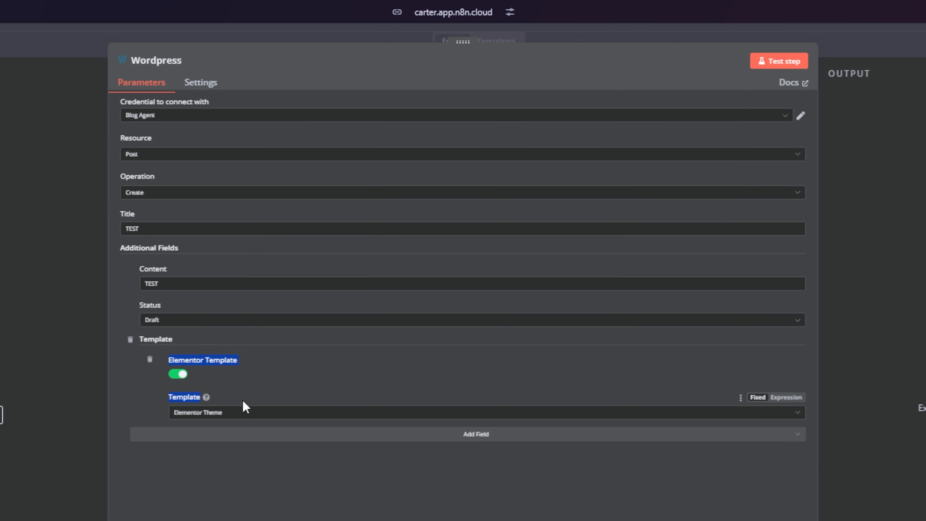
left_click(279, 393)
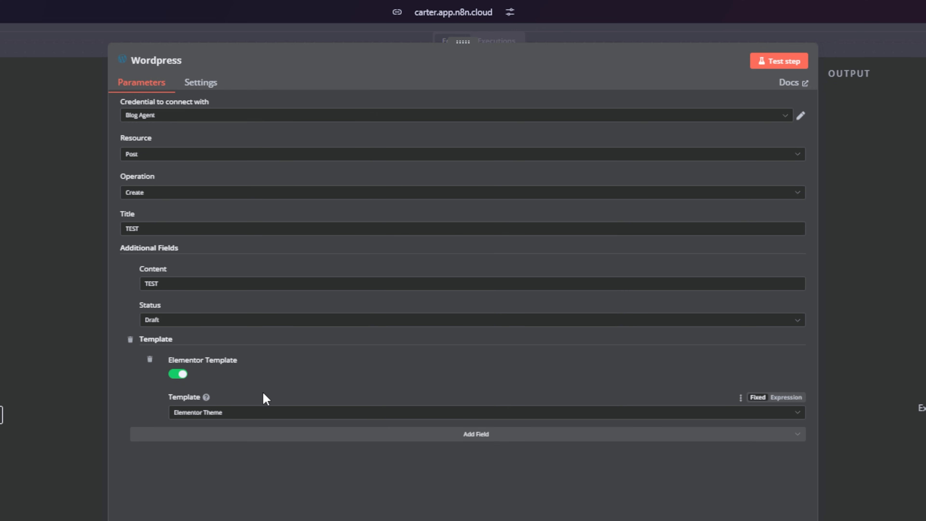
left_click_drag(181, 380, 133, 343)
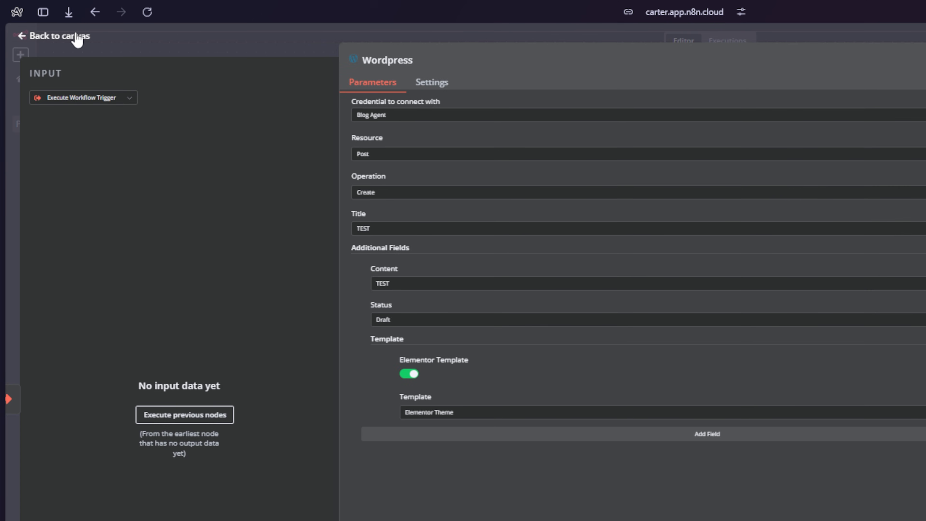
left_click(79, 38)
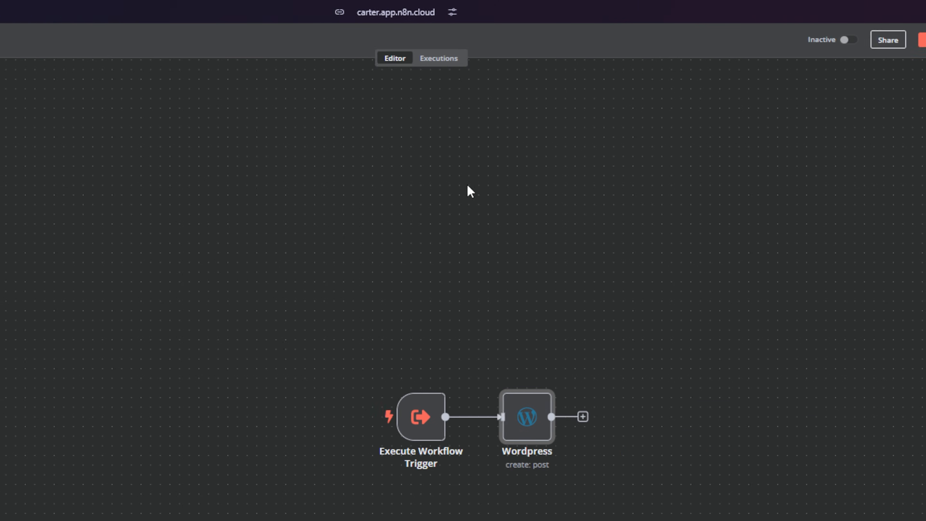
Step: Save the workflow and rename it from My workflow 3 to BLOG POSTING
left_click(767, 40)
left_click(77, 40)
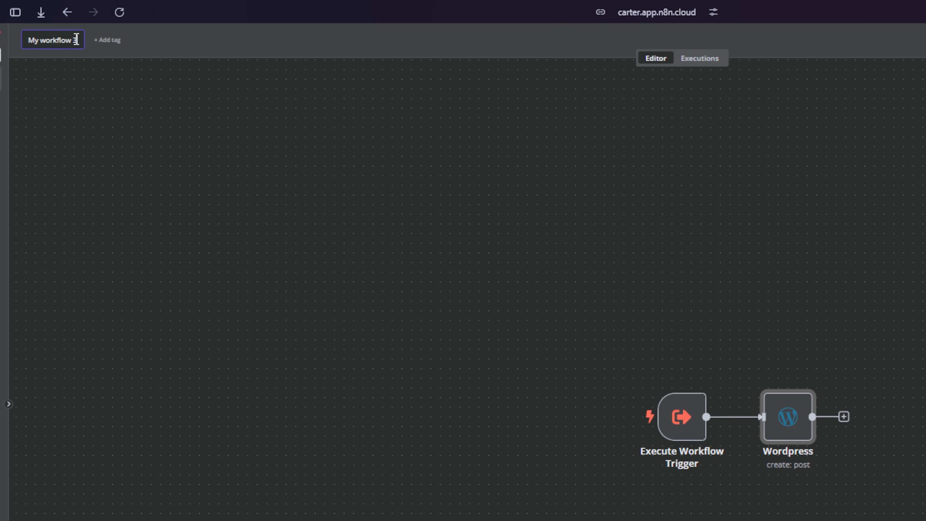
left_click_drag(105, 39, 55, 40)
type("BL")
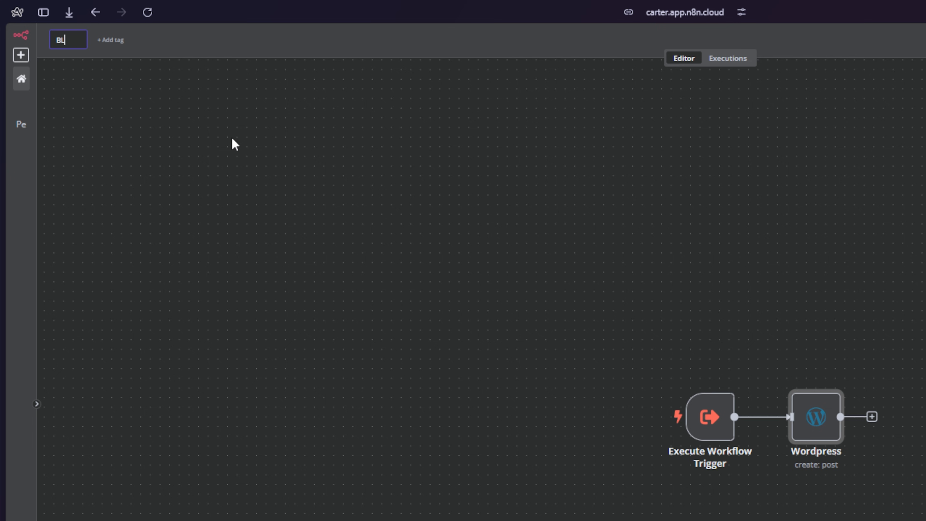
type("OG POSTING")
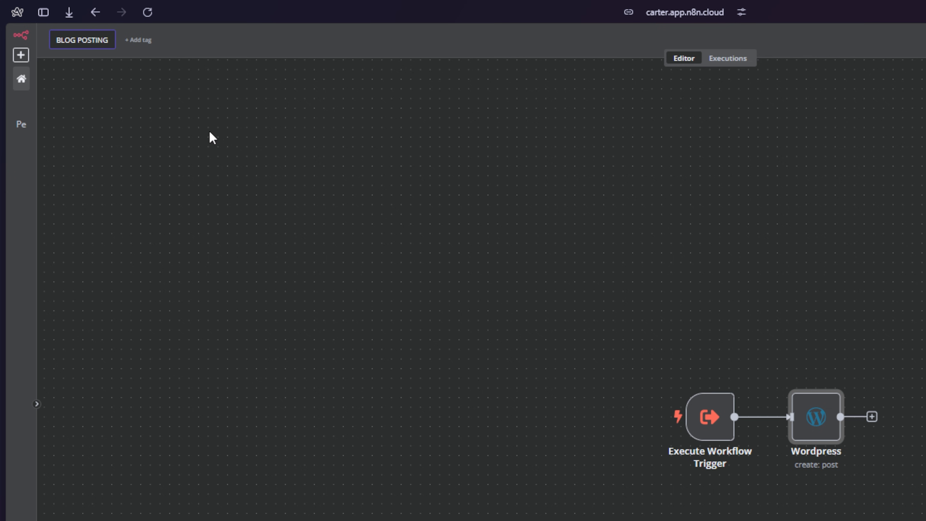
Step: Tag the workflow Blog Tutorial and Tool
left_click(148, 39)
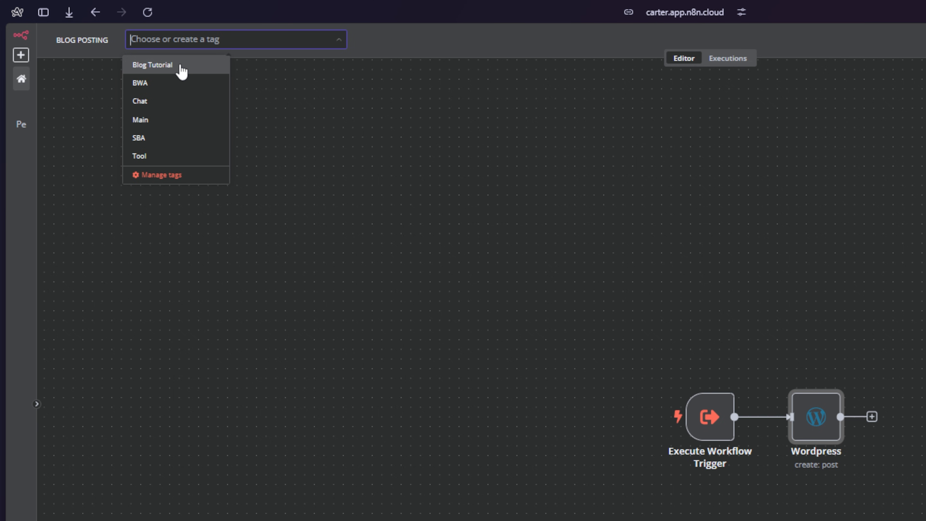
left_click(181, 69)
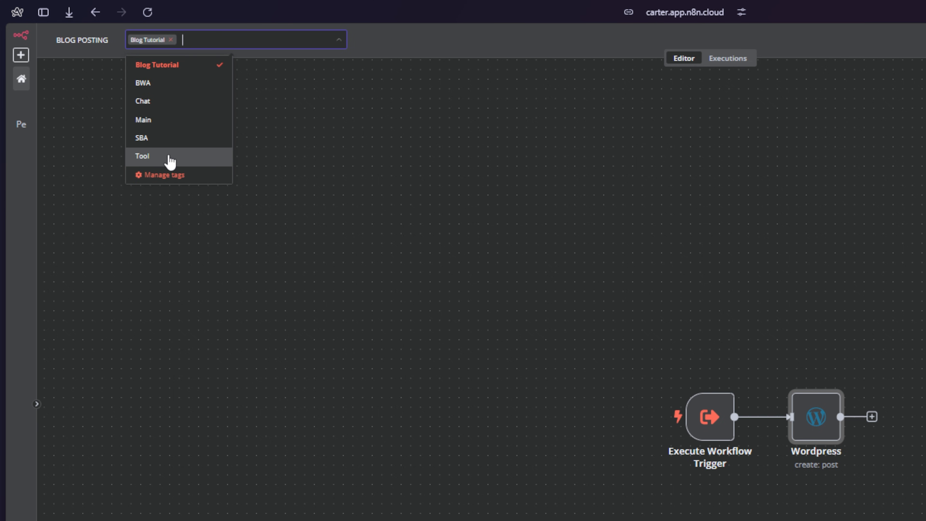
left_click(170, 161)
left_click(311, 156)
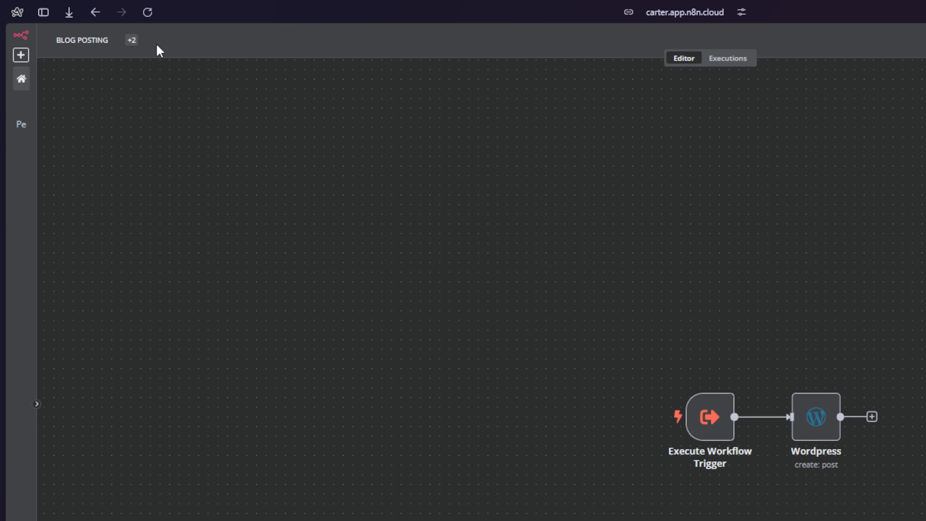
left_click(132, 40)
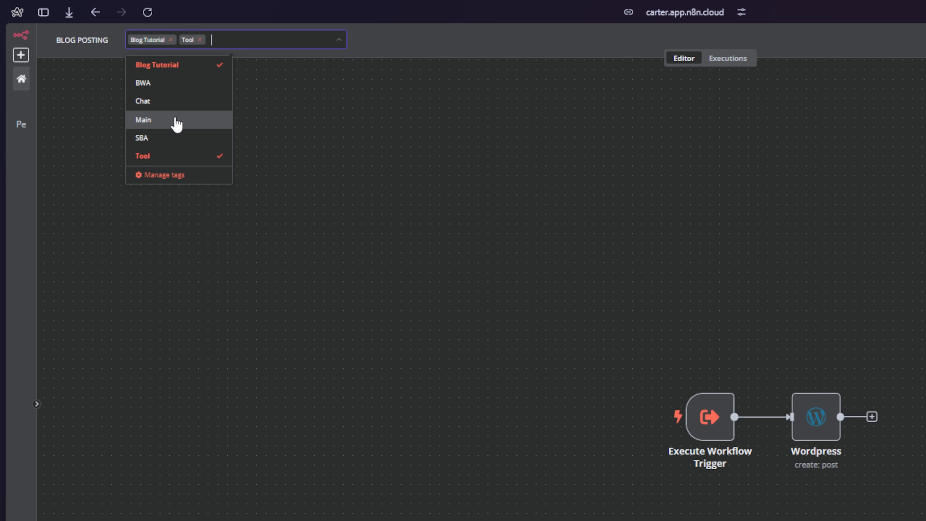
left_click(280, 113)
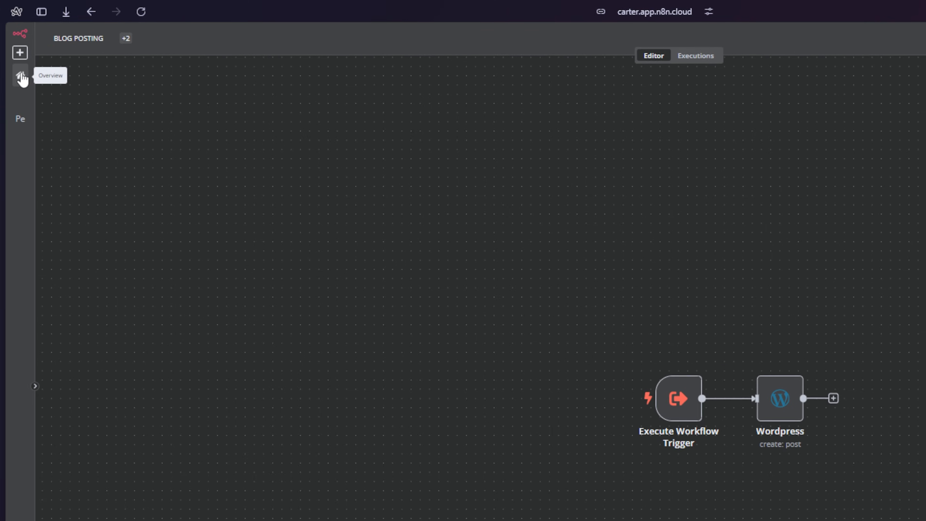
Step: Open the BLOG TUTORIAL workflow and add a Call n8n Workflow tool to the AI Agent
left_click(21, 77)
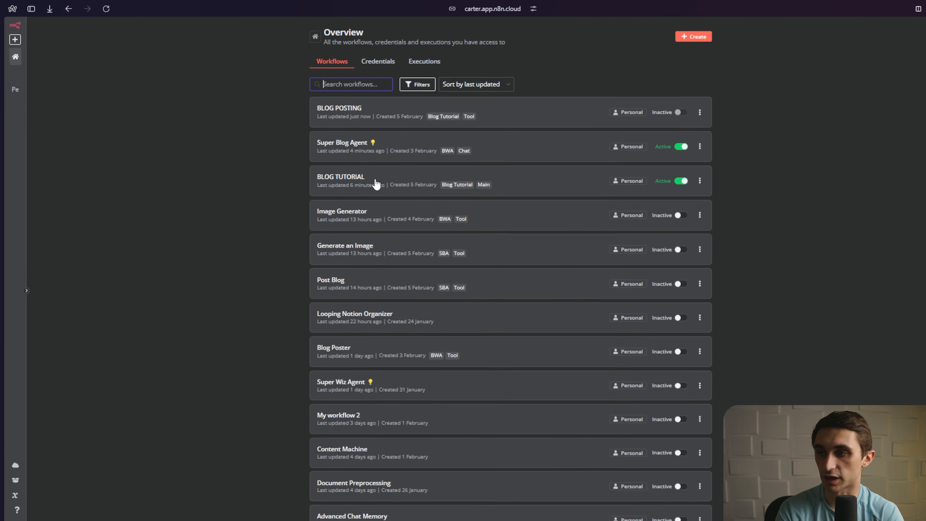
left_click(379, 178)
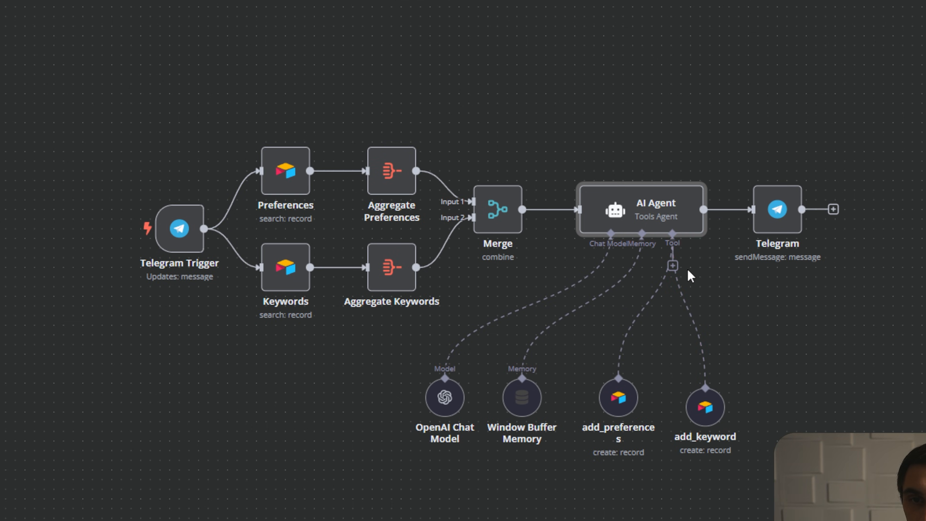
left_click(673, 266)
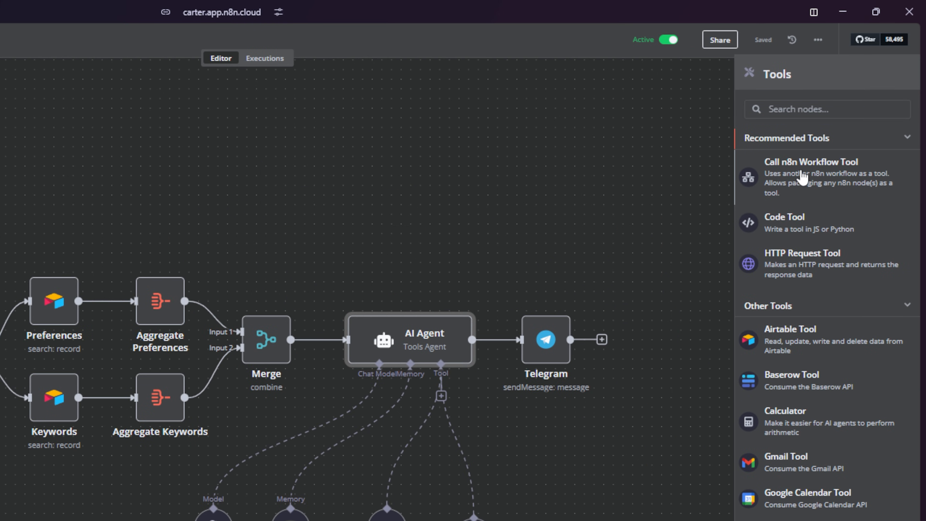
left_click(803, 178)
Step: Rename the new tool node to post_blog
left_click(182, 61)
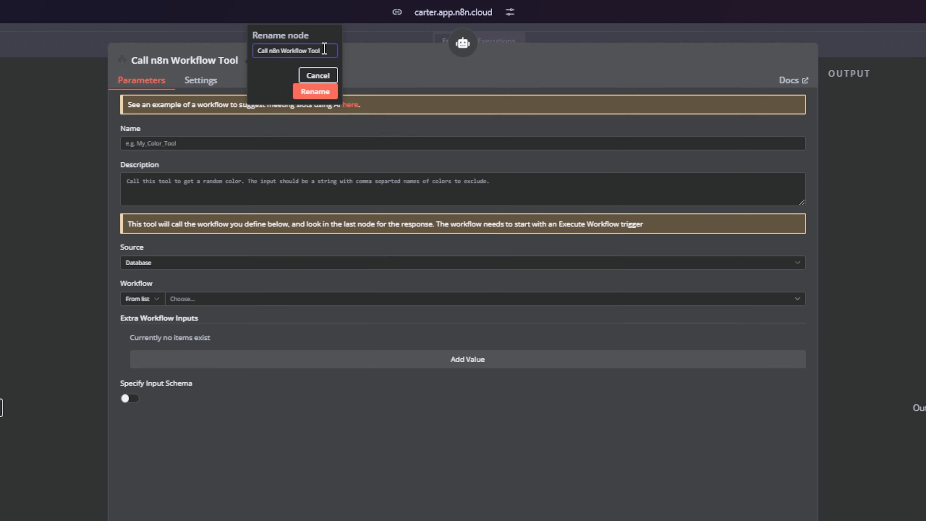
left_click_drag(324, 48, 251, 51)
type("post_blog")
left_click(316, 91)
Step: Give the tool the name post_blog and description 'post blogs using raw html here.', calling BLOG POSTING
left_click(236, 142)
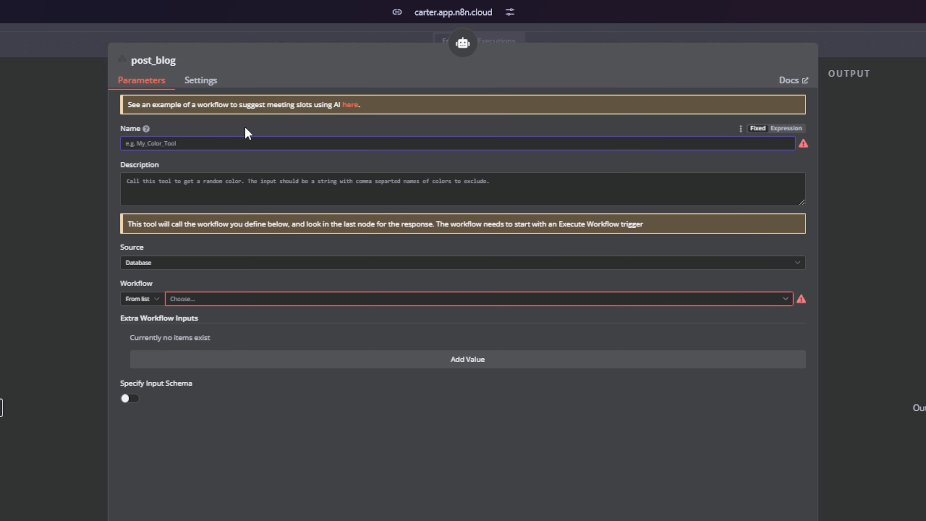
type("post_blog")
left_click(432, 161)
type("post blogs using raw html here.")
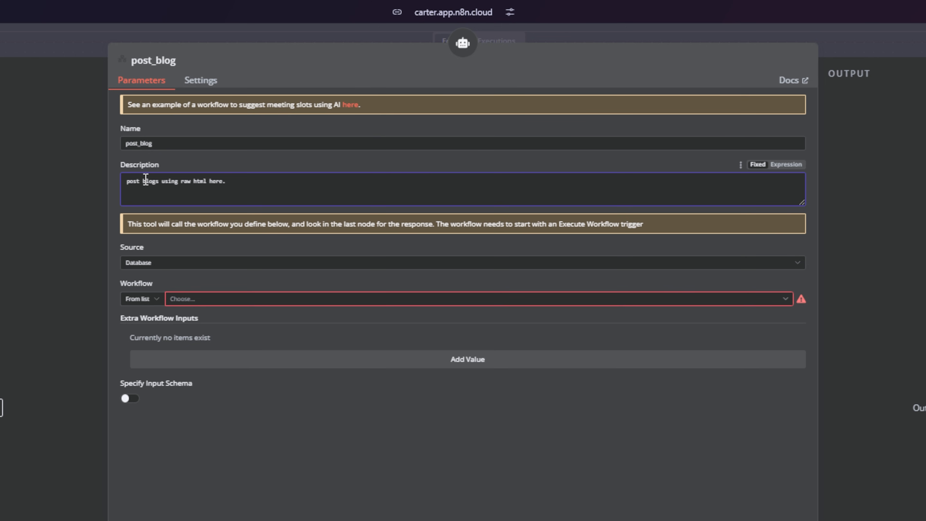
left_click_drag(145, 178, 228, 182)
left_click(248, 175)
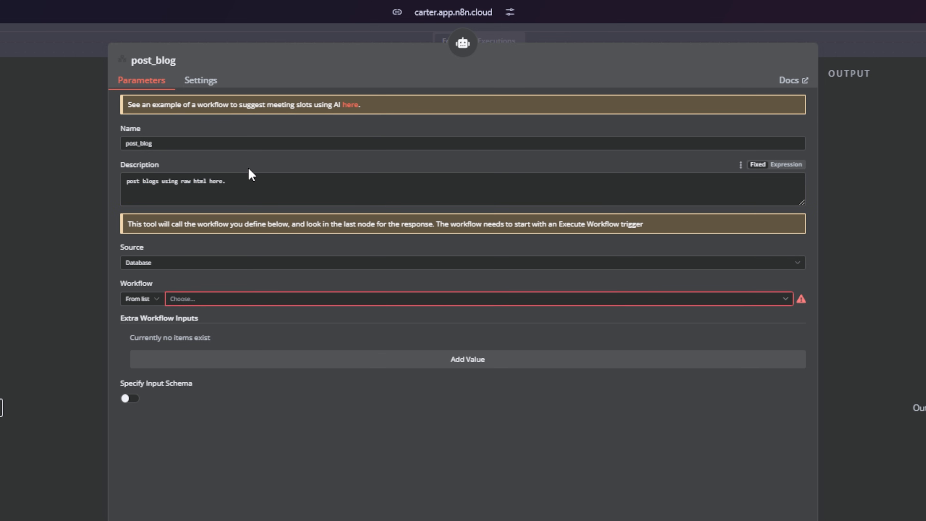
left_click(284, 302)
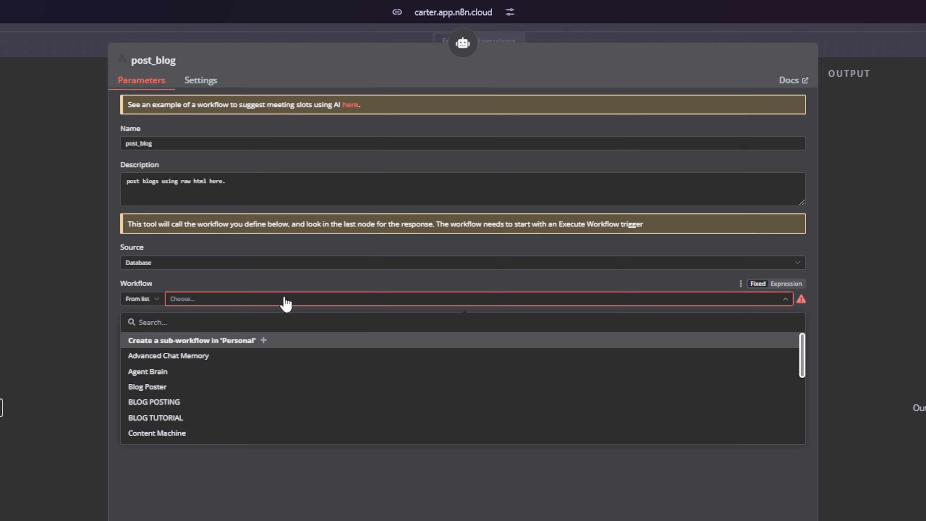
left_click(162, 402)
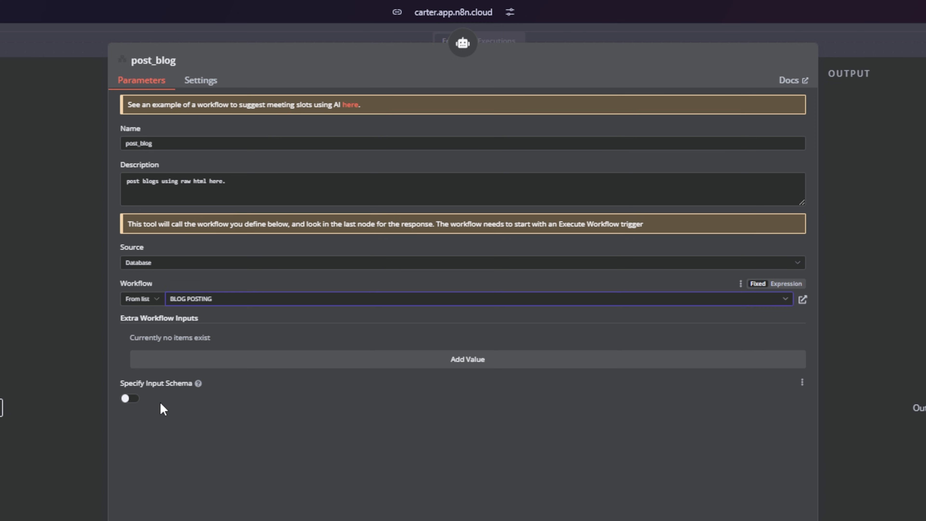
Step: Enable the tool's input schema from a JSON example with html and title fields
left_click(138, 276)
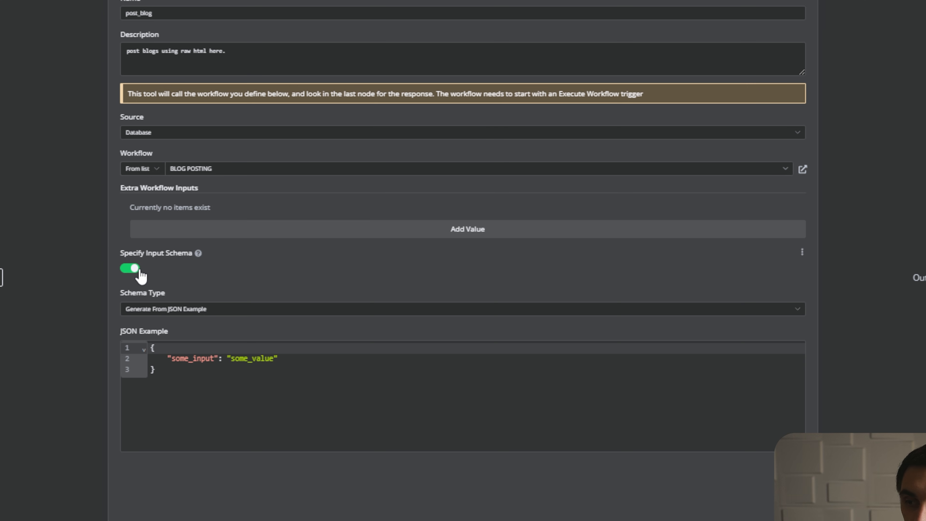
left_click_drag(170, 376, 159, 350)
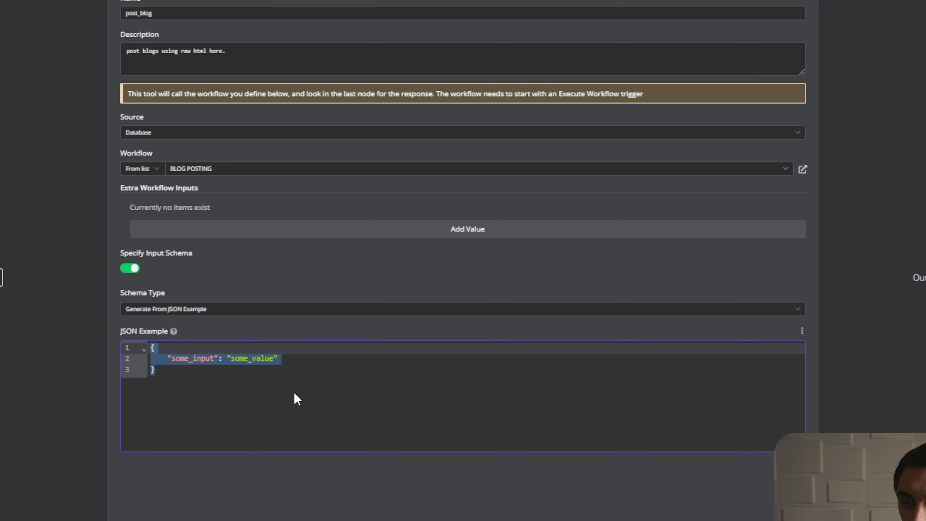
type("{   \"html\": \"<h1>Sample Blog Post with Images<\\/h1><br><p>Welcome to this sample blog post. Below are examples of how to include images using the &lt;img&gt; tag with working URLs.<\\/p><br><h2>Example 1: Displaying a Cat Image<\\/h2><br><p>Here's an image of a cat:<\\/p><br><img src=\\\"https:\\/\\/cdn2.thecatapi.com\\/images\\/MTY3ODIyMQ.jpg\\\" alt=\\\"A cute cat\\\"><br><h2>Example 2: Displaying a Dog Image<\\/h2><br><p>Here's an image of a dog:<\\/p><br><img src=\\\"https:\\/\\/images.dog.ceo\\/breeds\\/labrador\\/n02099712_5646.jpg\\\" alt=\\\"A happy dog\\\"><br><h2>Example 3: Displaying a Placeholder Image<\\/h2><br><p>Here's a placeholder image:<\\/p><br><img src=\\\"https:\\/\\/via.placeholder.com\\/150\\\" alt=\\\"Placeholder image\\\"><br><p>Thank you for reading this sample blog post. The images above demonstrate how to use the &lt;img&gt; tag with different URLs to display images in your HTML content.<\\/p>\",   \"title\":\"Title of Blog\" }")
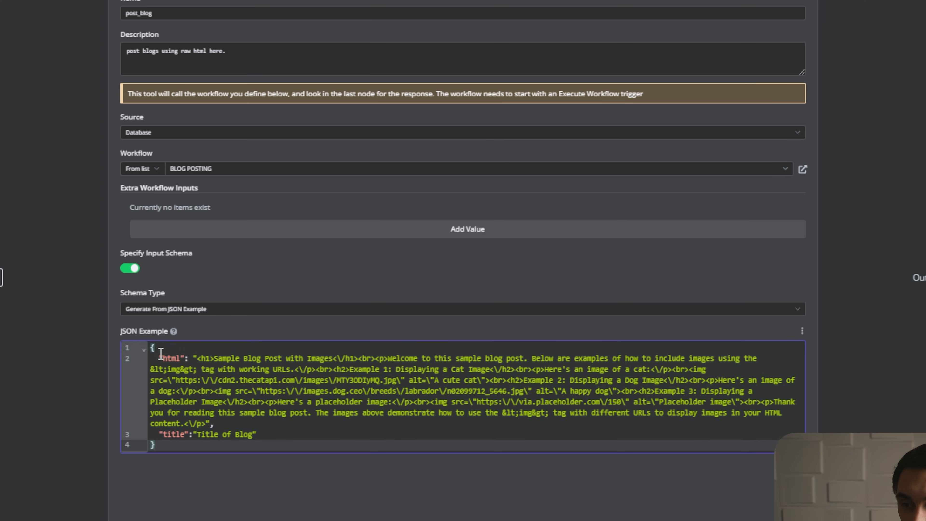
left_click_drag(160, 359, 183, 365)
left_click_drag(160, 434, 180, 434)
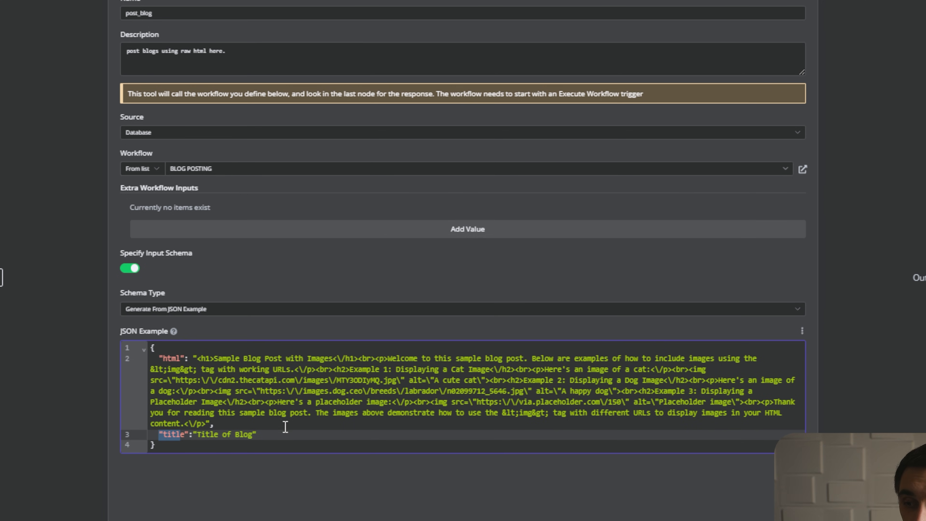
left_click_drag(262, 449, 117, 344)
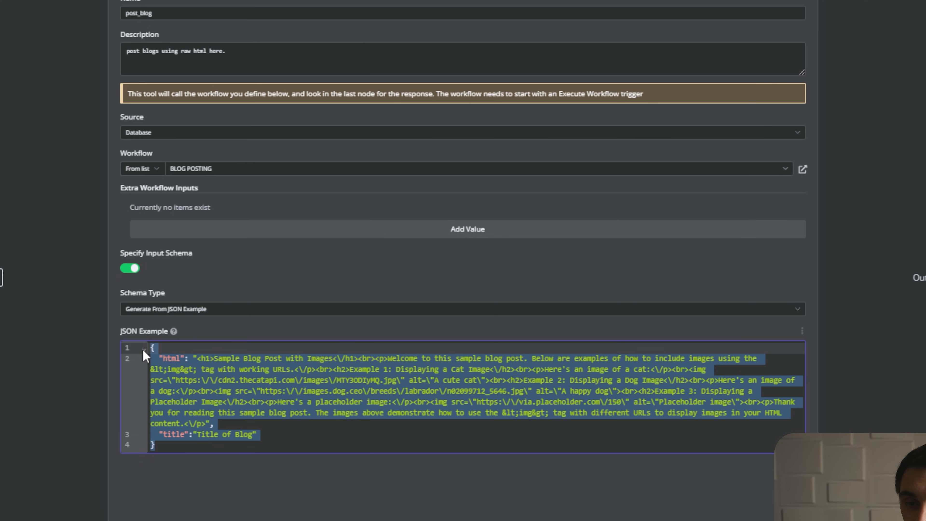
left_click(246, 336)
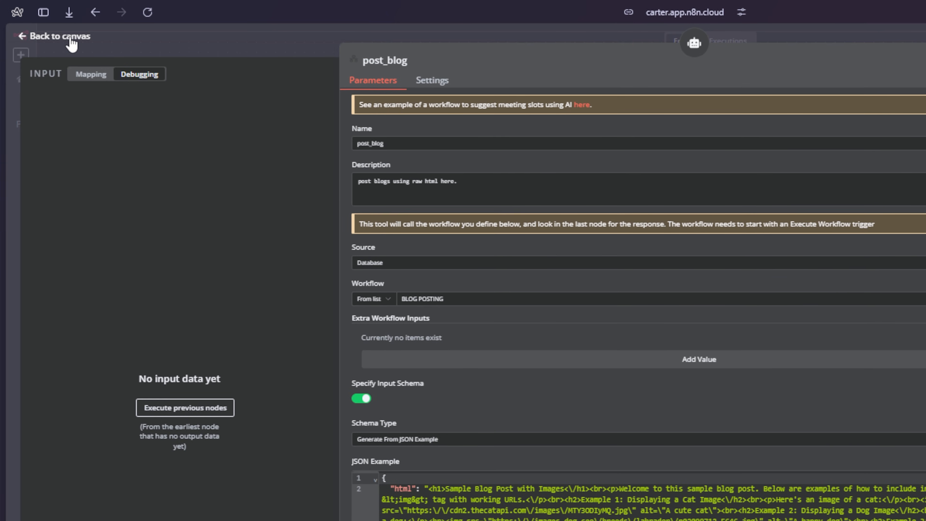
Step: Move post_blog beside add_keyword and nudge Window Buffer Memory slightly left
left_click(72, 43)
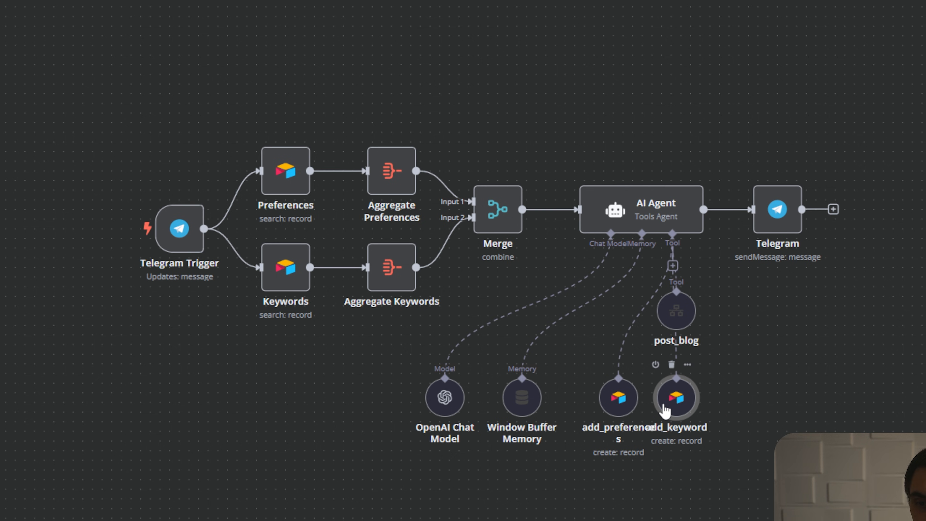
left_click_drag(628, 409, 608, 410)
left_click_drag(673, 325, 755, 414)
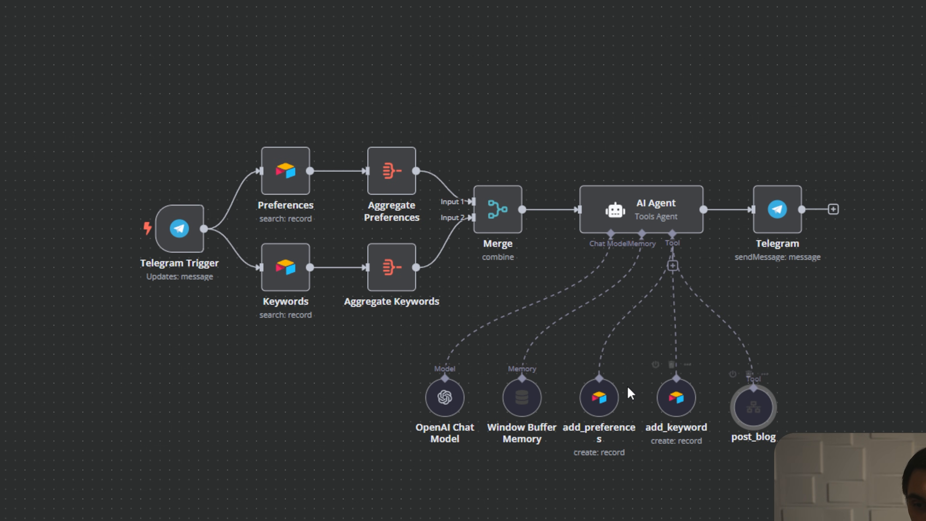
left_click_drag(539, 399, 531, 400)
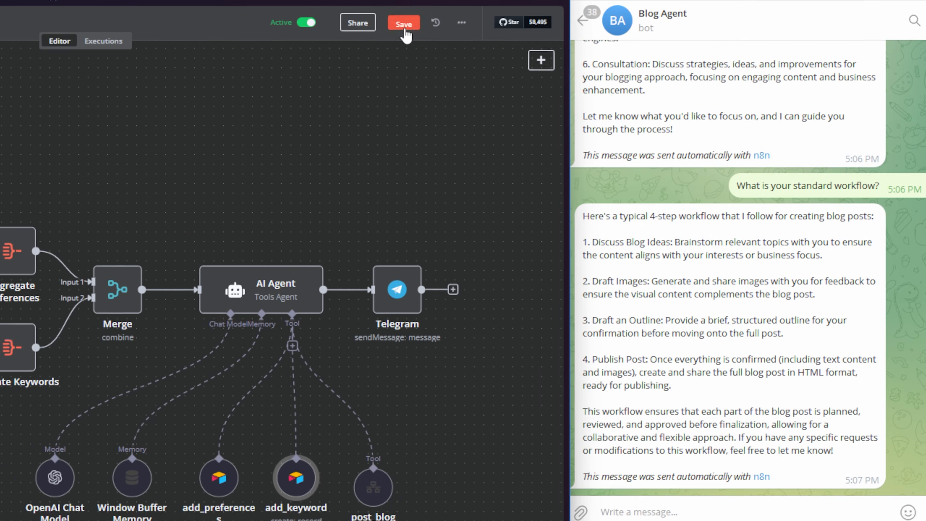
Step: Save the workflow and send the Blog Agent bot a test post request in Telegram
left_click(405, 28)
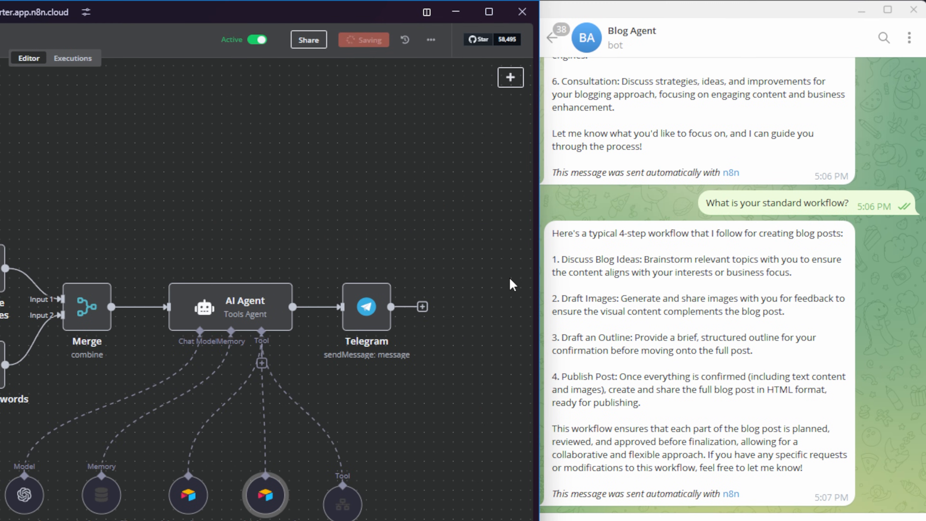
left_click(707, 519)
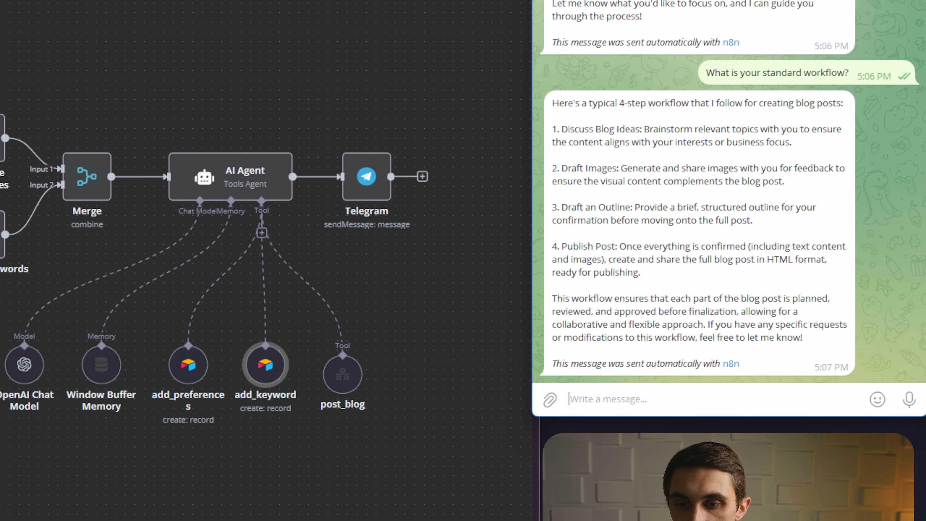
type("post a test blog don't go through the workflow, im just testing")
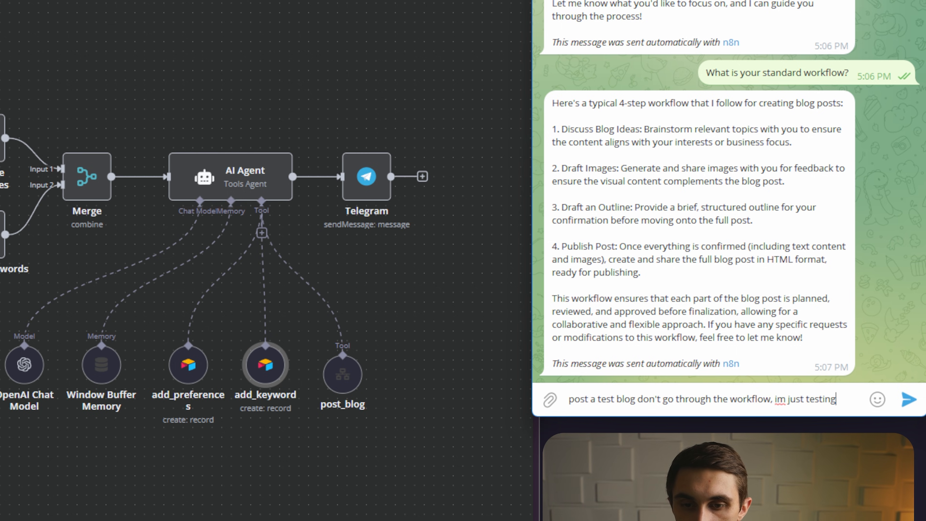
key("Return")
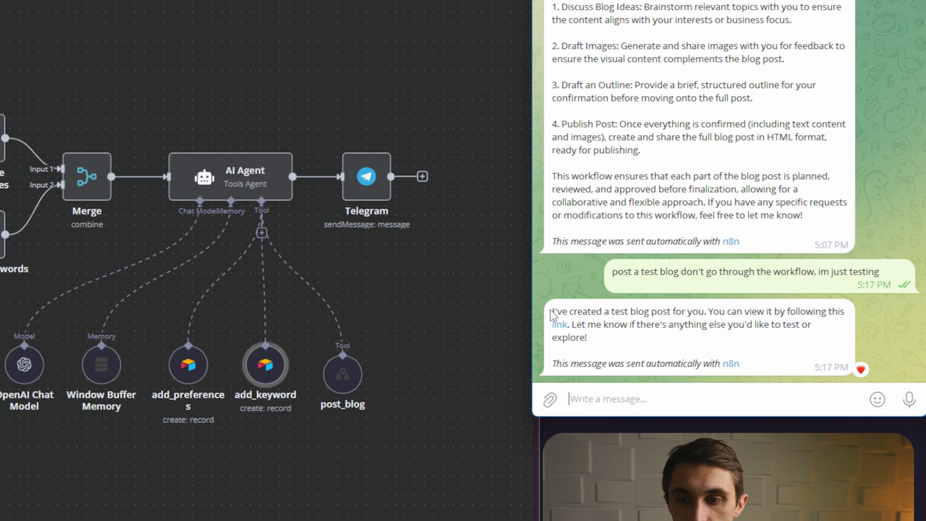
Step: Open the post link from the bot's reply in the browser
left_click_drag(551, 314, 589, 341)
left_click(596, 343)
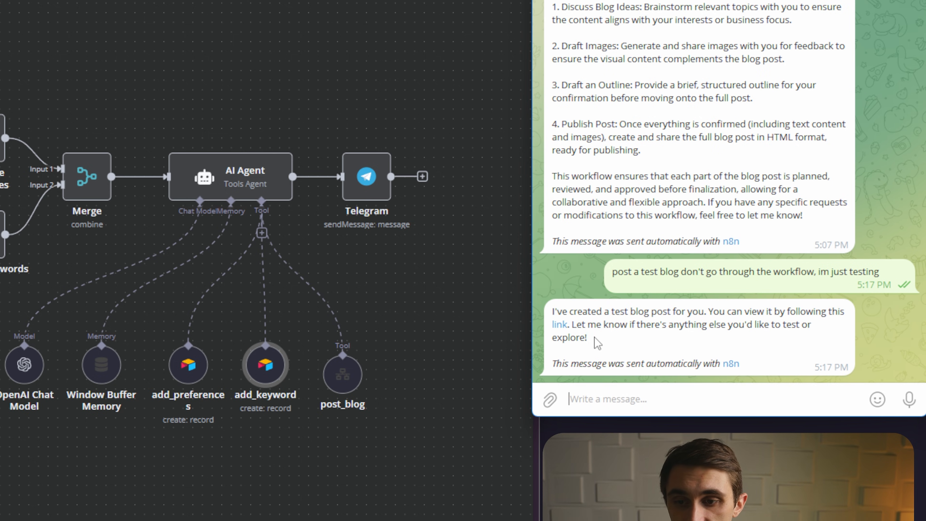
left_click(560, 333)
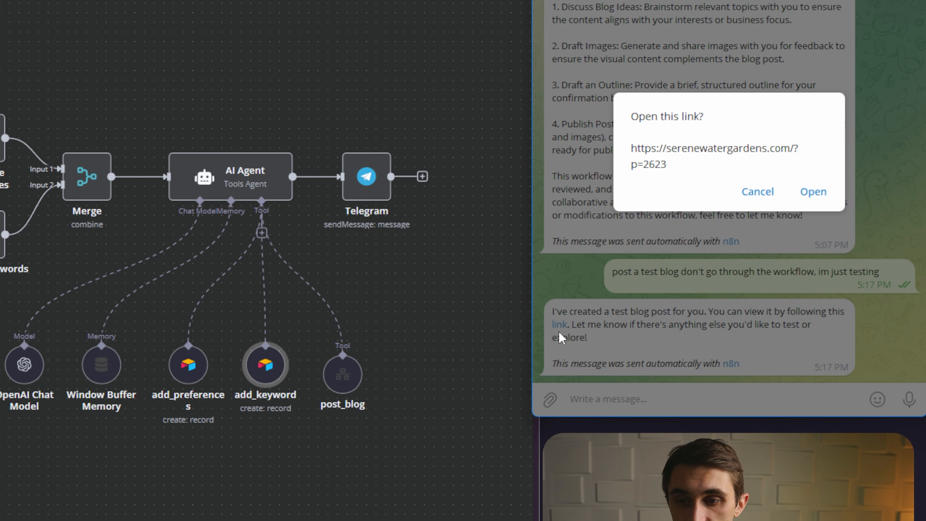
left_click(817, 197)
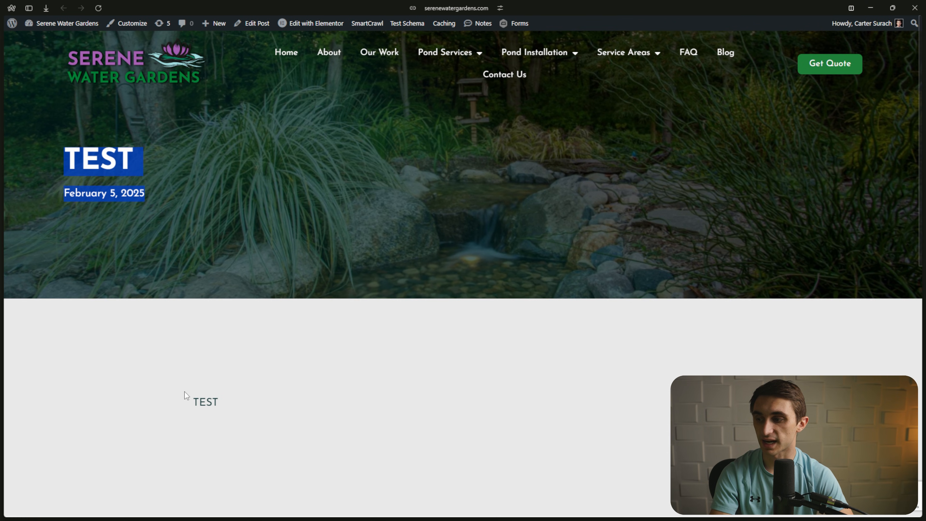
left_click_drag(185, 394, 249, 405)
left_click(312, 259)
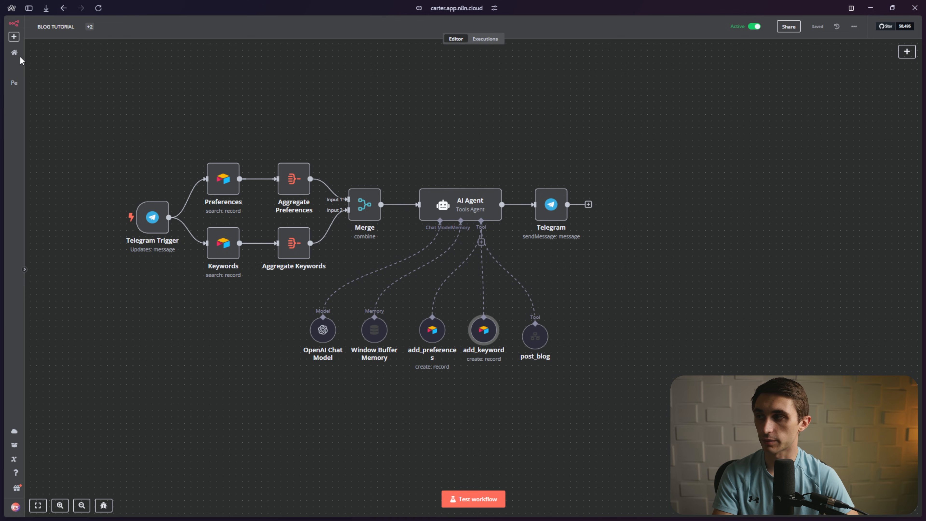
Step: Open BLOG POSTING's executions and copy the succeeded run's data into the editor
left_click(15, 54)
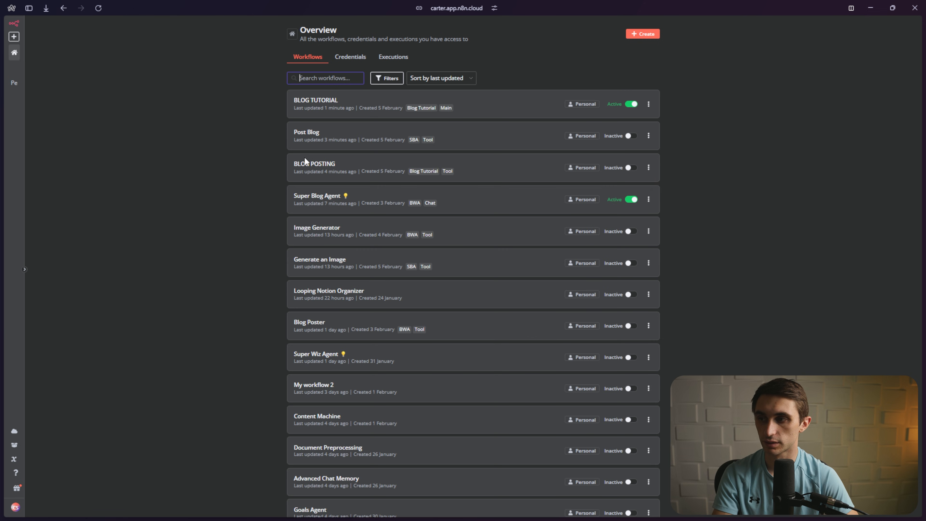
left_click(360, 171)
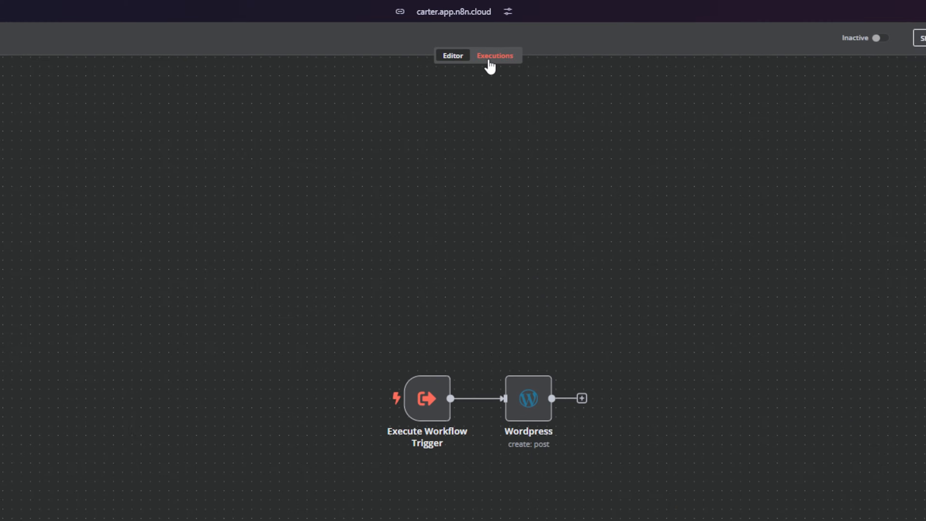
left_click(486, 35)
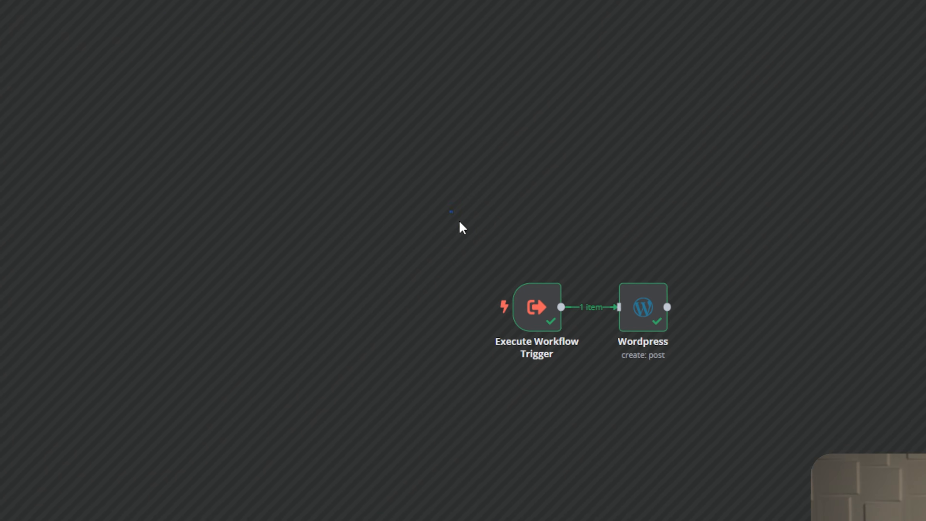
left_click_drag(414, 190, 698, 373)
left_click(726, 324)
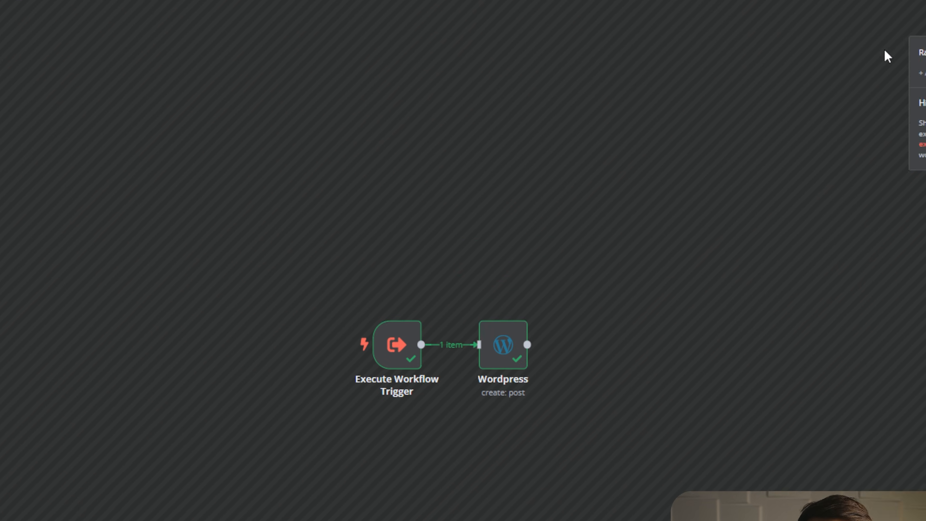
left_click(834, 83)
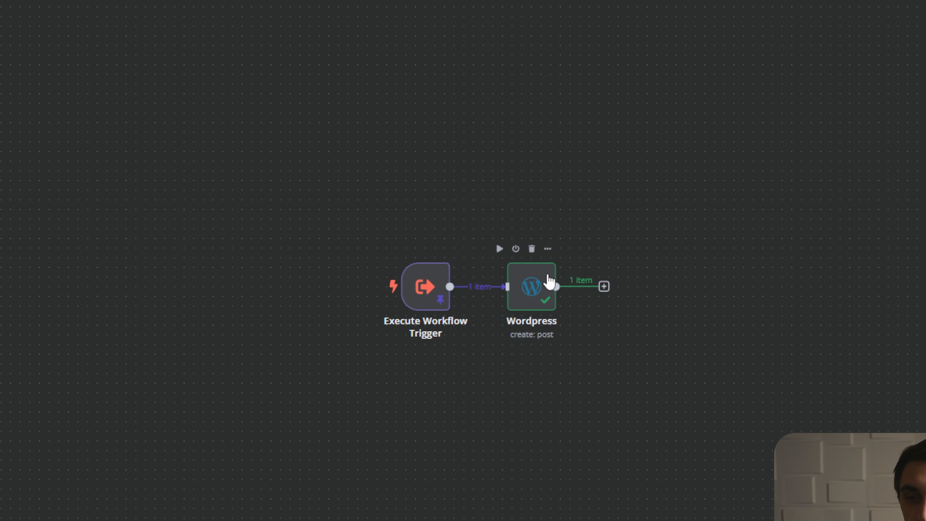
Step: Replace TEST in the Wordpress node: Content maps {{ $json.query.html }}, Title maps {{ $json.query.title }}
double_click(549, 281)
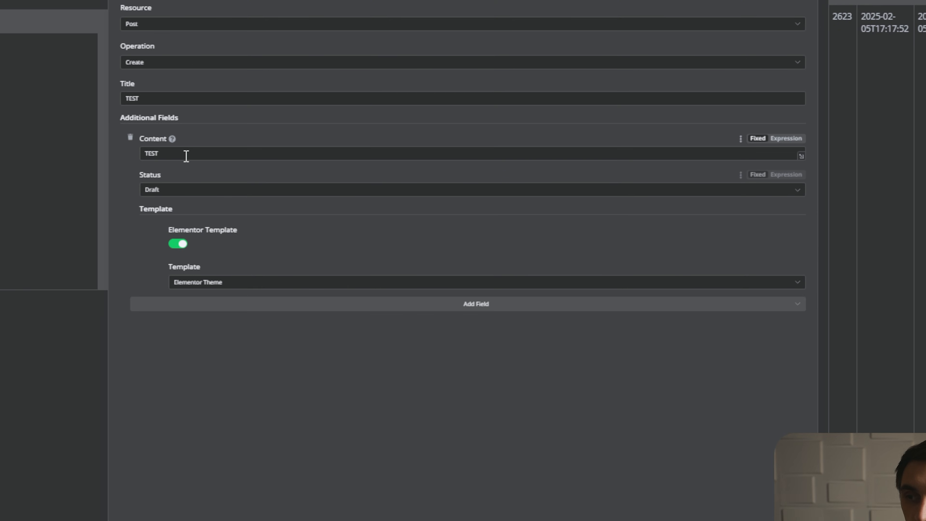
double_click(166, 153)
key("BackSpace")
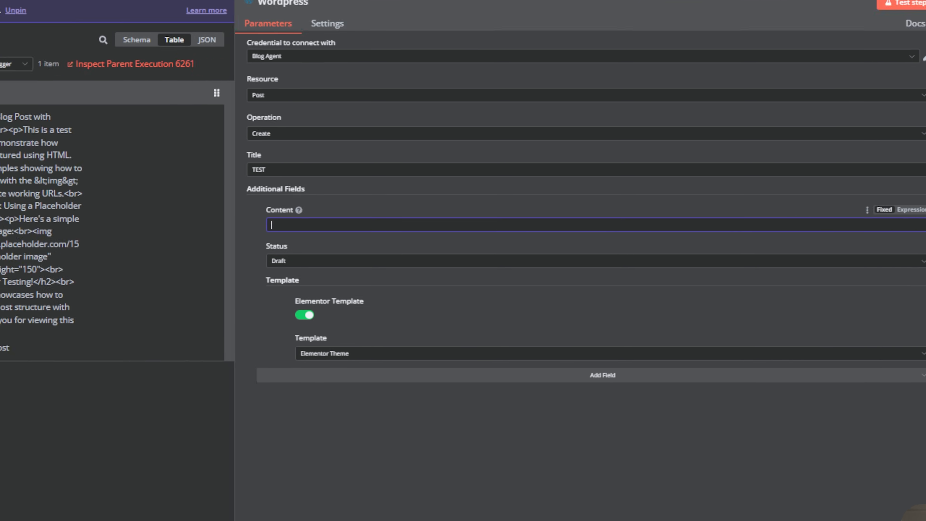
left_click_drag(44, 176, 404, 288)
double_click(364, 229)
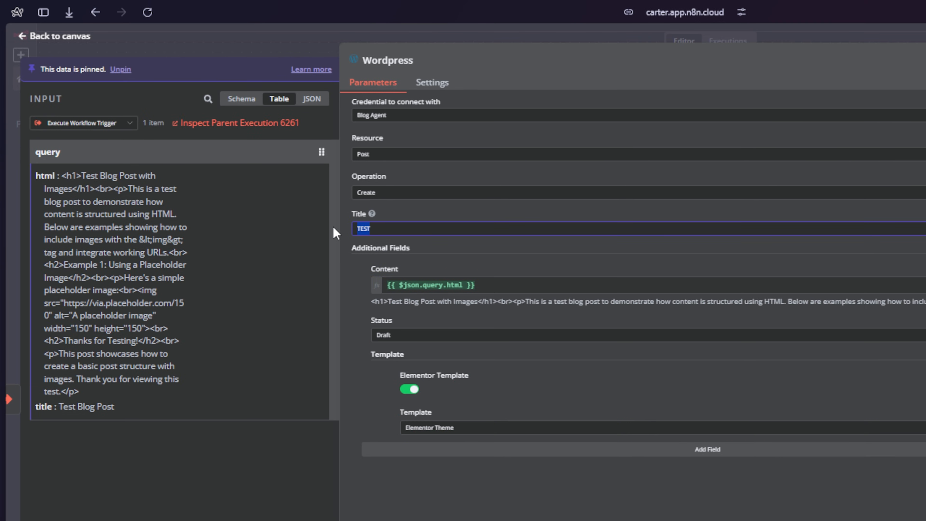
key("BackSpace")
left_click_drag(43, 406, 400, 229)
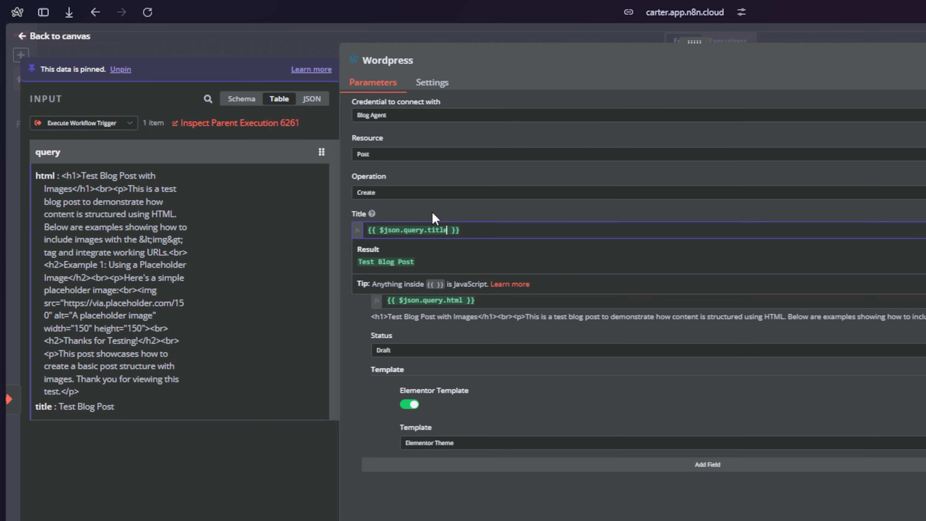
left_click(51, 36)
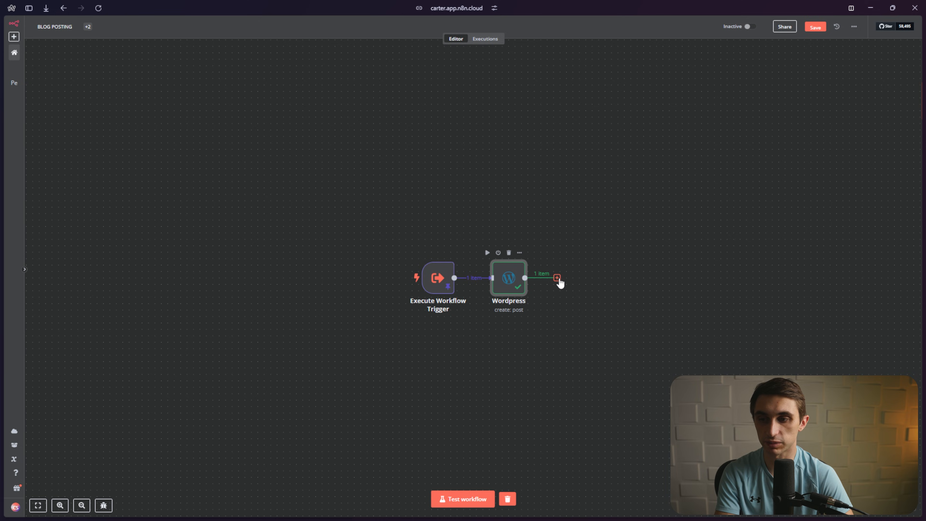
left_click(557, 277)
type("set")
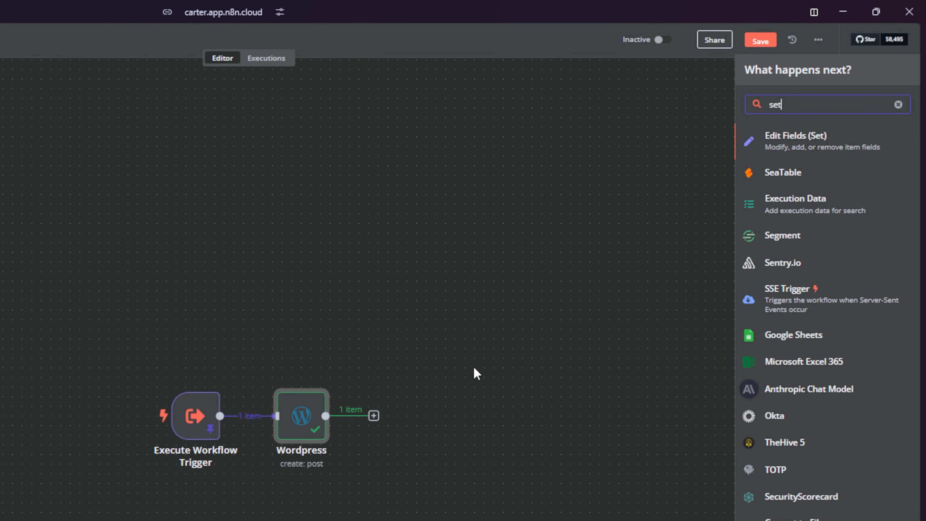
left_click(799, 141)
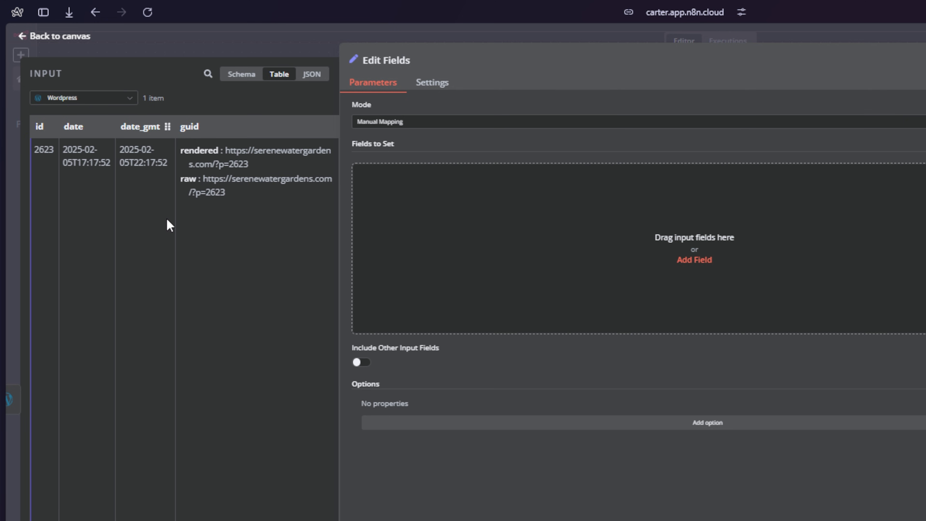
scroll(172, 224, "right", 10)
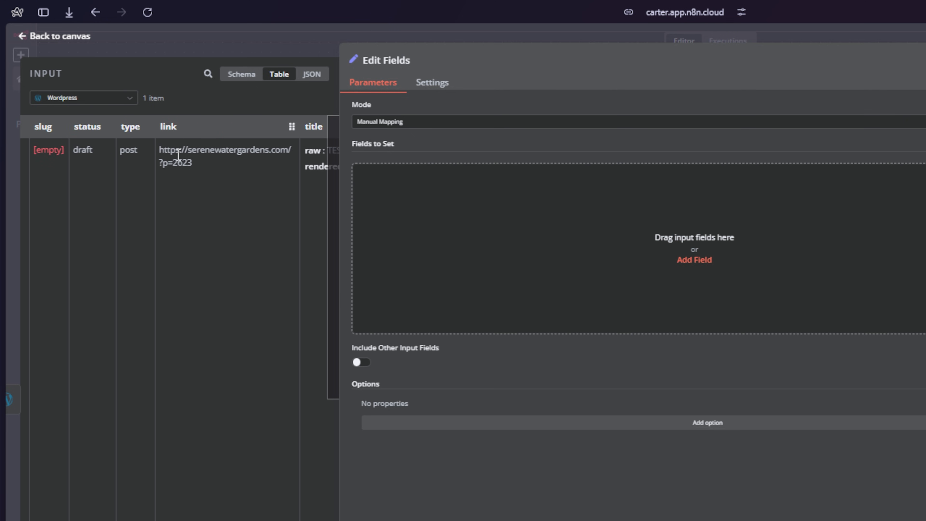
left_click_drag(168, 128, 614, 224)
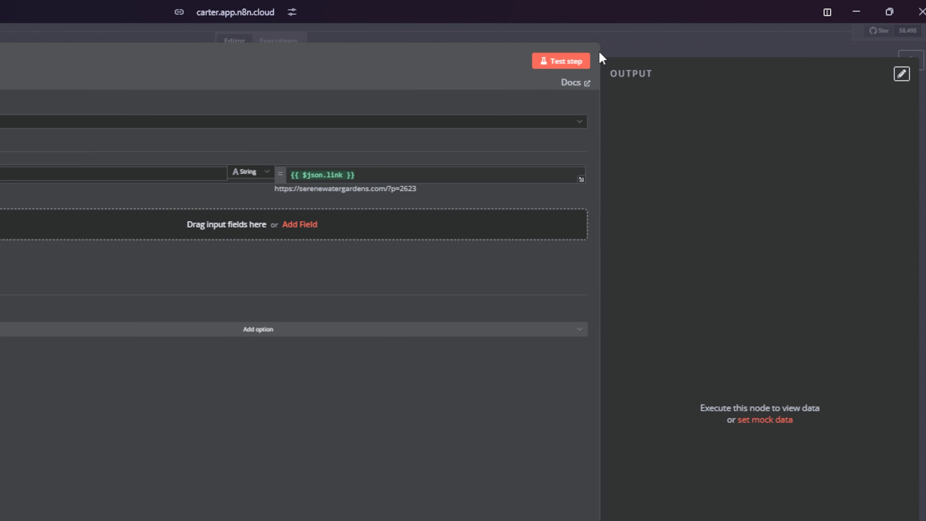
left_click(813, 62)
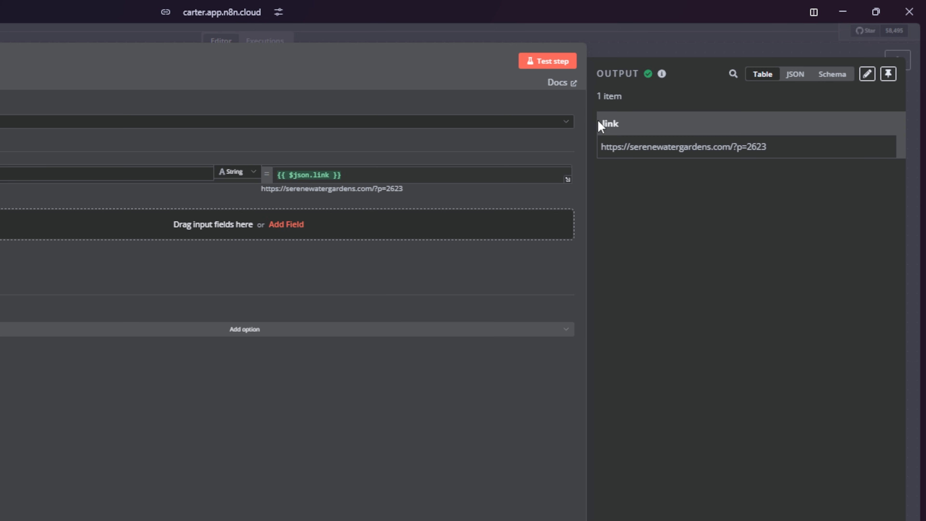
left_click_drag(615, 148, 769, 147)
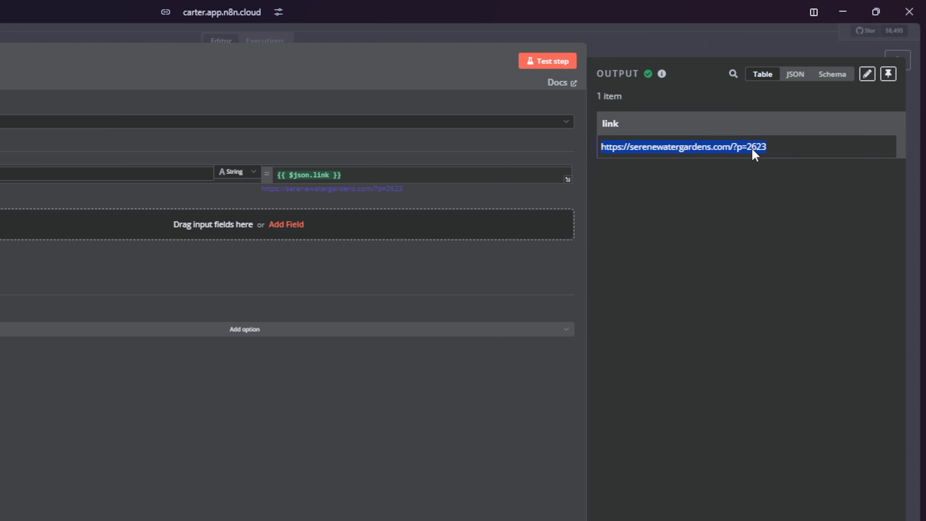
left_click(713, 175)
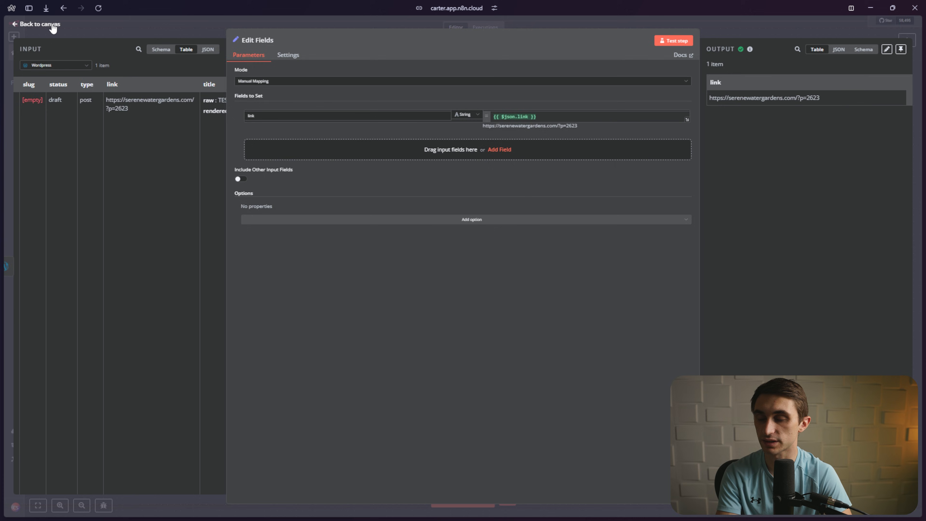
left_click(51, 27)
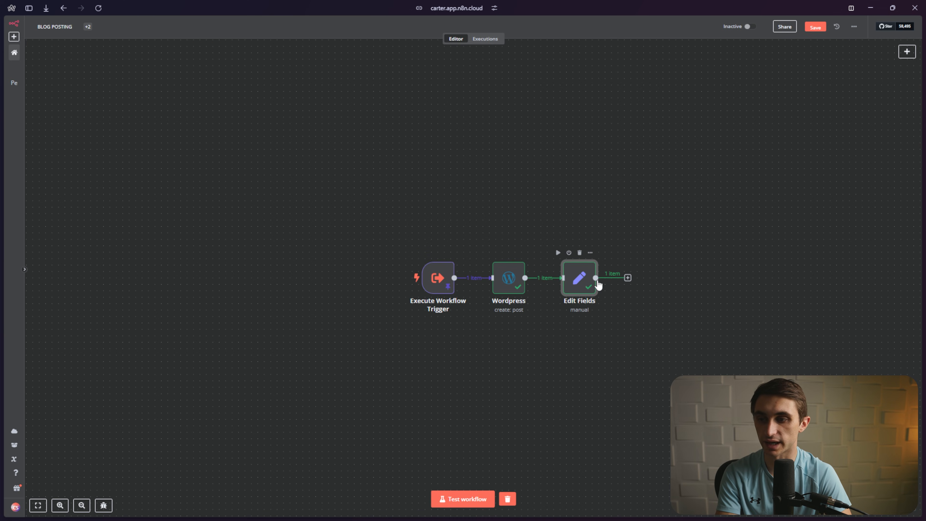
Step: Inspect the Wordpress and Edit Fields node outputs for the post link
double_click(512, 278)
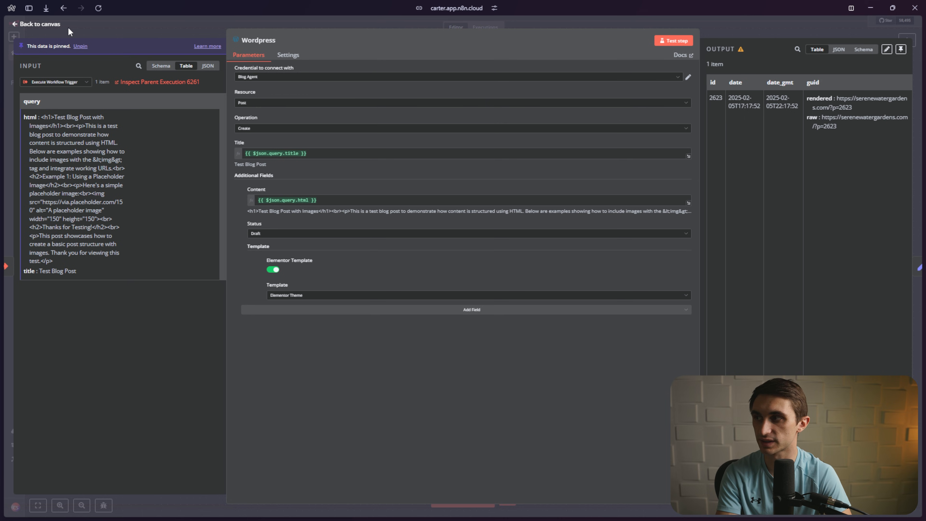
scroll(812, 175, "right", 10)
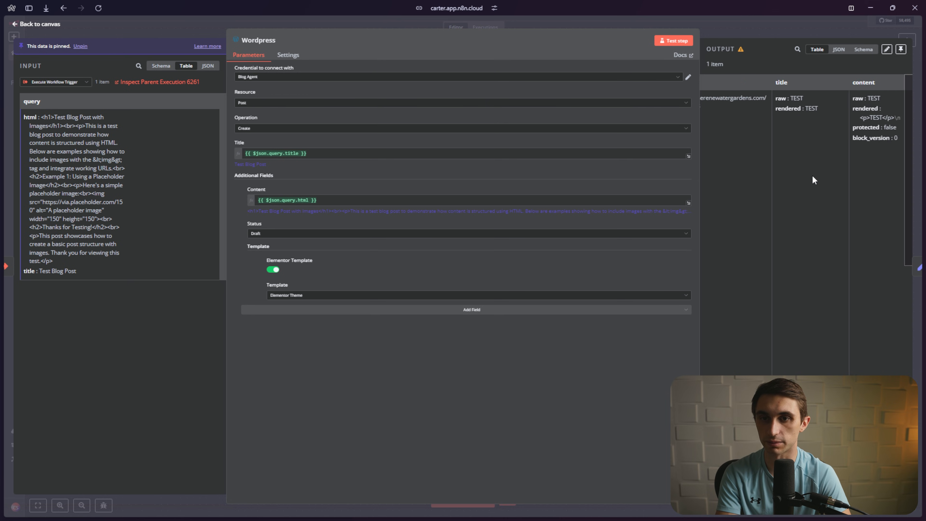
scroll(812, 176, "right", 10)
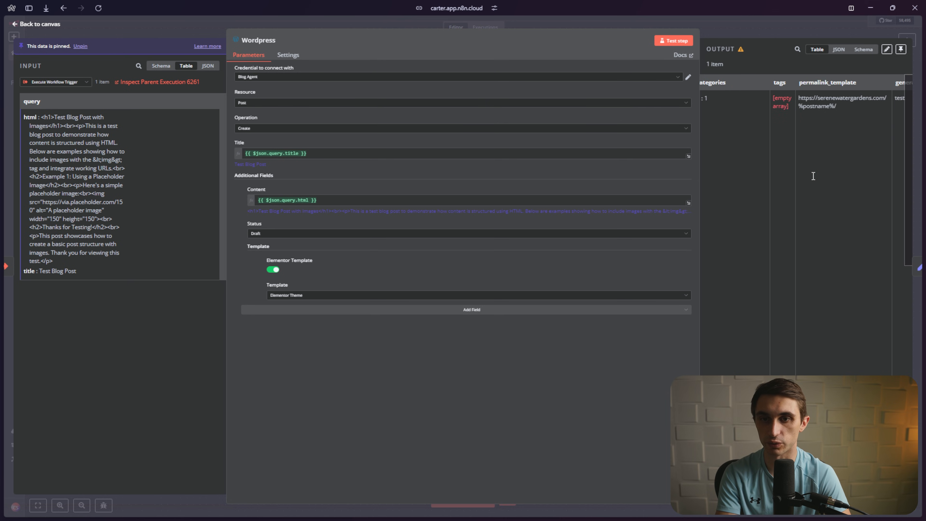
scroll(813, 176, "right", 10)
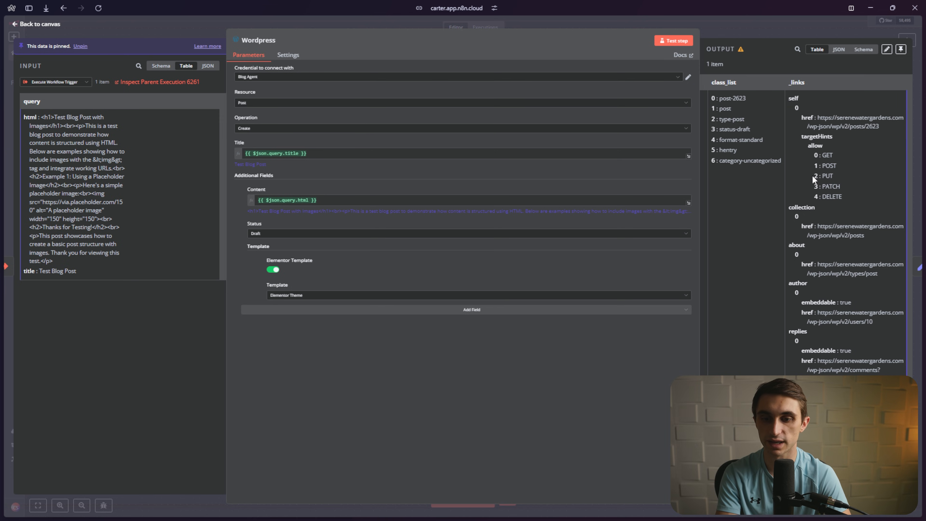
scroll(812, 176, "left", 3)
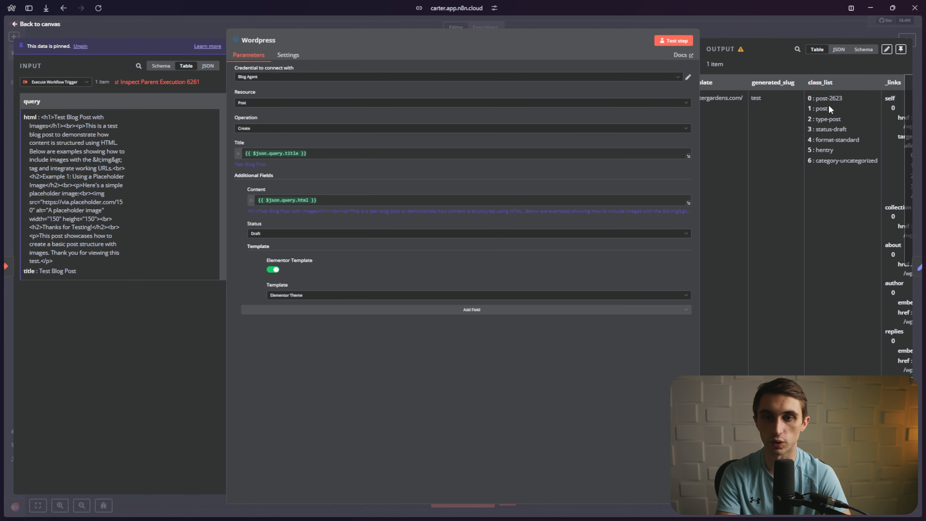
left_click(51, 26)
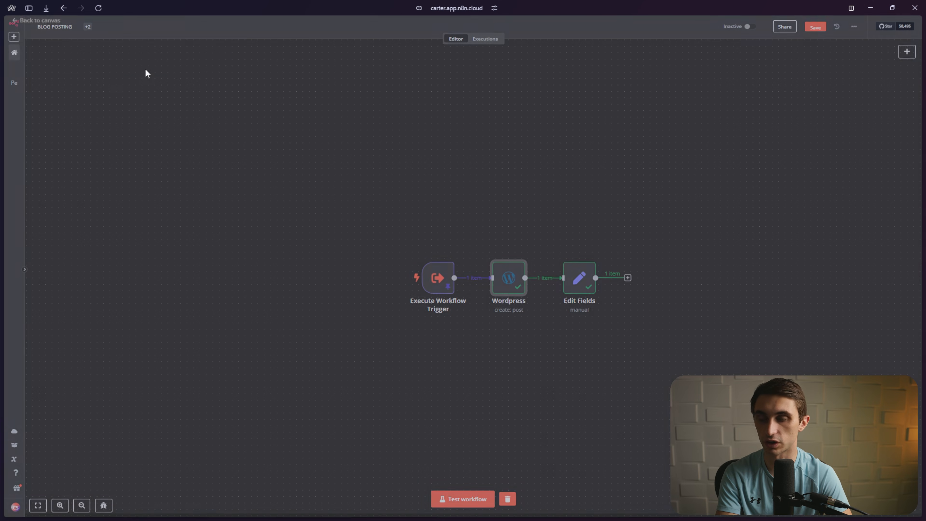
double_click(583, 275)
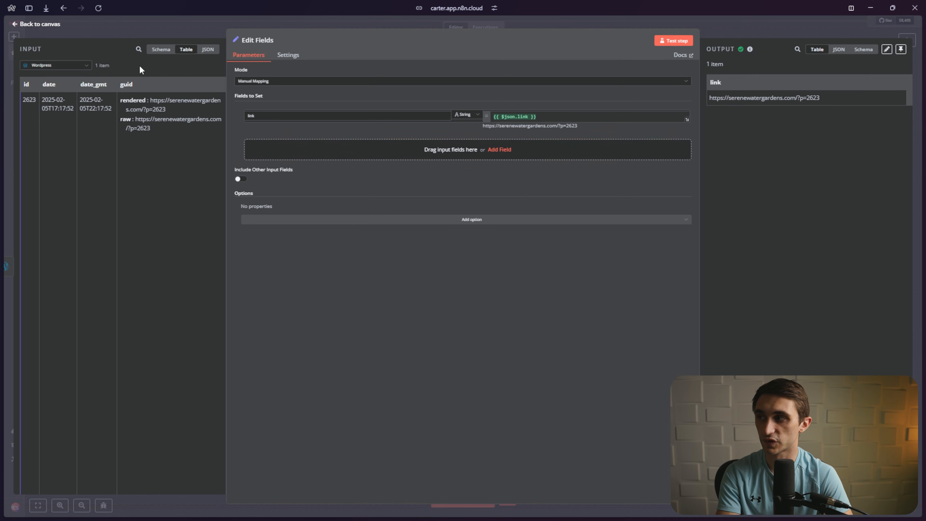
left_click(40, 24)
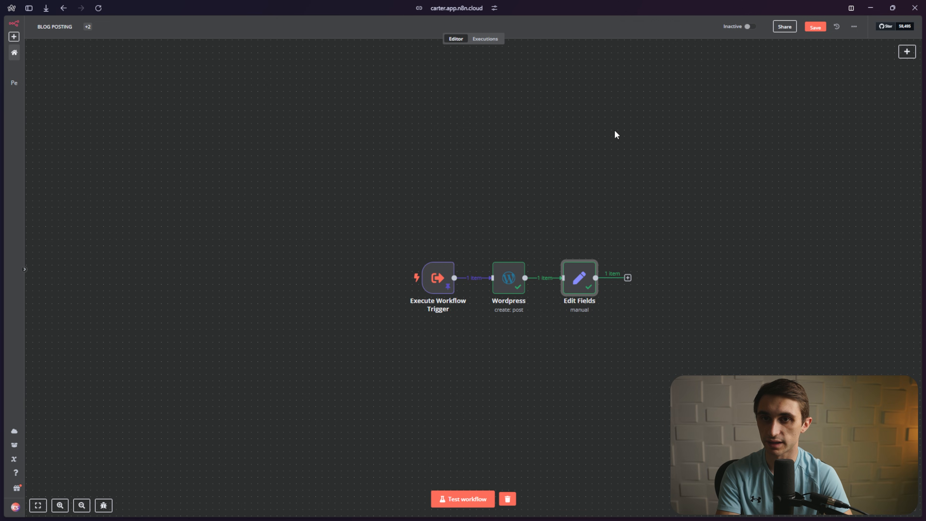
Step: Unpin the Execute Workflow Trigger's test data, save BLOG POSTING, and return to the overview
double_click(438, 277)
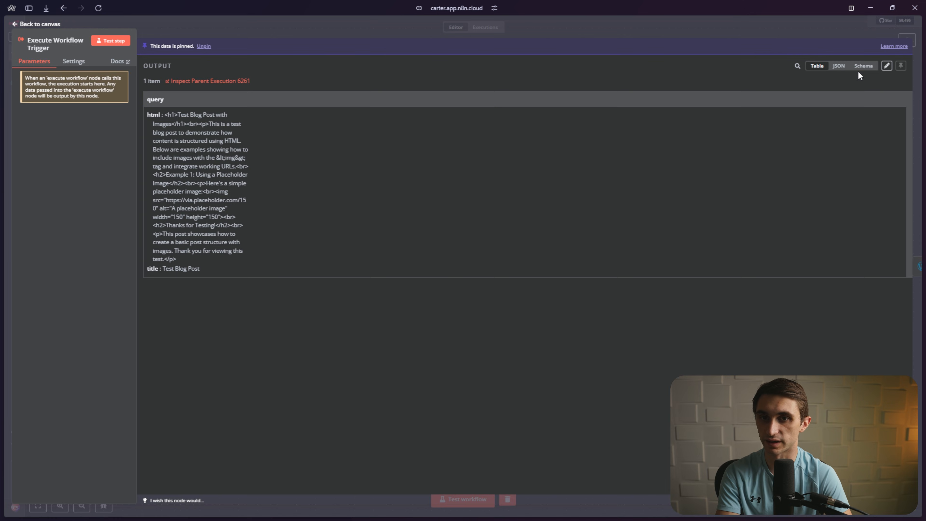
left_click(204, 47)
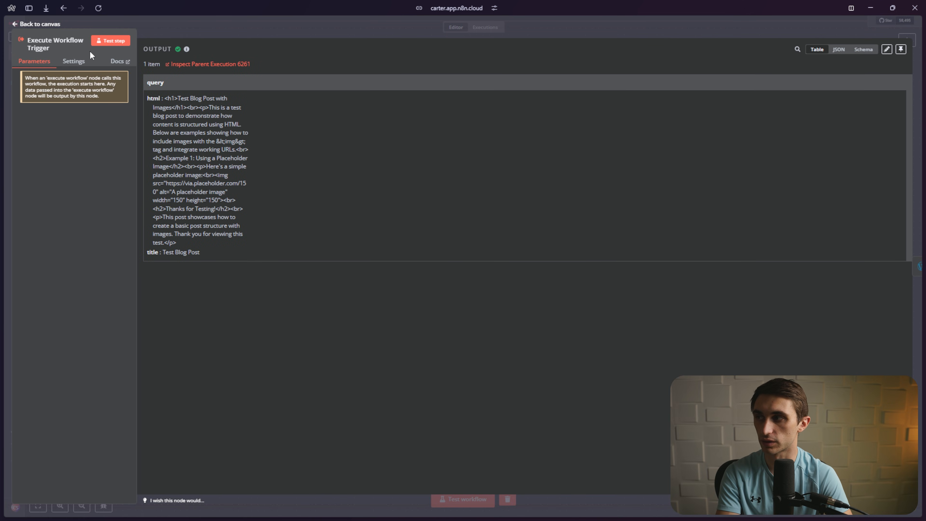
left_click(39, 25)
left_click(812, 27)
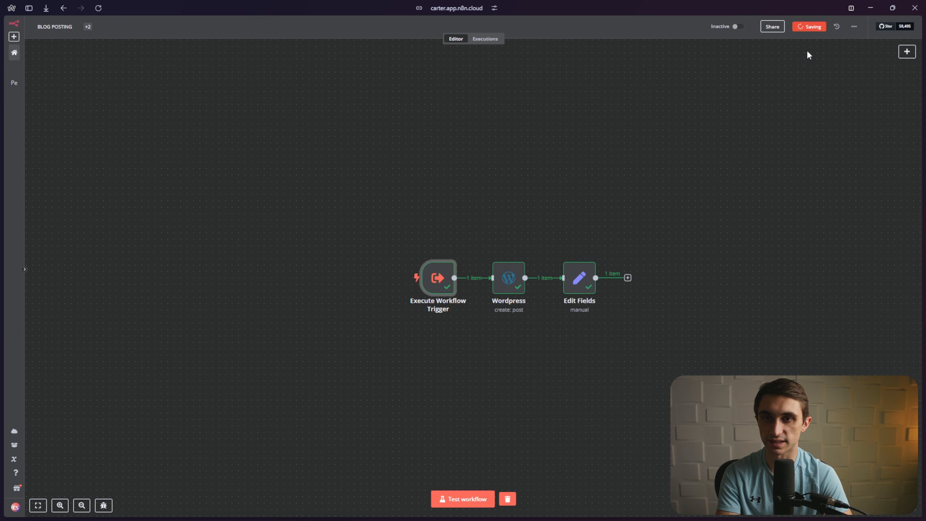
left_click(14, 54)
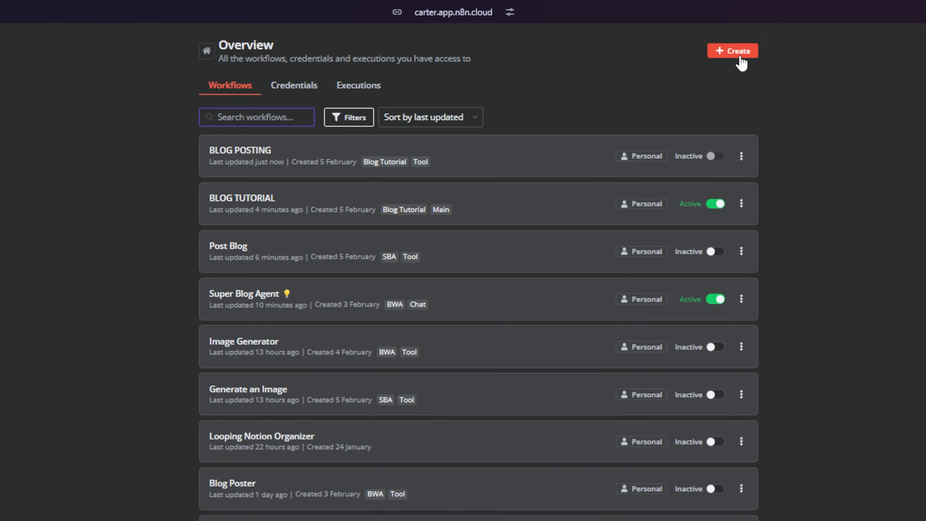
Step: Create a personal workflow named IMAGE CREATION tagged Blog Tutorial and Tool
left_click(742, 63)
mouse_move(744, 74)
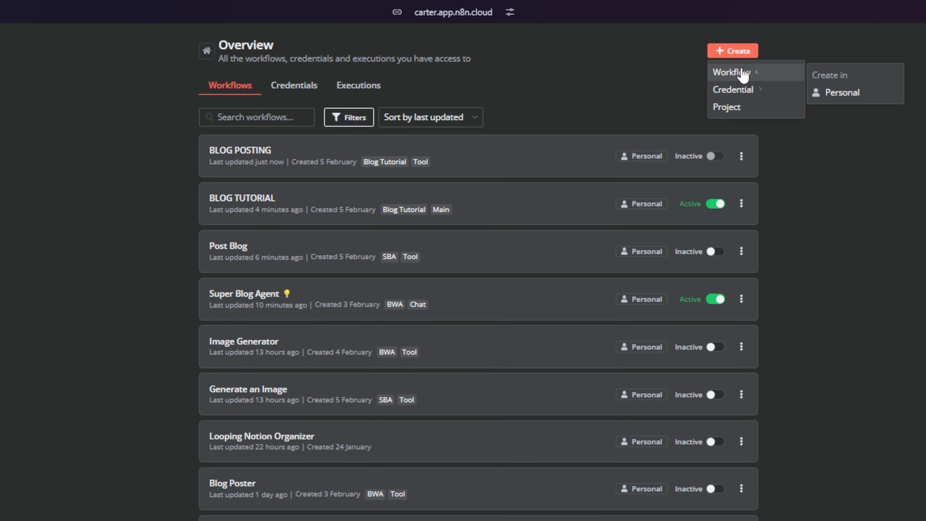
left_click(841, 93)
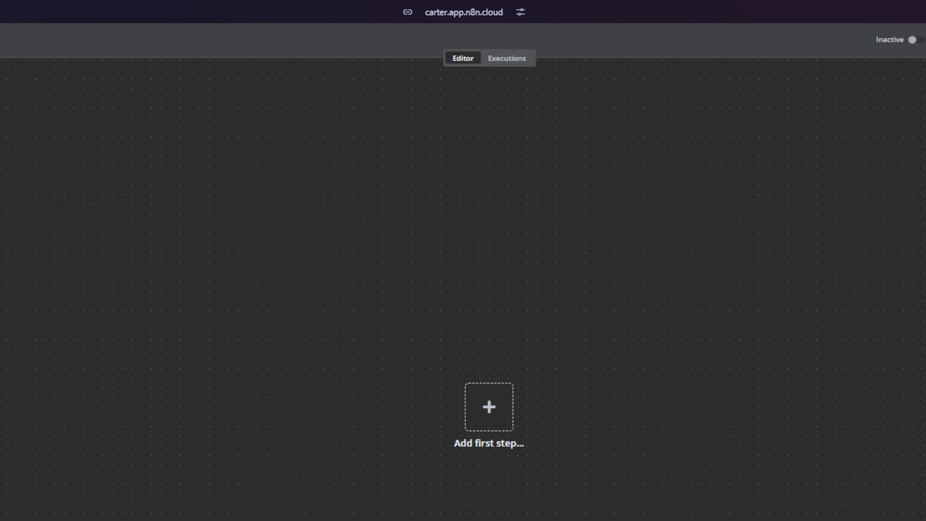
type("IMAGE")
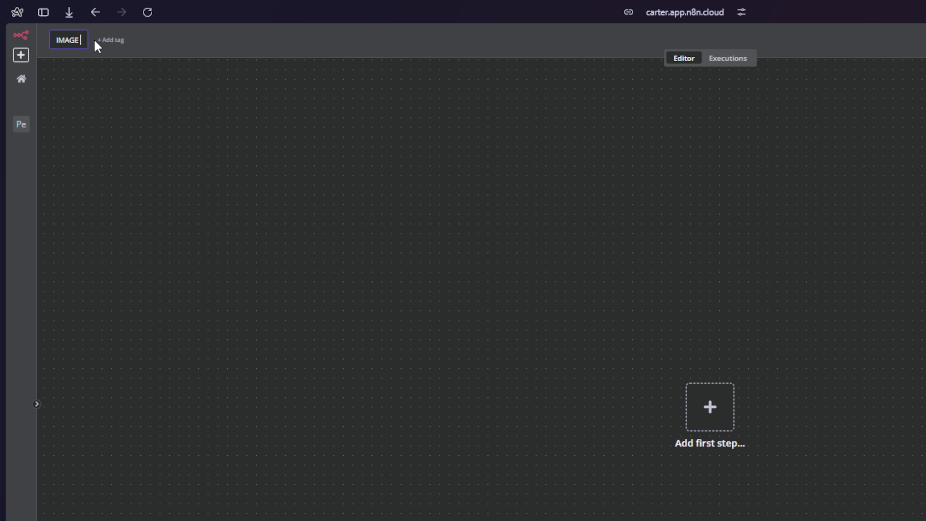
type(" CREATION")
left_click(144, 40)
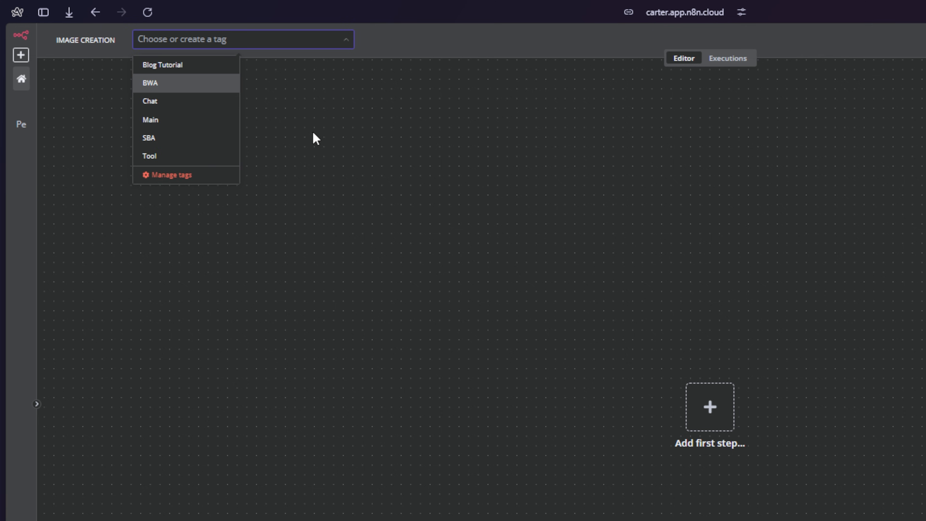
left_click(192, 64)
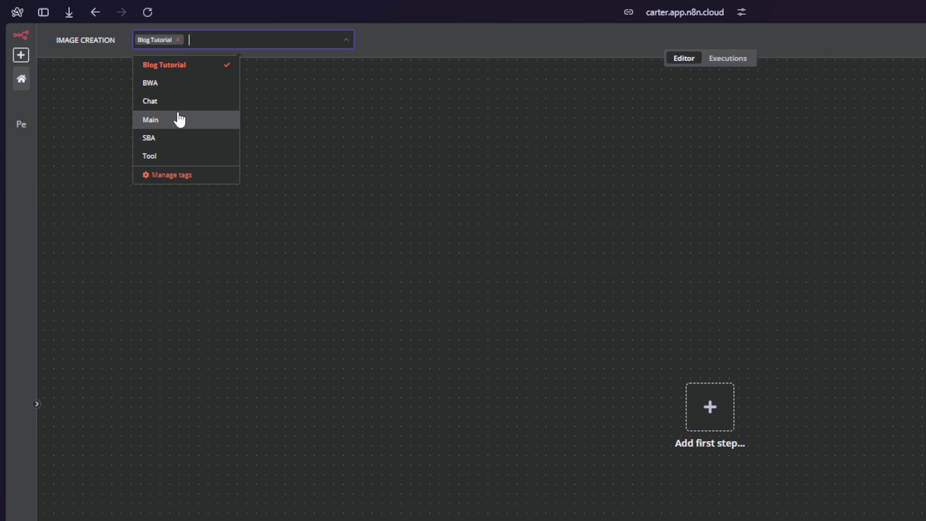
left_click(174, 156)
left_click(287, 128)
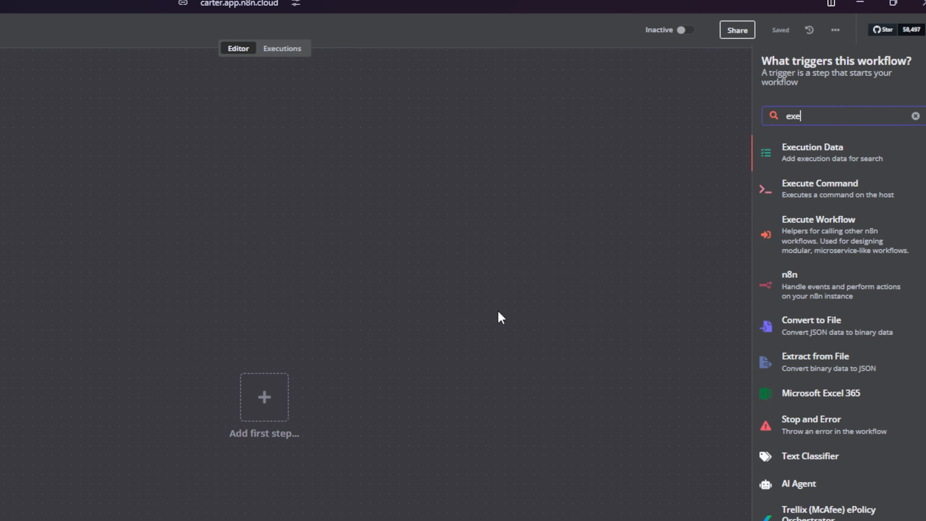
Step: Add an Execute Workflow trigger that runs when called by another workflow
type("c")
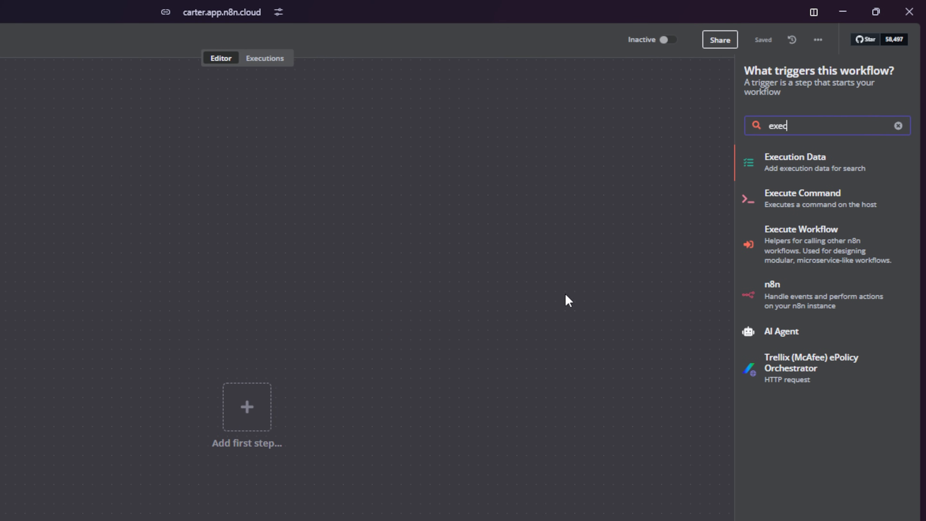
left_click(790, 240)
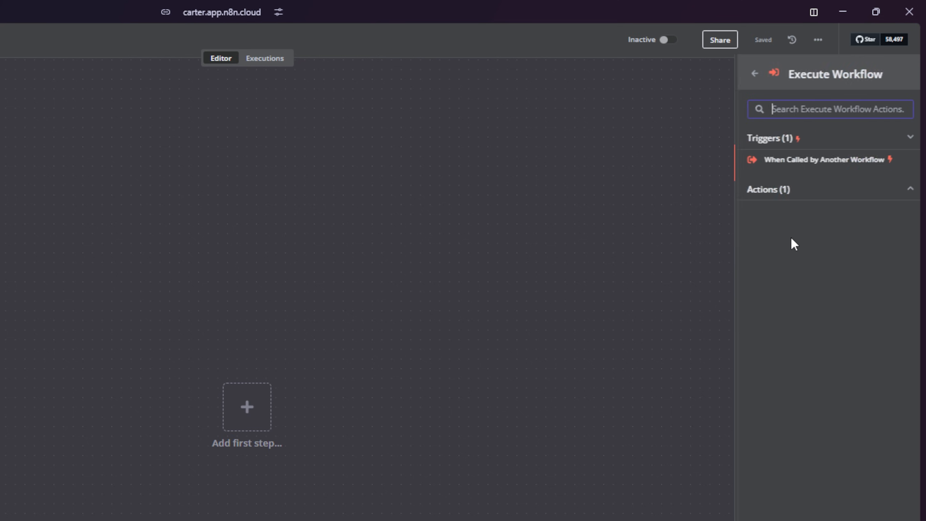
left_click(799, 161)
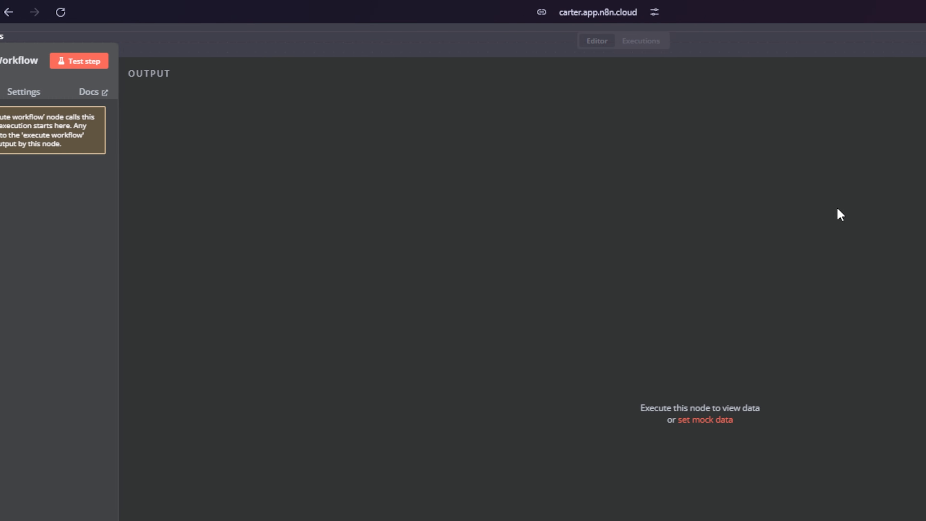
left_click(72, 37)
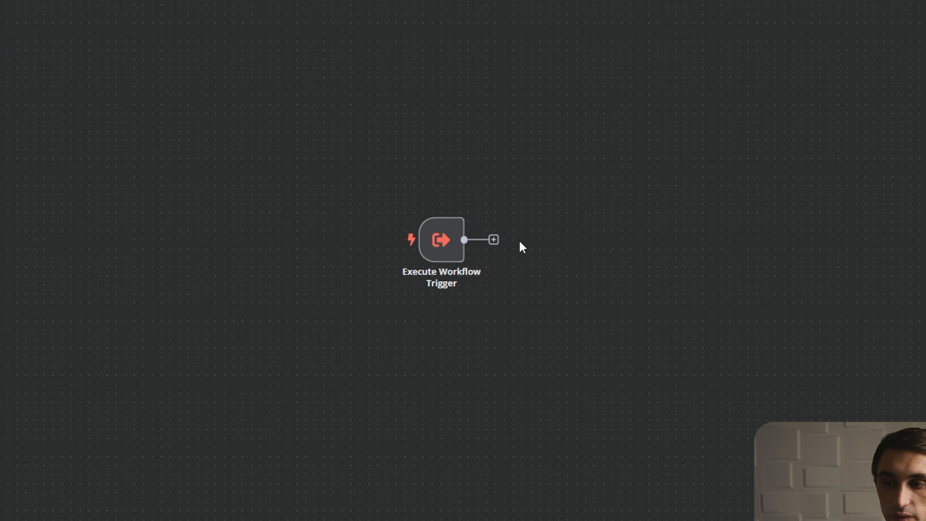
left_click(494, 240)
type("http")
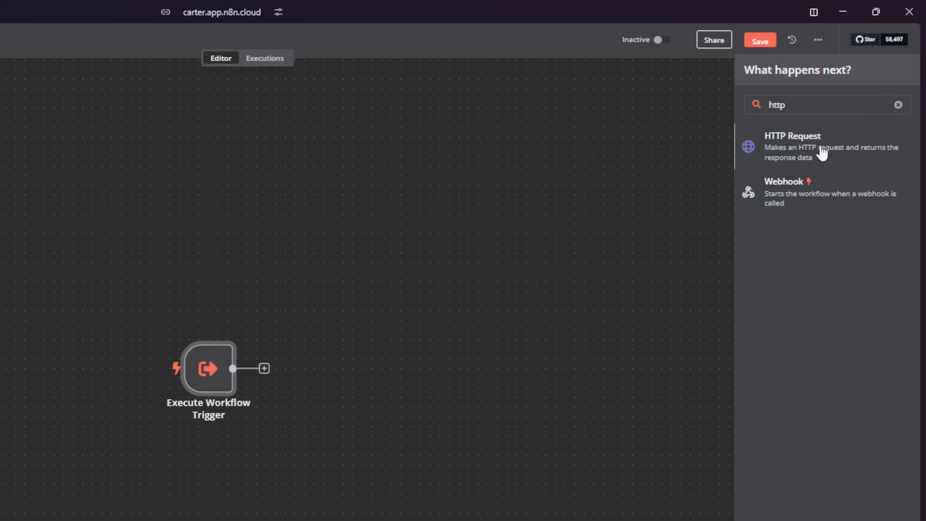
left_click(823, 153)
left_click(0, 148)
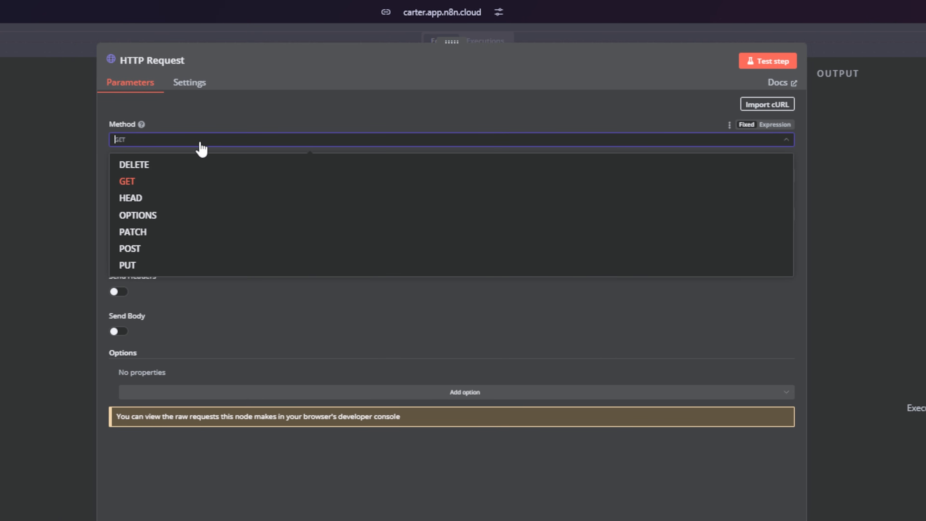
left_click(141, 250)
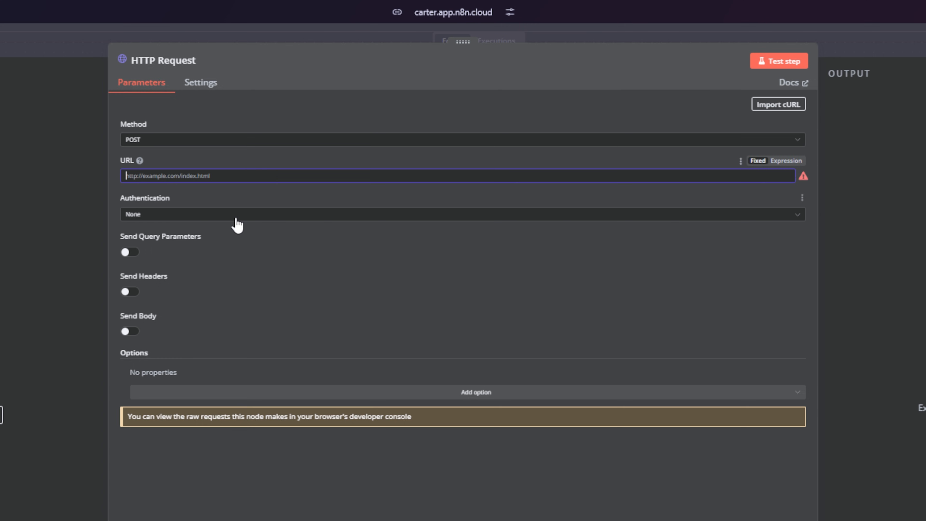
type("https://api.us1.bfl.ai/v1/flux-pro-1.1")
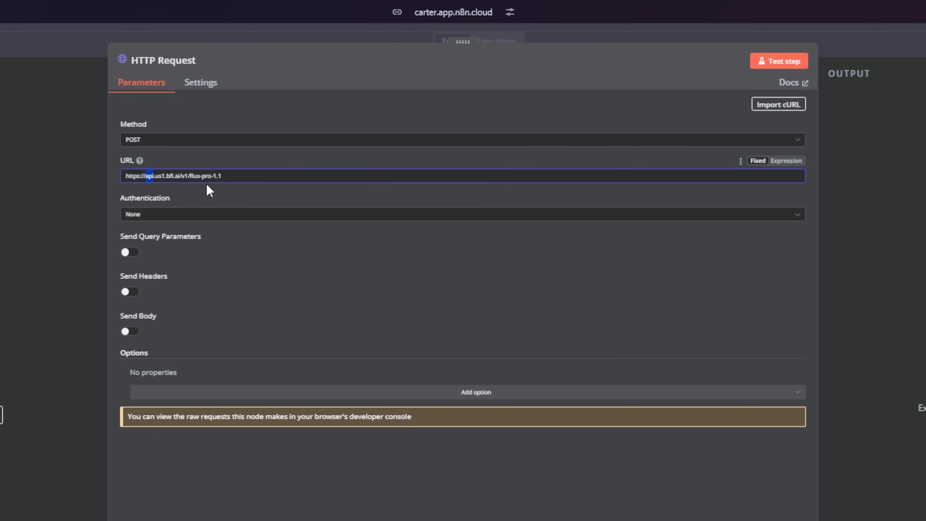
left_click(240, 197)
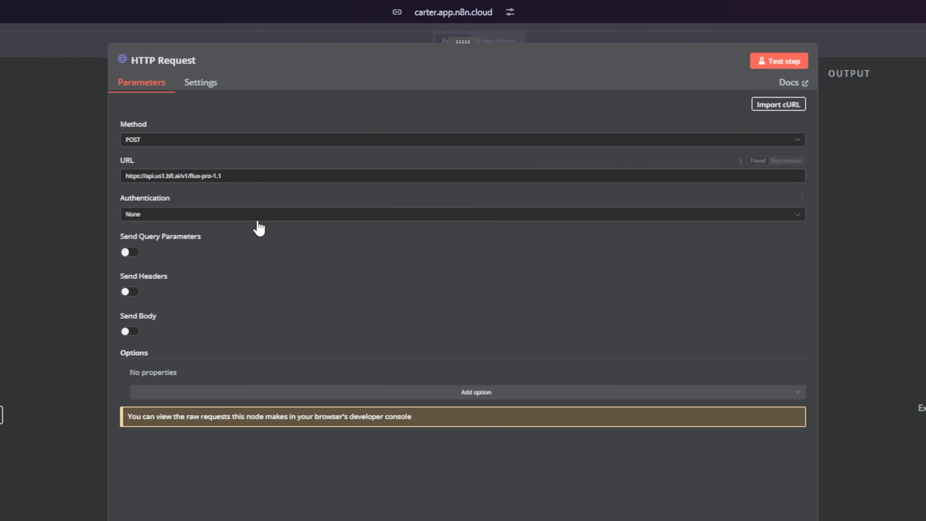
Step: Enable request headers and add a header named x-key
left_click(125, 294)
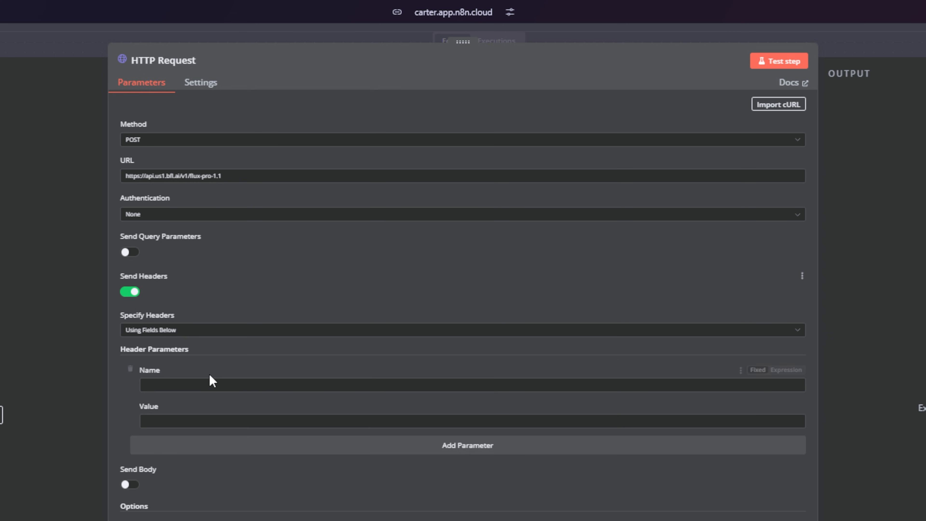
type("x-k")
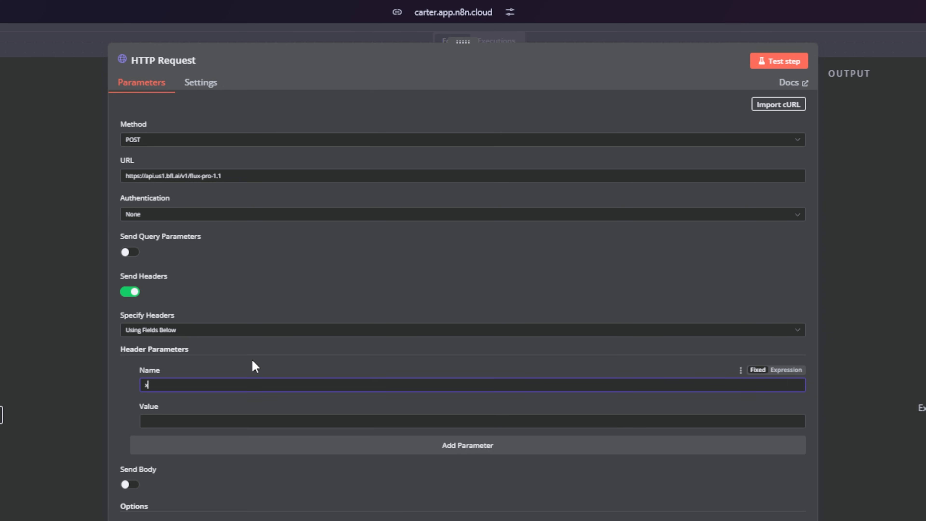
type("ey")
left_click(170, 420)
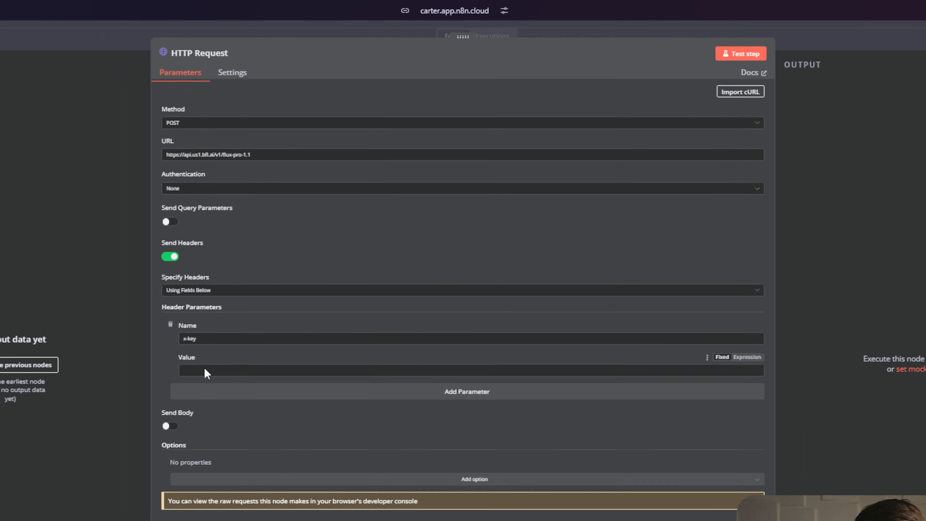
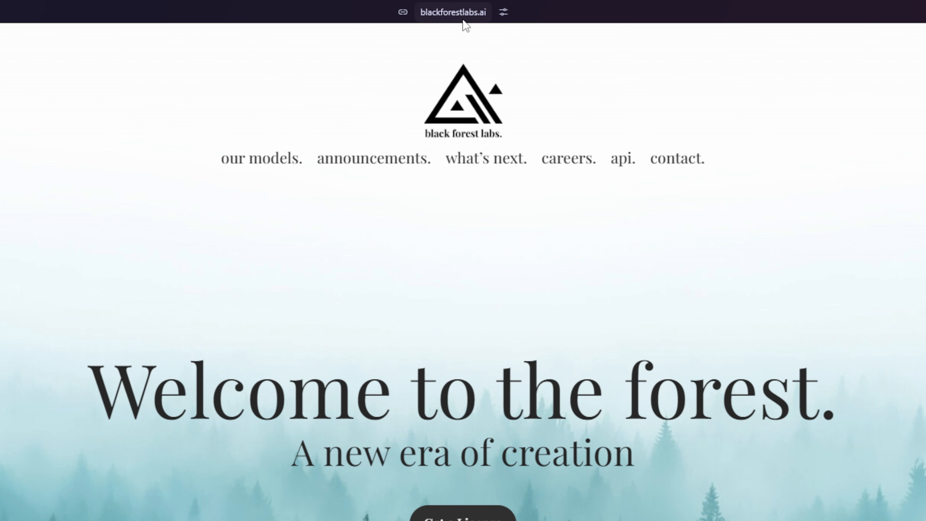
Step: Open the Black Forest Labs API documentation and sign in to the API portal
left_click(620, 160)
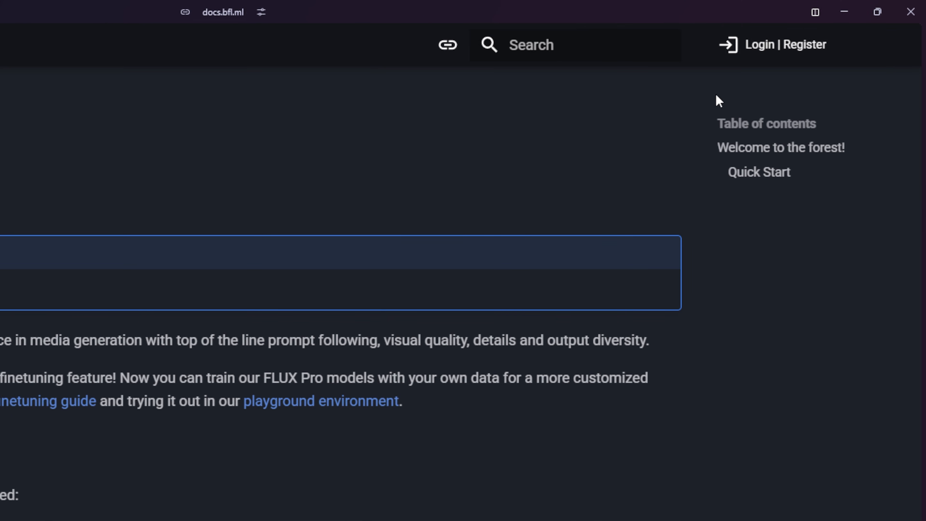
left_click(771, 55)
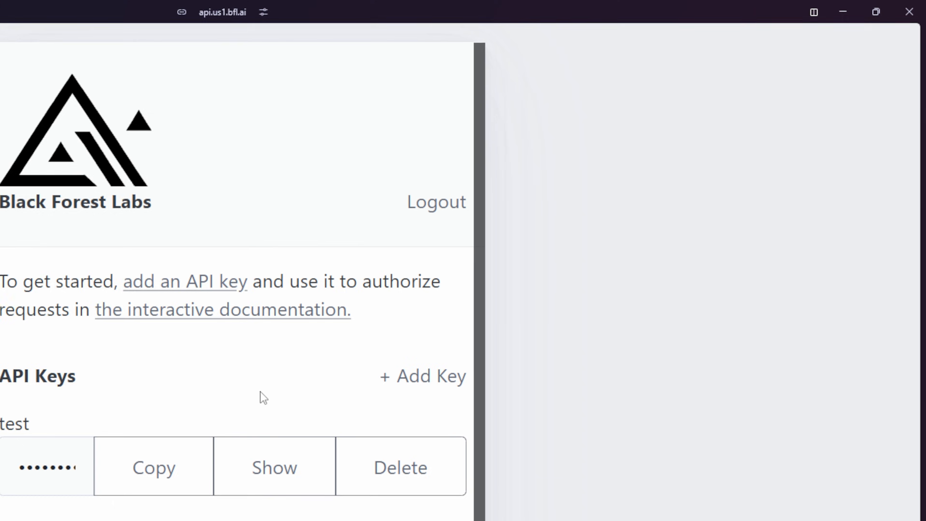
scroll(623, 198, "down", 3)
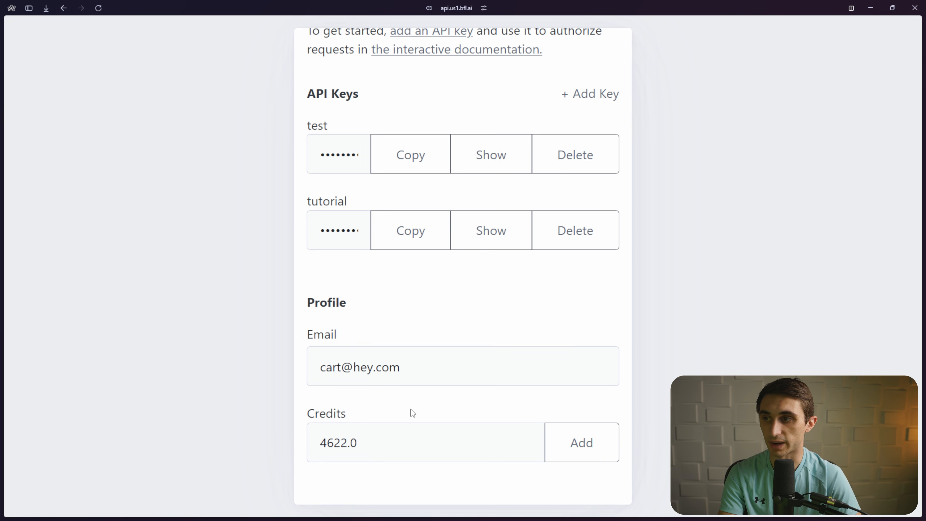
Step: Create a new API key named BLOG TUTORIAL
left_click(593, 95)
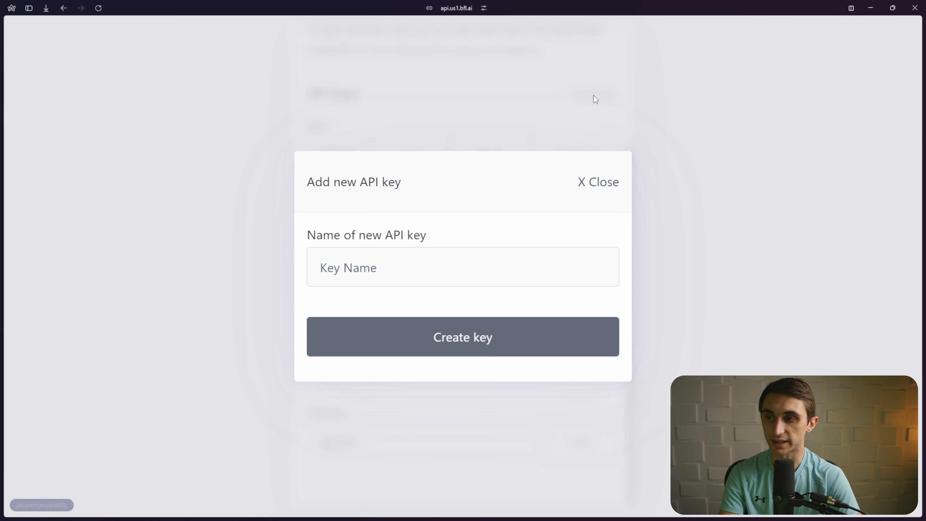
left_click(452, 234)
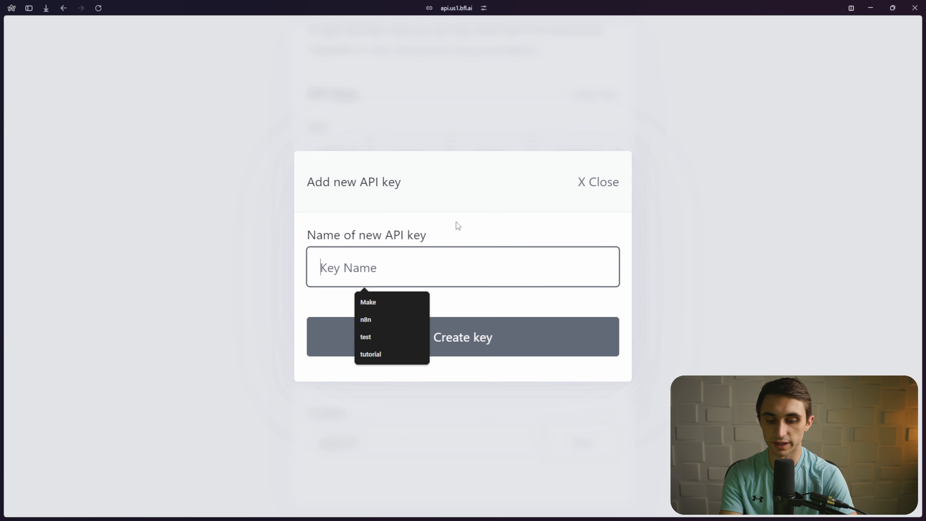
type("BLOG TUTORIAL")
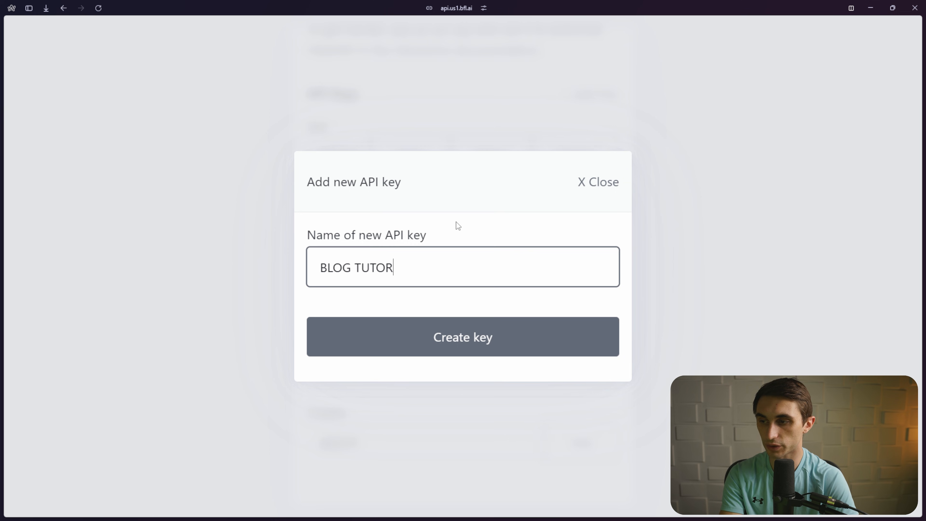
left_click(484, 340)
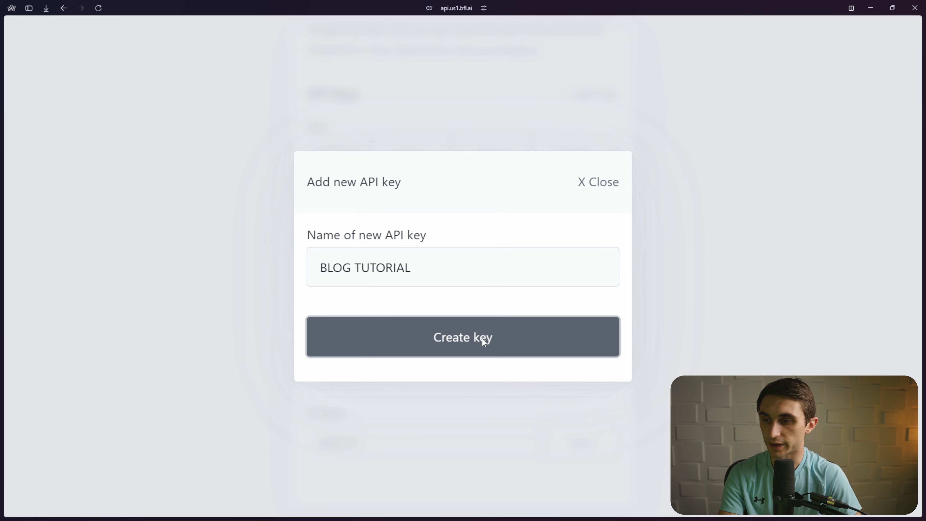
scroll(485, 336, "down", 4)
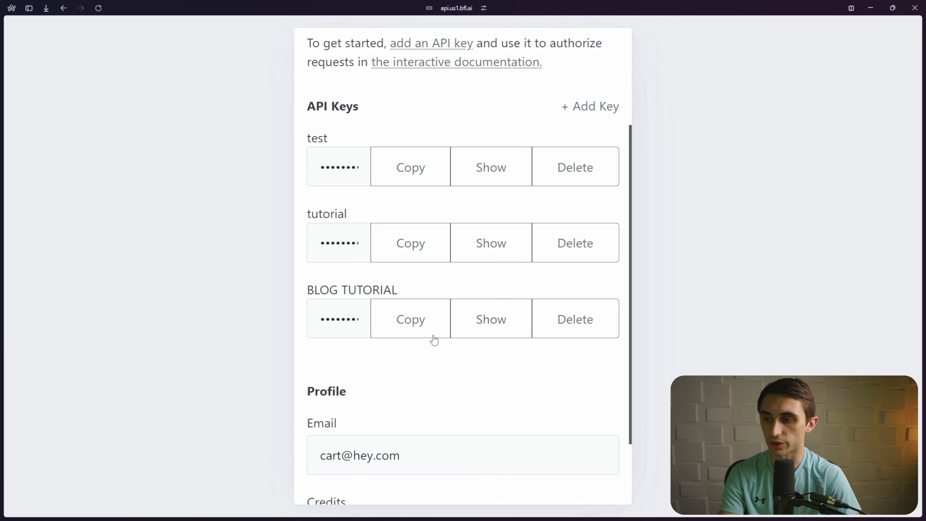
Step: Paste the API key as the x-key header value and send a JSON body using raw JSON
left_click(411, 323)
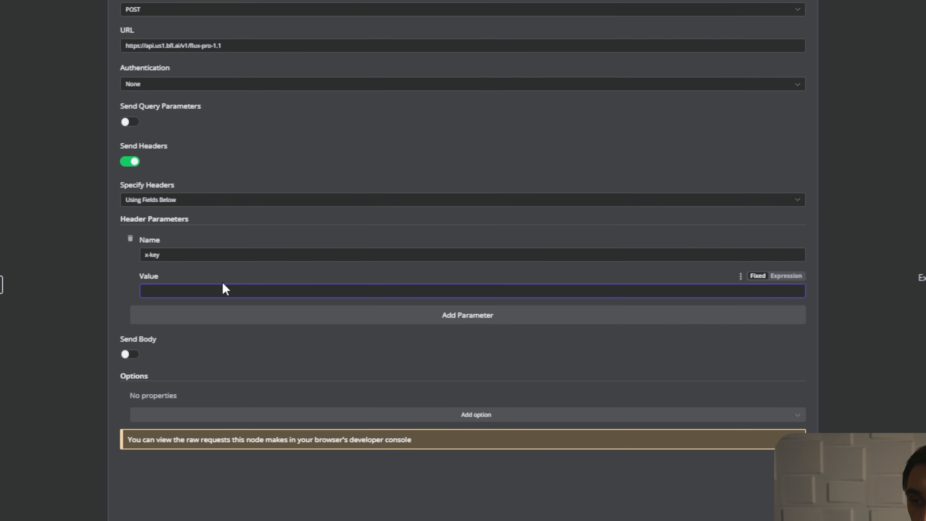
key("ctrl+v")
left_click(350, 364)
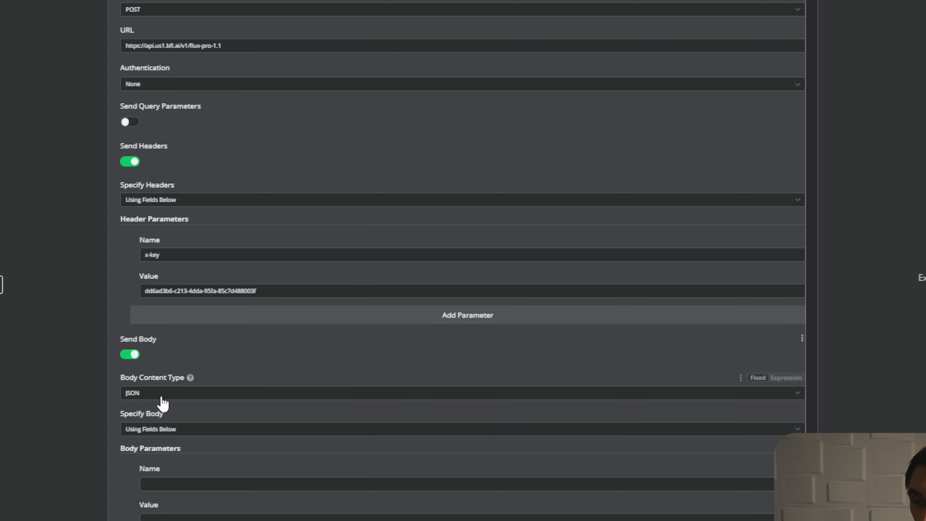
left_click(141, 397)
left_click(141, 454)
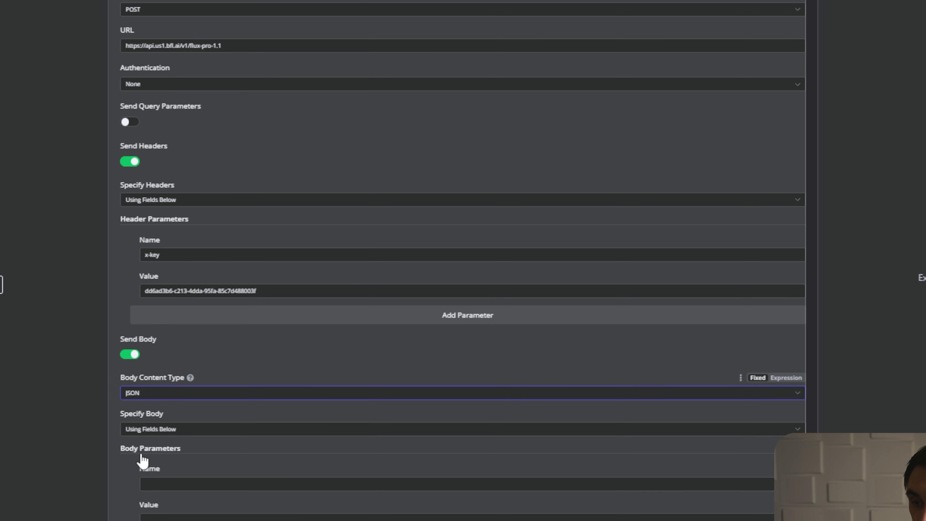
left_click(182, 431)
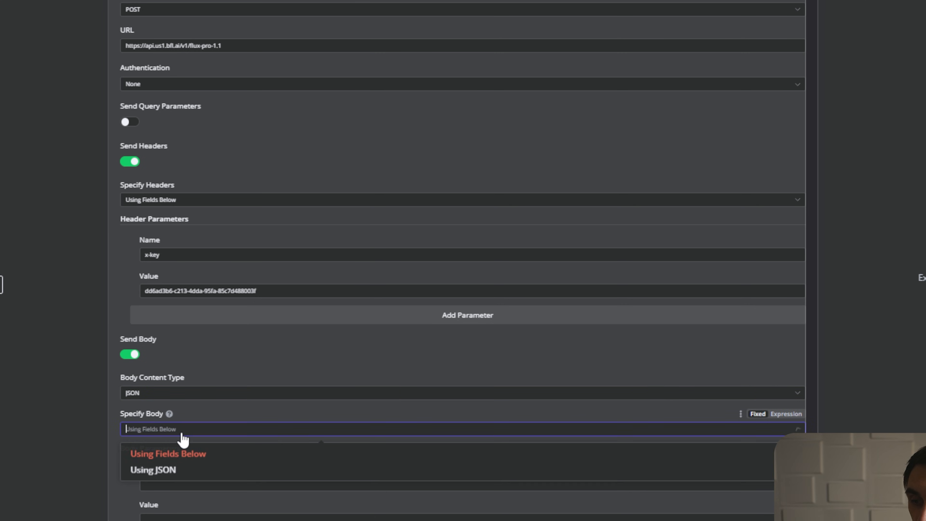
left_click(175, 471)
Step: Paste the JSON body as an expression with prompt, height 768, safety_tolerance and jpeg output
scroll(484, 402, "down", 2)
scroll(484, 402, "down", 2)
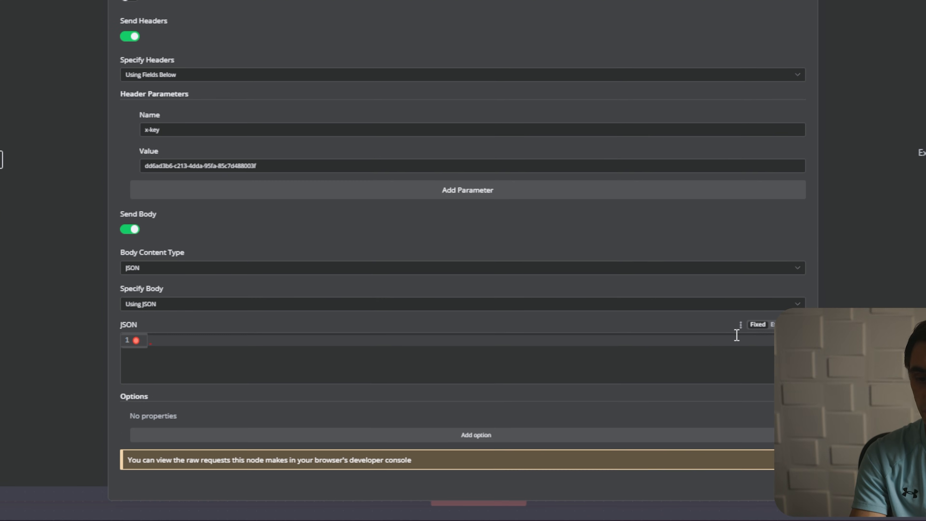
left_click(772, 322)
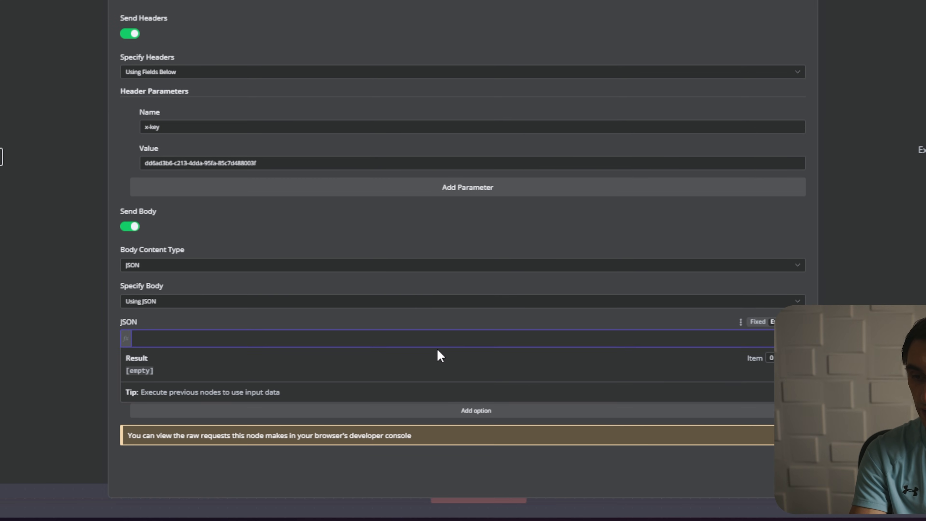
key("ctrl+v")
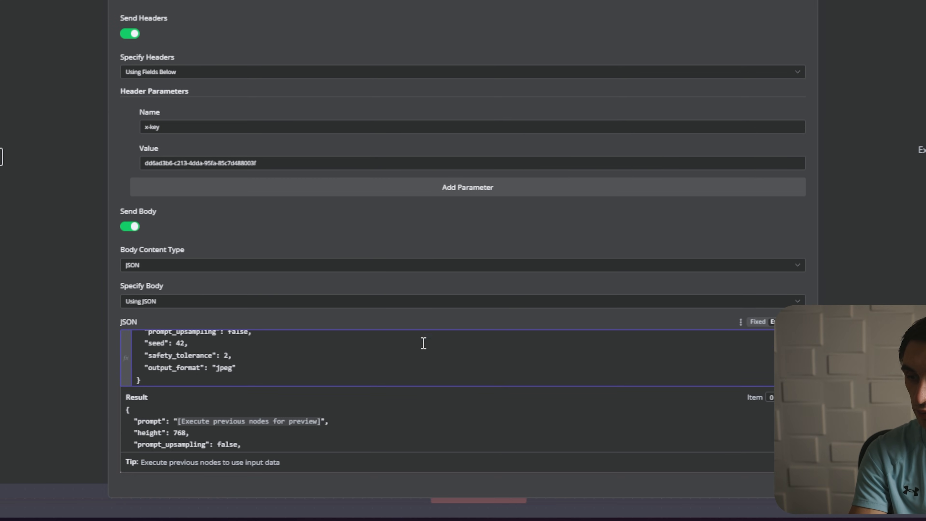
scroll(205, 368, "up", 3)
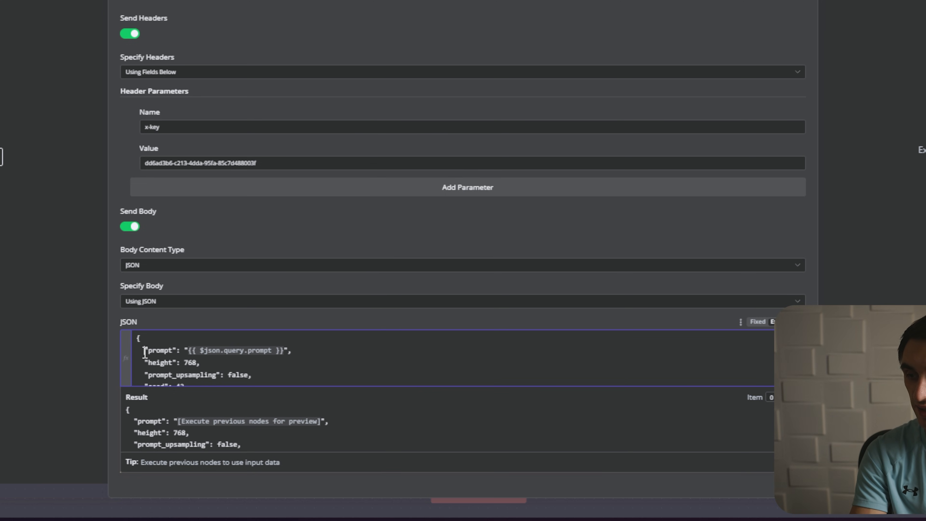
left_click_drag(144, 352, 284, 354)
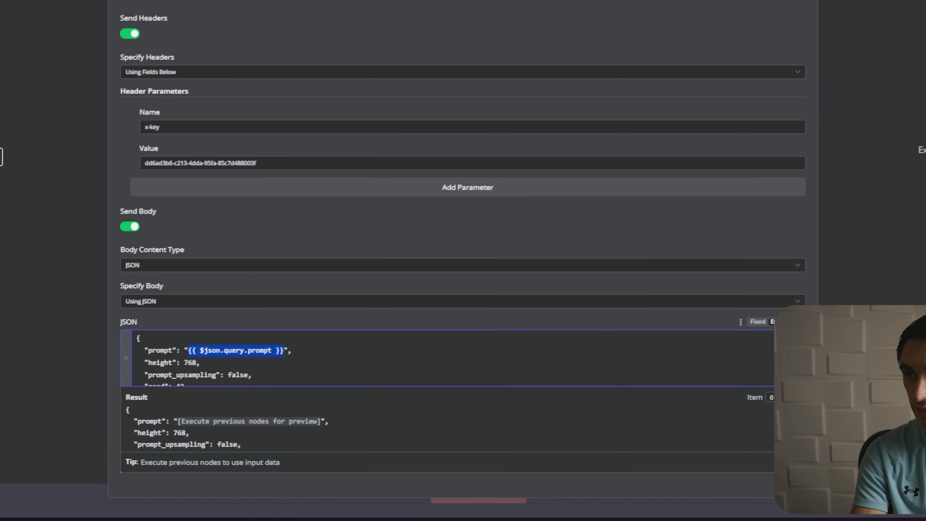
left_click_drag(145, 363, 251, 376)
scroll(150, 341, "down", 2)
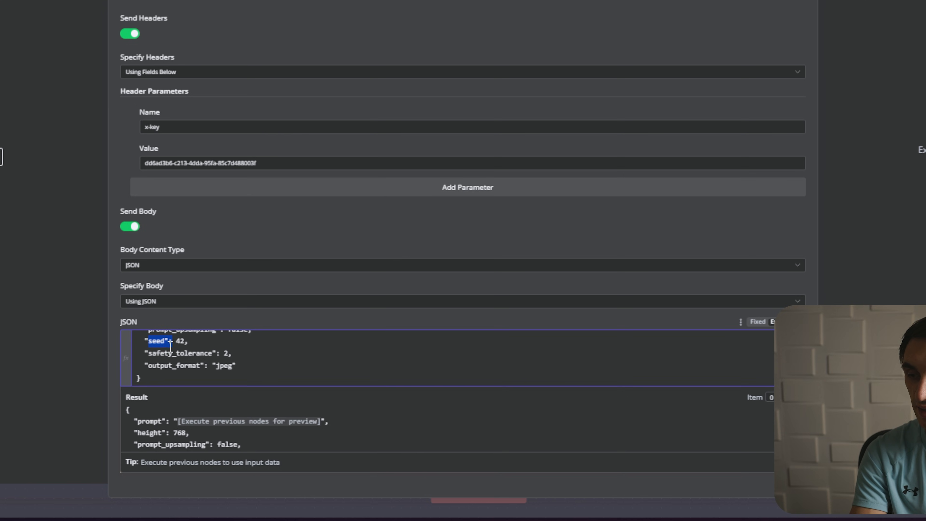
left_click_drag(165, 353, 226, 359)
left_click_drag(159, 371, 246, 372)
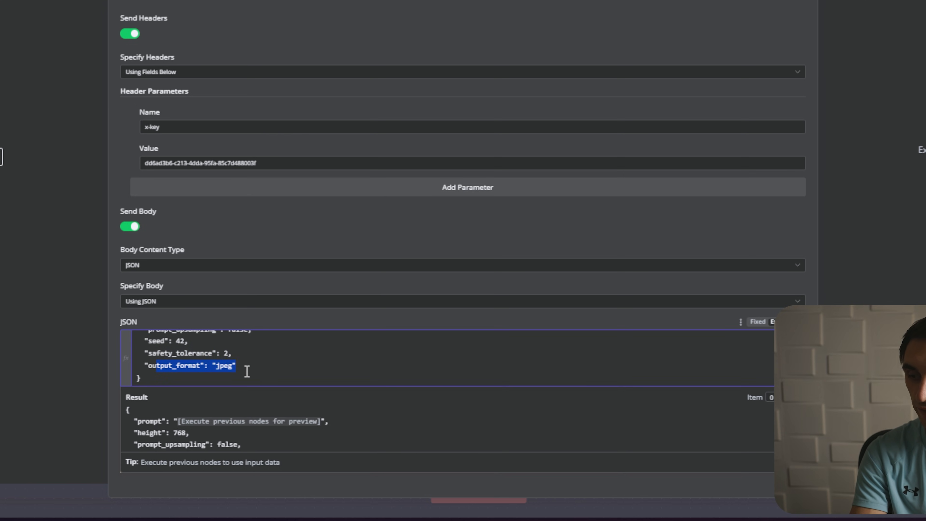
left_click(245, 372)
scroll(244, 376, "up", 2)
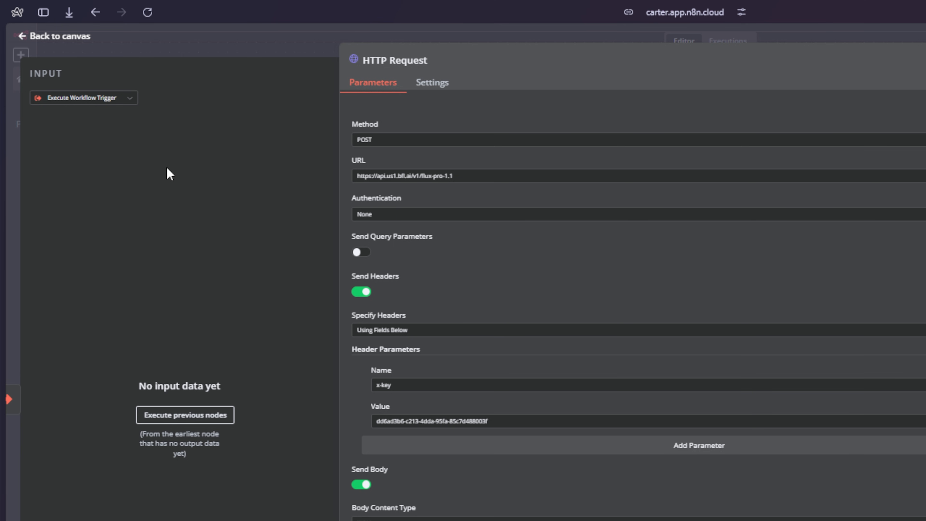
Step: Save the image workflow and open the BLOG TUTORIAL workflow
left_click(84, 37)
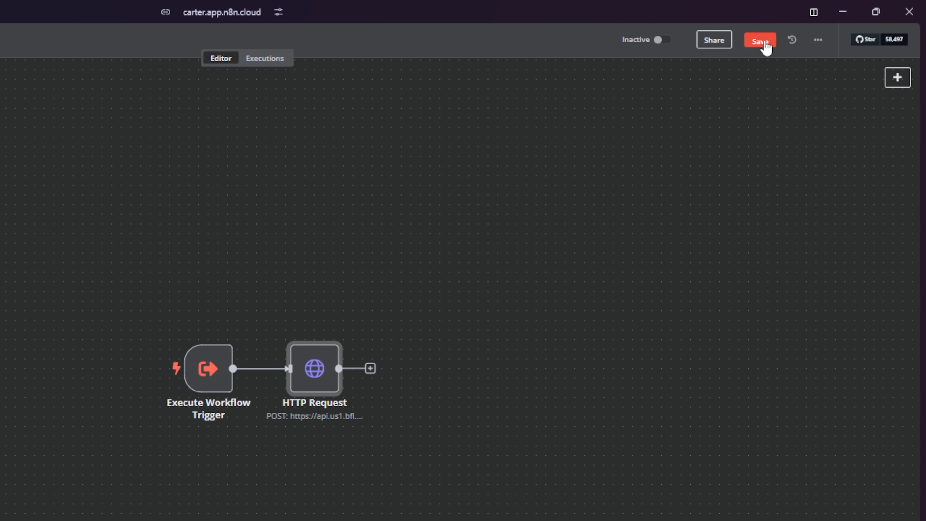
left_click(764, 43)
left_click(14, 87)
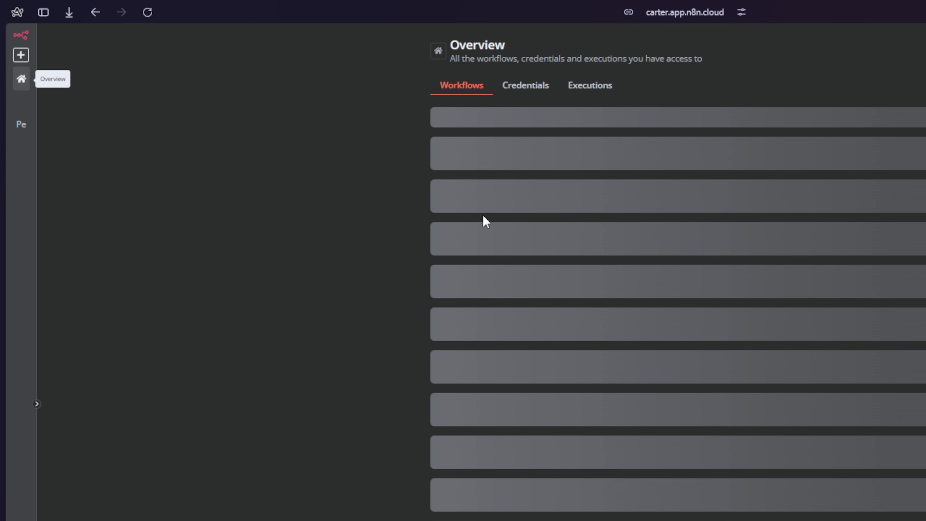
left_click(499, 304)
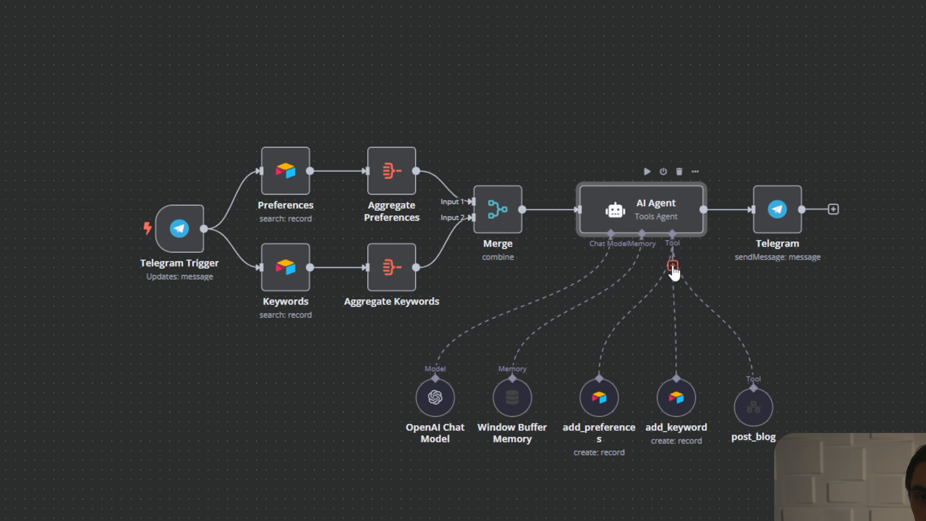
Step: Add a Call n8n Workflow tool named generate_image with a description about generating blog post images
left_click(674, 271)
left_click(773, 191)
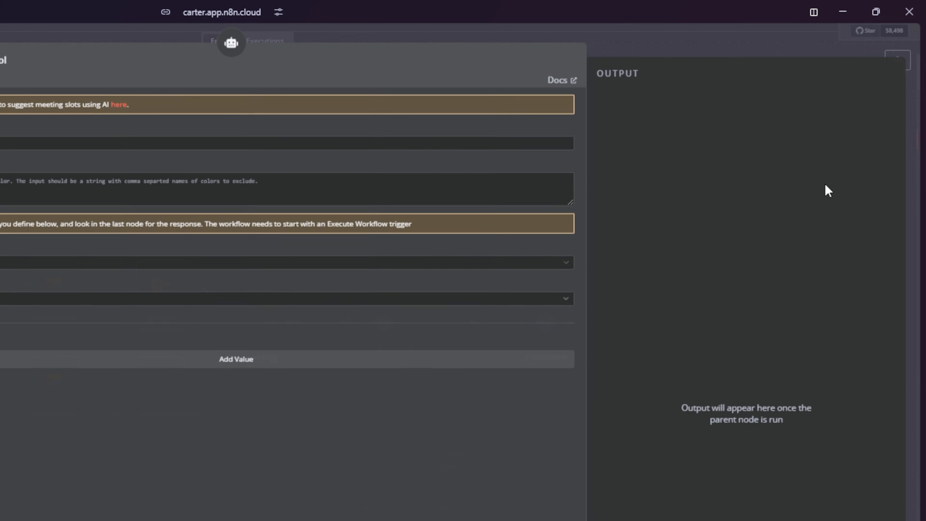
left_click(166, 61)
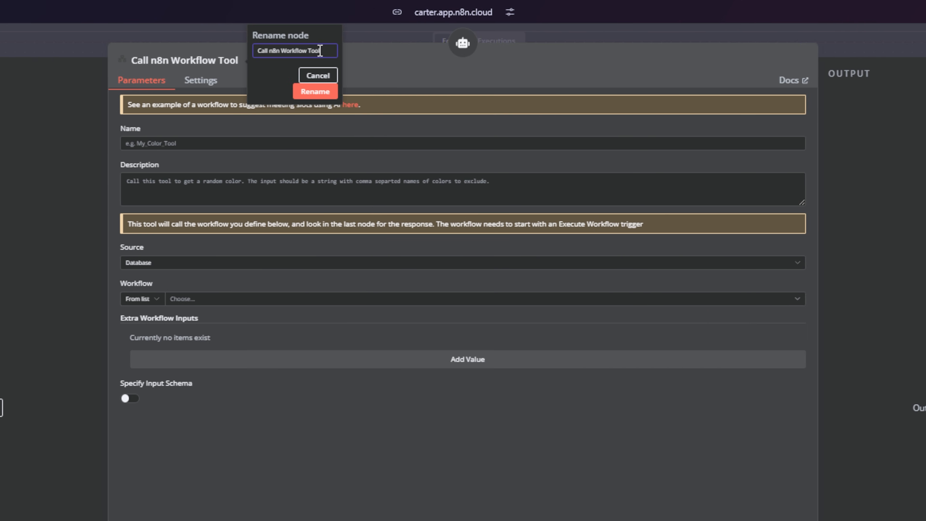
left_click_drag(319, 50, 258, 45)
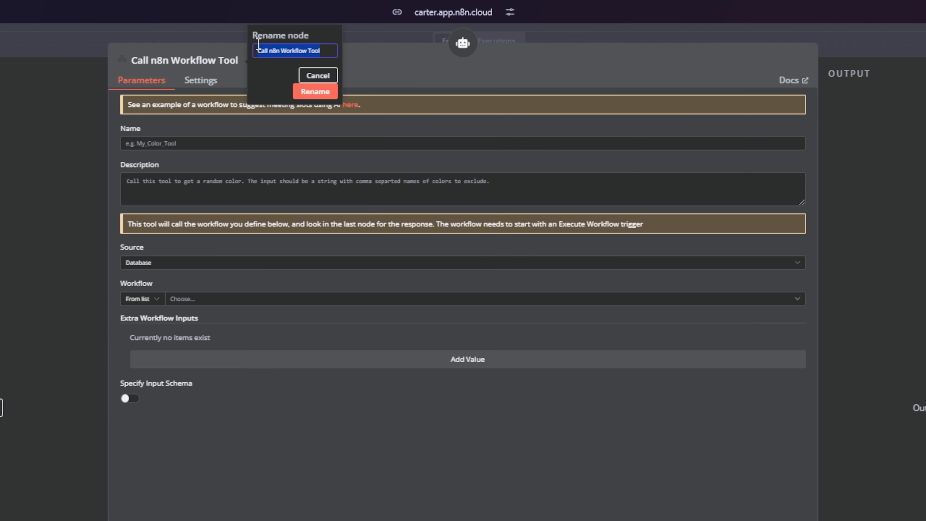
left_click(310, 91)
left_click(180, 142)
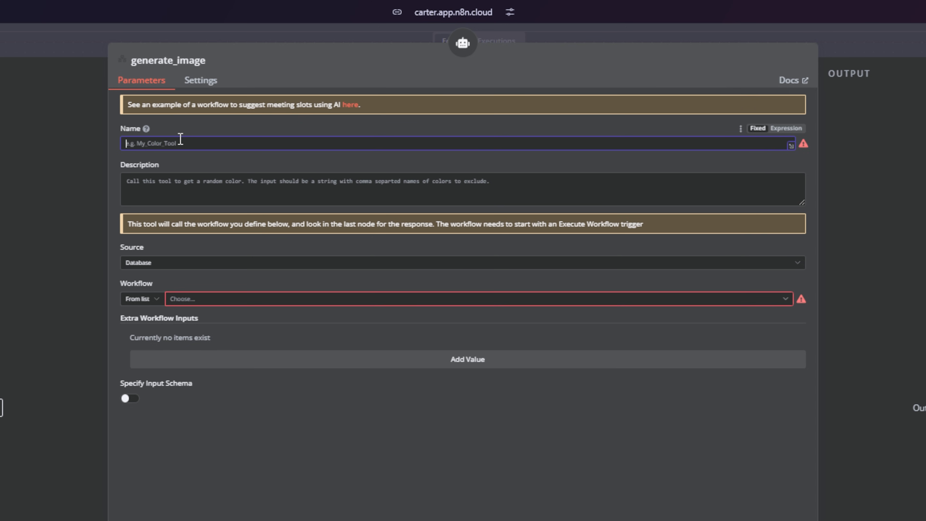
key("ctrl+v")
left_click(336, 177)
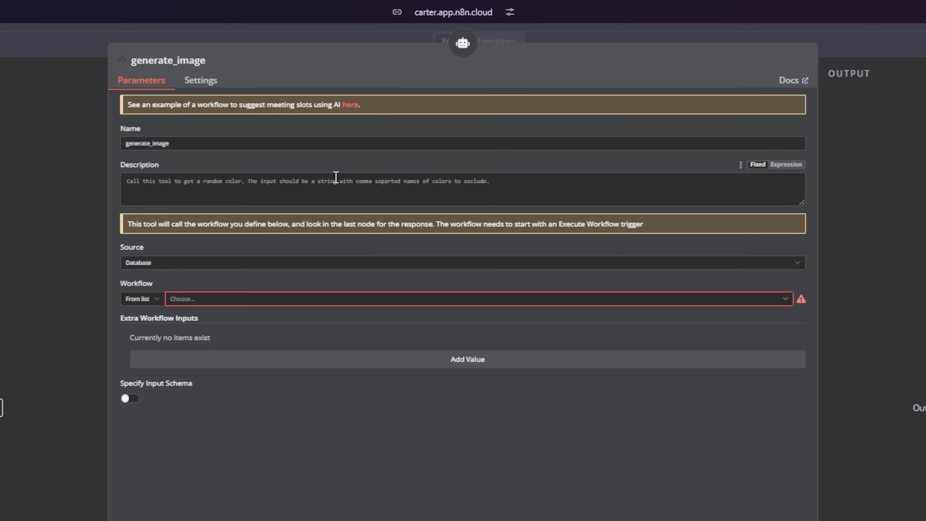
key("ctrl+v")
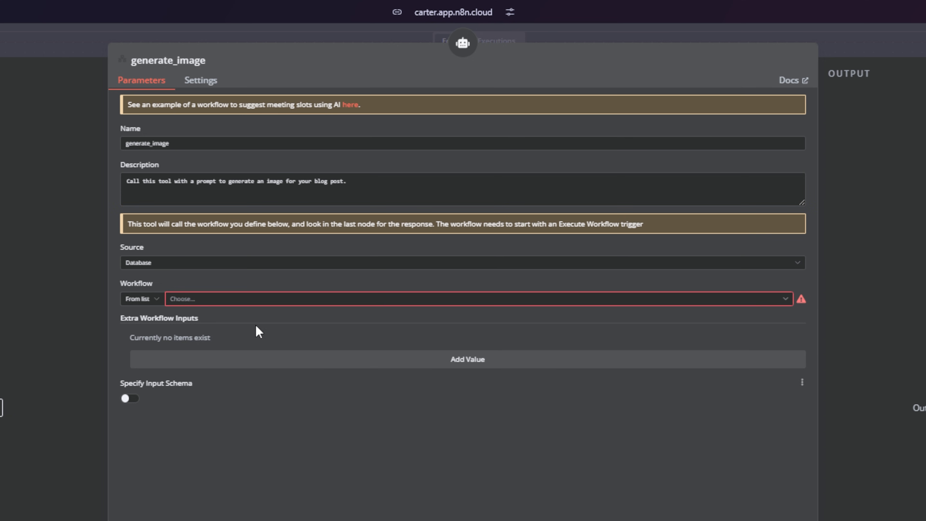
Step: Target the IMAGE CREATION workflow and set the input schema example to "prompt": "prompt here"
left_click(253, 300)
scroll(227, 385, "down", 5)
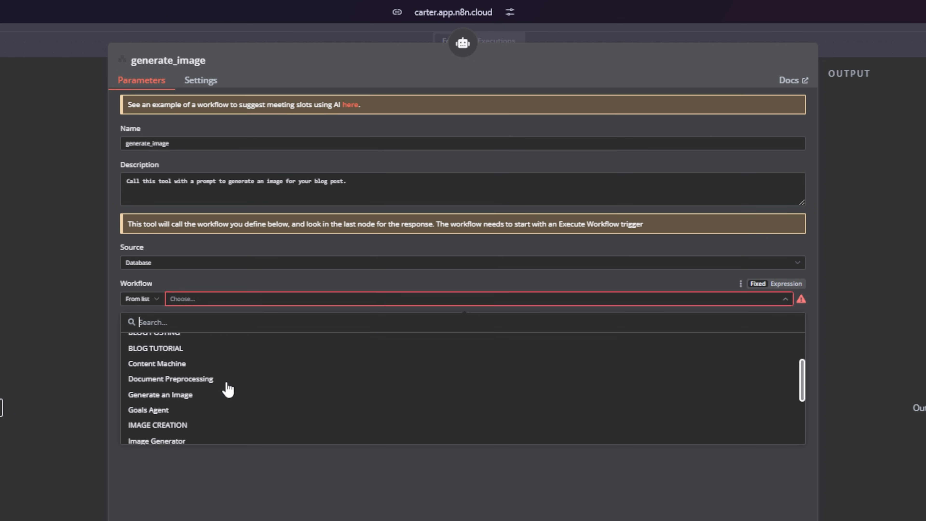
left_click(188, 350)
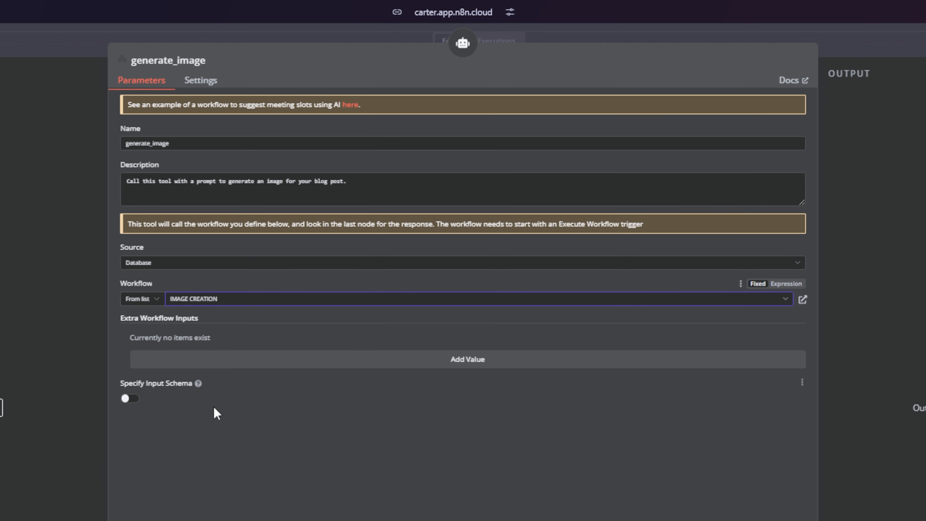
left_click(128, 398)
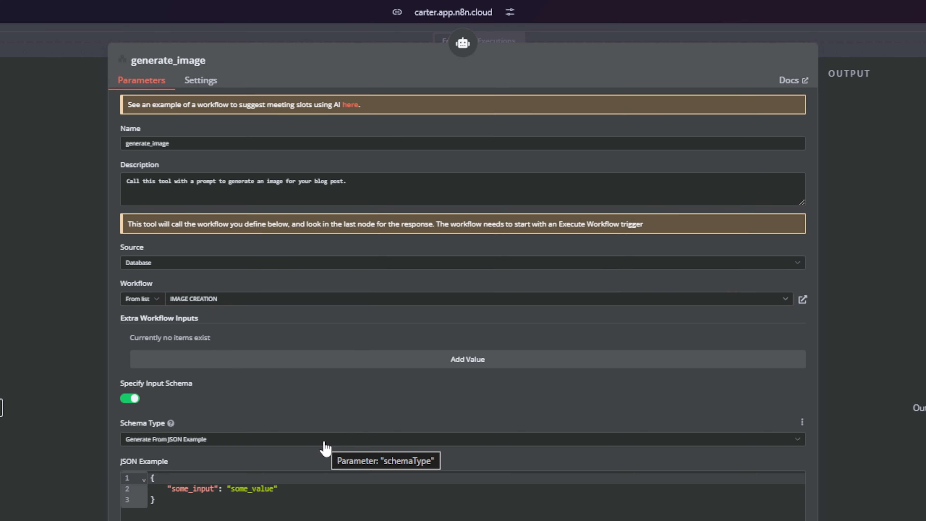
scroll(326, 449, "down", 3)
double_click(183, 358)
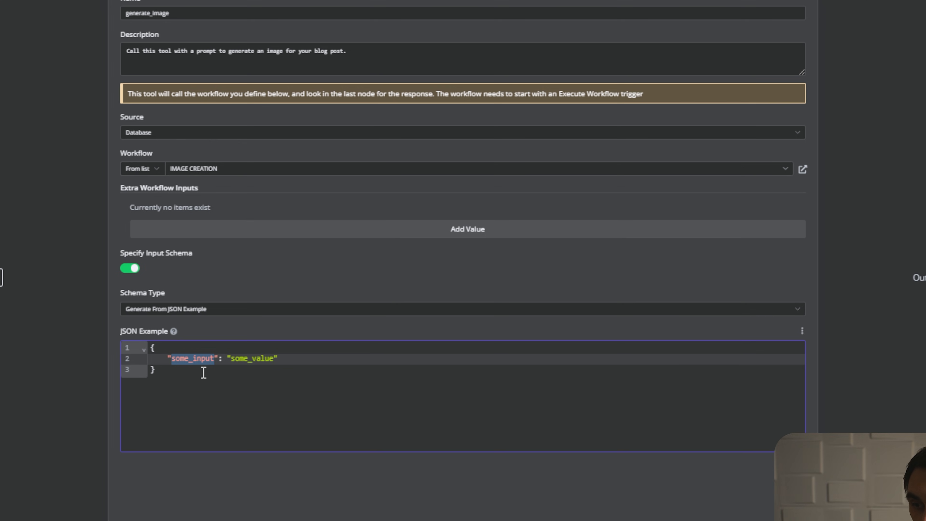
type("prompt")
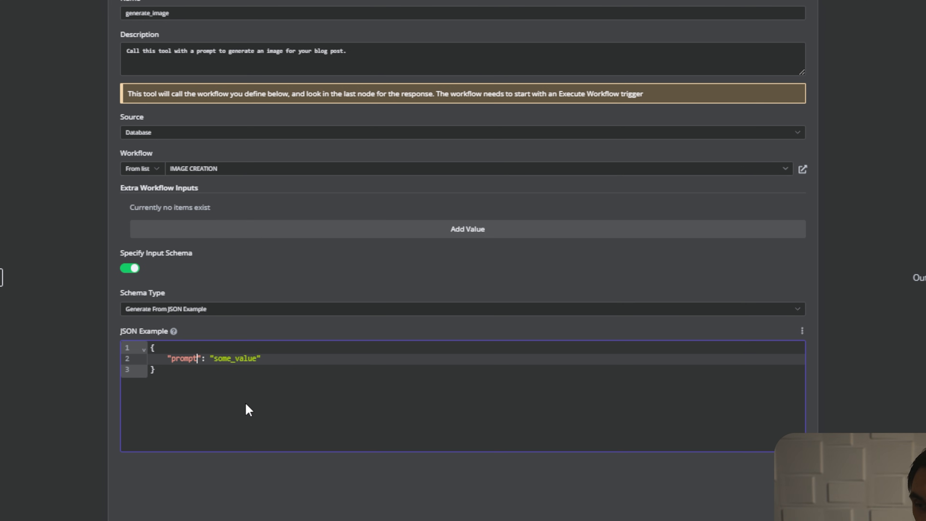
double_click(237, 359)
type("prompt here")
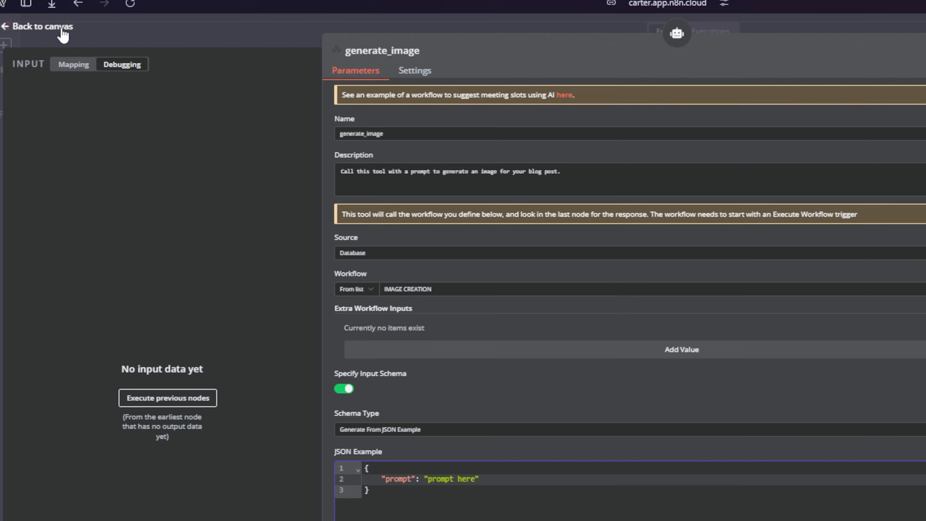
Step: Place generate_image next to post_blog and move the agent's sub-nodes further down
left_click(62, 34)
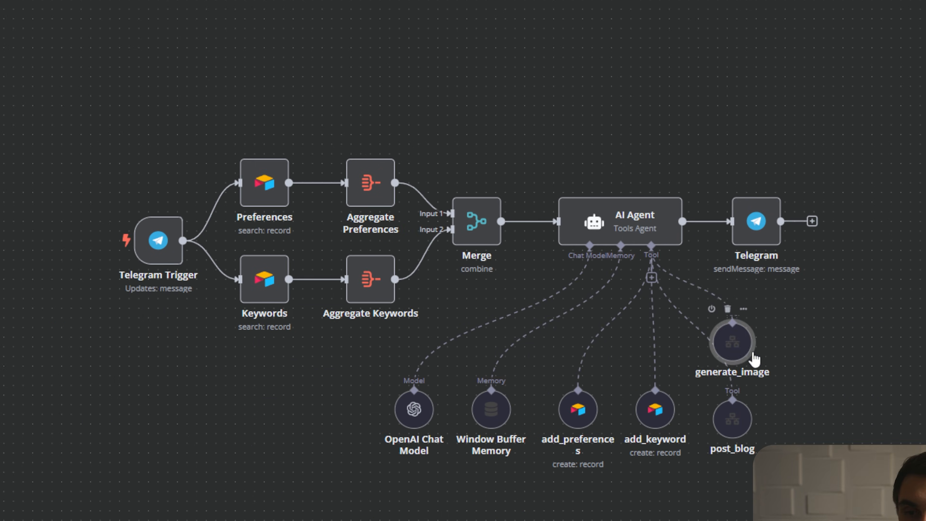
left_click_drag(753, 355, 824, 423)
left_click_drag(897, 374, 394, 451)
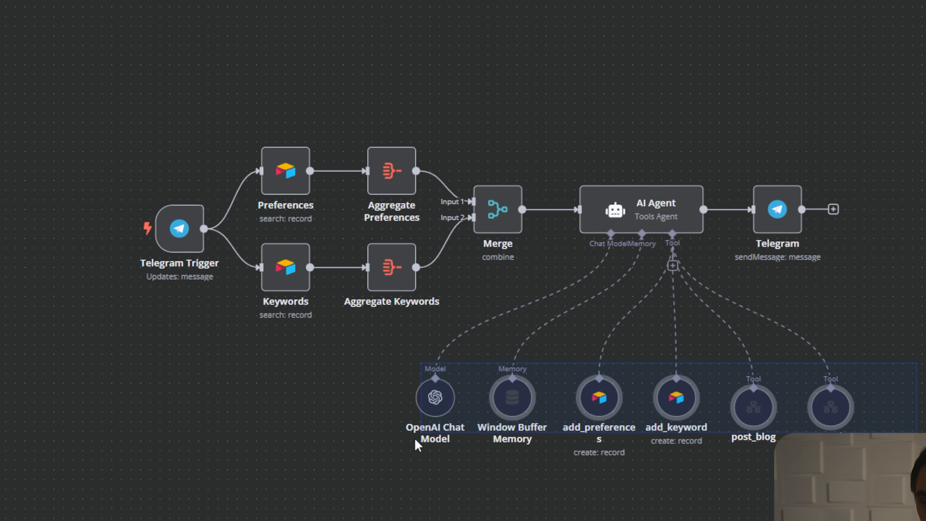
left_click_drag(498, 405, 489, 463)
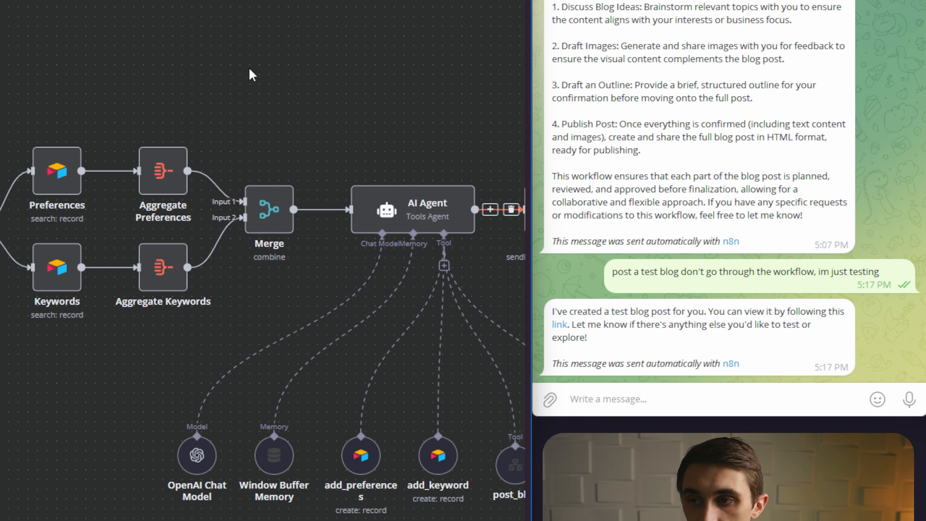
Step: Send the Telegram bot a test request that should use generate_image
left_click_drag(250, 72, 49, 22)
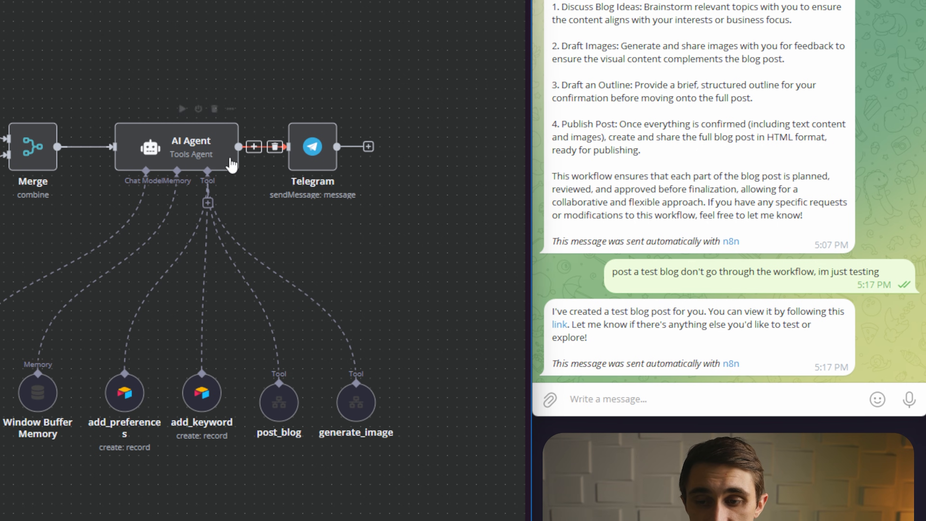
left_click(610, 400)
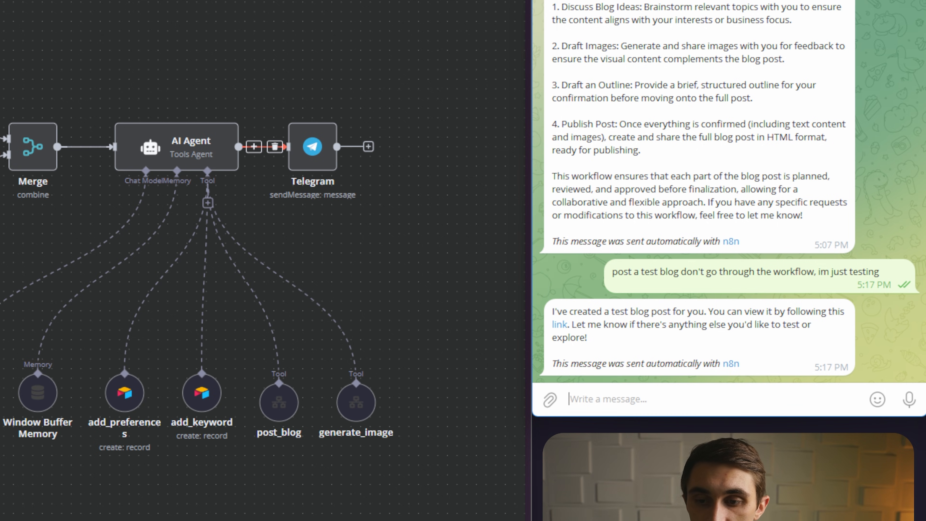
type("t")
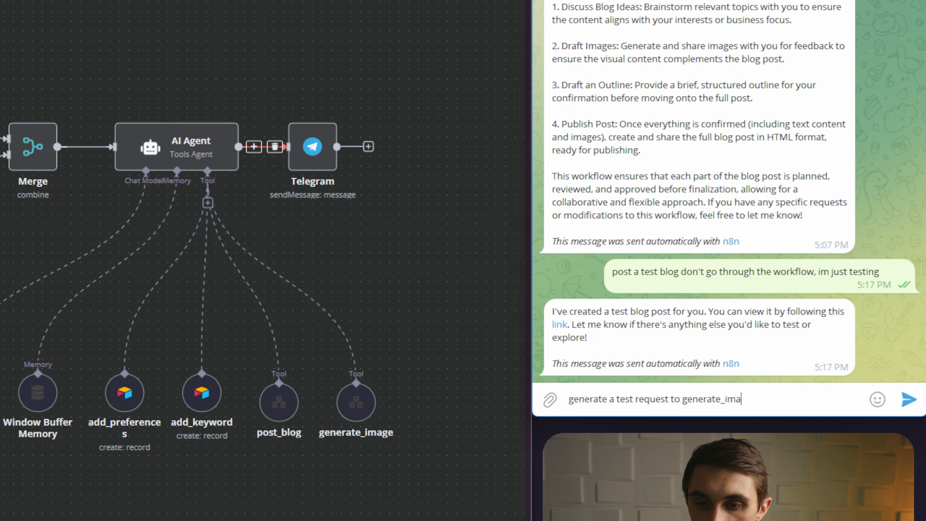
key("Return")
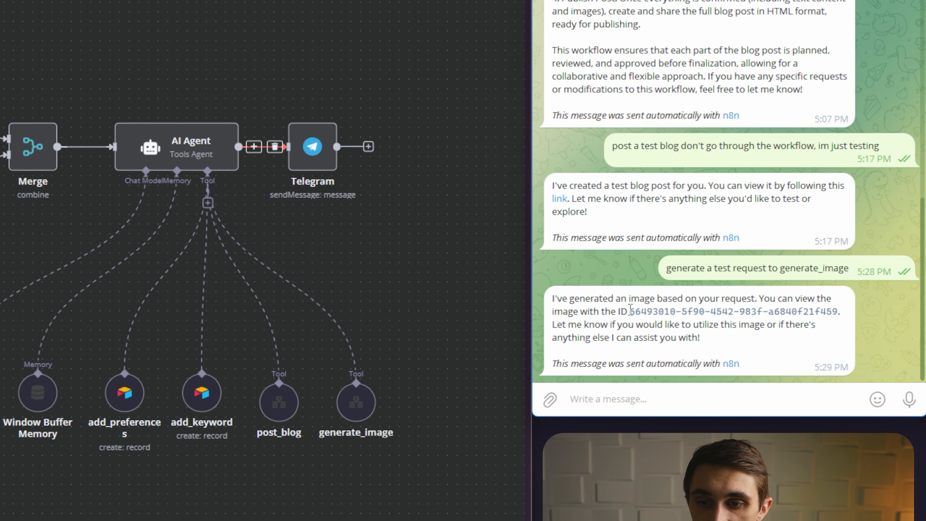
Step: Select the generated image ID in the bot's reply
left_click_drag(629, 311, 839, 312)
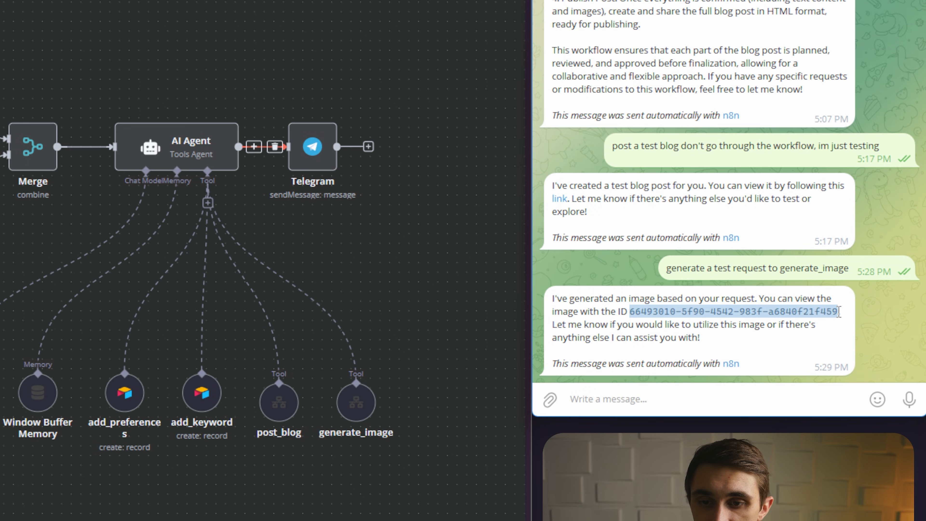
double_click(835, 332)
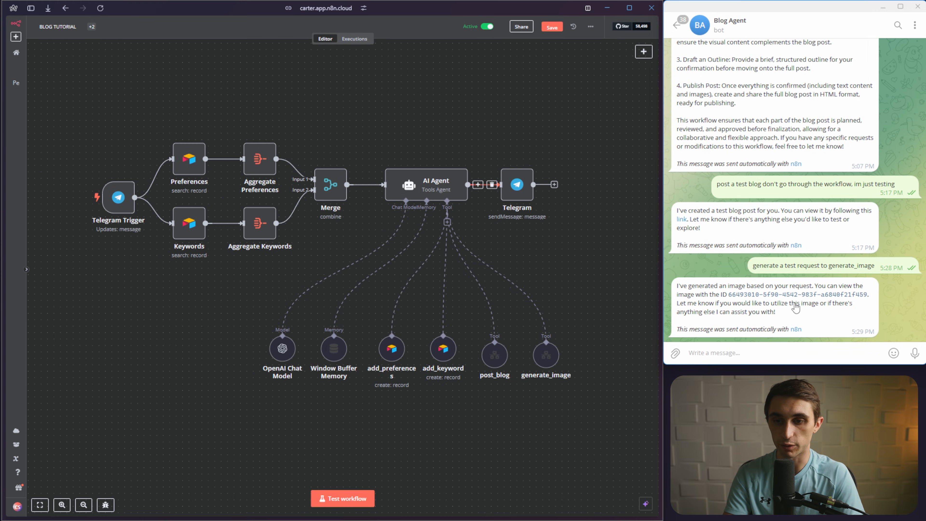
left_click(837, 313)
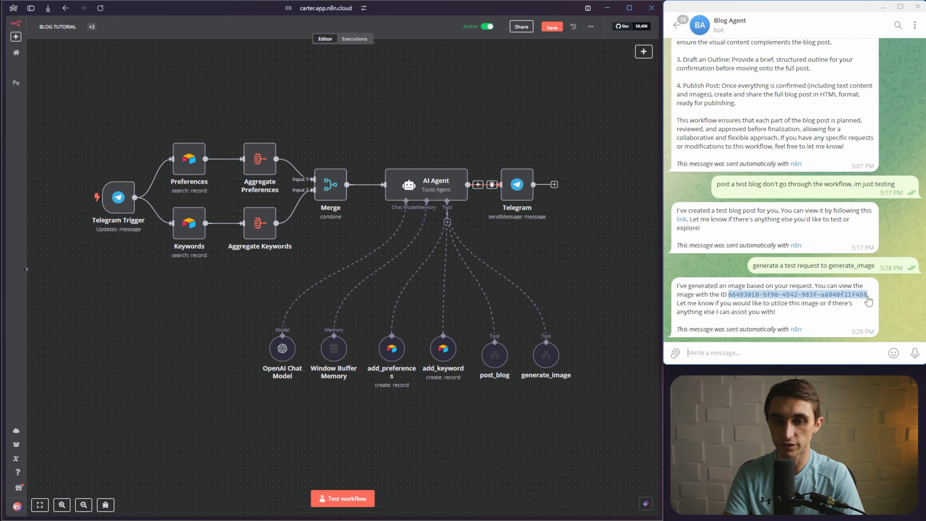
left_click_drag(729, 295, 866, 295)
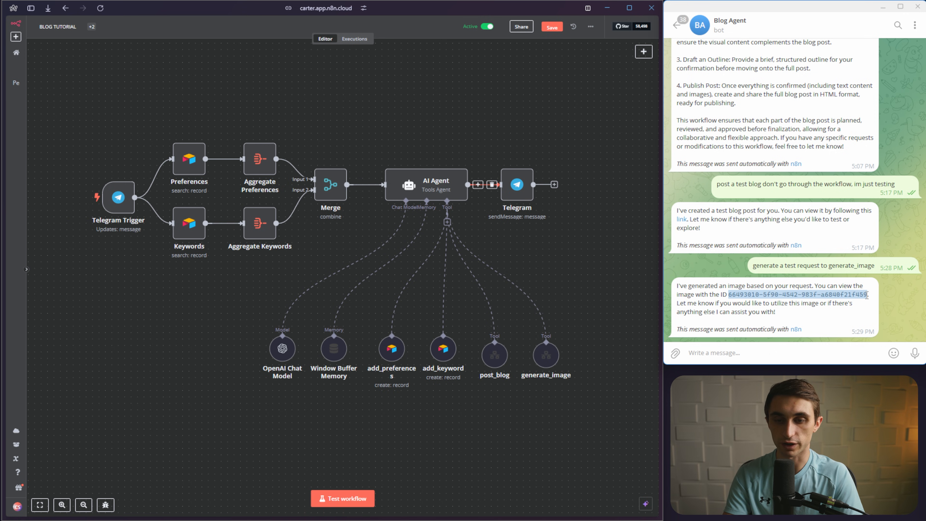
left_click(810, 317)
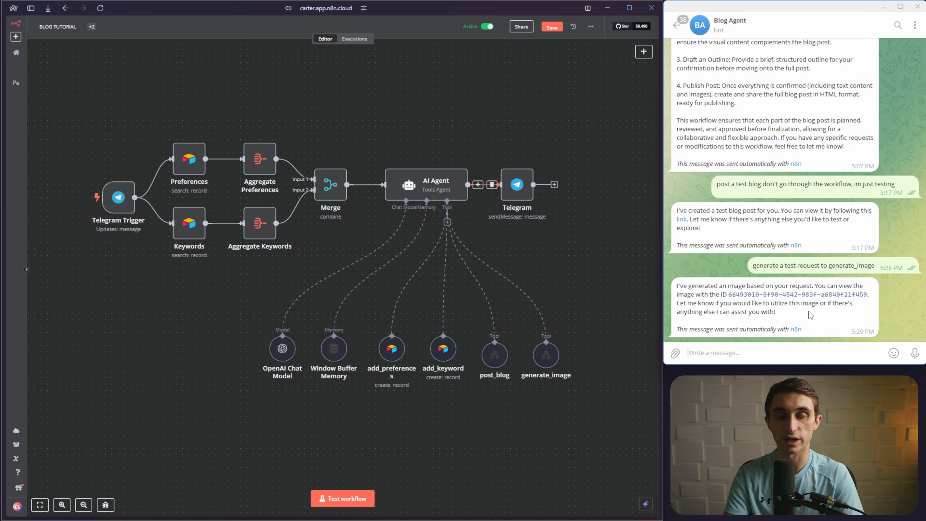
double_click(809, 312)
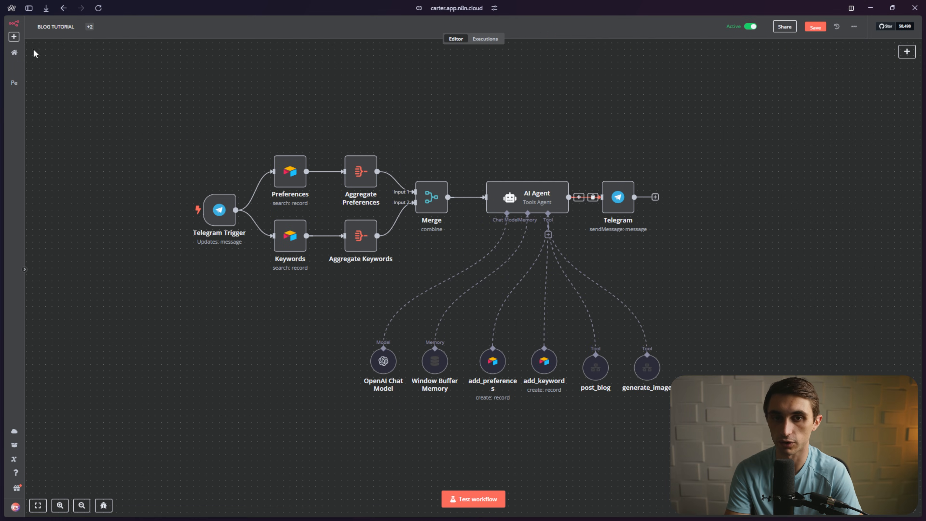
Step: Save the blog workflow, then copy IMAGE CREATION's latest execution data to the editor
left_click(19, 53)
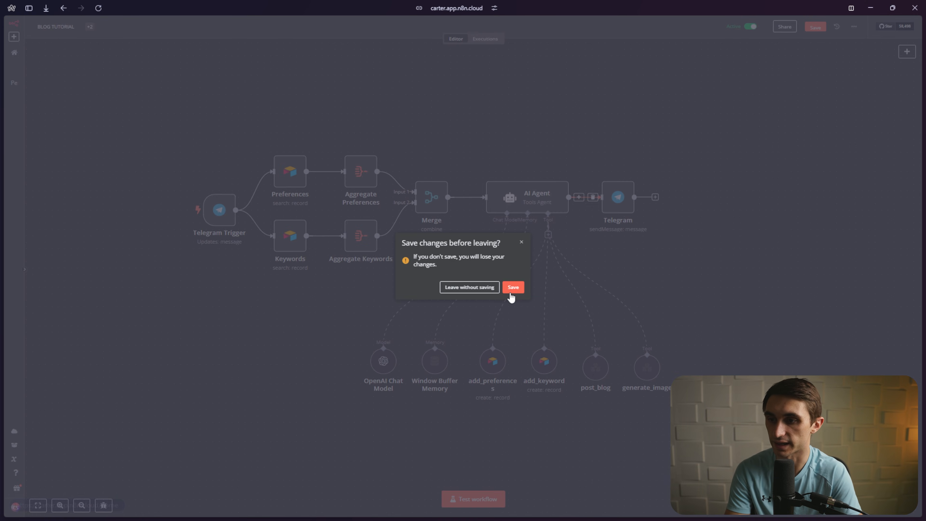
left_click(513, 288)
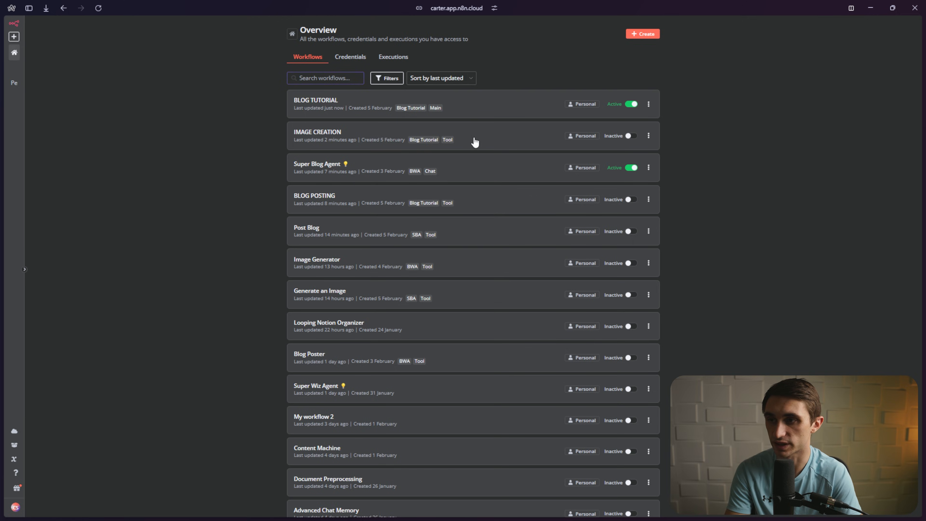
left_click(473, 141)
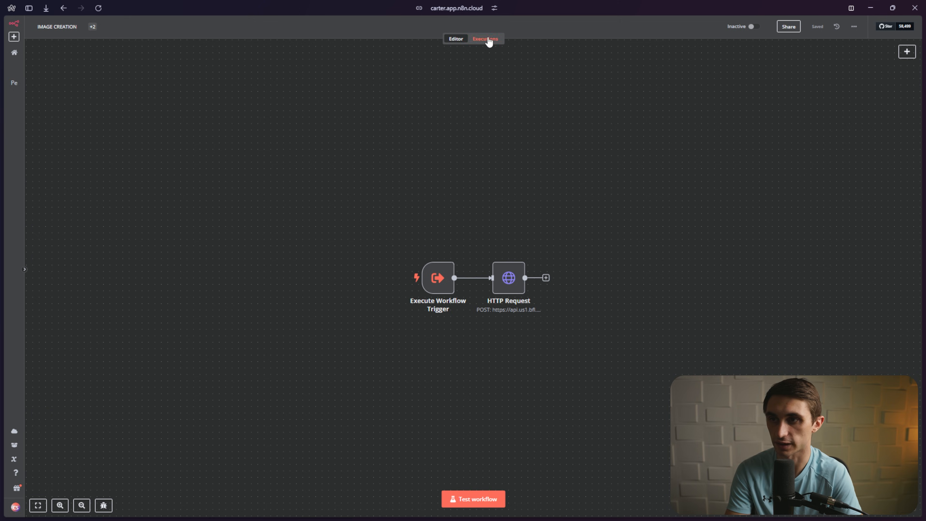
left_click(488, 40)
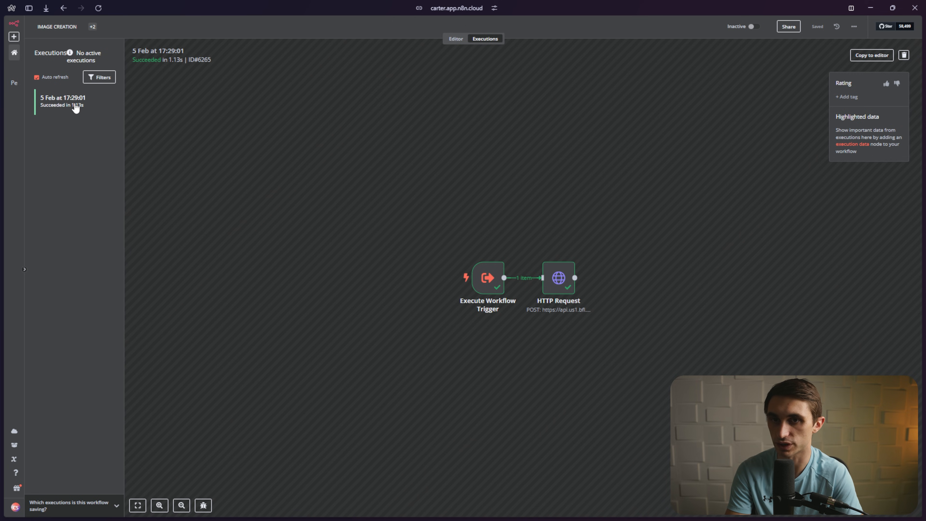
left_click(864, 58)
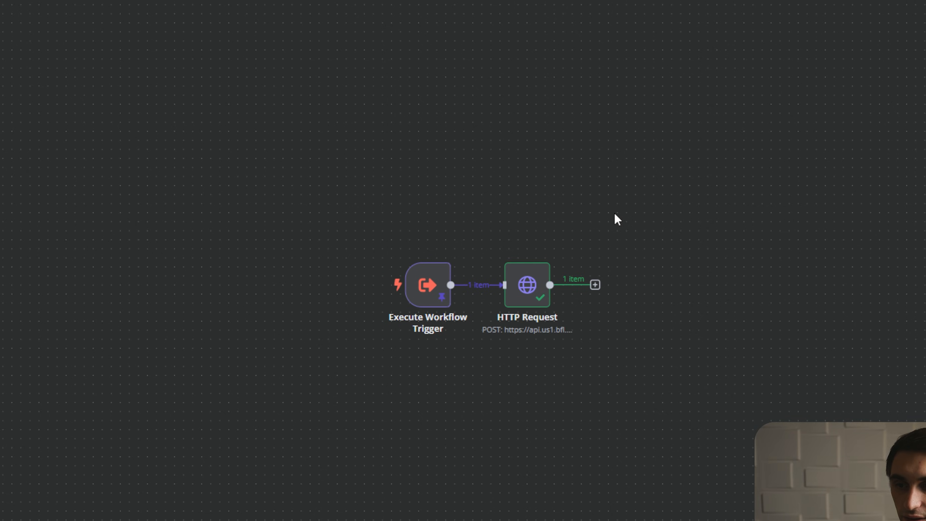
Step: Inspect the HTTP Request's resolved JSON body, whose prompt describes a koi pond landscape
left_click_drag(618, 201, 270, 430)
left_click(666, 389)
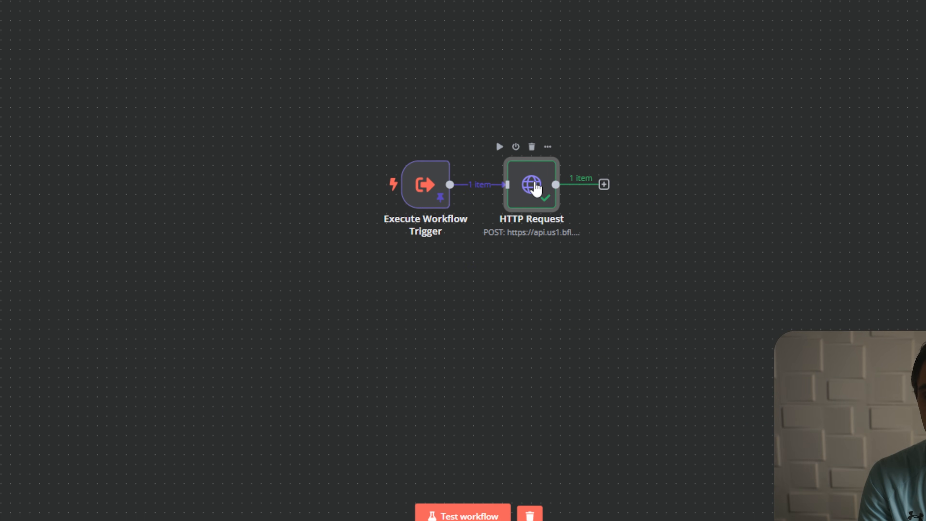
double_click(533, 288)
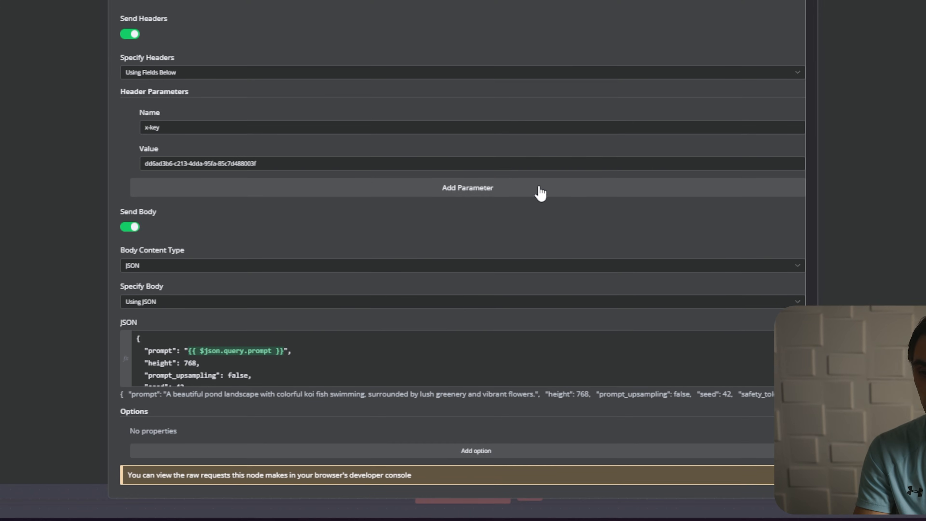
left_click(235, 343)
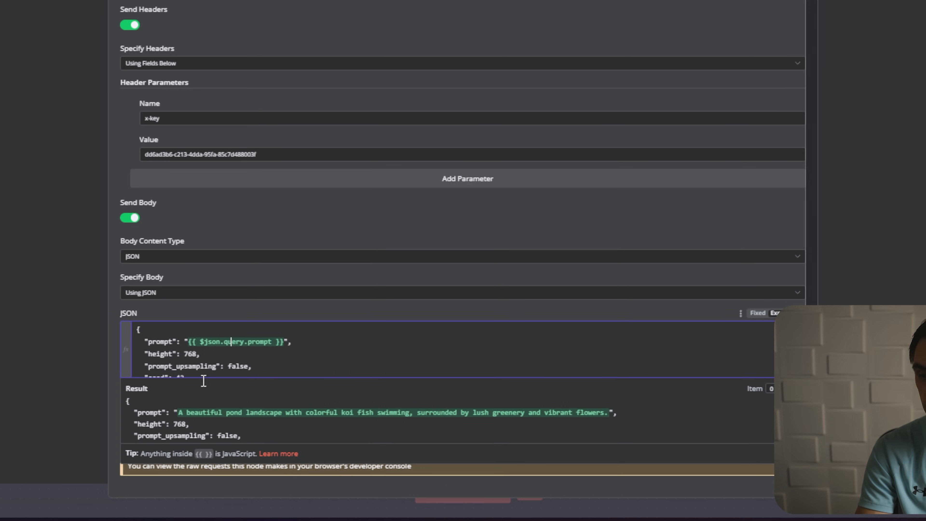
left_click_drag(177, 414, 614, 411)
left_click(614, 412)
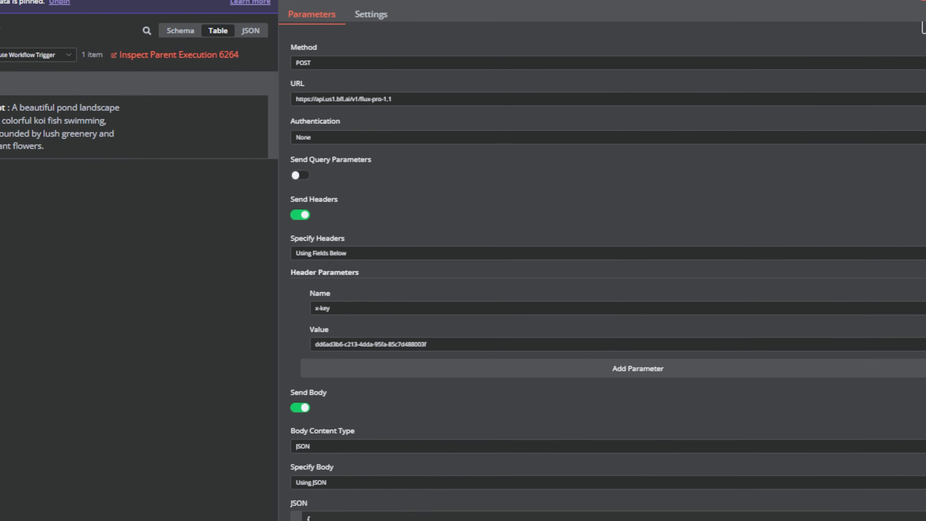
left_click(74, 48)
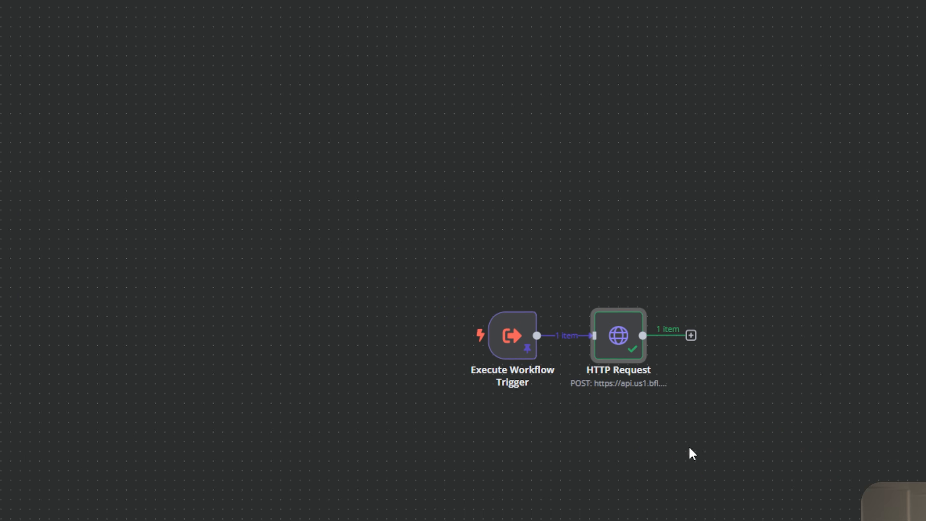
left_click(604, 286)
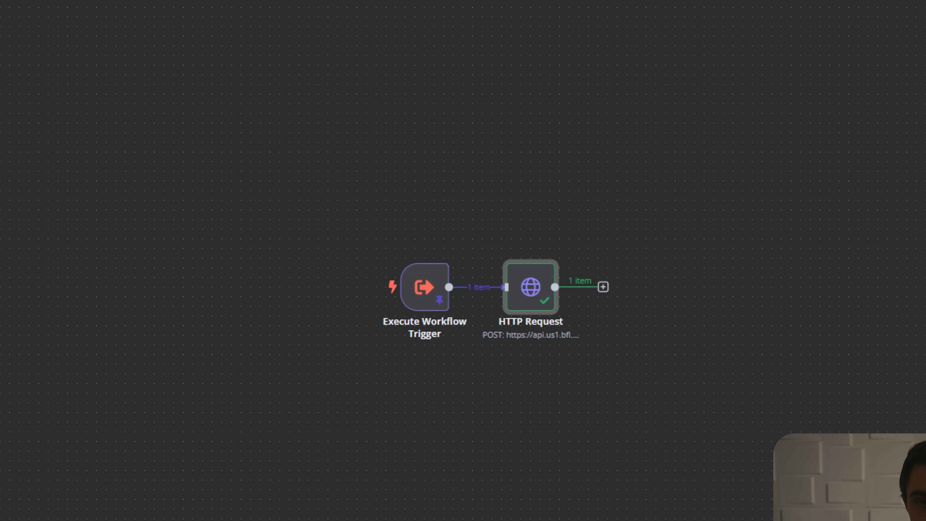
Step: Add a Wait node after the HTTP Request with a 15.00-second wait amount
type("wait")
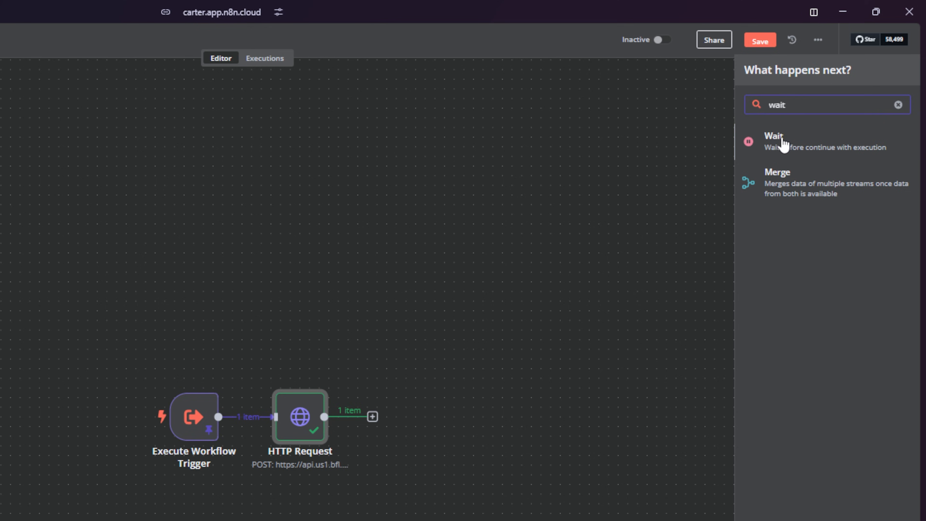
left_click(784, 145)
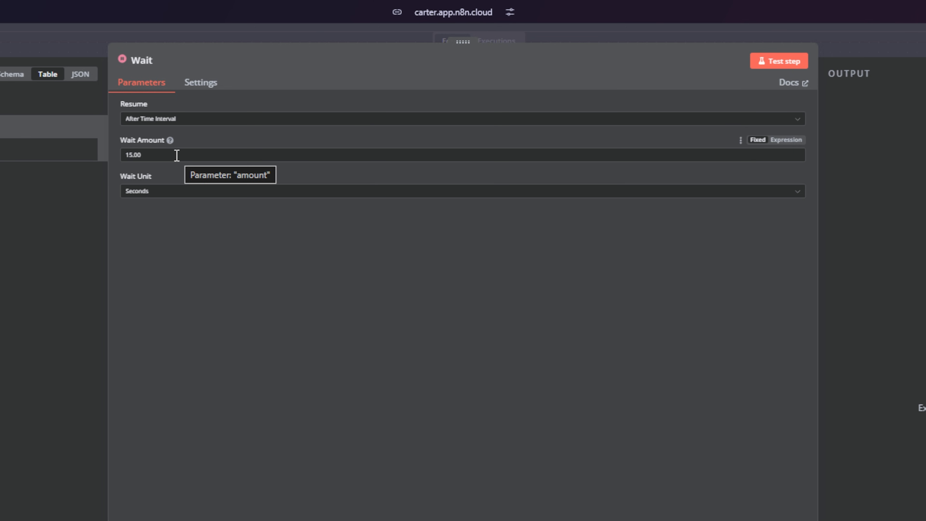
left_click_drag(177, 156, 118, 156)
left_click(211, 142)
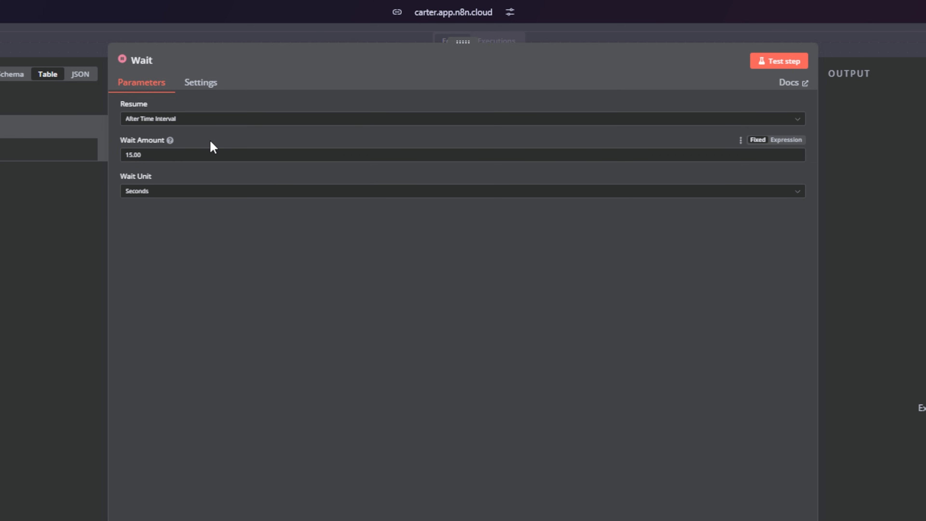
left_click_drag(210, 153, 83, 151)
left_click(245, 145)
left_click_drag(221, 150, 108, 149)
left_click(241, 146)
left_click_drag(190, 154, 85, 157)
left_click(203, 144)
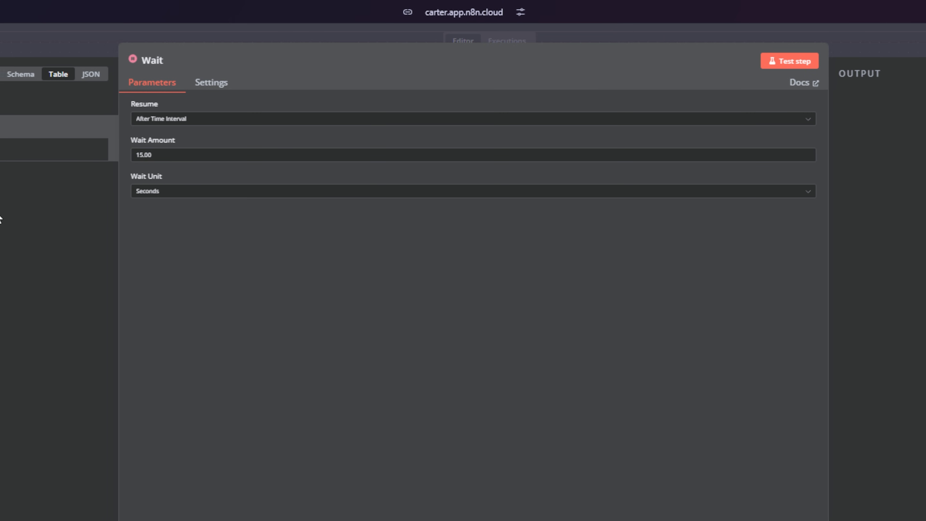
Step: Search for an HTTP node to add after the Wait node
left_click(53, 30)
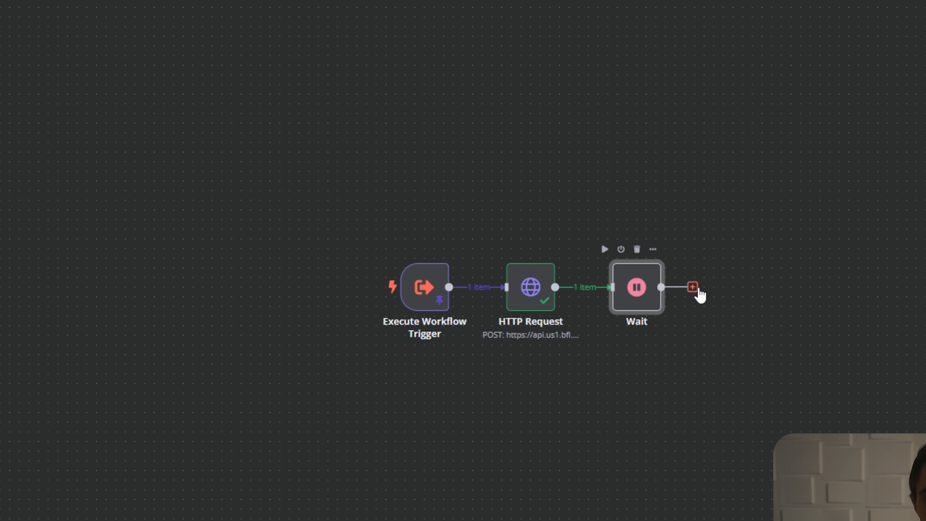
left_click(695, 288)
type("http")
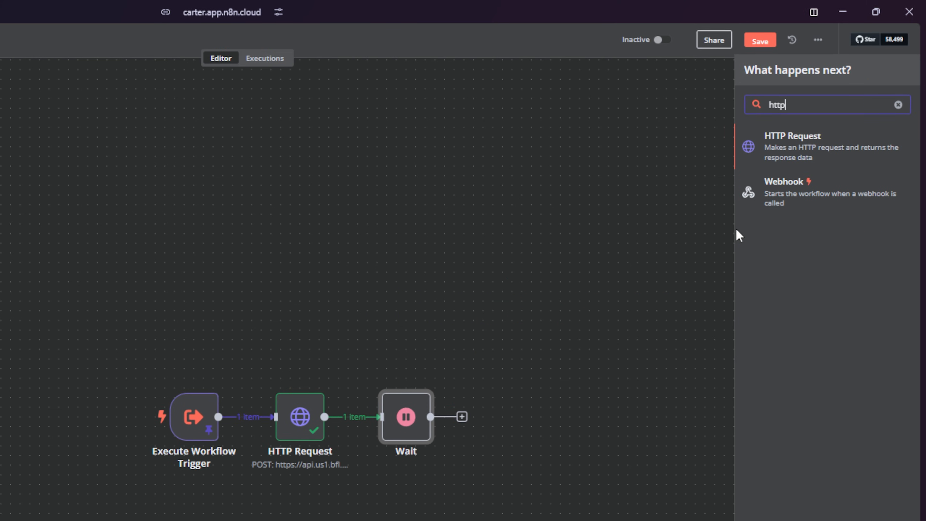
Step: Add an HTTP Request node after Wait and rename it Get Image
left_click(801, 158)
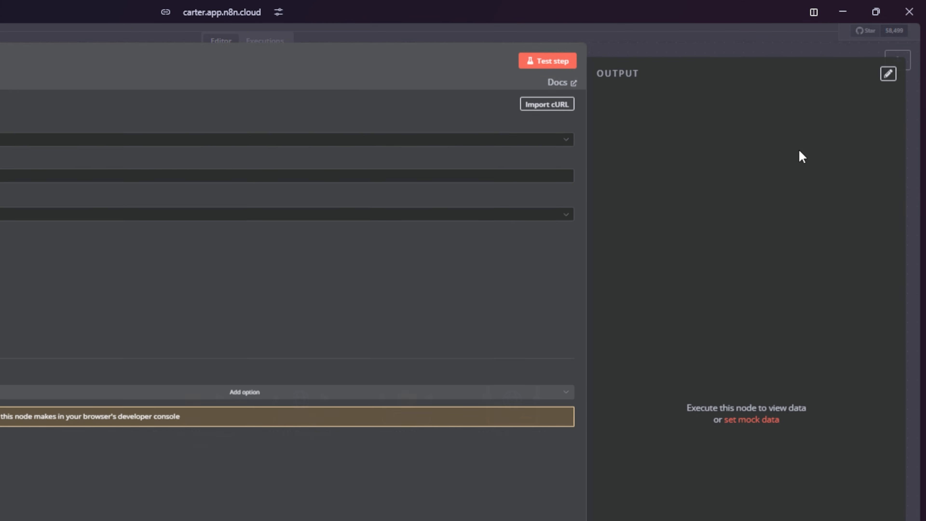
left_click(208, 62)
key("ctrl+a")
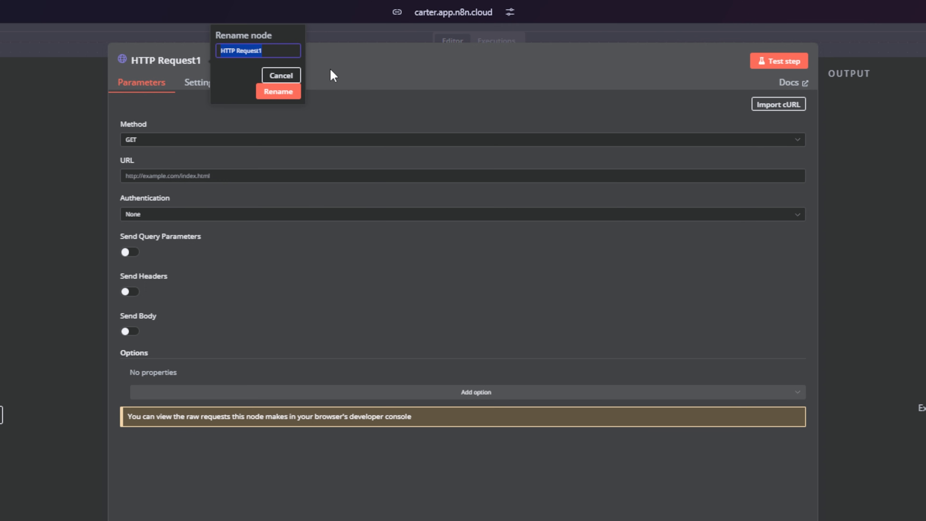
type("Get Image")
key("Return")
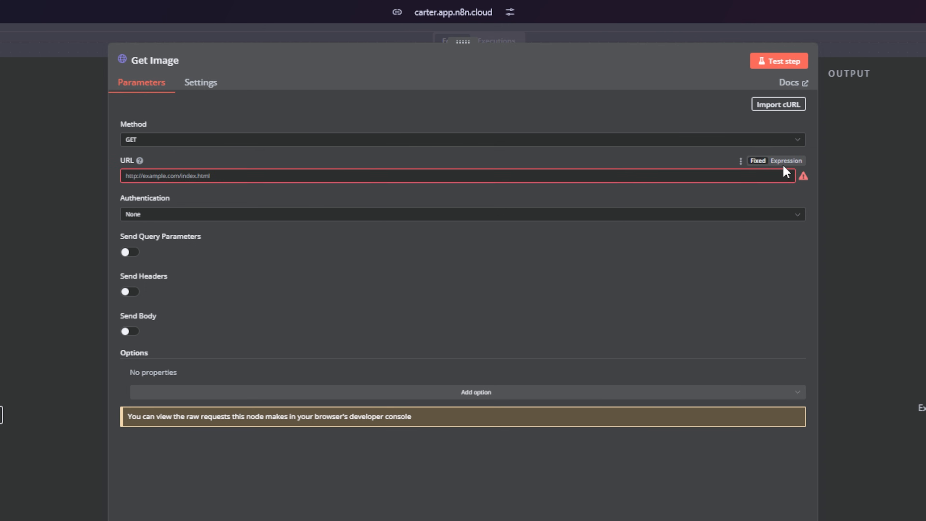
Step: Set Get Image's URL expression to the get_result endpoint with id={{ $json.id }}
left_click(787, 161)
key("ctrl+v")
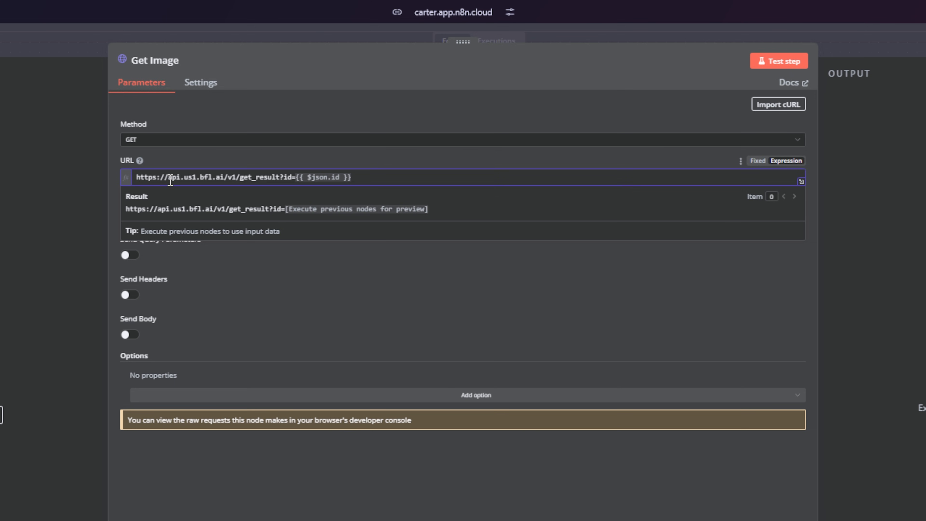
left_click_drag(164, 179, 242, 182)
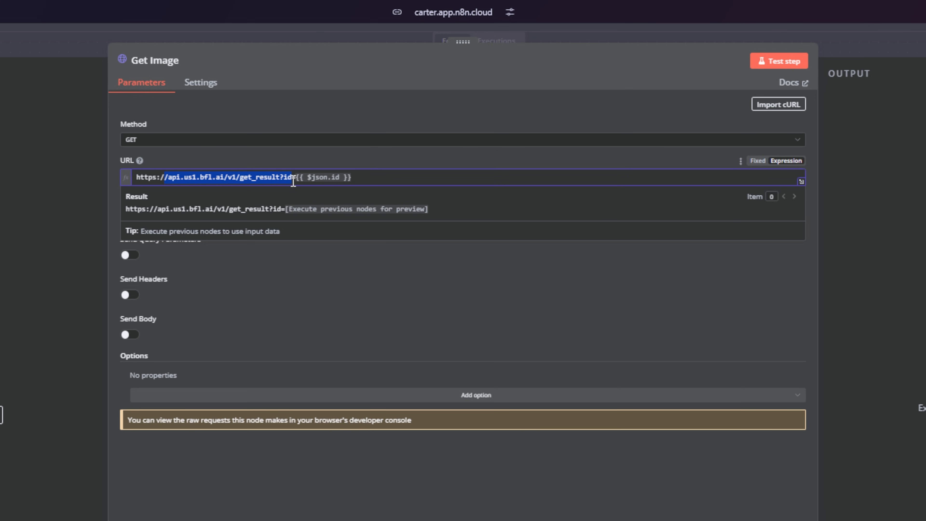
left_click(284, 181)
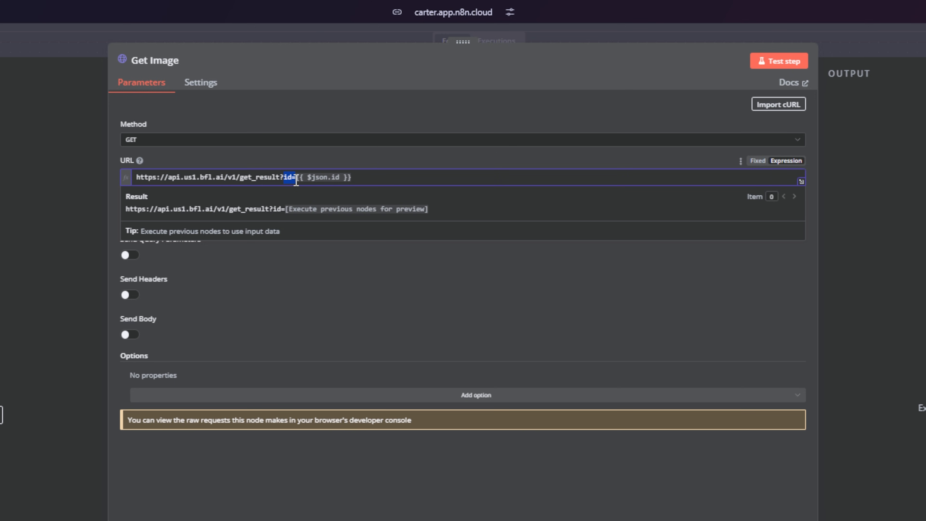
left_click_drag(375, 179, 298, 179)
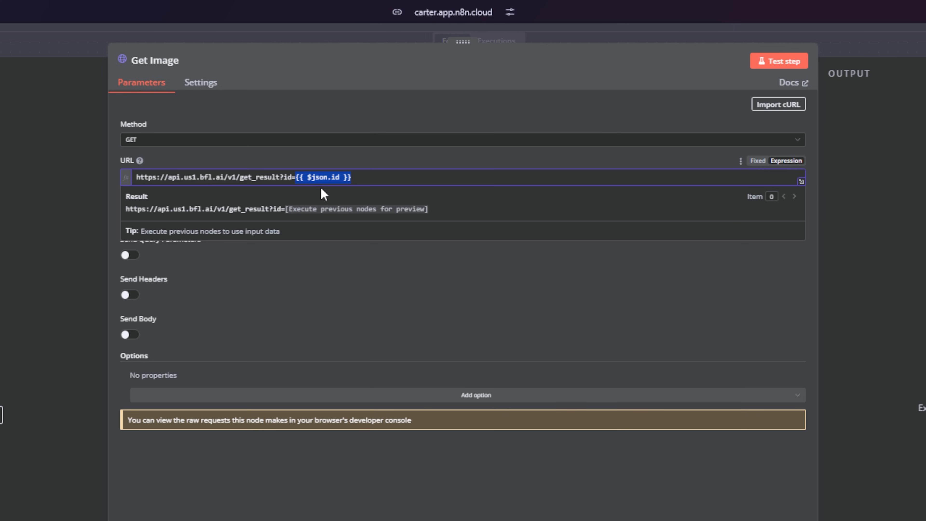
left_click(370, 165)
key("Escape")
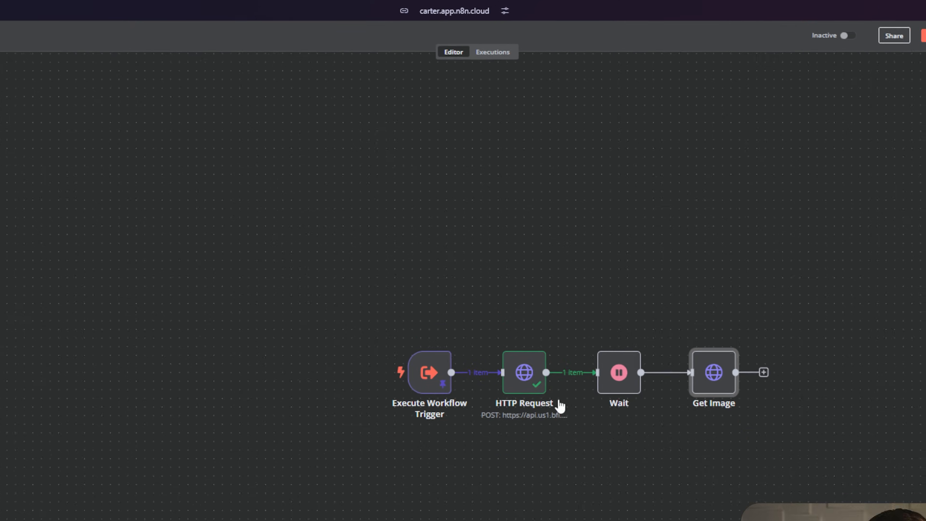
double_click(507, 278)
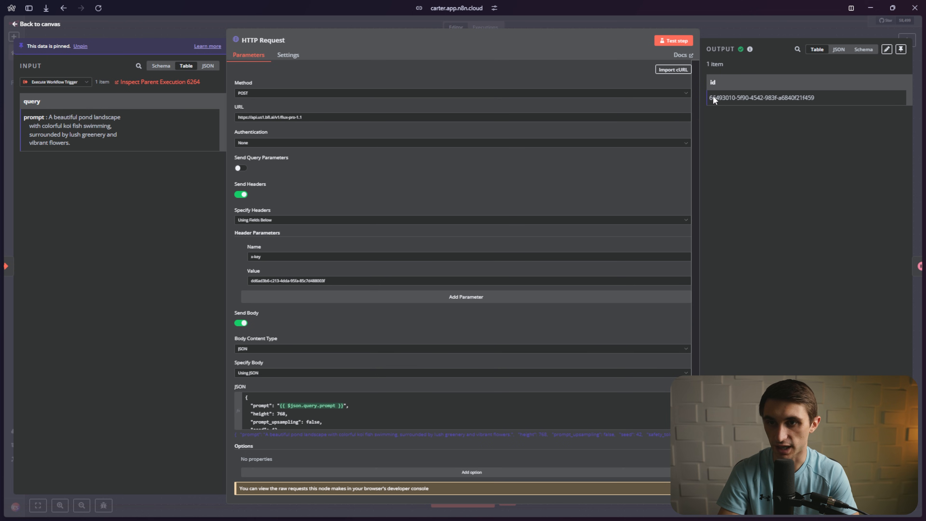
Step: Rename the first HTTP Request node to Request Image
left_click_drag(710, 81, 837, 111)
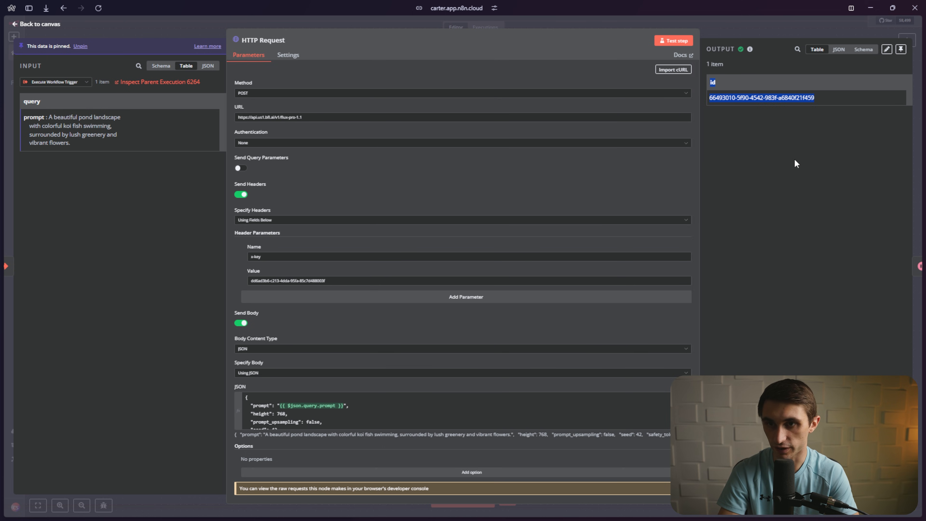
left_click(39, 25)
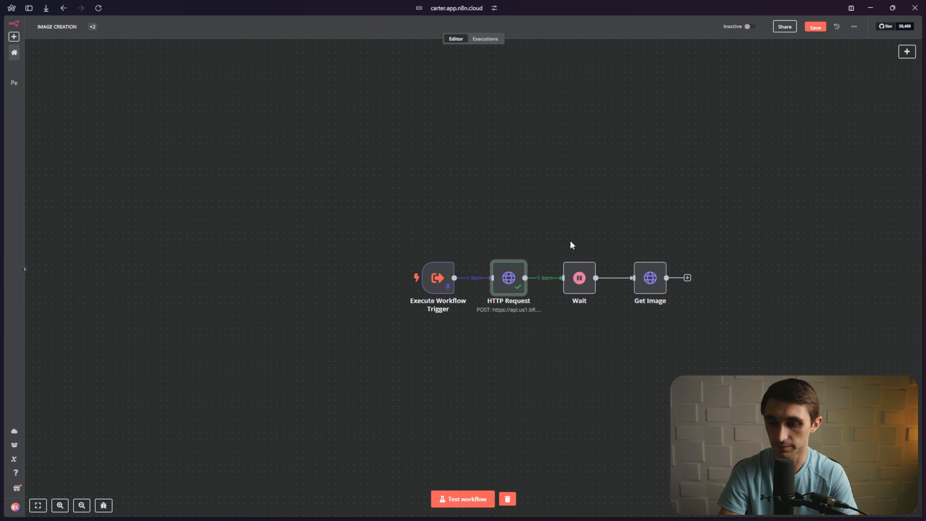
right_click(515, 278)
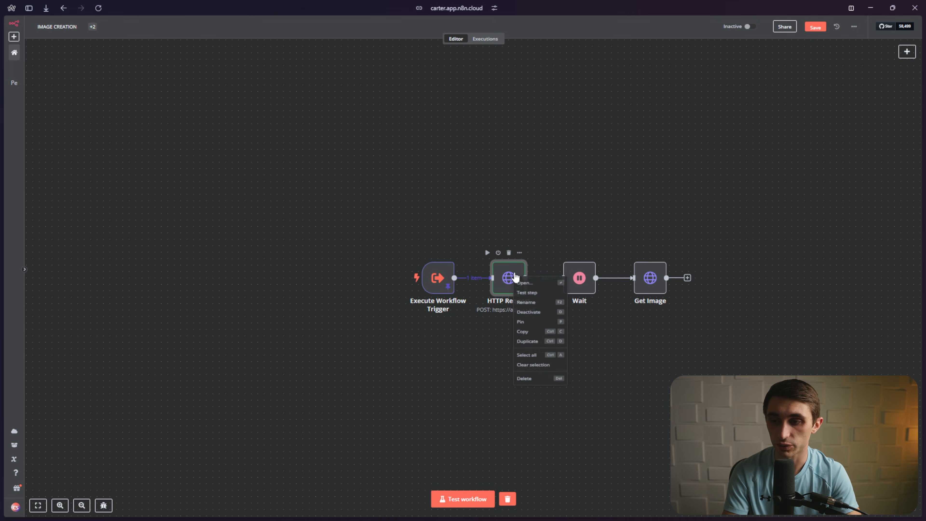
left_click(530, 305)
key("BackSpace")
type("Req")
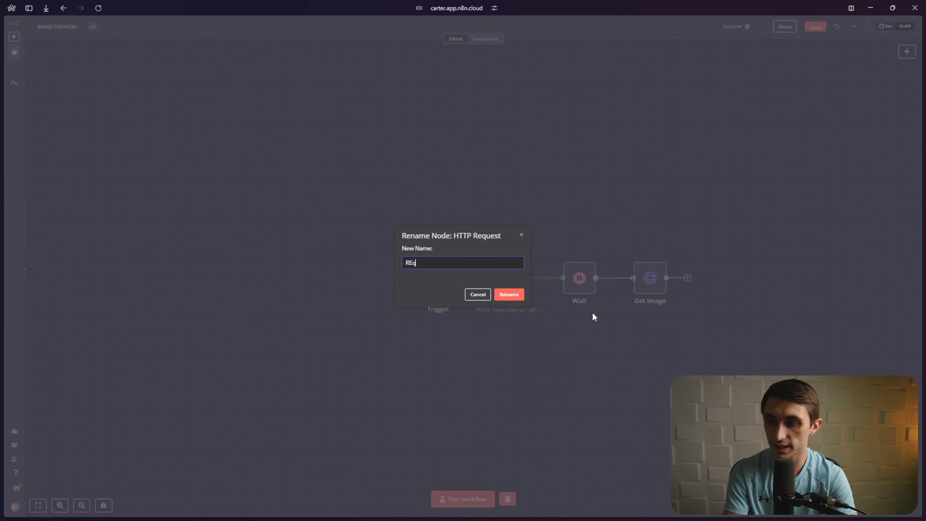
type("uest Image")
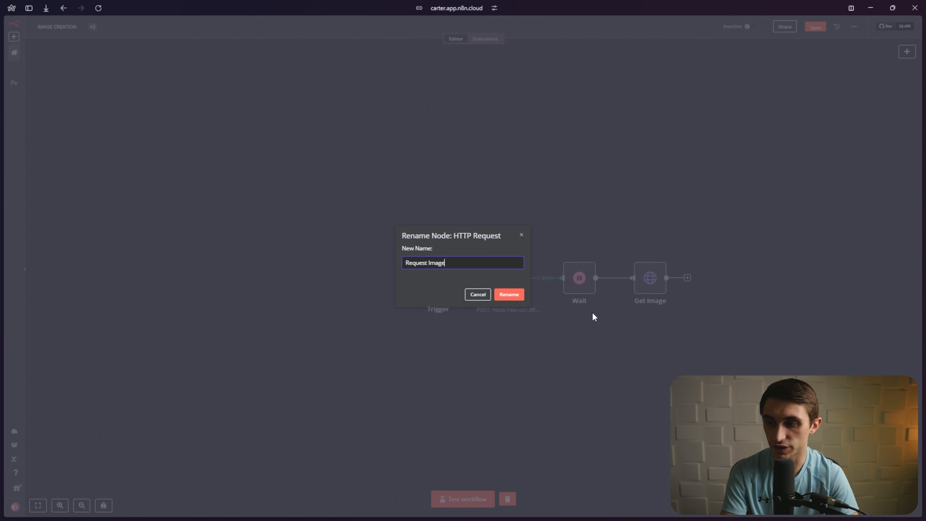
left_click(505, 295)
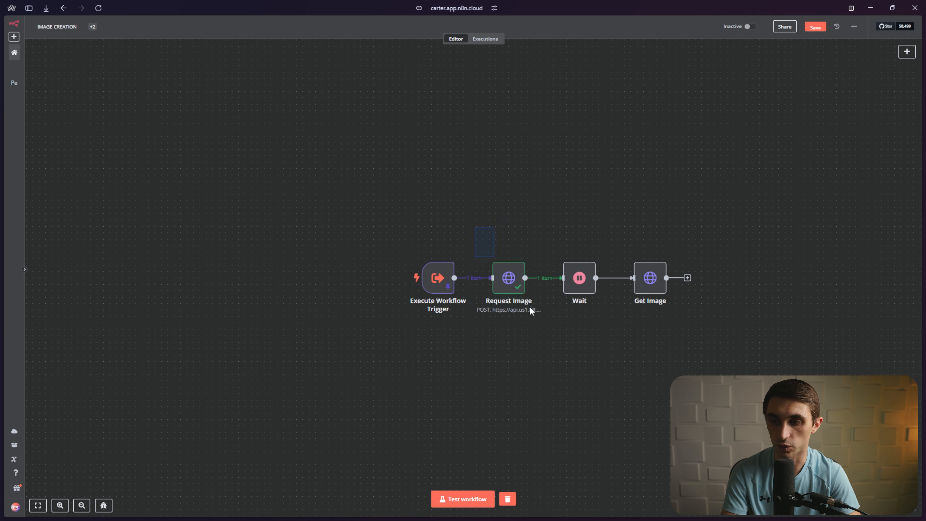
Step: Line up the Wait and Get Image nodes and copy Request Image's x-key API key
left_click_drag(552, 214, 614, 355)
left_click_drag(624, 216, 700, 373)
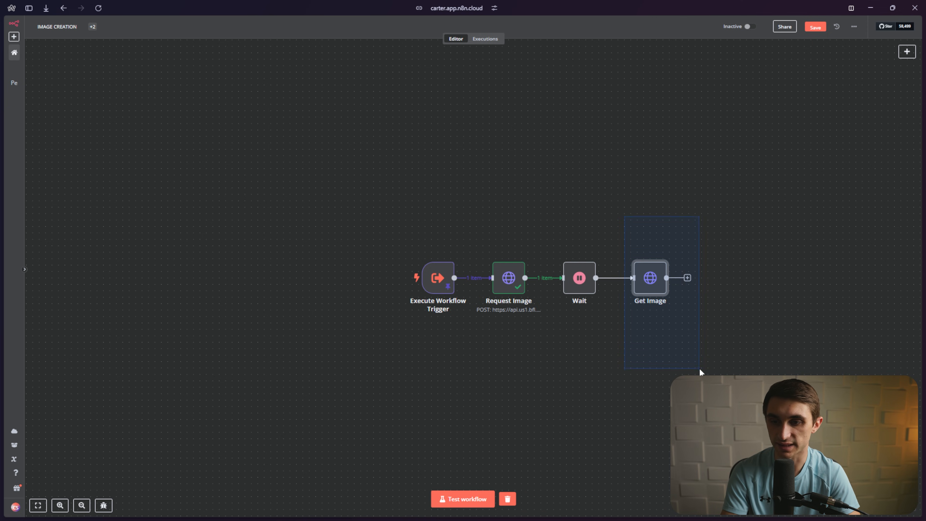
left_click_drag(644, 282, 610, 269)
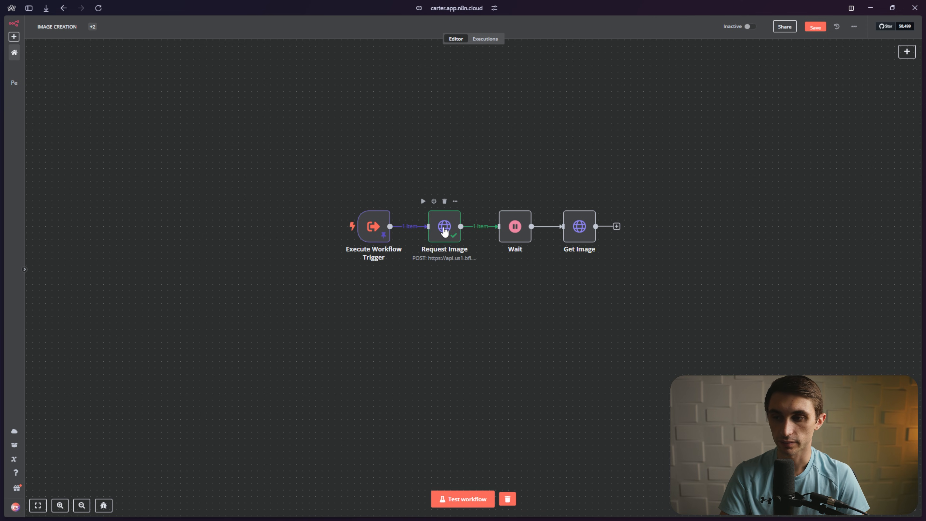
left_click(445, 227)
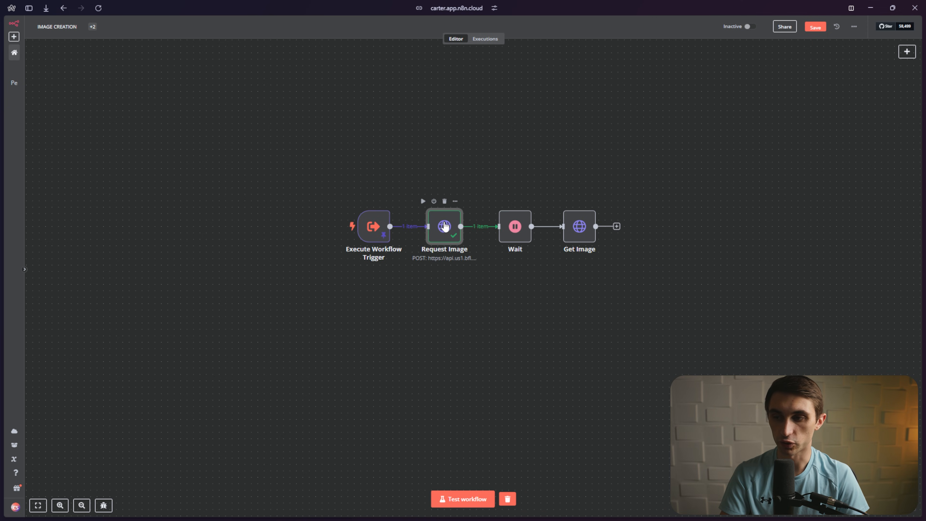
double_click(445, 226)
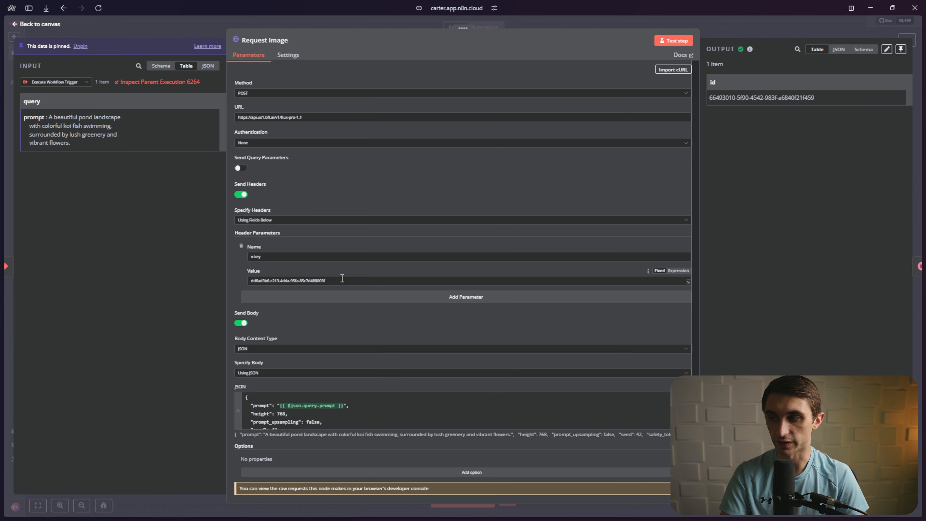
left_click_drag(342, 279, 241, 275)
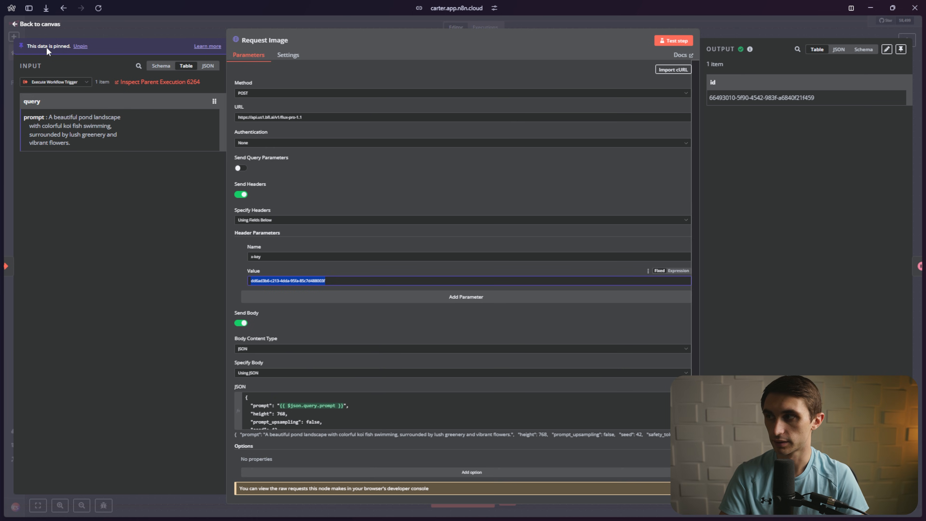
left_click(40, 24)
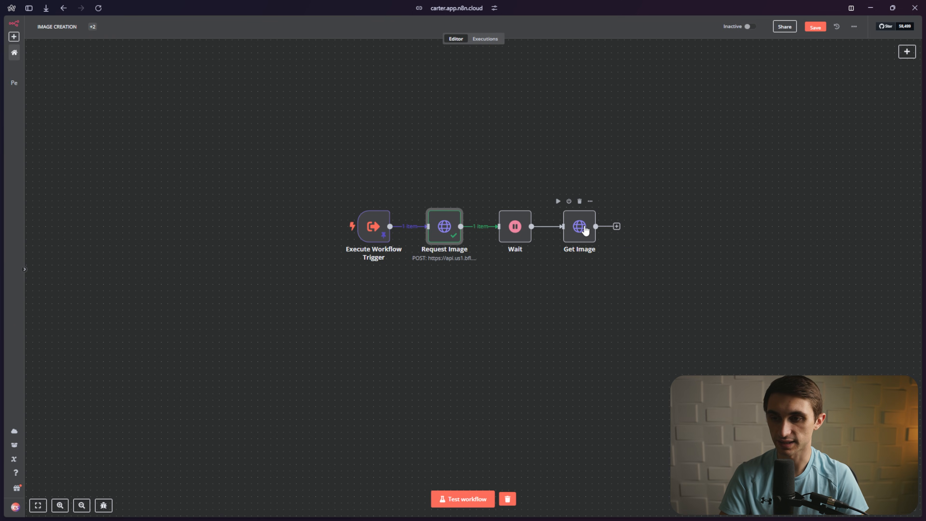
double_click(580, 226)
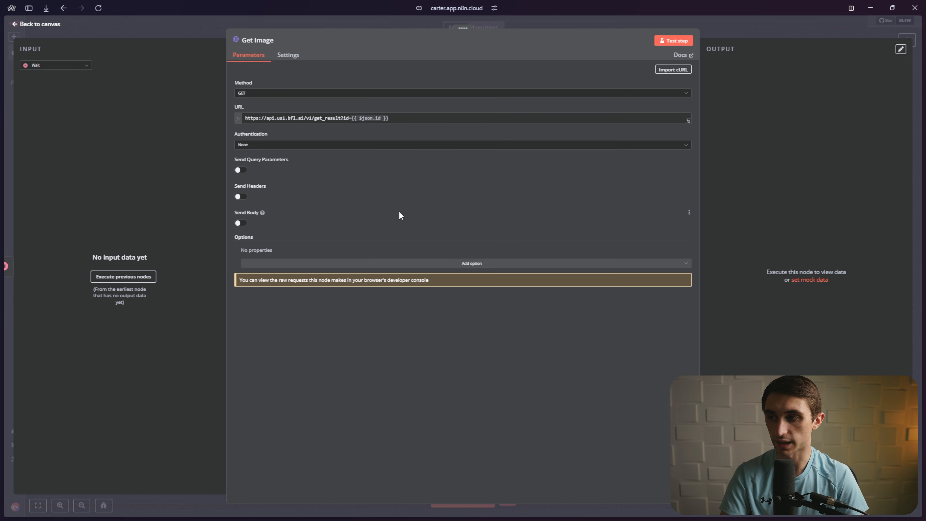
Step: Give Get Image an x-key header holding the pasted API key
left_click(241, 197)
left_click(282, 262)
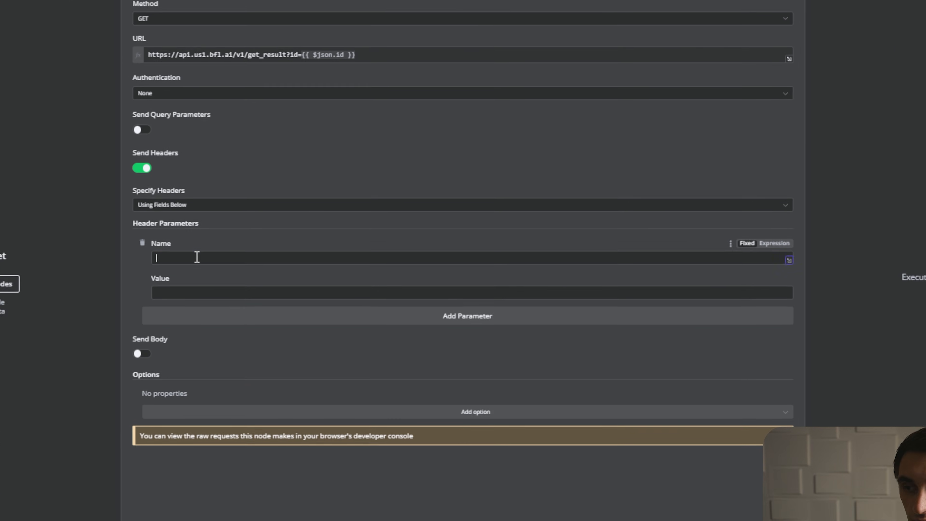
type("x-key")
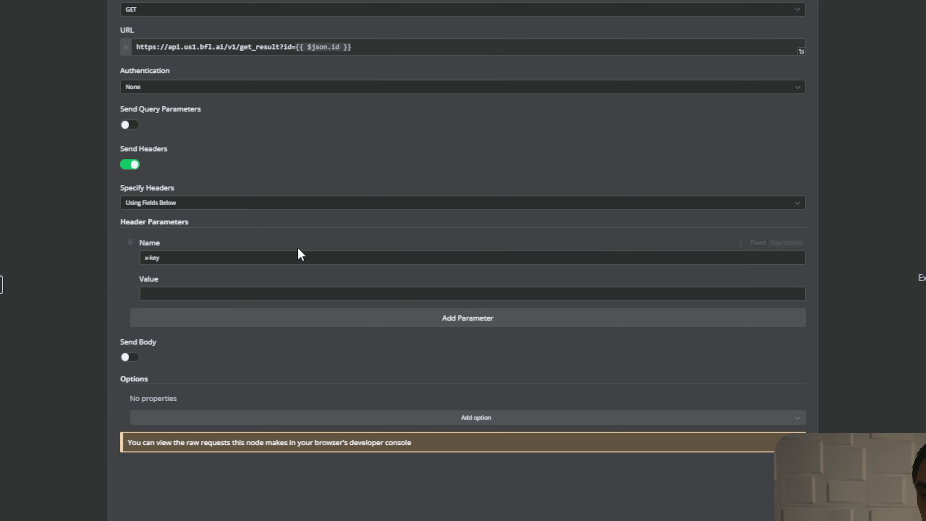
left_click(268, 291)
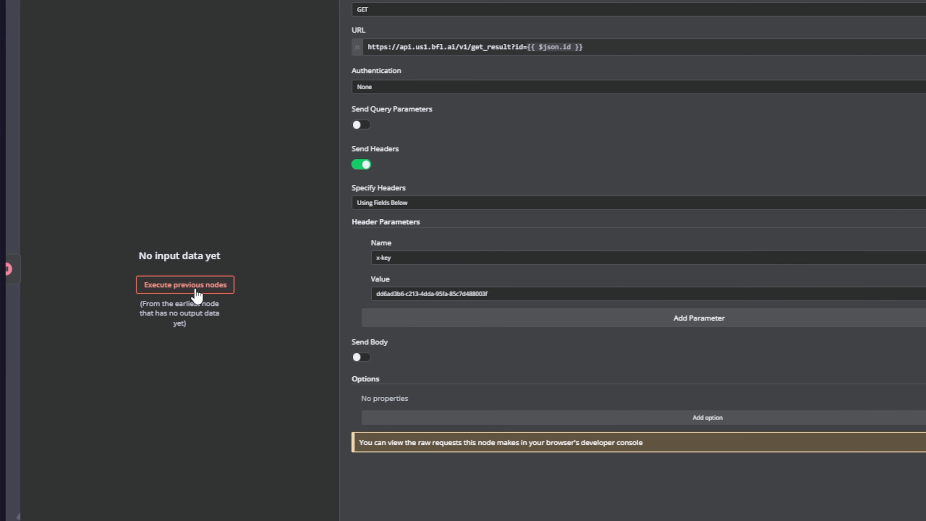
Step: Run the earlier nodes and then execute the Get Image step
left_click(194, 289)
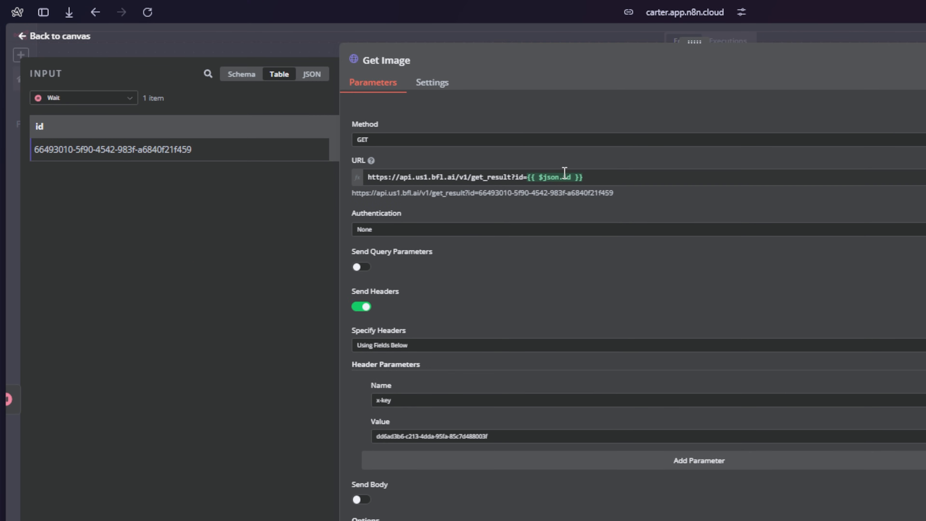
left_click_drag(353, 193, 650, 190)
left_click(660, 194)
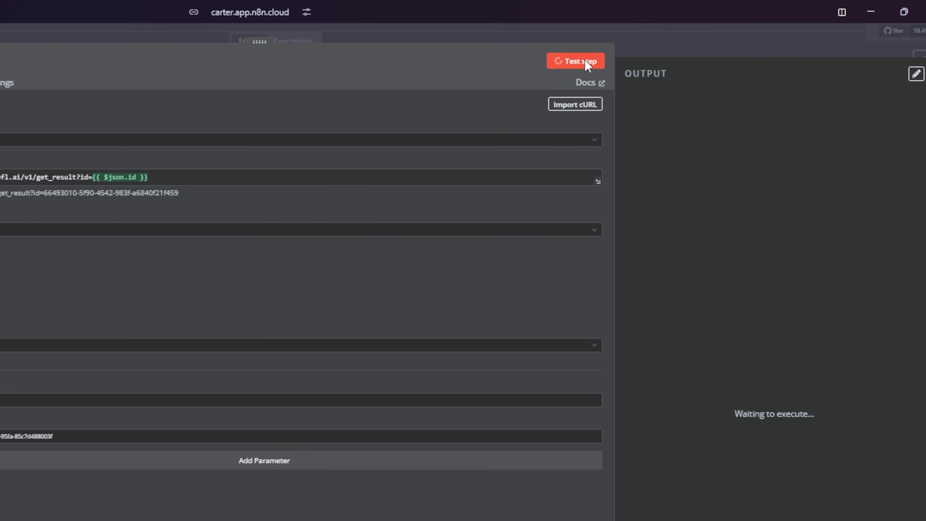
left_click(557, 61)
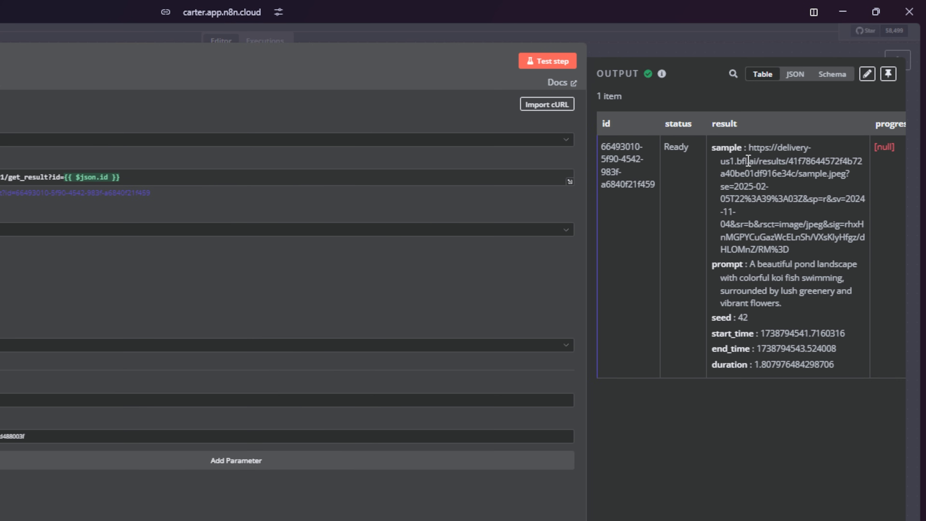
Step: Open the returned sample URL in a new tab to view the koi pond image
left_click_drag(750, 148, 800, 251)
key("ctrl+c")
key("ctrl+t")
key("ctrl+v")
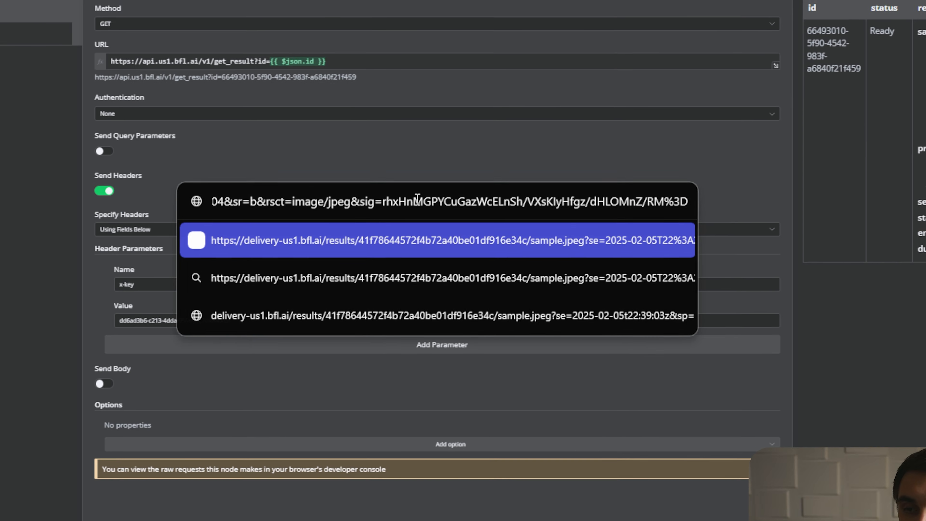
key("Return")
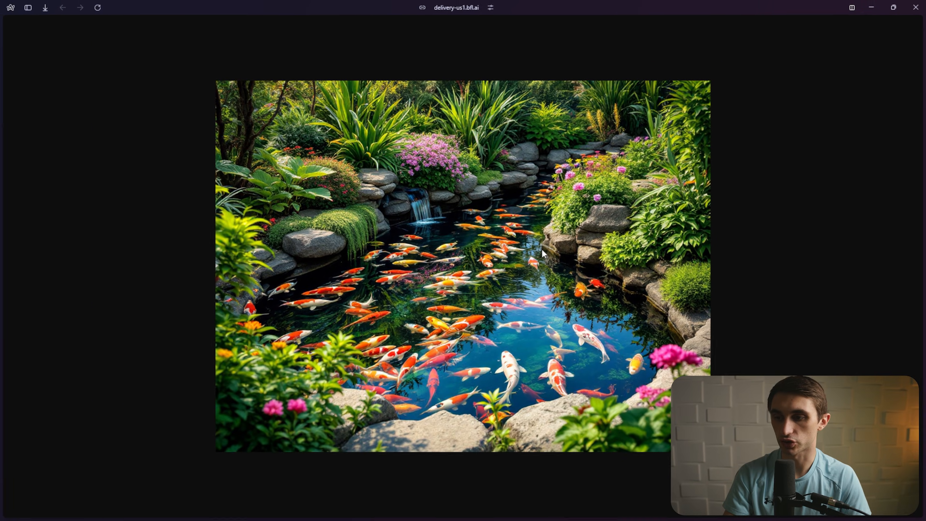
key("ctrl+w")
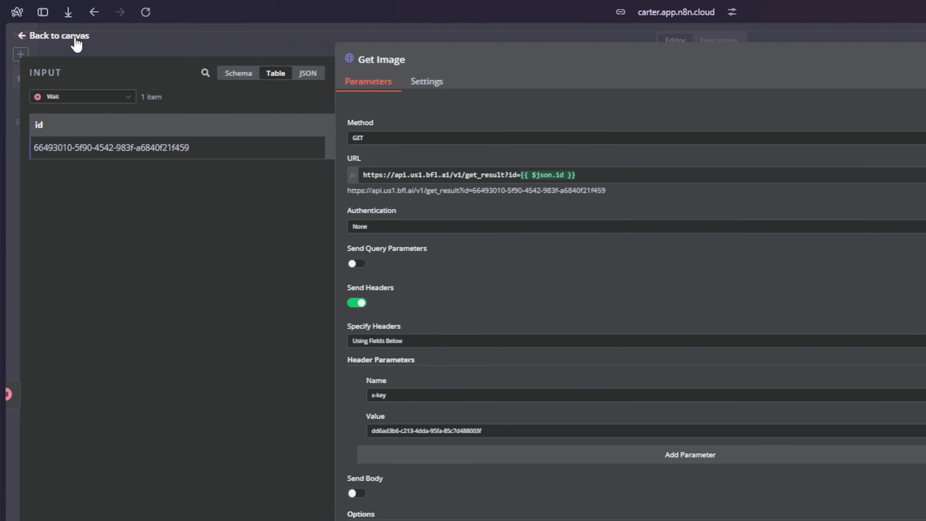
left_click(75, 43)
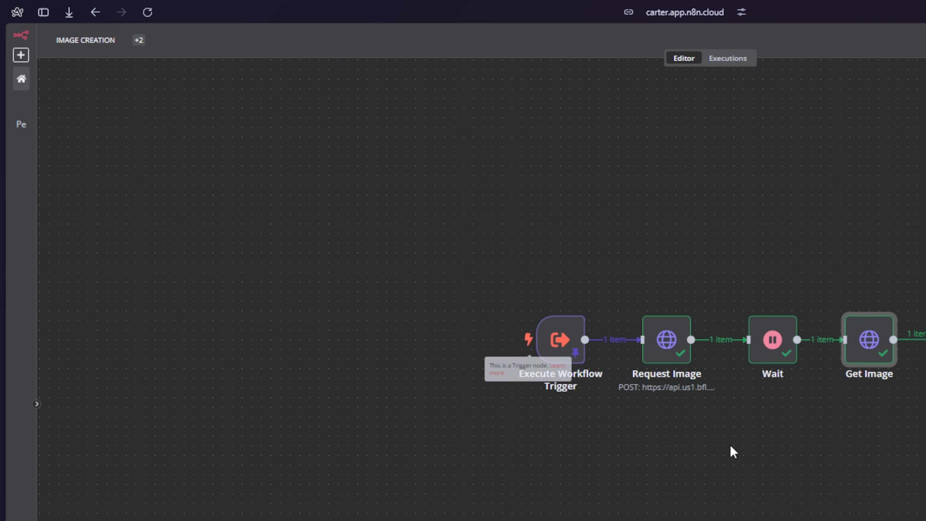
Step: Add an HTTP Request node after the Get Image node
key("Tab")
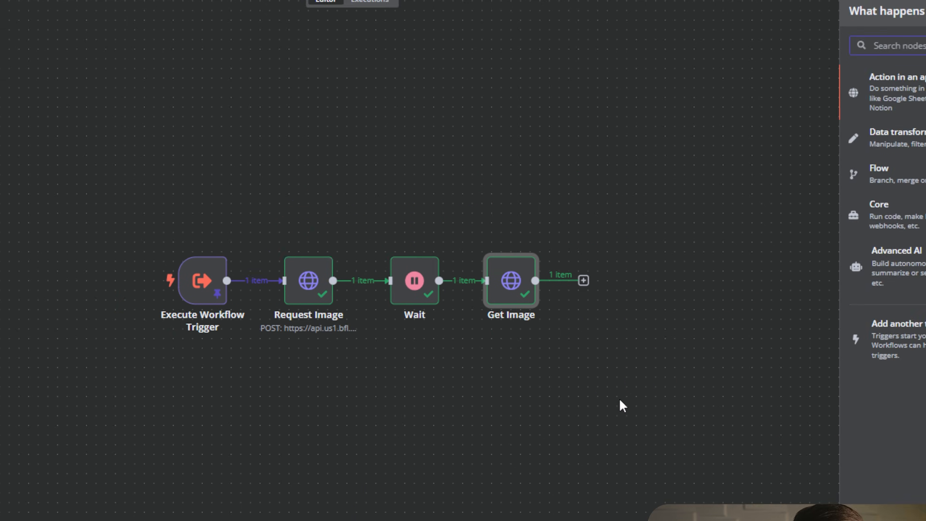
type("htttp")
key("BackSpace")
key("BackSpace")
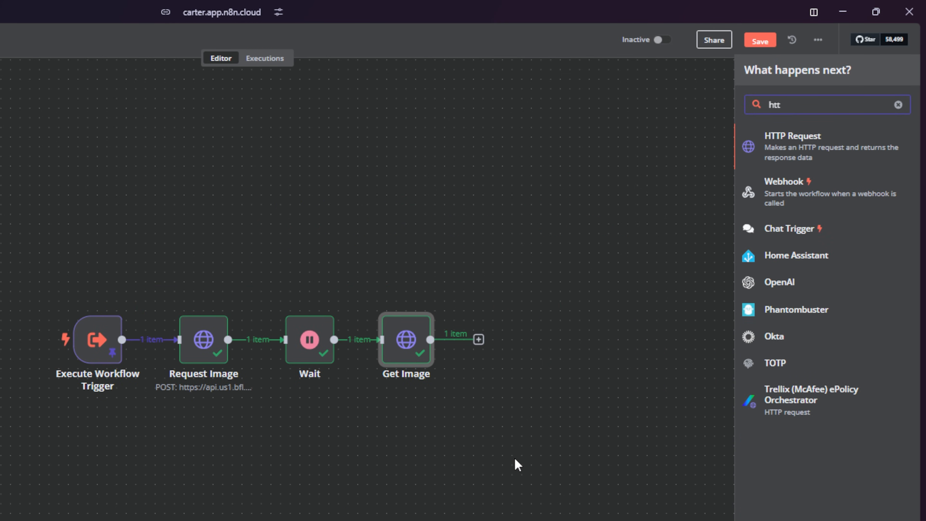
type("p")
mouse_move(408, 358)
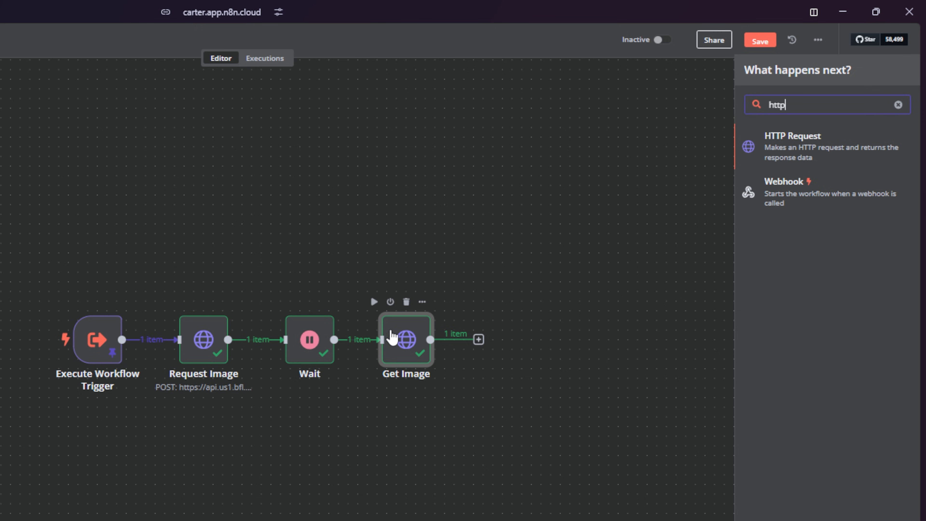
left_click(767, 148)
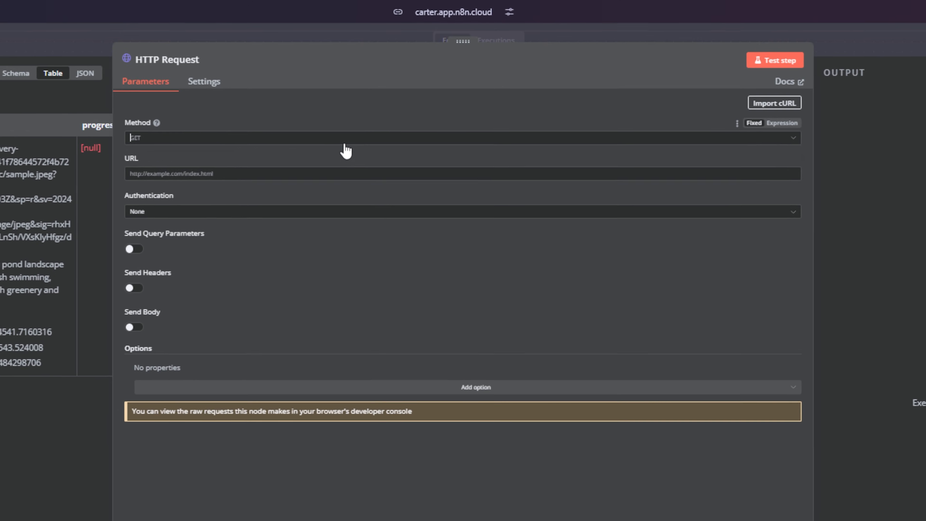
left_click(345, 150)
left_click(238, 248)
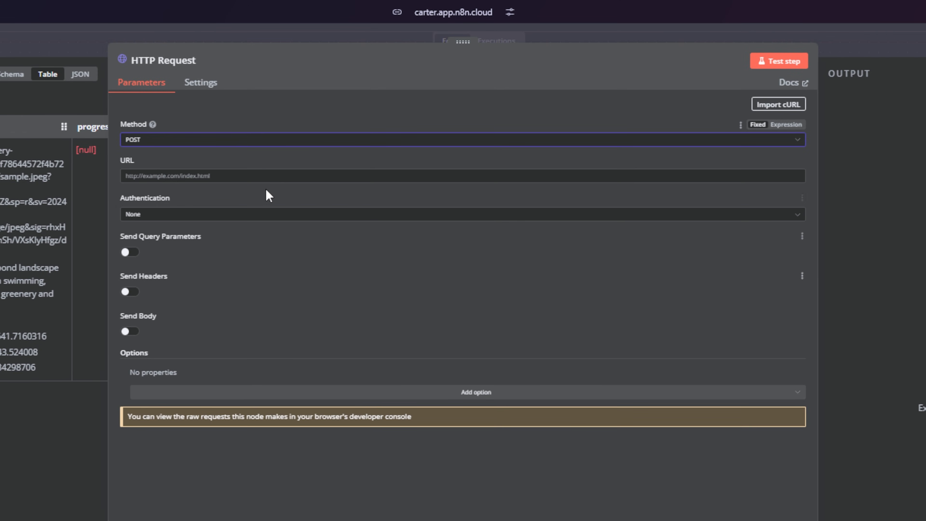
left_click(297, 172)
key("ctrl+v")
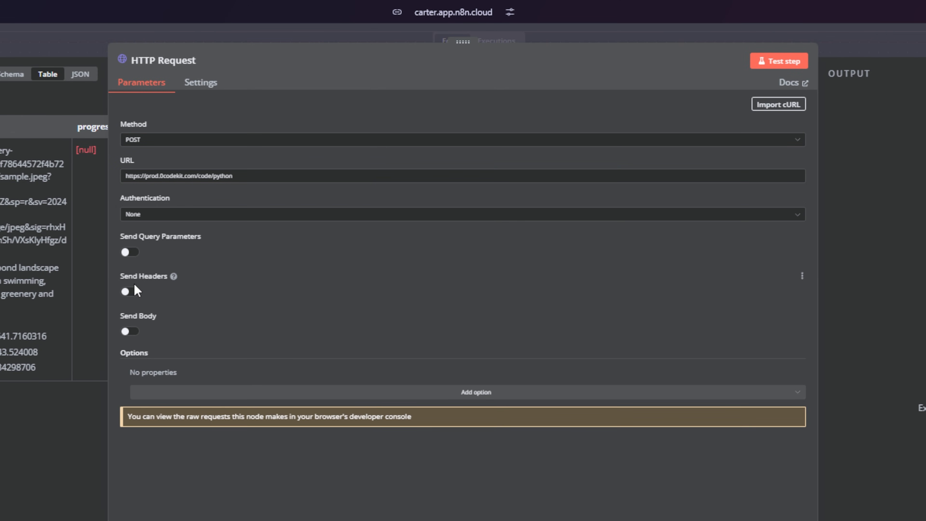
left_click(132, 291)
left_click(202, 386)
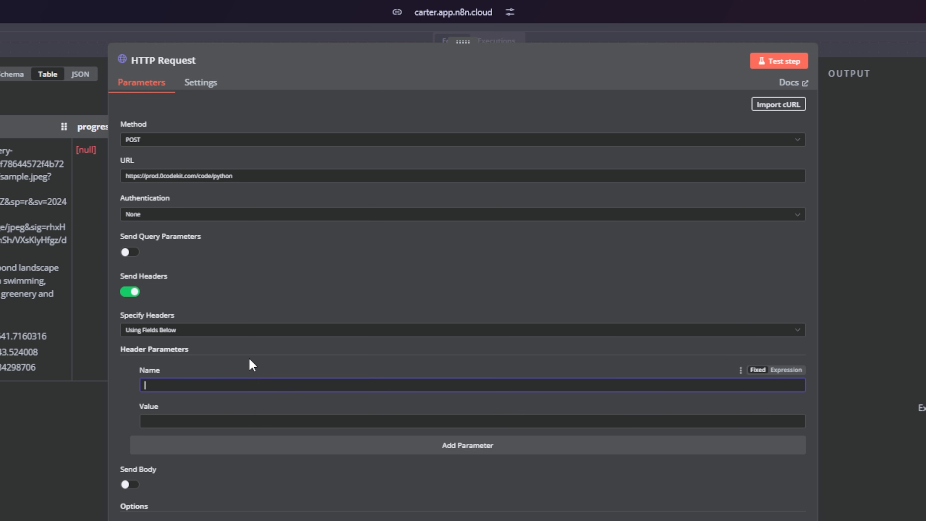
type("auth")
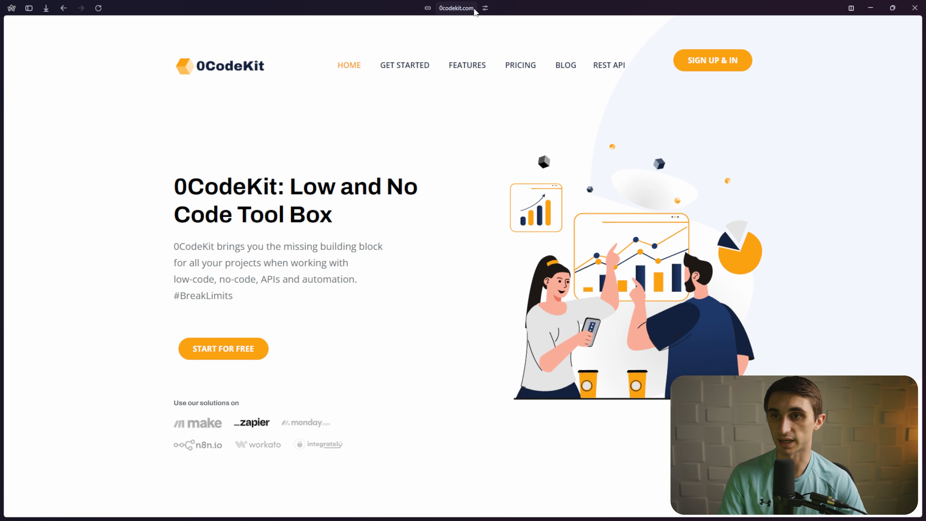
Step: Open the 0CodeKit account page for the API key, then return to n8n's header Value field
left_click(712, 61)
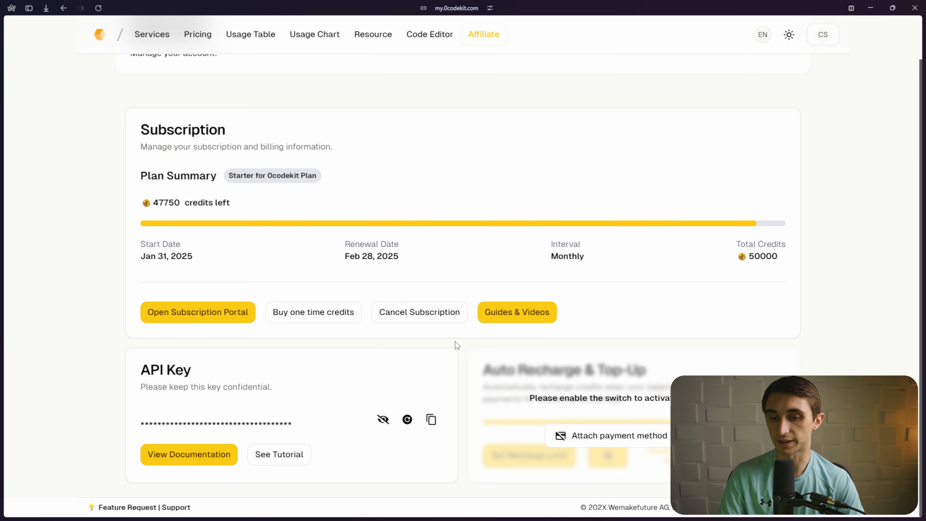
key("ctrl+Tab")
left_click(328, 283)
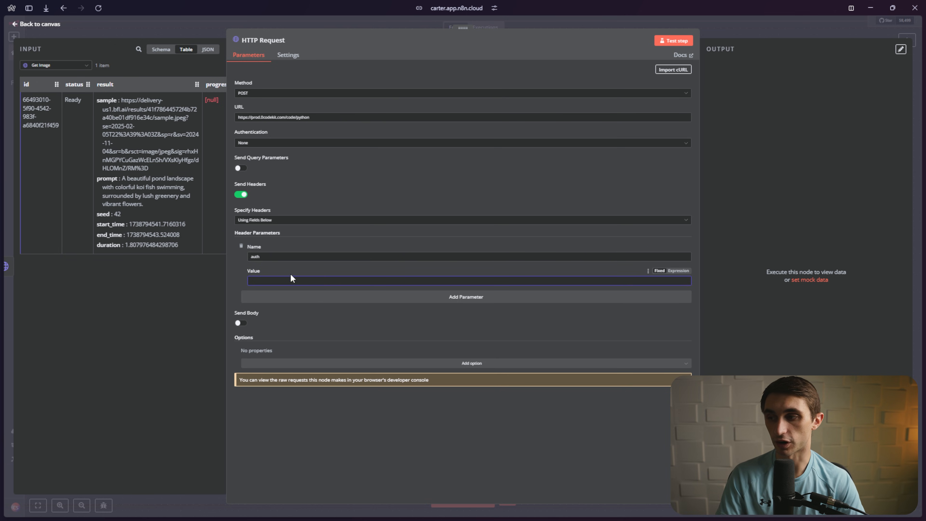
Step: Use the 0CodeKit API key as the auth header value and add a pasted JSON body of Python code
key("ctrl+v")
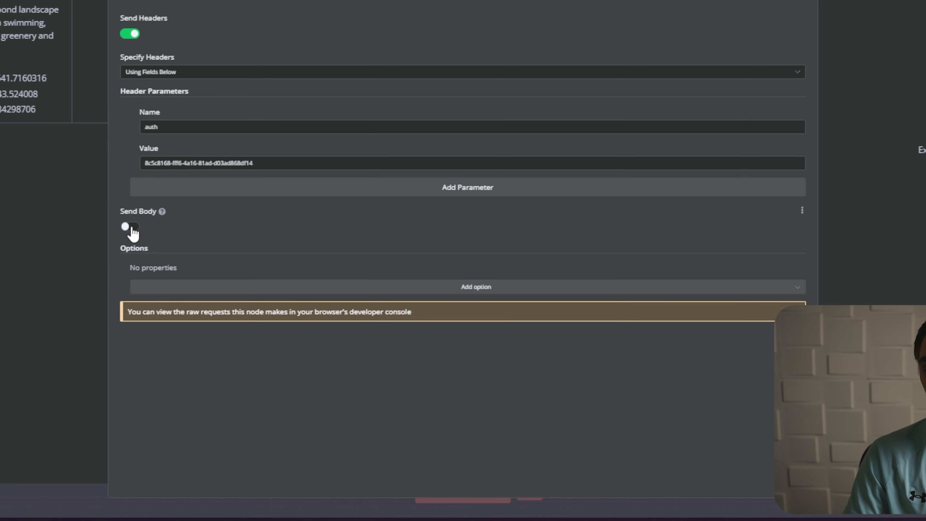
left_click(139, 235)
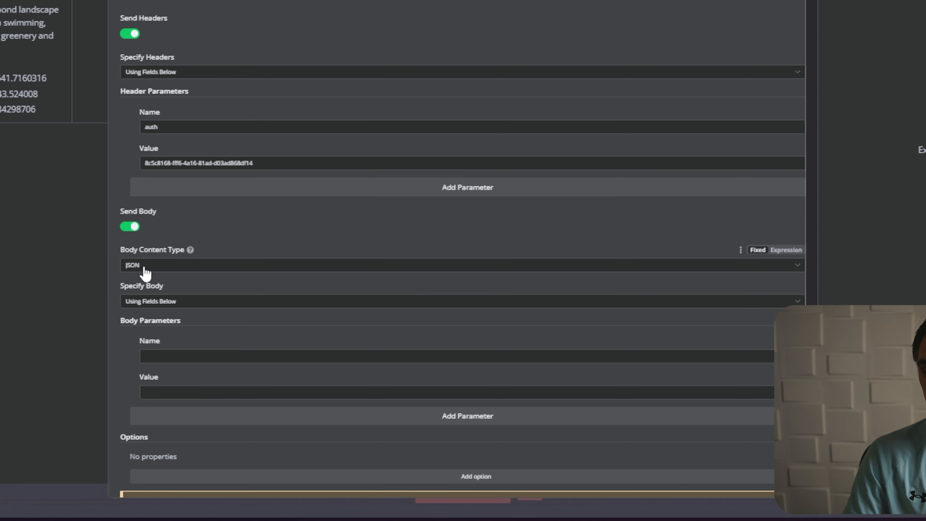
left_click(201, 302)
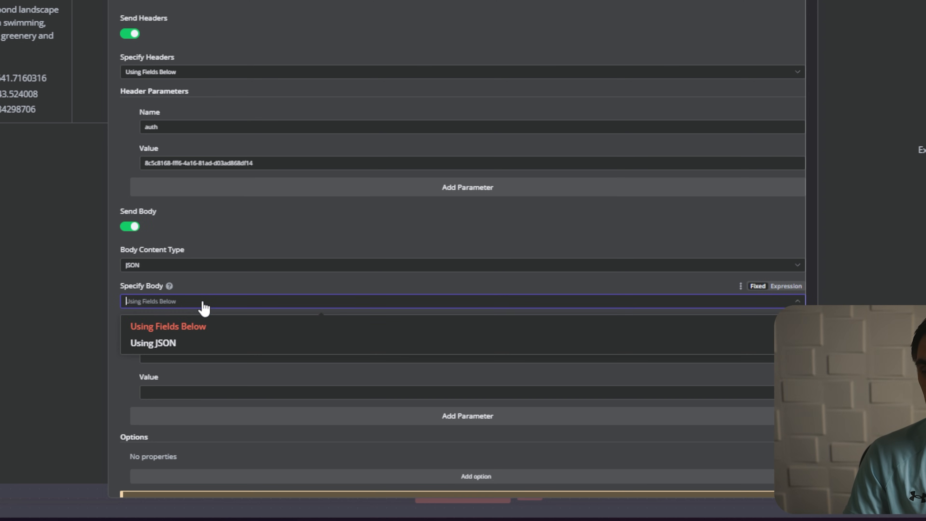
left_click(200, 344)
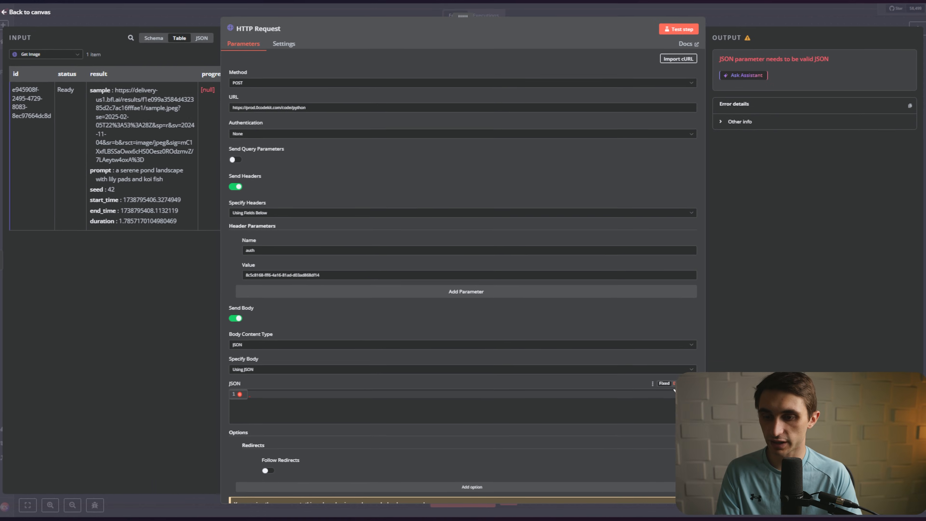
left_click(358, 393)
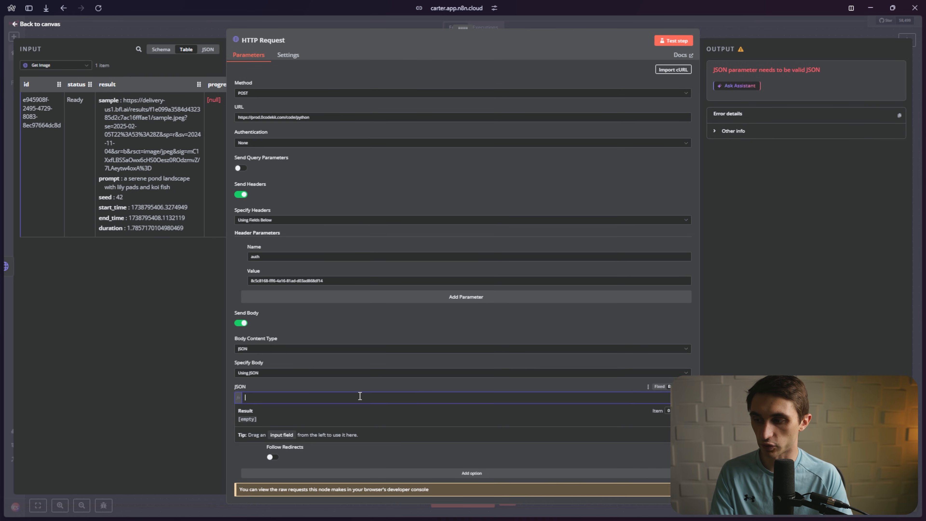
key("ctrl+v")
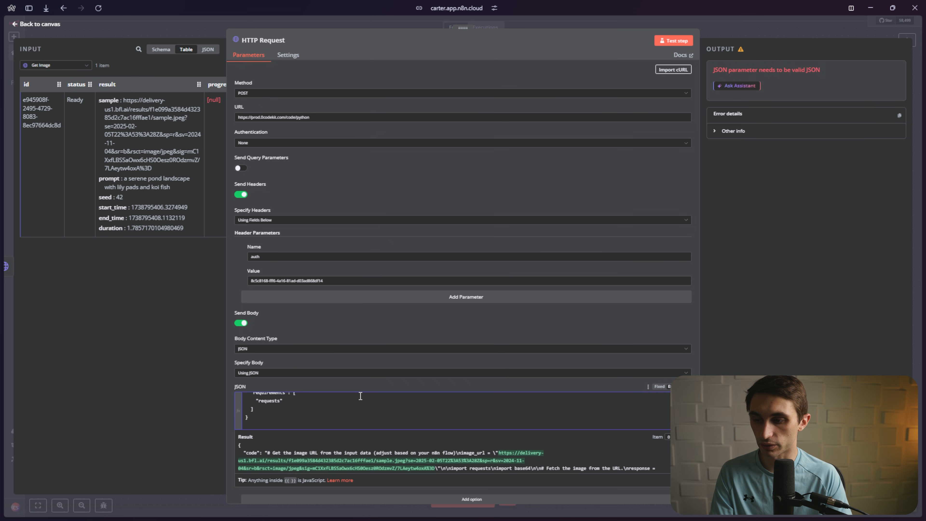
left_click(687, 426)
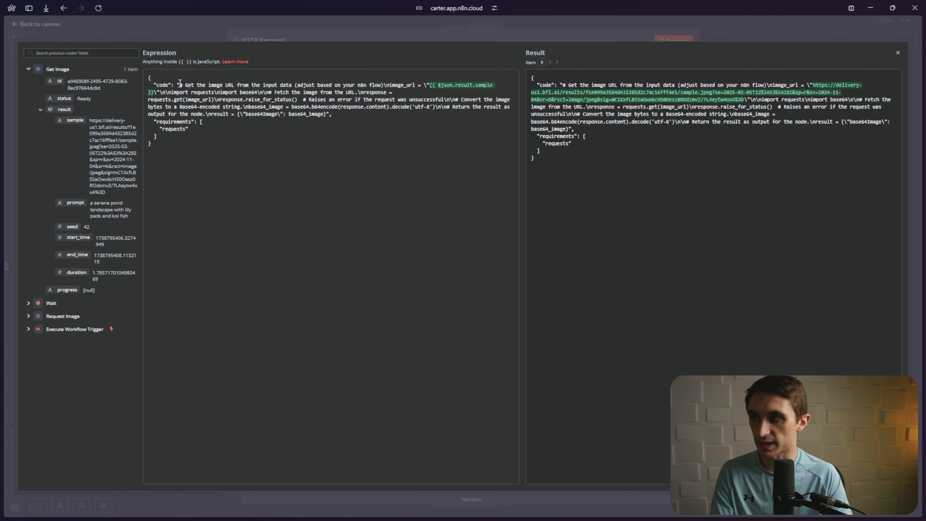
Step: Review the Python code string, its {{ $json.result.sample }} image URL and the requirements key, then close the editor
left_click_drag(181, 83, 328, 116)
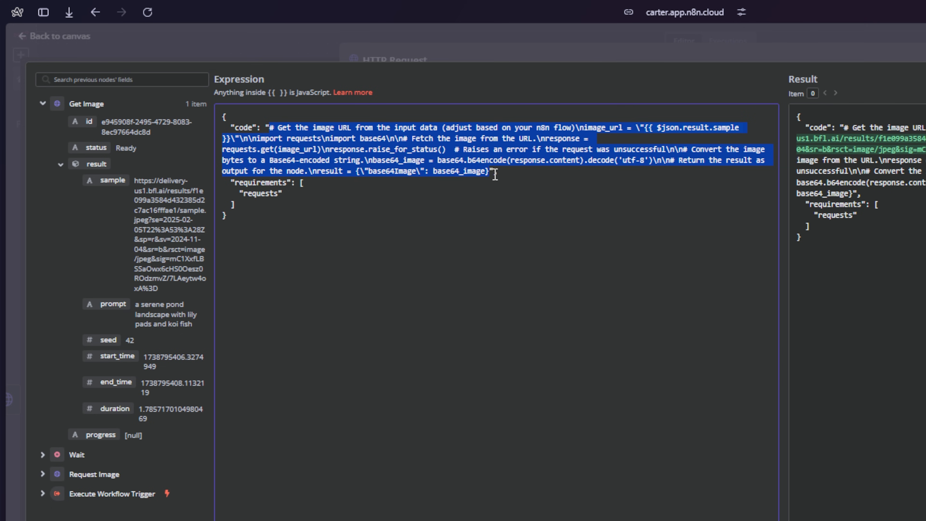
left_click_drag(644, 127, 234, 138)
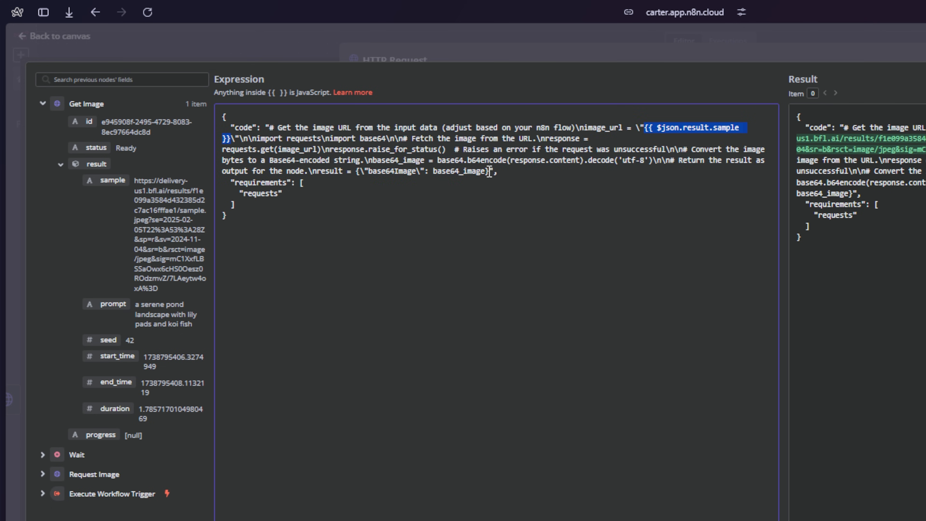
left_click_drag(489, 171, 272, 127)
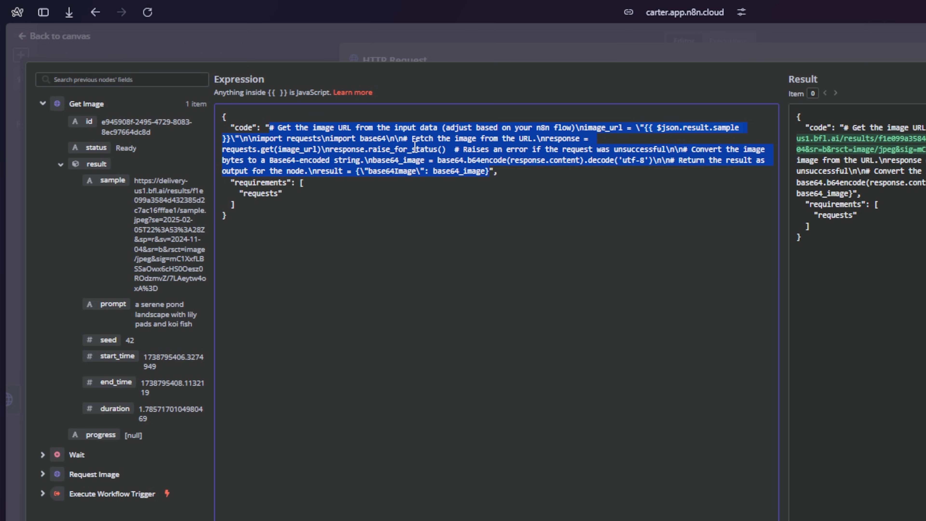
mouse_move(235, 185)
left_mouse_down()
mouse_move(284, 185)
mouse_move(281, 195)
mouse_move(242, 194)
left_mouse_up()
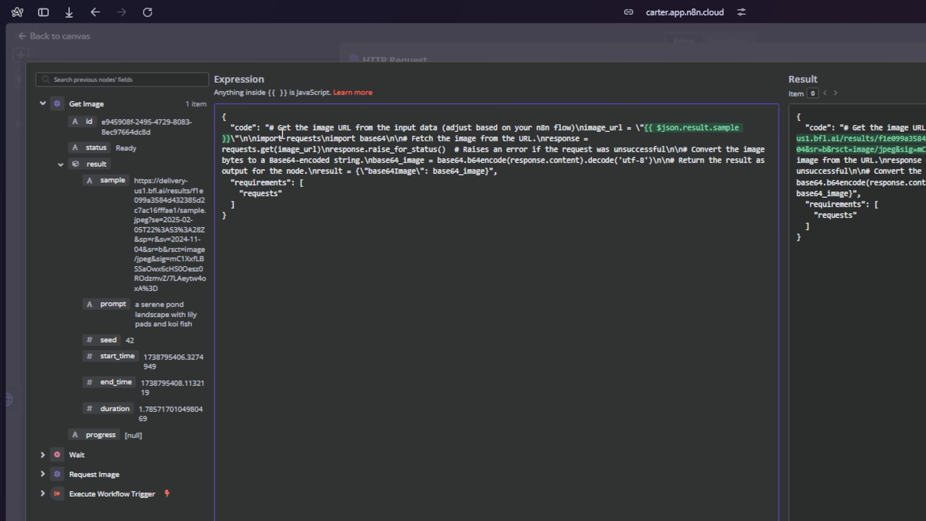
left_click_drag(269, 127, 493, 170)
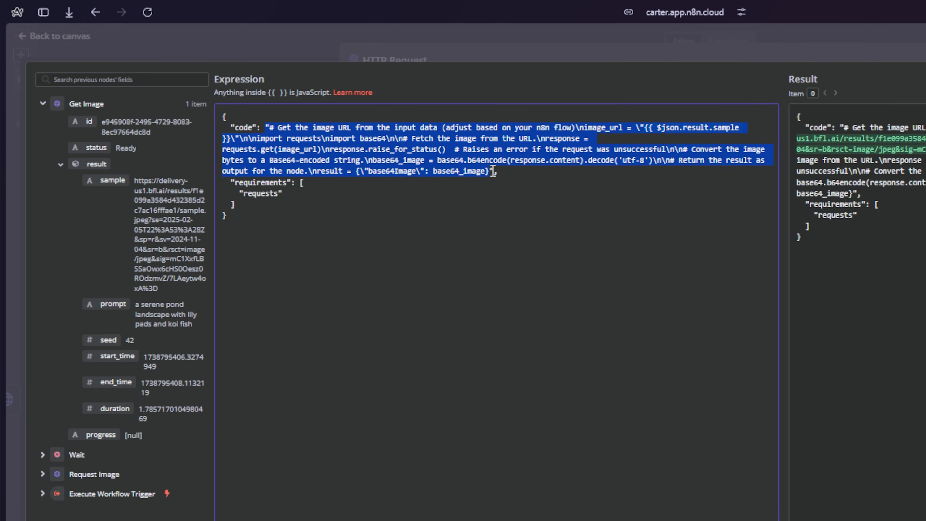
left_click(516, 176)
Step: Test the request to return a base64Image, add the Follow Redirects option, and go back to the canvas
key("Escape")
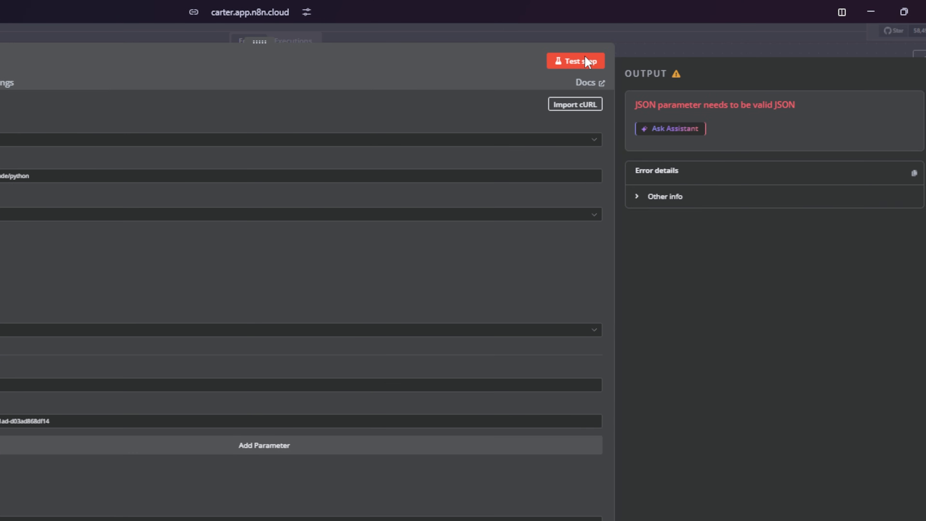
left_click(585, 62)
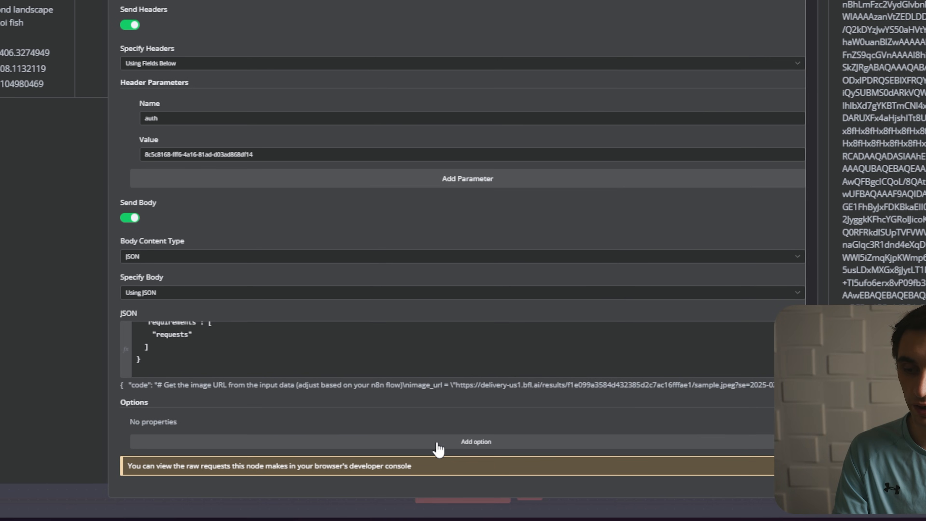
left_click(439, 450)
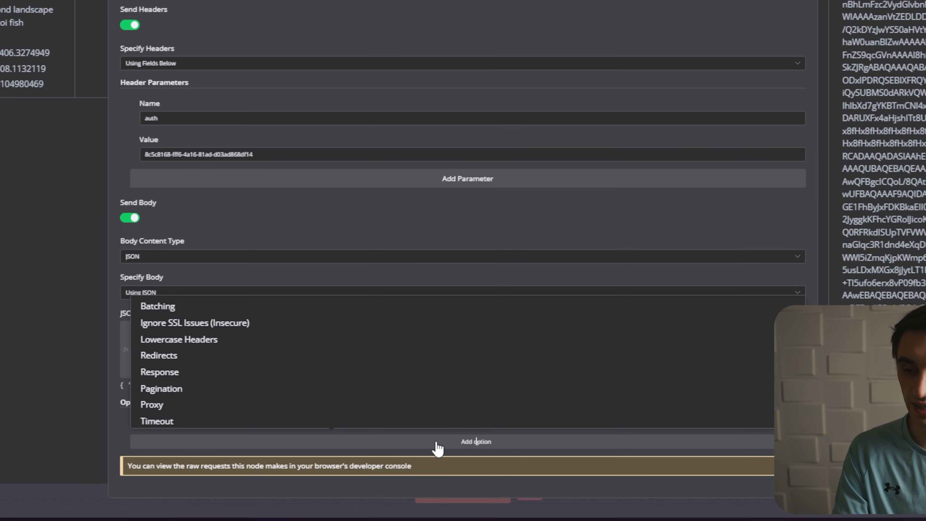
left_click(193, 356)
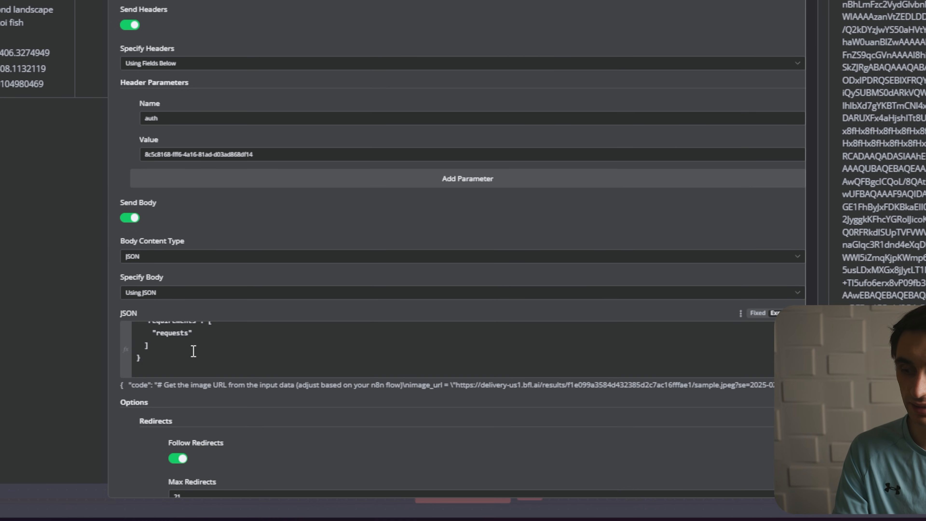
scroll(193, 445, "down", 2)
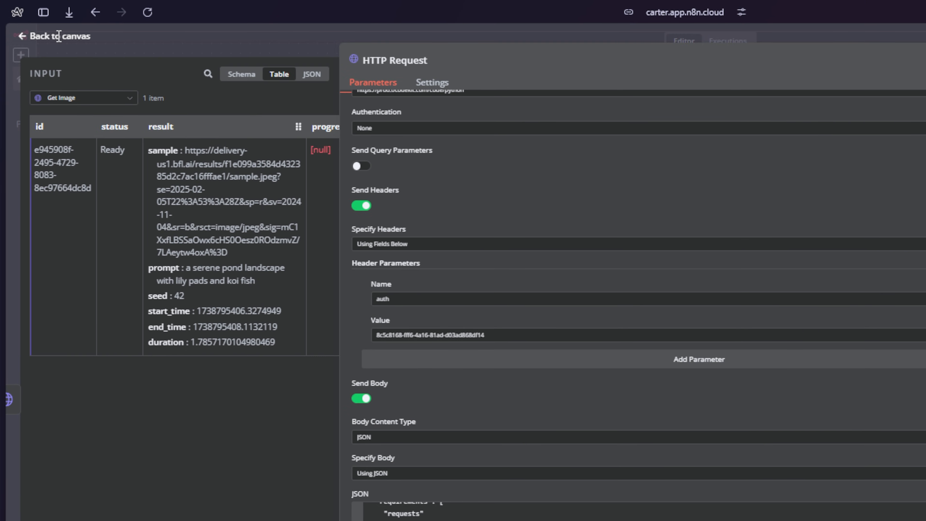
left_click(53, 37)
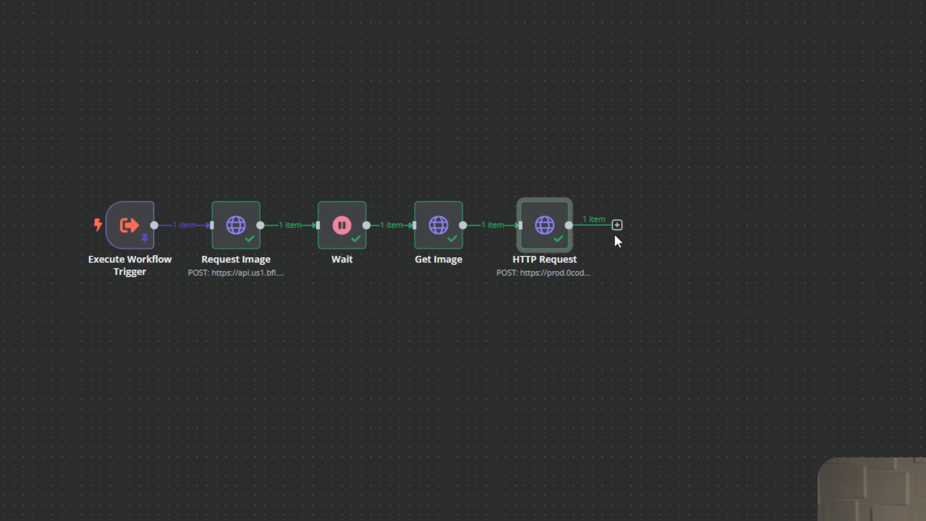
Step: Add a Convert to File node using the Move base64 string to file action
key("Tab")
type("convert")
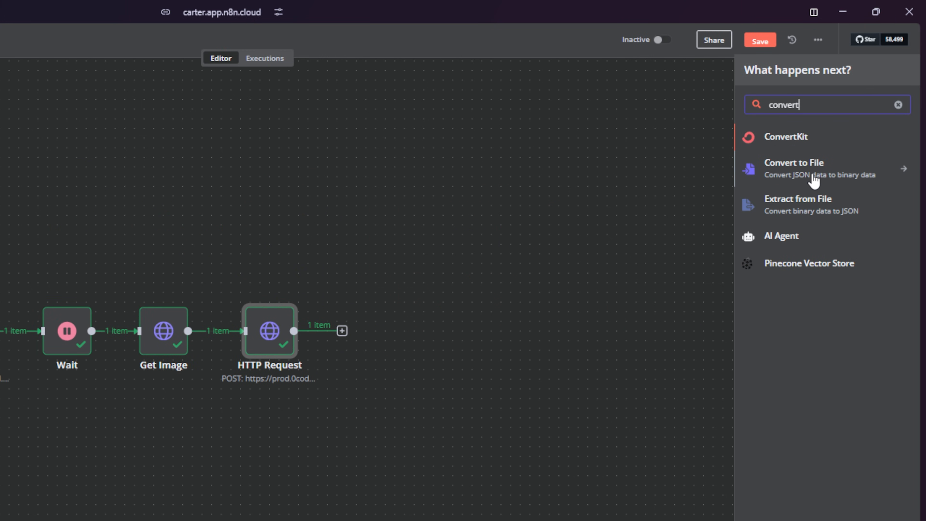
left_click(814, 180)
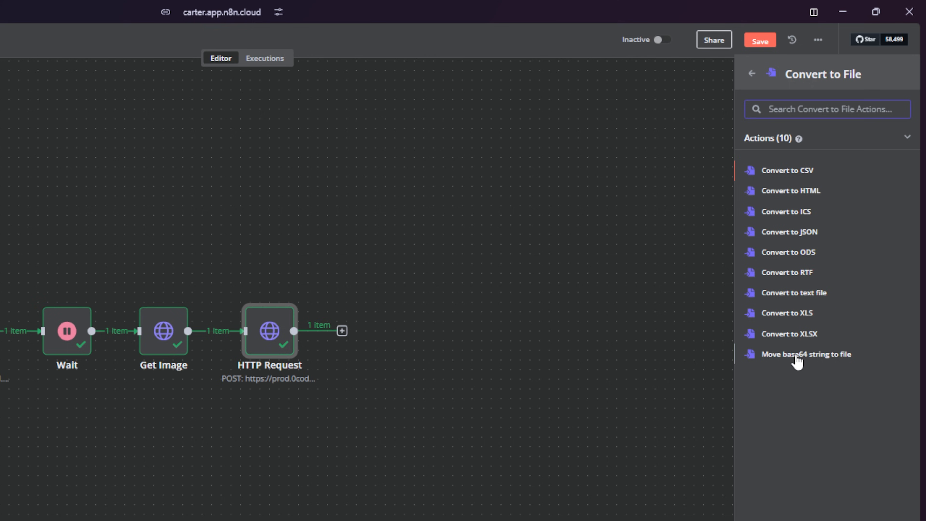
left_click(796, 357)
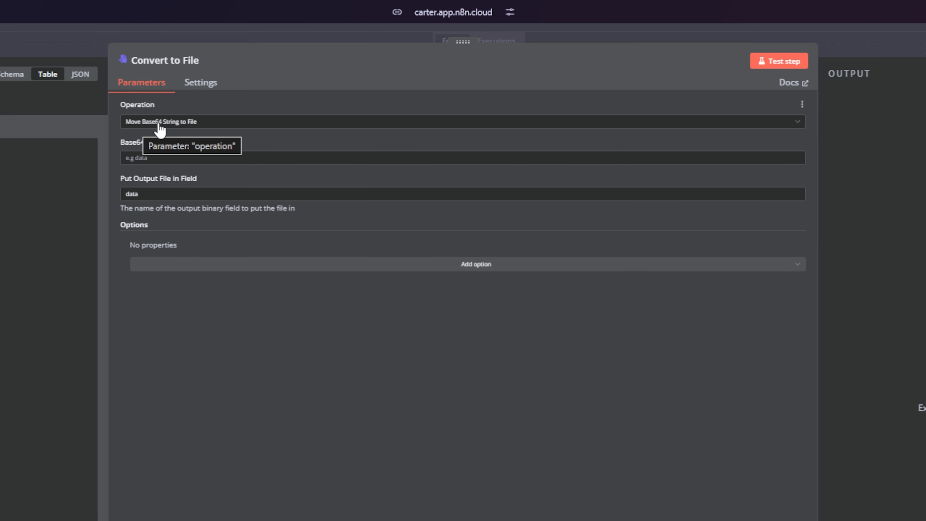
Step: Set the input field to result.base64Image with output field data, test it, and return to the canvas
left_click(267, 159)
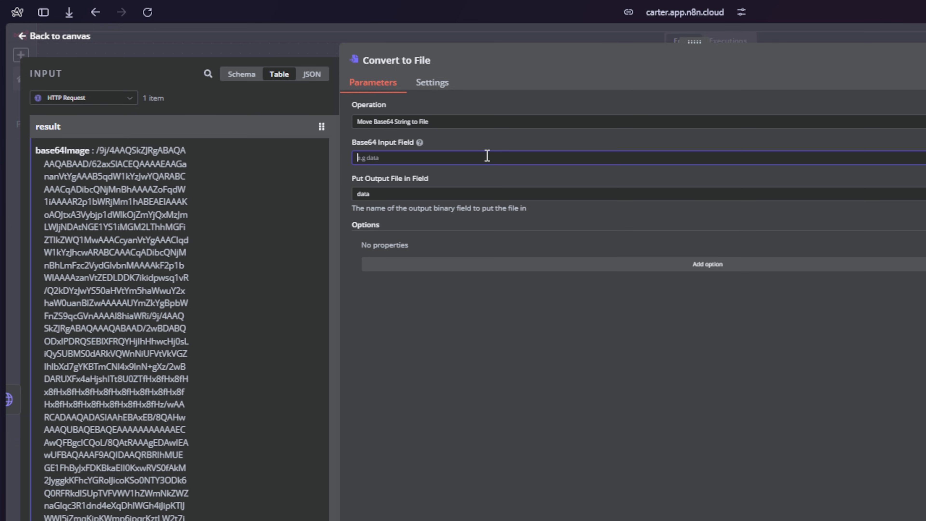
type("result.base64Image")
double_click(403, 197)
left_click(525, 183)
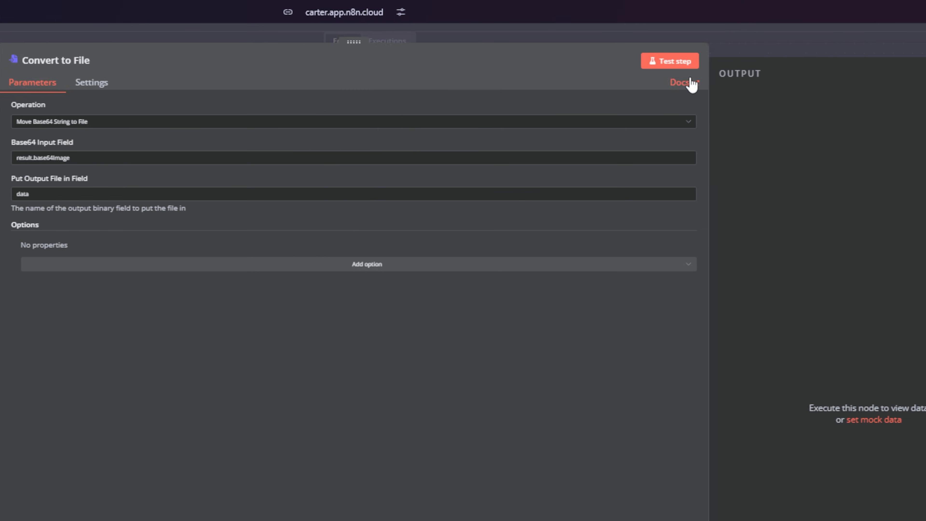
left_click(670, 61)
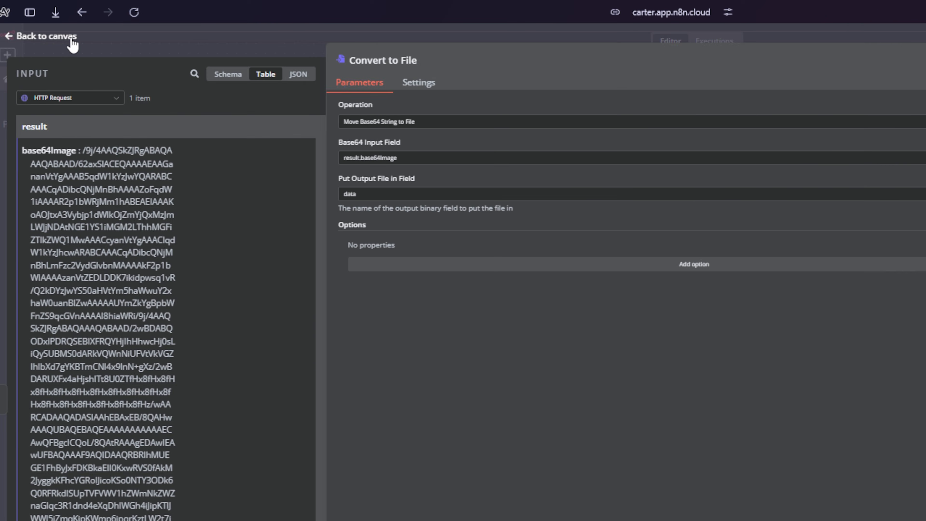
left_click(72, 41)
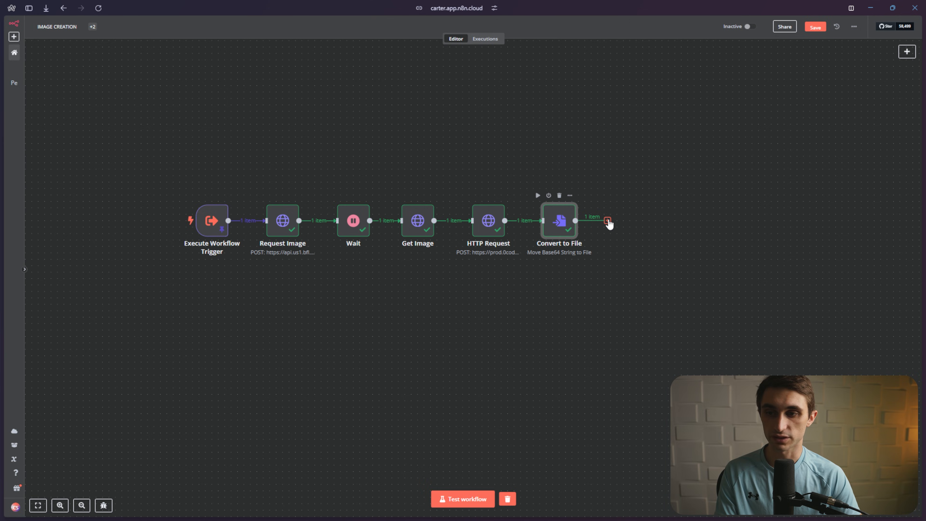
Step: Add an HTTP Request node that POSTs to the site's wp-json/wp/v2/media endpoint
left_click(608, 221)
type("http")
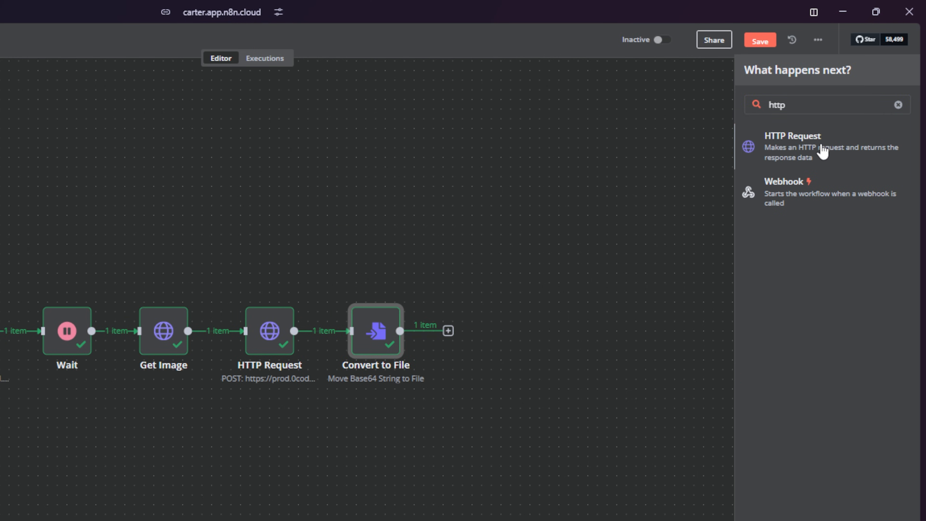
left_click(821, 148)
left_click(404, 140)
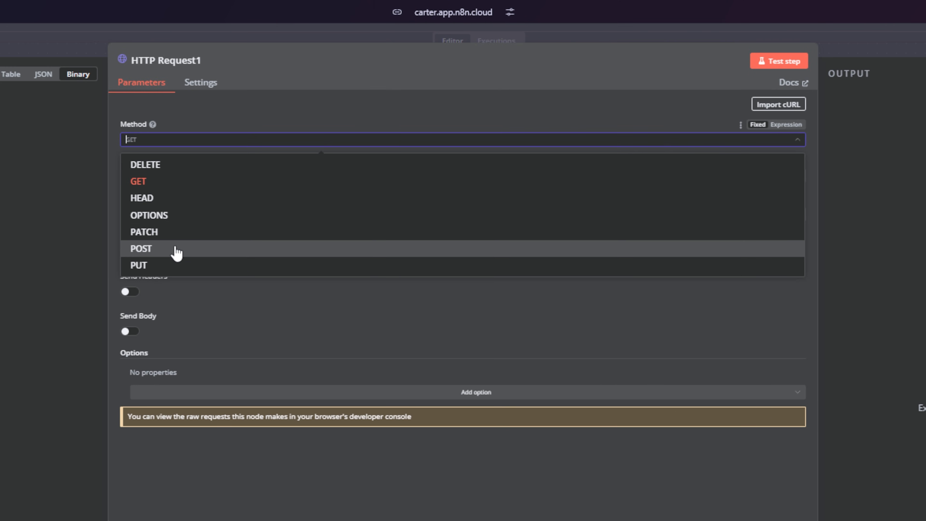
left_click(176, 252)
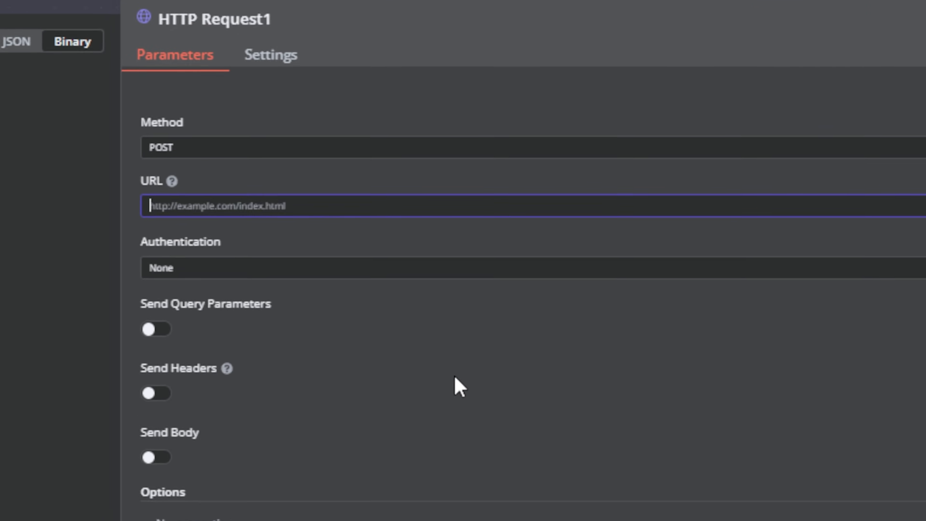
type("https://serenewatergardens.com/wp-json/wp/v2/media")
left_click_drag(334, 235, 140, 229)
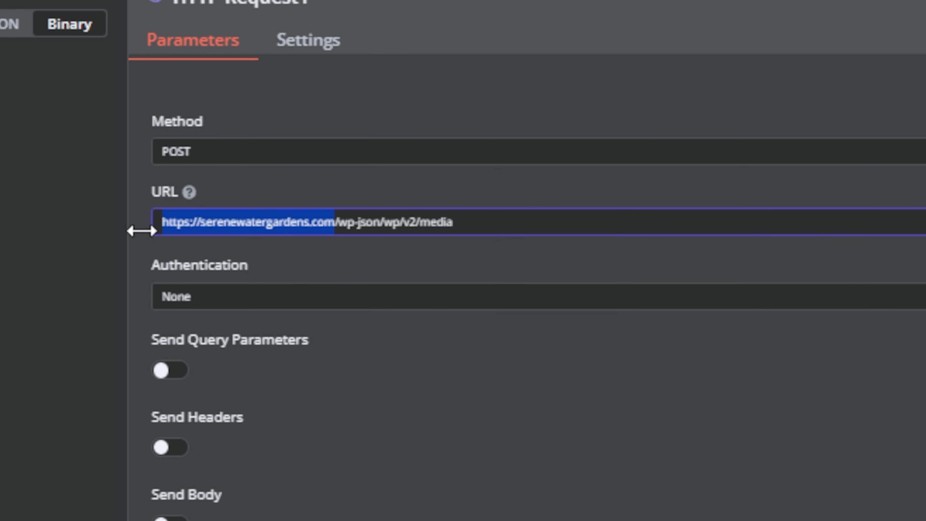
left_click(342, 223)
left_click_drag(342, 223, 406, 226)
left_click(389, 223)
left_click(414, 227)
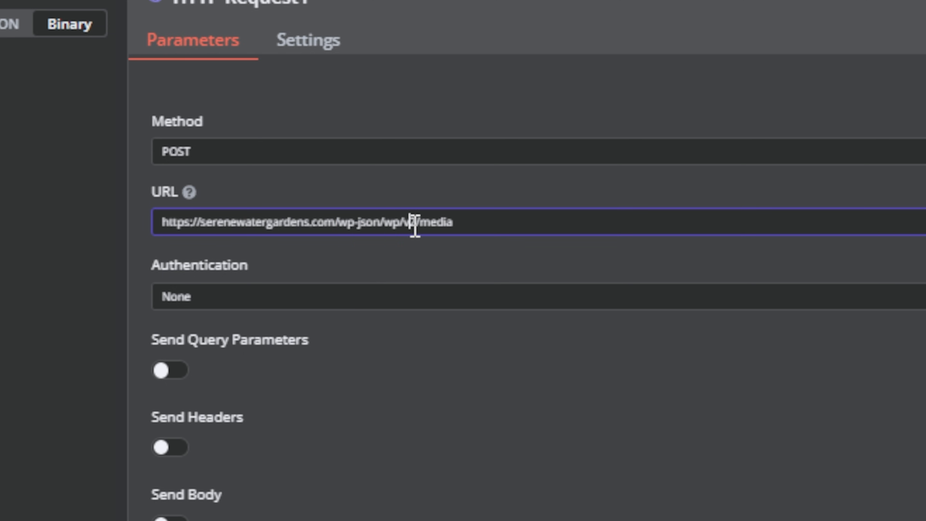
left_click(454, 229)
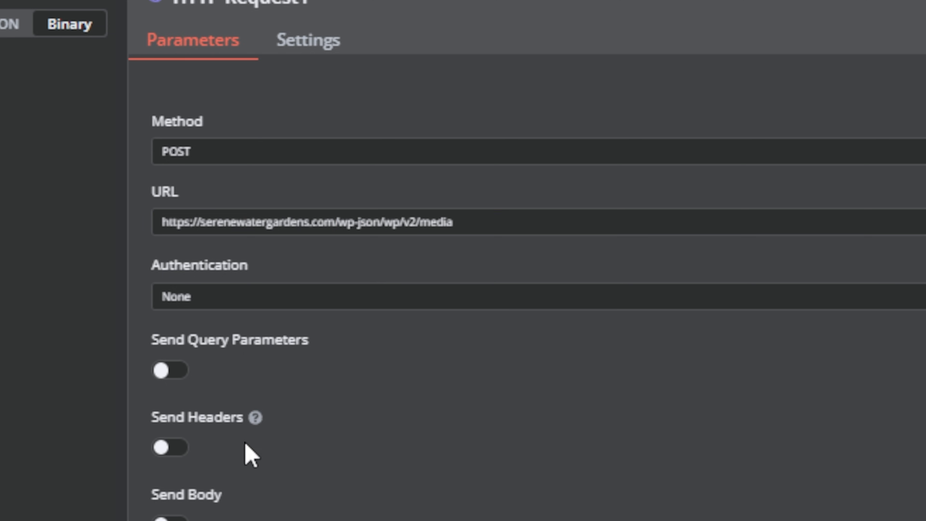
Step: Add an Authorization header whose value begins with Basic
left_click(178, 449)
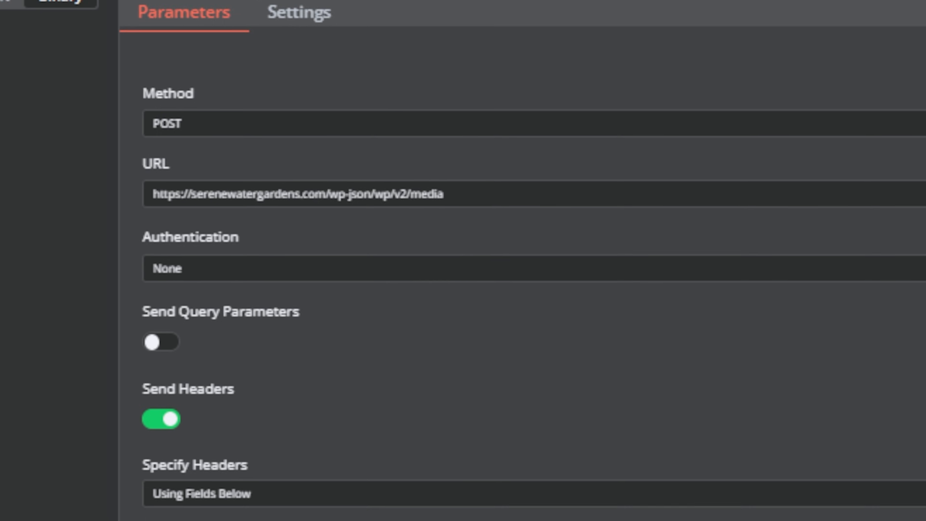
left_click(385, 430)
type("Auth")
type("orization")
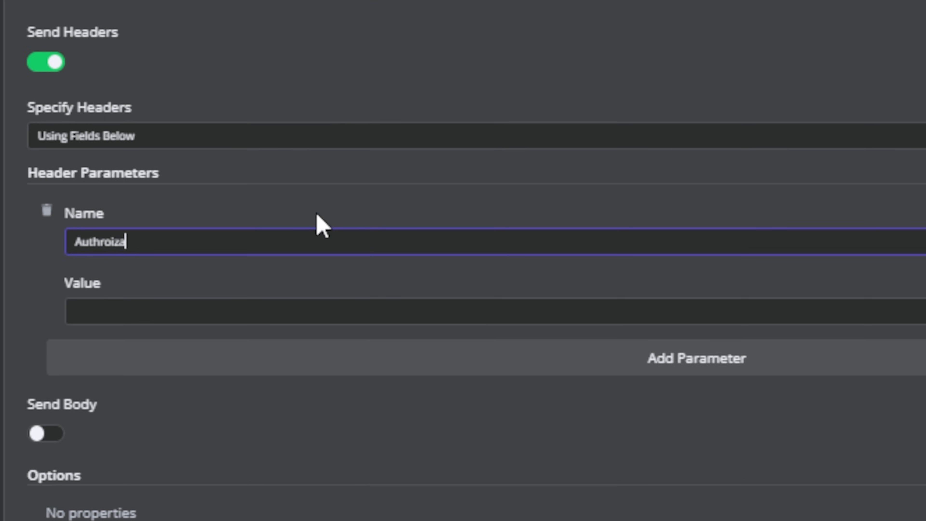
key("Tab")
type("Basic")
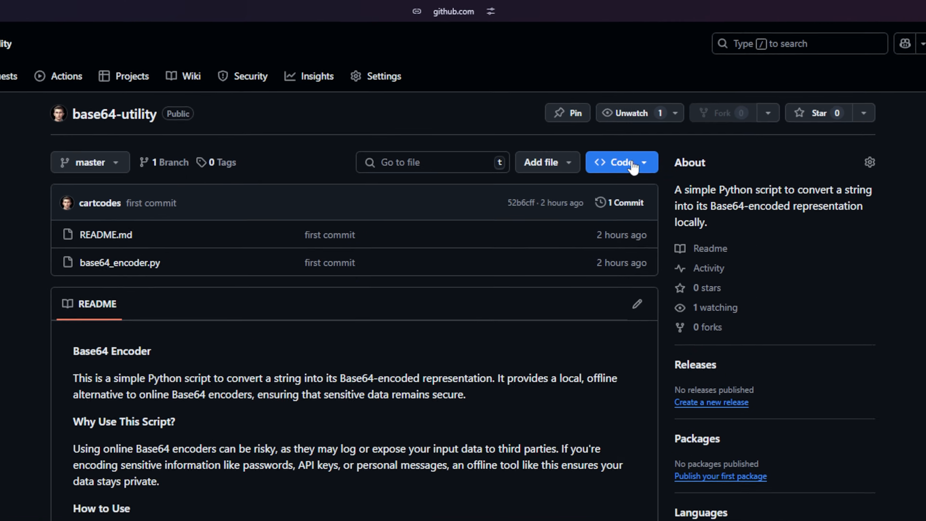
Step: Copy the base64-utility repository's HTTPS clone URL from the Code menu
left_click(583, 115)
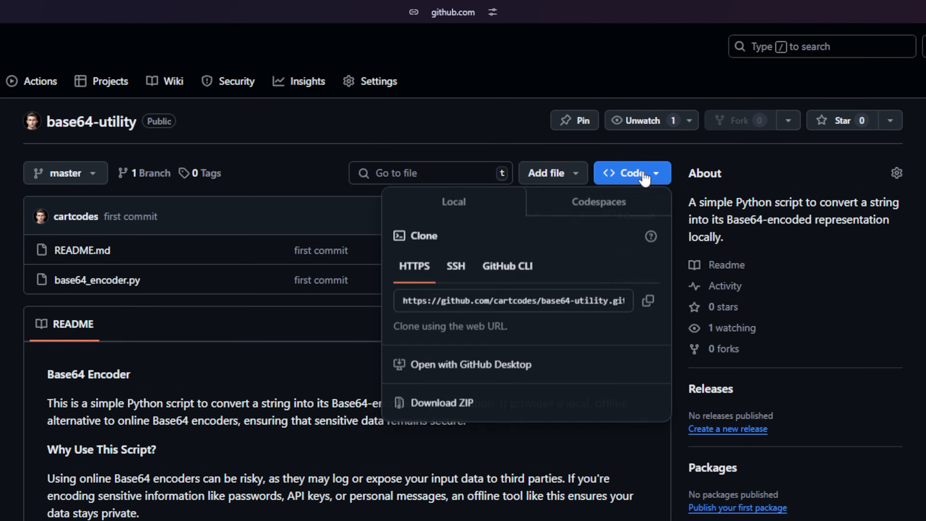
left_click(648, 306)
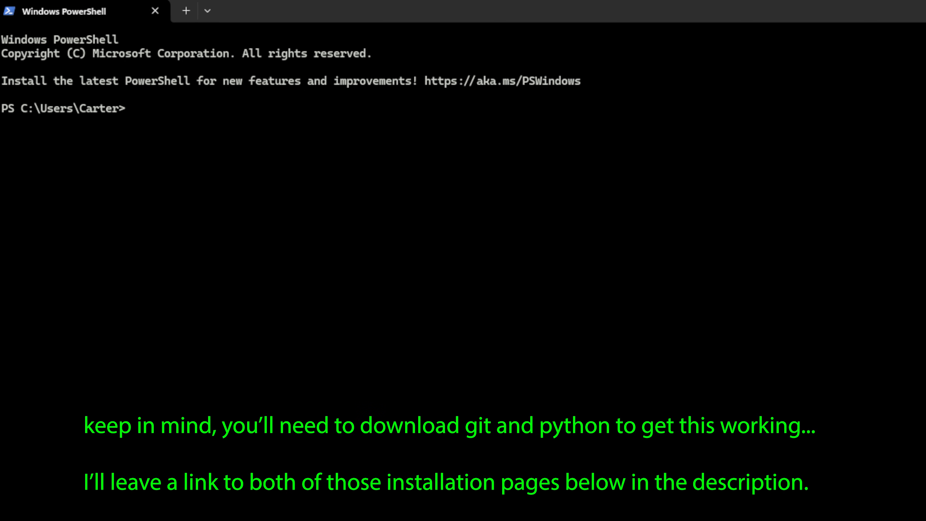
Step: Clone base64-utility with git clone, change into its folder and list its files
type("git clone")
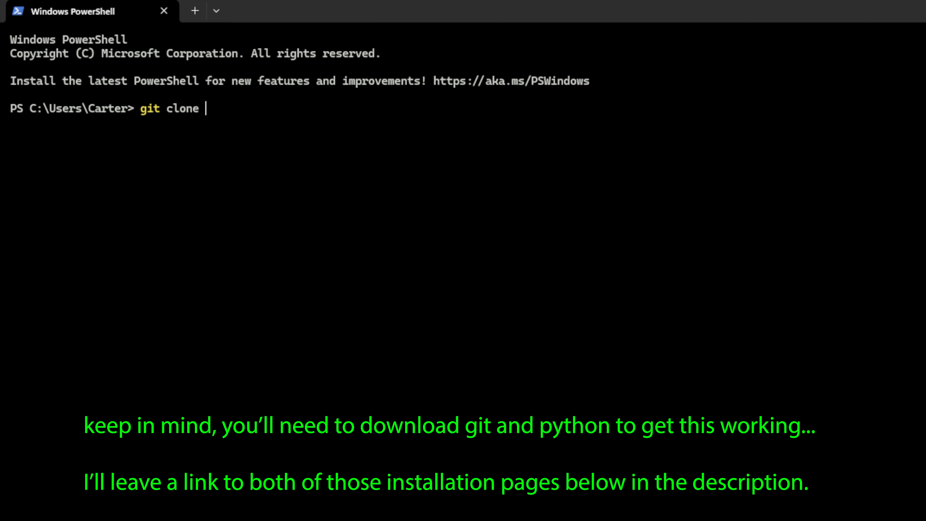
key("ctrl+v")
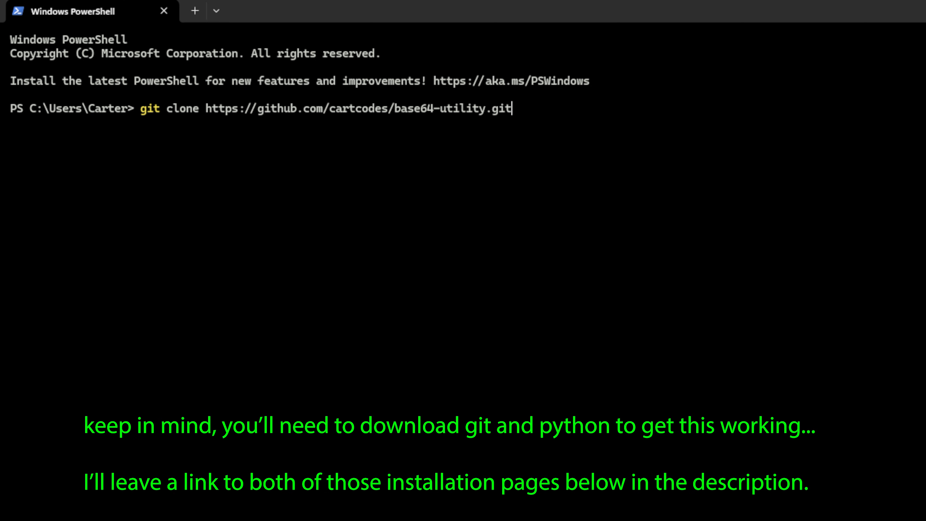
key("Return")
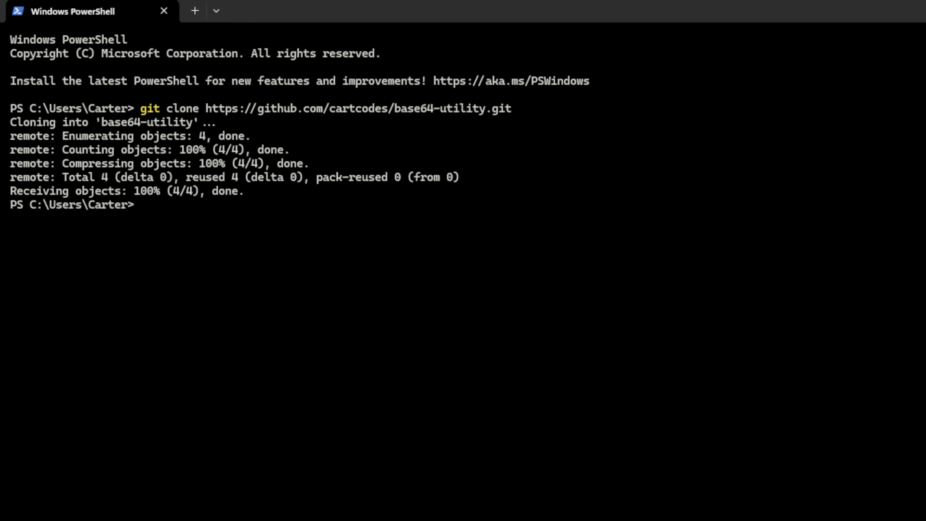
type("cd base64-utility")
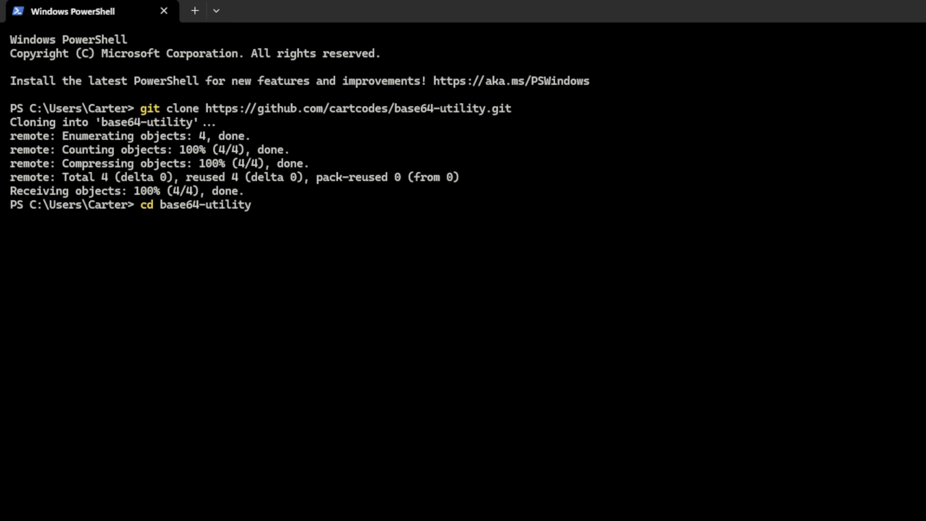
key("Return")
type("ls")
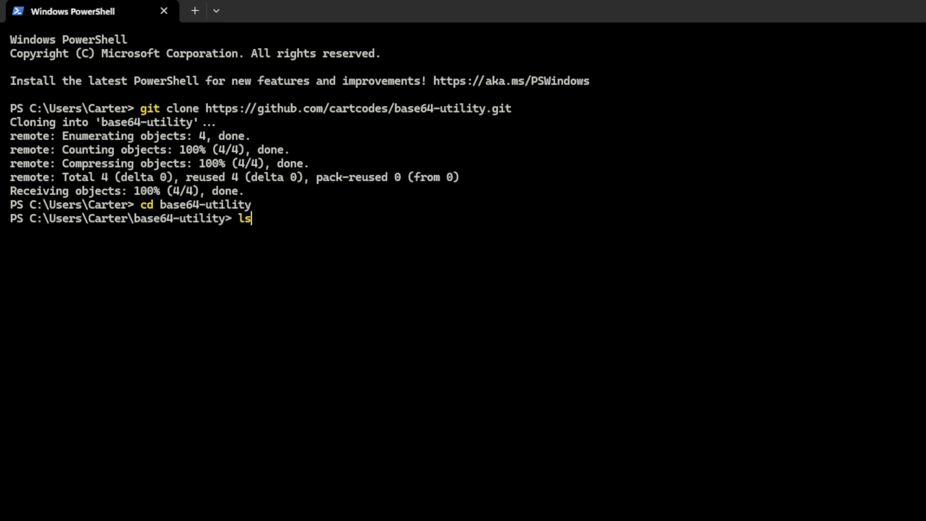
key("Return")
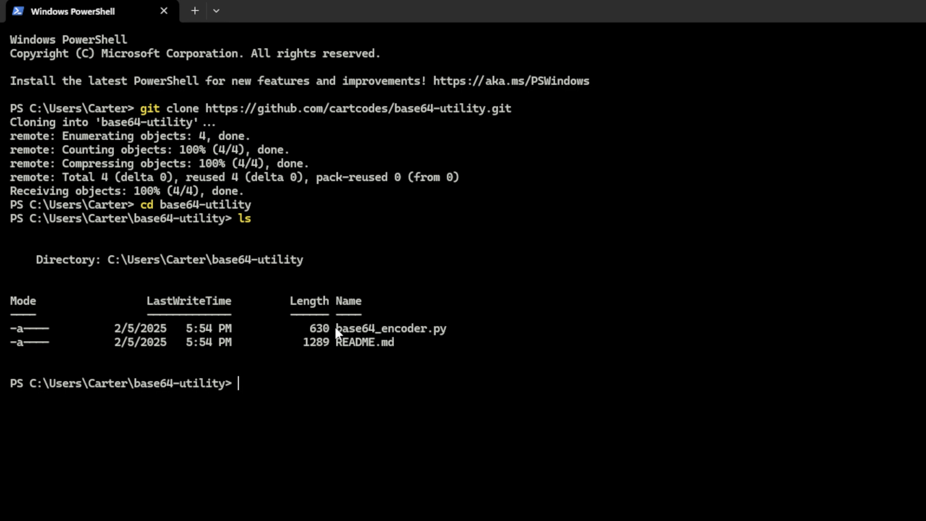
left_click_drag(336, 328, 418, 334)
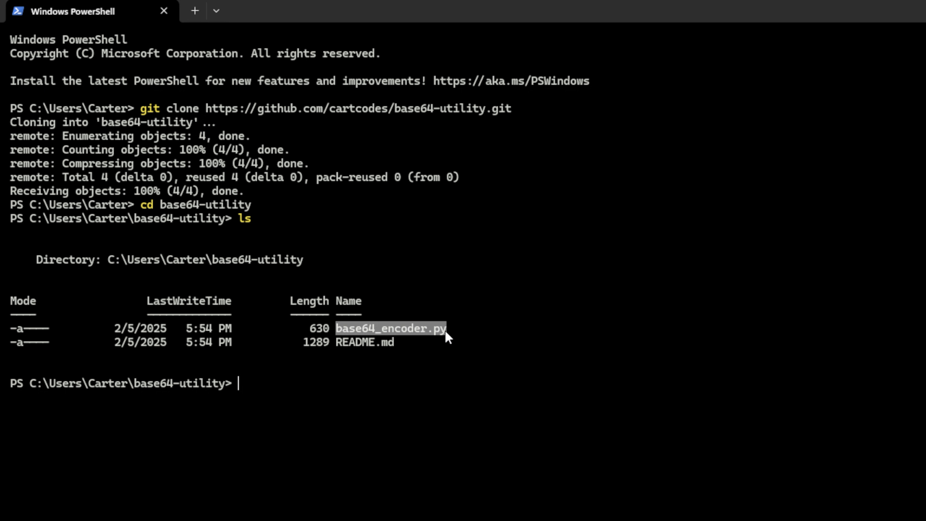
left_click(405, 380)
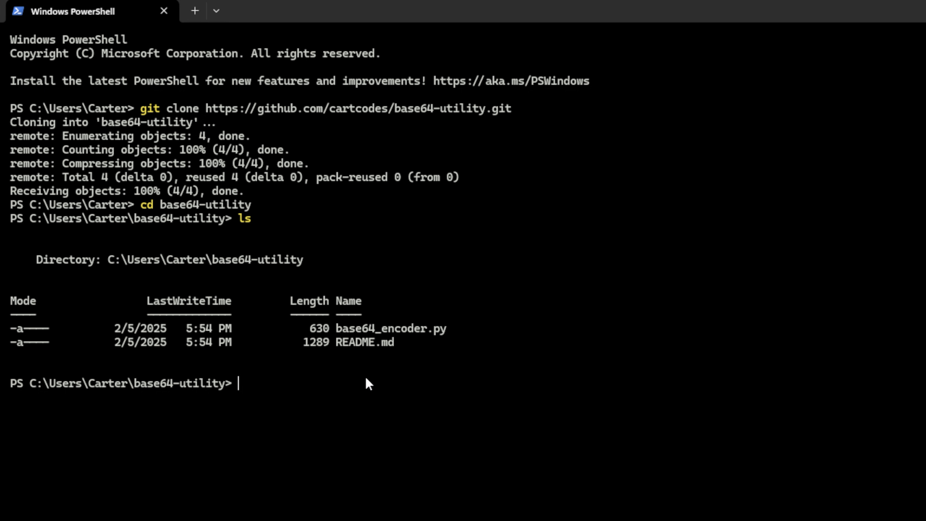
Step: Run python base64_encoder.py and select the WordPress username to encode
type("python")
key("ctrl+v")
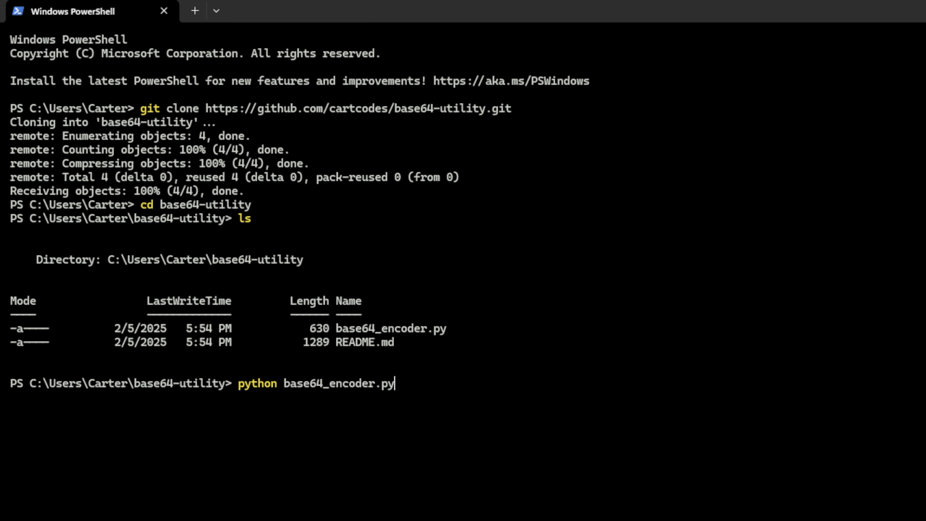
key("Return")
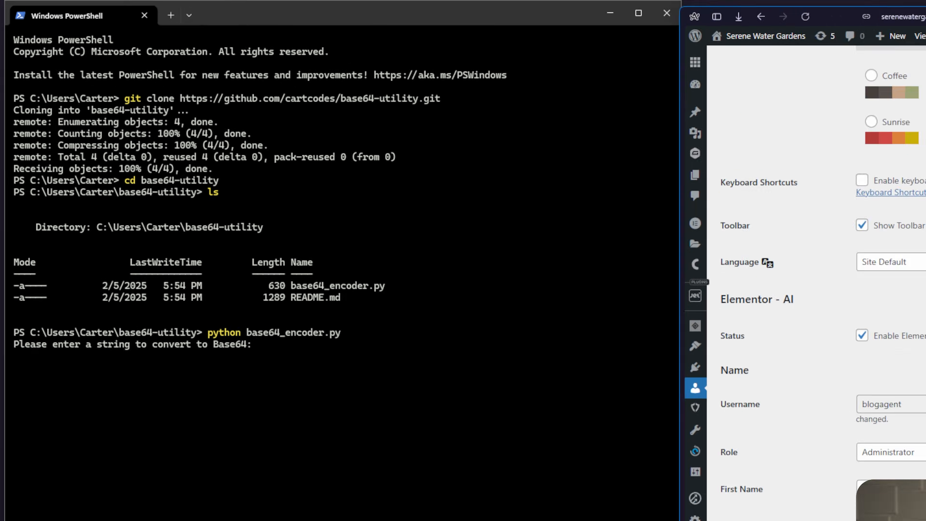
double_click(693, 318)
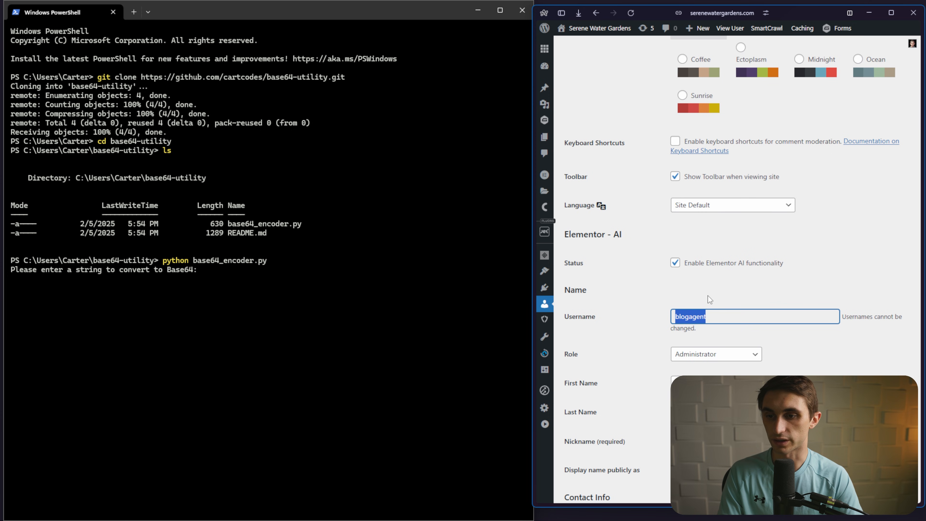
Step: Enter the WordPress username, a colon and the copied application password at the encoder prompt
left_click(708, 296)
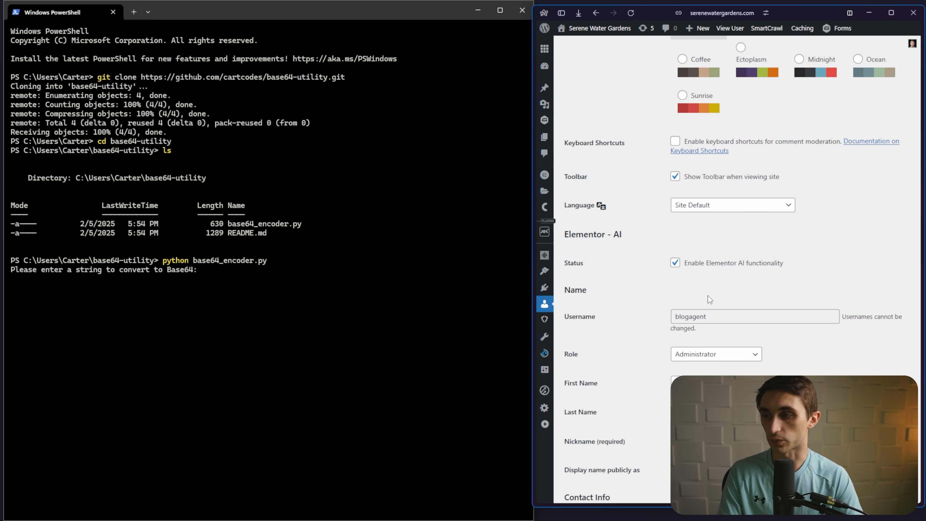
left_click(279, 279)
key("ctrl+v")
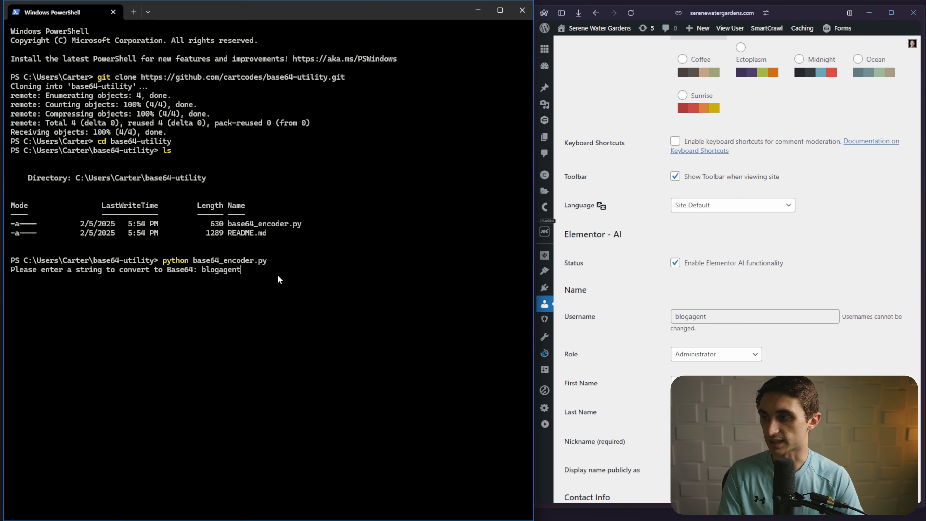
type(":")
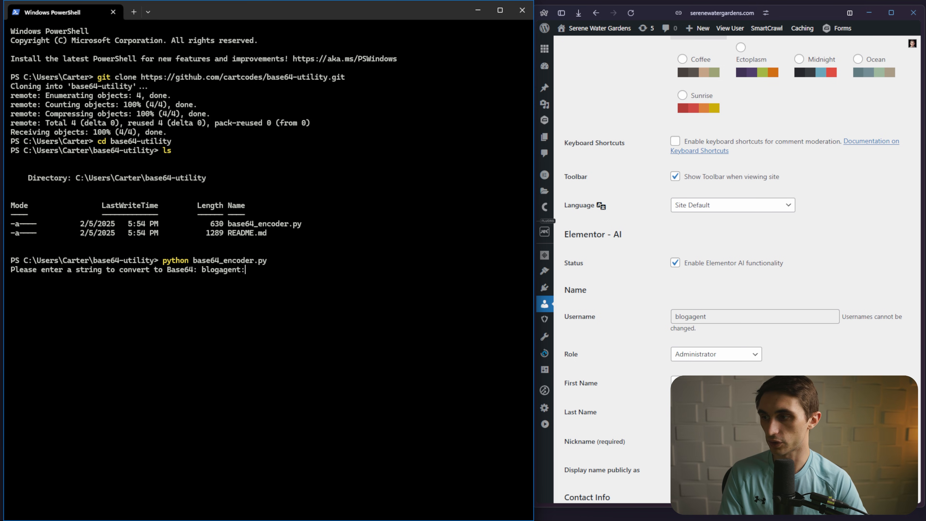
scroll(614, 325, "down", 15)
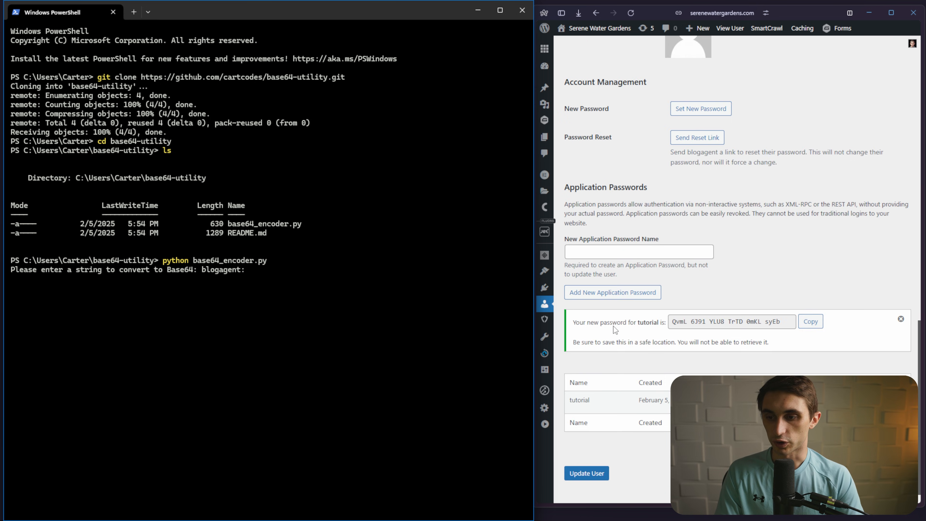
left_click(811, 301)
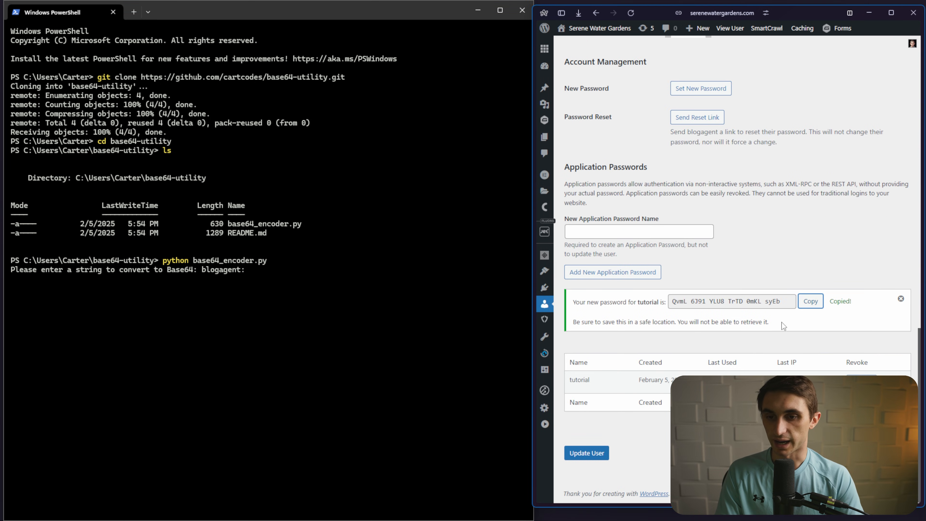
left_click(292, 281)
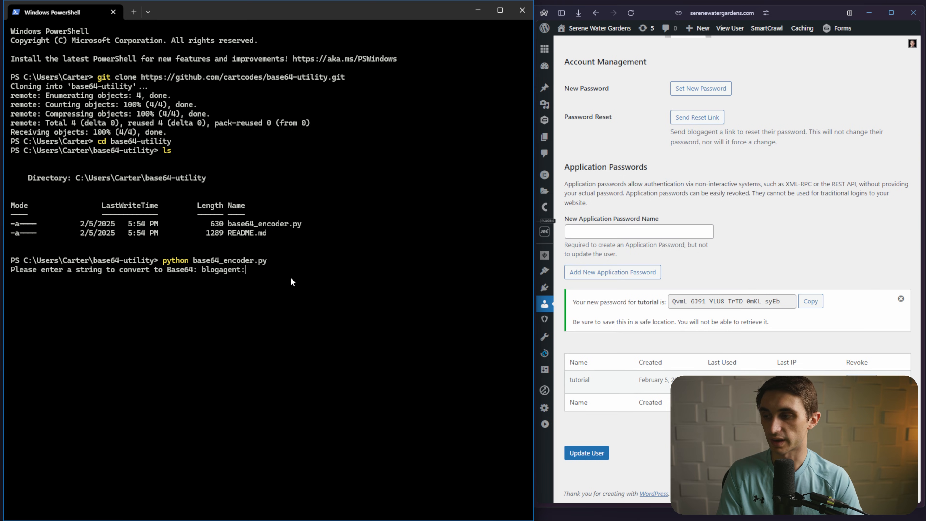
key("ctrl+v")
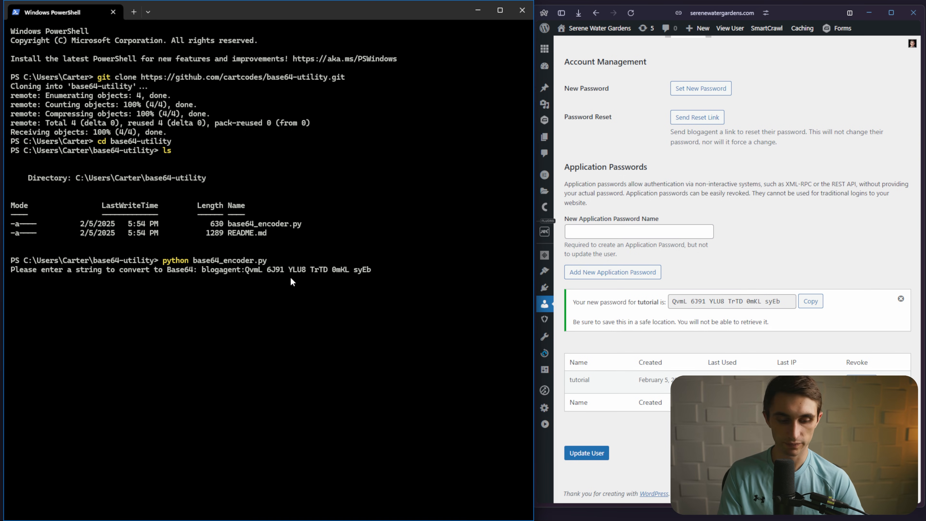
Step: Delete the spaces from the pasted password and encode the string to Base64
key("Left")
key("Left")
key("Left")
key("Left")
key("BackSpace")
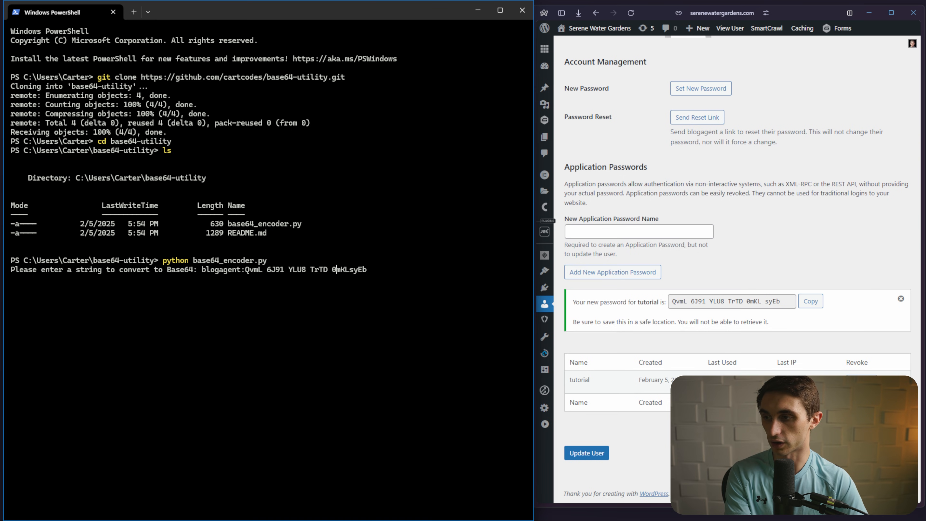
key("Left")
key("BackSpace")
key("Left")
key("Left")
key("BackSpace")
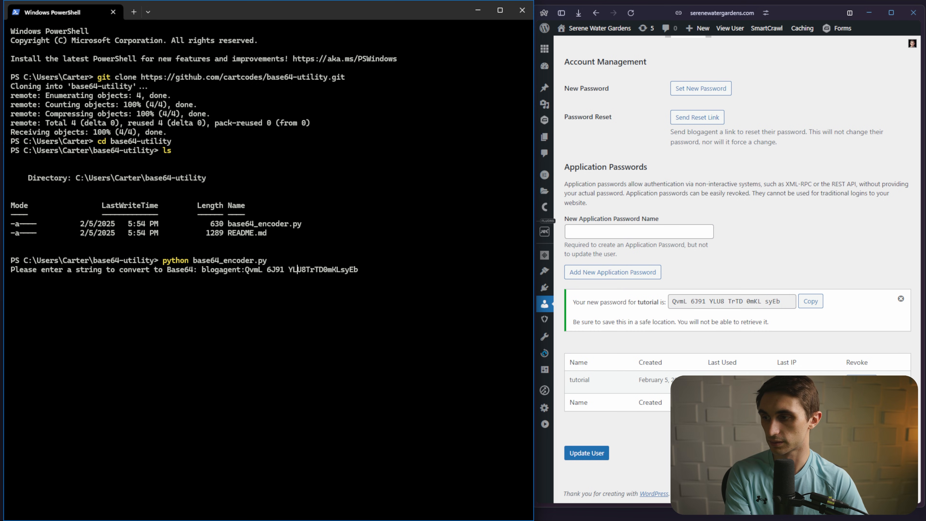
key("BackSpace")
key("Left")
key("Left")
key("Left")
key("Left")
key("BackSpace")
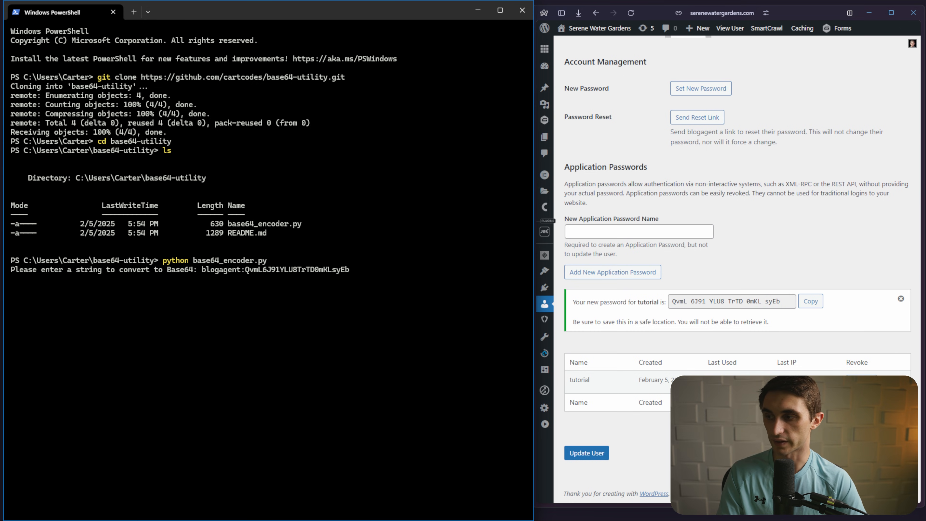
key("Return")
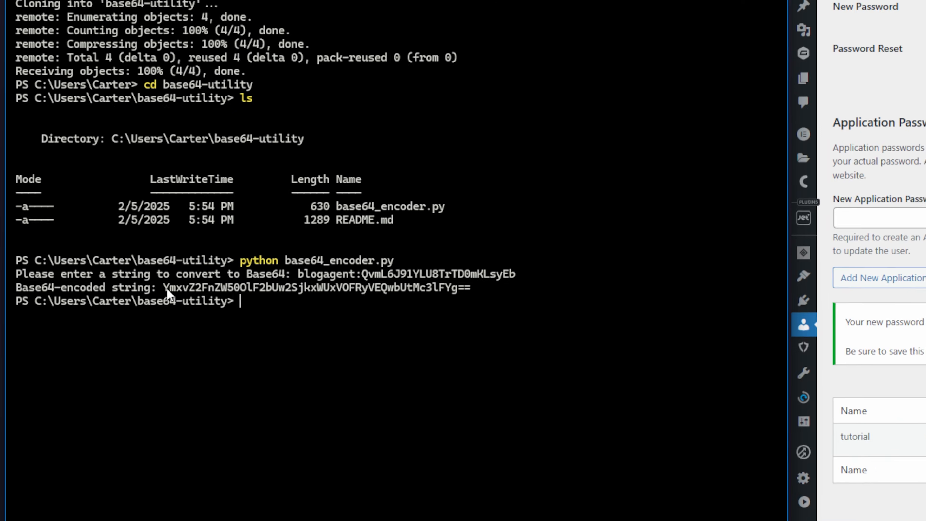
Step: Set the Authorization header to 'Basic' followed by the pasted Base64 credentials string
left_click_drag(172, 291, 465, 293)
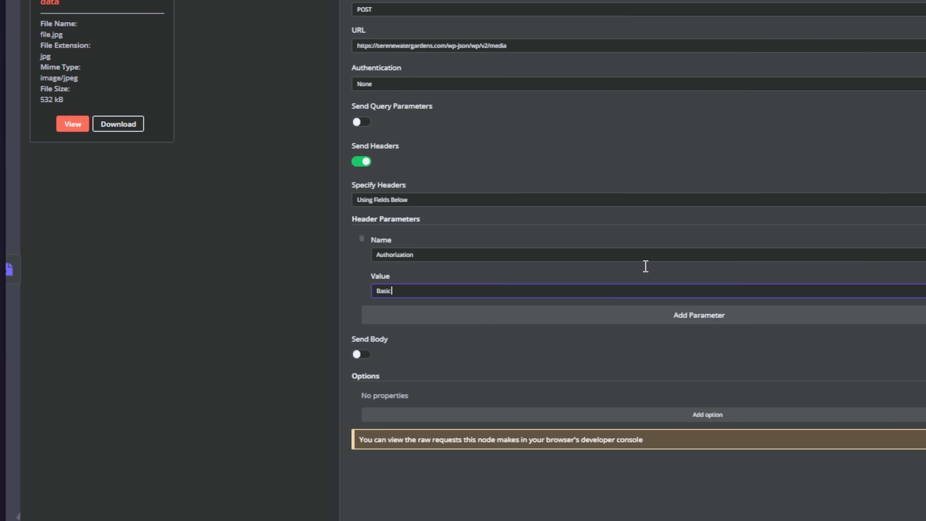
key("ctrl+v")
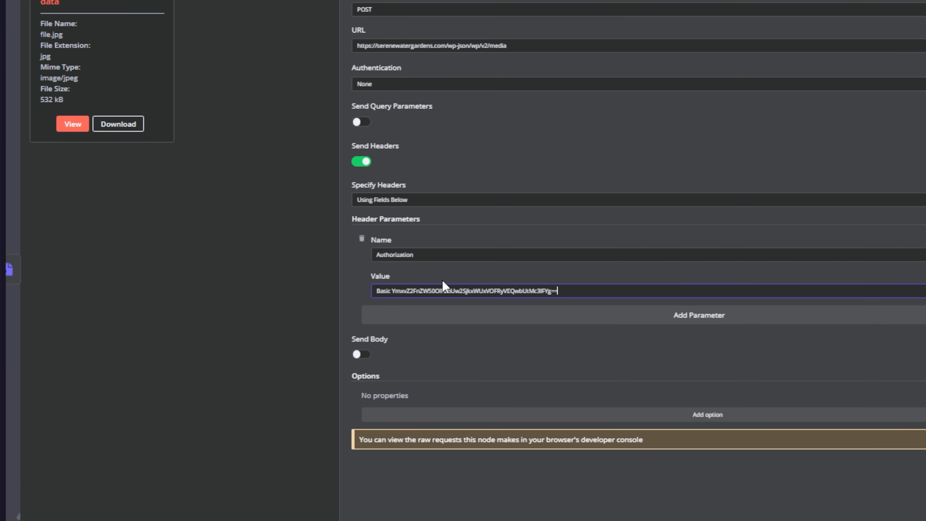
left_click_drag(377, 291, 565, 290)
left_click(580, 286)
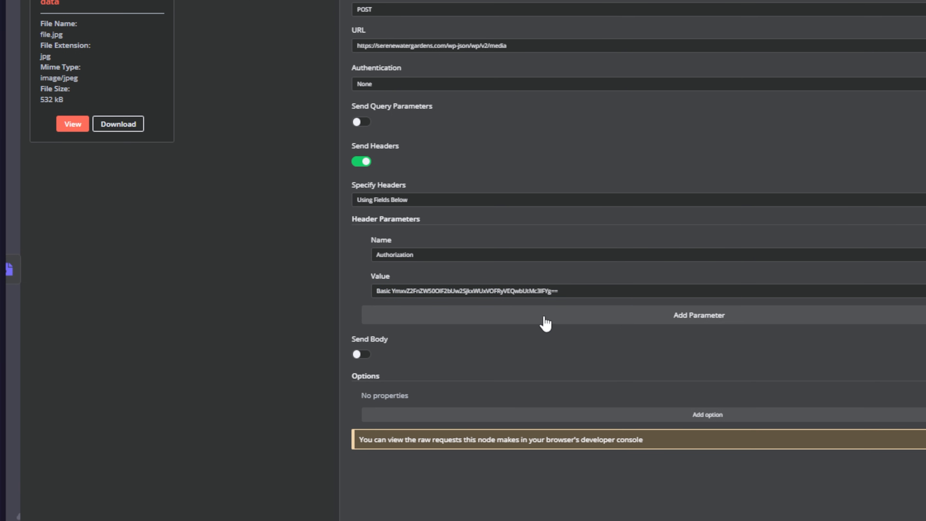
Step: Add a Content-Disposition header whose attachment filename comes from the image prompt, ending in .jpeg
left_click(886, 318)
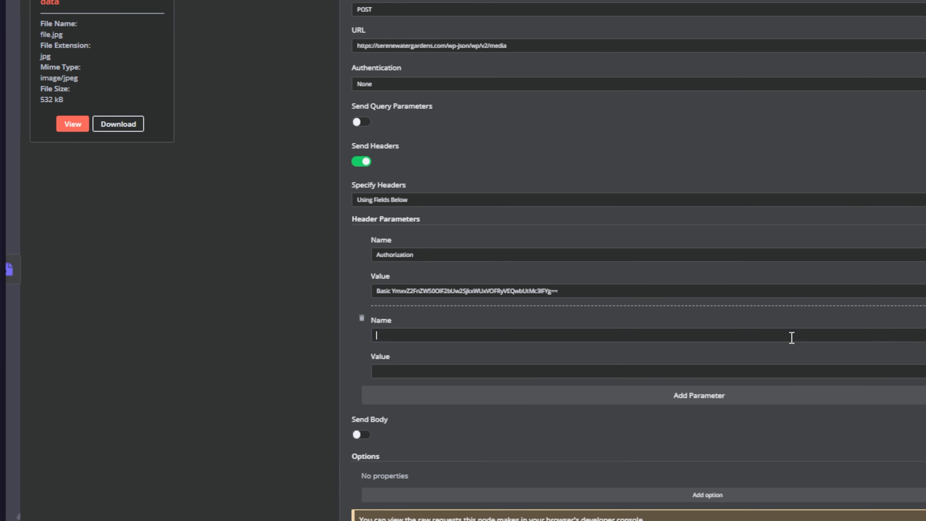
key("ctrl+v")
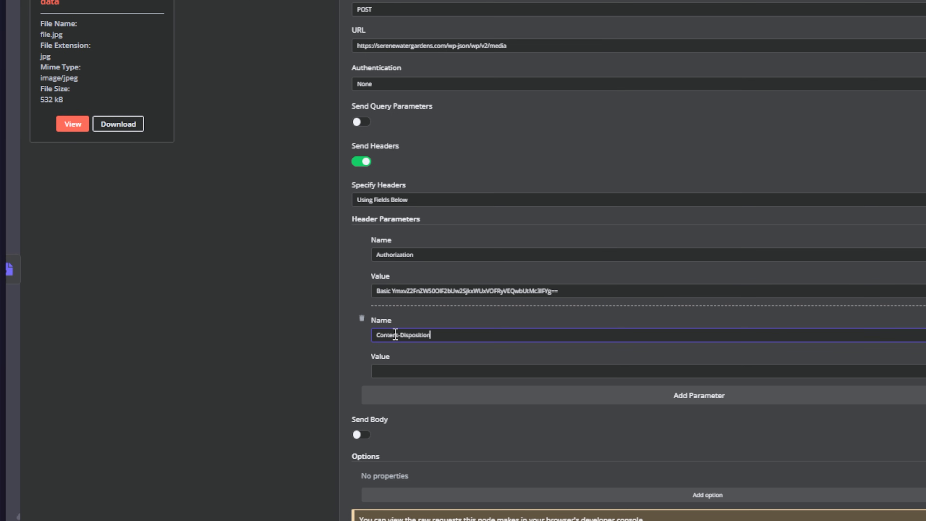
scroll(456, 335, "down", 3)
left_click(483, 242)
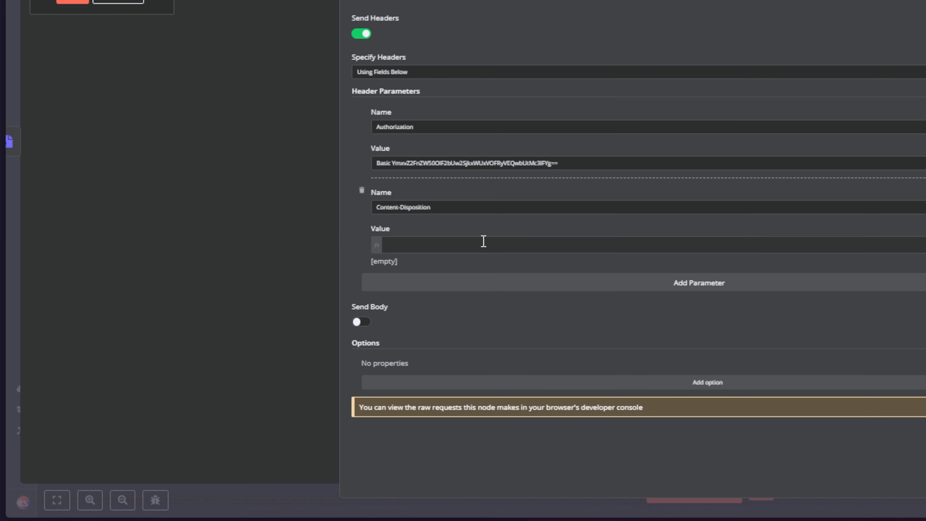
key("ctrl+v")
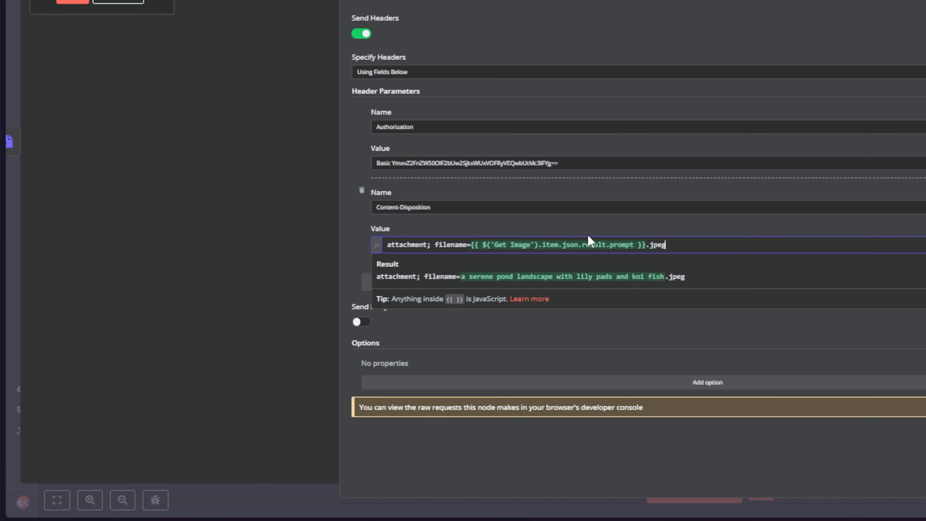
left_click_drag(435, 247, 656, 248)
left_click_drag(675, 247, 648, 249)
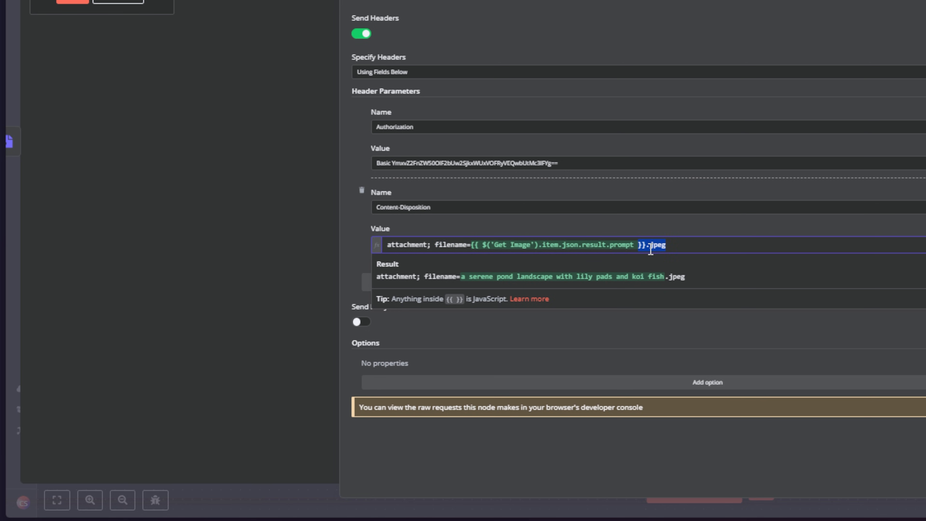
left_click(583, 255)
Step: Enable Send Body with n8n Binary File as the content type and begin the input data field name
left_click(362, 323)
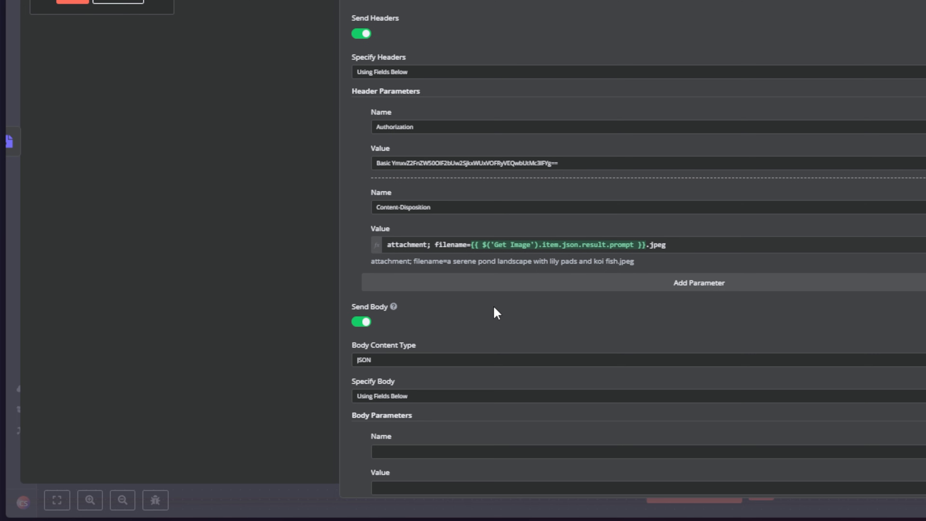
scroll(492, 305, "down", 3)
left_click(439, 233)
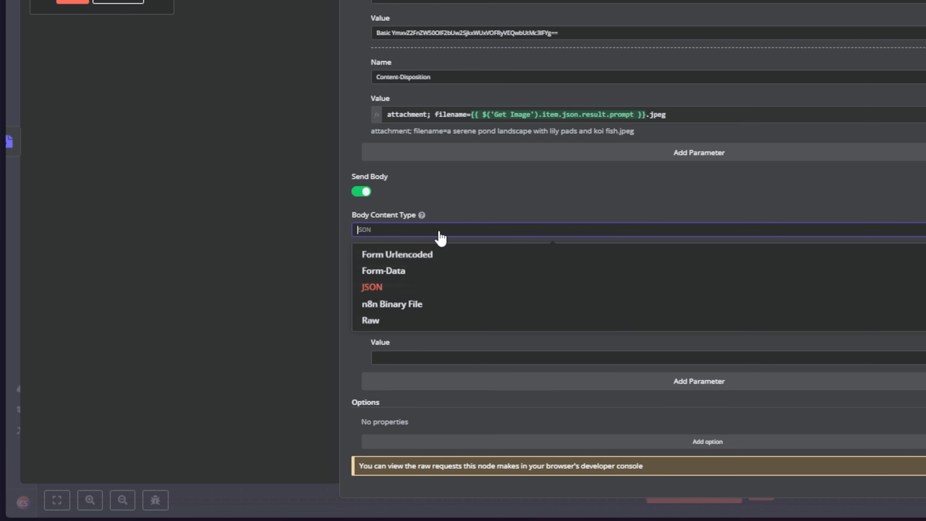
left_click(430, 306)
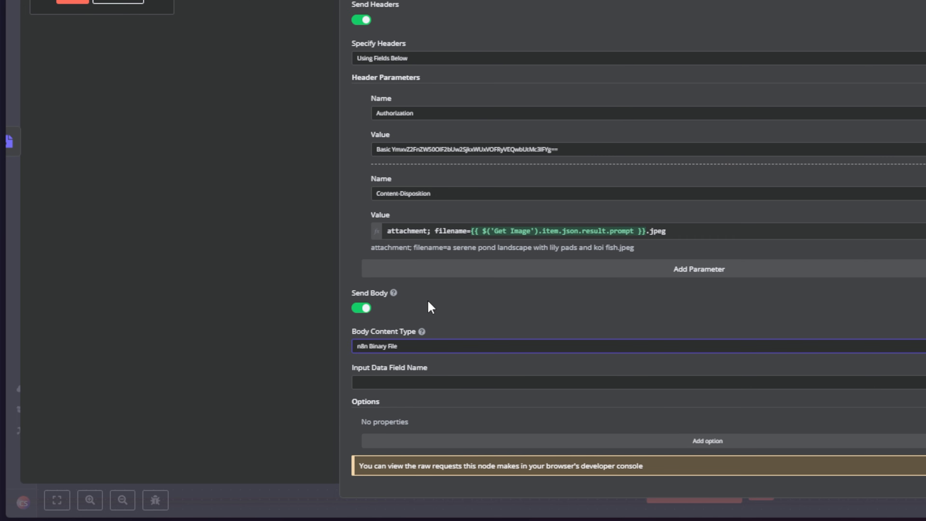
left_click(402, 385)
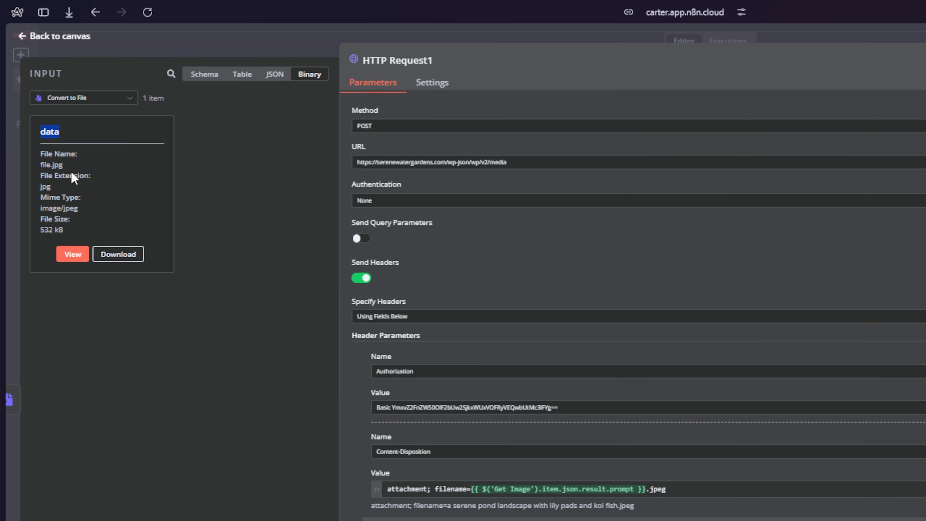
Step: Test the upload, open the returned guid rendered image URL in a new tab, then add a node after HTTP Request1
left_click(153, 352)
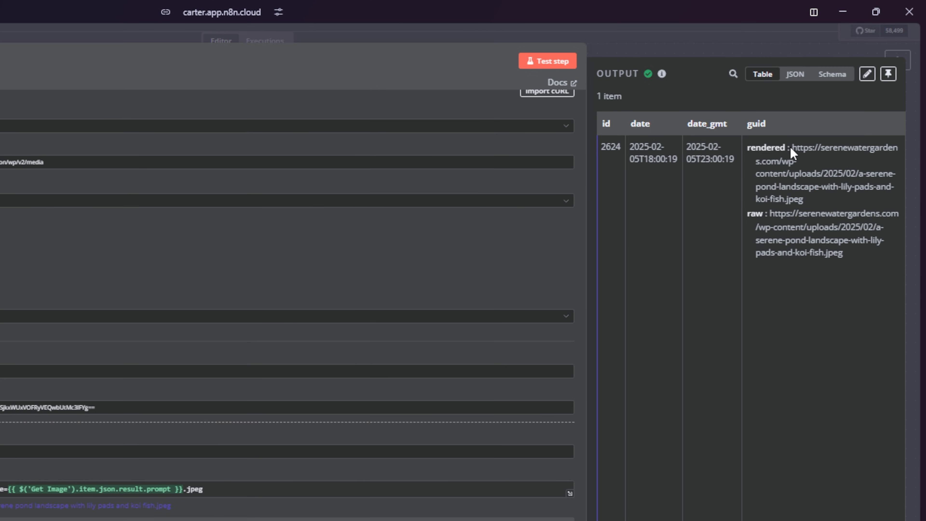
left_click_drag(793, 147, 809, 205)
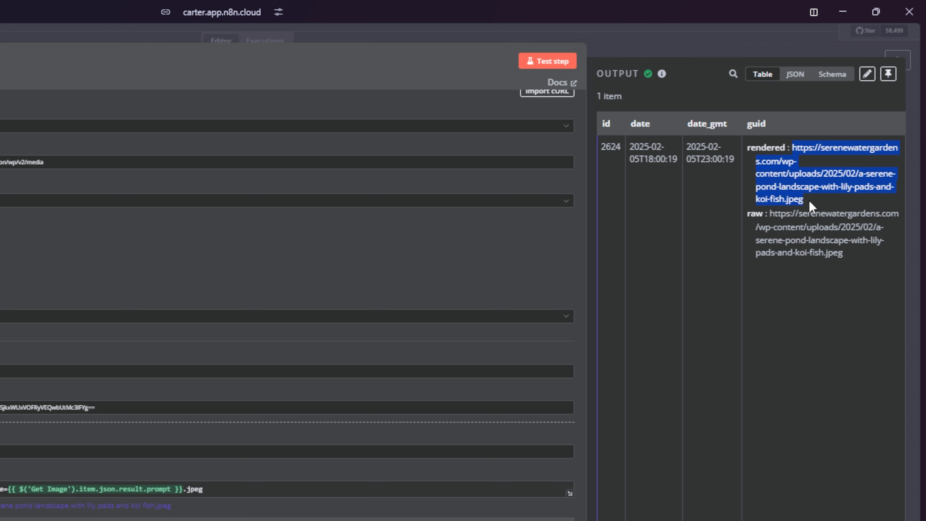
key("ctrl+c")
key("ctrl+t")
key("ctrl+v")
key("Return")
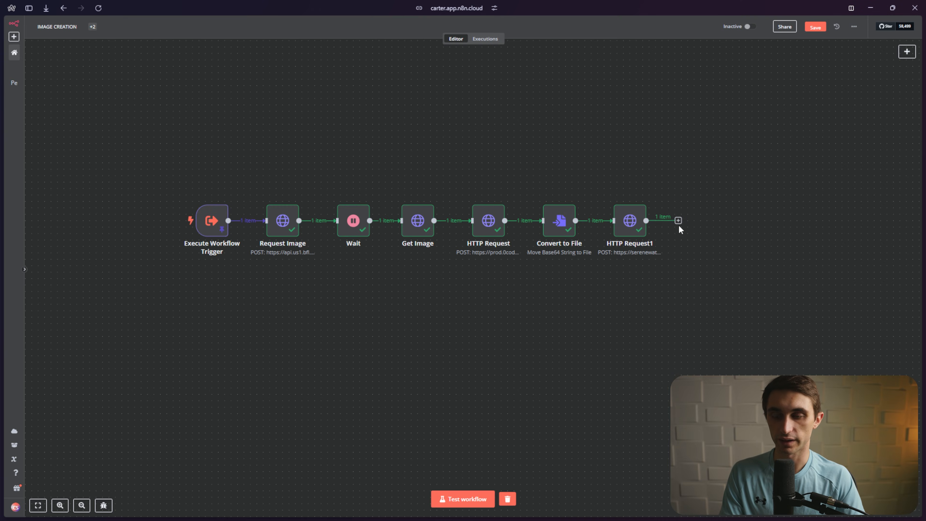
left_click(678, 221)
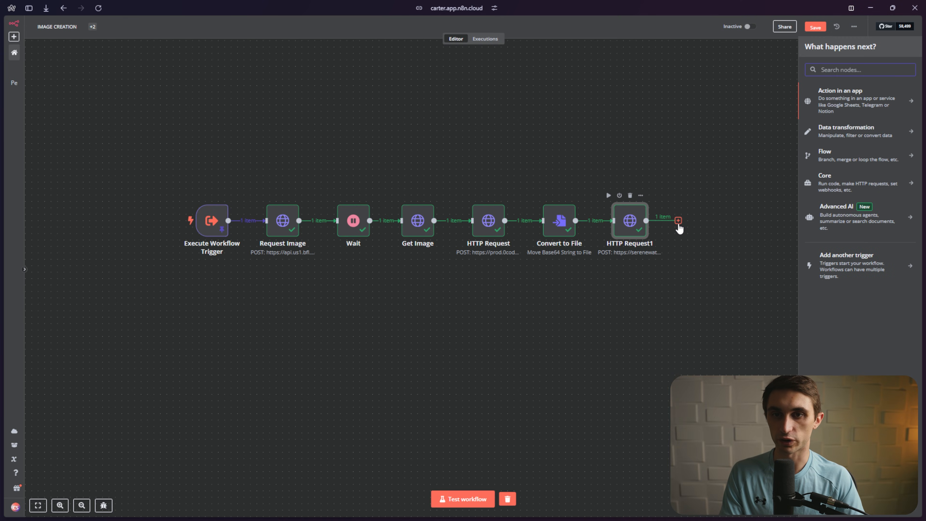
Step: Add an Edit Fields (Set) node with link = {{ $json.guid.raw }}, then open BLOG TUTORIAL
type("set")
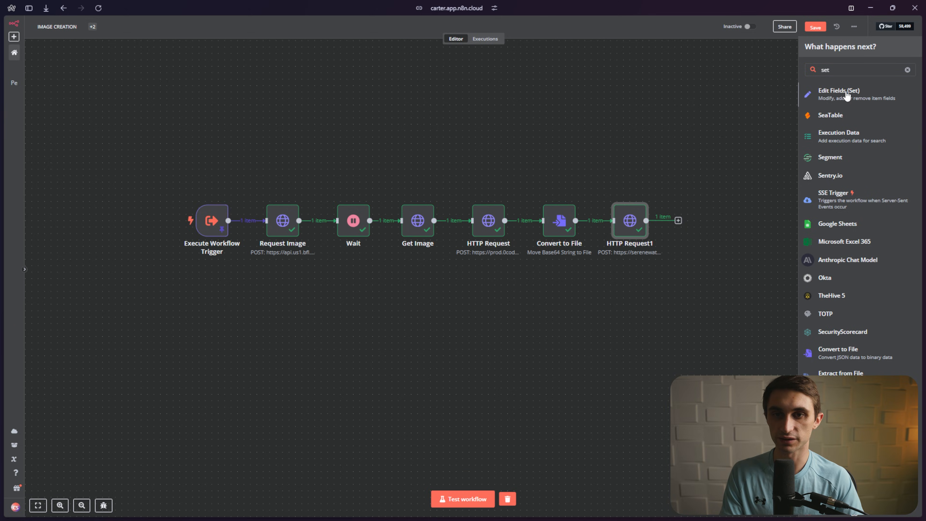
left_click(847, 96)
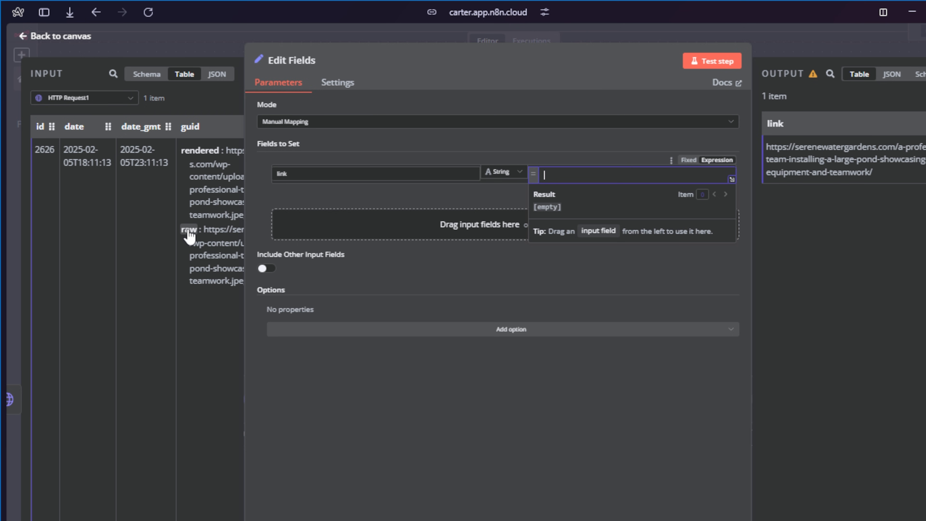
left_click_drag(189, 230, 320, 214)
left_click_drag(534, 178, 540, 177)
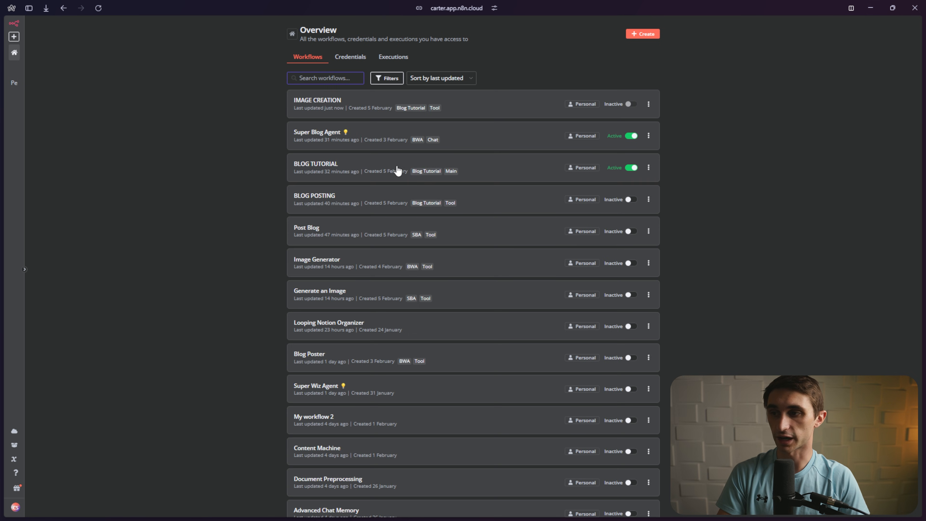
left_click(398, 170)
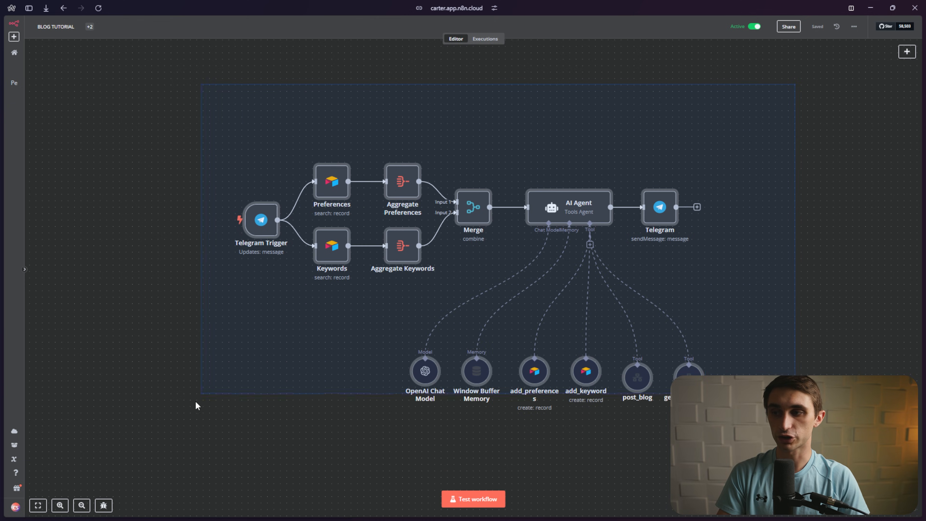